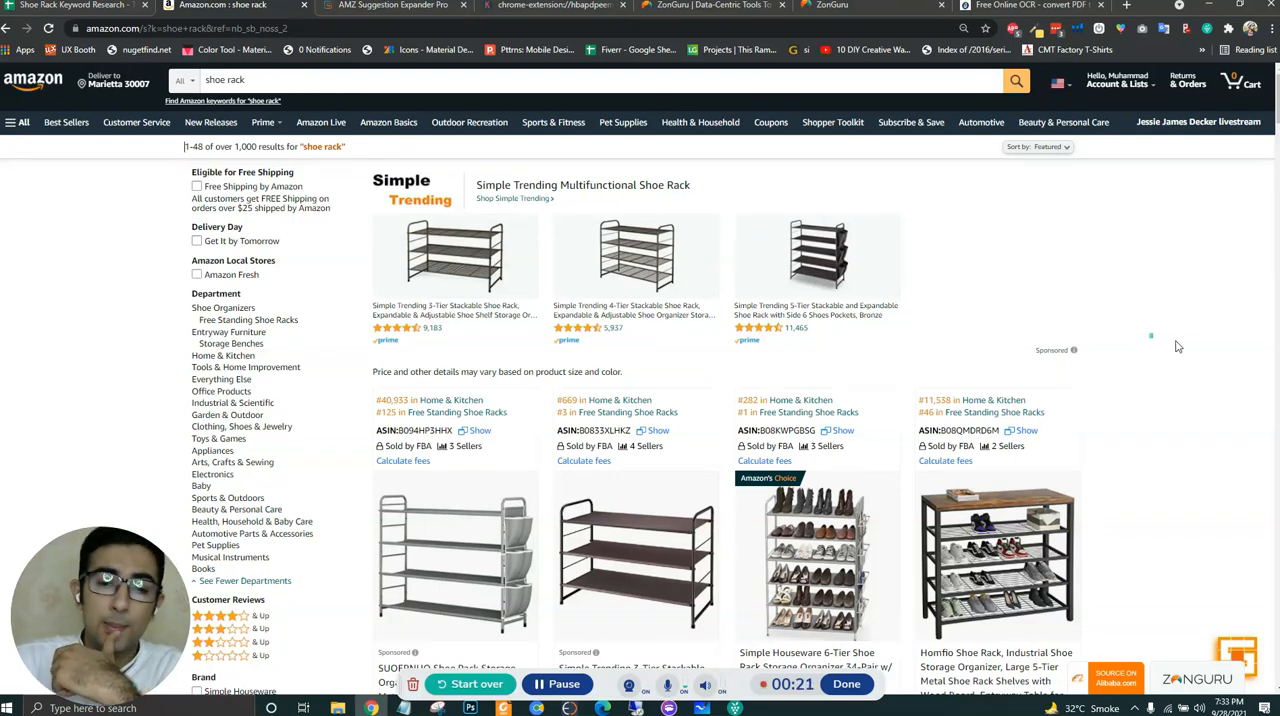
- Open the Simple Houseware 6-Tier Shoe Rack listing from the shoe rack search results in a new tab
{"action": "scroll", "coordinate": [1204, 350], "scroll_direction": "down", "scroll_amount": 2}
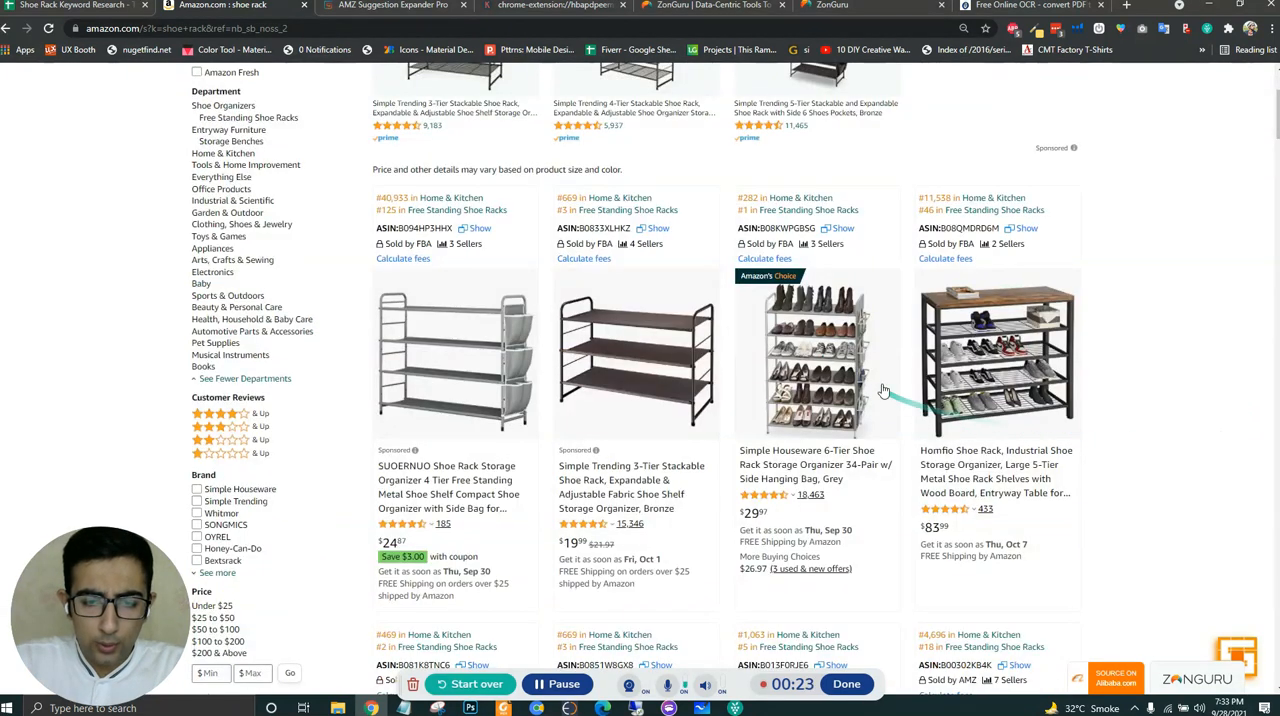
{"action": "middle_click", "coordinate": [788, 347]}
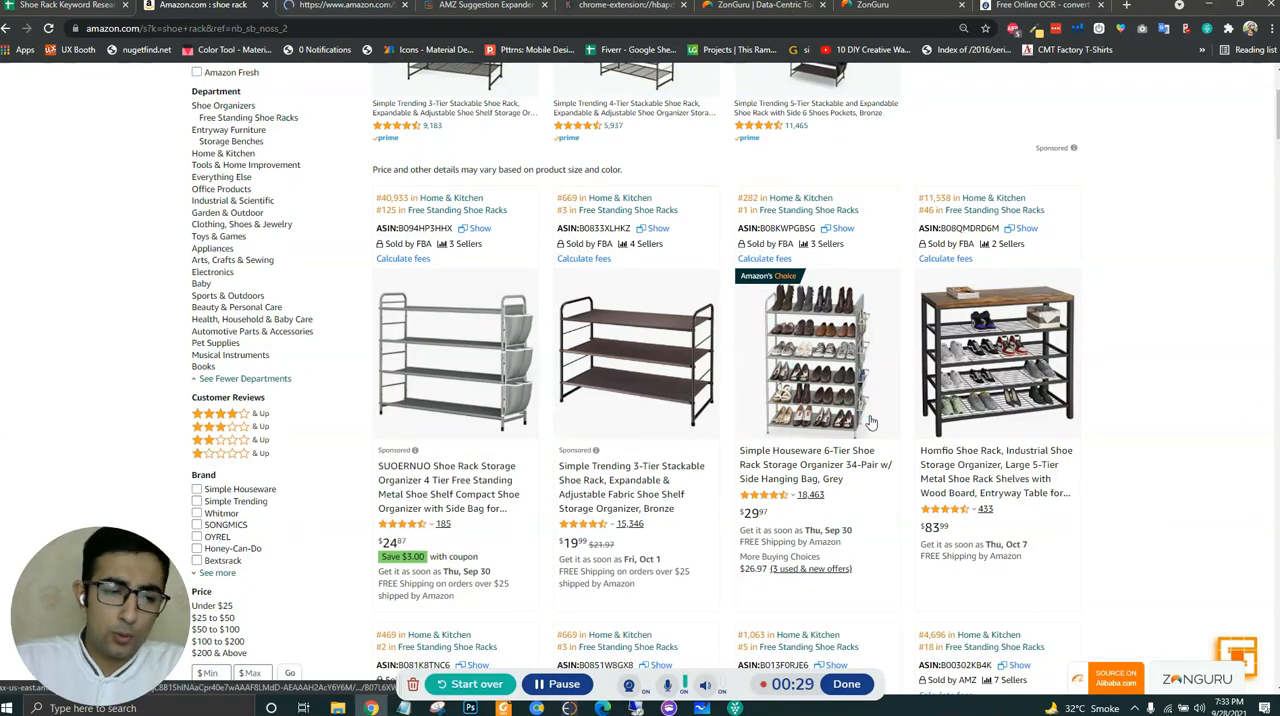
{"action": "left_click", "coordinate": [345, 5]}
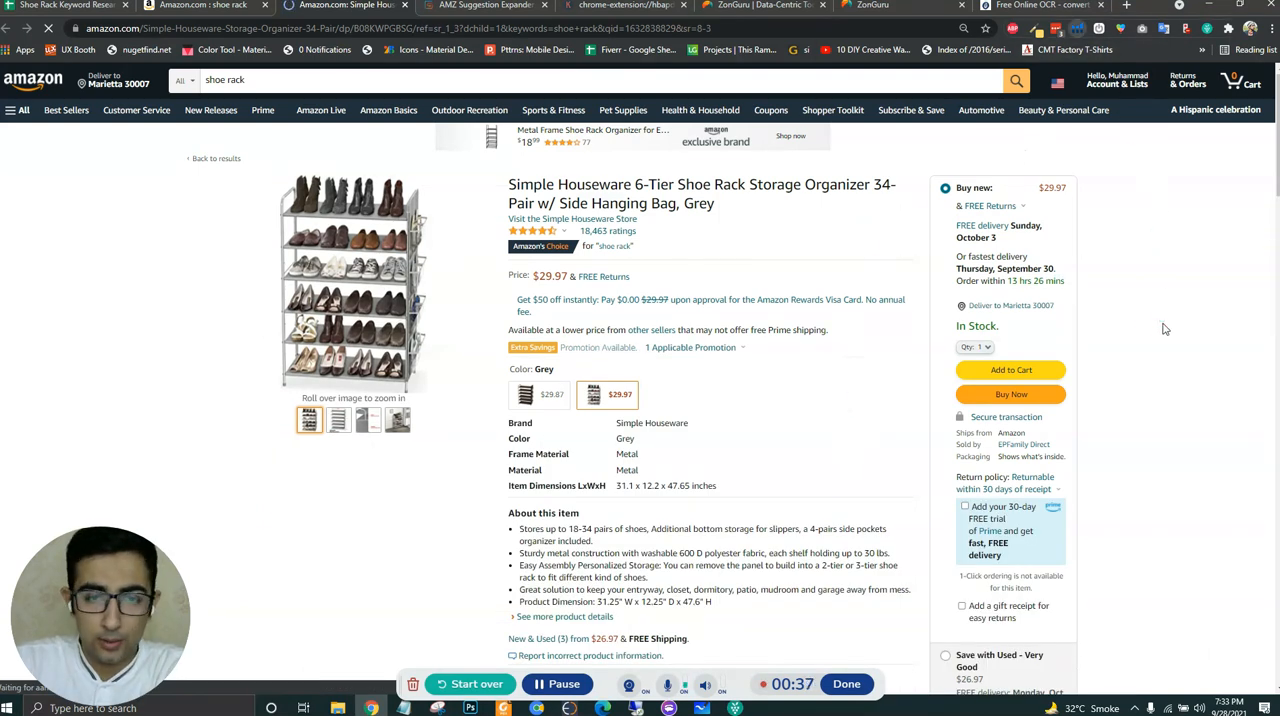
- Look through the shoe rack's product page and the research tools offered by the Helium 10 extension
{"action": "scroll", "coordinate": [850, 420], "scroll_direction": "down", "scroll_amount": 3}
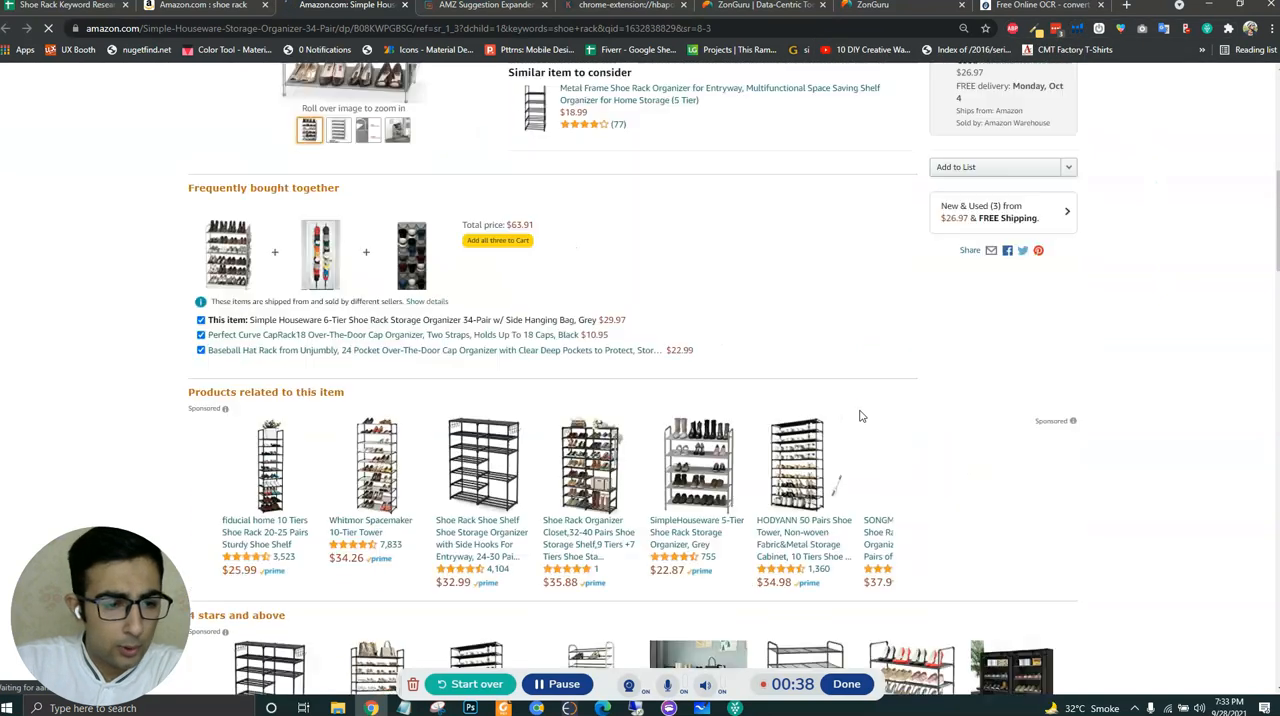
{"action": "scroll", "coordinate": [870, 415], "scroll_direction": "down", "scroll_amount": 8}
{"action": "scroll", "coordinate": [1105, 436], "scroll_direction": "up", "scroll_amount": 5}
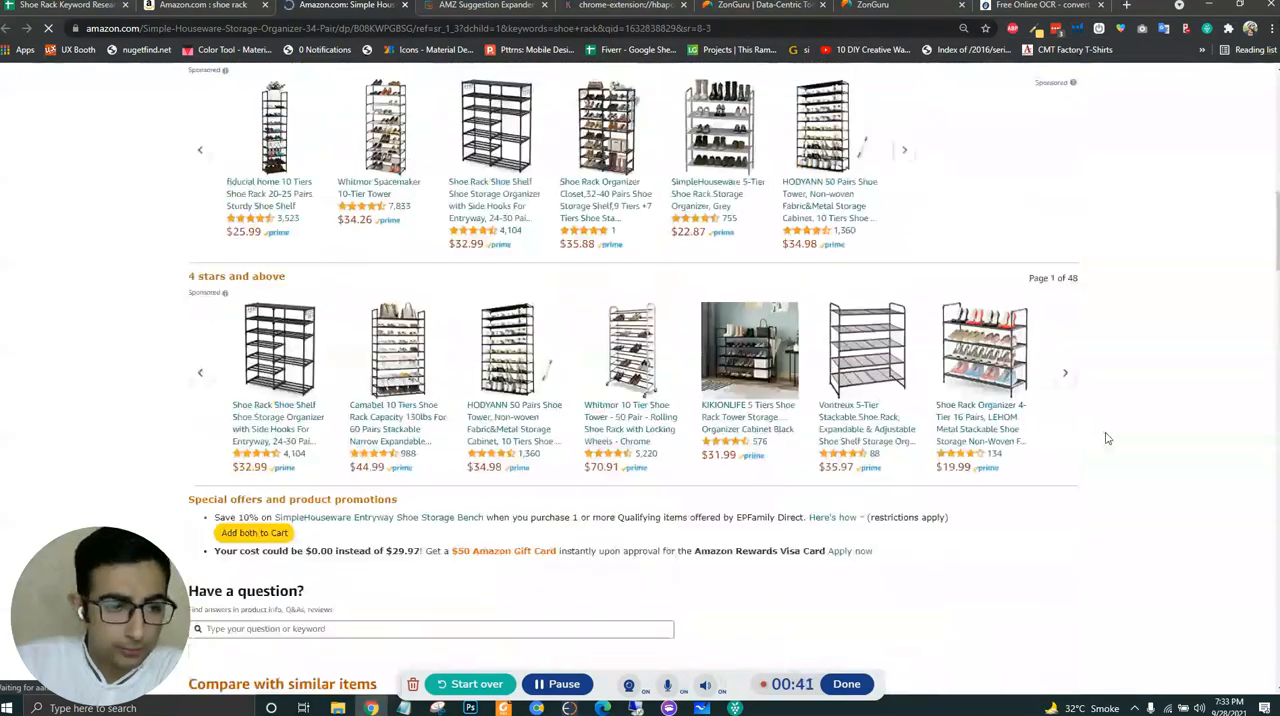
{"action": "scroll", "coordinate": [1107, 437], "scroll_direction": "up", "scroll_amount": 4}
{"action": "scroll", "coordinate": [788, 360], "scroll_direction": "up", "scroll_amount": 4}
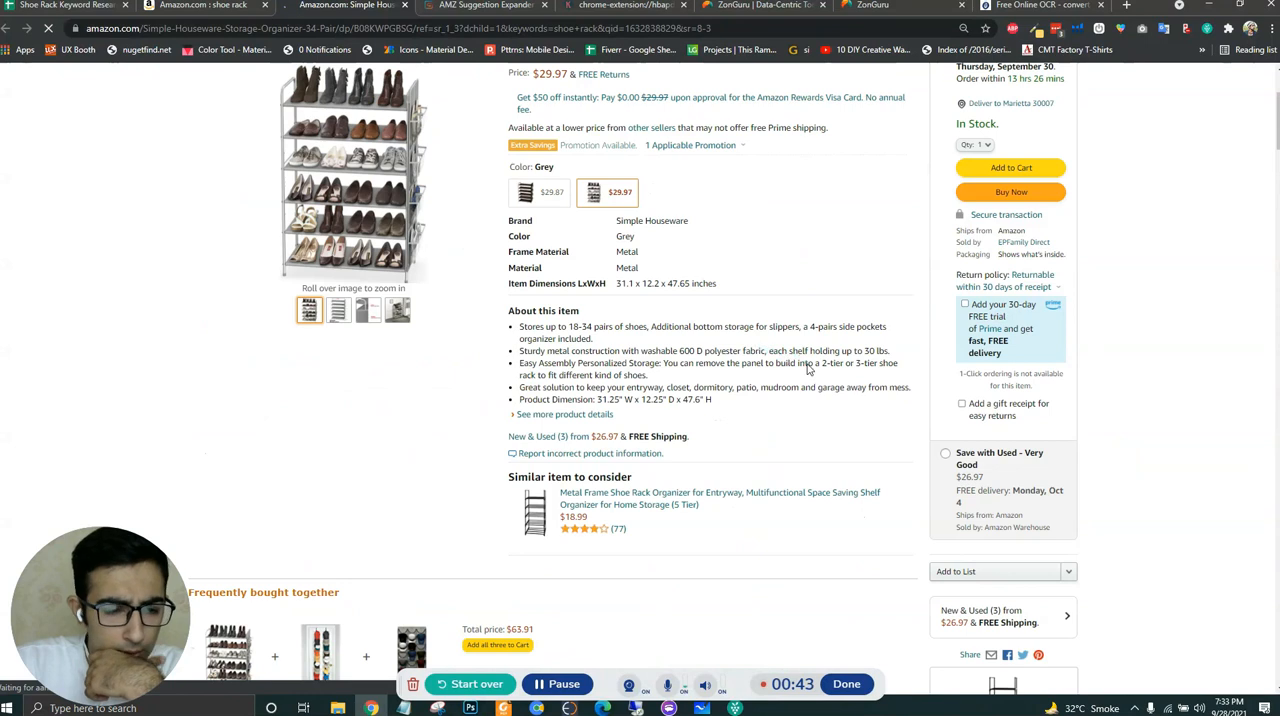
{"action": "scroll", "coordinate": [812, 369], "scroll_direction": "down", "scroll_amount": 2}
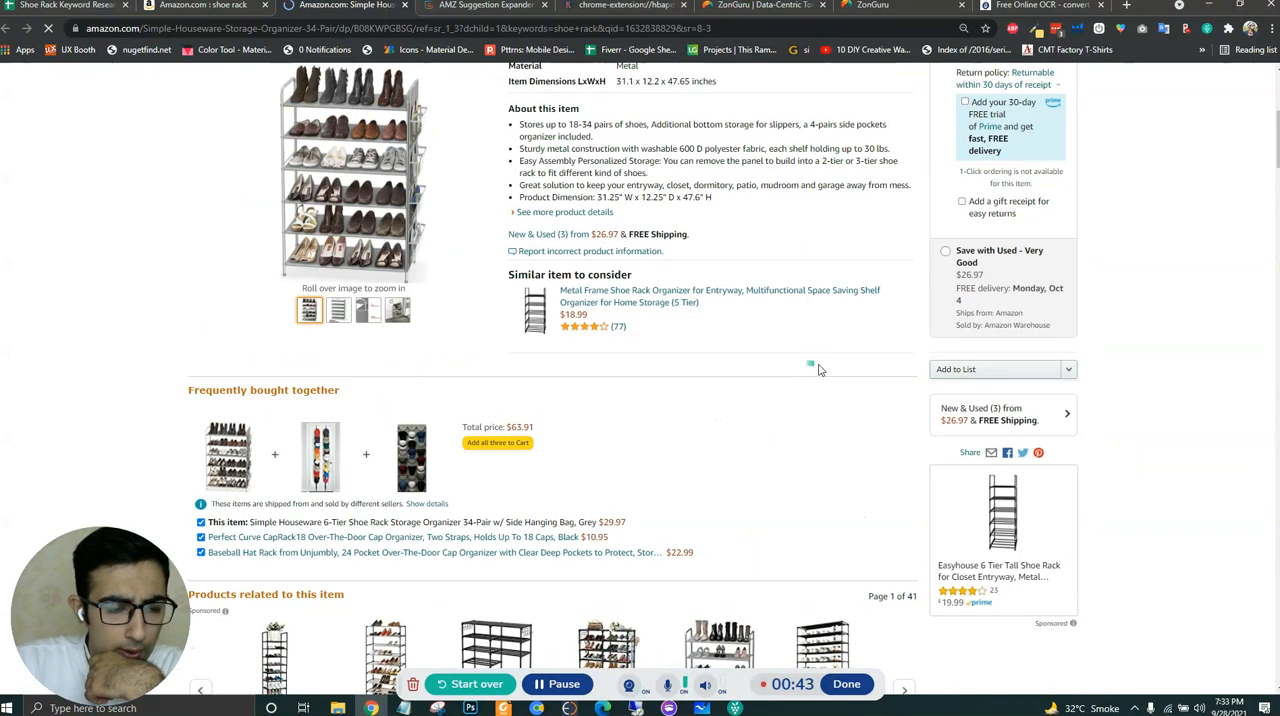
{"action": "left_click", "coordinate": [1077, 32]}
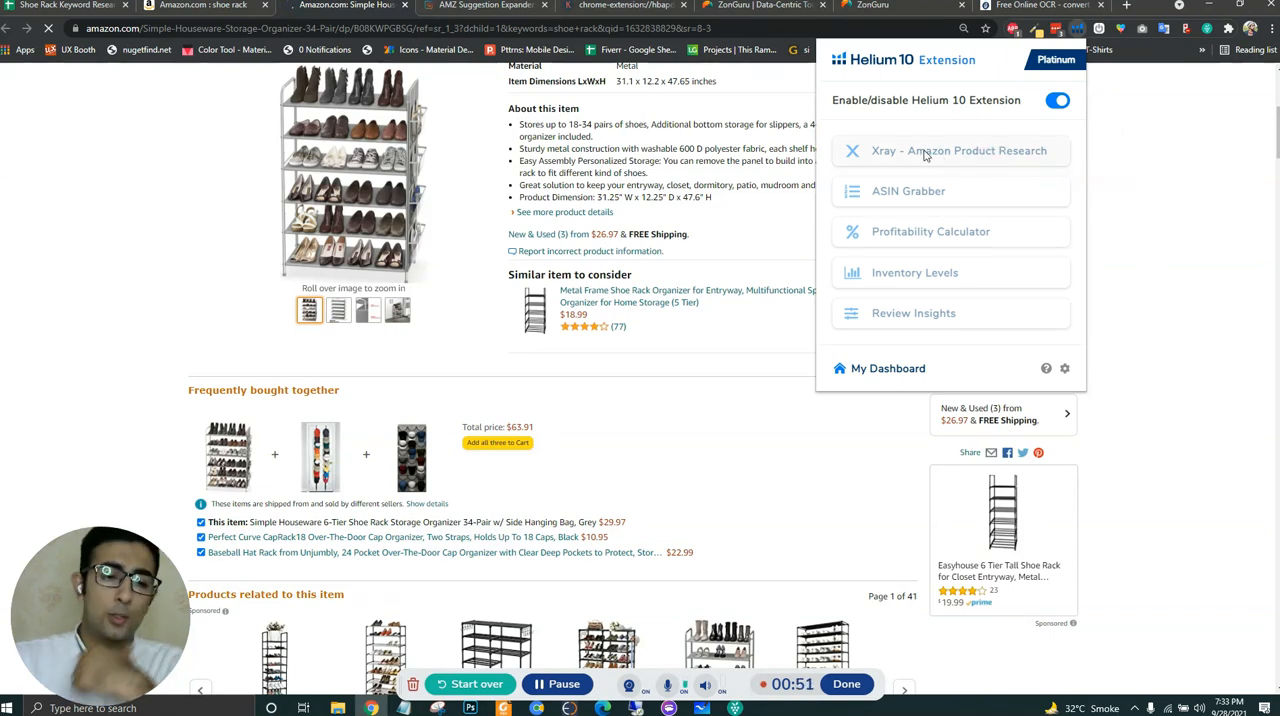
- Open the Helium 10 keyword research for this product from the tools embedded in its listing page
{"action": "scroll", "coordinate": [800, 300], "scroll_direction": "down", "scroll_amount": 3}
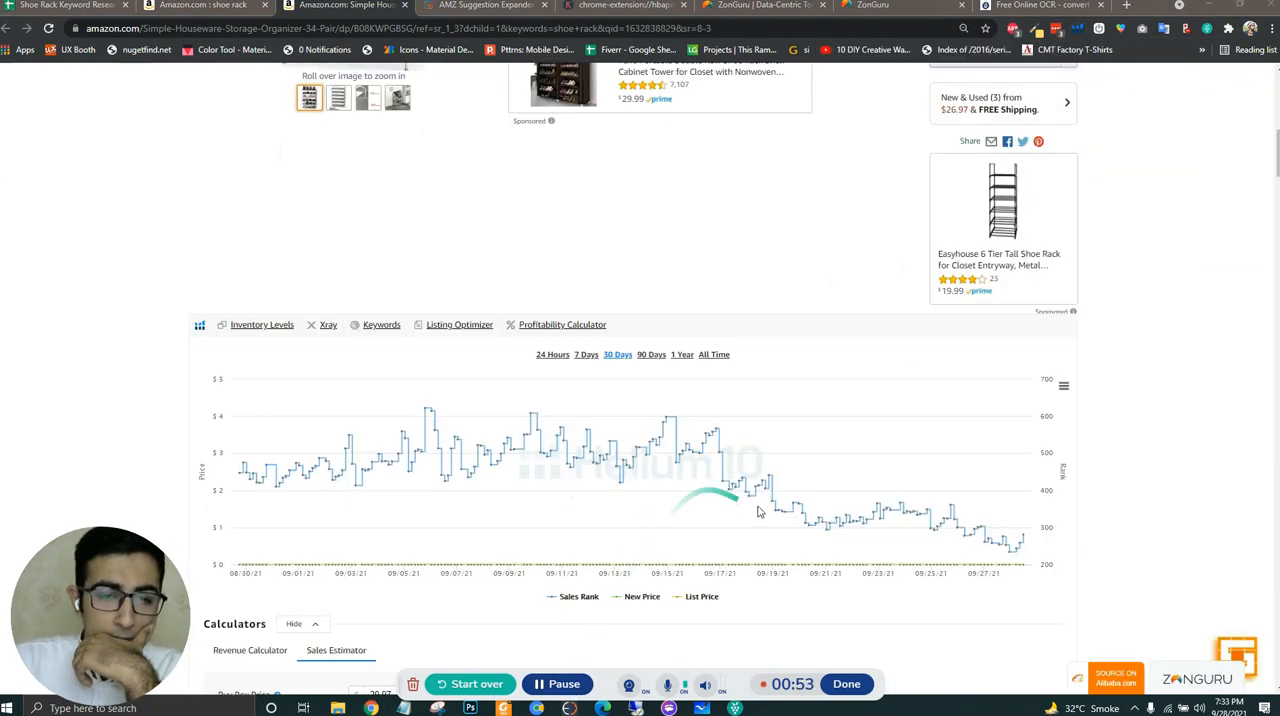
{"action": "scroll", "coordinate": [700, 450], "scroll_direction": "up", "scroll_amount": 4}
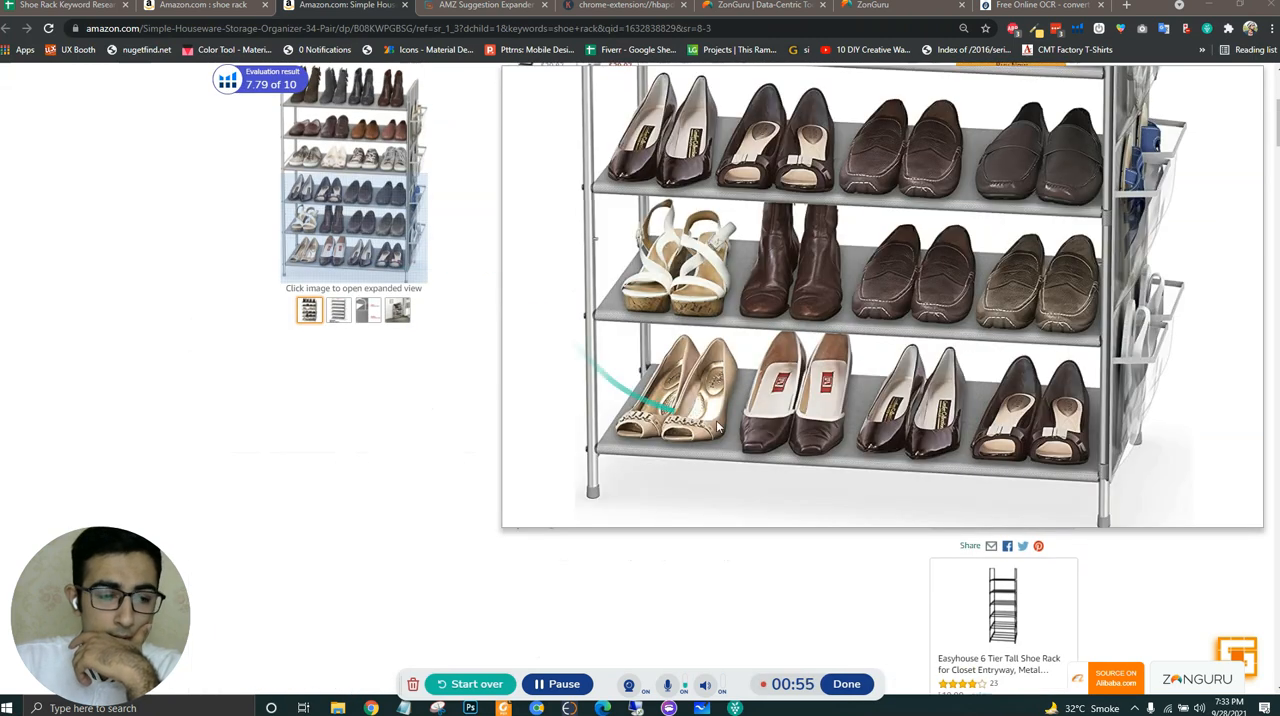
{"action": "scroll", "coordinate": [757, 461], "scroll_direction": "down", "scroll_amount": 2}
{"action": "scroll", "coordinate": [757, 461], "scroll_direction": "down", "scroll_amount": 4}
{"action": "left_click", "coordinate": [379, 124]}
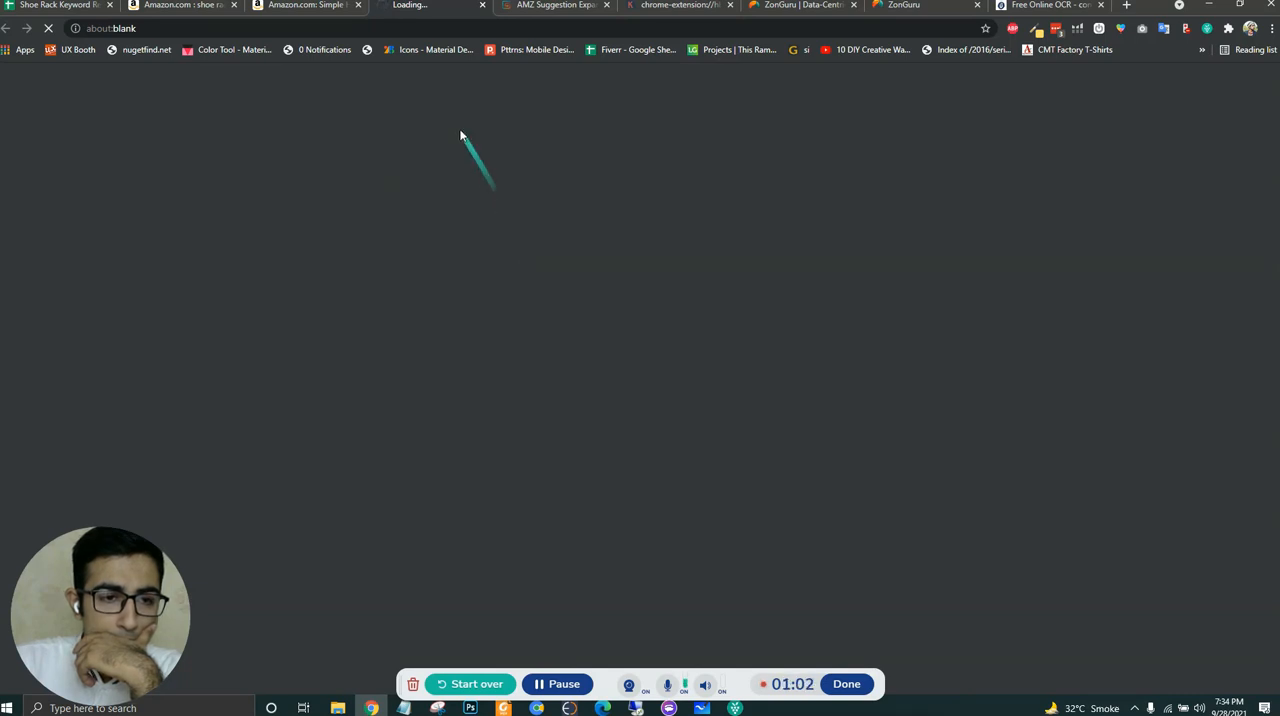
{"action": "left_click", "coordinate": [566, 684]}
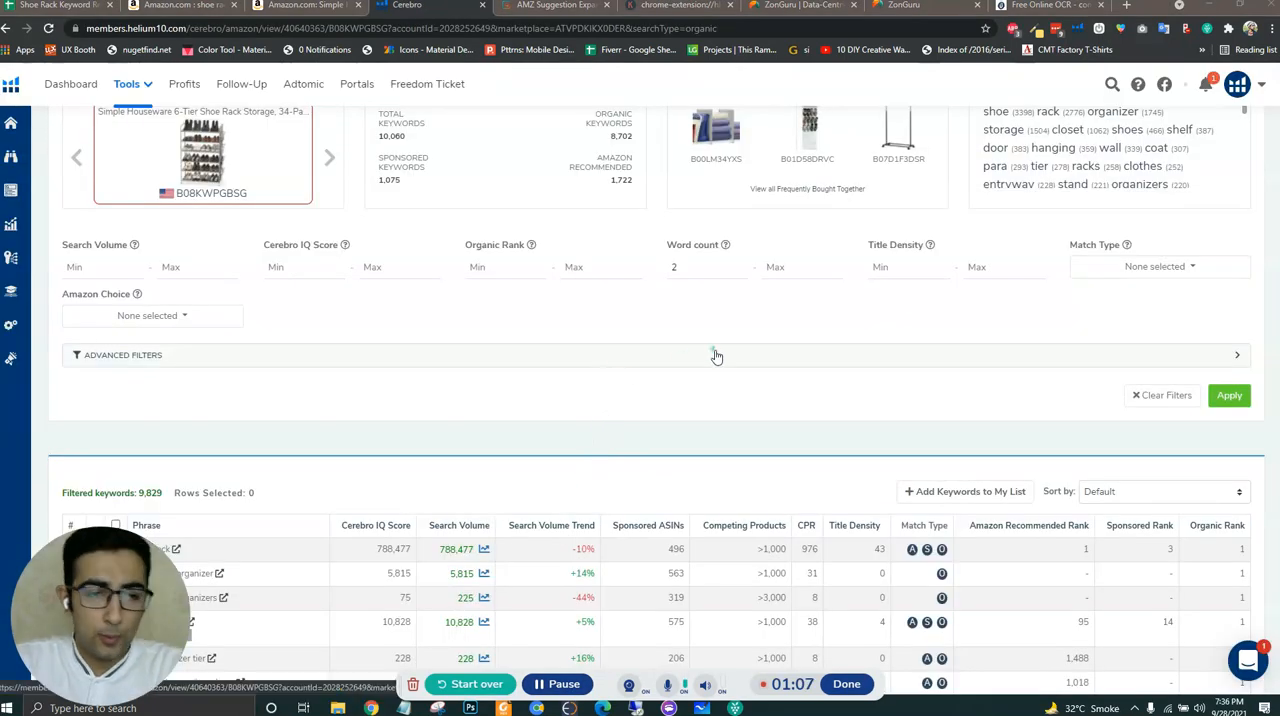
- Sort the Cerebro keywords by search volume from high to low and review the top phrases
{"action": "scroll", "coordinate": [711, 386], "scroll_direction": "down", "scroll_amount": 3}
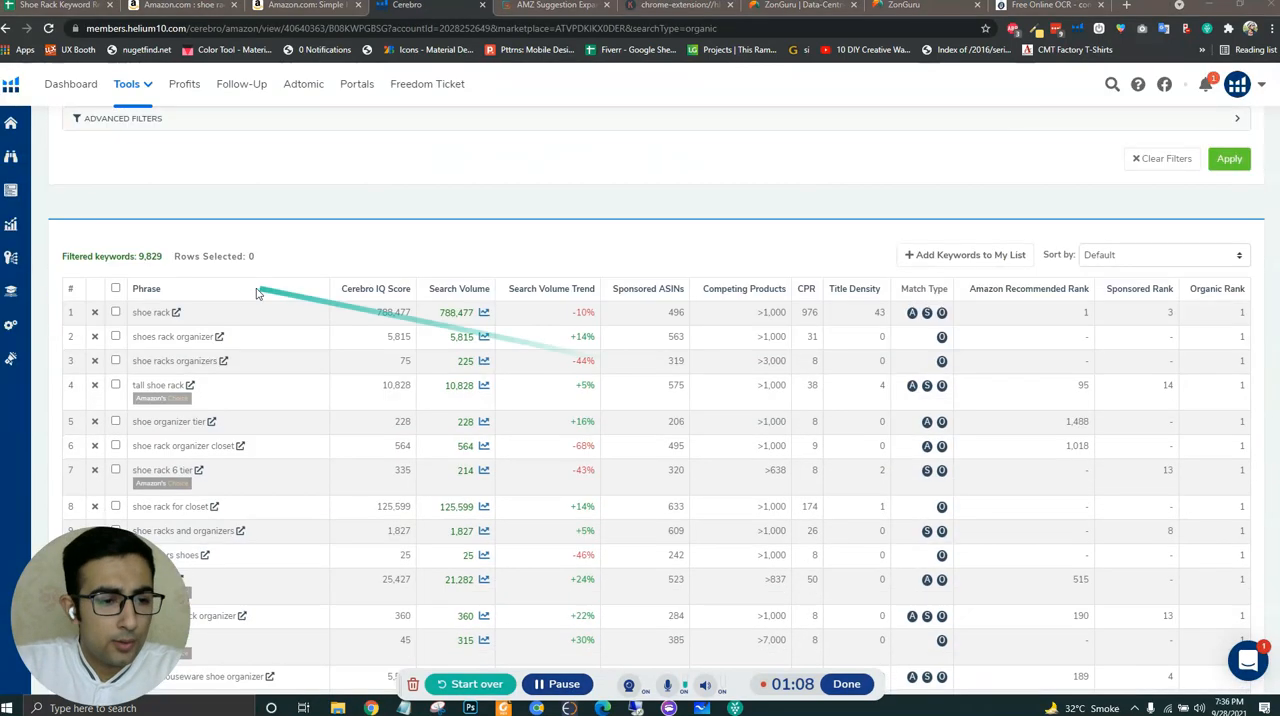
{"action": "left_click", "coordinate": [452, 290]}
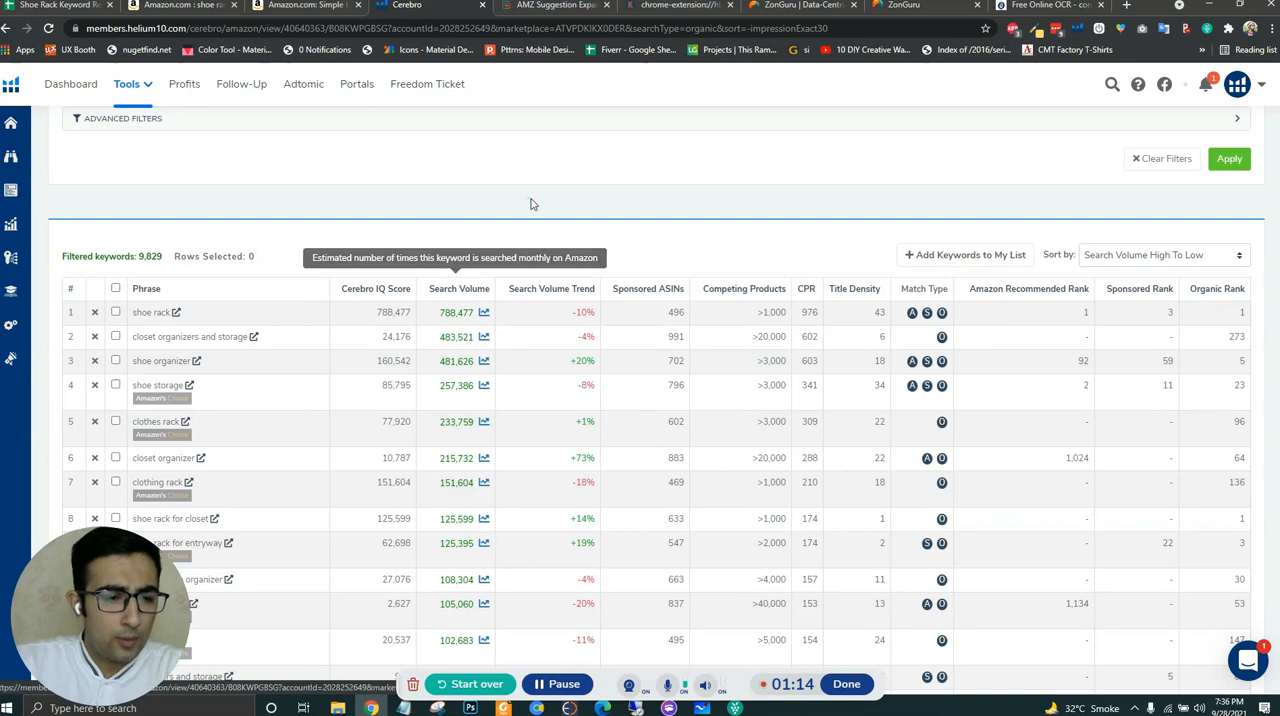
{"action": "scroll", "coordinate": [249, 227], "scroll_direction": "down", "scroll_amount": 1}
{"action": "scroll", "coordinate": [249, 227], "scroll_direction": "down", "scroll_amount": 2}
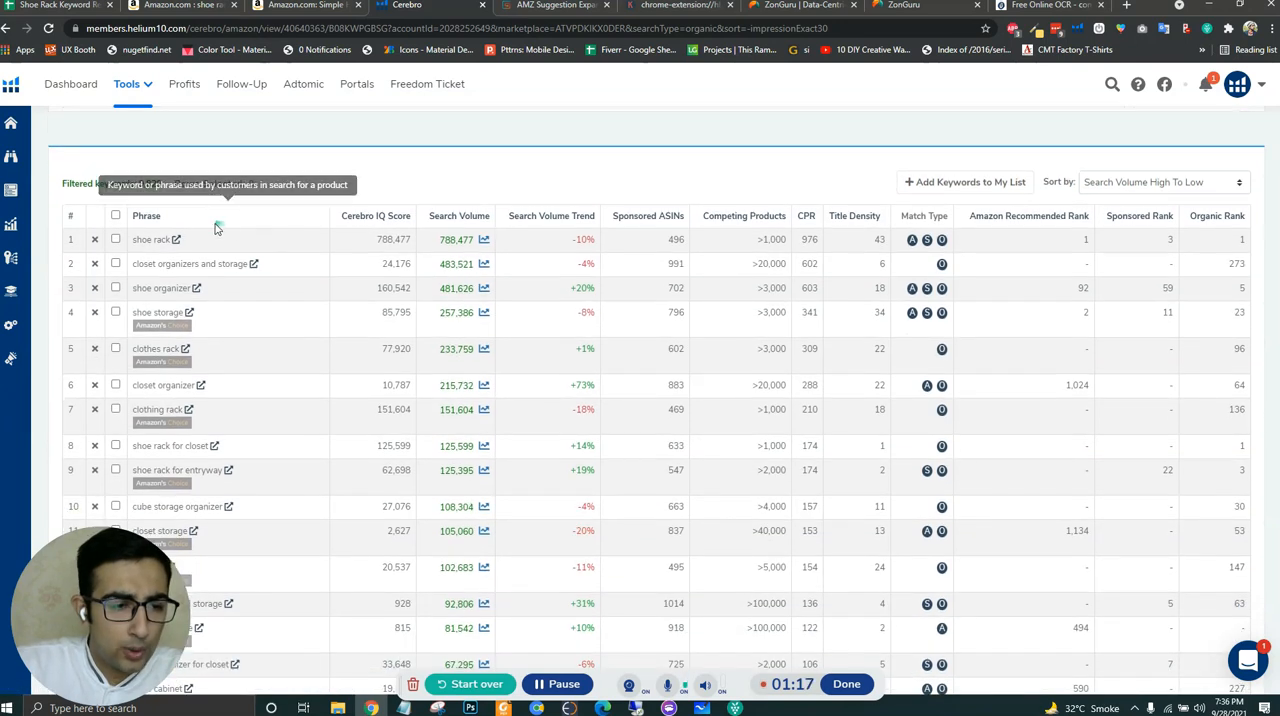
{"action": "scroll", "coordinate": [432, 183], "scroll_direction": "down", "scroll_amount": 1}
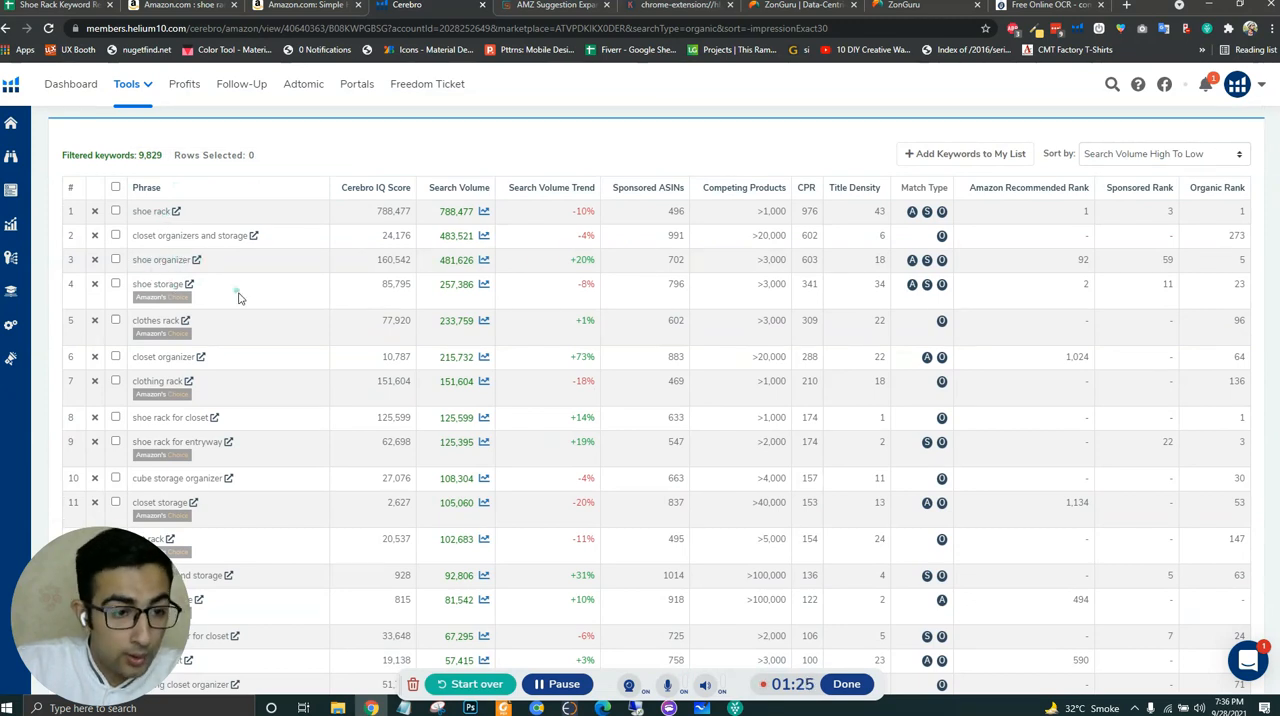
{"action": "scroll", "coordinate": [238, 294], "scroll_direction": "up", "scroll_amount": 1}
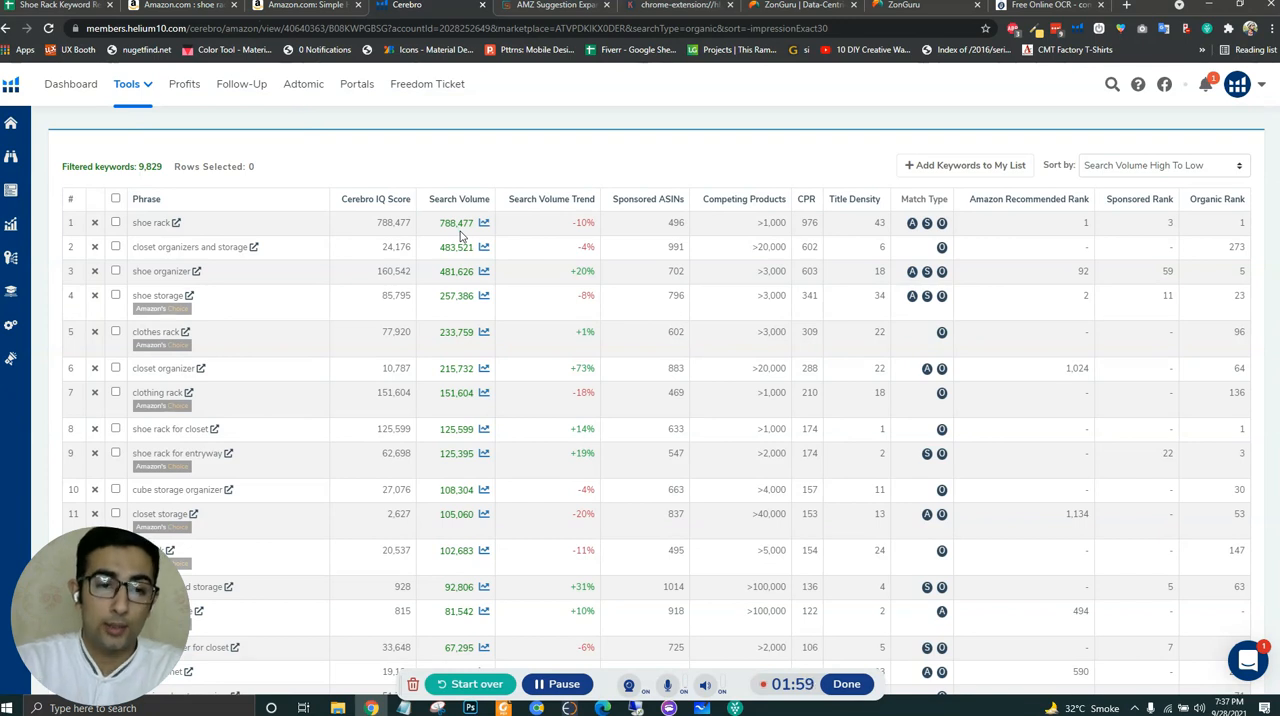
{"action": "scroll", "coordinate": [218, 234], "scroll_direction": "down", "scroll_amount": 1}
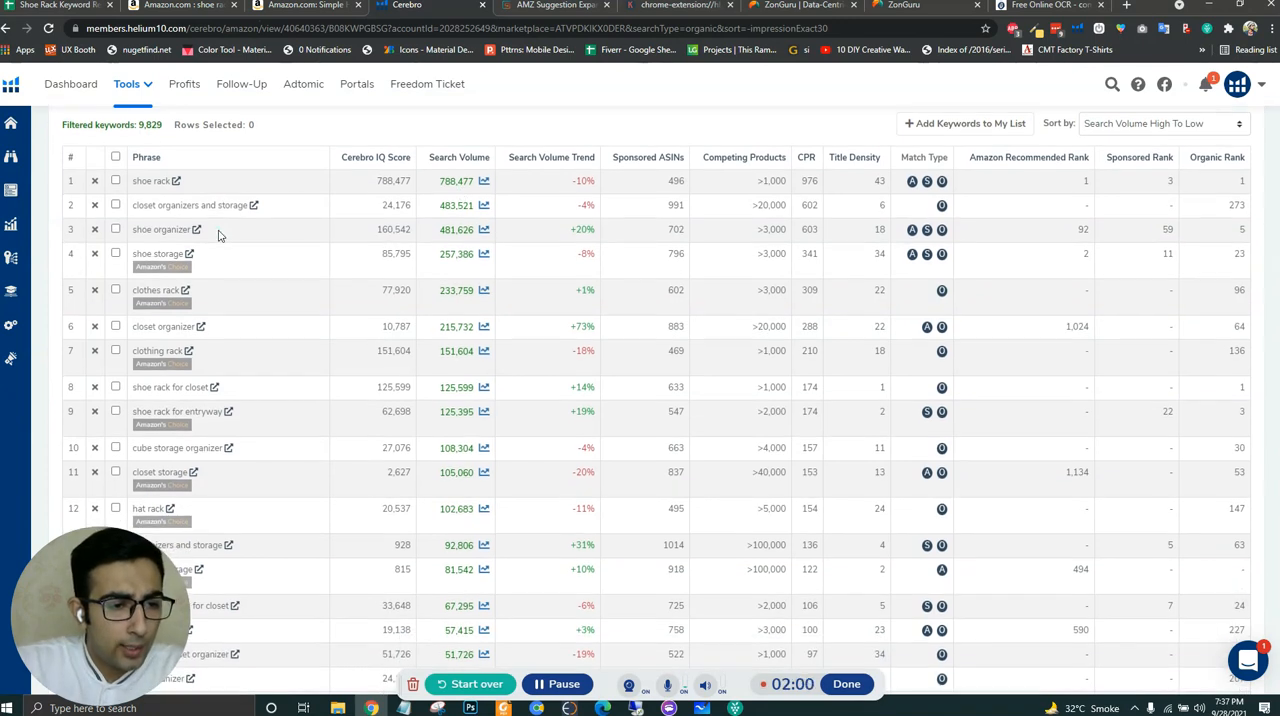
- Copy the keyword "shoe rack" into cell A2 under Root Keywords in the Shoe Rack Keyword Research Google Sheet
{"action": "left_click_drag", "start_coordinate": [131, 184], "coordinate": [168, 183]}
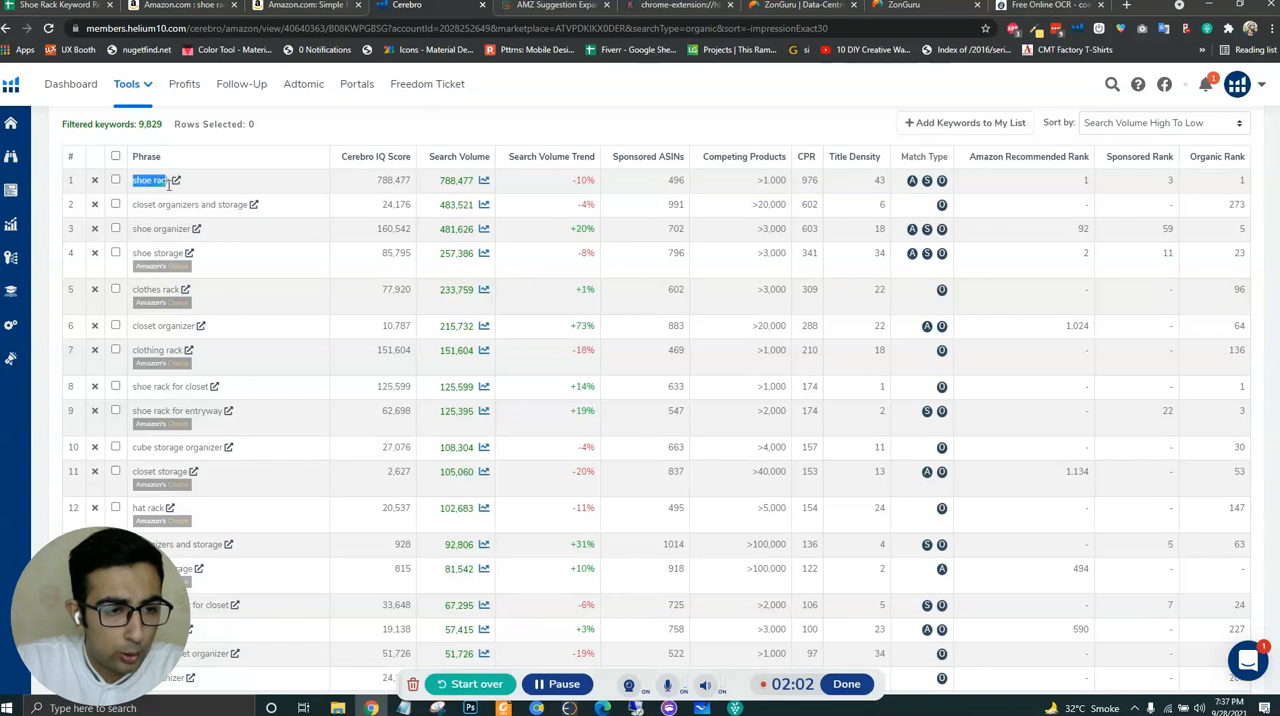
{"action": "left_click", "coordinate": [60, 5]}
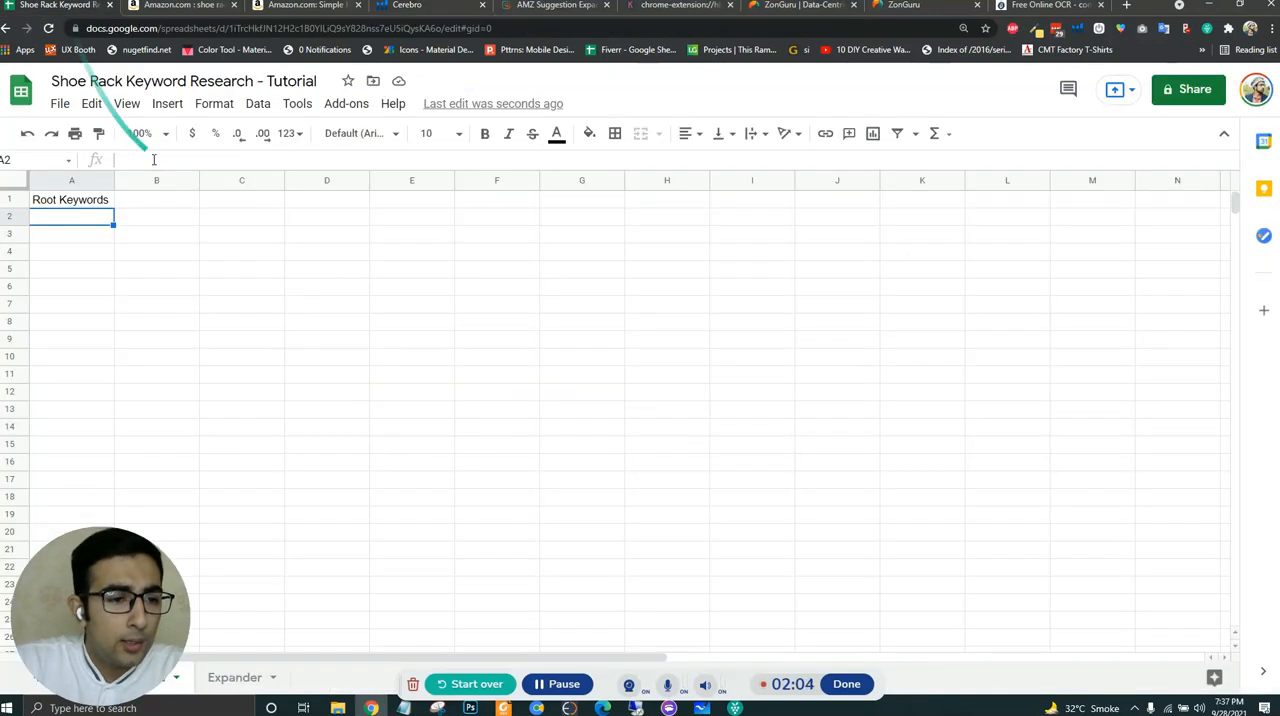
{"action": "type", "text": "shoe rack"}
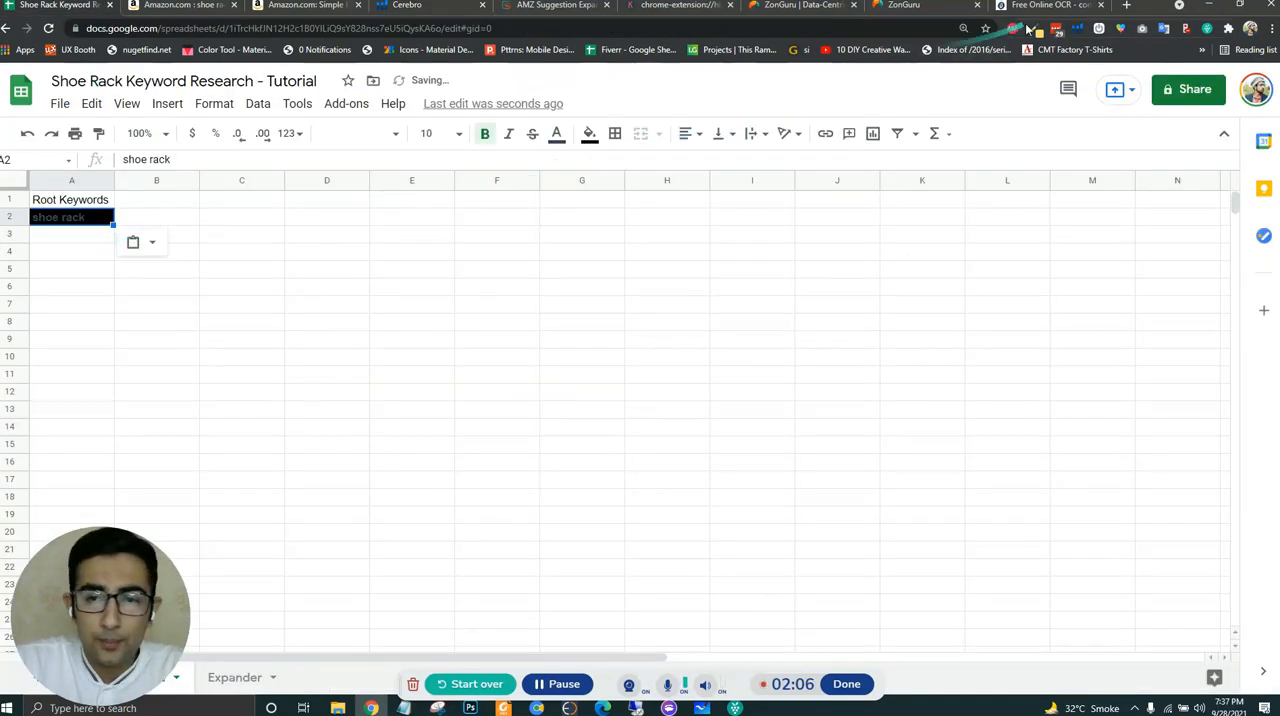
- Copy the keyword "shoe organizer" from the Cerebro list into cell A3 of the root keywords sheet
{"action": "left_click", "coordinate": [395, 8]}
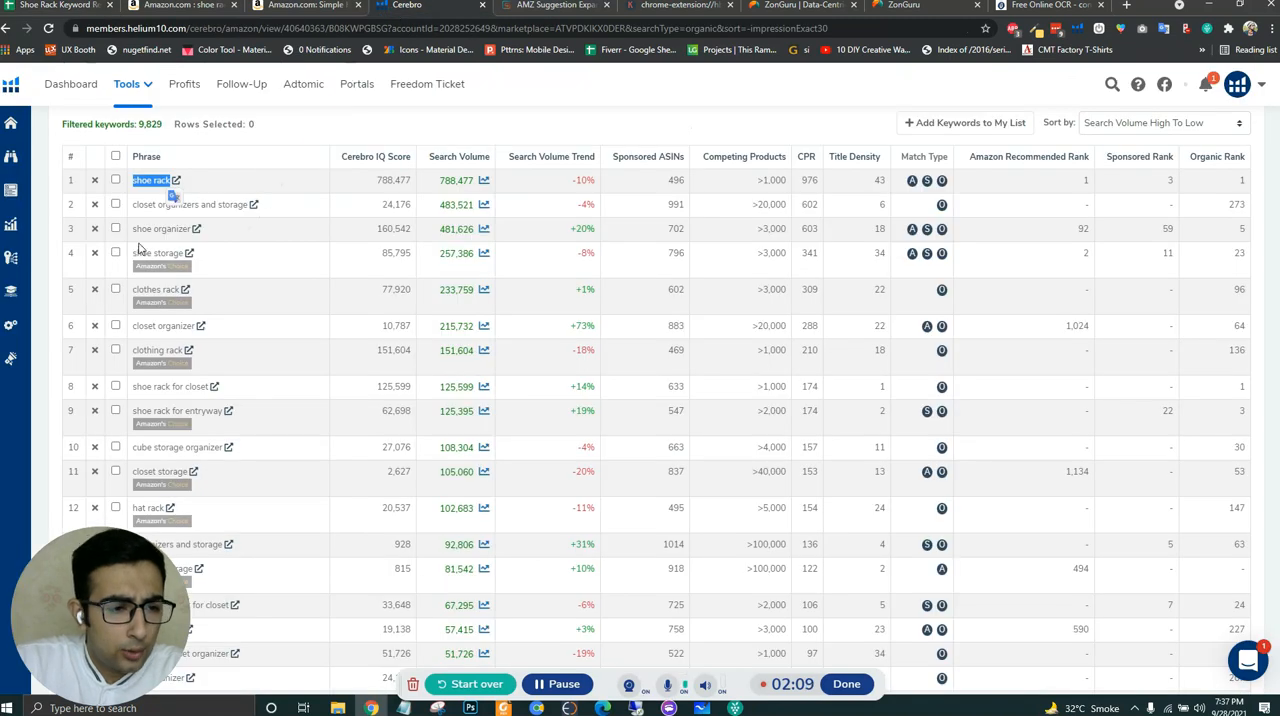
{"action": "left_click_drag", "start_coordinate": [132, 229], "coordinate": [186, 232]}
{"action": "key", "text": "ctrl+c"}
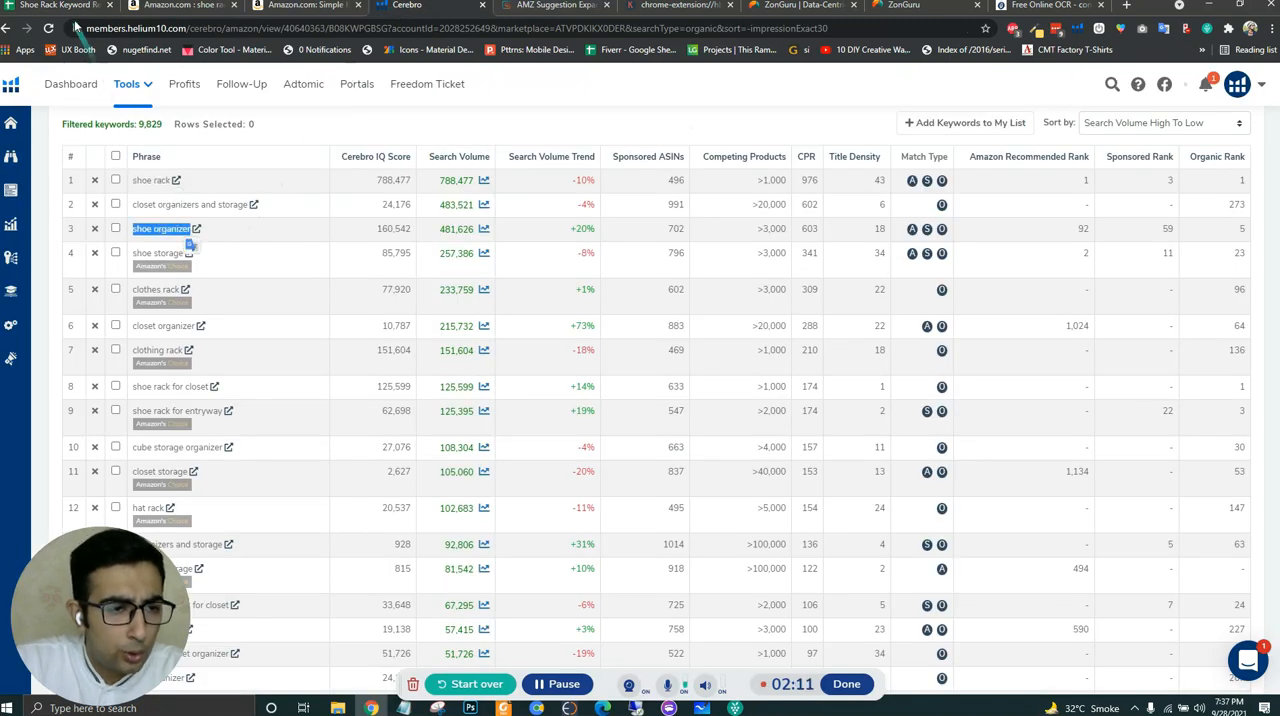
{"action": "left_click", "coordinate": [70, 6]}
{"action": "key", "text": "Down"}
{"action": "key", "text": "ctrl+v"}
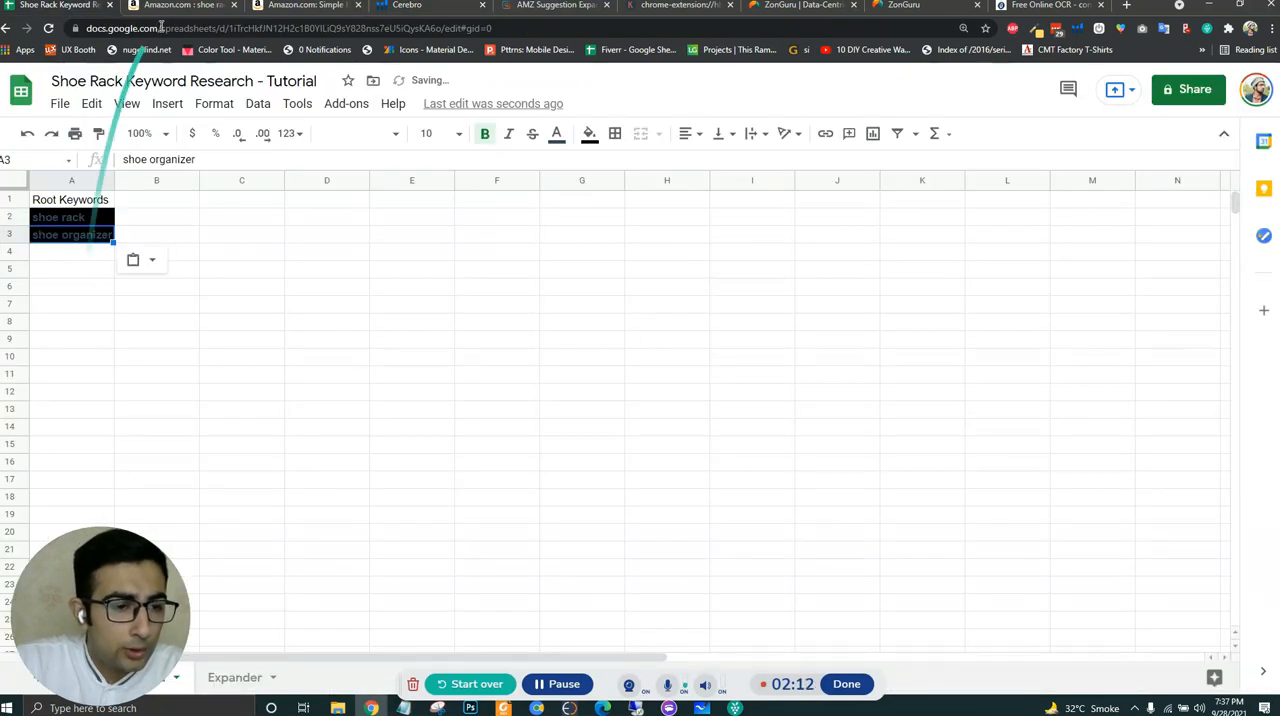
- Copy the keyword "shoe storage" from the Cerebro list into cell A4 of the root keywords sheet
{"action": "left_click", "coordinate": [175, 6]}
{"action": "left_click", "coordinate": [412, 6]}
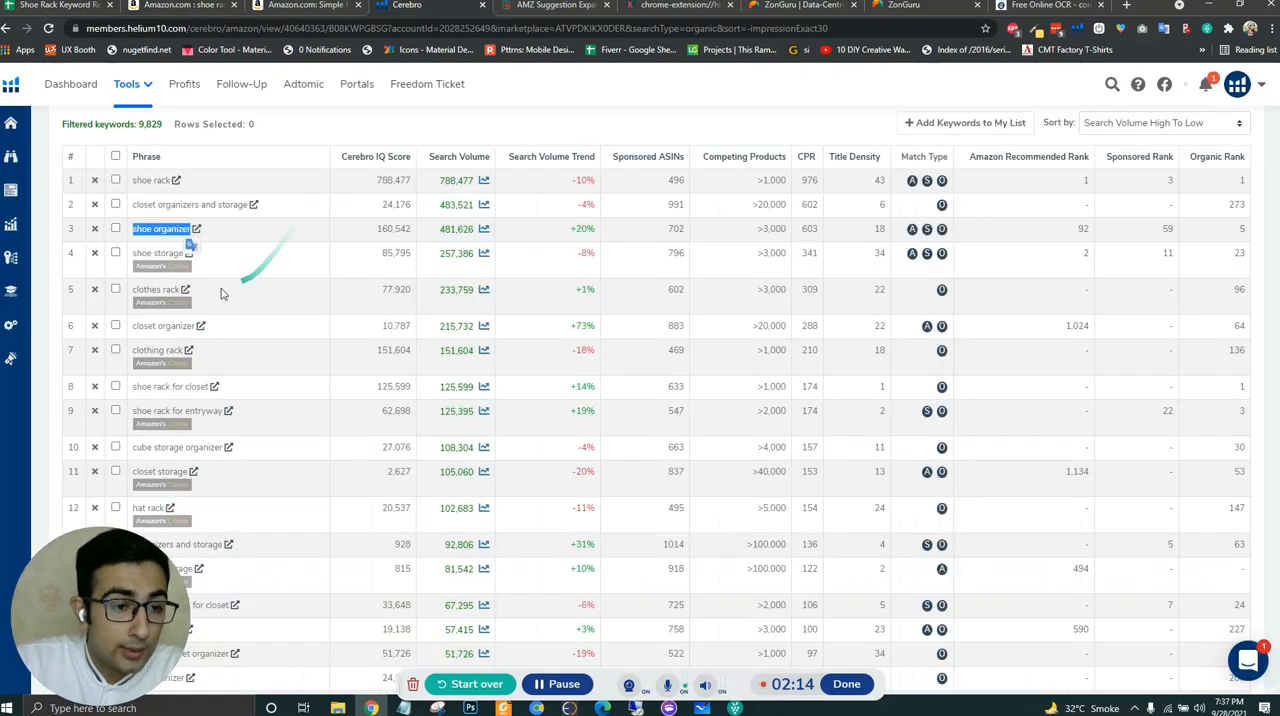
{"action": "left_click_drag", "start_coordinate": [137, 255], "coordinate": [185, 256]}
{"action": "key", "text": "ctrl+c"}
{"action": "left_click", "coordinate": [115, 252]}
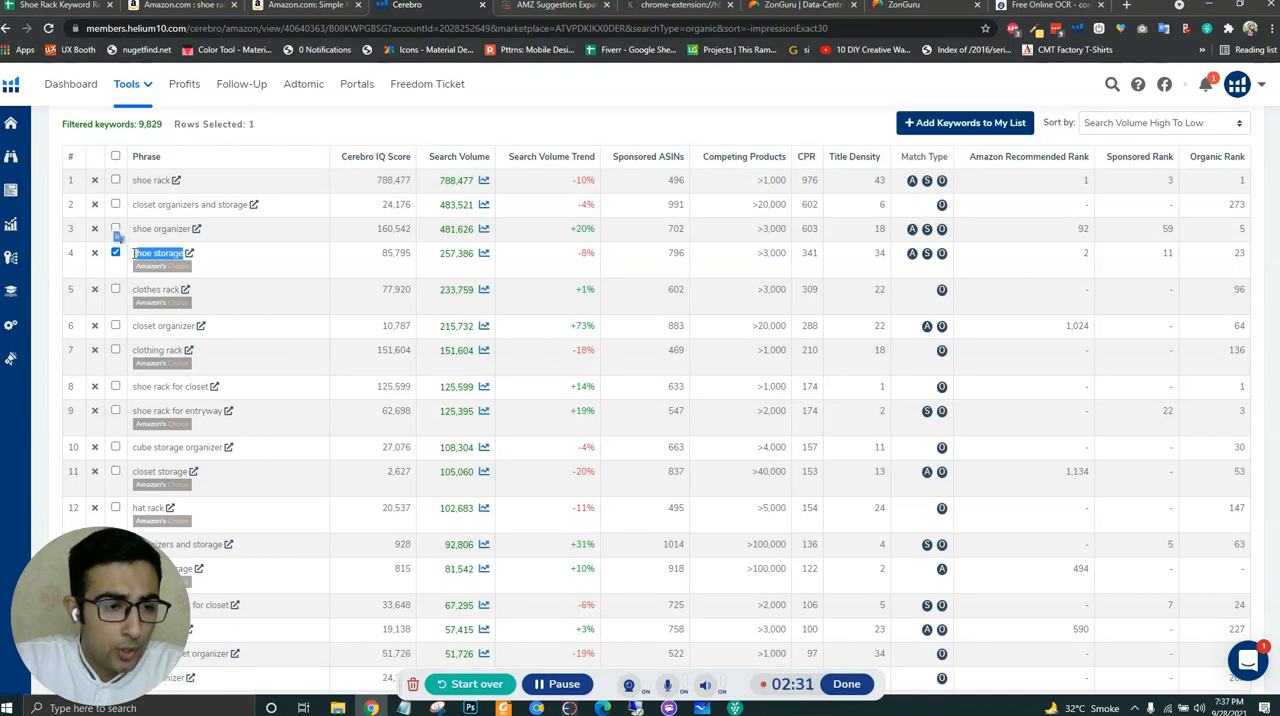
{"action": "left_click", "coordinate": [115, 253]}
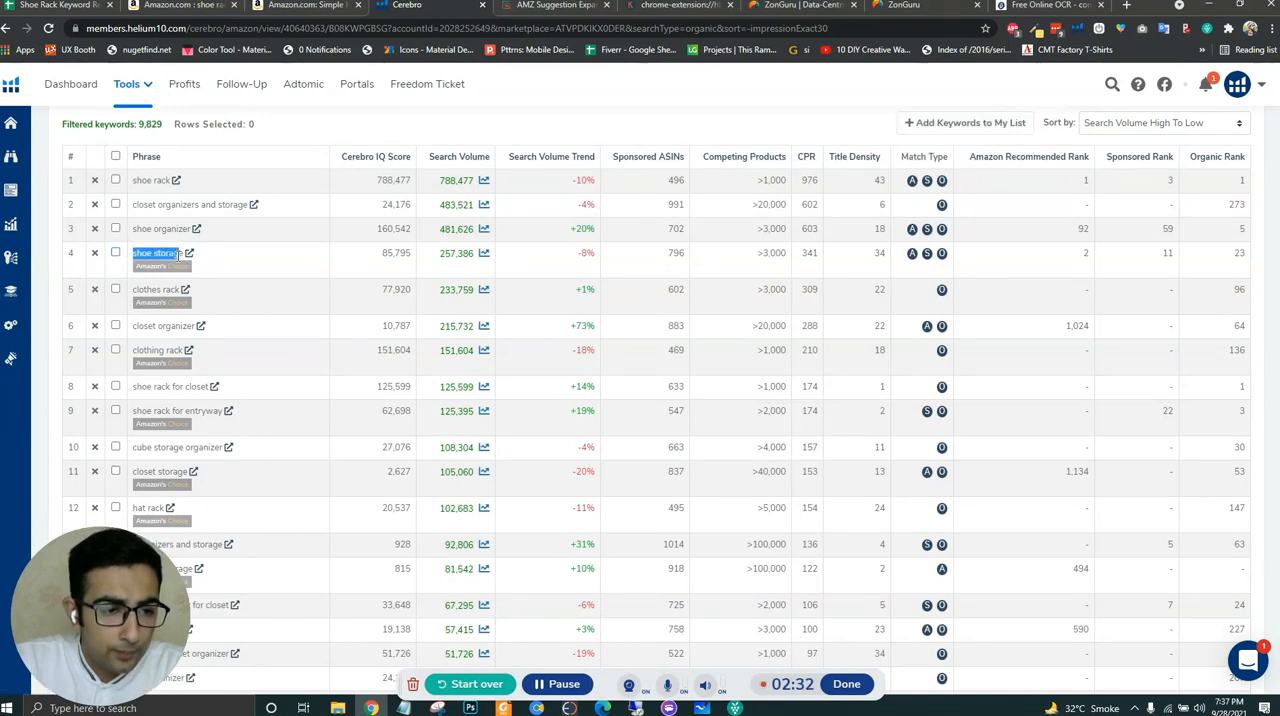
{"action": "left_click", "coordinate": [68, 6]}
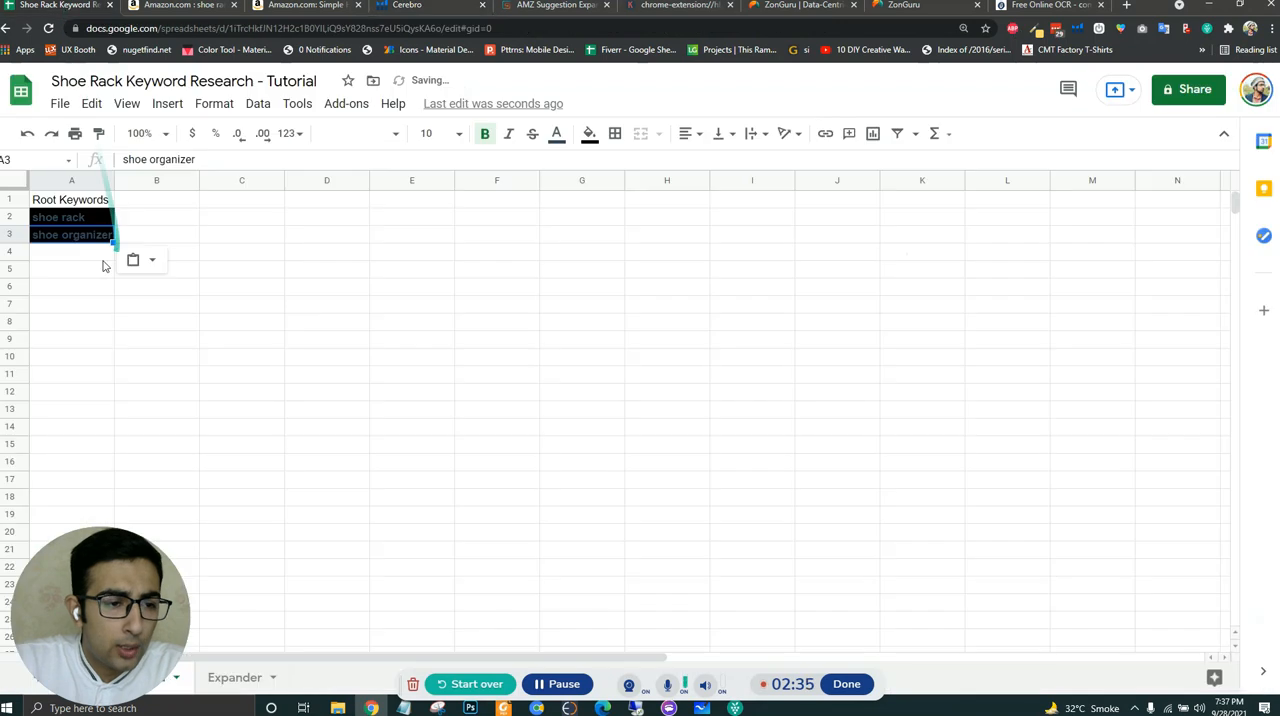
{"action": "left_click", "coordinate": [73, 255]}
{"action": "key", "text": "ctrl+v"}
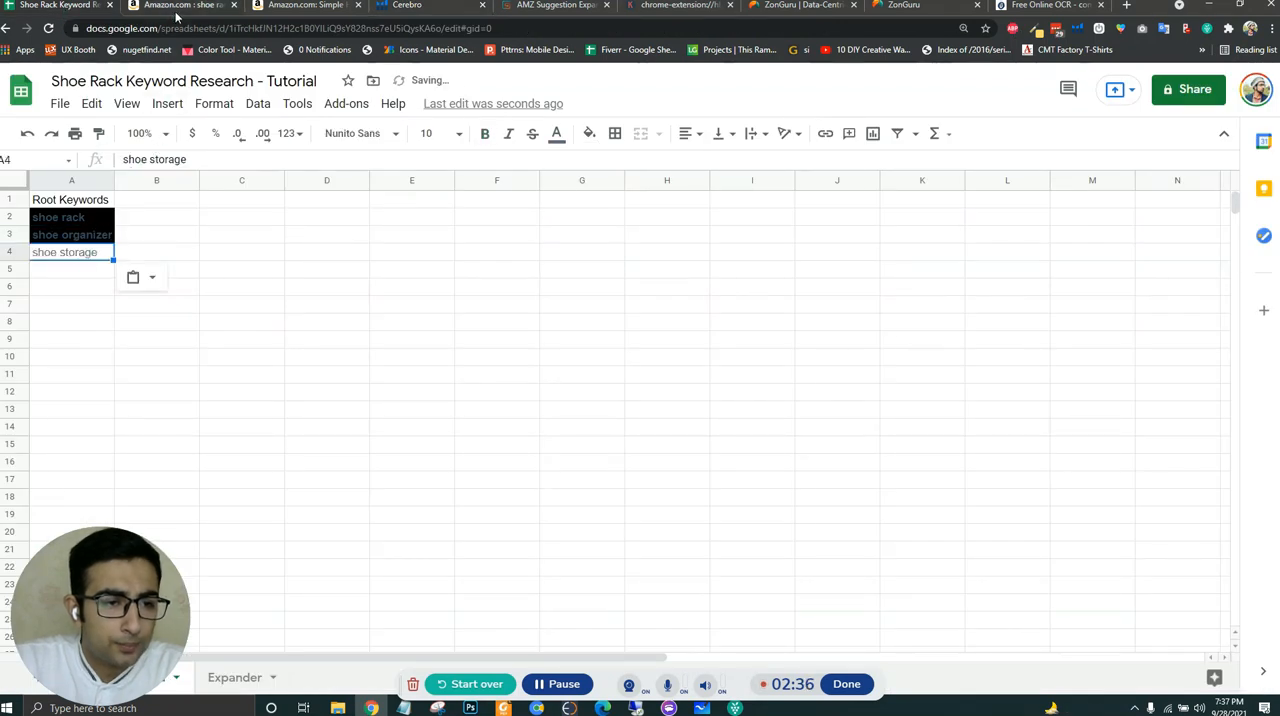
- Copy the keyword "shoe cabinet" from the Cerebro list into cell A5 of the root keywords sheet
{"action": "left_click", "coordinate": [380, 14]}
{"action": "left_click", "coordinate": [257, 323]}
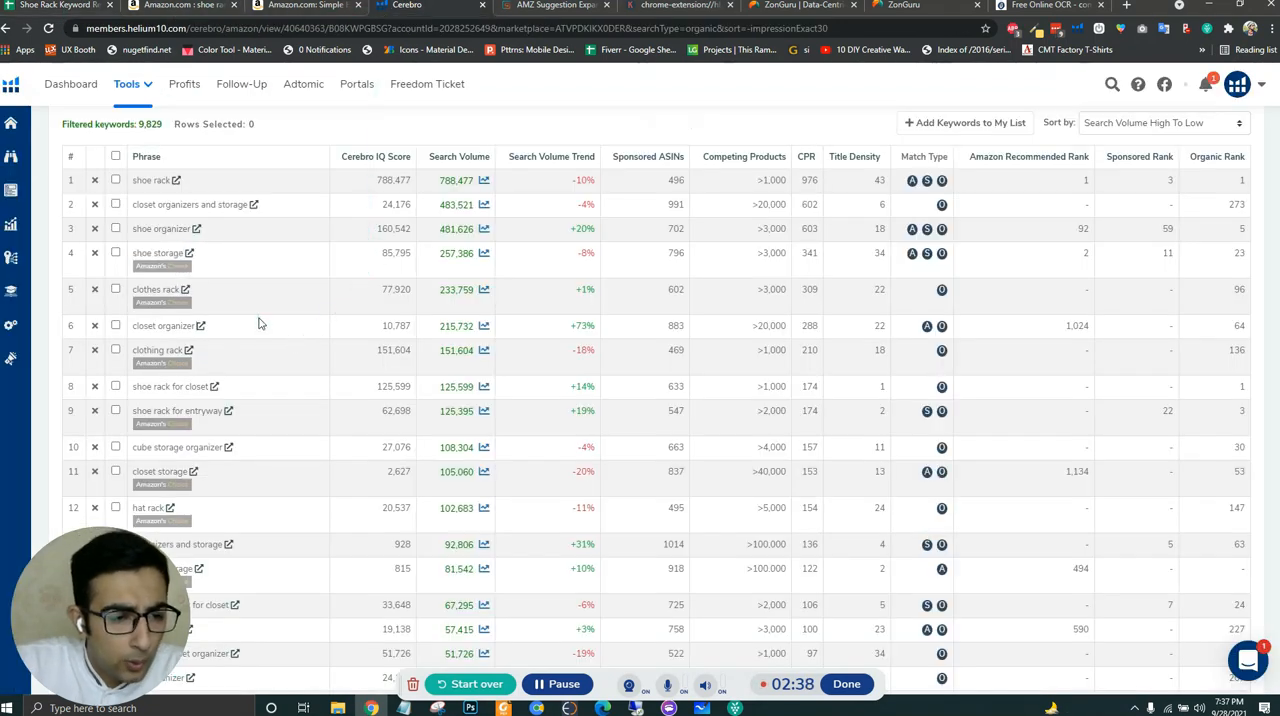
{"action": "scroll", "coordinate": [253, 325], "scroll_direction": "down", "scroll_amount": 1}
{"action": "scroll", "coordinate": [250, 320], "scroll_direction": "down", "scroll_amount": 2}
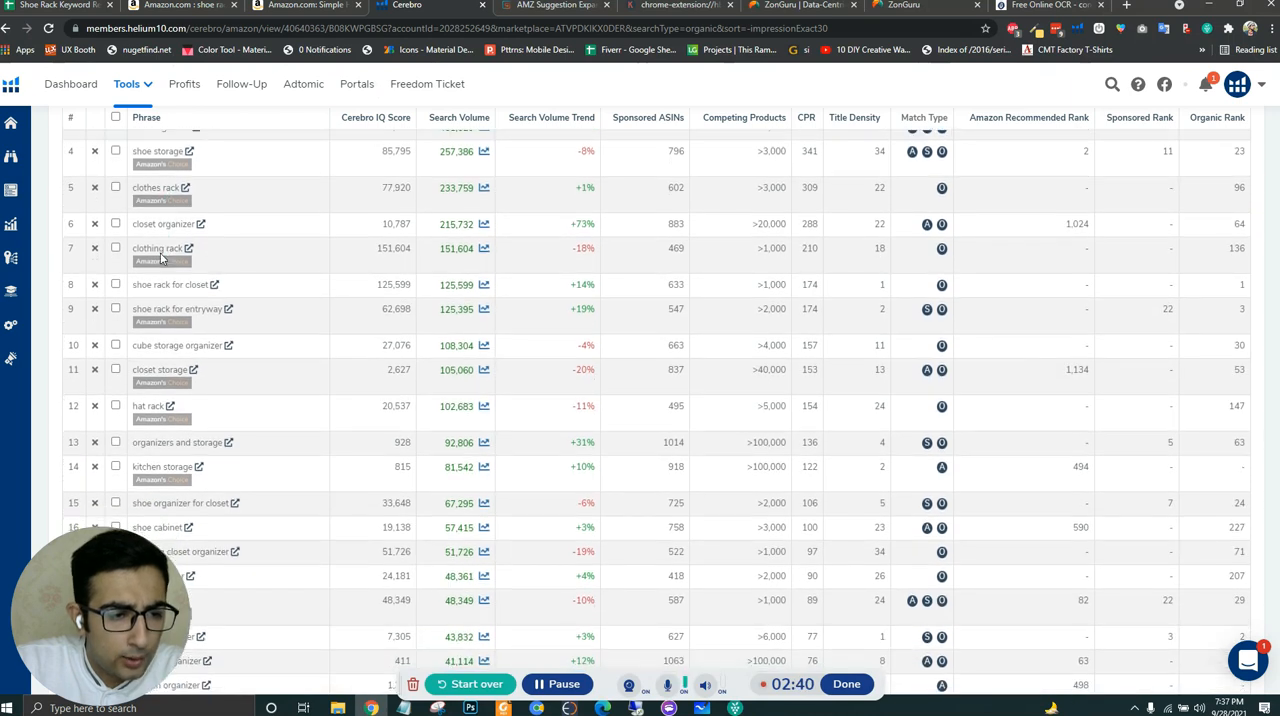
{"action": "scroll", "coordinate": [224, 245], "scroll_direction": "down", "scroll_amount": 1}
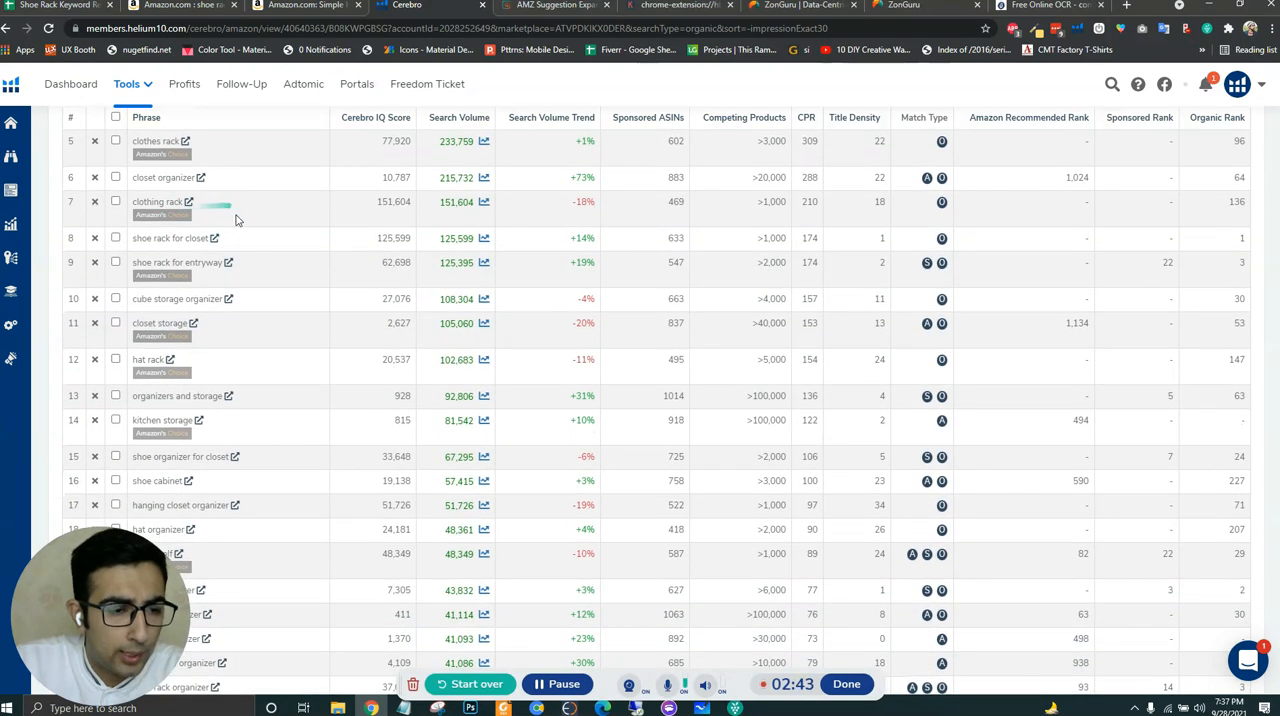
{"action": "scroll", "coordinate": [255, 275], "scroll_direction": "down", "scroll_amount": 1}
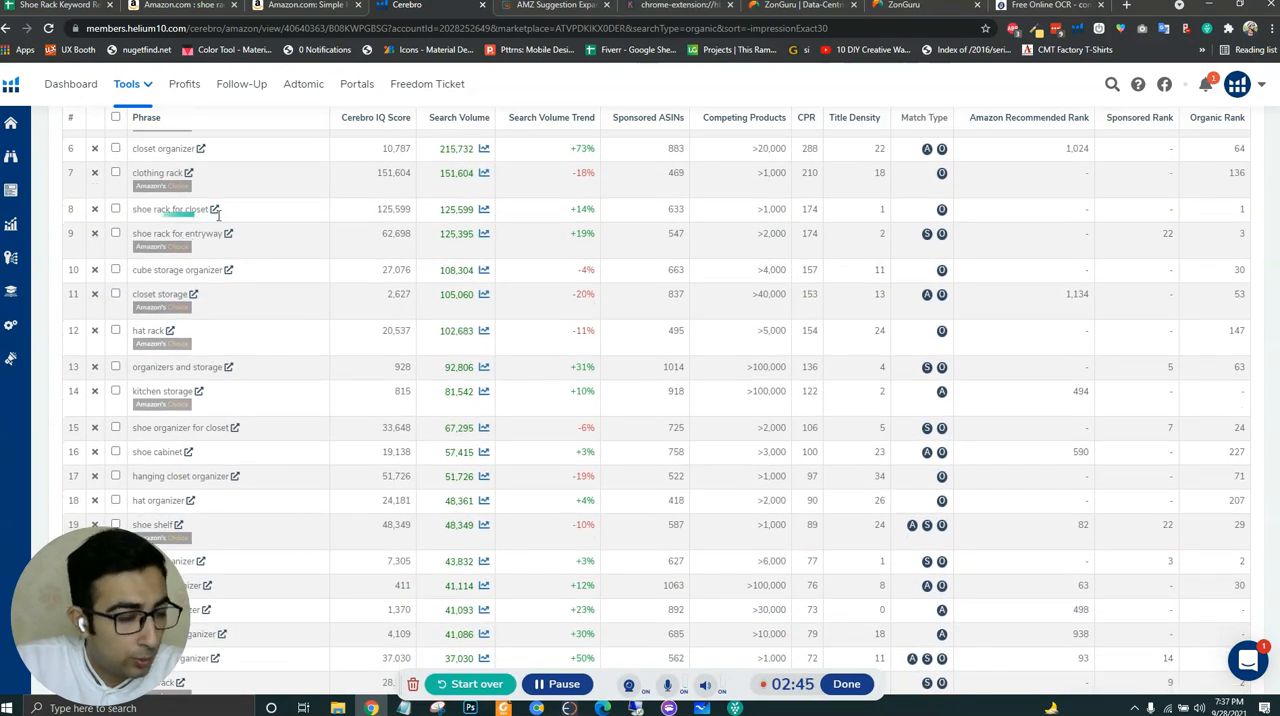
{"action": "scroll", "coordinate": [225, 255], "scroll_direction": "down", "scroll_amount": 1}
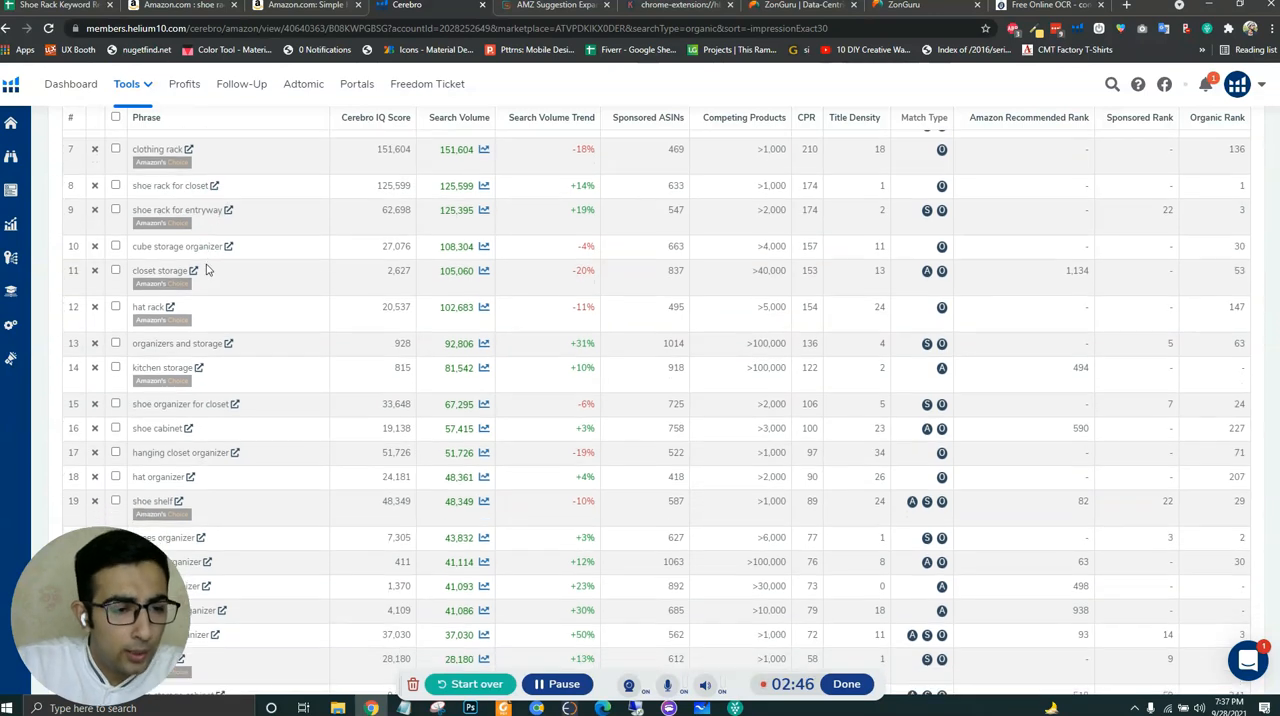
{"action": "scroll", "coordinate": [237, 297], "scroll_direction": "down", "scroll_amount": 2}
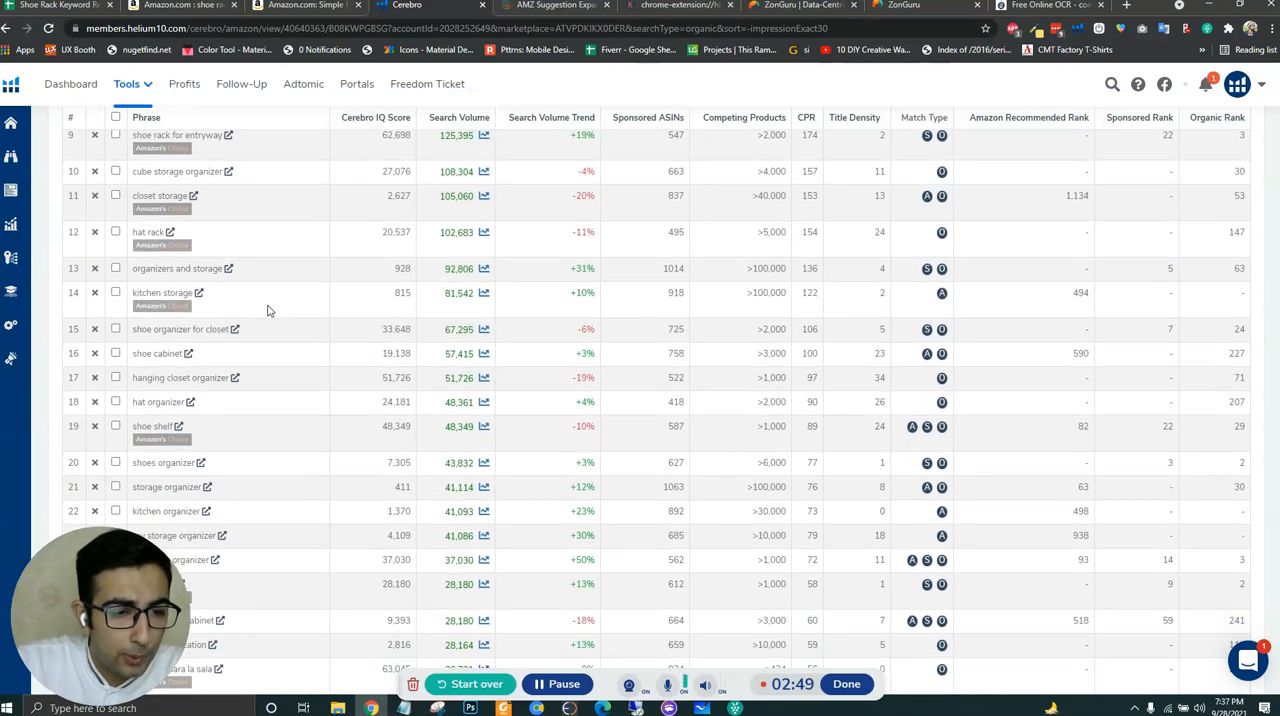
{"action": "scroll", "coordinate": [300, 311], "scroll_direction": "down", "scroll_amount": 2}
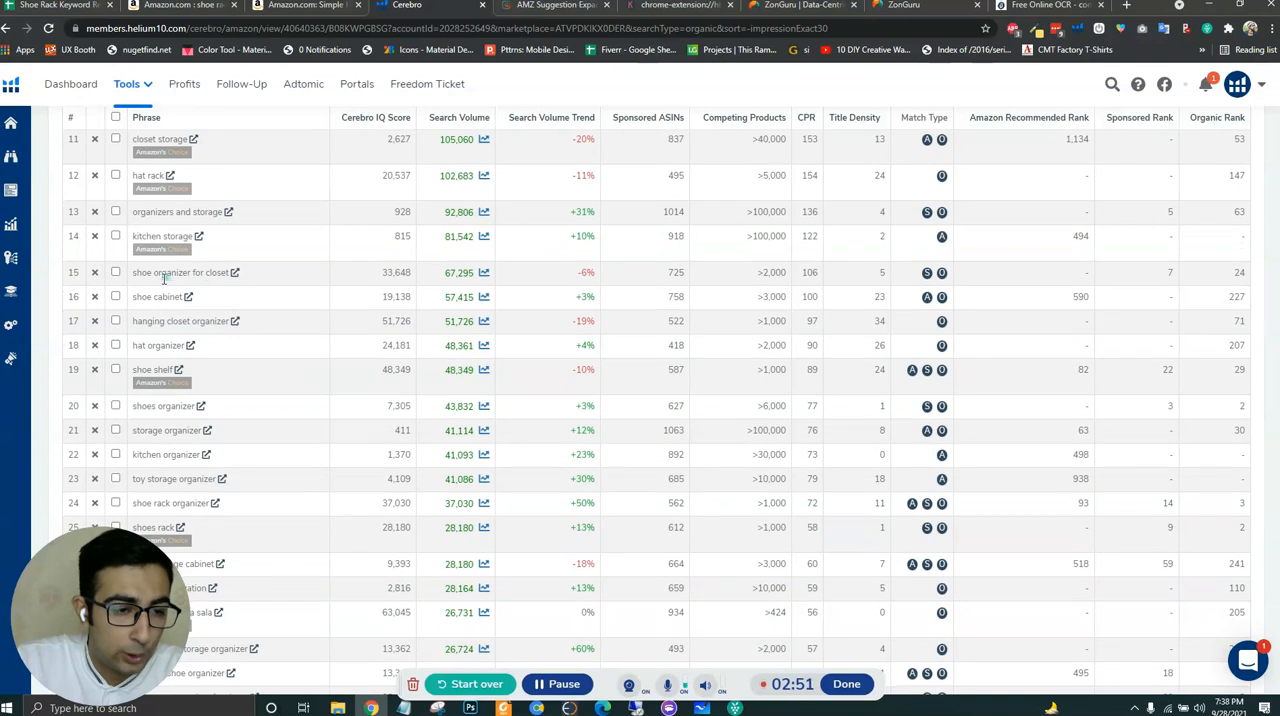
{"action": "scroll", "coordinate": [242, 314], "scroll_direction": "down", "scroll_amount": 1}
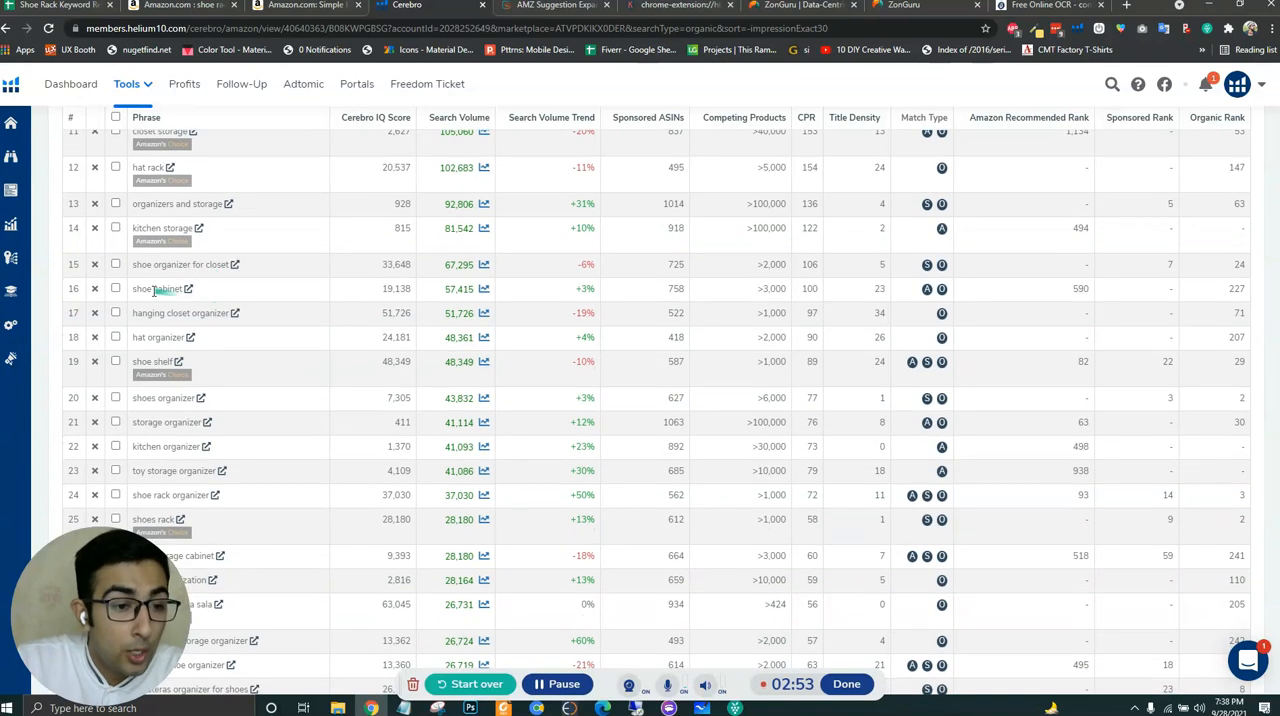
{"action": "left_click_drag", "start_coordinate": [133, 289], "coordinate": [172, 292]}
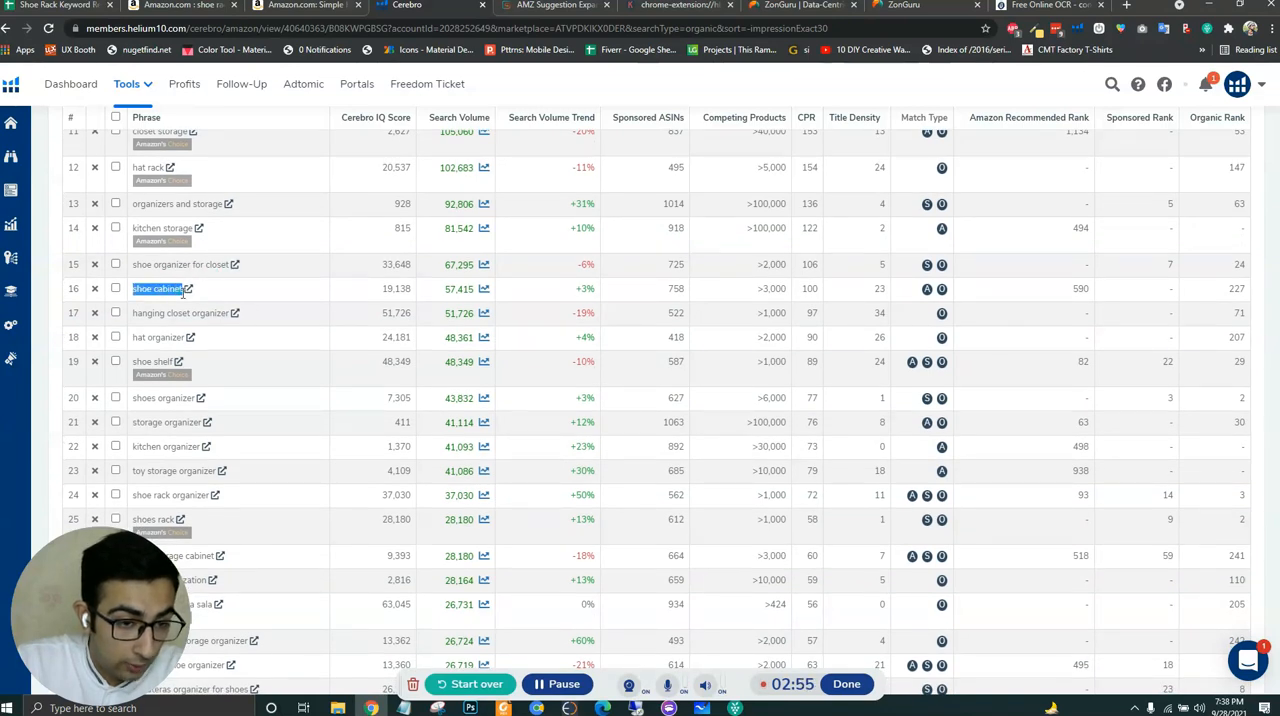
{"action": "left_click", "coordinate": [43, 12]}
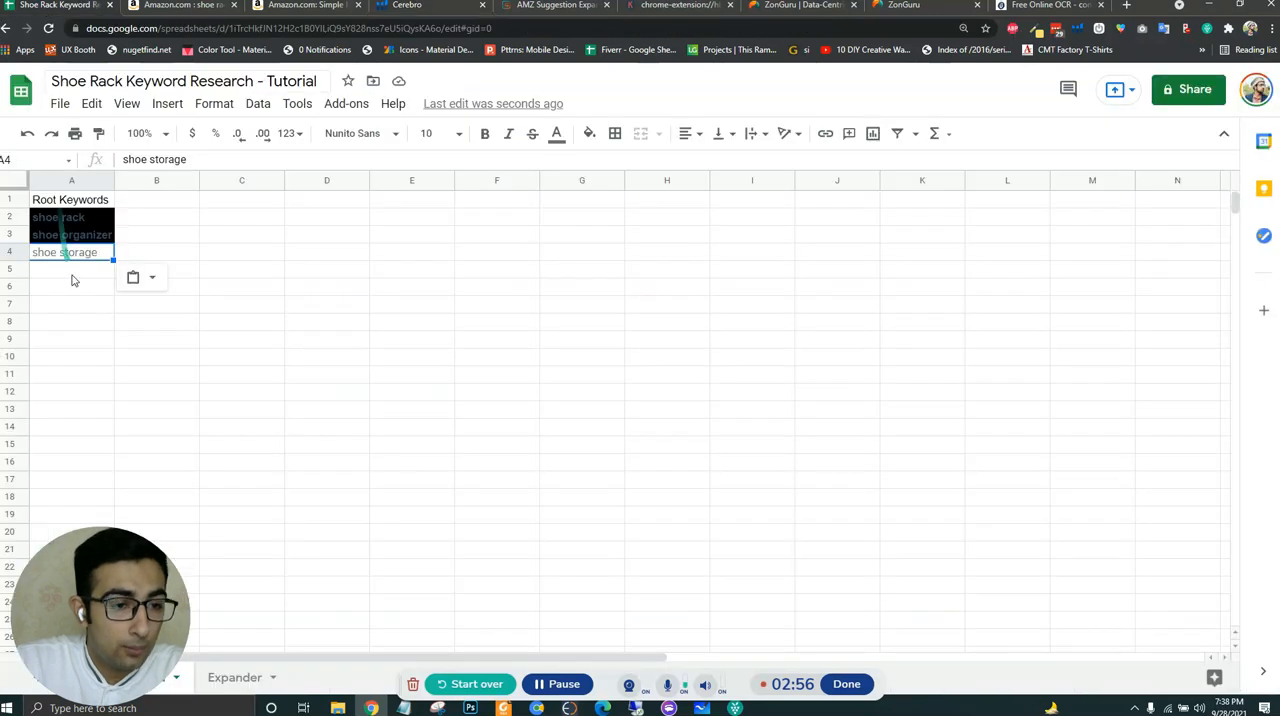
{"action": "left_click", "coordinate": [75, 272]}
{"action": "type", "text": "shoe cabinet"}
- Copy the keyword "shoe shelf" from the Cerebro list into cell A6 of the root keywords sheet
{"action": "left_click", "coordinate": [400, 8]}
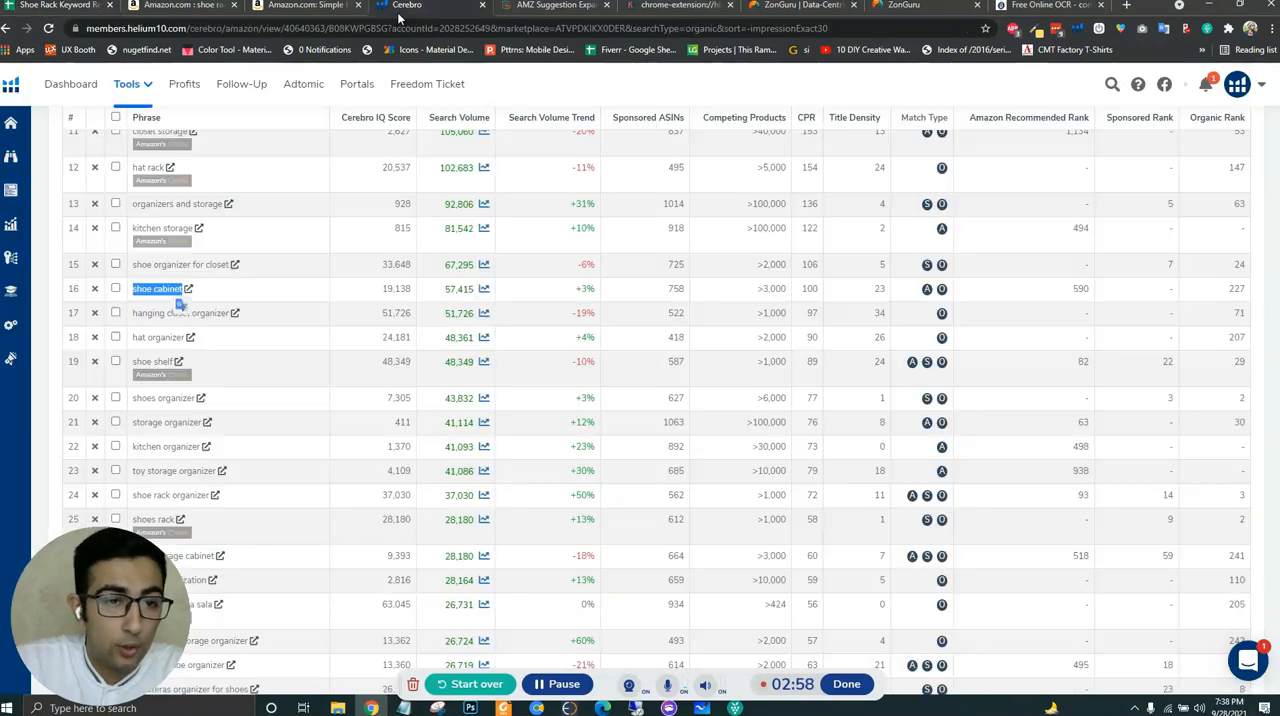
{"action": "scroll", "coordinate": [280, 337], "scroll_direction": "down", "scroll_amount": 1}
{"action": "left_click", "coordinate": [278, 323]}
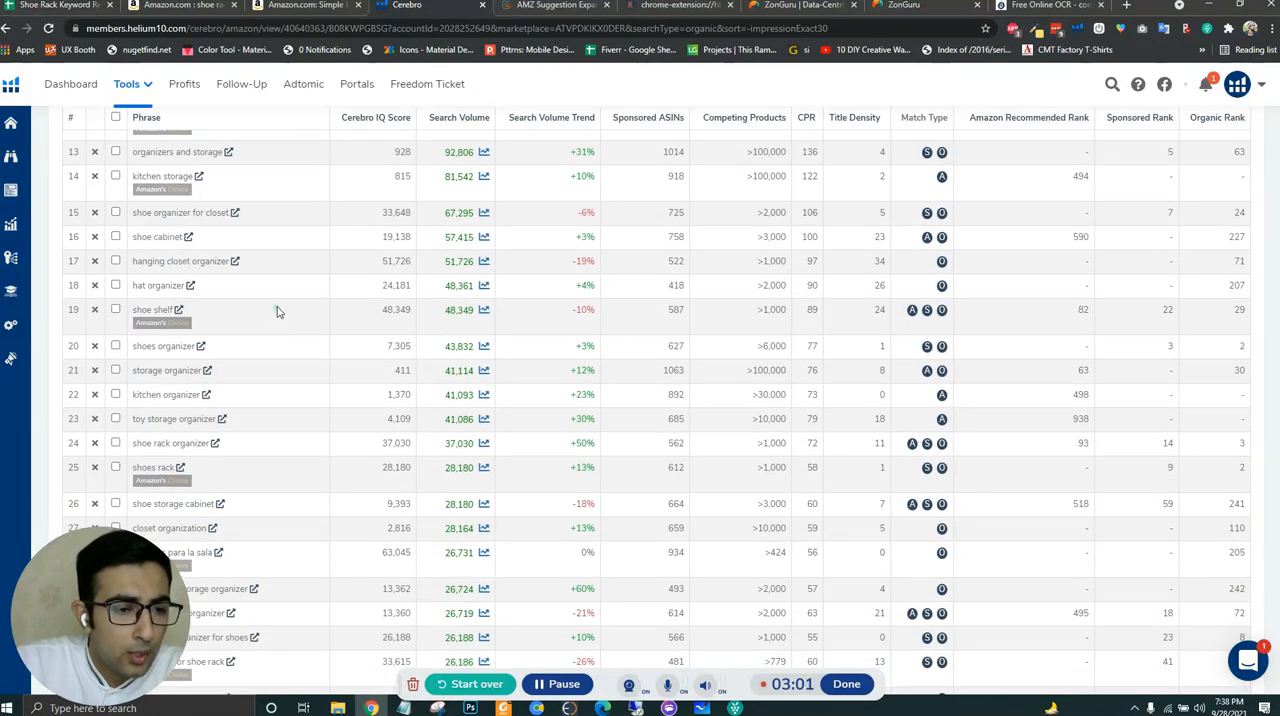
{"action": "scroll", "coordinate": [279, 312], "scroll_direction": "down", "scroll_amount": 1}
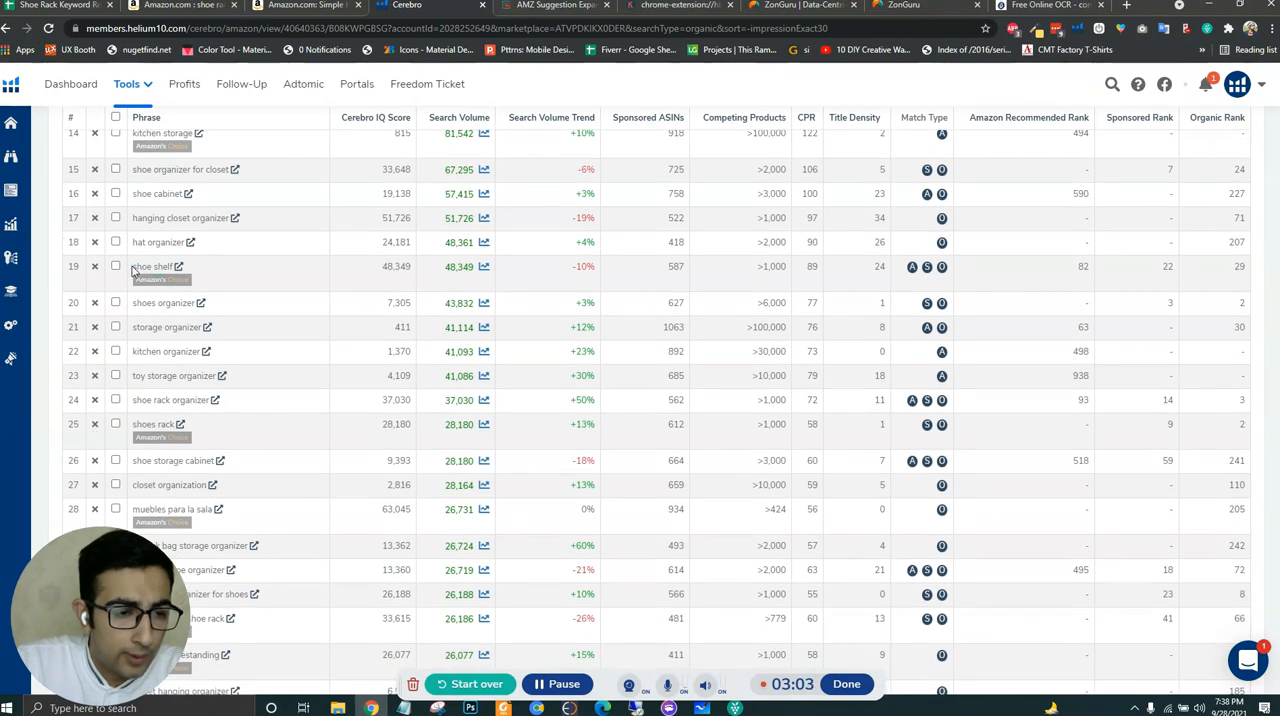
{"action": "left_click_drag", "start_coordinate": [133, 266], "coordinate": [165, 266]}
{"action": "left_click", "coordinate": [70, 6]}
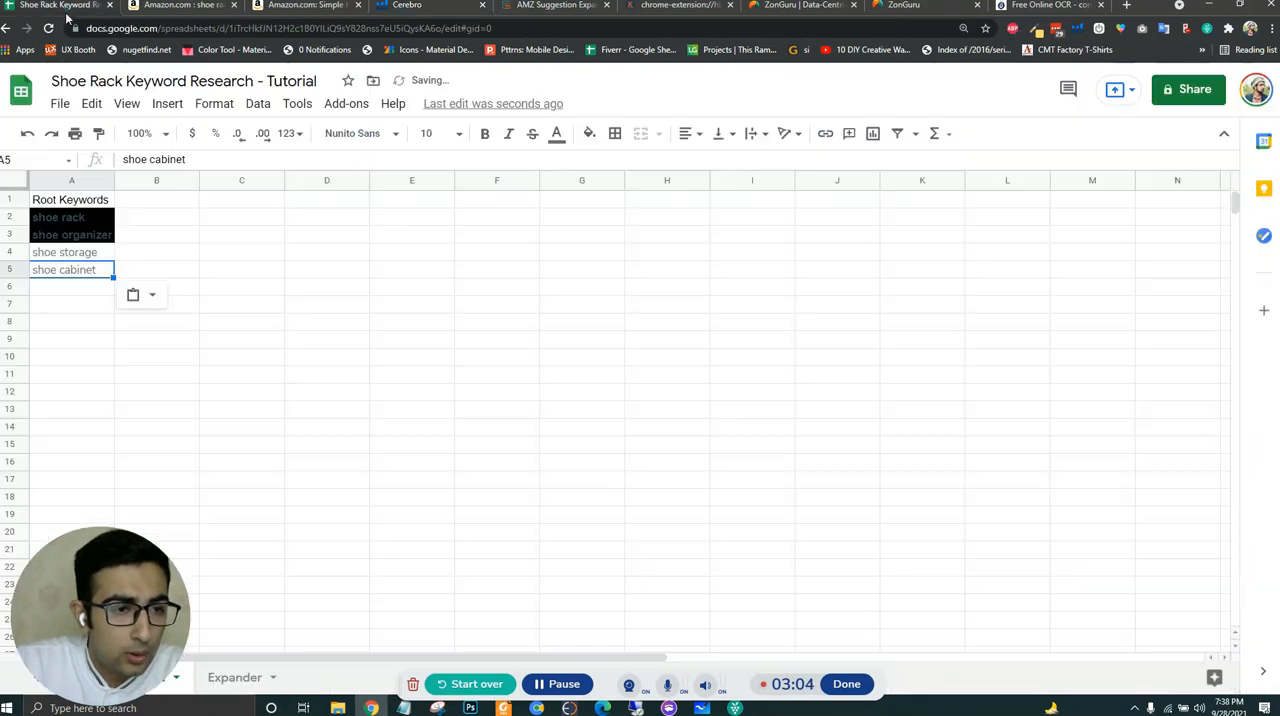
{"action": "left_click", "coordinate": [75, 290]}
{"action": "type", "text": "shoe shelf"}
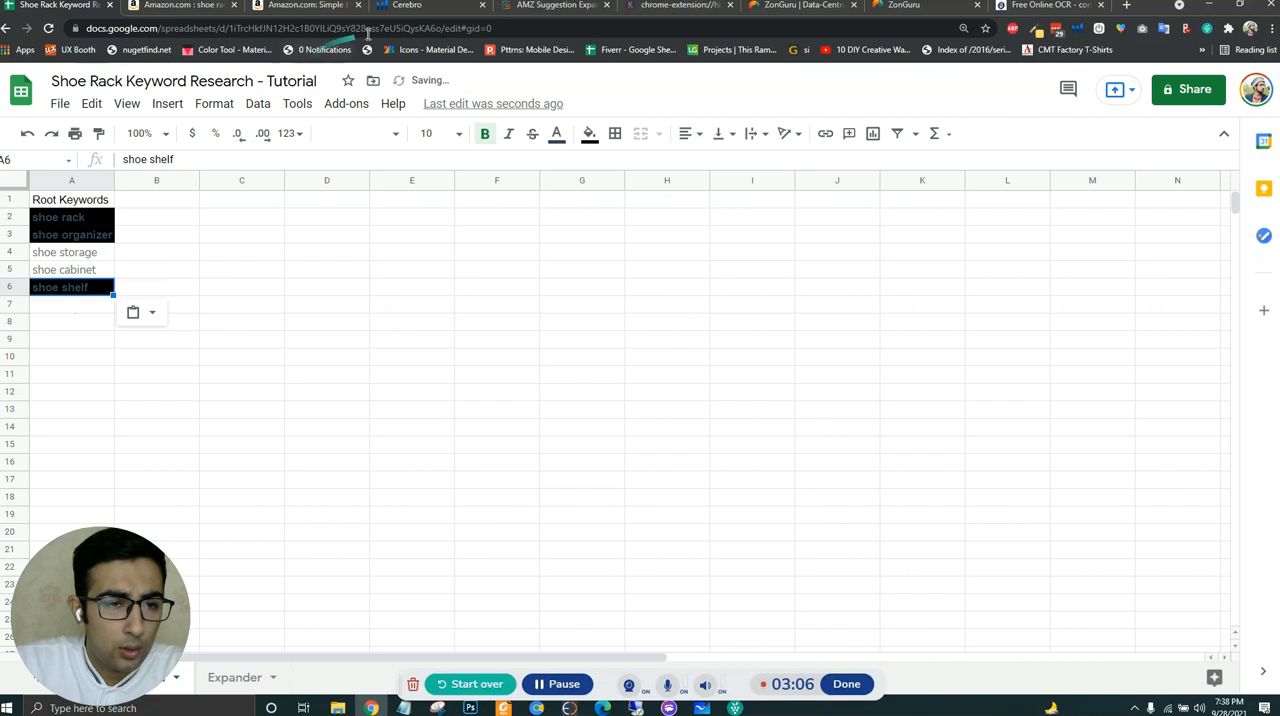
- Copy the keyword "boot tray" from the Cerebro list into cell A7 of the root keywords sheet
{"action": "left_click", "coordinate": [400, 6]}
{"action": "scroll", "coordinate": [285, 392], "scroll_direction": "down", "scroll_amount": 1}
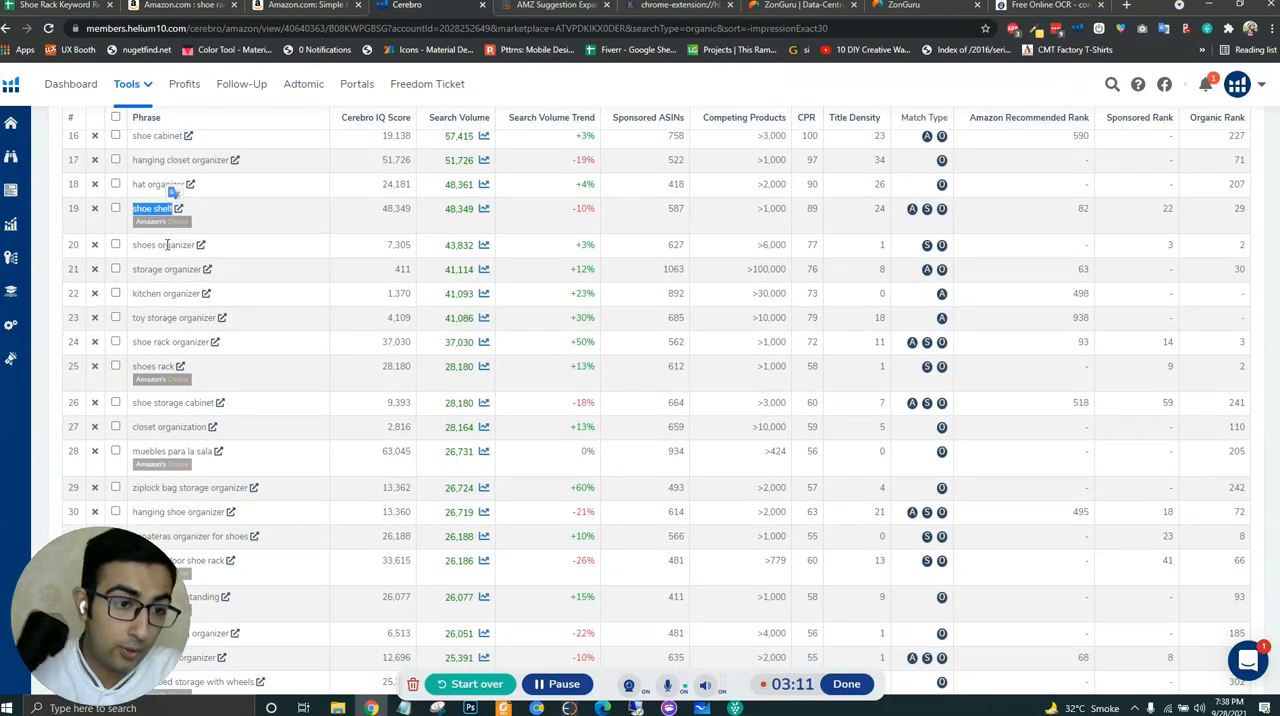
{"action": "scroll", "coordinate": [167, 244], "scroll_direction": "down", "scroll_amount": 2}
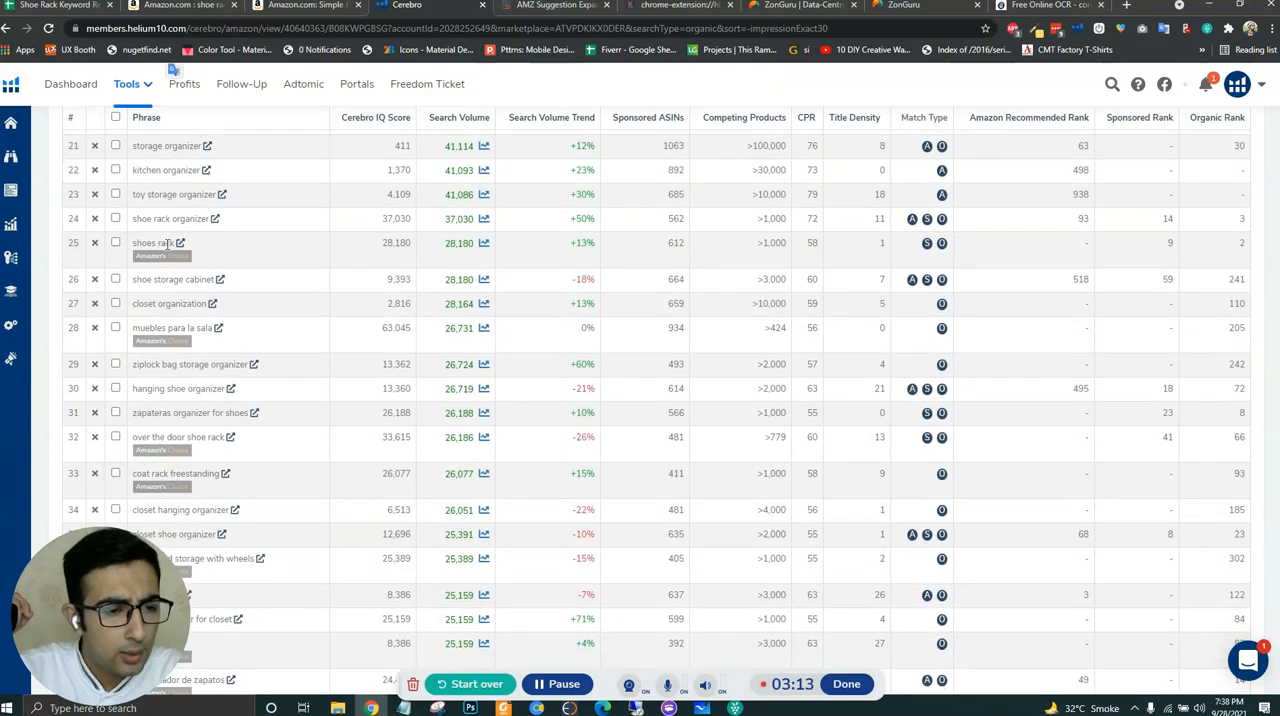
{"action": "scroll", "coordinate": [167, 246], "scroll_direction": "down", "scroll_amount": 2}
{"action": "scroll", "coordinate": [168, 249], "scroll_direction": "down", "scroll_amount": 3}
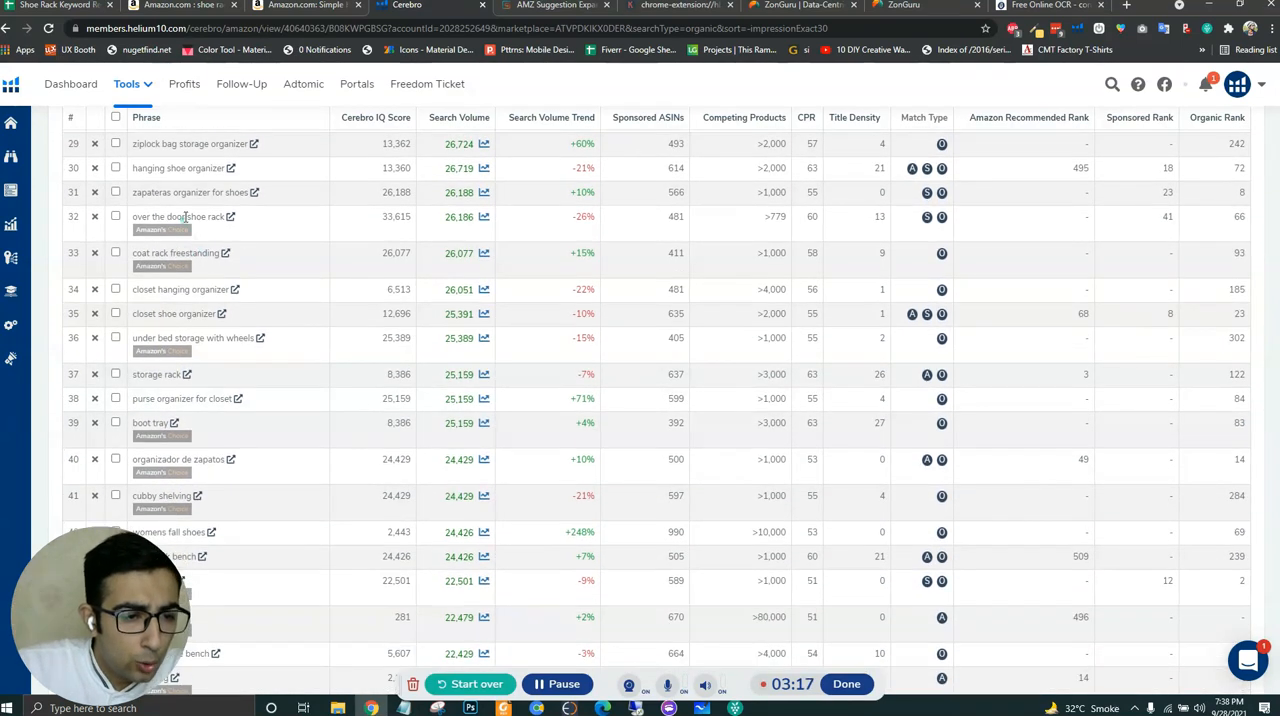
{"action": "scroll", "coordinate": [313, 266], "scroll_direction": "down", "scroll_amount": 1}
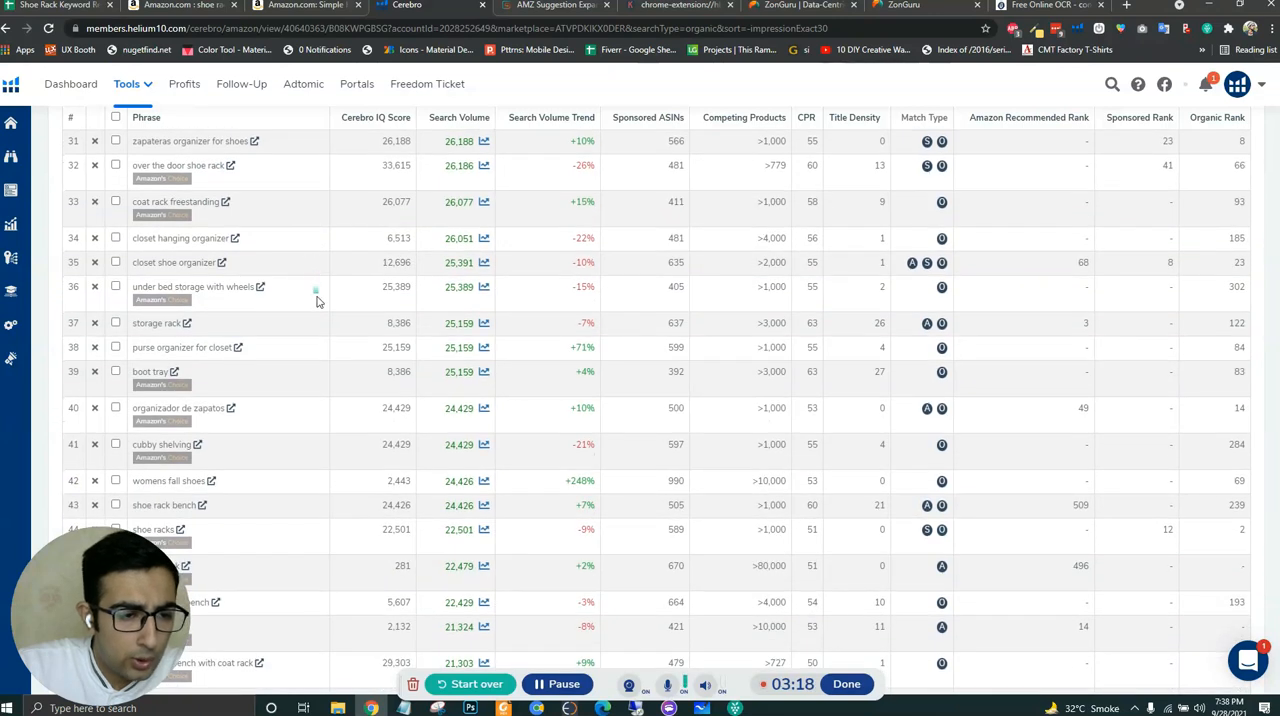
{"action": "scroll", "coordinate": [316, 300], "scroll_direction": "down", "scroll_amount": 2}
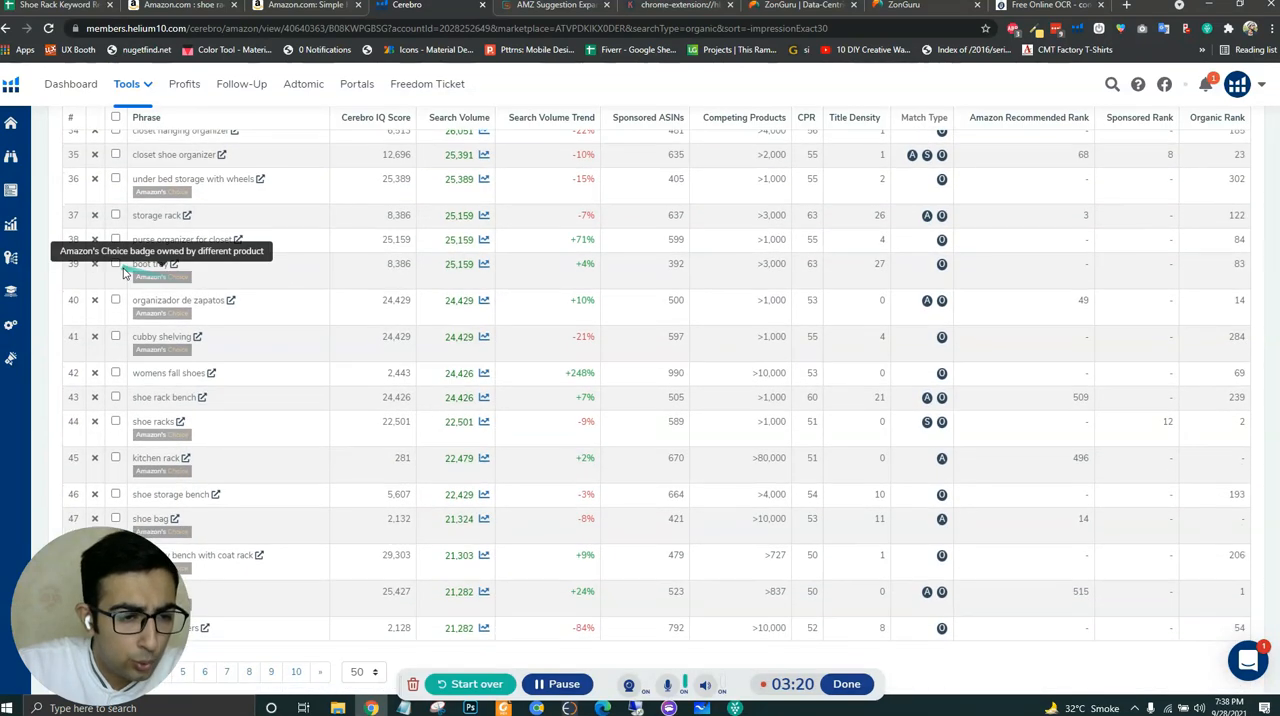
{"action": "left_click_drag", "start_coordinate": [135, 263], "coordinate": [170, 266]}
{"action": "key", "text": "ctrl+c"}
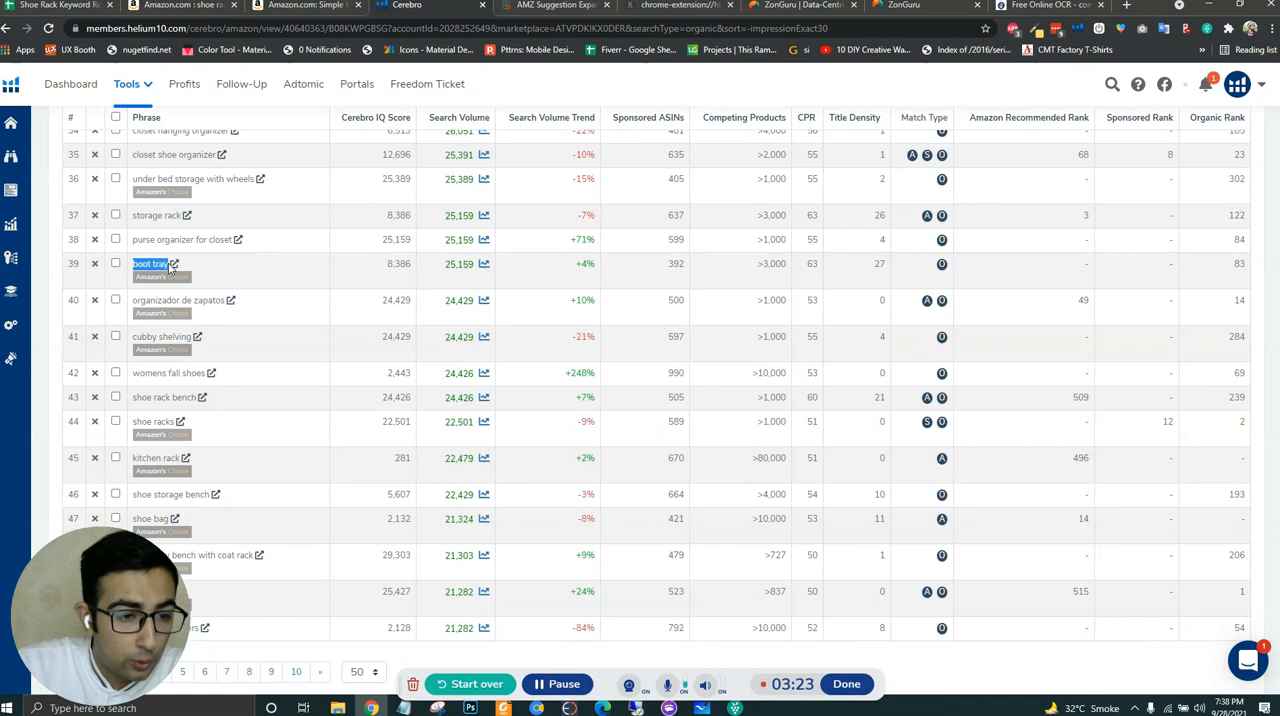
{"action": "left_click", "coordinate": [62, 7]}
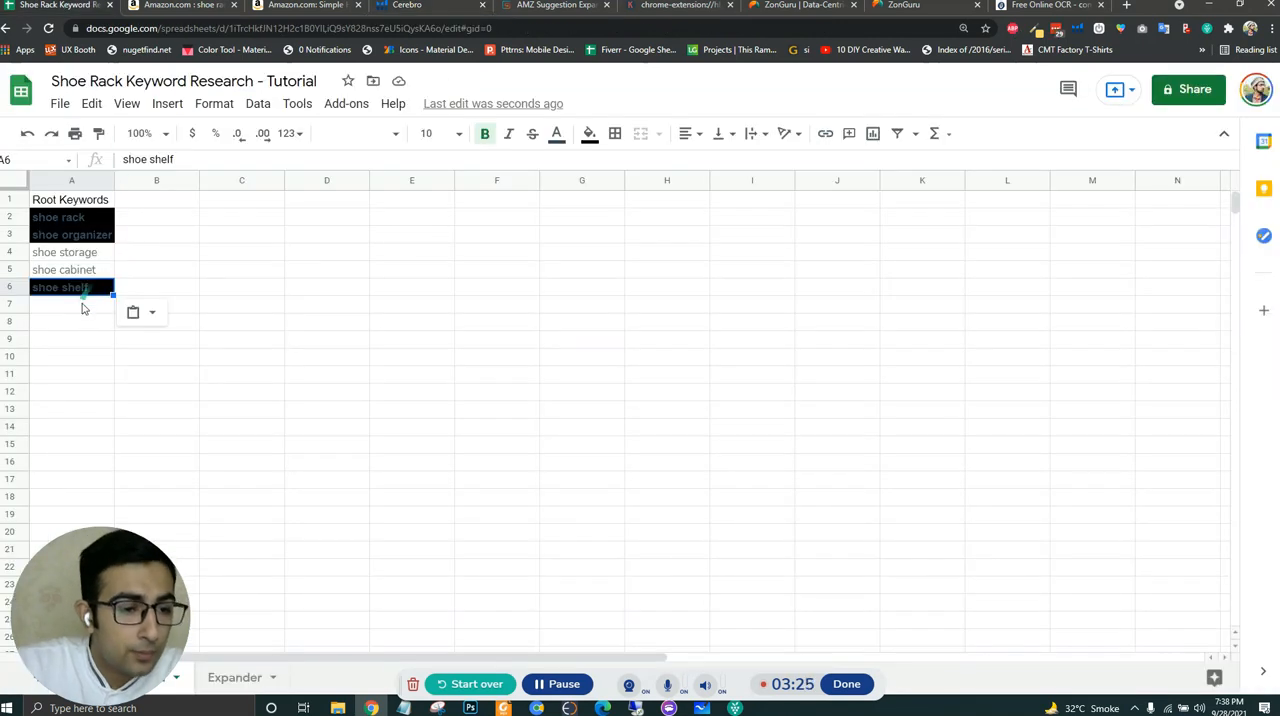
{"action": "left_click", "coordinate": [83, 305]}
{"action": "key", "text": "ctrl+v"}
- Select the Spanish phrase "organizador de zapatos" in the Cerebro keyword list for translation
{"action": "left_click", "coordinate": [405, 5]}
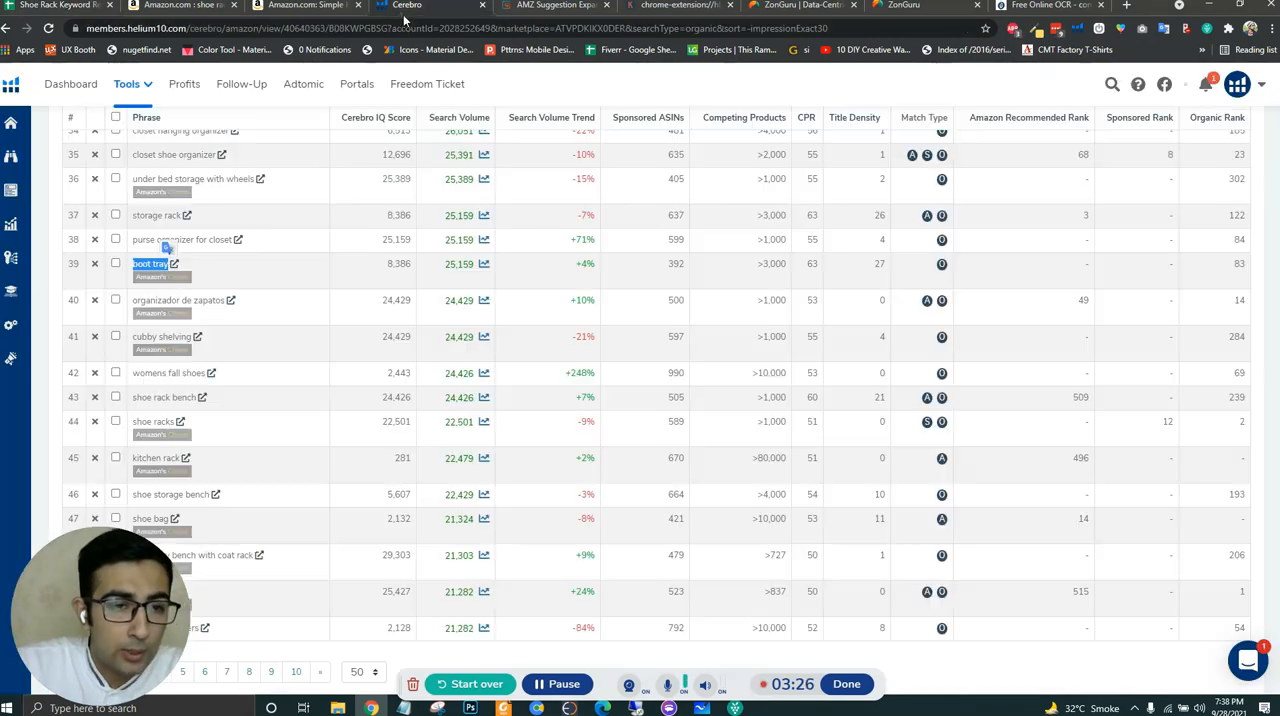
{"action": "scroll", "coordinate": [300, 370], "scroll_direction": "down", "scroll_amount": 1}
{"action": "left_click", "coordinate": [290, 347]}
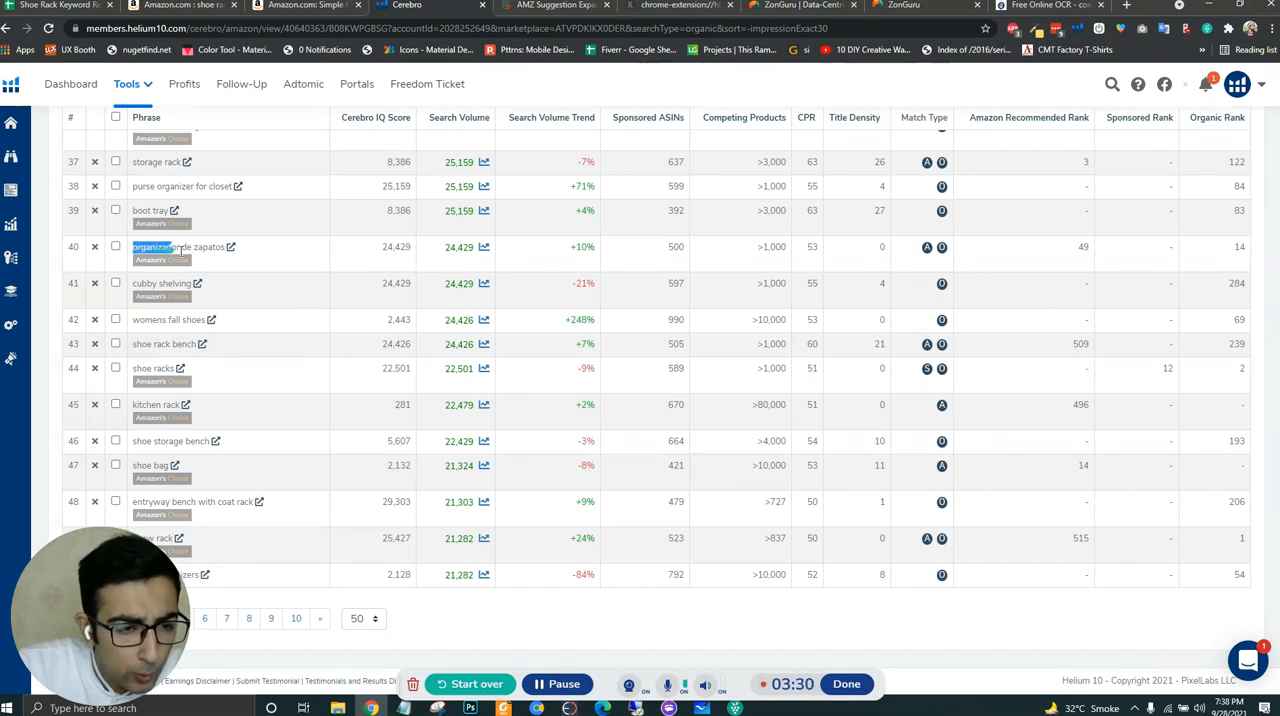
{"action": "left_click_drag", "start_coordinate": [178, 250], "coordinate": [230, 252]}
{"action": "key", "text": "ctrl+c"}
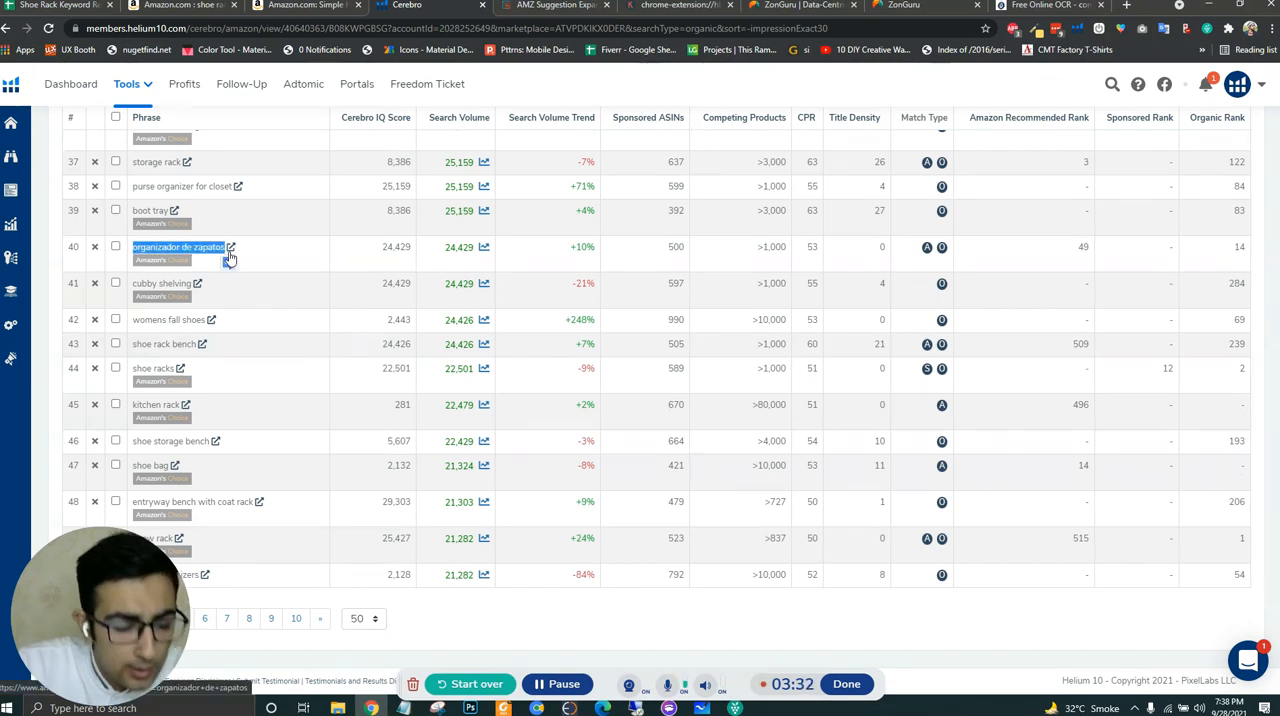
- Search Google for "spanish to english" in a new browser tab to get a translator
{"action": "left_click", "coordinate": [1126, 6]}
{"action": "type", "text": "e"}
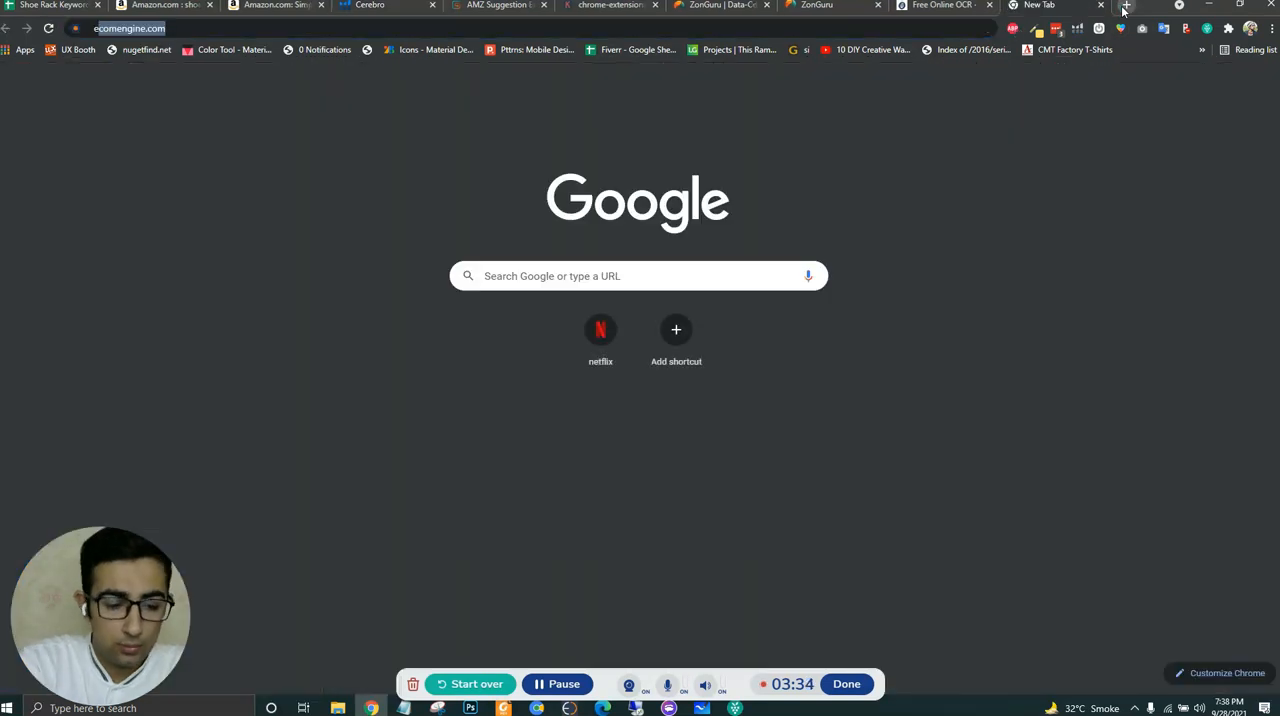
{"action": "type", "text": "nglish"}
{"action": "key", "text": "ctrl+a"}
{"action": "type", "text": "spanish"}
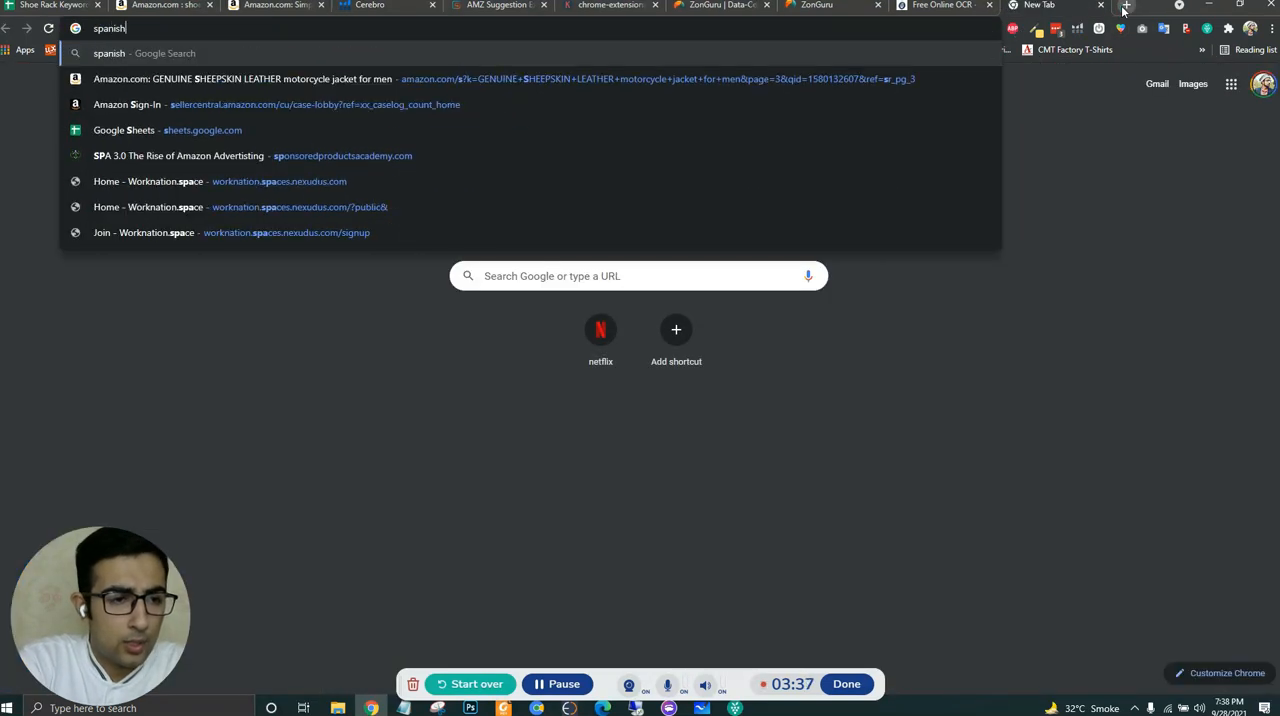
{"action": "type", "text": " to englis"}
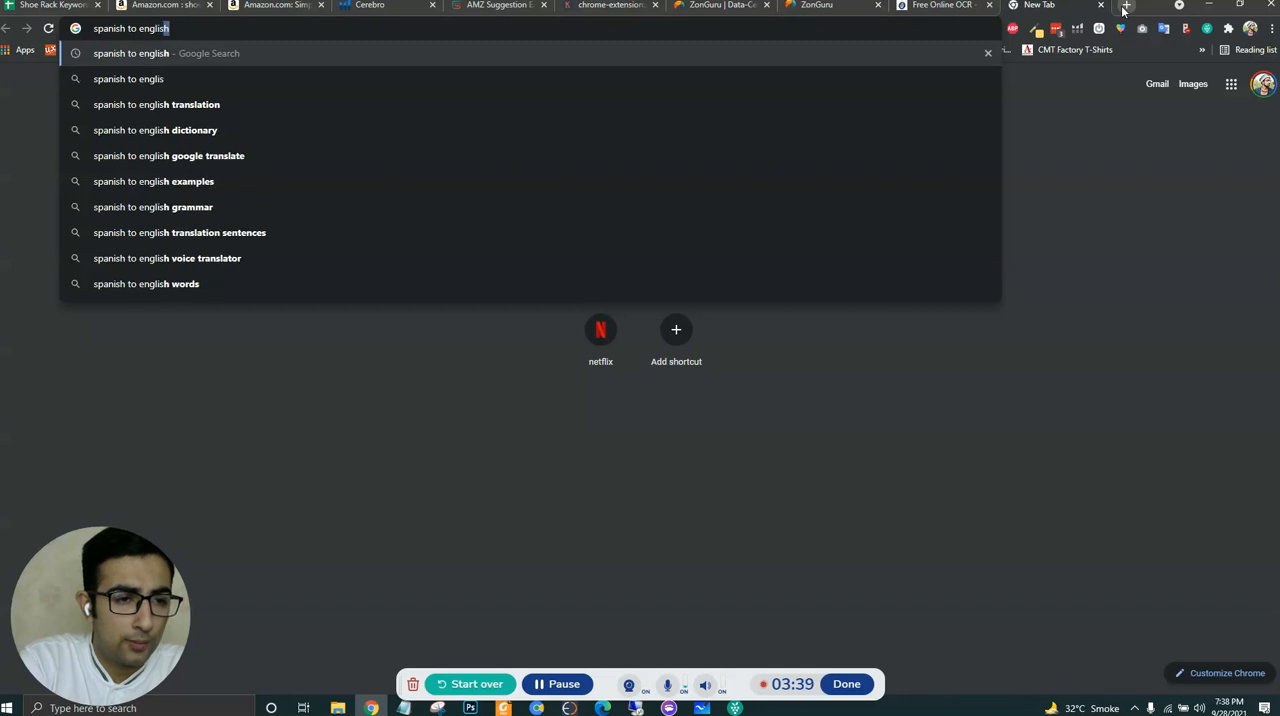
{"action": "key", "text": "Return"}
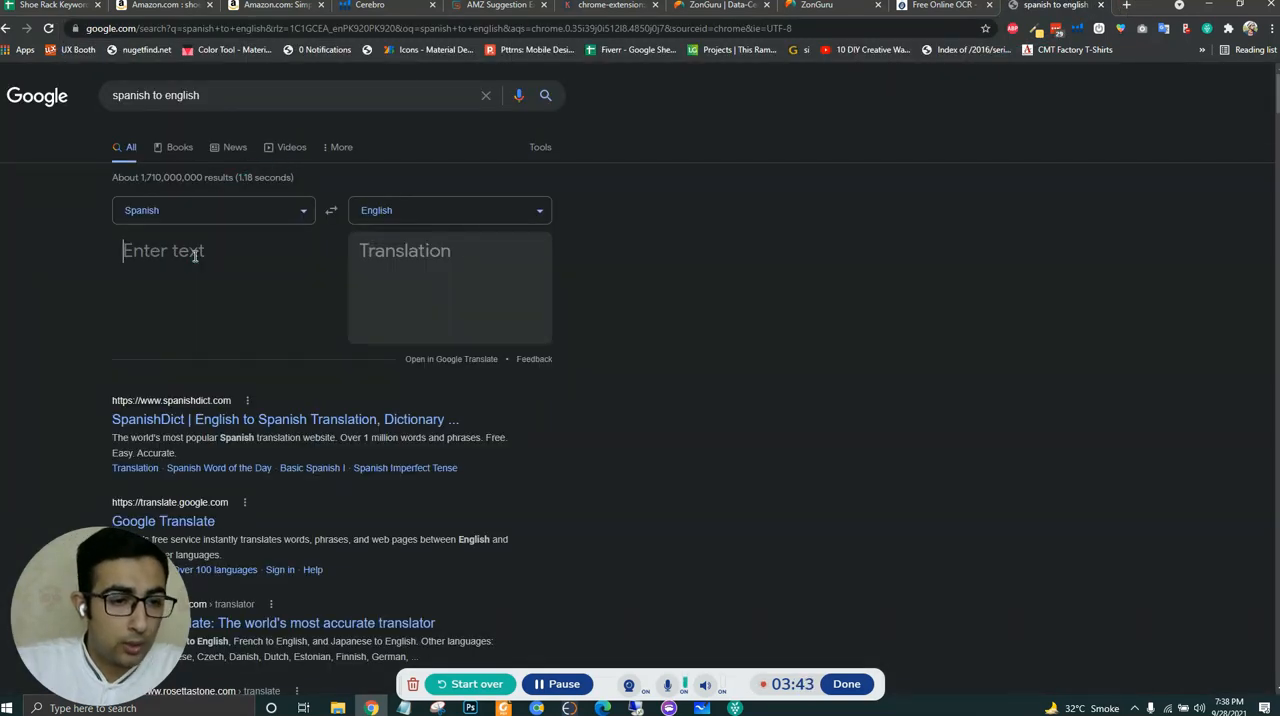
- Translate the Cerebro phrase "organizador de zapatos" from Spanish to English in the Google translator
{"action": "type", "text": "zapatos"}
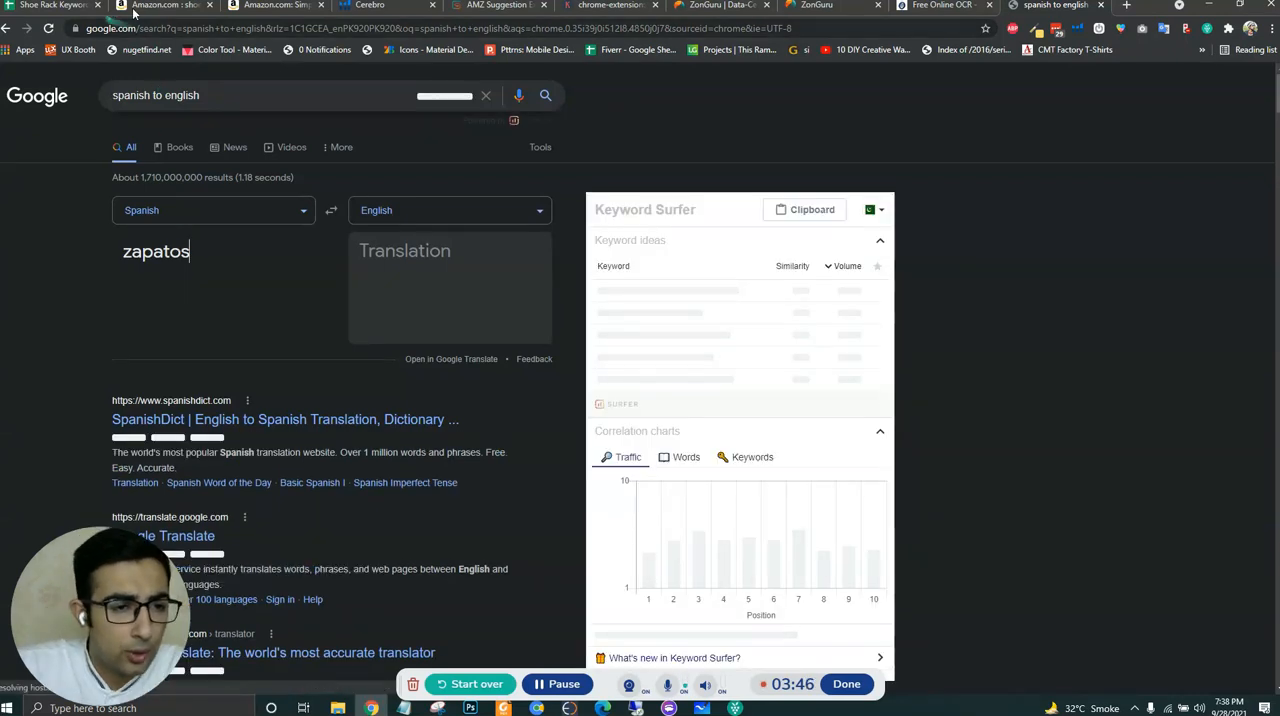
{"action": "left_click", "coordinate": [384, 6]}
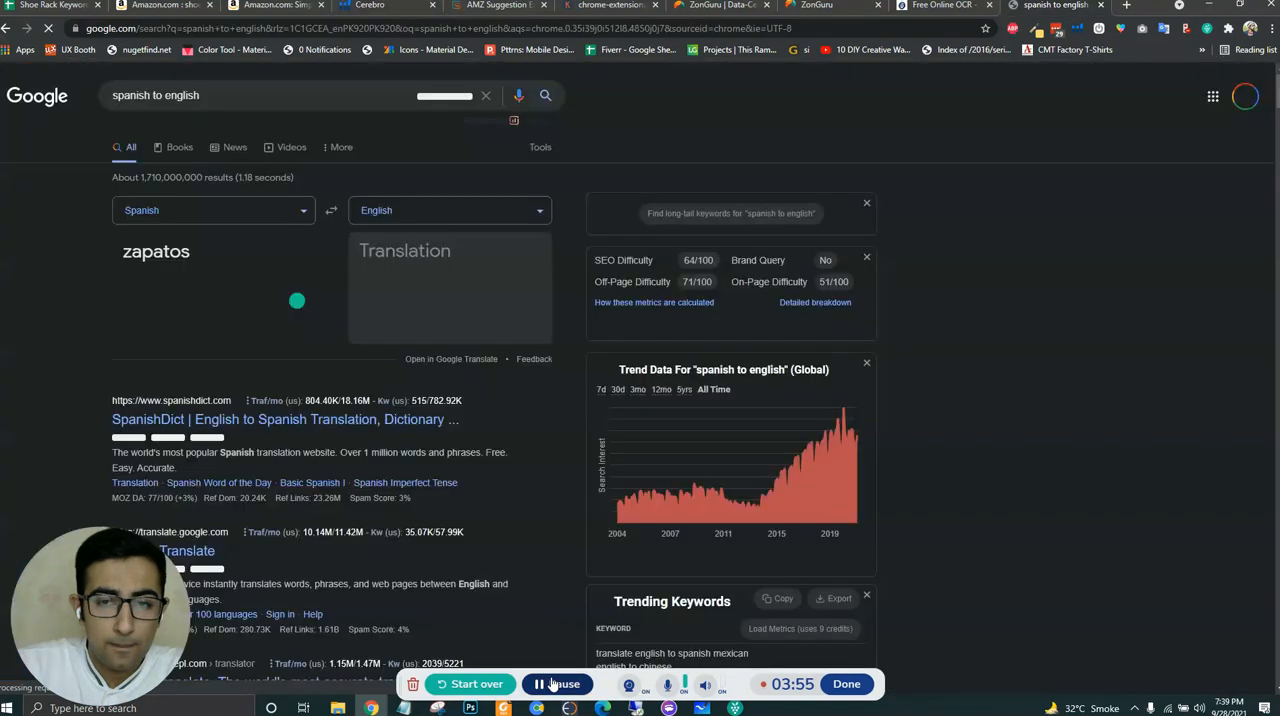
{"action": "triple_click", "coordinate": [181, 264]}
{"action": "key", "text": "ctrl+v"}
{"action": "left_click", "coordinate": [181, 270]}
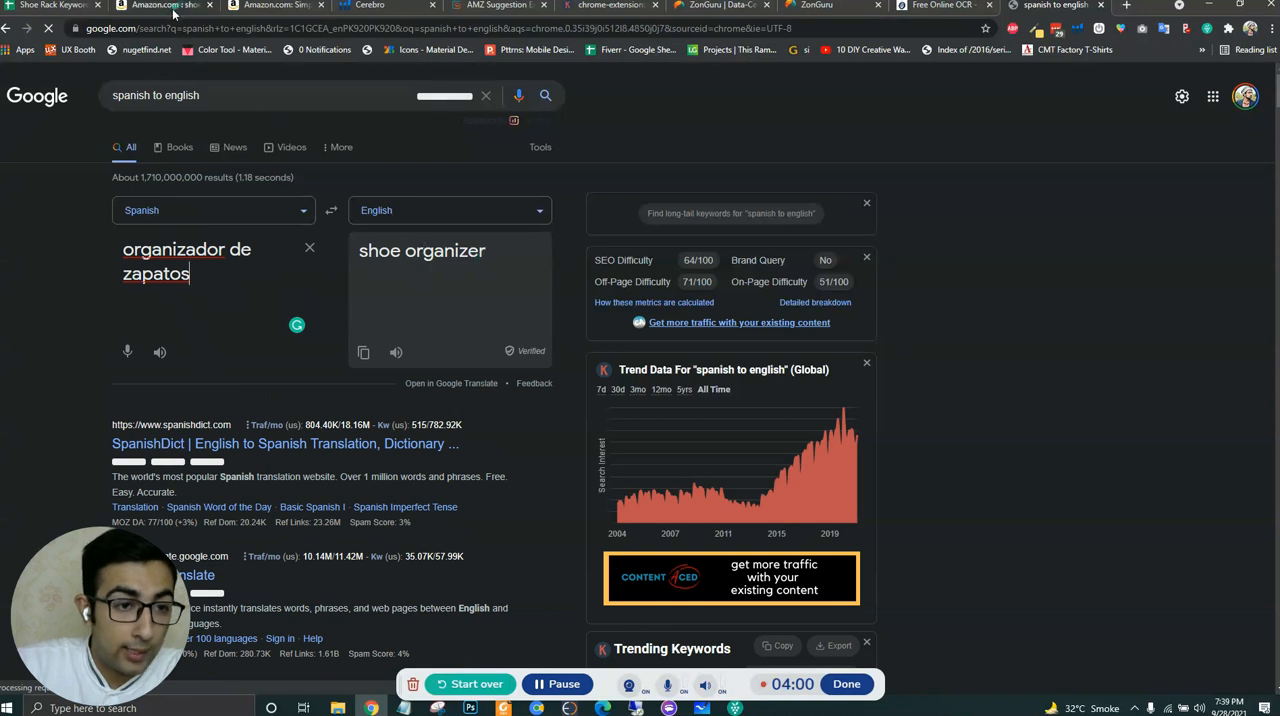
- Enter the copied phrase "organizador de zapatos" in cell A8 of the root keywords sheet
{"action": "left_click", "coordinate": [278, 13]}
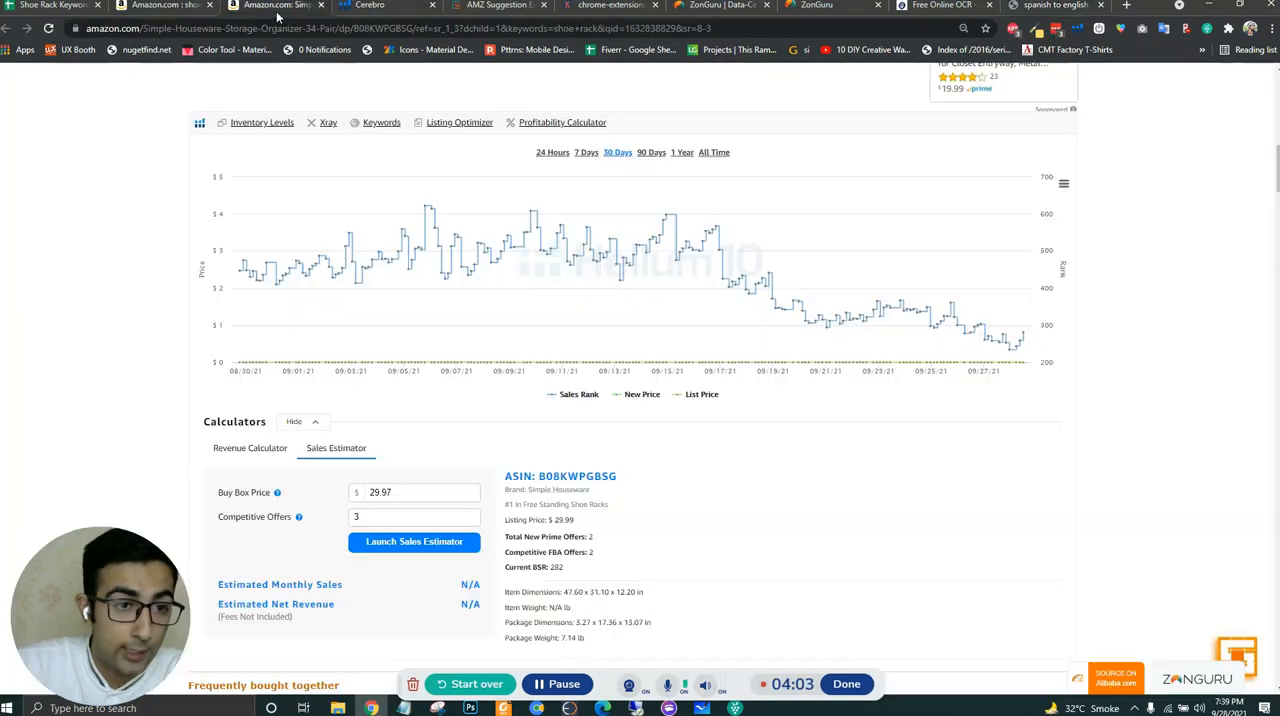
{"action": "left_click", "coordinate": [183, 12]}
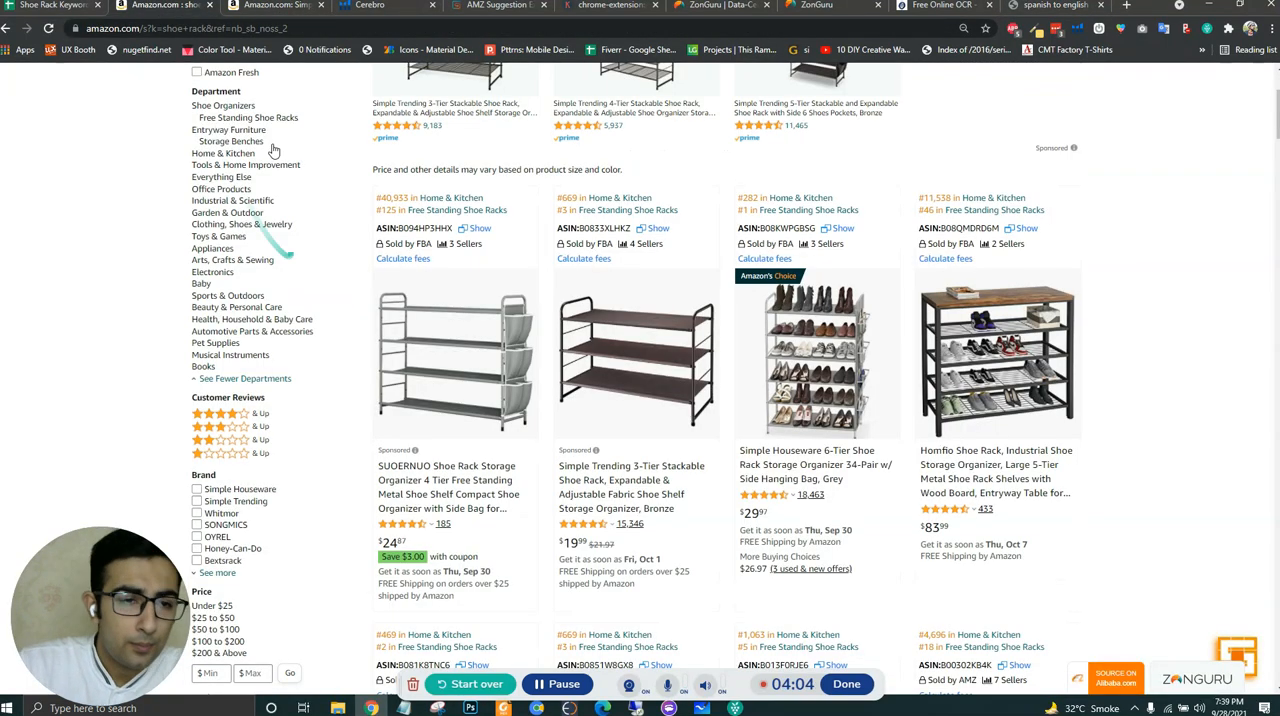
{"action": "left_click", "coordinate": [382, 8]}
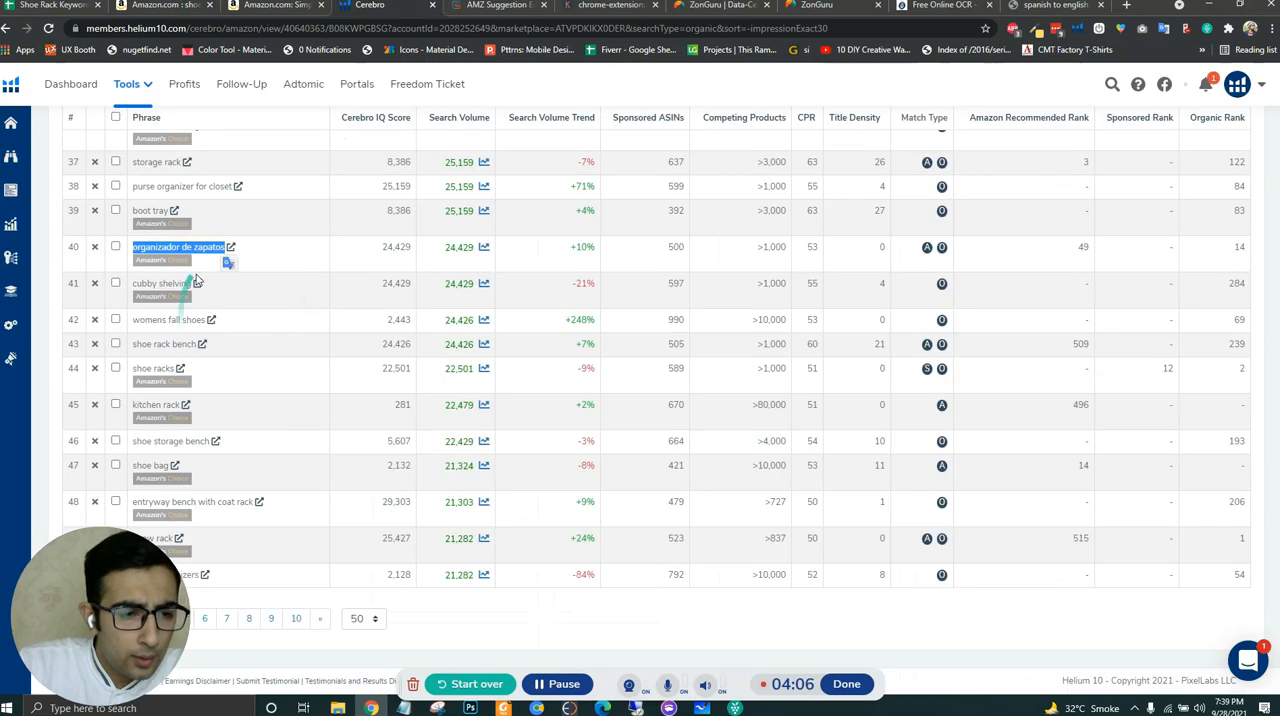
{"action": "left_click", "coordinate": [55, 6]}
{"action": "left_click", "coordinate": [70, 330]}
{"action": "key", "text": "ctrl+v"}
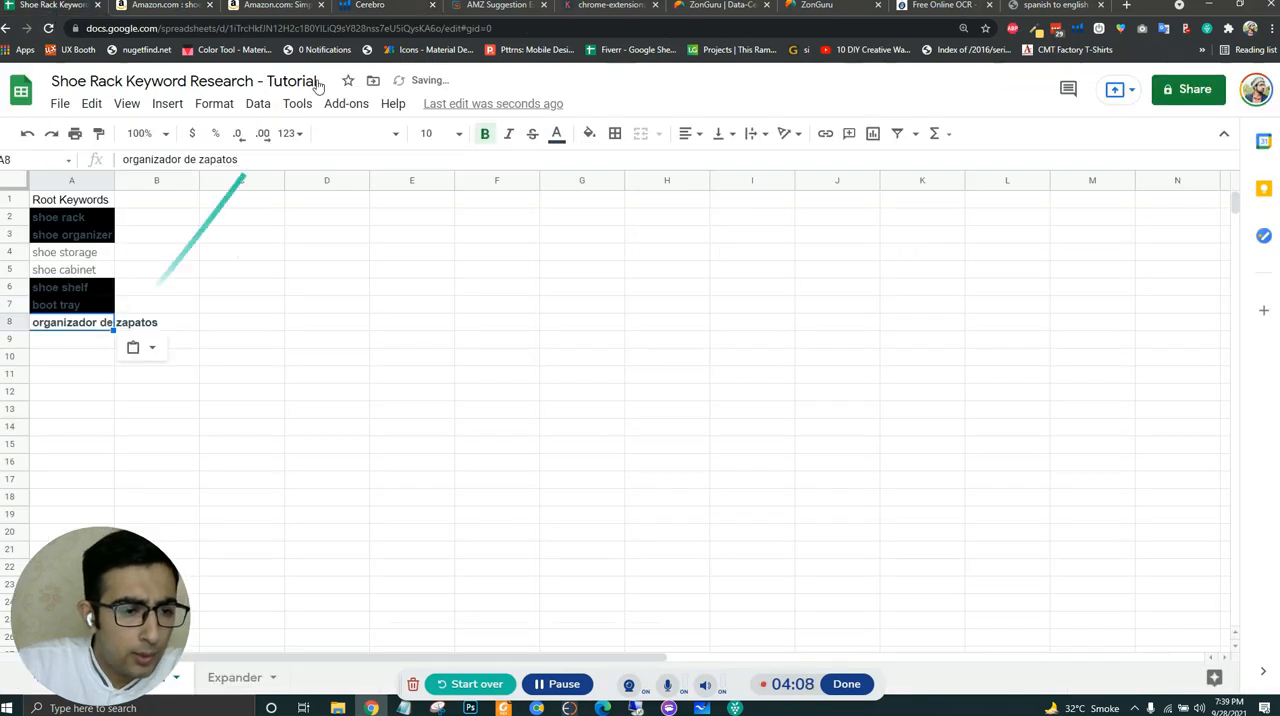
- Open the Amazon results for the Cerebro keyword "shoe bag" and compare the products with those for "shoe rack"
{"action": "left_click", "coordinate": [372, 6]}
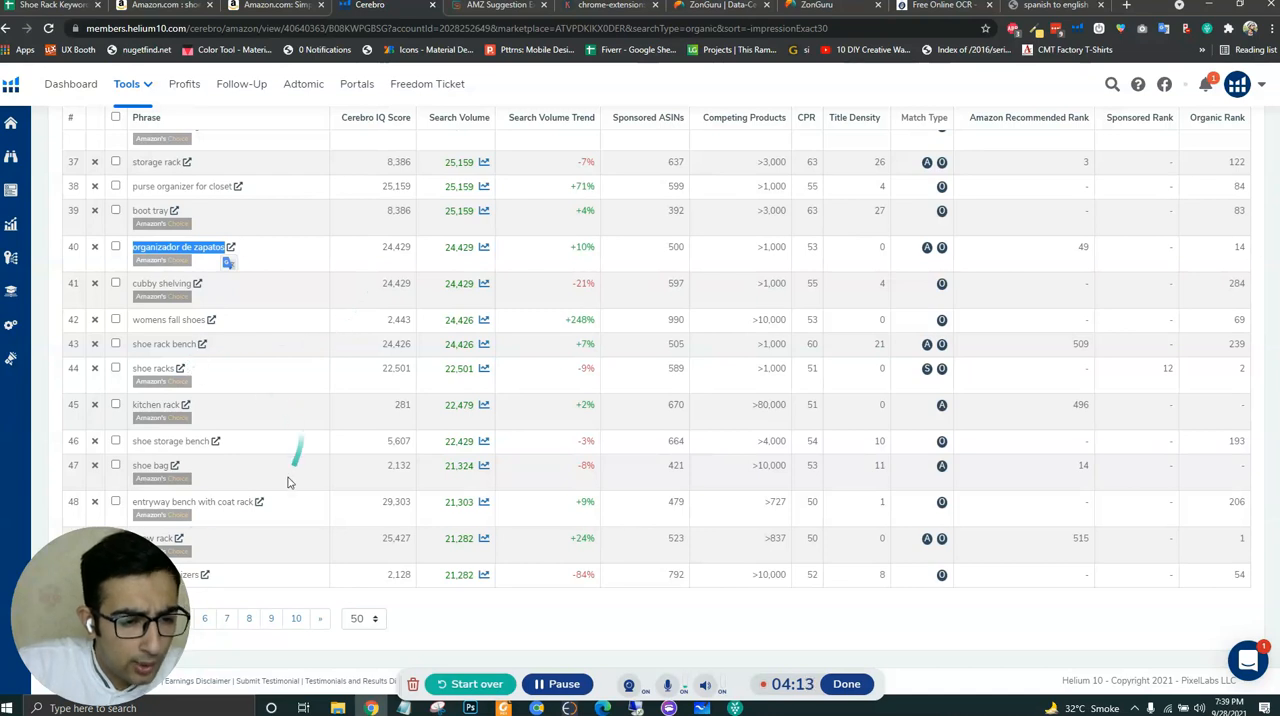
{"action": "left_click_drag", "start_coordinate": [100, 580], "coordinate": [1172, 547]}
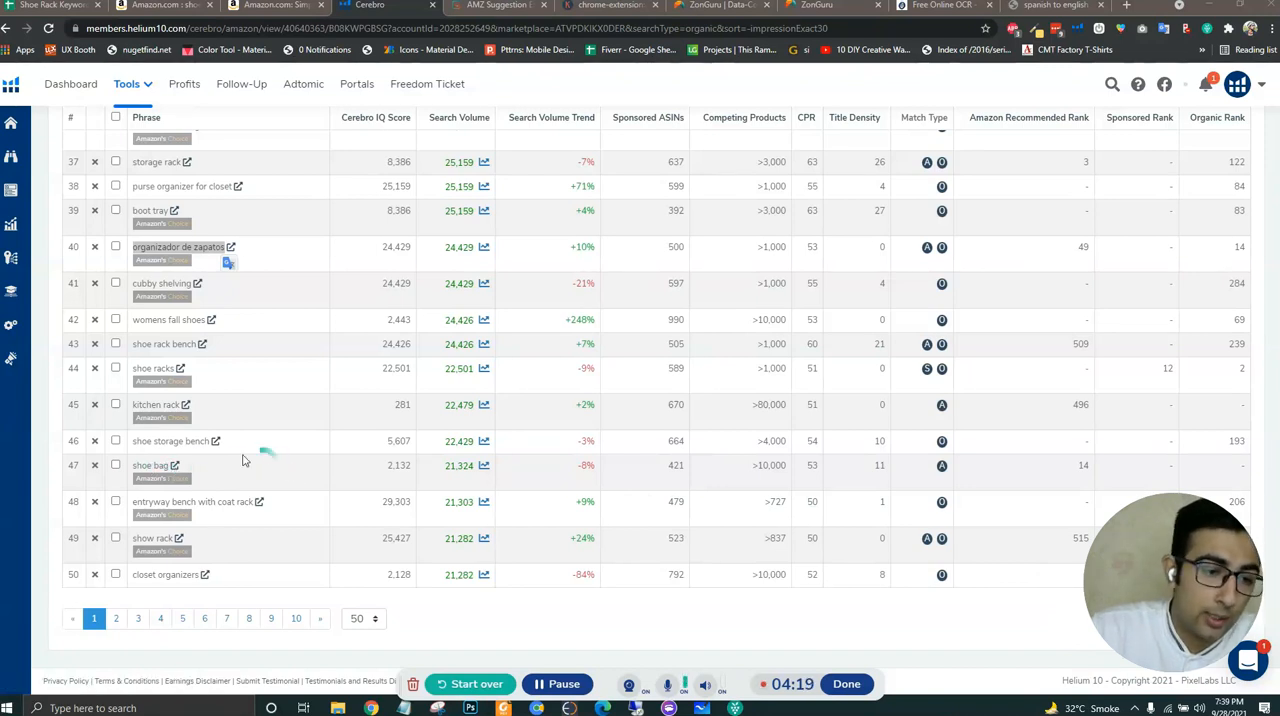
{"action": "left_click", "coordinate": [176, 466]}
{"action": "left_click", "coordinate": [455, 6]}
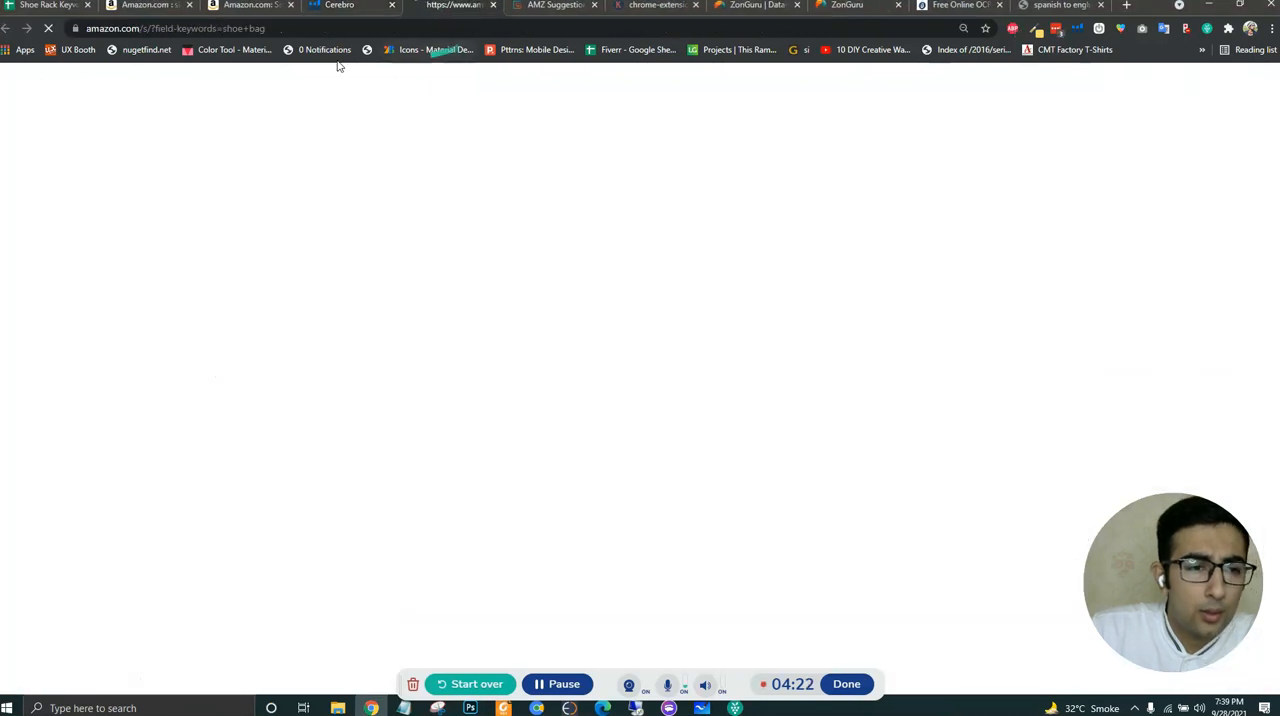
{"action": "left_click", "coordinate": [158, 8]}
{"action": "scroll", "coordinate": [1237, 420], "scroll_direction": "up", "scroll_amount": 3}
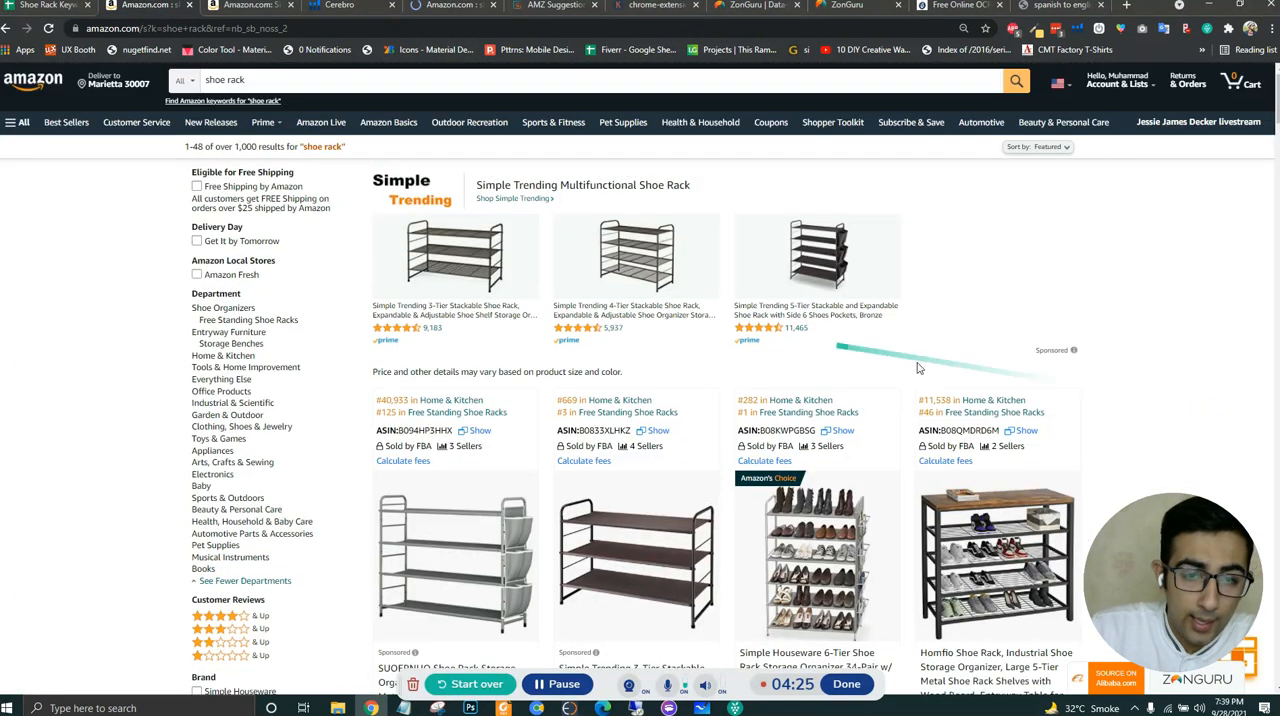
{"action": "left_click", "coordinate": [445, 13]}
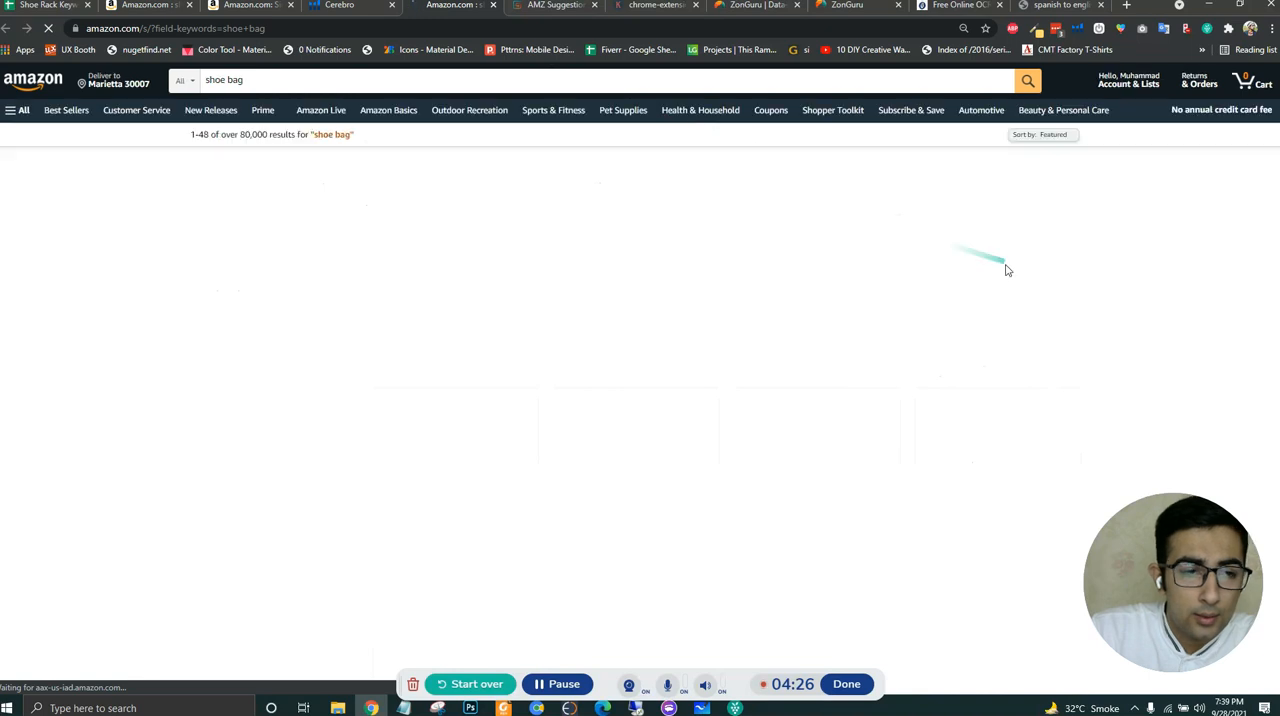
{"action": "scroll", "coordinate": [1196, 339], "scroll_direction": "down", "scroll_amount": 2}
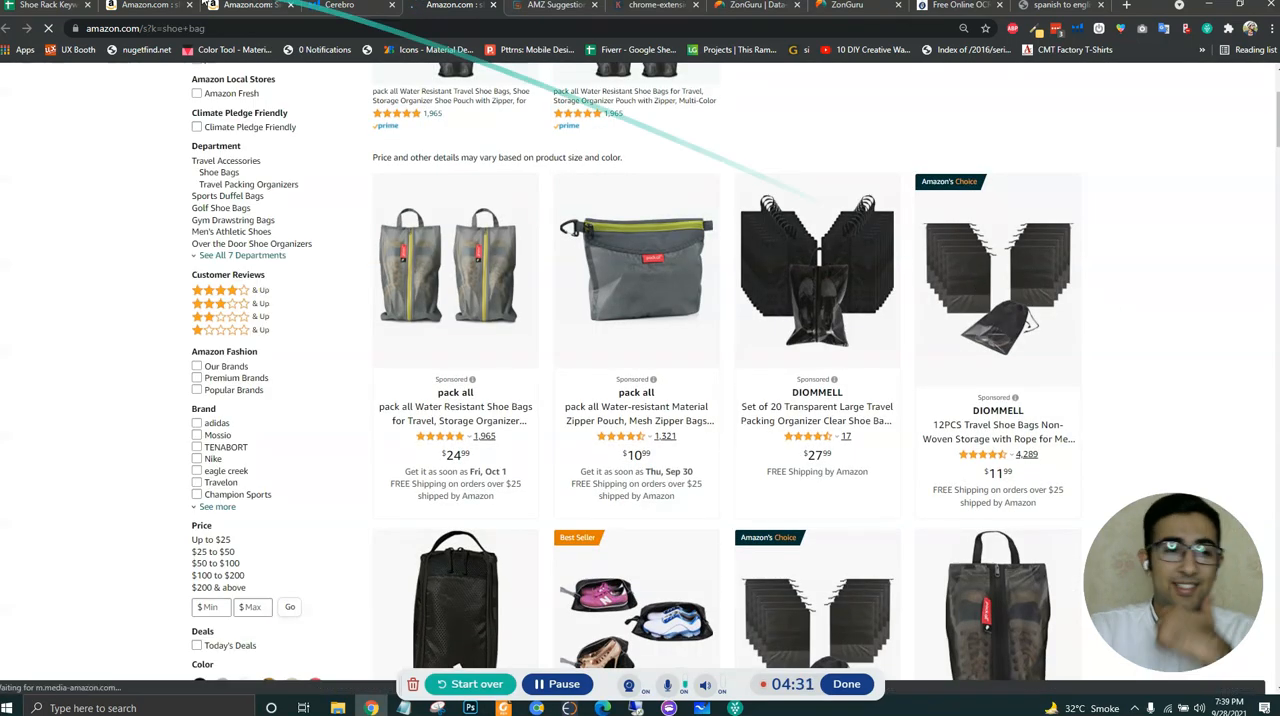
{"action": "left_click", "coordinate": [148, 12]}
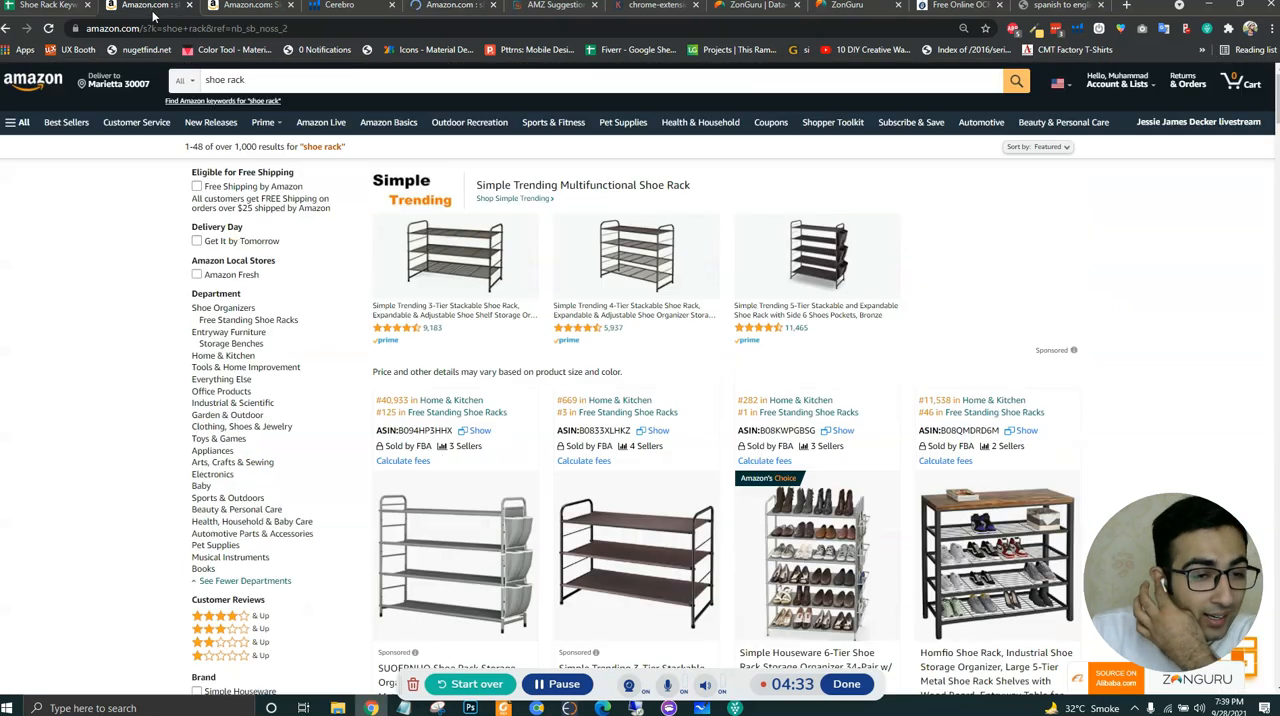
{"action": "left_click", "coordinate": [340, 6]}
{"action": "left_click", "coordinate": [450, 6]}
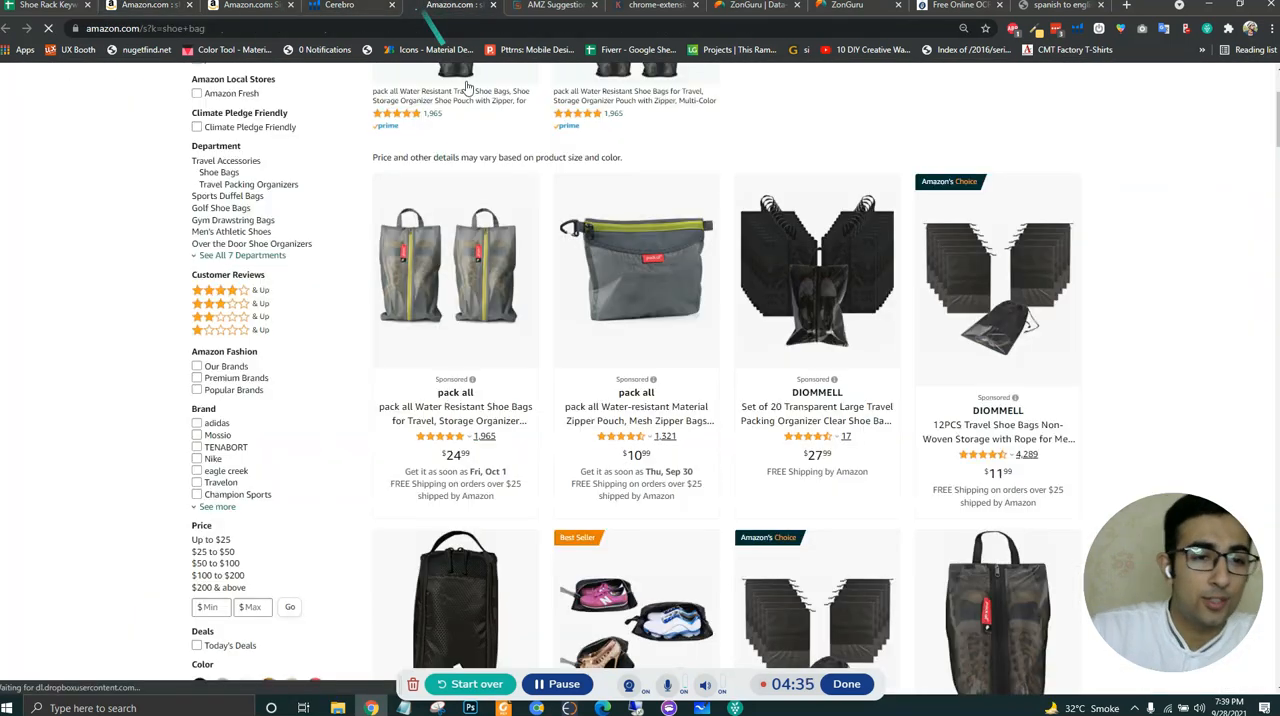
- Open the Amazon results for the Cerebro keyword "show rack" and examine the listed products for relevance
{"action": "left_click", "coordinate": [368, 16]}
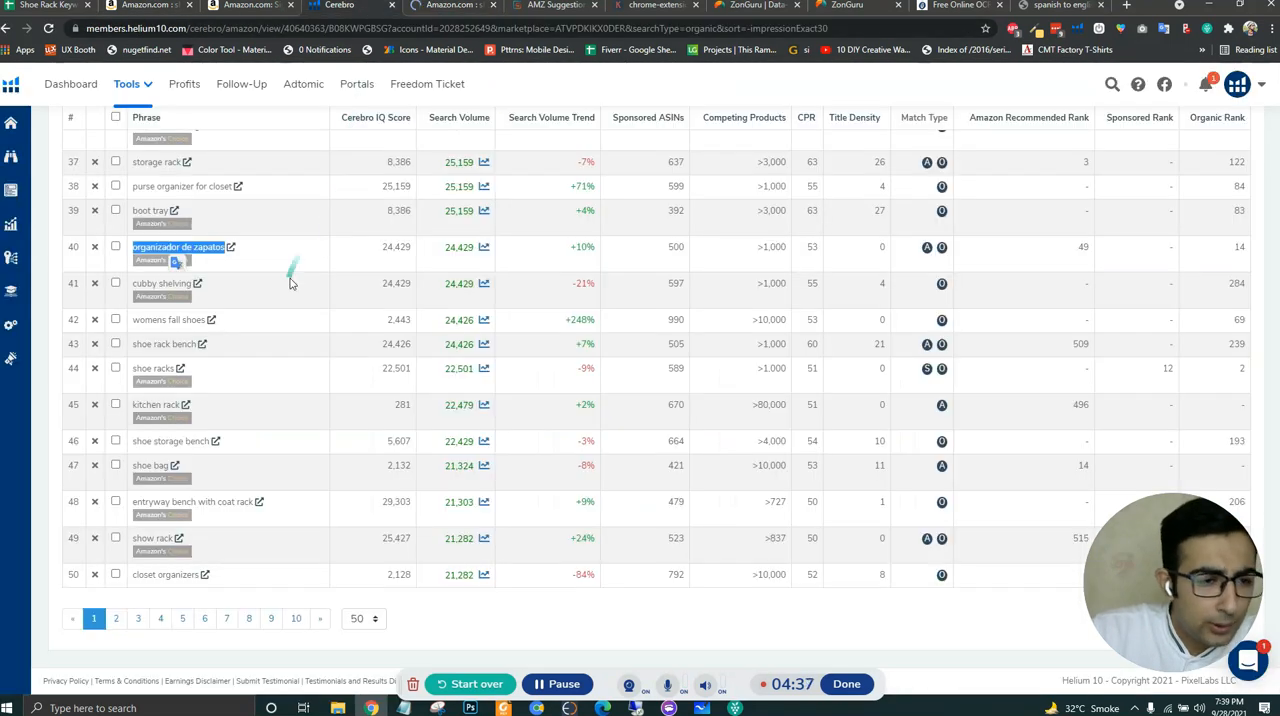
{"action": "left_click", "coordinate": [267, 407]}
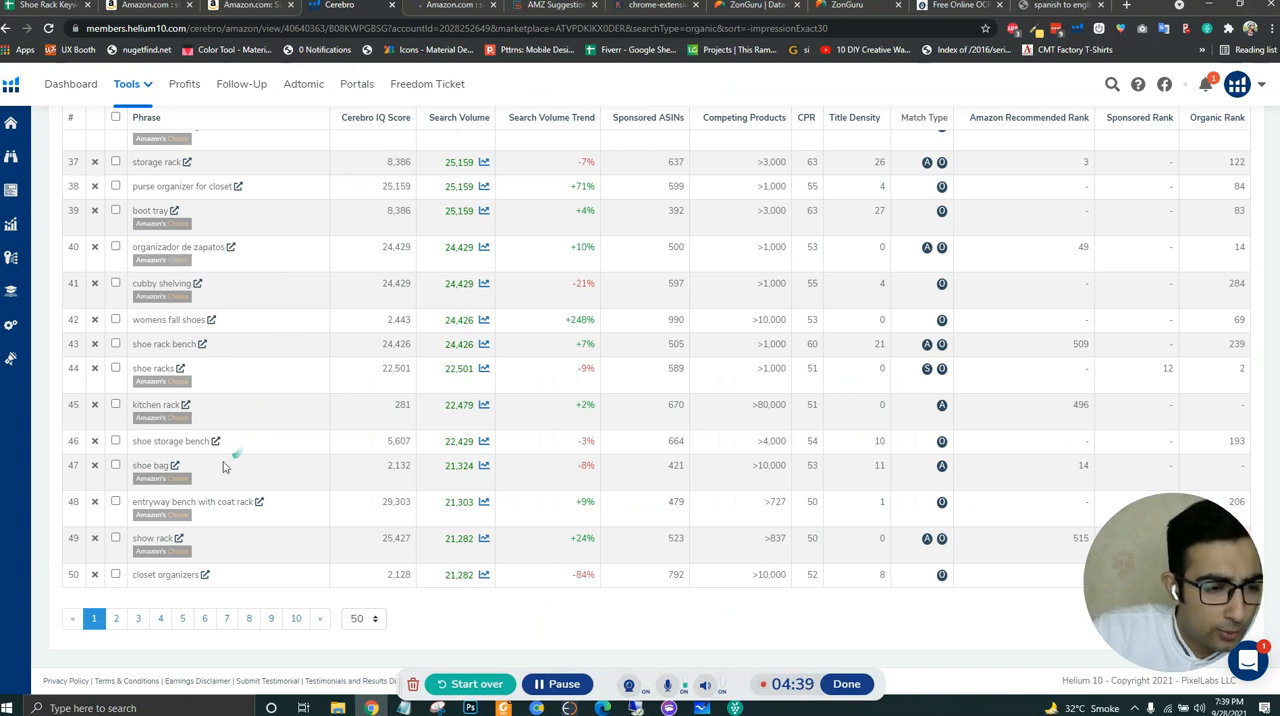
{"action": "left_click", "coordinate": [176, 540]}
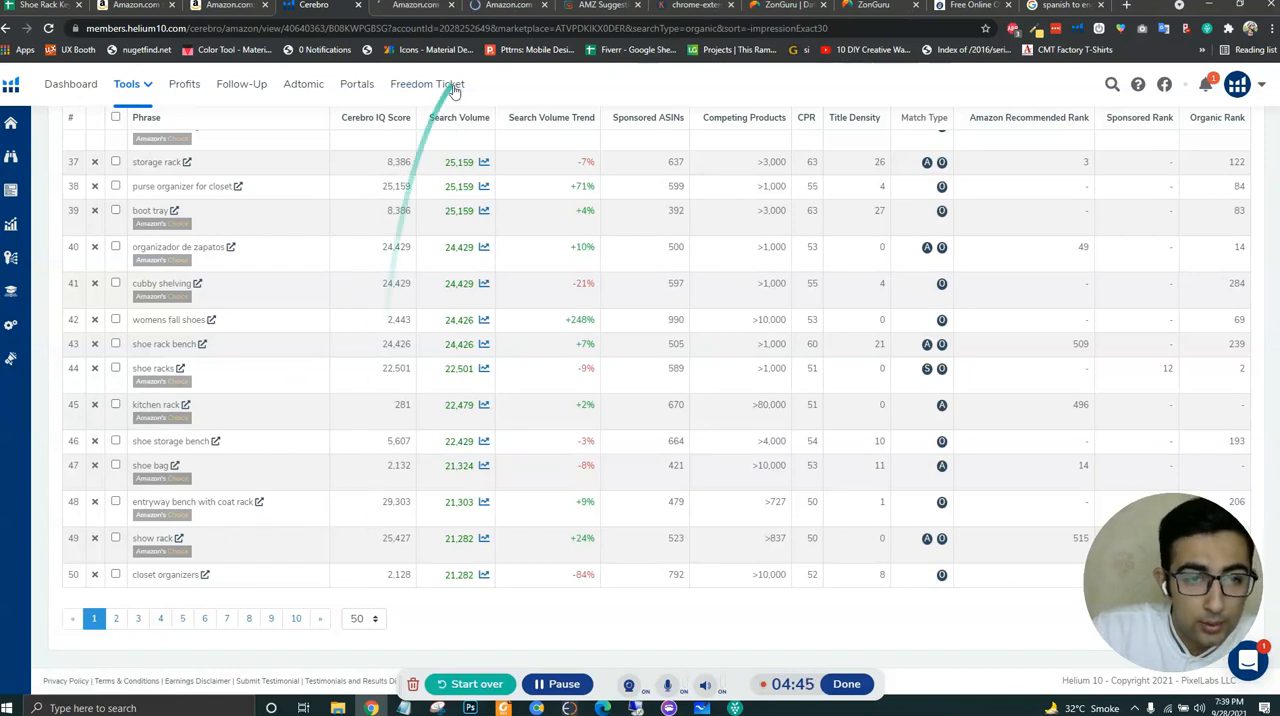
{"action": "left_click", "coordinate": [418, 6]}
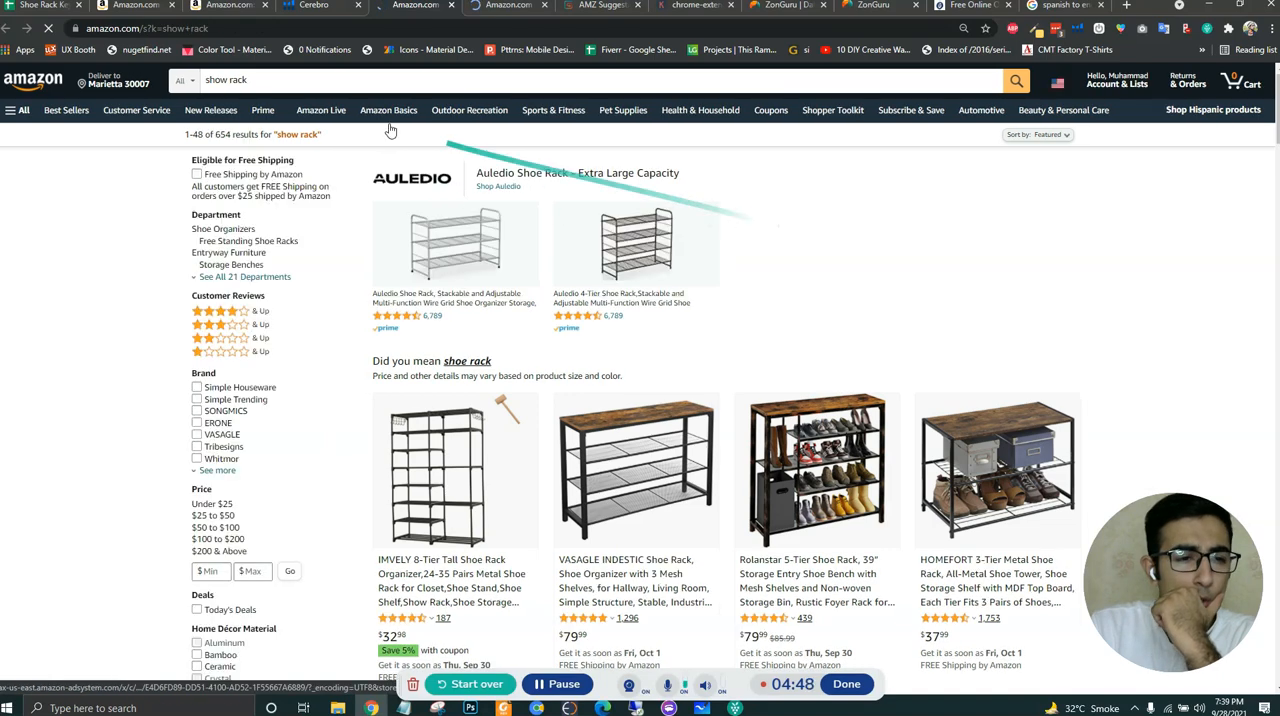
{"action": "scroll", "coordinate": [1100, 340], "scroll_direction": "down", "scroll_amount": 10}
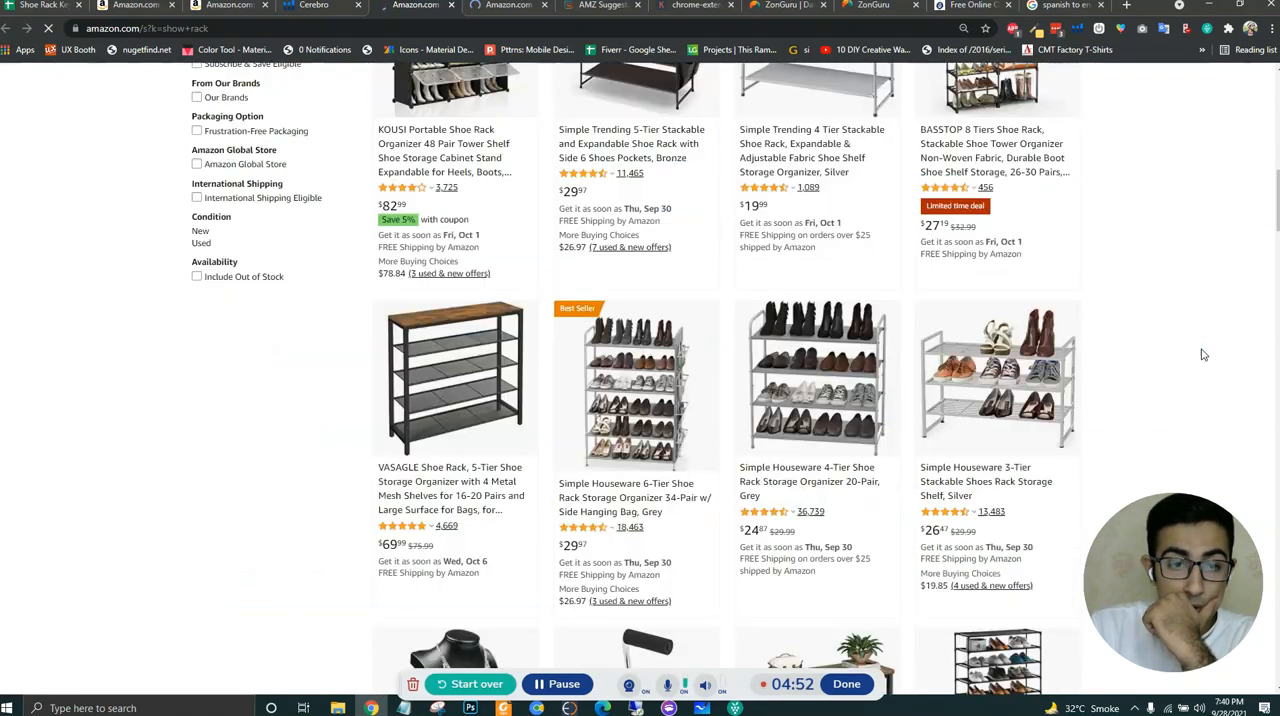
{"action": "scroll", "coordinate": [1203, 355], "scroll_direction": "down", "scroll_amount": 4}
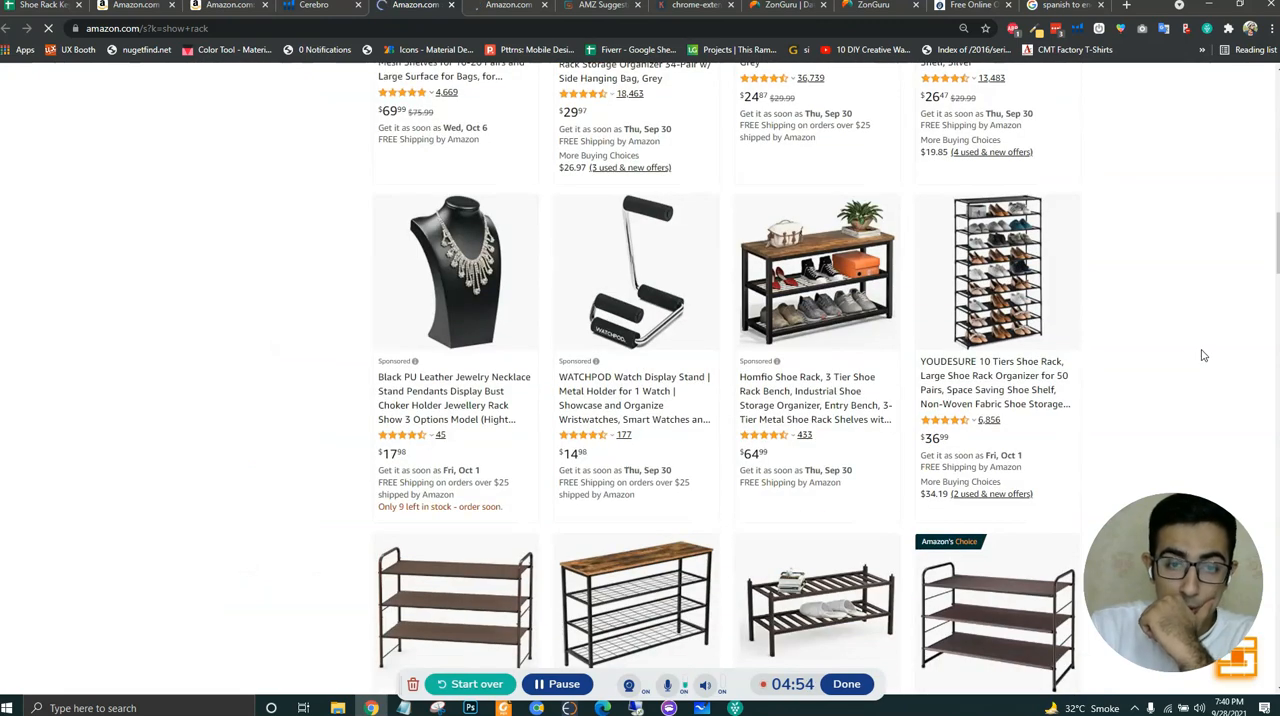
{"action": "scroll", "coordinate": [1203, 355], "scroll_direction": "down", "scroll_amount": 4}
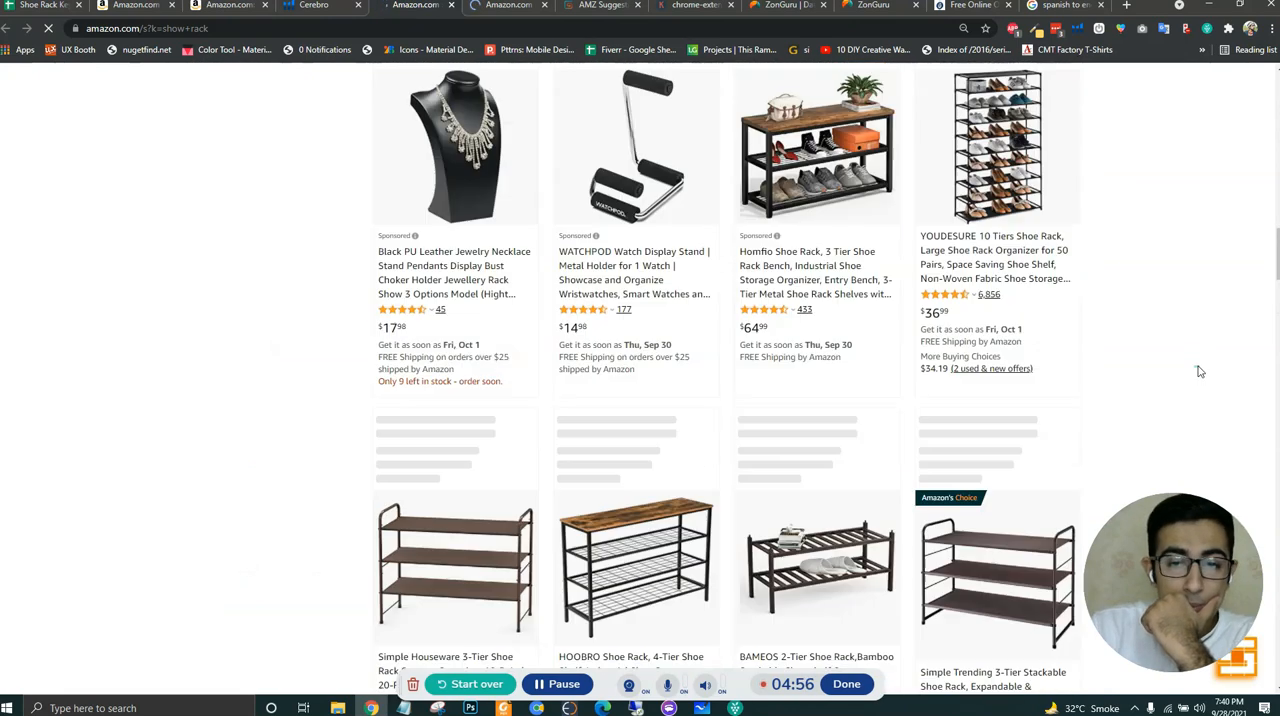
{"action": "scroll", "coordinate": [1200, 371], "scroll_direction": "up", "scroll_amount": 13}
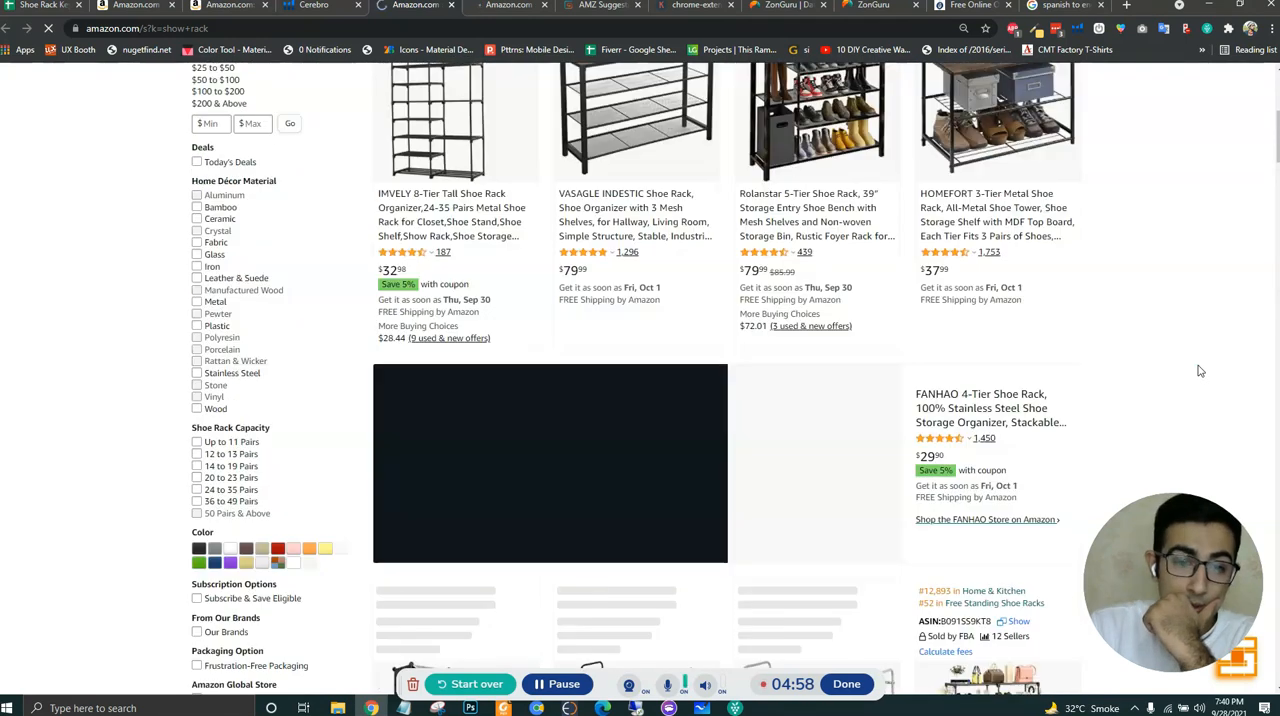
{"action": "scroll", "coordinate": [1200, 369], "scroll_direction": "up", "scroll_amount": 2}
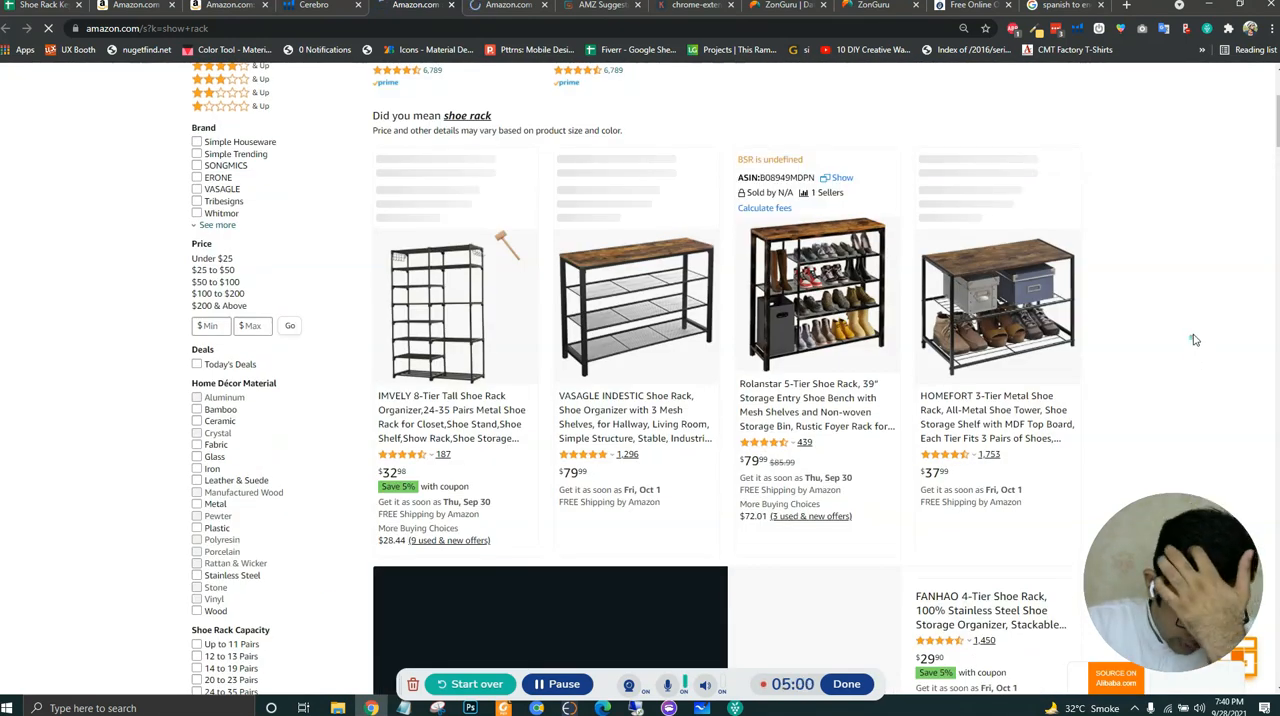
{"action": "scroll", "coordinate": [1194, 338], "scroll_direction": "down", "scroll_amount": 7}
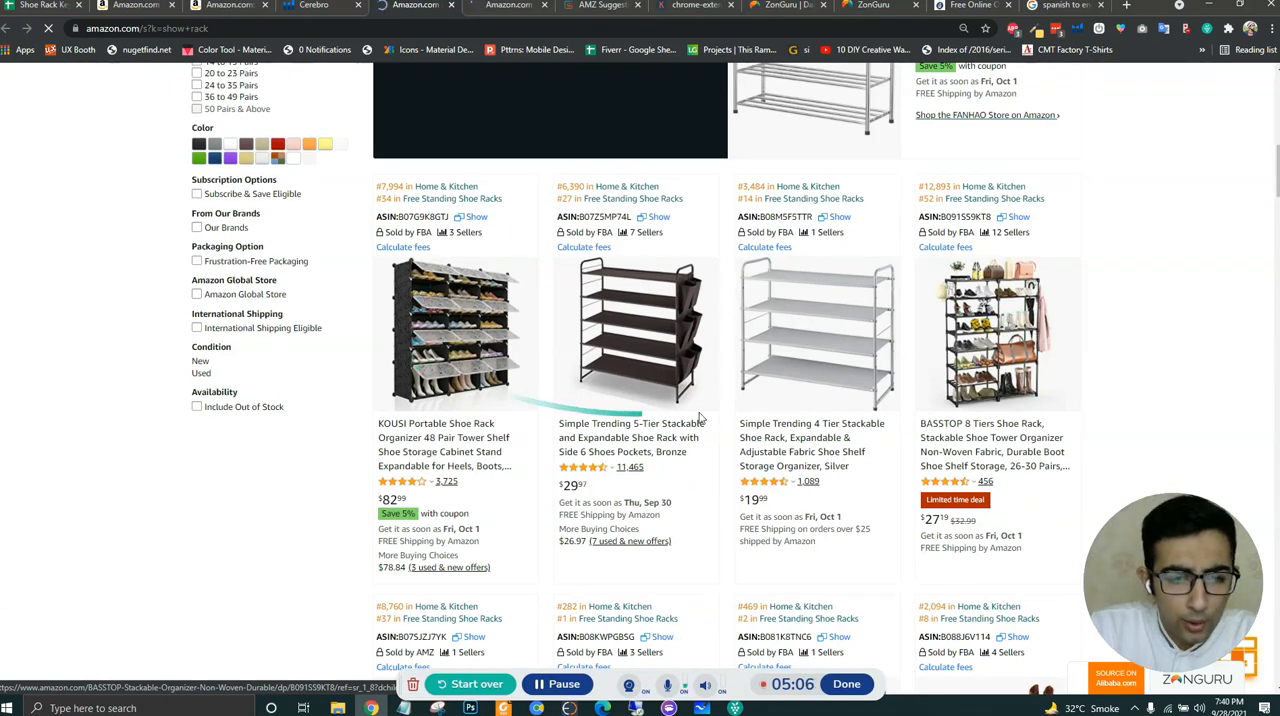
{"action": "scroll", "coordinate": [1160, 345], "scroll_direction": "down", "scroll_amount": 2}
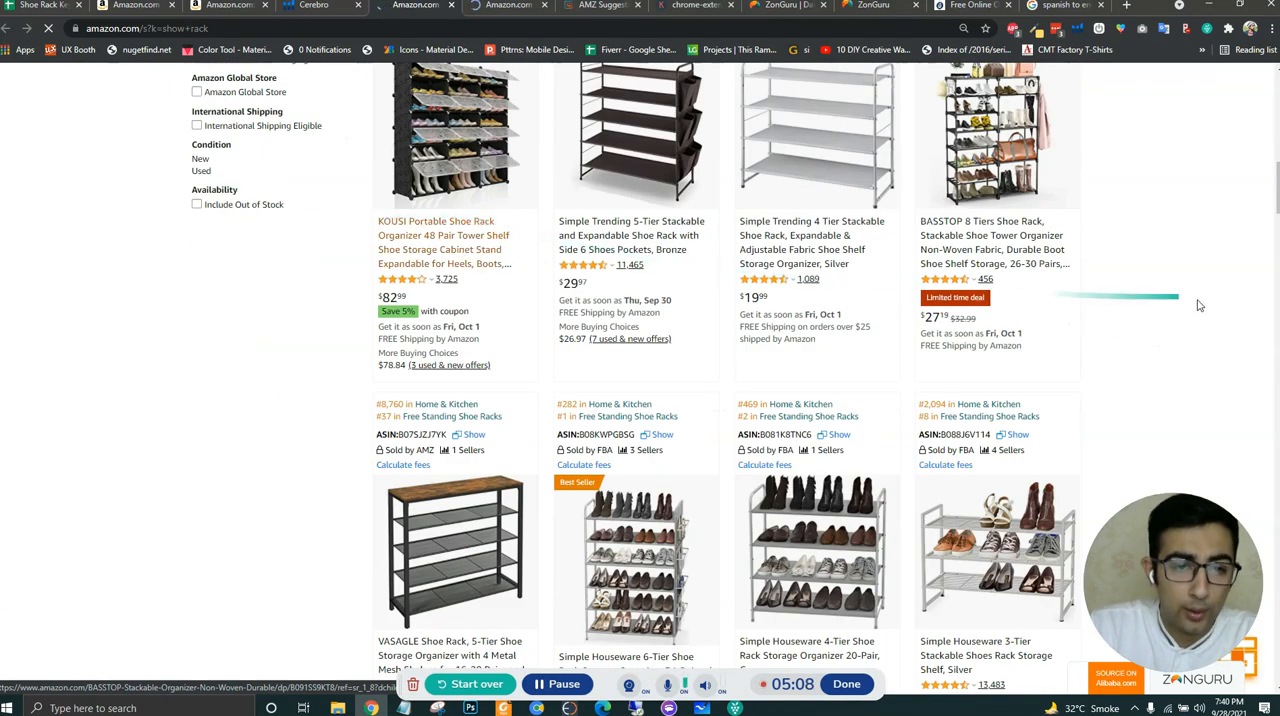
{"action": "scroll", "coordinate": [1200, 305], "scroll_direction": "down", "scroll_amount": 4}
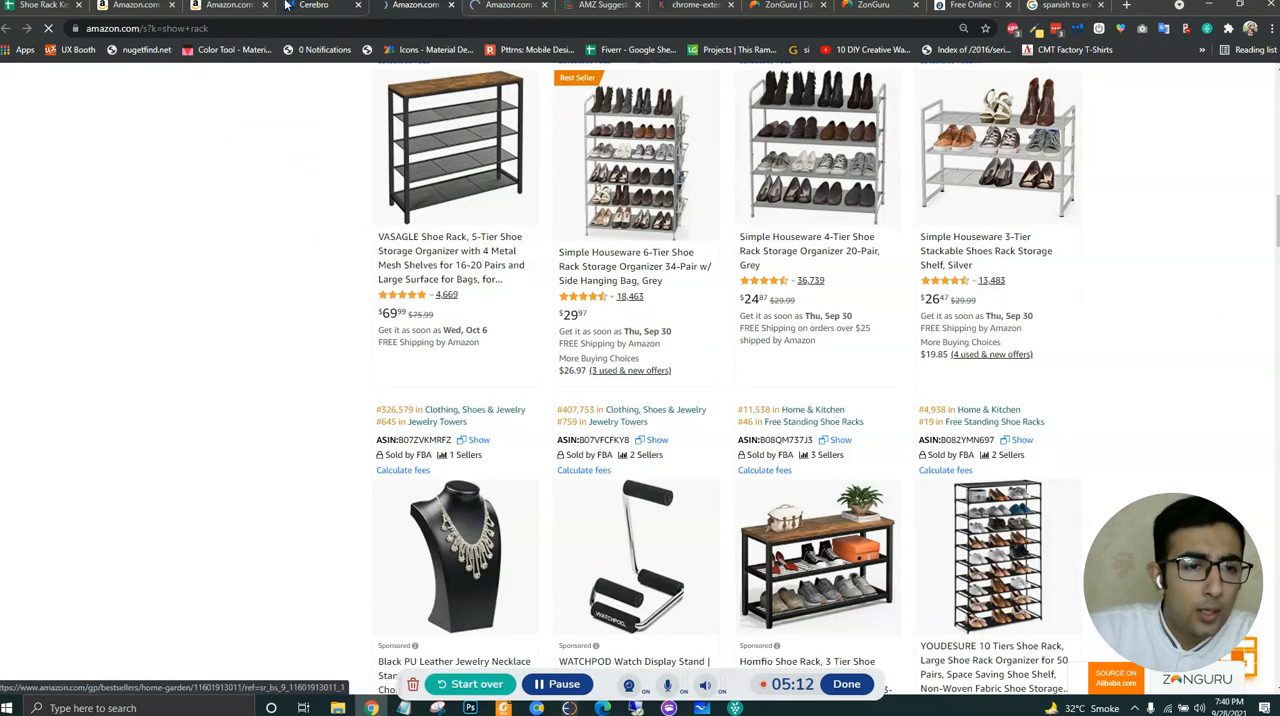
- Copy the formatting of the "Root Keywords" header cell onto all of column A in the root keywords sheet
{"action": "left_click", "coordinate": [134, 14]}
{"action": "left_click", "coordinate": [42, 5]}
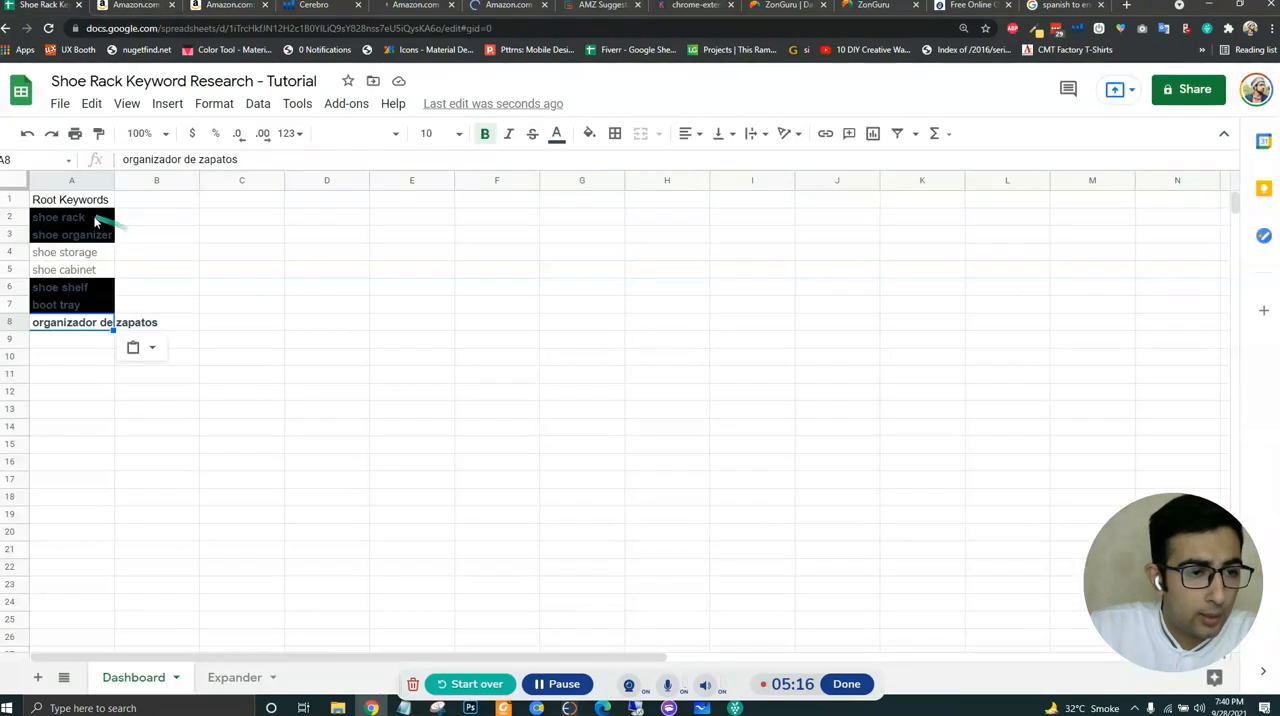
{"action": "left_click", "coordinate": [80, 198]}
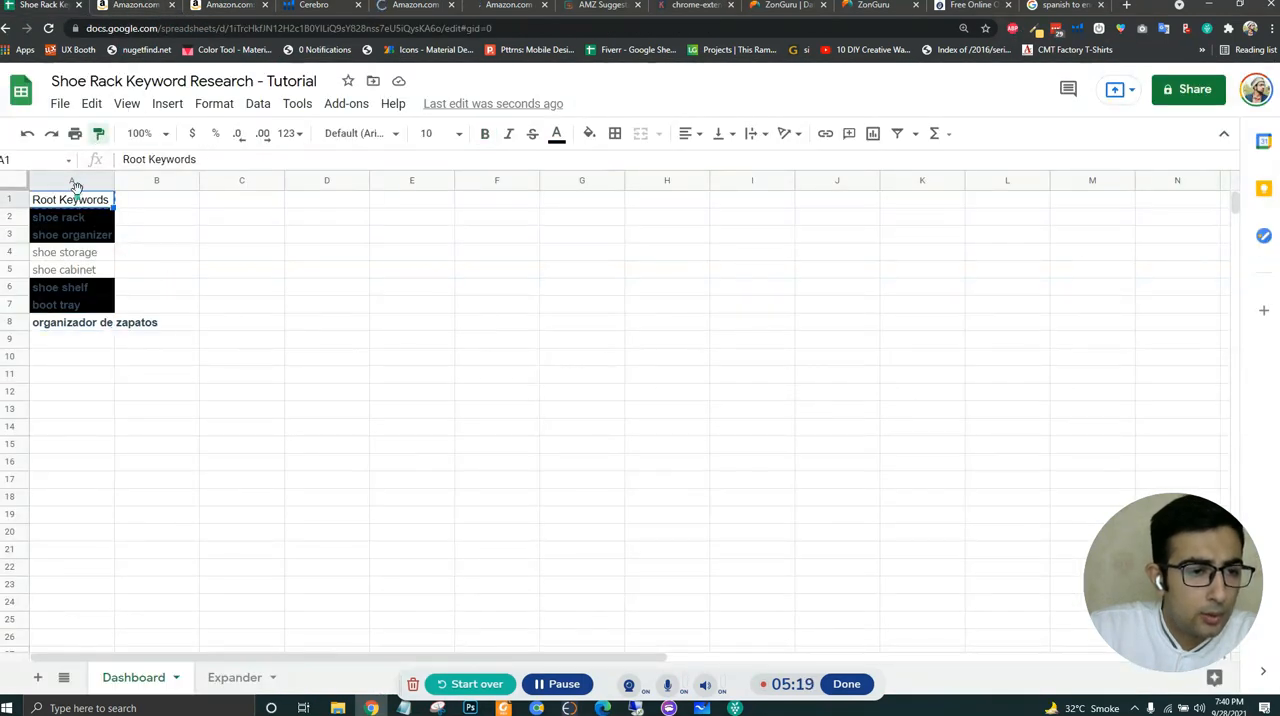
{"action": "left_click", "coordinate": [78, 181]}
{"action": "left_click", "coordinate": [182, 242]}
{"action": "left_click", "coordinate": [93, 324]}
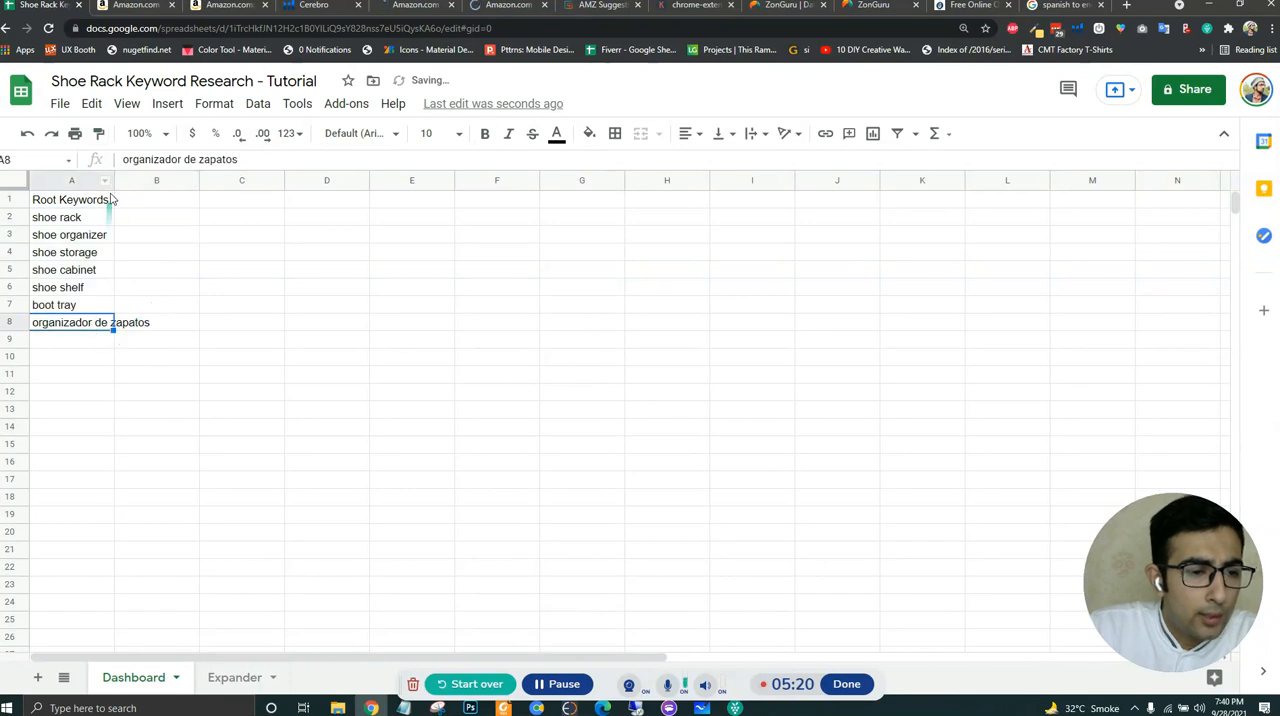
- Widen column A of the root keywords sheet so that "organizador de zapatos" fits within its cell
{"action": "left_click_drag", "start_coordinate": [113, 180], "coordinate": [280, 202]}
{"action": "left_click", "coordinate": [200, 373]}
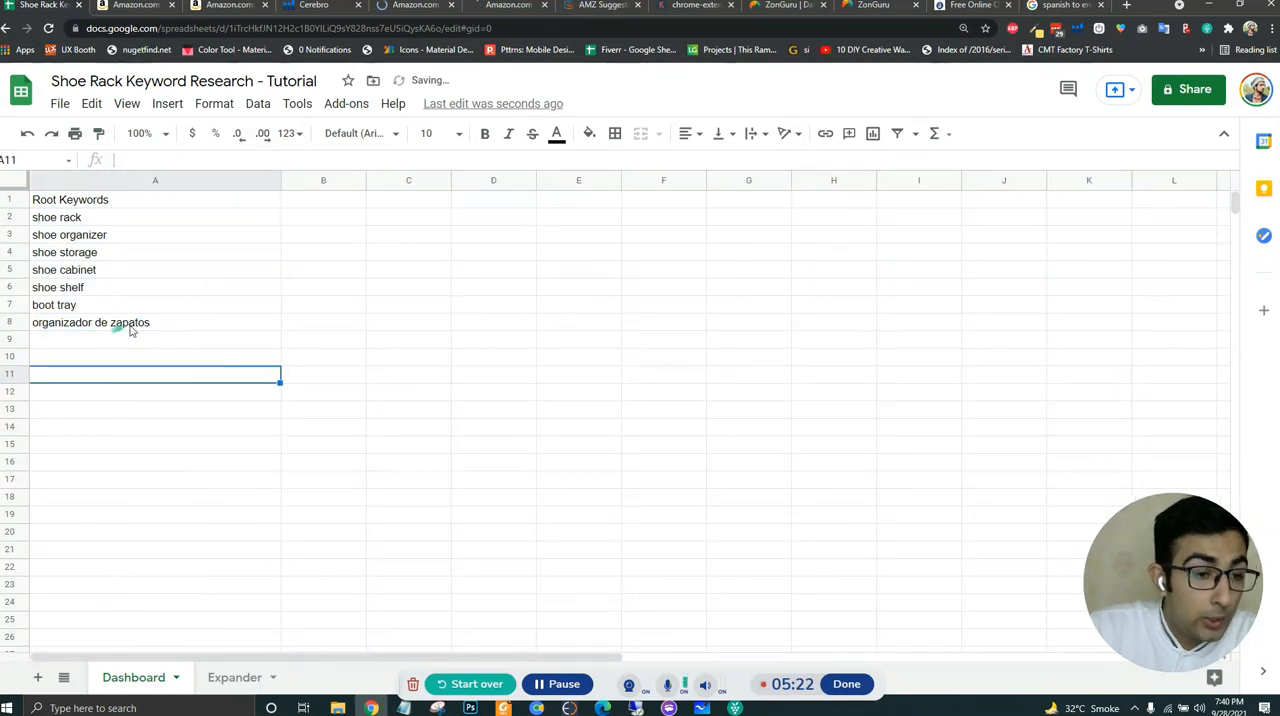
{"action": "left_click", "coordinate": [131, 327]}
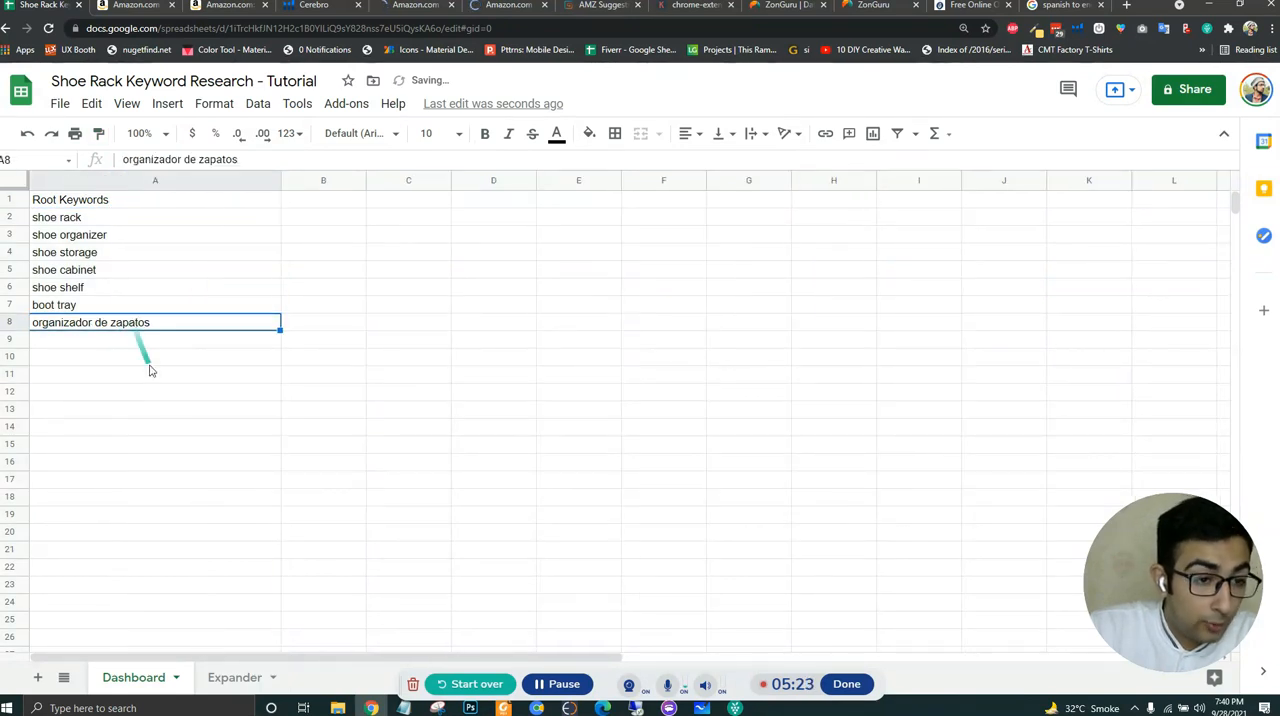
- Copy the keyword "boot tray" from the root keywords sheet and close the Spanish-to-English translation page
{"action": "triple_click", "coordinate": [86, 307]}
{"action": "key", "text": "ctrl+c"}
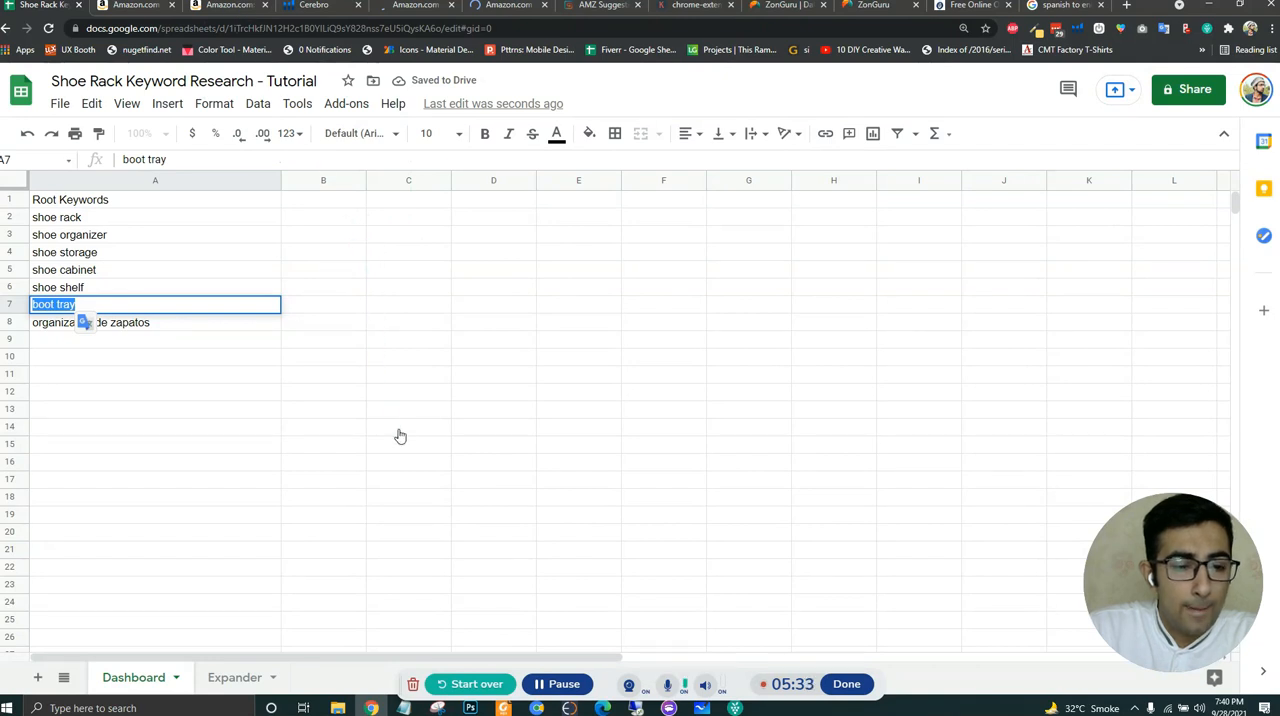
{"action": "left_click", "coordinate": [225, 6]}
{"action": "scroll", "coordinate": [250, 188], "scroll_direction": "up", "scroll_amount": 8}
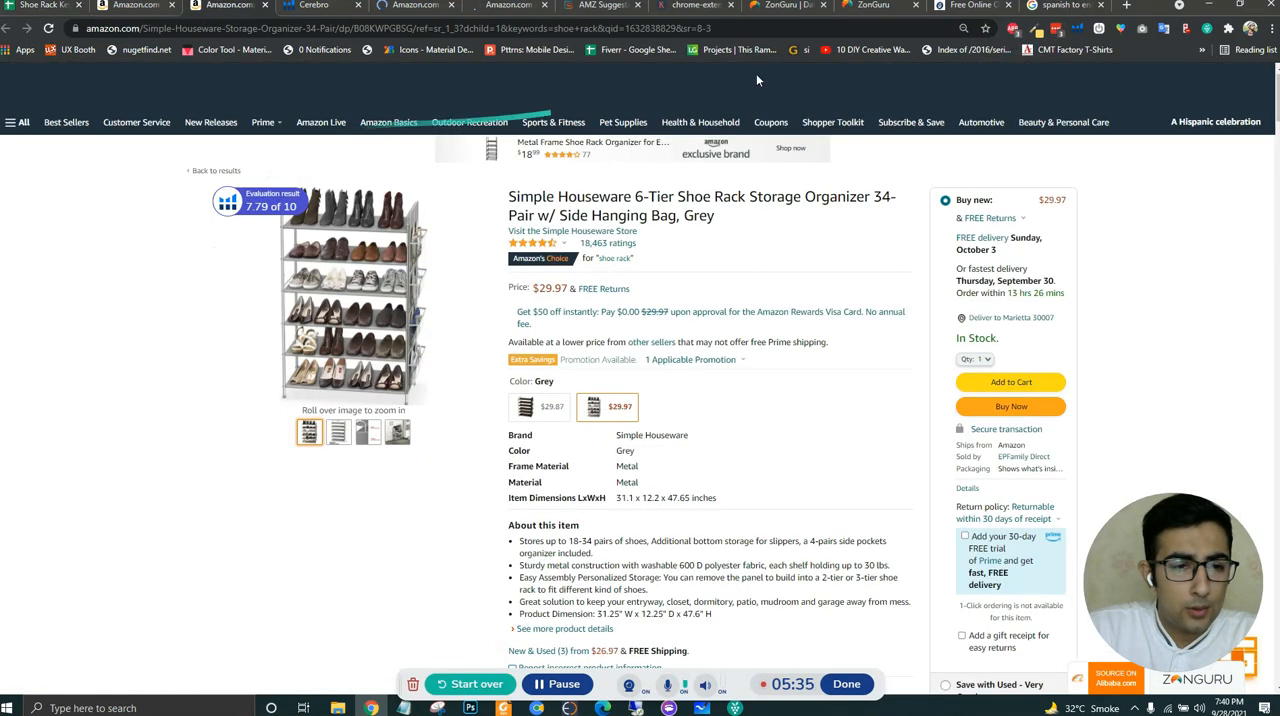
{"action": "left_click", "coordinate": [1049, 7]}
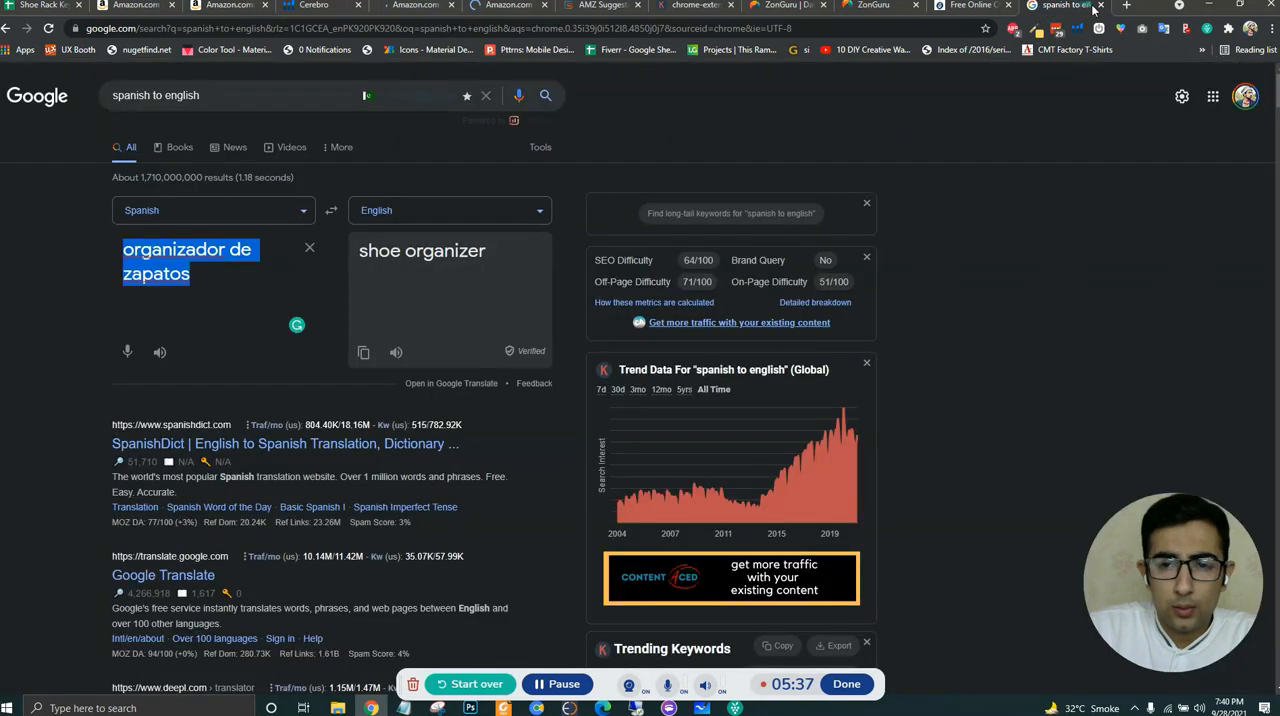
{"action": "left_click", "coordinate": [1099, 6]}
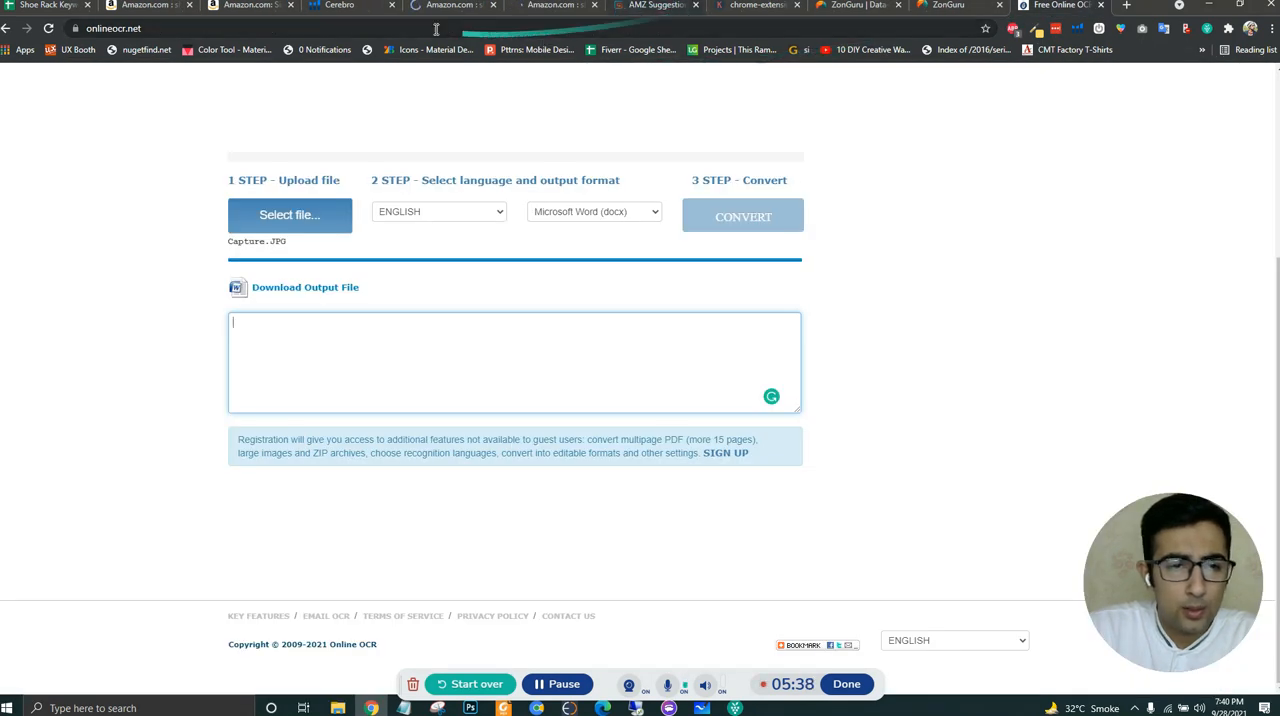
- Search Amazon for "boot tray" and examine the listed products for relevance to shoe racks
{"action": "left_click", "coordinate": [255, 7]}
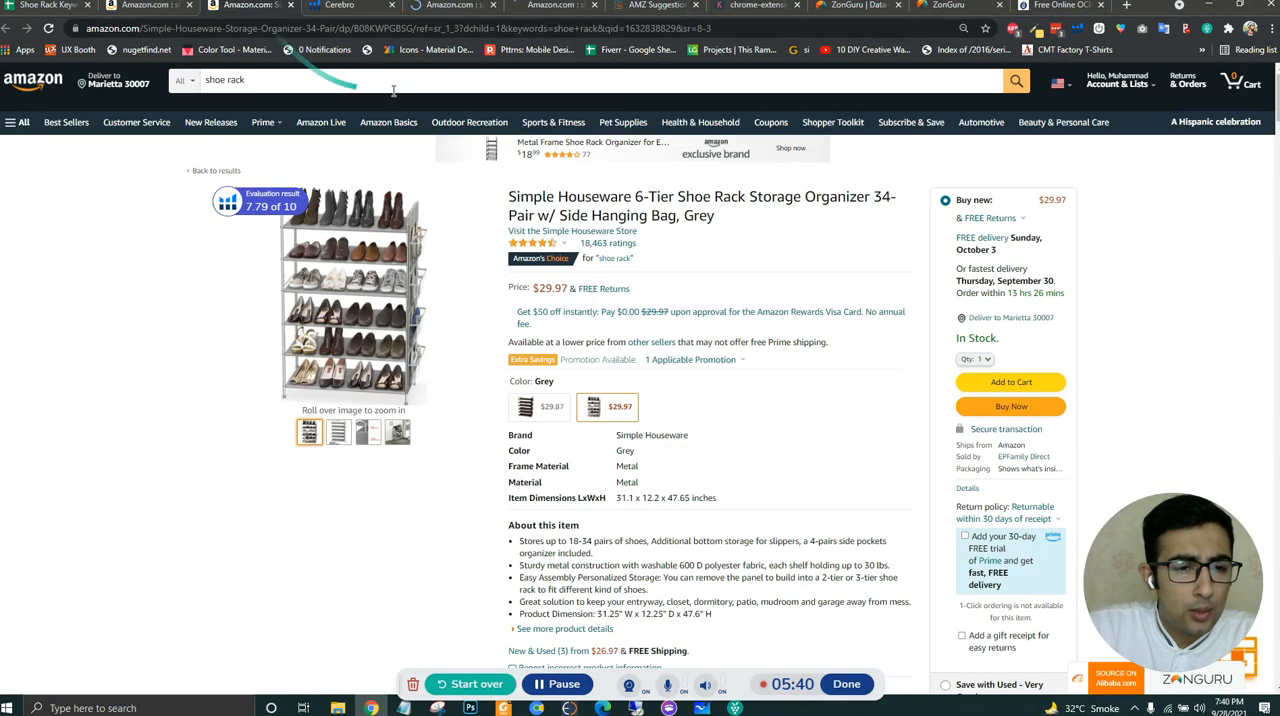
{"action": "triple_click", "coordinate": [317, 81]}
{"action": "key", "text": "ctrl+v"}
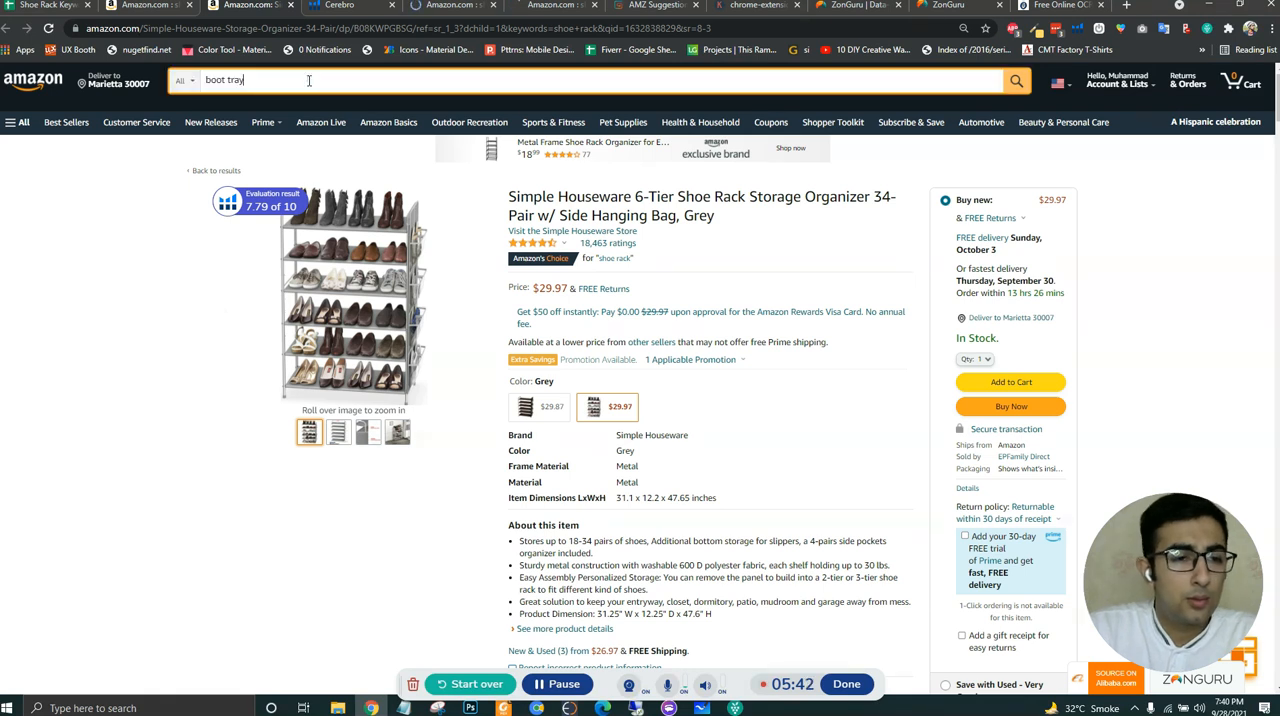
{"action": "key", "text": "Return"}
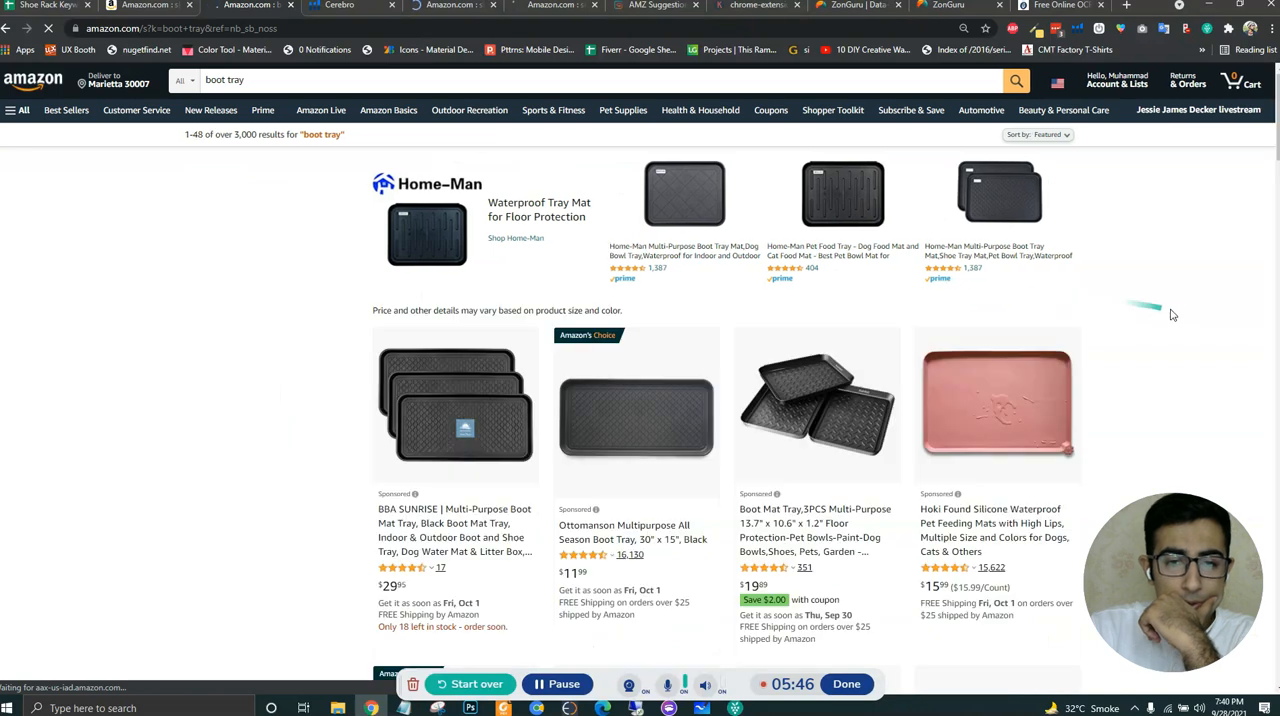
{"action": "scroll", "coordinate": [1187, 315], "scroll_direction": "down", "scroll_amount": 2}
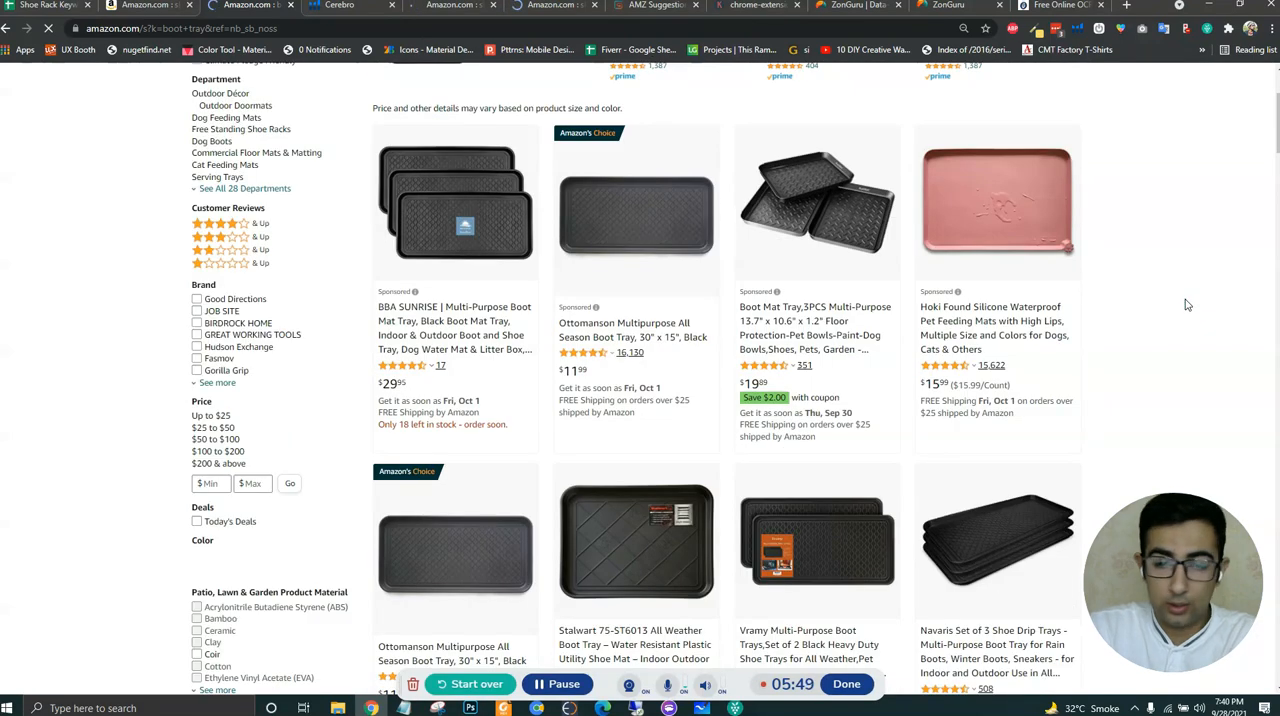
{"action": "scroll", "coordinate": [1180, 300], "scroll_direction": "down", "scroll_amount": 10}
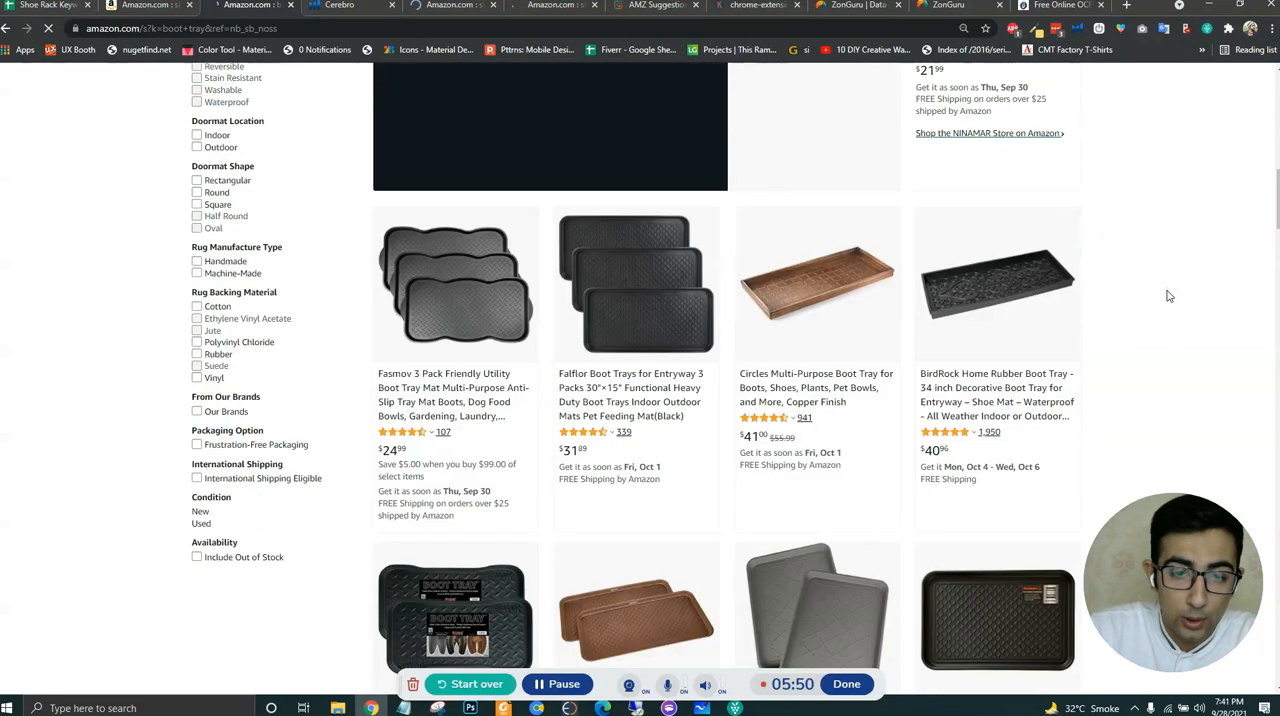
- Move "organizador de zapatos" from A8 up to A7 in the root keywords sheet, overwriting "boot tray"
{"action": "left_click", "coordinate": [45, 5]}
{"action": "left_click", "coordinate": [218, 323]}
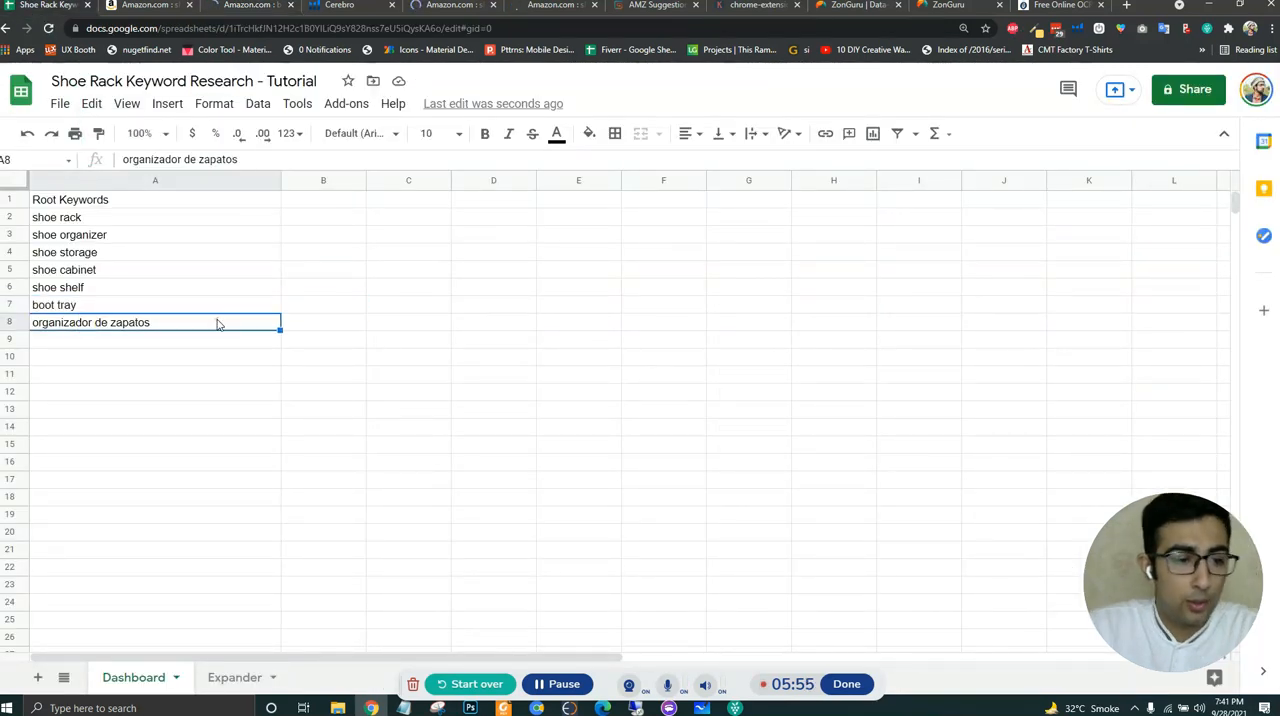
{"action": "left_click", "coordinate": [207, 307]}
{"action": "key", "text": "ctrl+v"}
{"action": "left_click", "coordinate": [165, 356]}
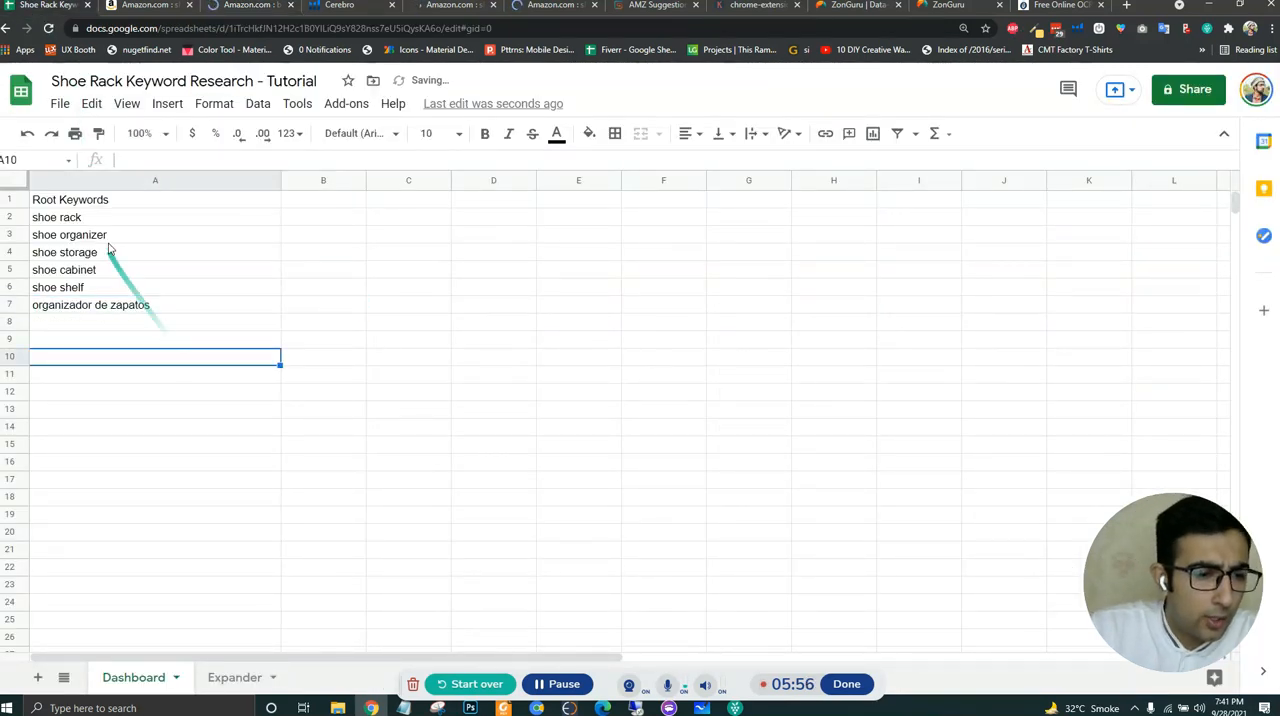
{"action": "left_click_drag", "start_coordinate": [105, 220], "coordinate": [105, 312]}
{"action": "left_click", "coordinate": [110, 310]}
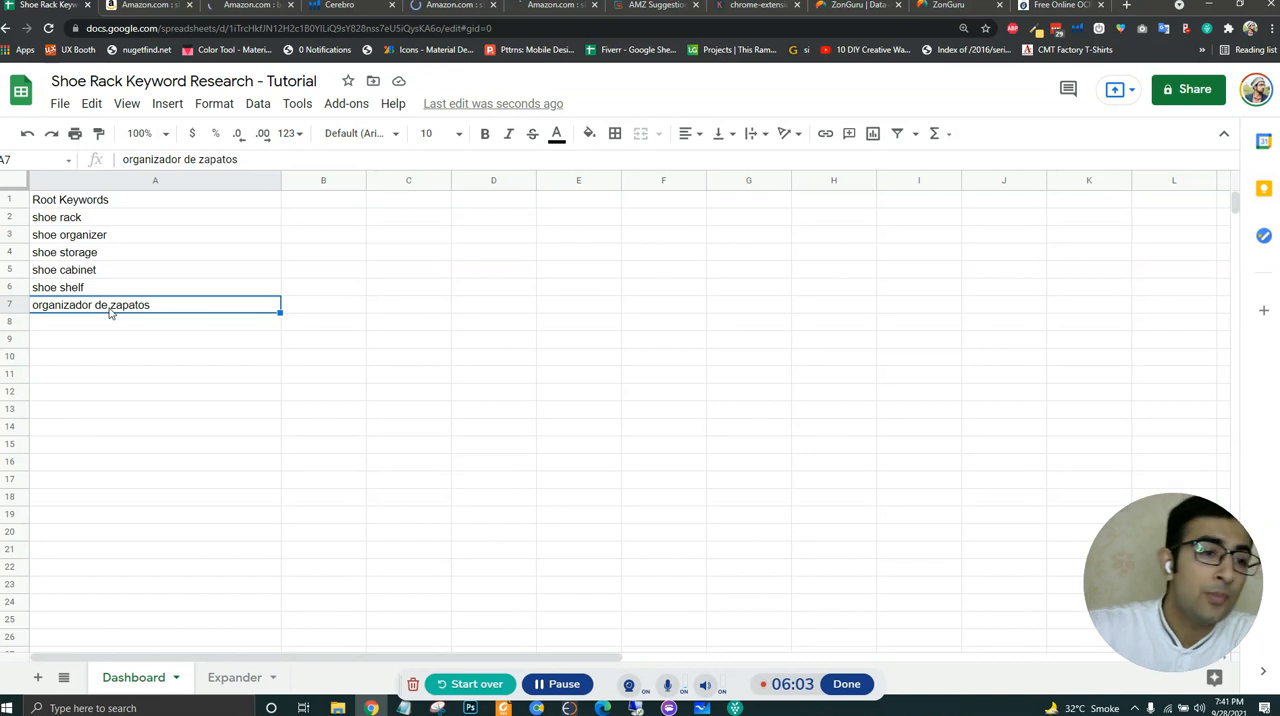
{"action": "left_click", "coordinate": [105, 224]}
{"action": "left_click_drag", "start_coordinate": [108, 231], "coordinate": [100, 308]}
{"action": "left_click", "coordinate": [169, 312]}
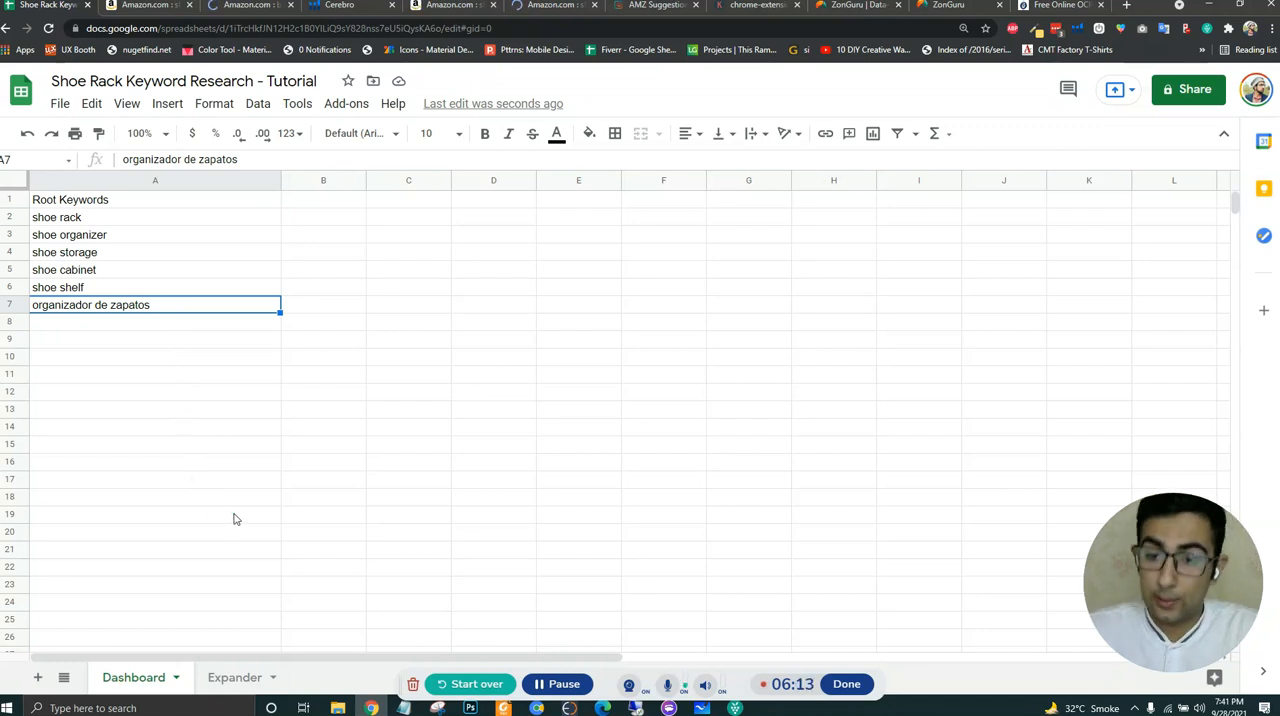
- Examine the products in the Amazon results for "shoe rack" against the first root keyword in the sheet
{"action": "left_click", "coordinate": [145, 5]}
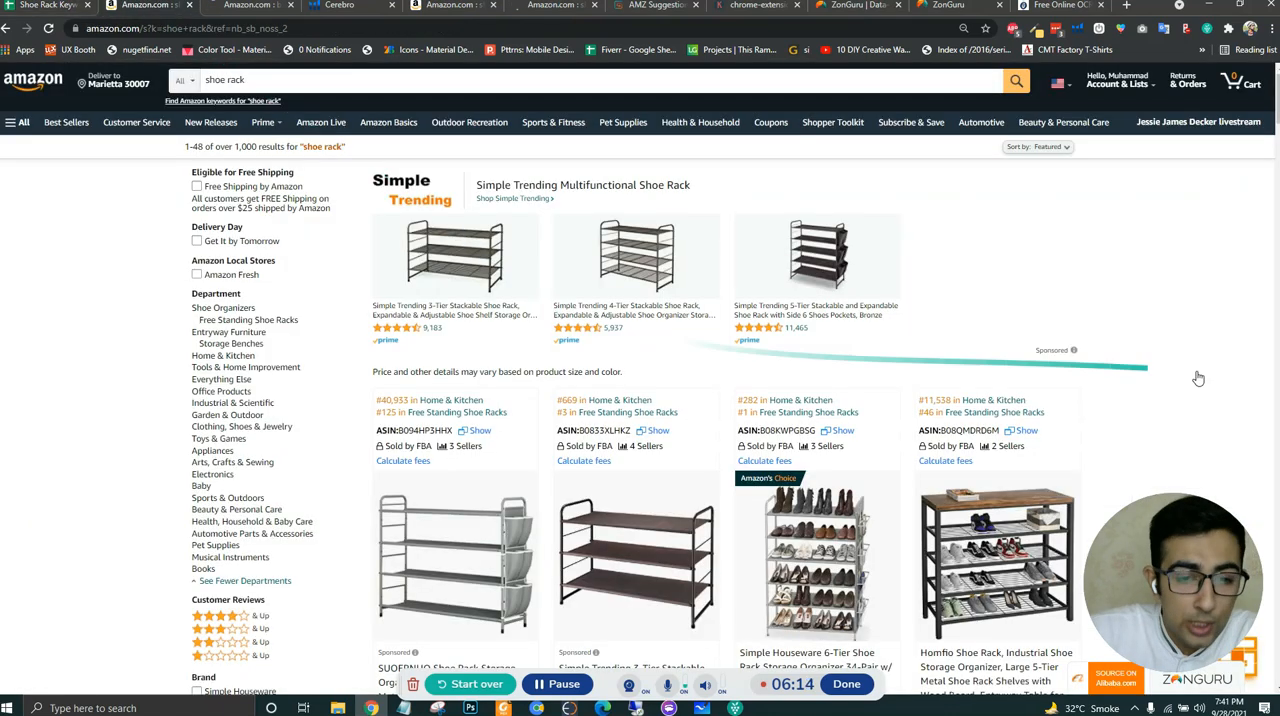
{"action": "scroll", "coordinate": [1184, 311], "scroll_direction": "down", "scroll_amount": 6}
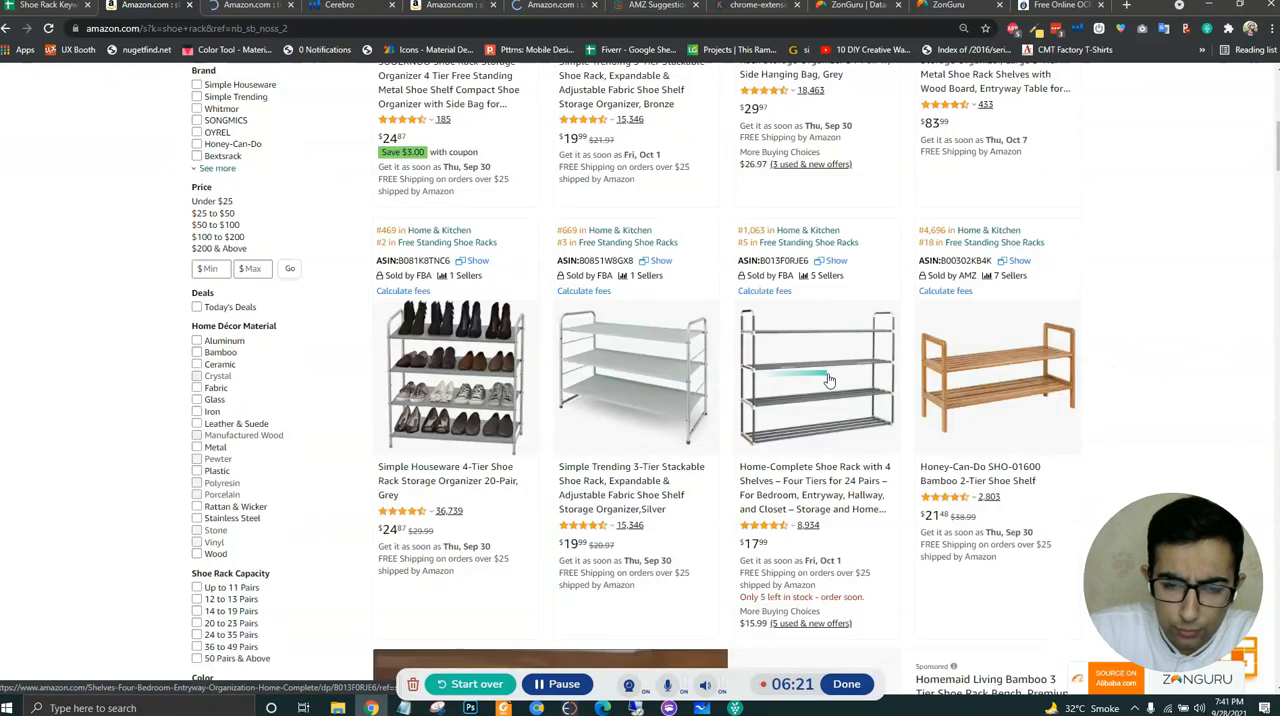
{"action": "scroll", "coordinate": [1128, 400], "scroll_direction": "up", "scroll_amount": 3}
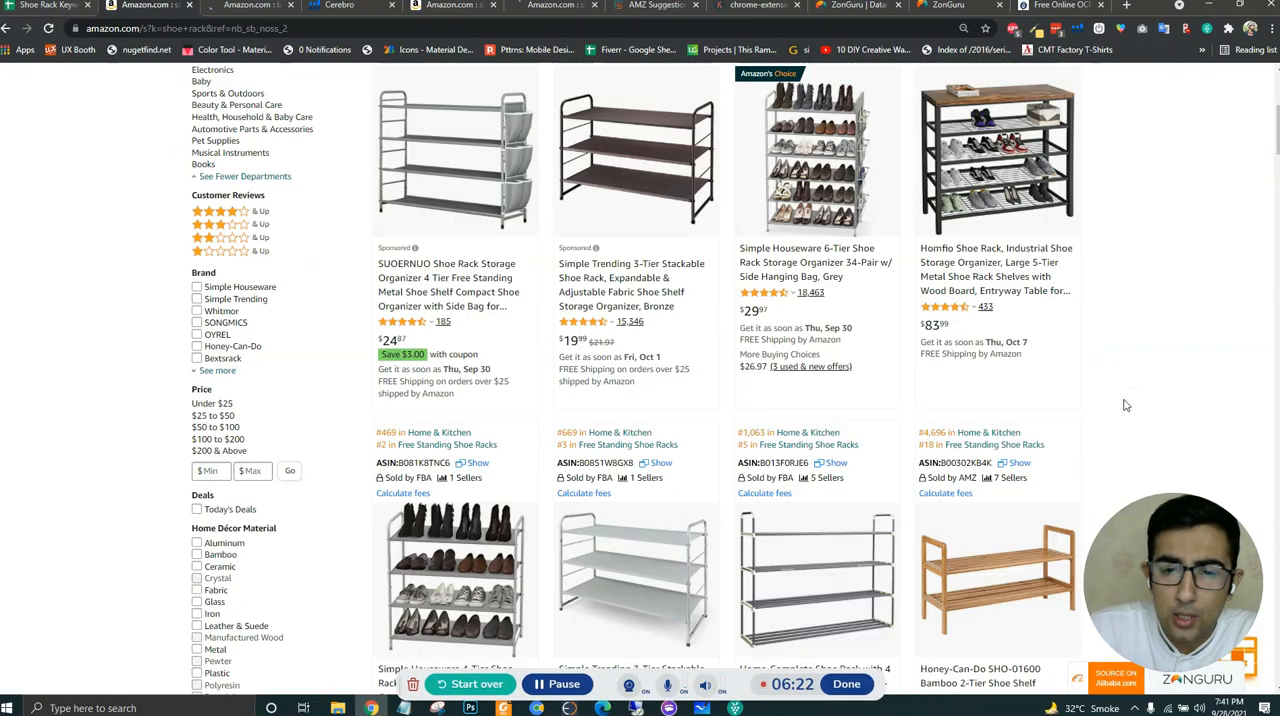
{"action": "scroll", "coordinate": [1135, 403], "scroll_direction": "up", "scroll_amount": 2}
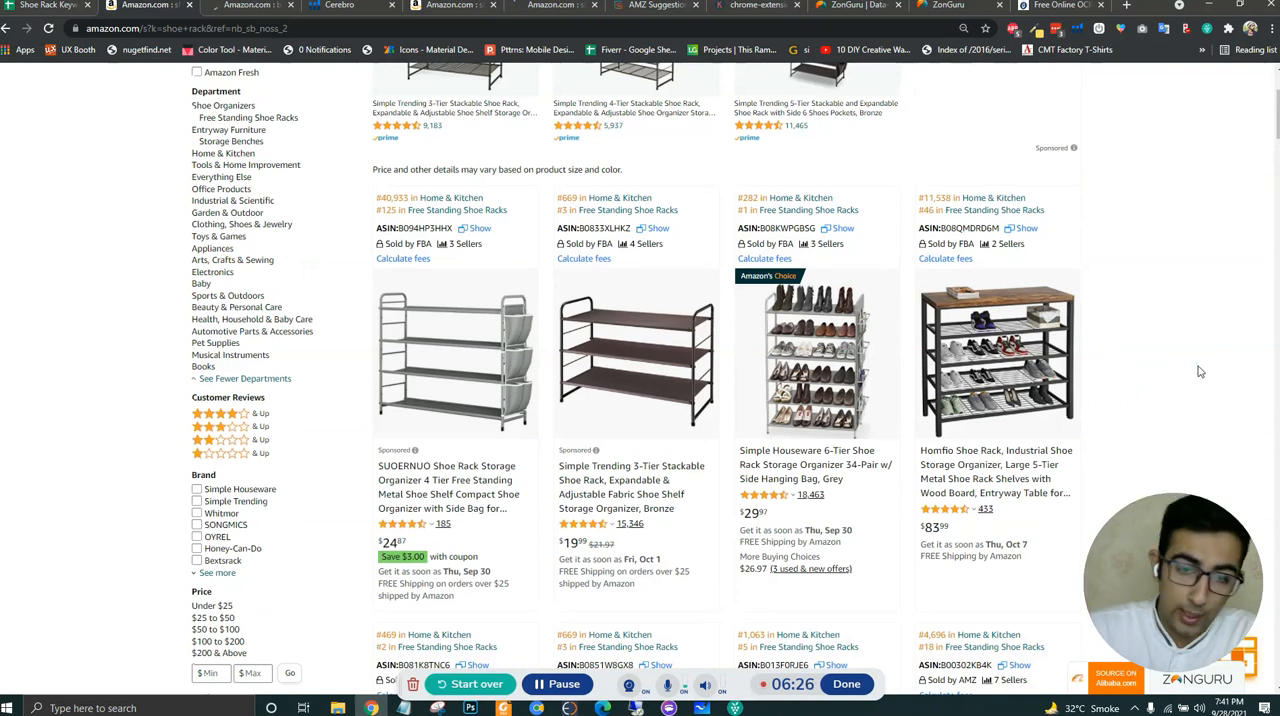
{"action": "scroll", "coordinate": [1196, 371], "scroll_direction": "down", "scroll_amount": 8}
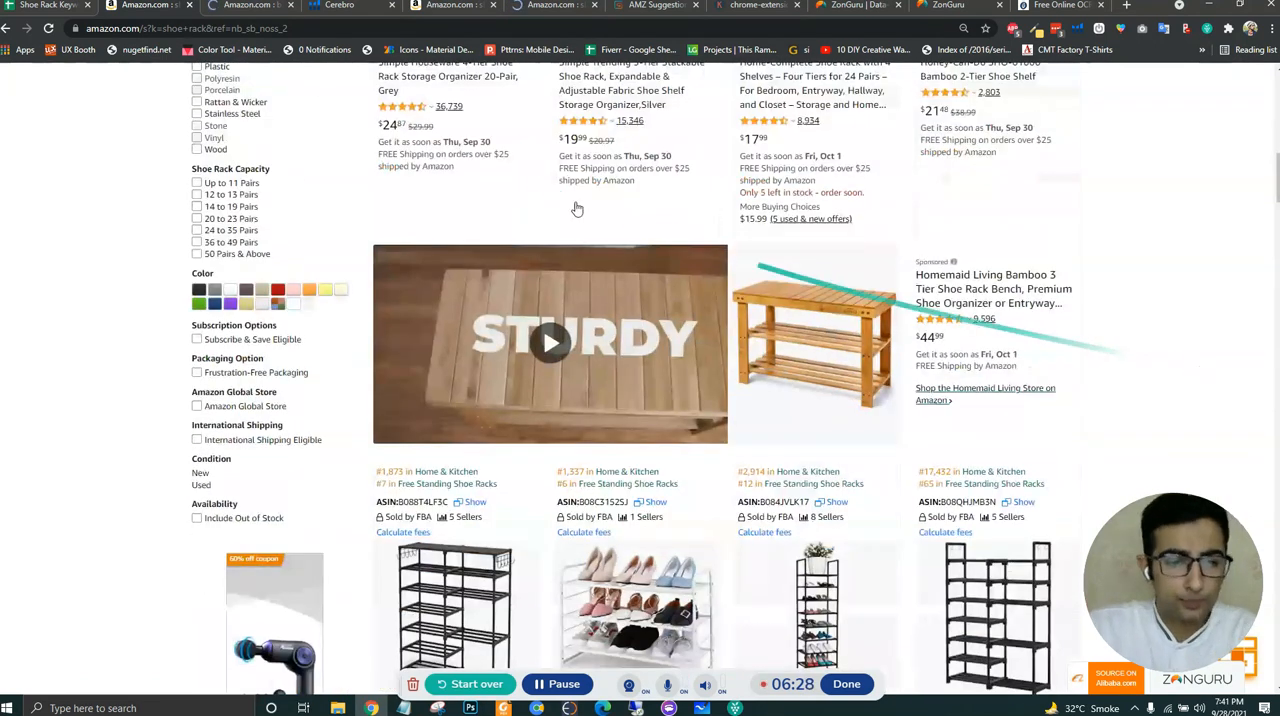
{"action": "left_click", "coordinate": [47, 10]}
{"action": "left_click", "coordinate": [197, 346]}
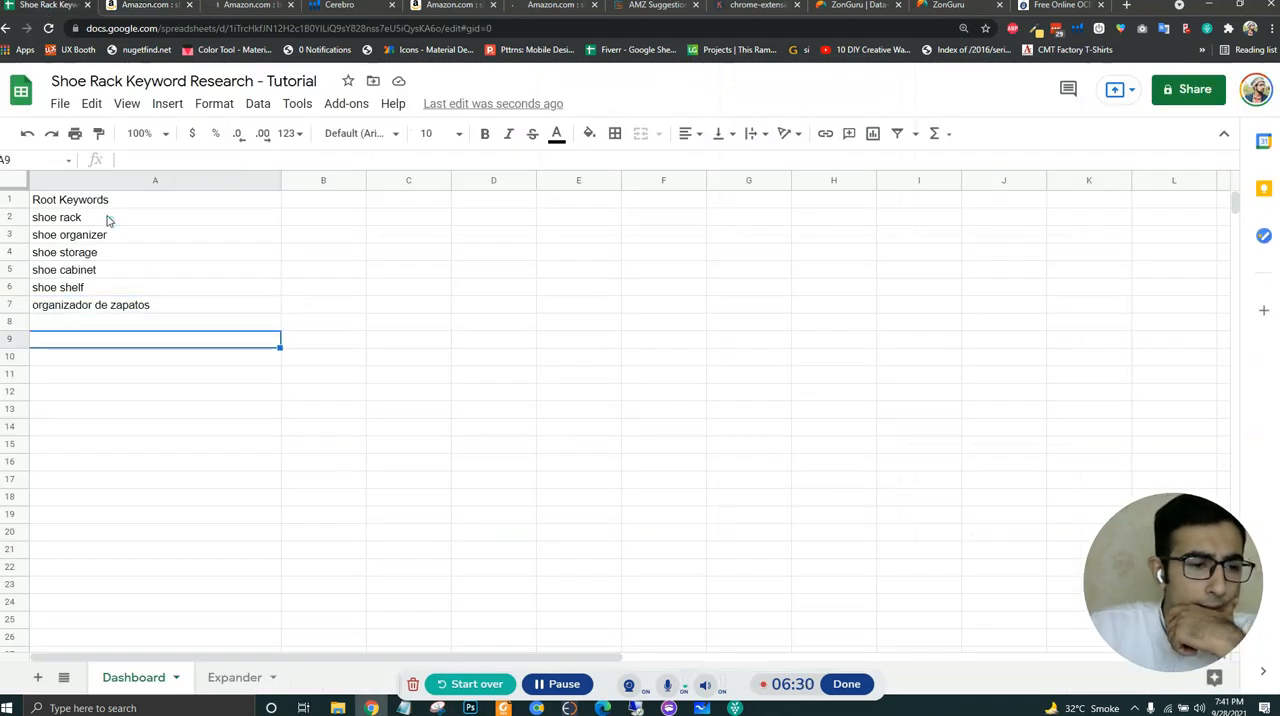
{"action": "left_click", "coordinate": [101, 221]}
- Copy the full department list from Amazon's "shoe rack" results into column D of the sheet under a new "Categories" header in D1
{"action": "left_click", "coordinate": [178, 5]}
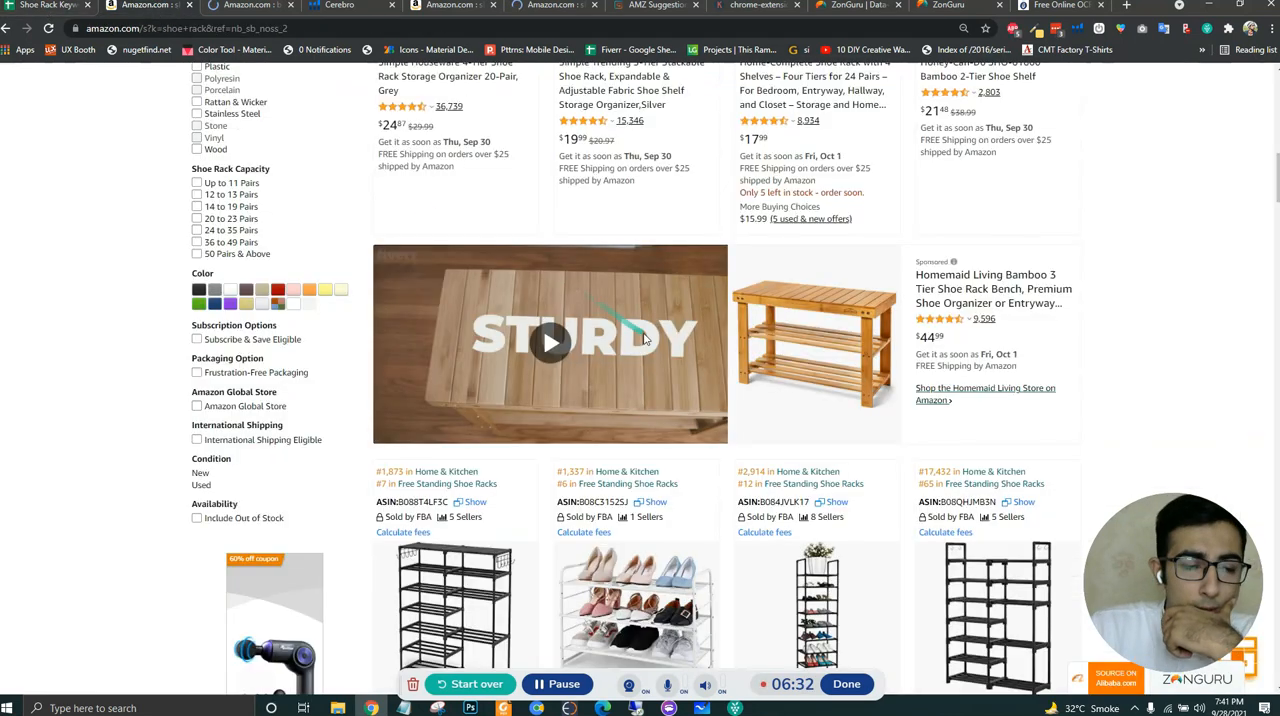
{"action": "scroll", "coordinate": [981, 97], "scroll_direction": "up", "scroll_amount": 10}
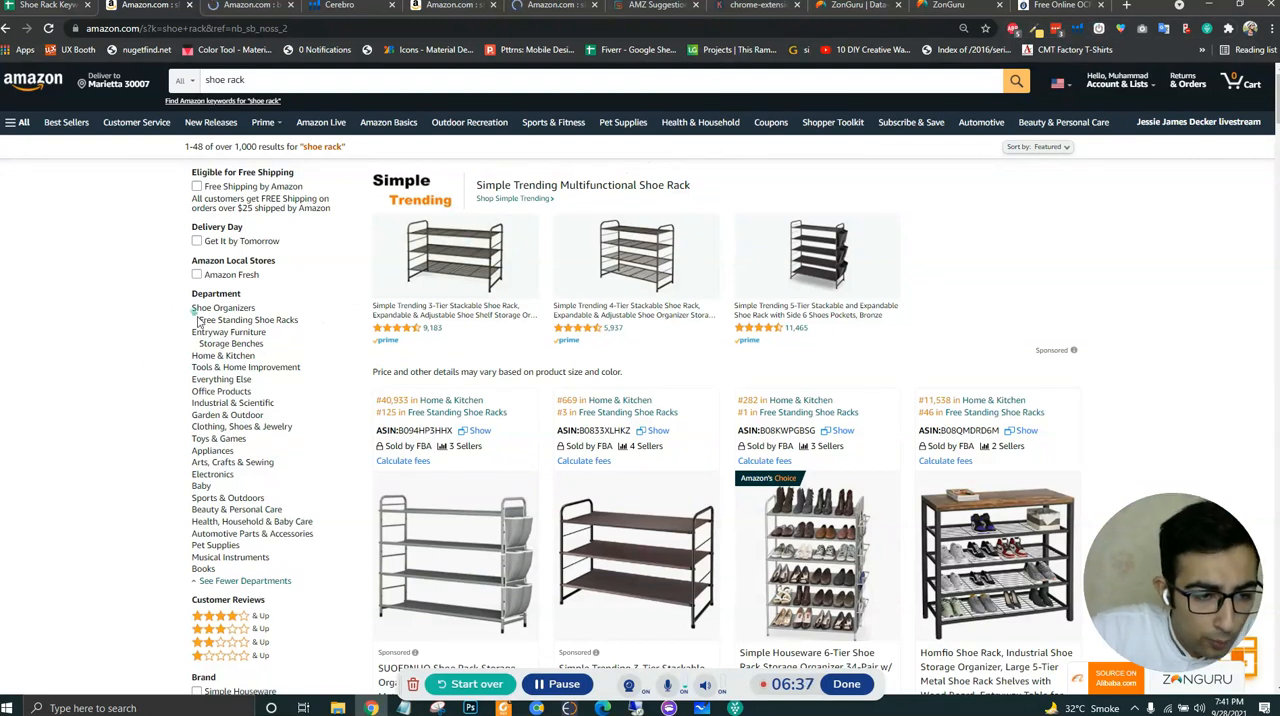
{"action": "left_click_drag", "start_coordinate": [197, 318], "coordinate": [307, 573]}
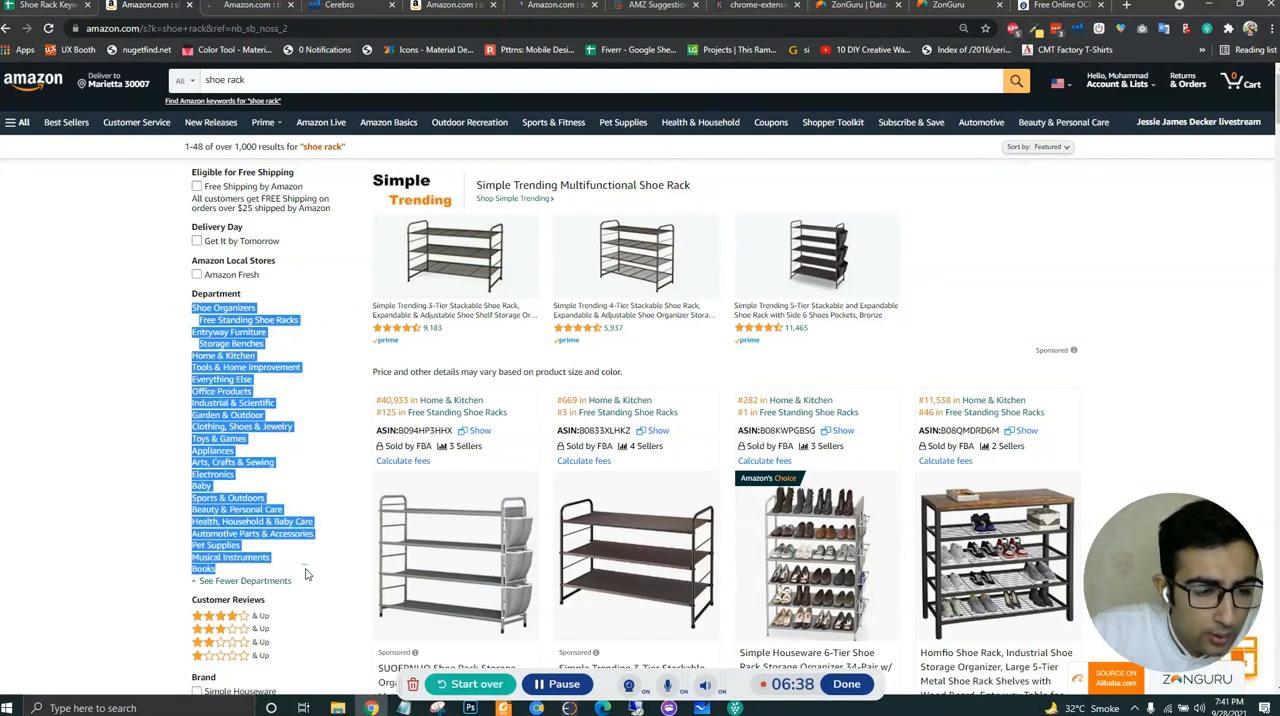
{"action": "left_click", "coordinate": [50, 6]}
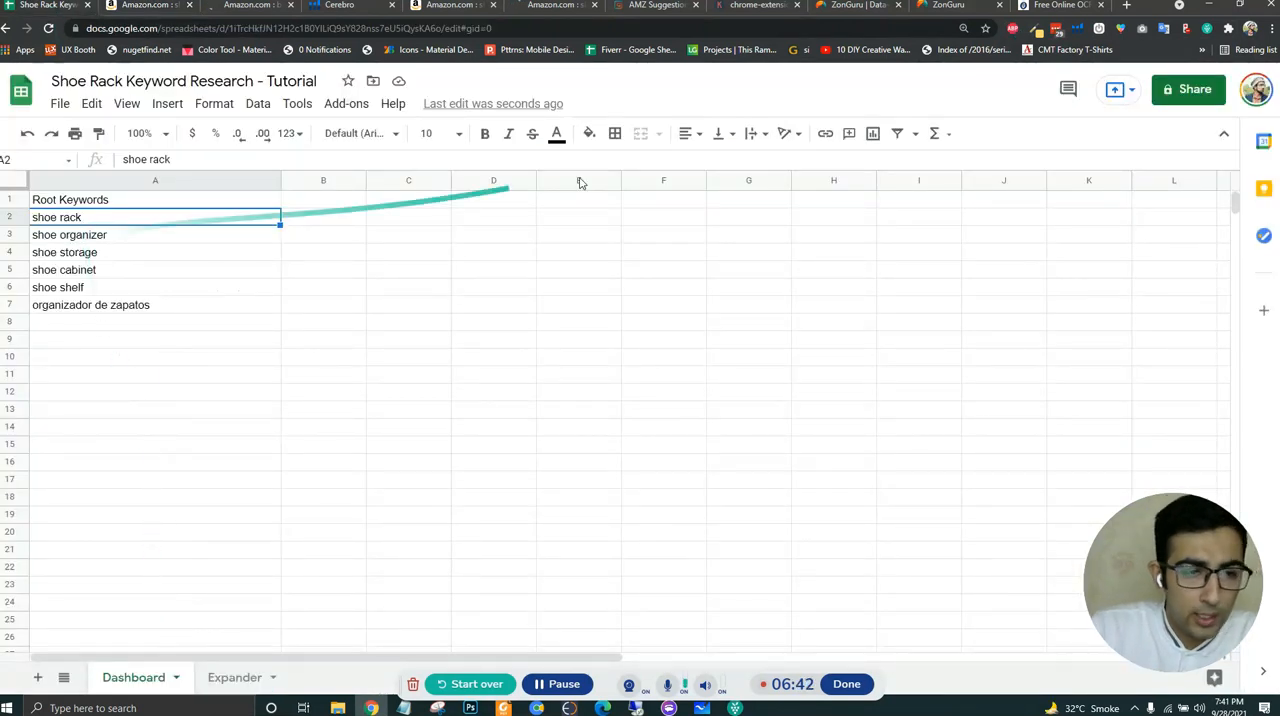
{"action": "left_click", "coordinate": [498, 202]}
{"action": "type", "text": "Categories"}
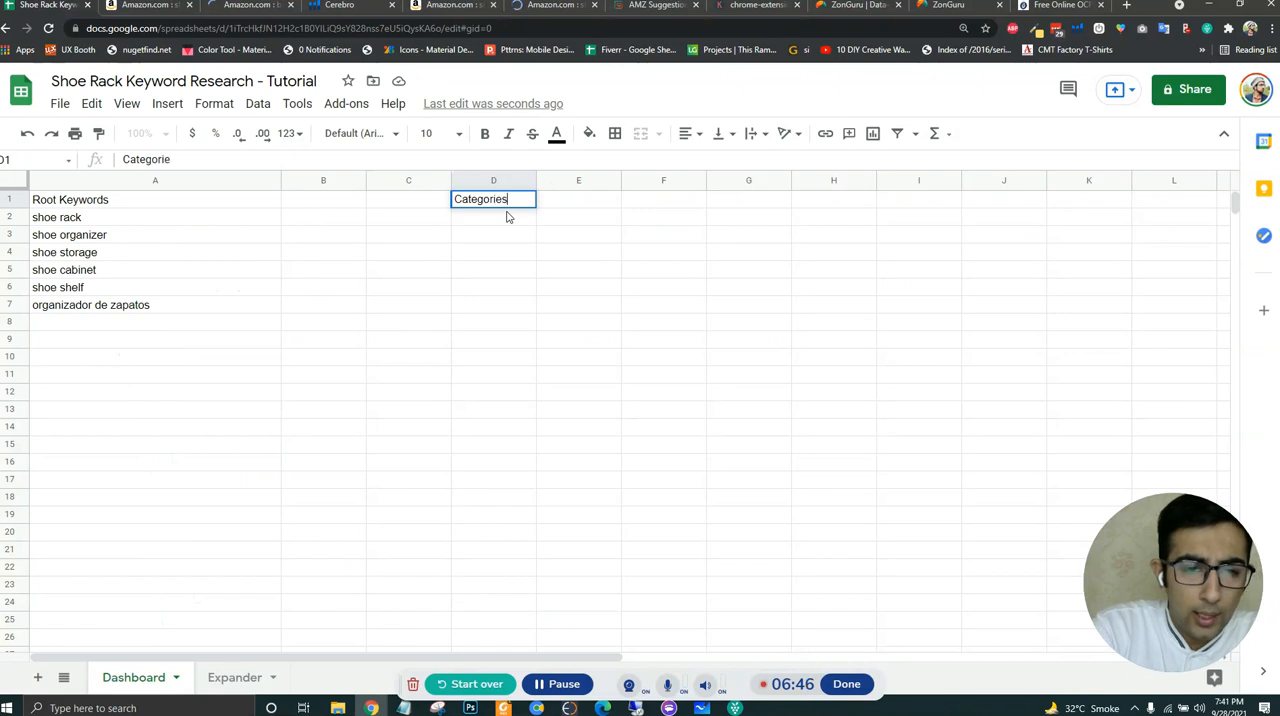
{"action": "key", "text": "Return"}
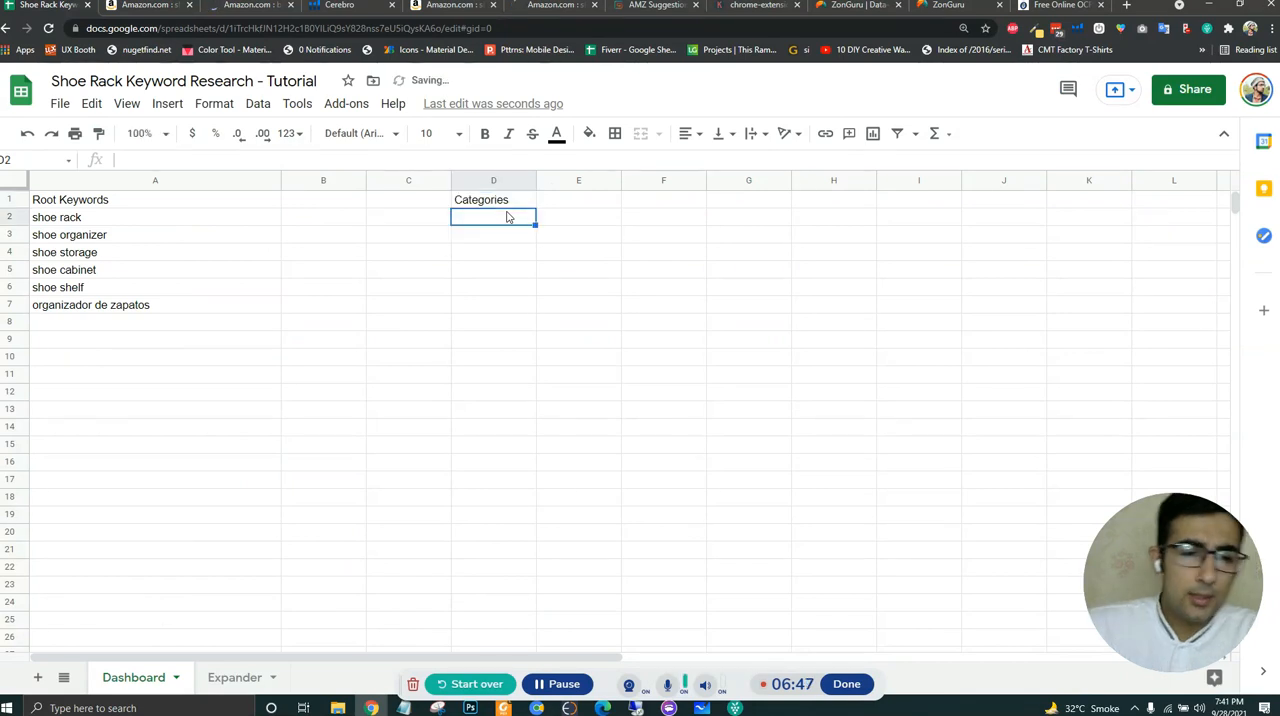
{"action": "key", "text": "ctrl+v"}
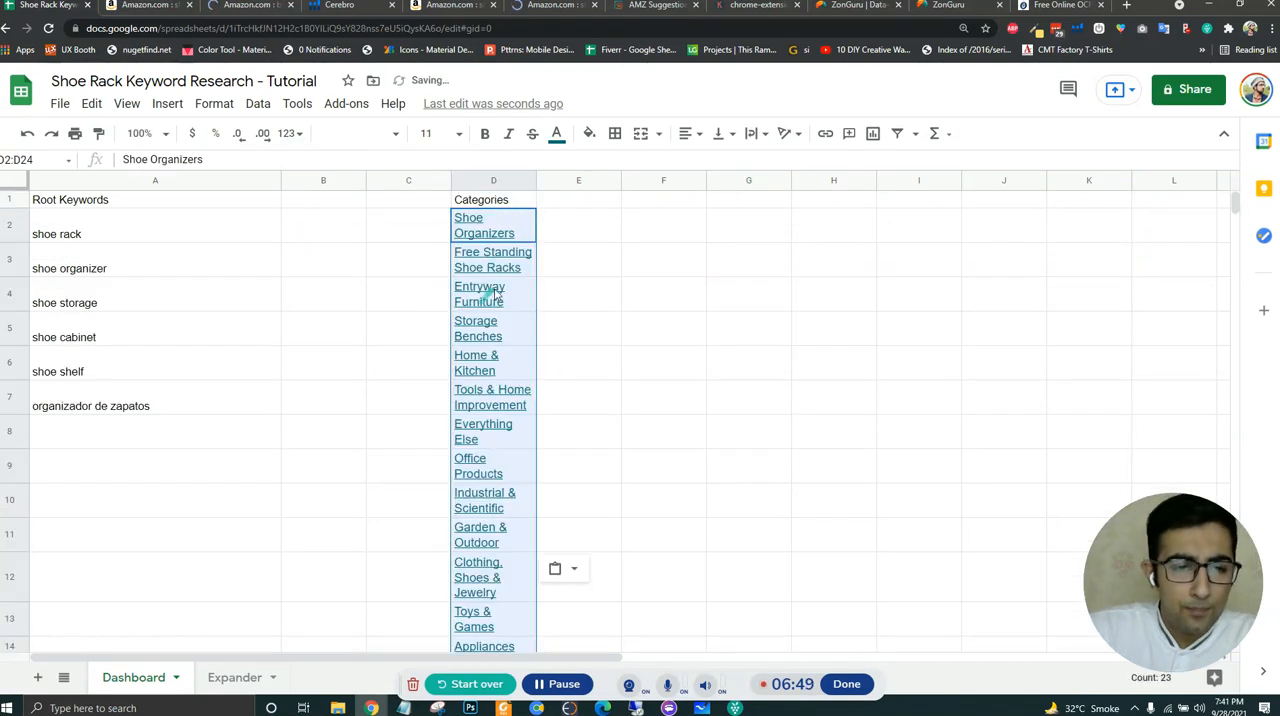
- Remove the hyperlinks from all the pasted category names in column D
{"action": "left_click", "coordinate": [495, 293]}
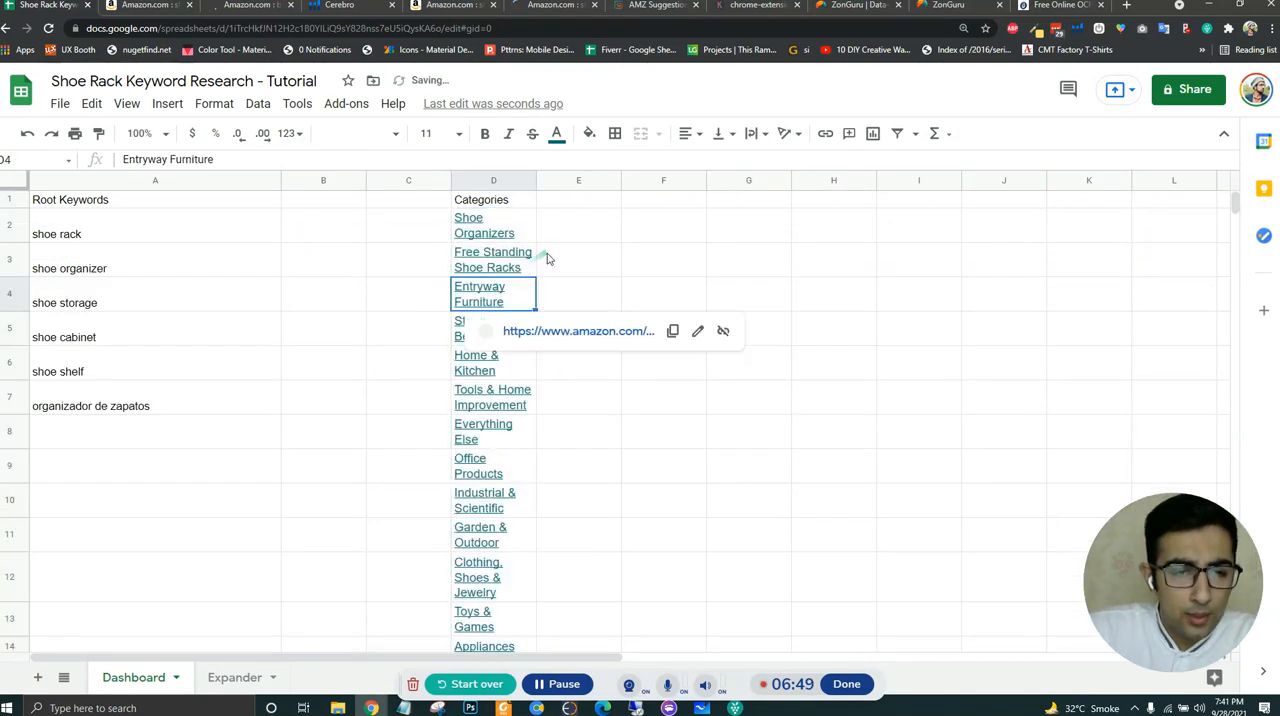
{"action": "right_click", "coordinate": [473, 183]}
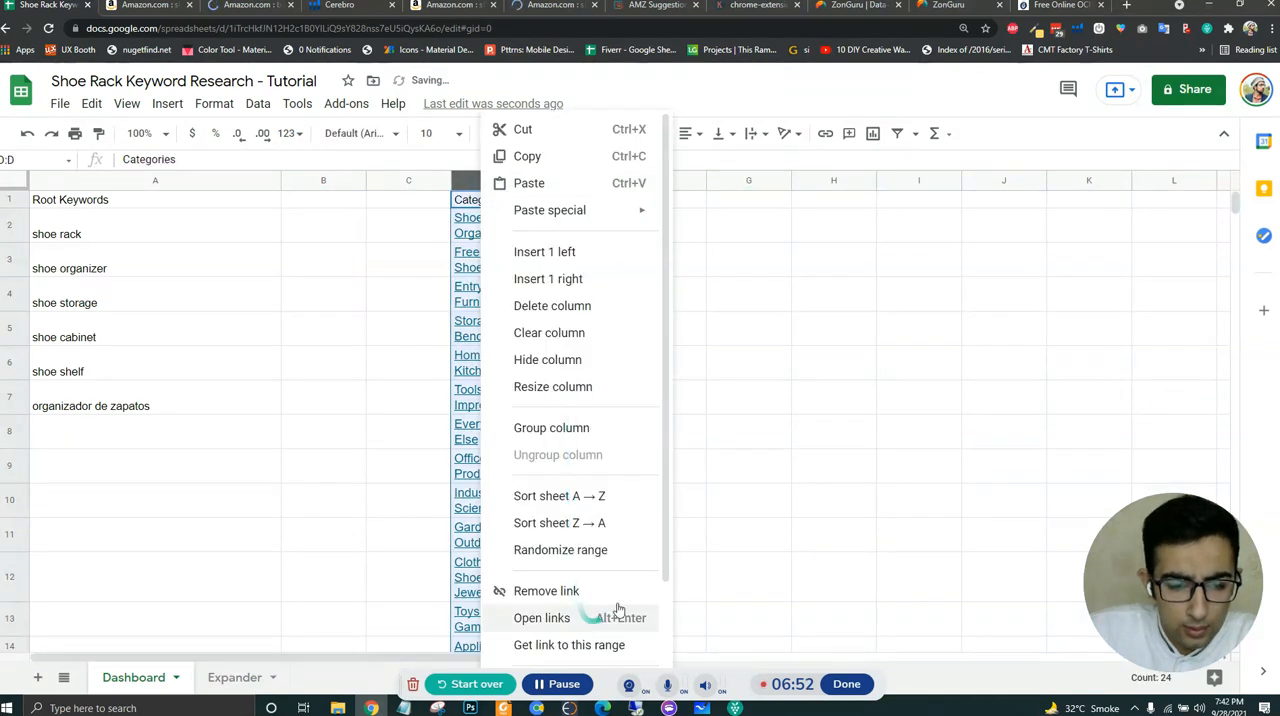
{"action": "scroll", "coordinate": [600, 610], "scroll_direction": "down", "scroll_amount": 3}
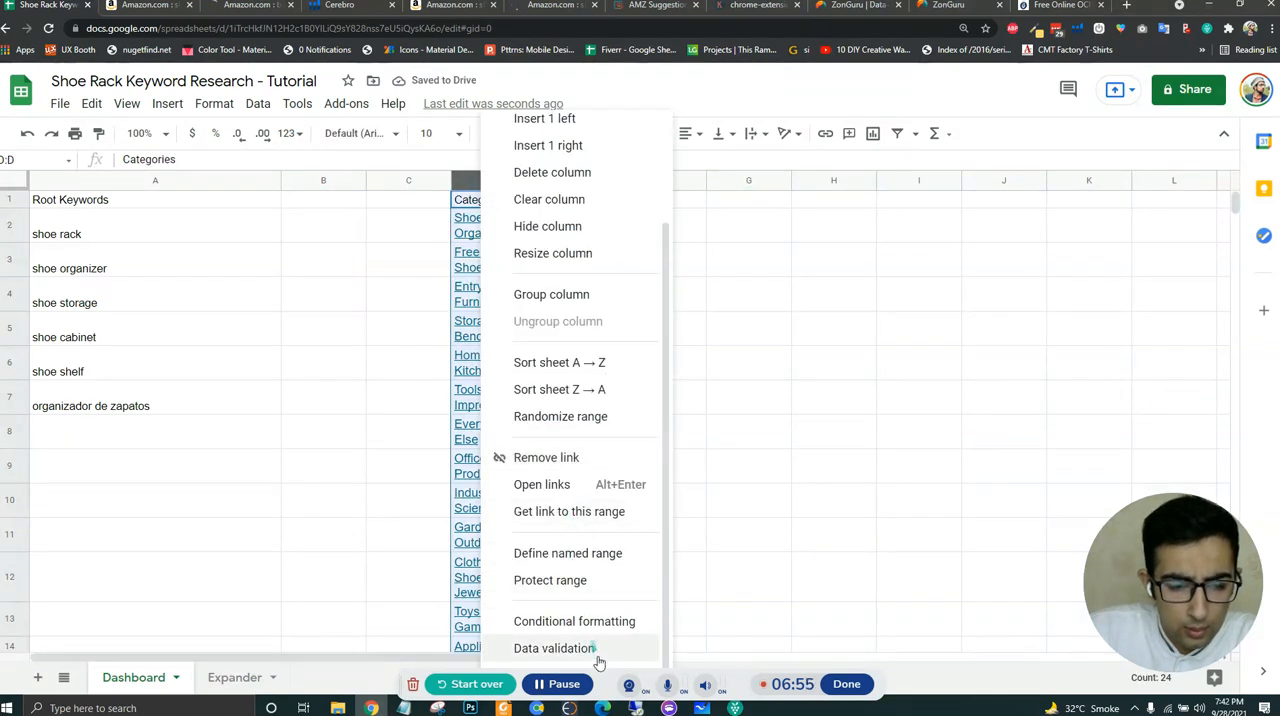
{"action": "left_click_drag", "start_coordinate": [598, 684], "coordinate": [785, 510]}
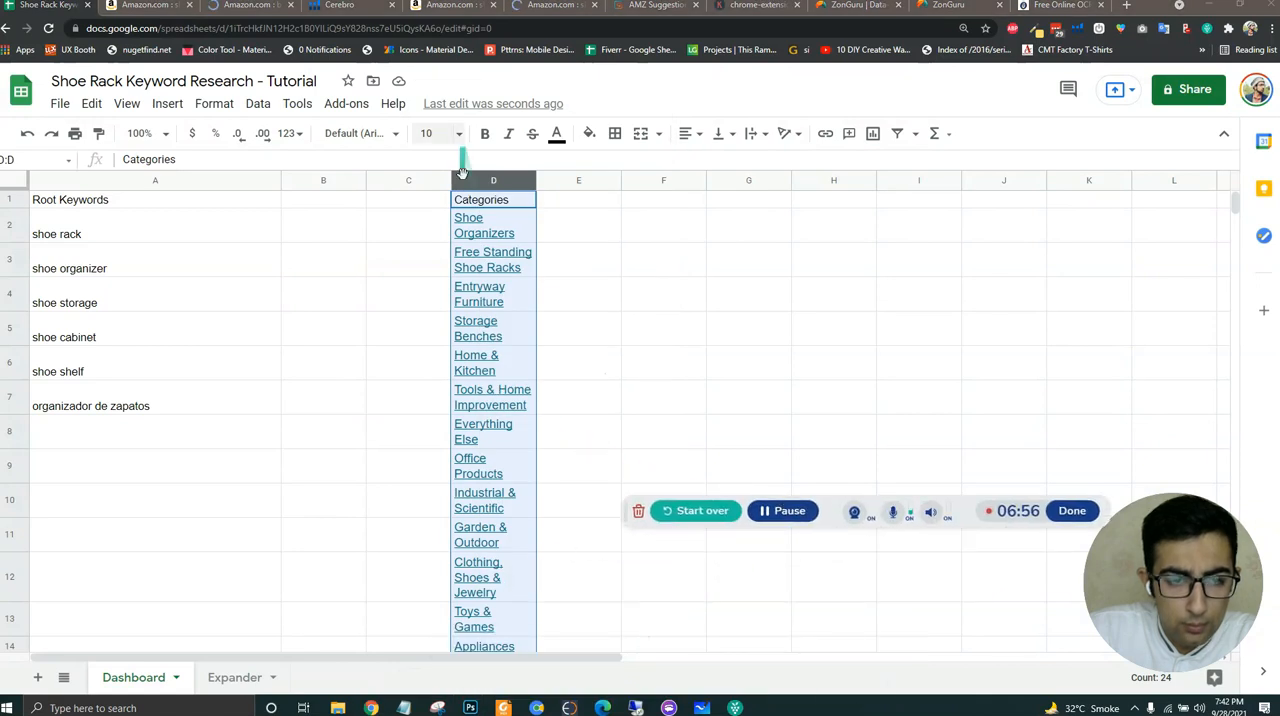
{"action": "right_click", "coordinate": [481, 226]}
{"action": "scroll", "coordinate": [555, 603], "scroll_direction": "down", "scroll_amount": 2}
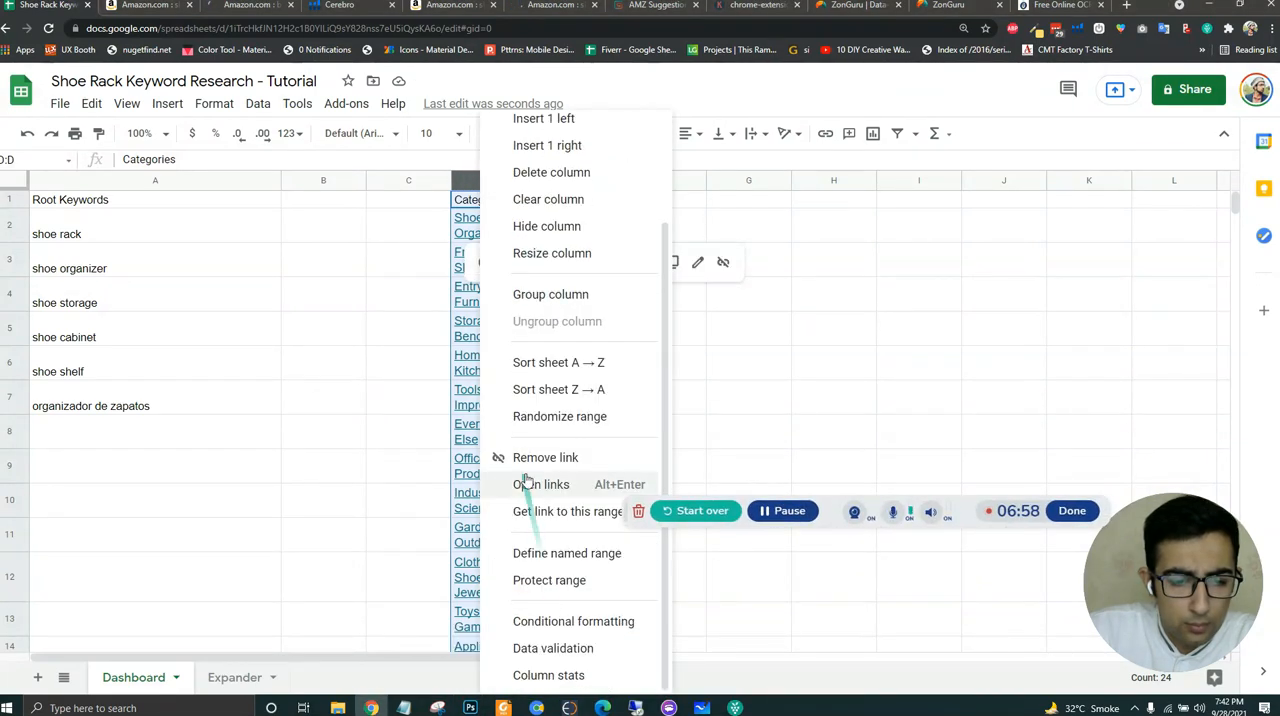
{"action": "left_click", "coordinate": [535, 455]}
{"action": "left_click", "coordinate": [715, 360]}
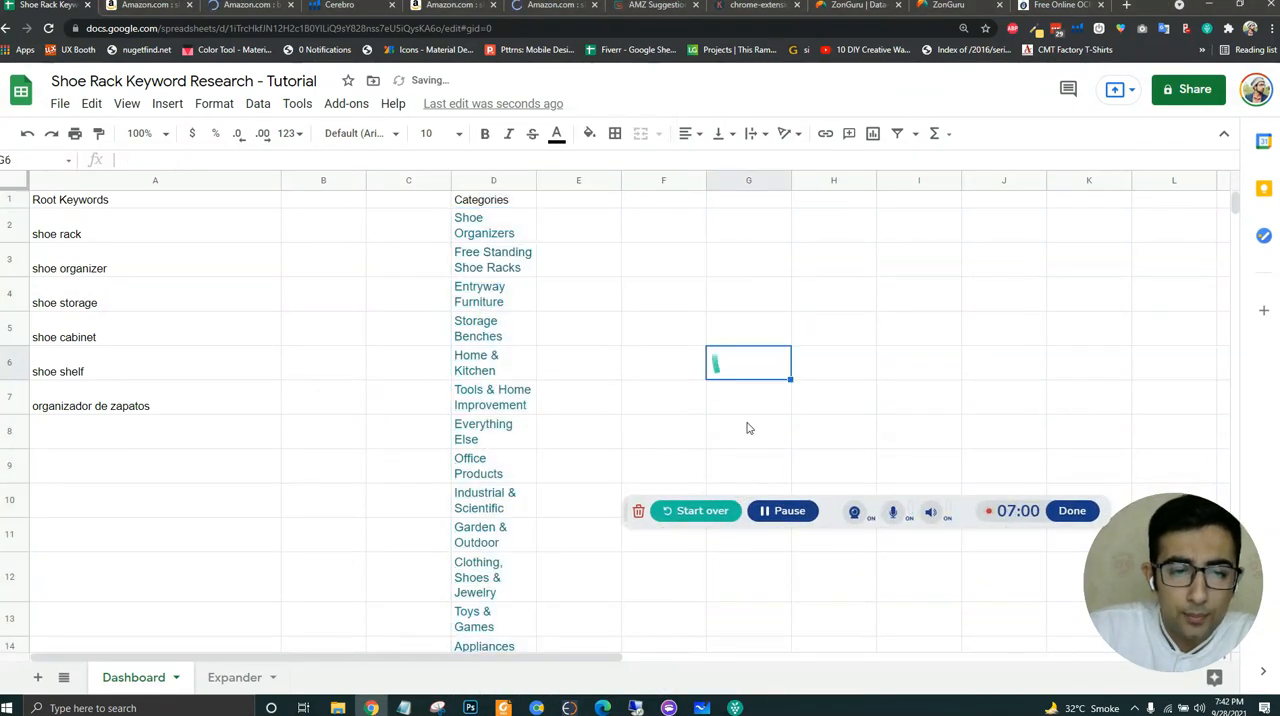
{"action": "left_click_drag", "start_coordinate": [836, 511], "coordinate": [503, 677]}
- Check the department nesting on Amazon, clear D2 in the sheet, and change D3 to "Shoe Organizer -> Free Standing Shoe Racks"
{"action": "left_click", "coordinate": [515, 258]}
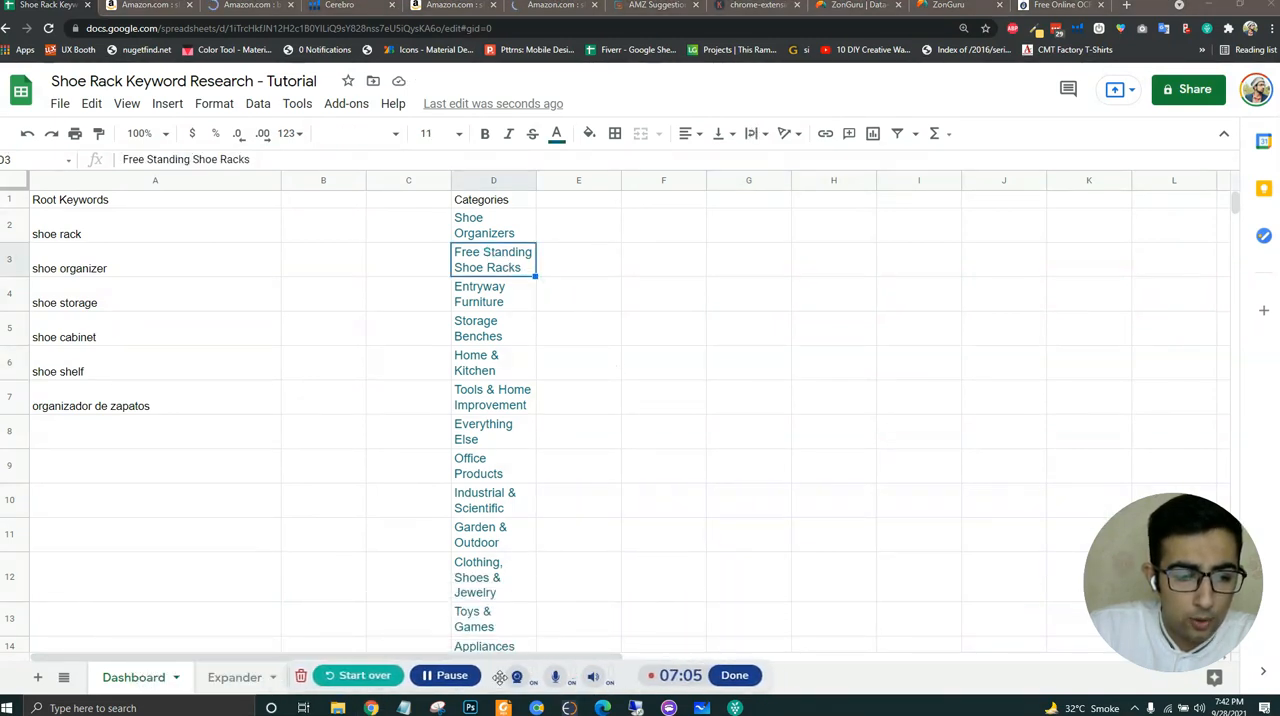
{"action": "left_click", "coordinate": [144, 14]}
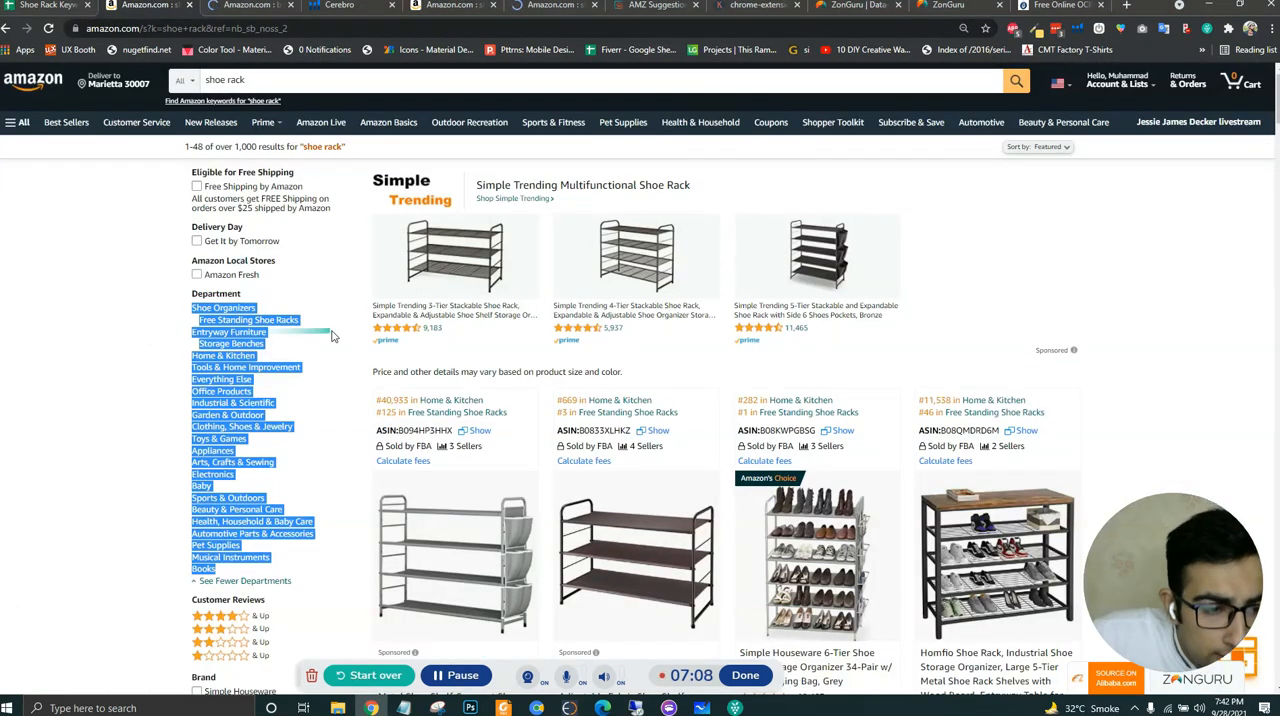
{"action": "left_click", "coordinate": [62, 322]}
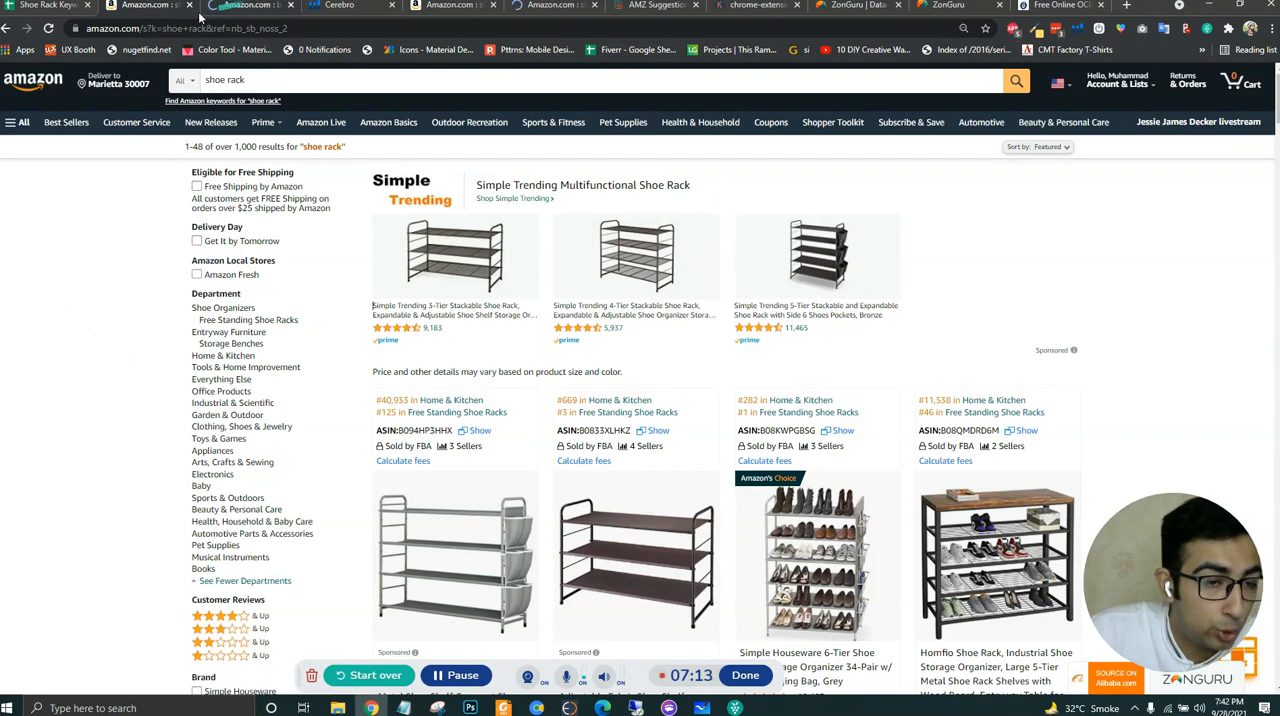
{"action": "left_click", "coordinate": [45, 6]}
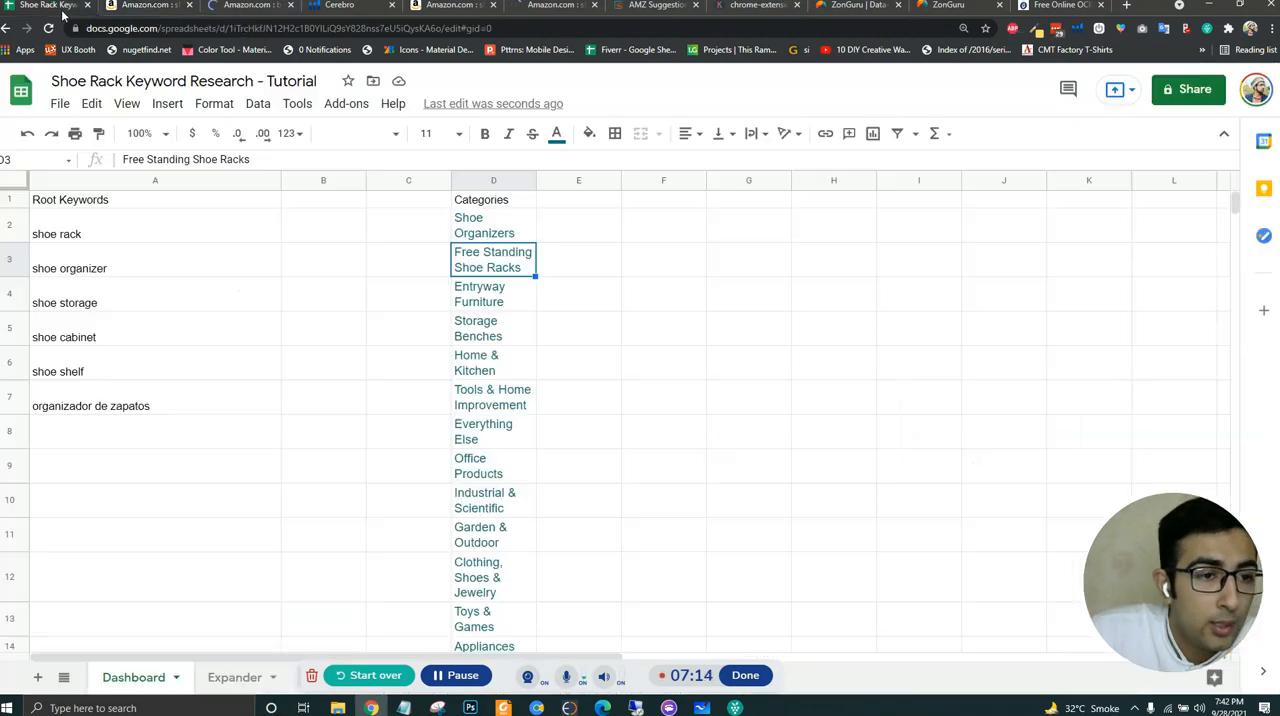
{"action": "left_click", "coordinate": [496, 234]}
{"action": "key", "text": "Delete"}
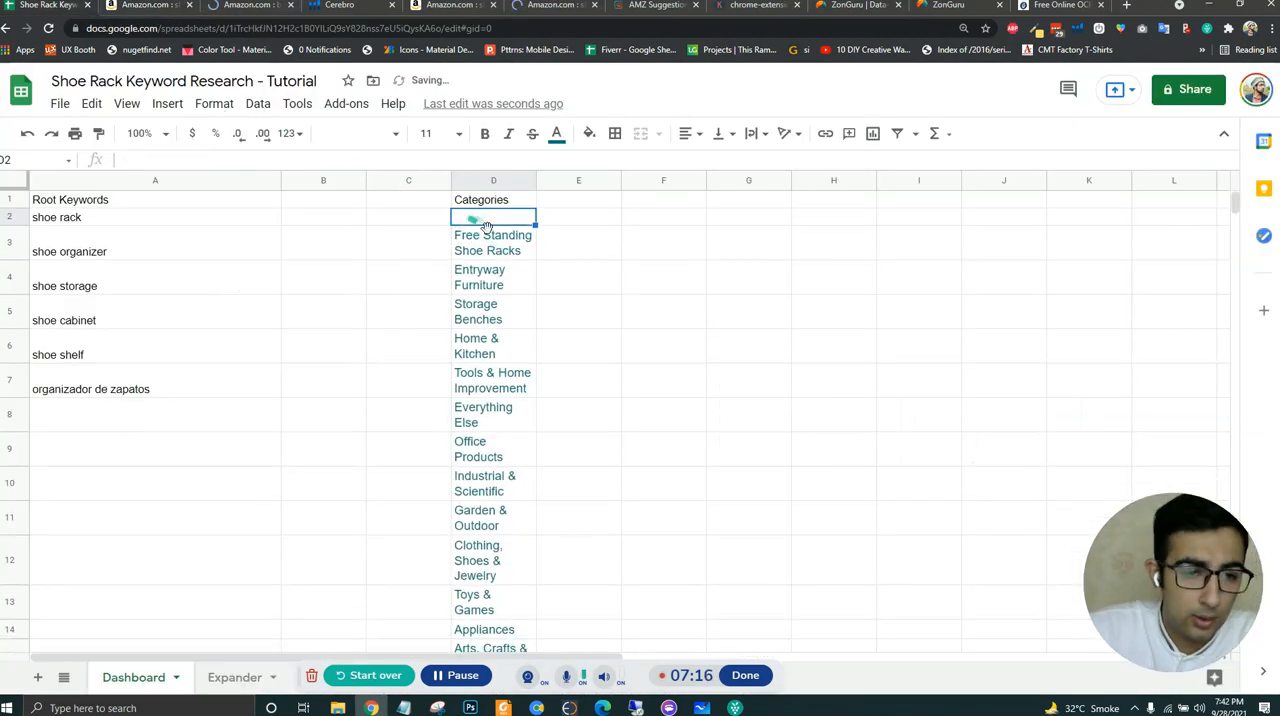
{"action": "left_click", "coordinate": [512, 256]}
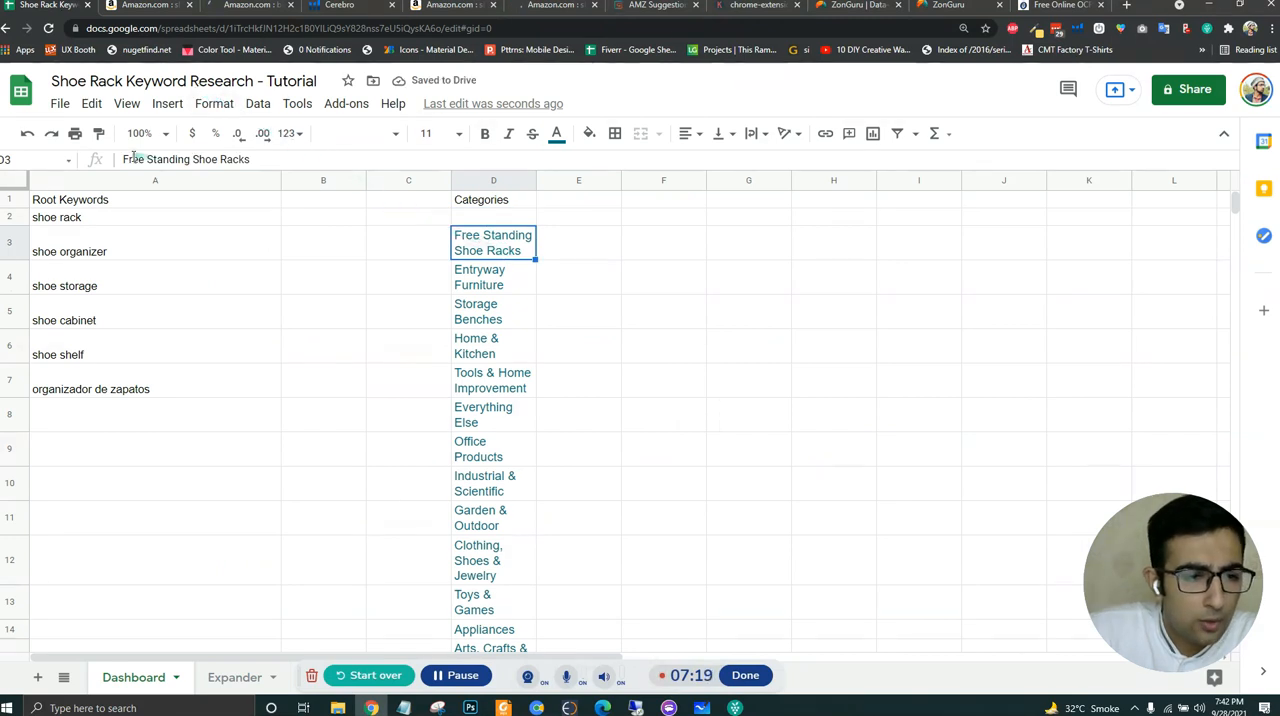
{"action": "left_click", "coordinate": [123, 159]}
{"action": "type", "text": "Shoe Organi"}
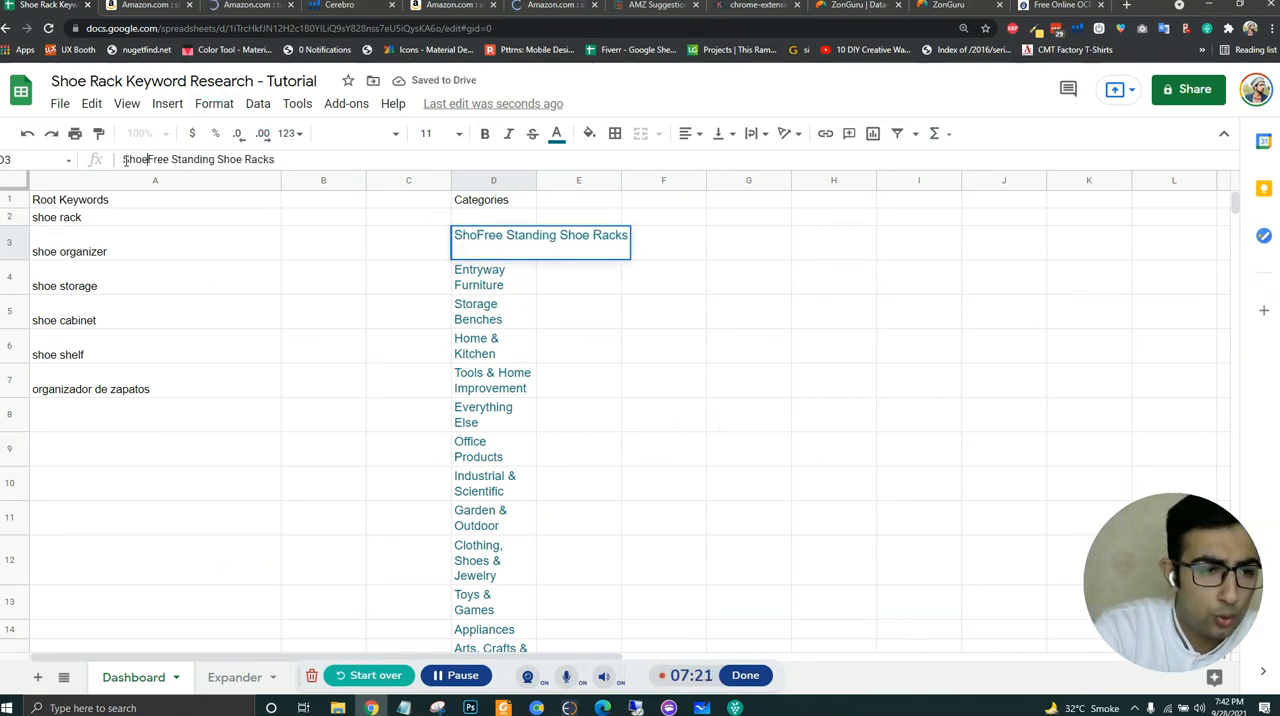
{"action": "type", "text": "zer ->"}
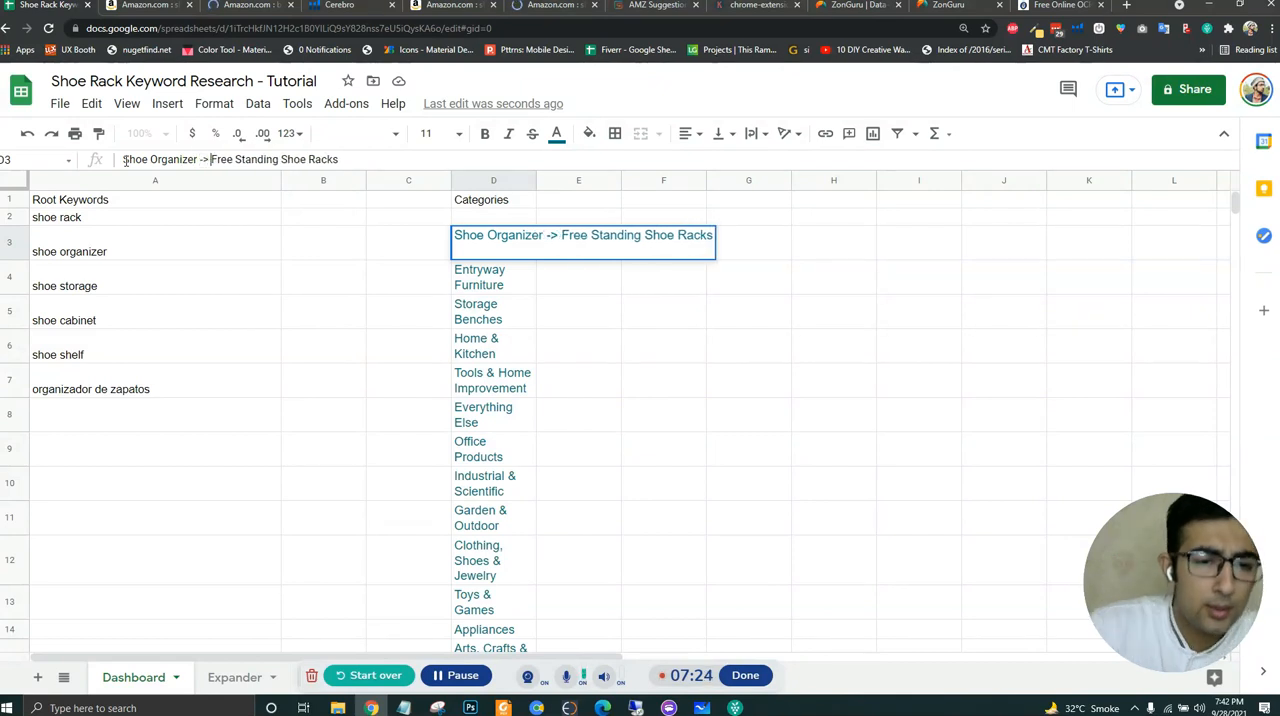
{"action": "key", "text": "Return"}
- Check the next department nesting on Amazon, then move "Entryway Furniture" out of D4 so D5 reads "Entryway Furniture -> Storage Benches"
{"action": "left_click", "coordinate": [137, 6]}
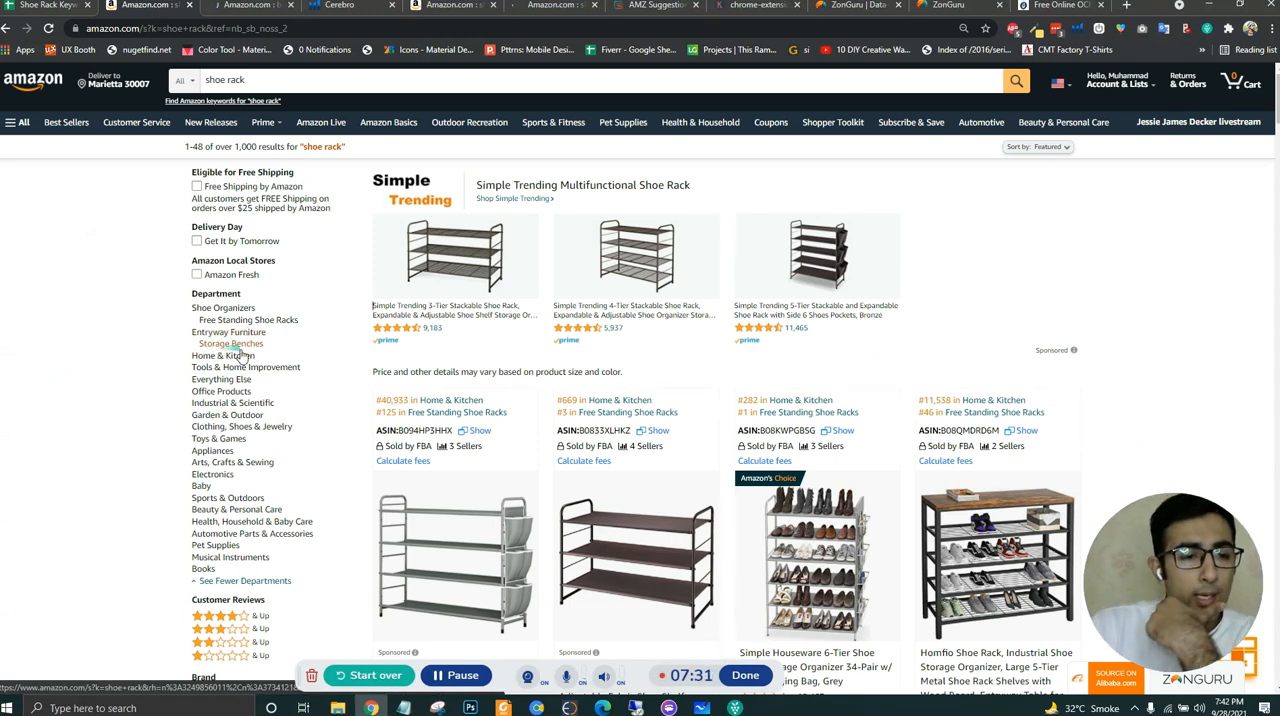
{"action": "left_click", "coordinate": [55, 5]}
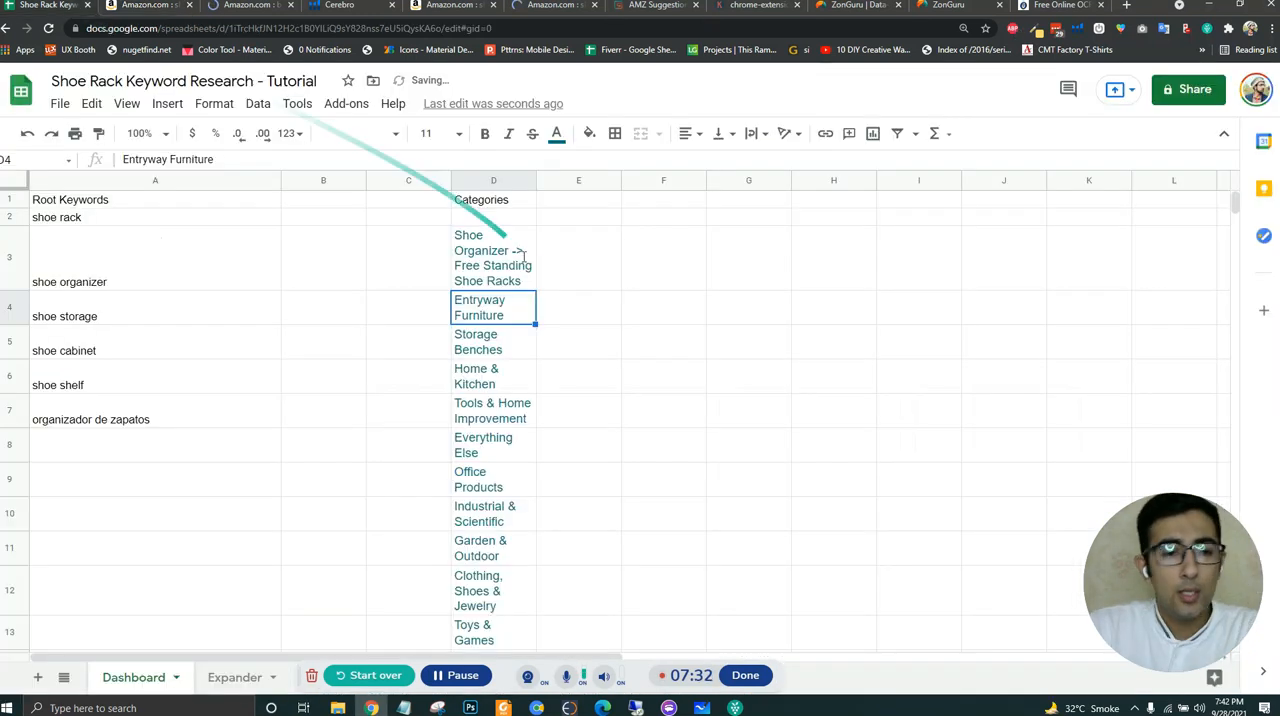
{"action": "double_click", "coordinate": [499, 314]}
{"action": "key", "text": "ctrl+a"}
{"action": "key", "text": "ctrl+c"}
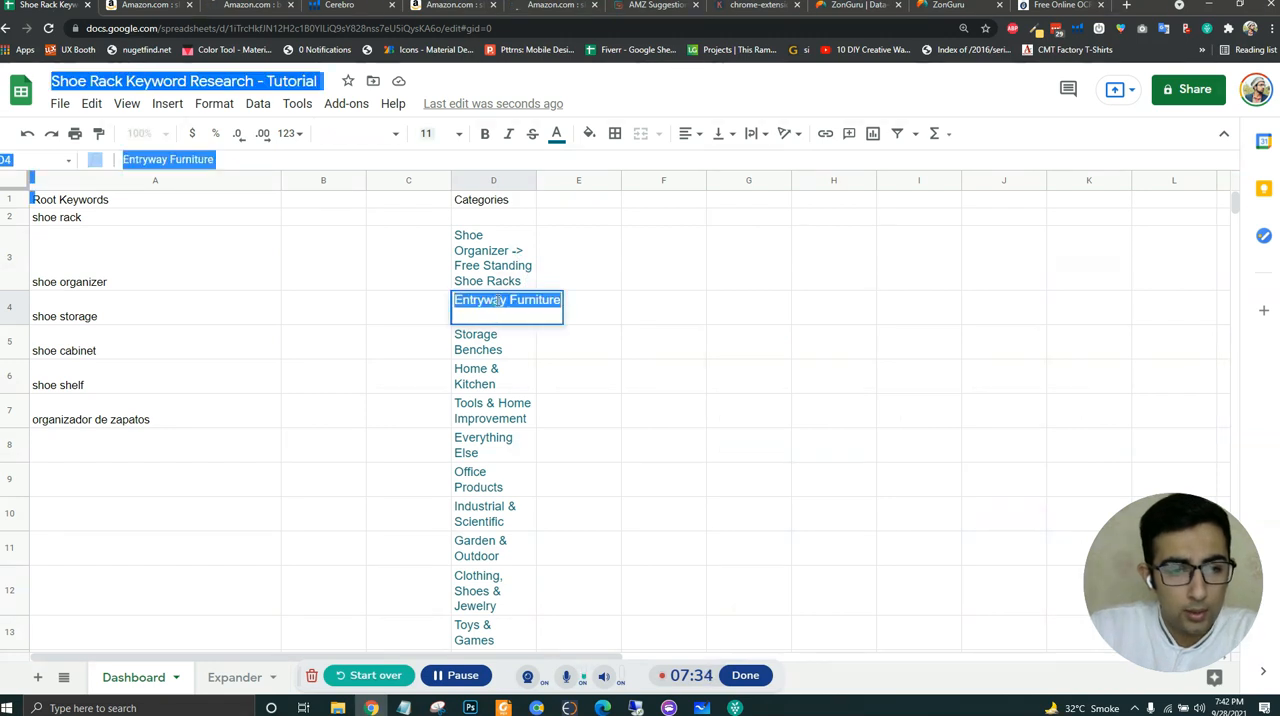
{"action": "key", "text": "BackSpace"}
{"action": "key", "text": "Return"}
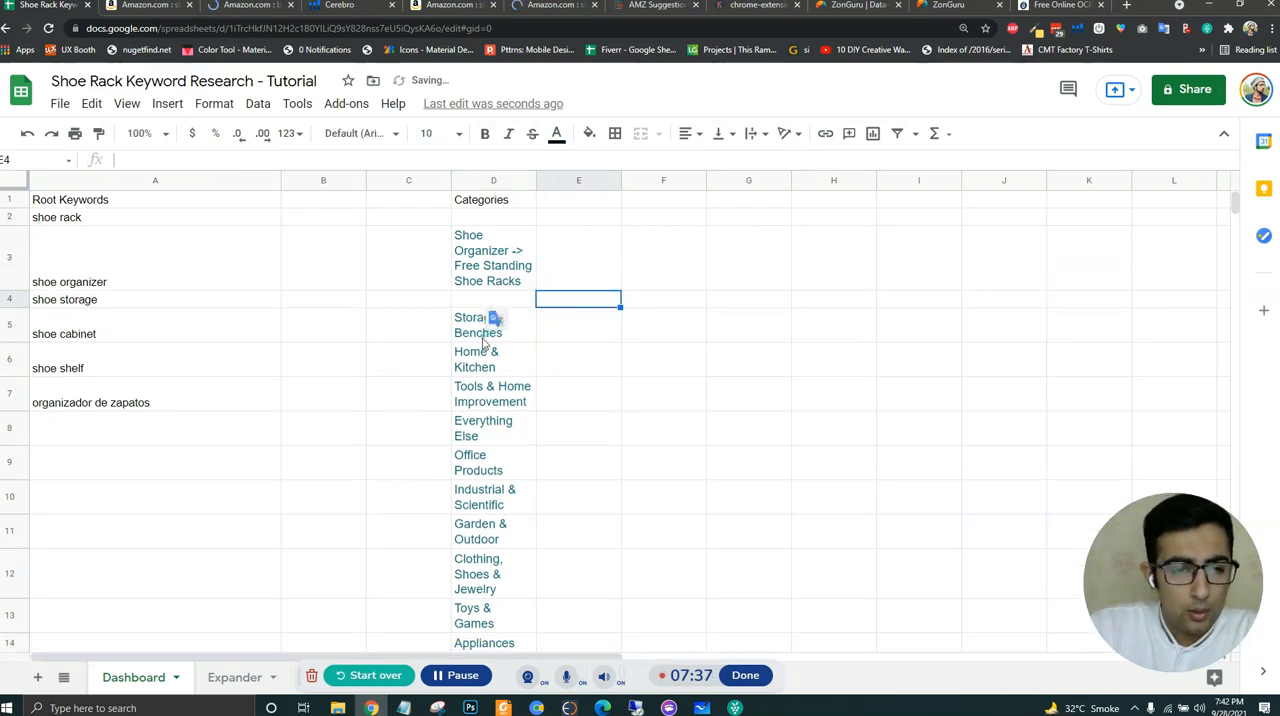
{"action": "left_click", "coordinate": [125, 159]}
{"action": "key", "text": "ctrl+v"}
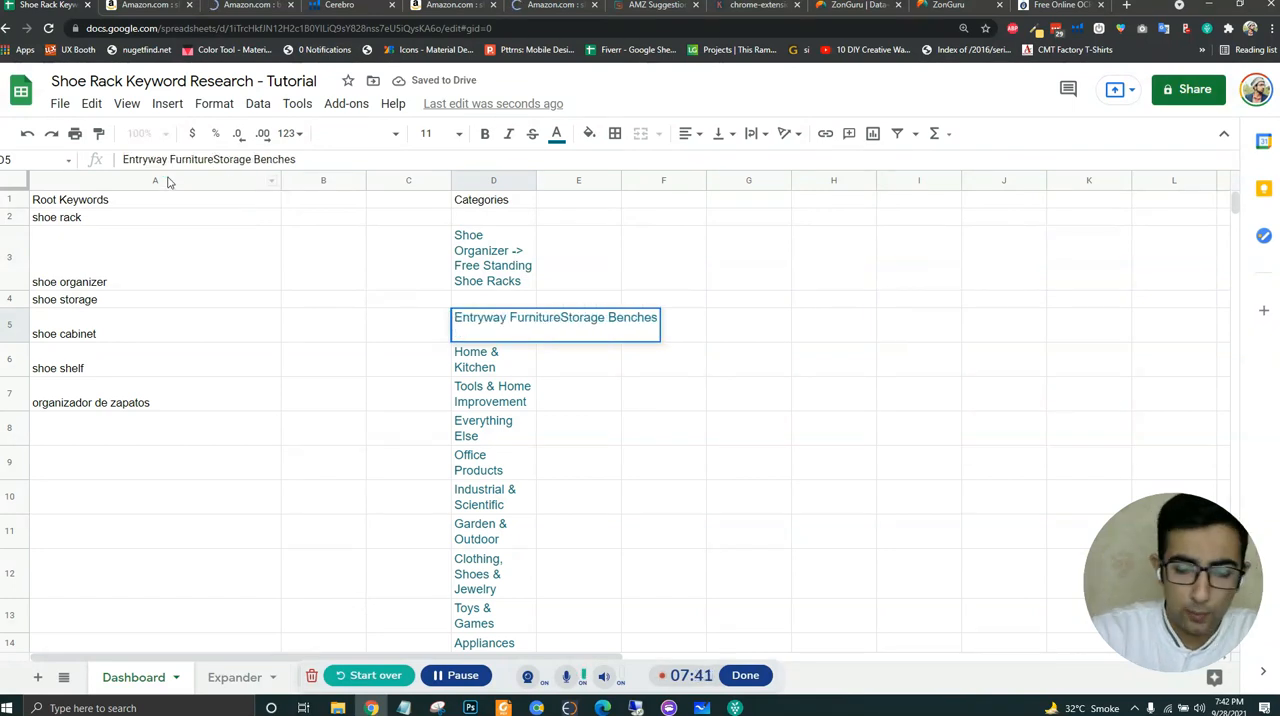
{"action": "type", "text": "->"}
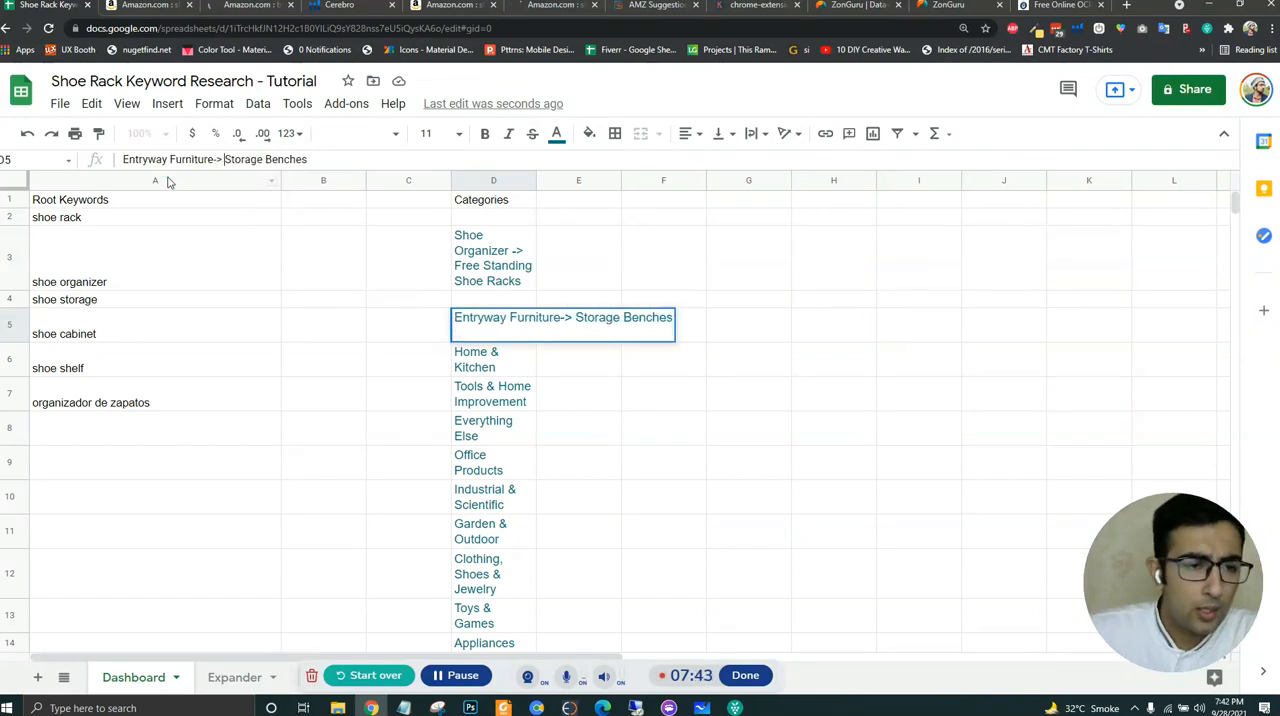
{"action": "left_click", "coordinate": [216, 159]}
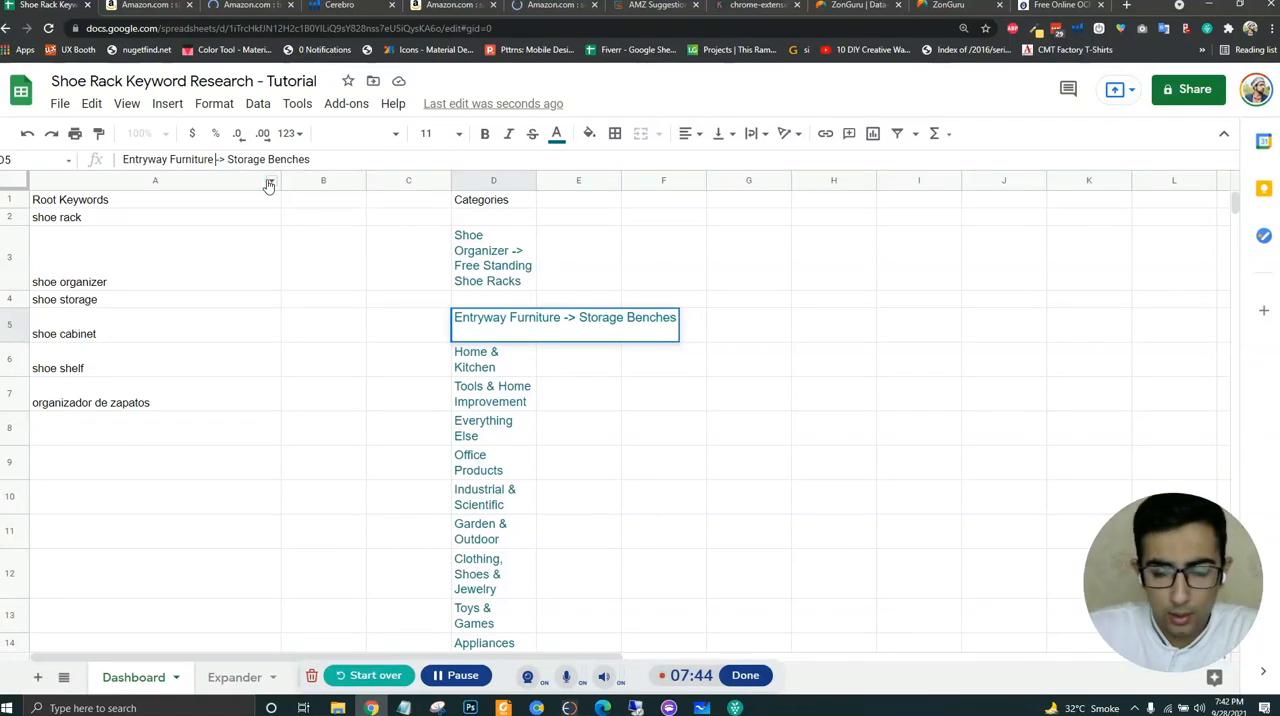
{"action": "key", "text": "Return"}
- Move the category list in D5:D24 up one row so it starts in D4
{"action": "left_click", "coordinate": [503, 338]}
{"action": "key", "text": "ctrl+shift+Down"}
{"action": "key", "text": "ctrl+c"}
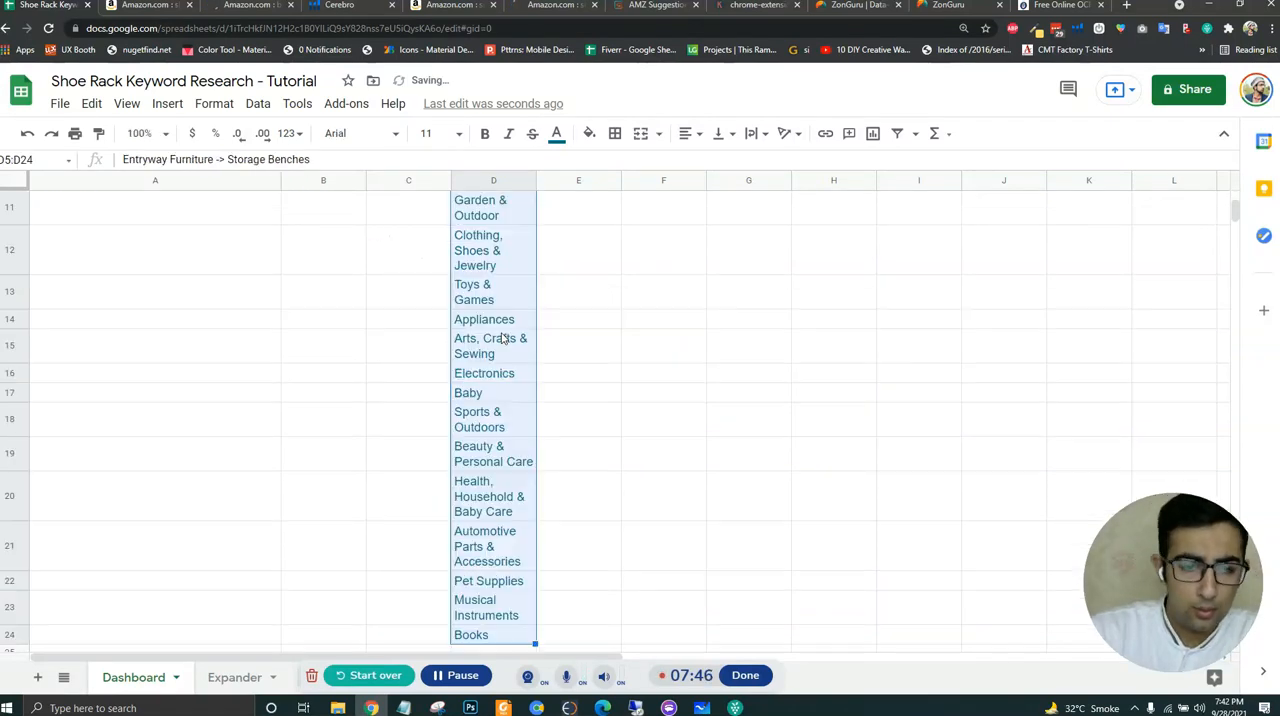
{"action": "scroll", "coordinate": [503, 341], "scroll_direction": "up", "scroll_amount": 5}
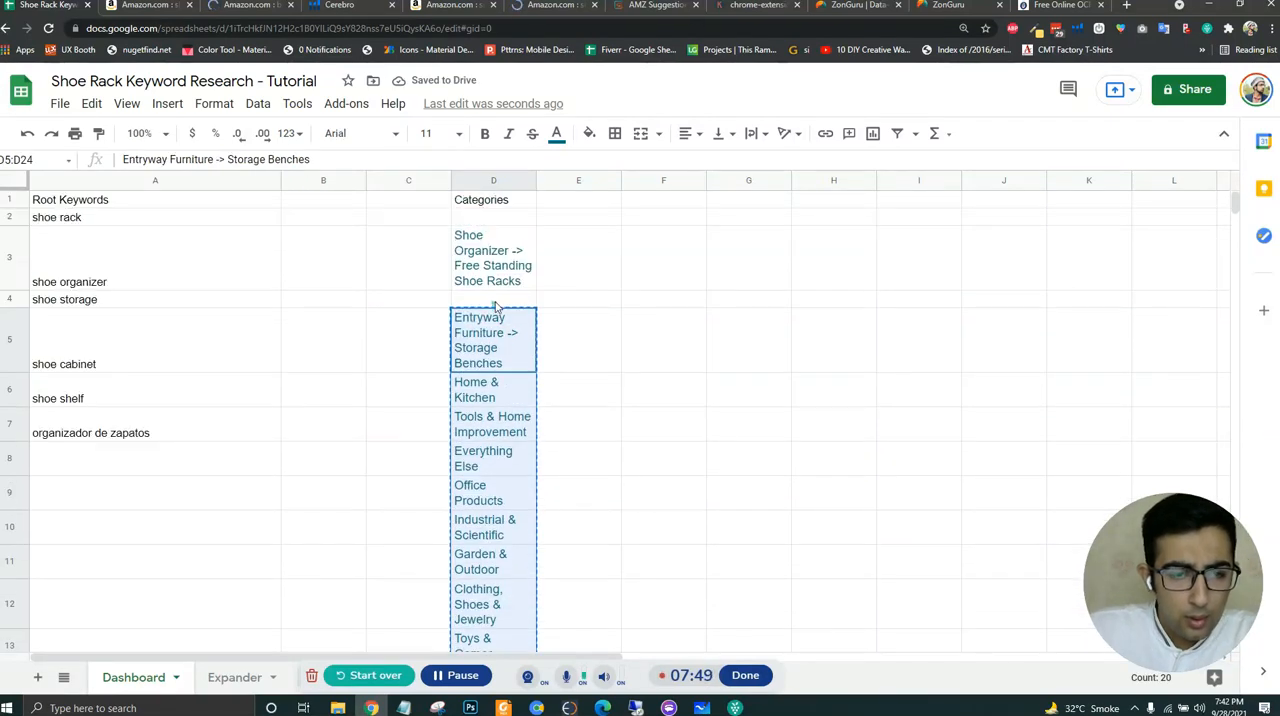
{"action": "left_click", "coordinate": [497, 299]}
{"action": "key", "text": "ctrl+v"}
{"action": "left_click", "coordinate": [573, 320]}
- Widen column D so every category name fits on one line, and look over the list down to "Books"
{"action": "left_click", "coordinate": [506, 274]}
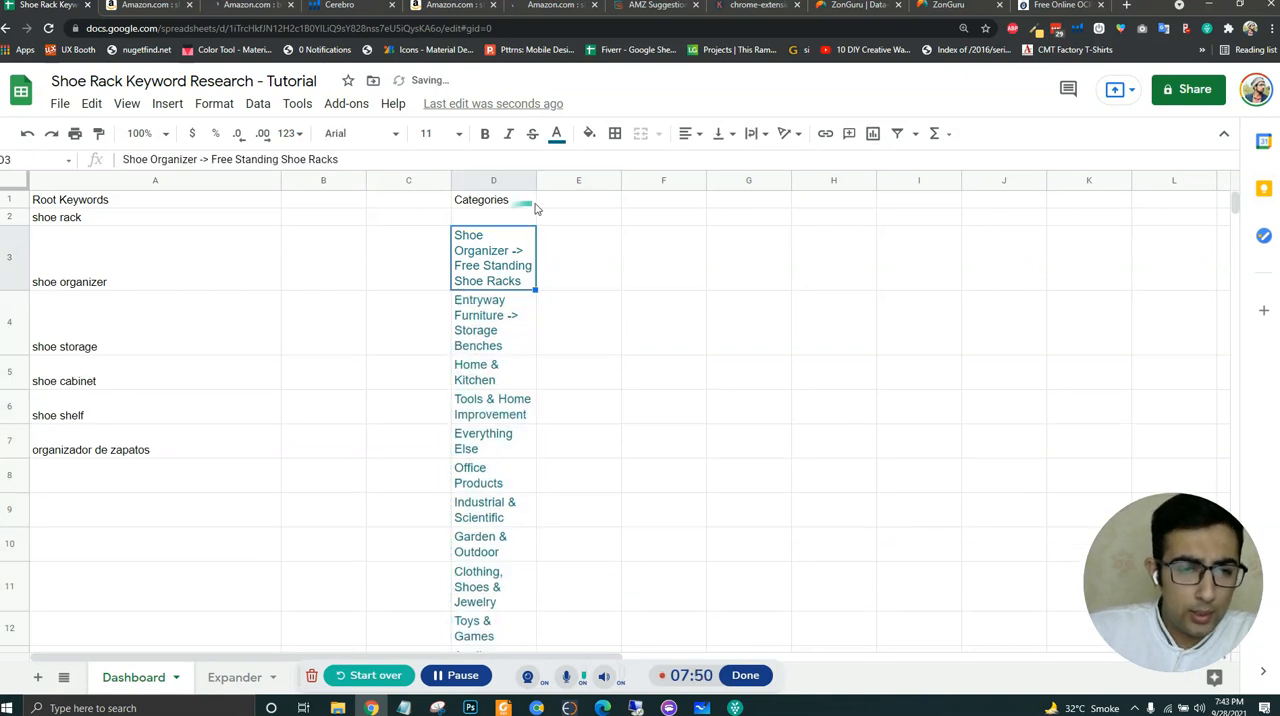
{"action": "left_click_drag", "start_coordinate": [536, 180], "coordinate": [846, 180]}
{"action": "left_click", "coordinate": [650, 332]}
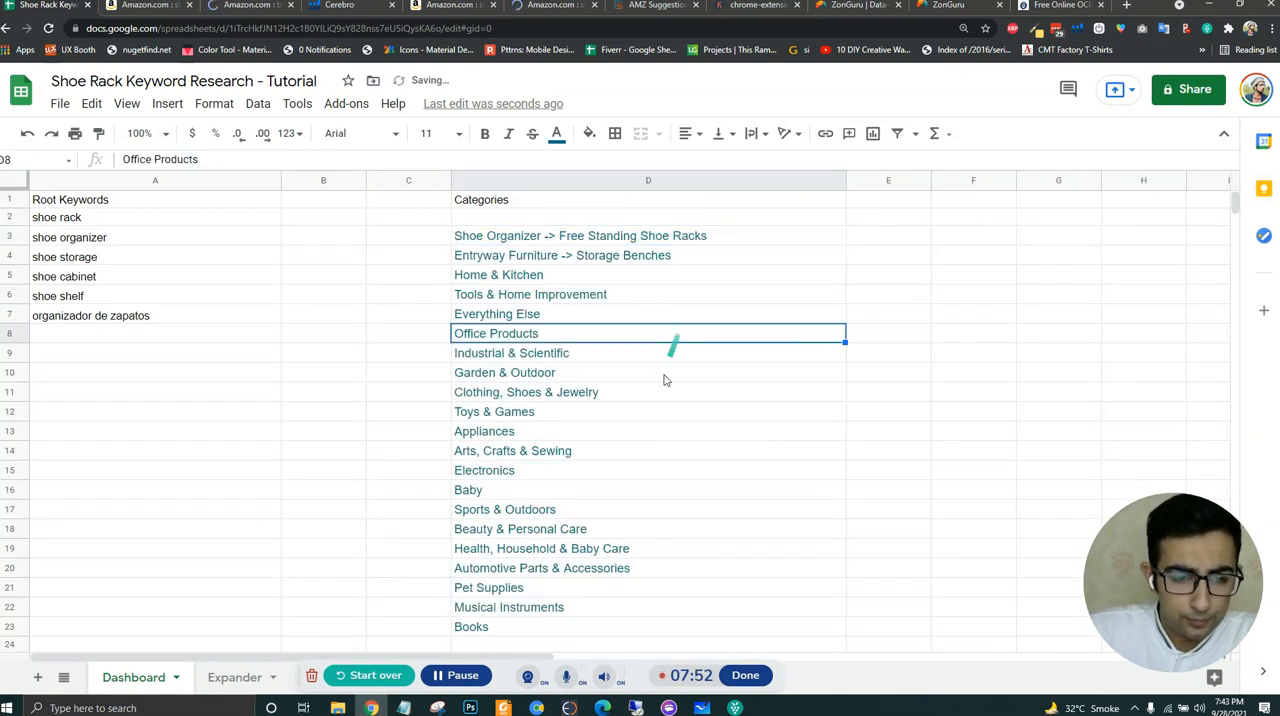
{"action": "scroll", "coordinate": [652, 425], "scroll_direction": "down", "scroll_amount": 2}
{"action": "left_click", "coordinate": [551, 494]}
{"action": "scroll", "coordinate": [634, 405], "scroll_direction": "up", "scroll_amount": 2}
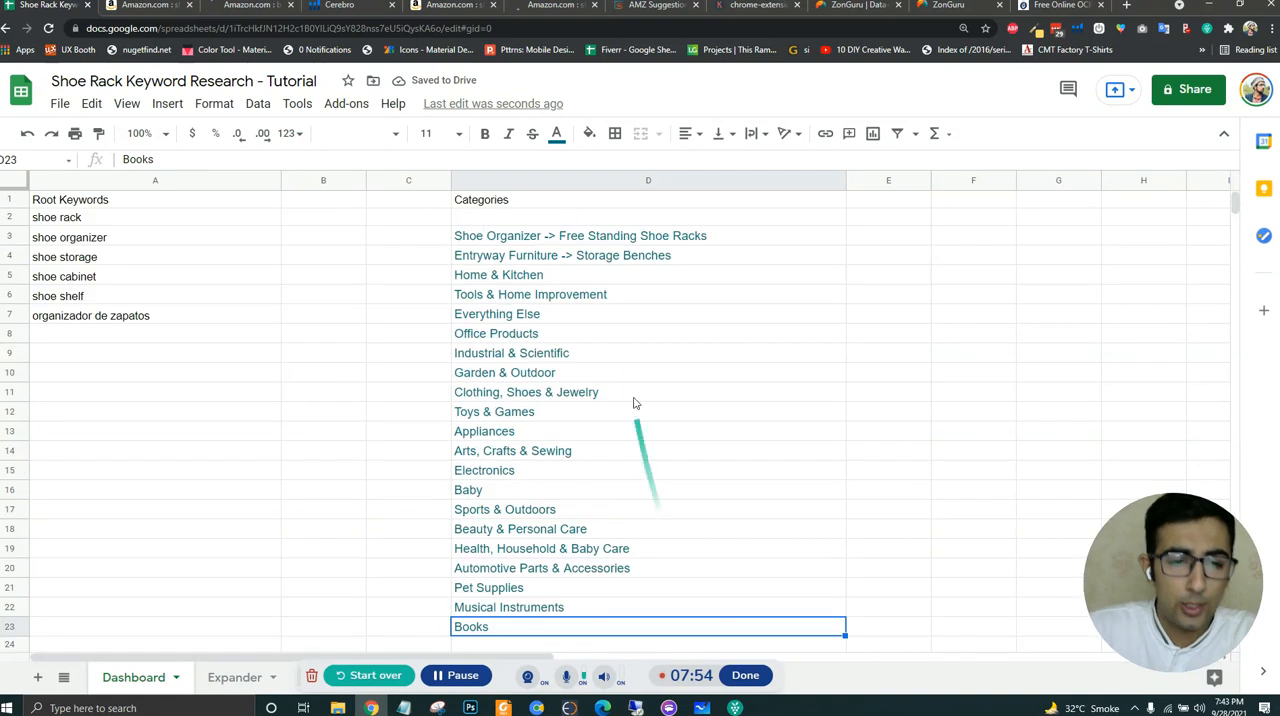
- Enter 1 in C3 beside the first category and fill it down to C23
{"action": "left_click", "coordinate": [421, 250]}
{"action": "left_click", "coordinate": [421, 243]}
{"action": "type", "text": "1"}
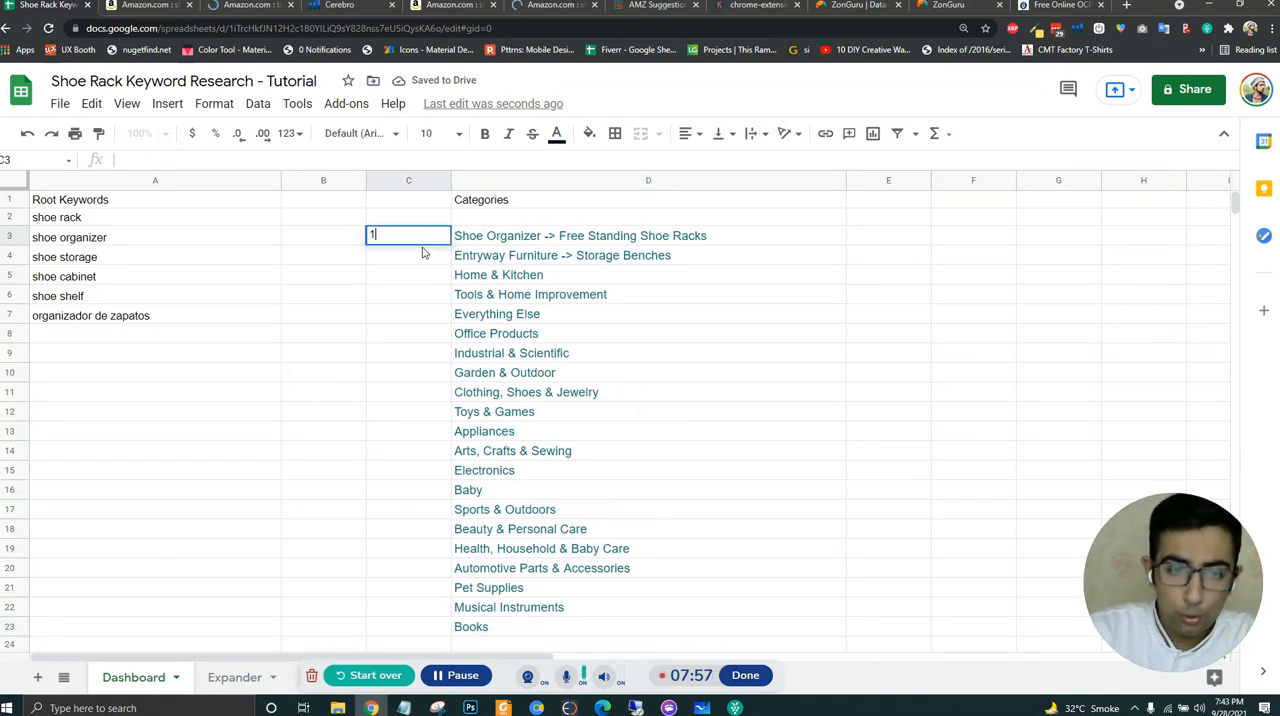
{"action": "key", "text": "Return"}
{"action": "left_click", "coordinate": [438, 240]}
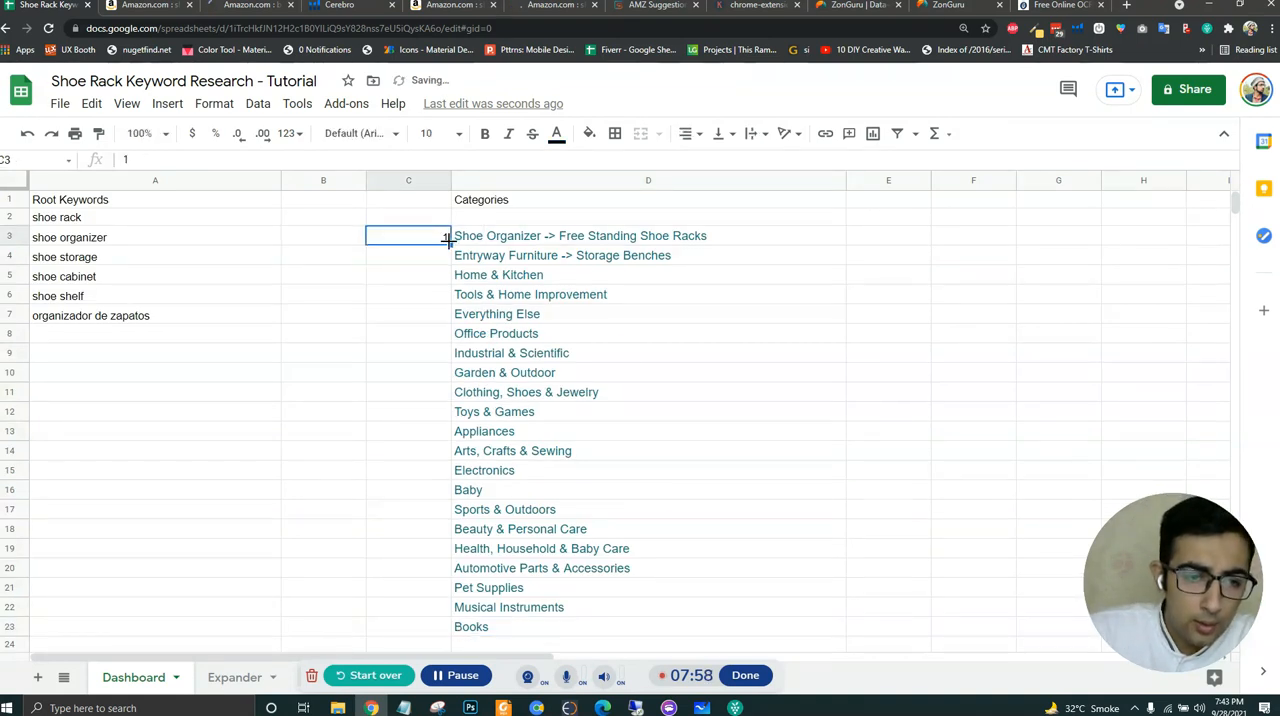
{"action": "left_click_drag", "start_coordinate": [450, 245], "coordinate": [434, 612]}
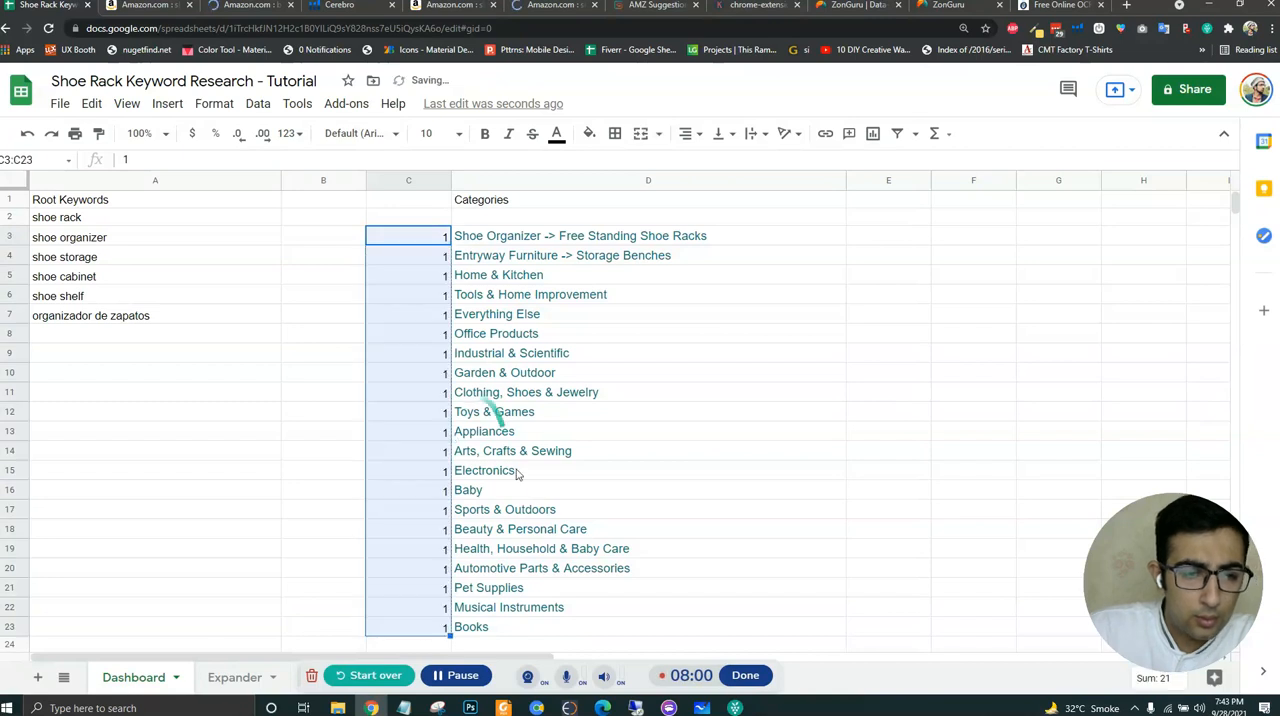
- Set C4 to 2 and number the categories sequentially from 1 to 21 in C3:C23
{"action": "left_click", "coordinate": [428, 240]}
{"action": "left_click", "coordinate": [430, 256]}
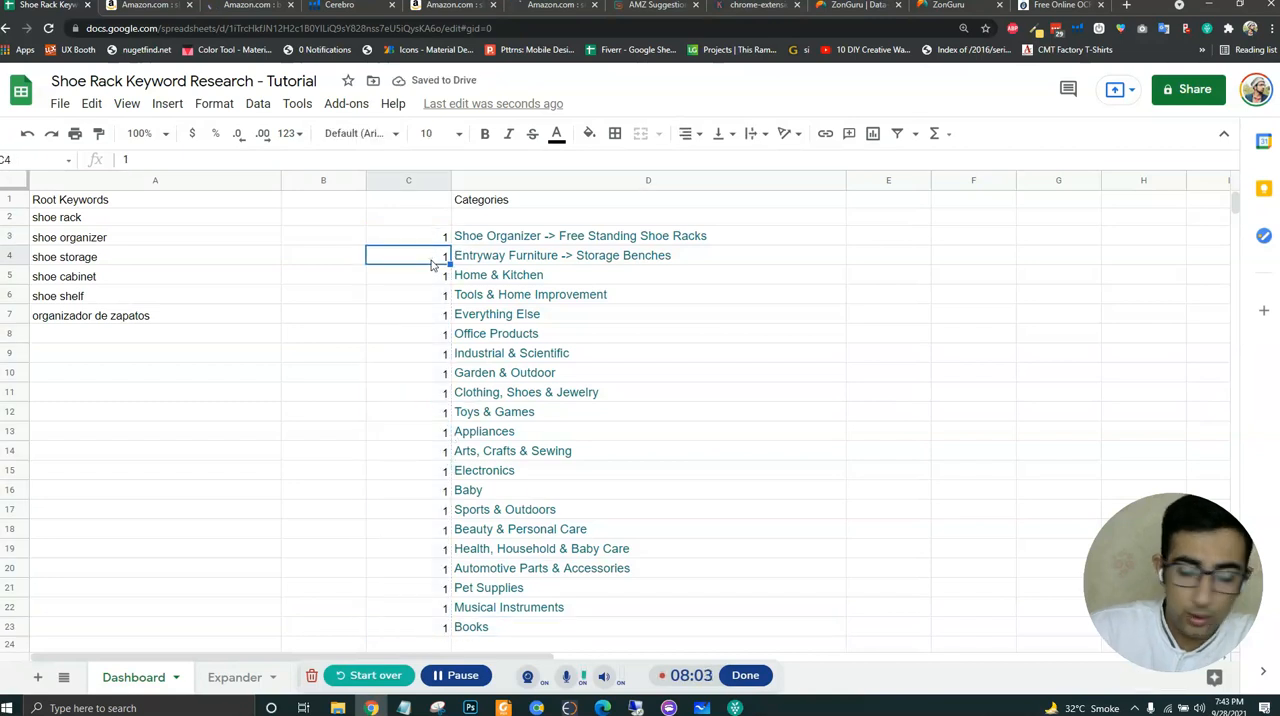
{"action": "type", "text": "2"}
{"action": "key", "text": "Return"}
{"action": "left_click_drag", "start_coordinate": [428, 242], "coordinate": [565, 625]}
{"action": "left_click", "coordinate": [480, 432]}
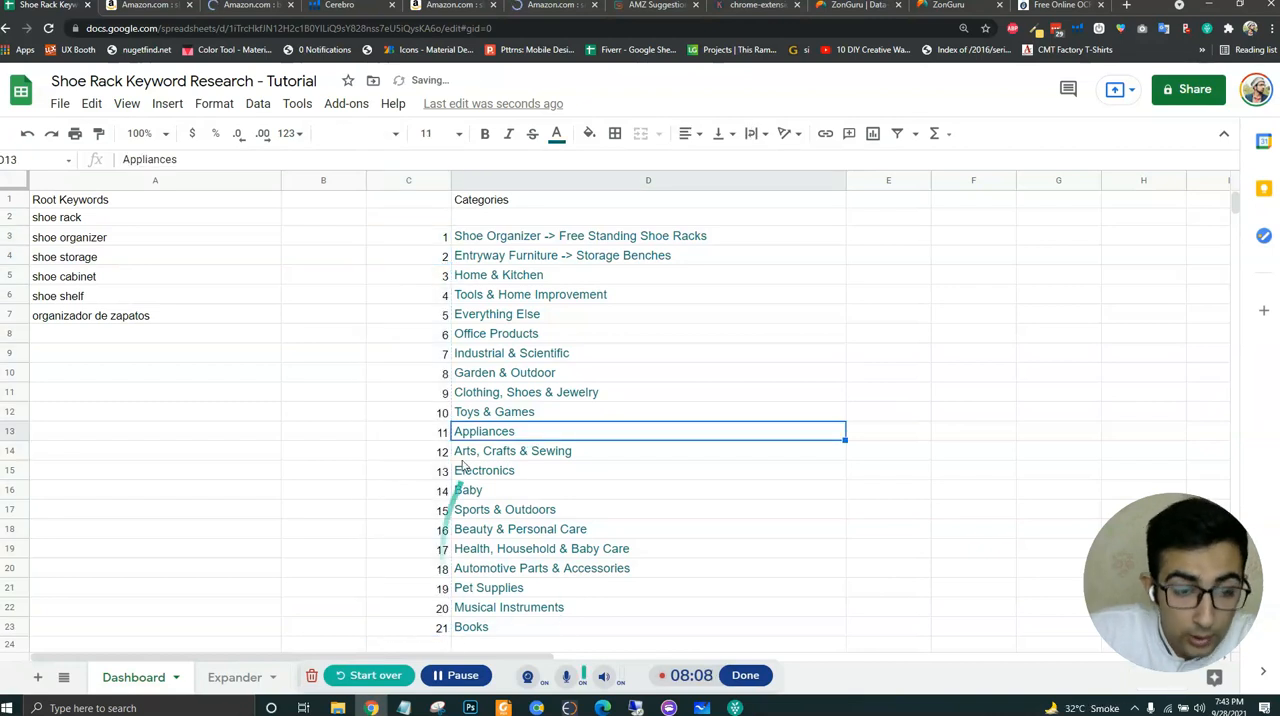
- Clear the Books, Musical Instruments and Pet Supplies categories together with their numbers in column C
{"action": "left_click", "coordinate": [440, 628]}
{"action": "left_click", "coordinate": [494, 630], "text": "shift"}
{"action": "key", "text": "Delete"}
{"action": "left_click", "coordinate": [441, 610]}
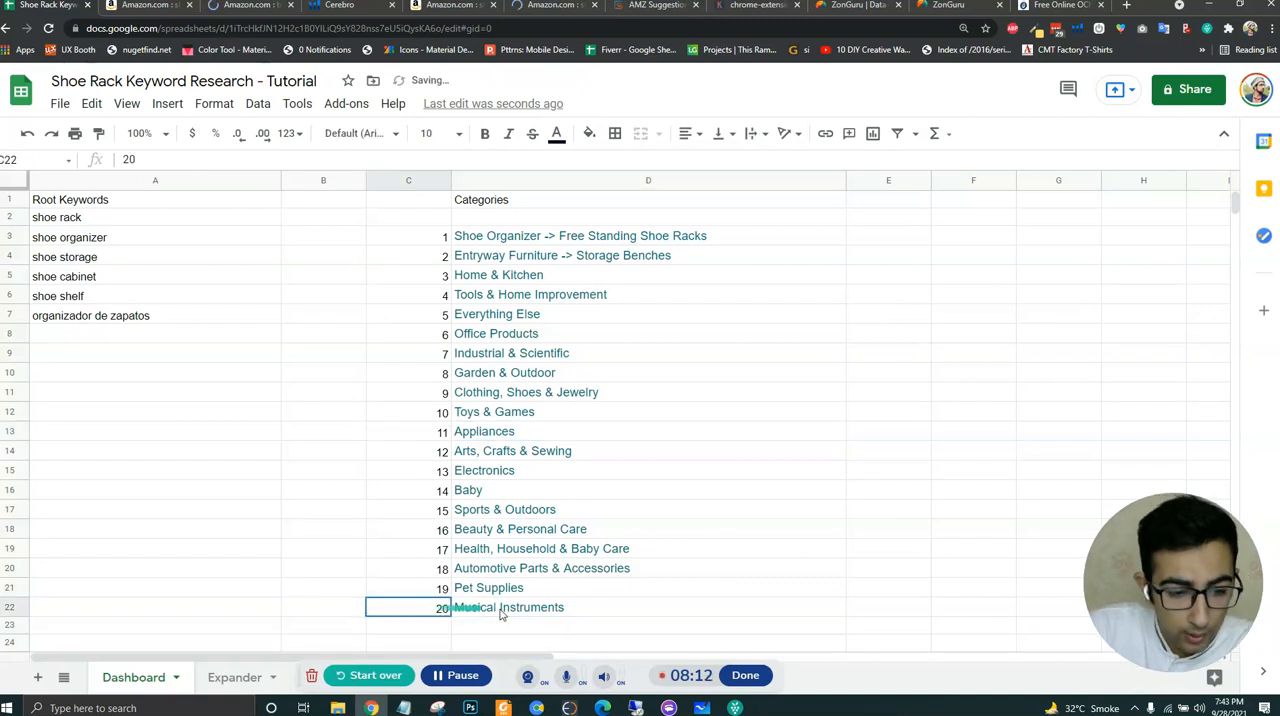
{"action": "left_click", "coordinate": [505, 614], "text": "shift"}
{"action": "key", "text": "Delete"}
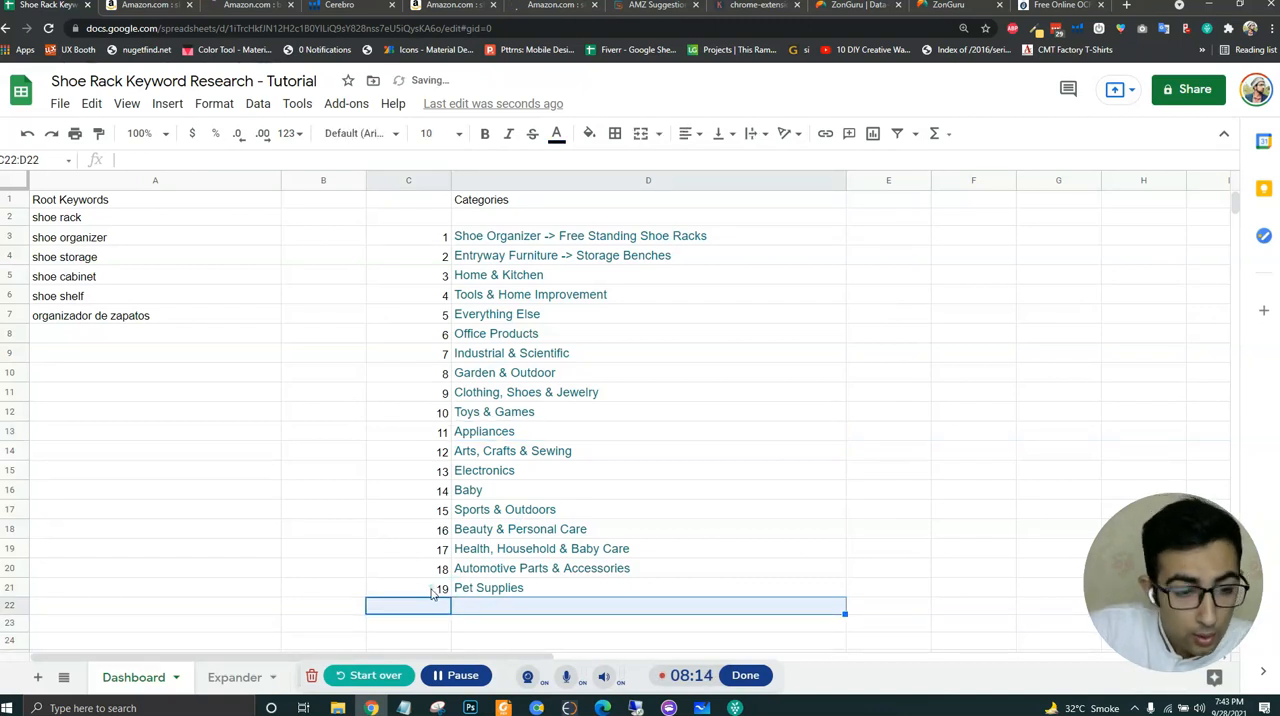
{"action": "left_click", "coordinate": [432, 590]}
{"action": "left_click", "coordinate": [492, 586], "text": "shift"}
{"action": "key", "text": "Delete"}
- Clear the Health, Household & Baby Care and Beauty & Personal Care categories together with their numbers
{"action": "left_click", "coordinate": [421, 552]}
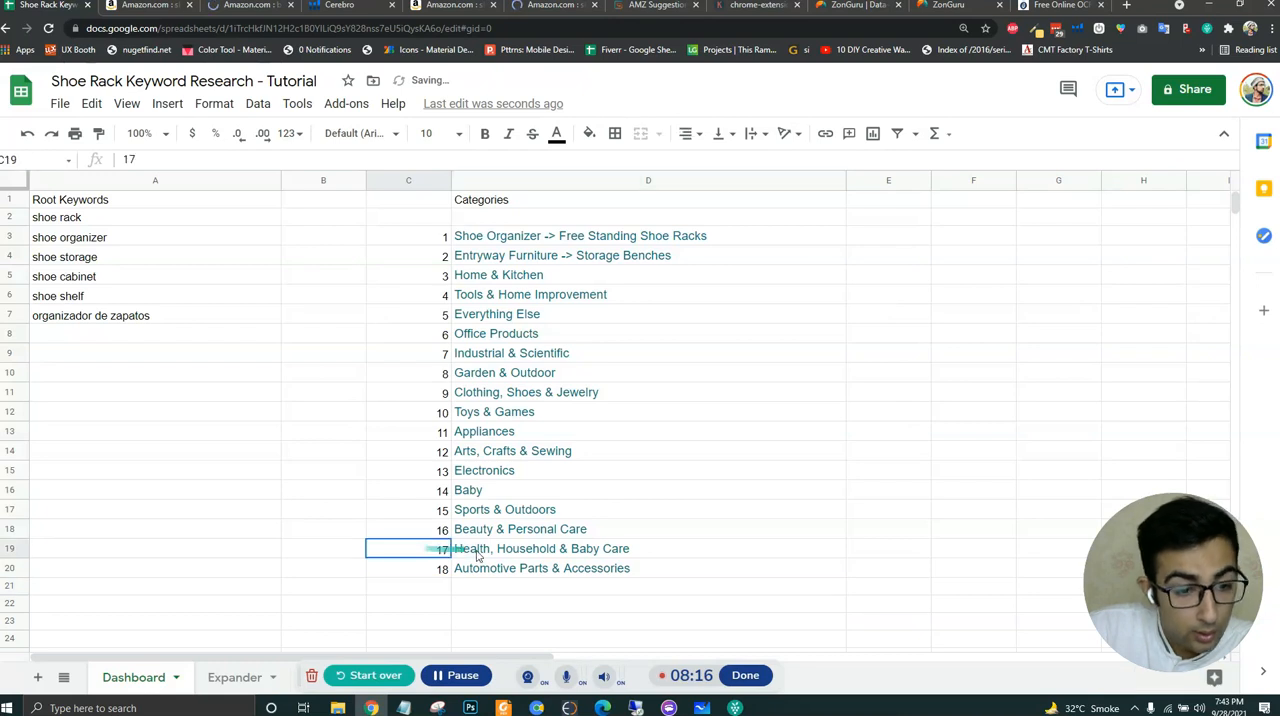
{"action": "left_click", "coordinate": [481, 556], "text": "shift"}
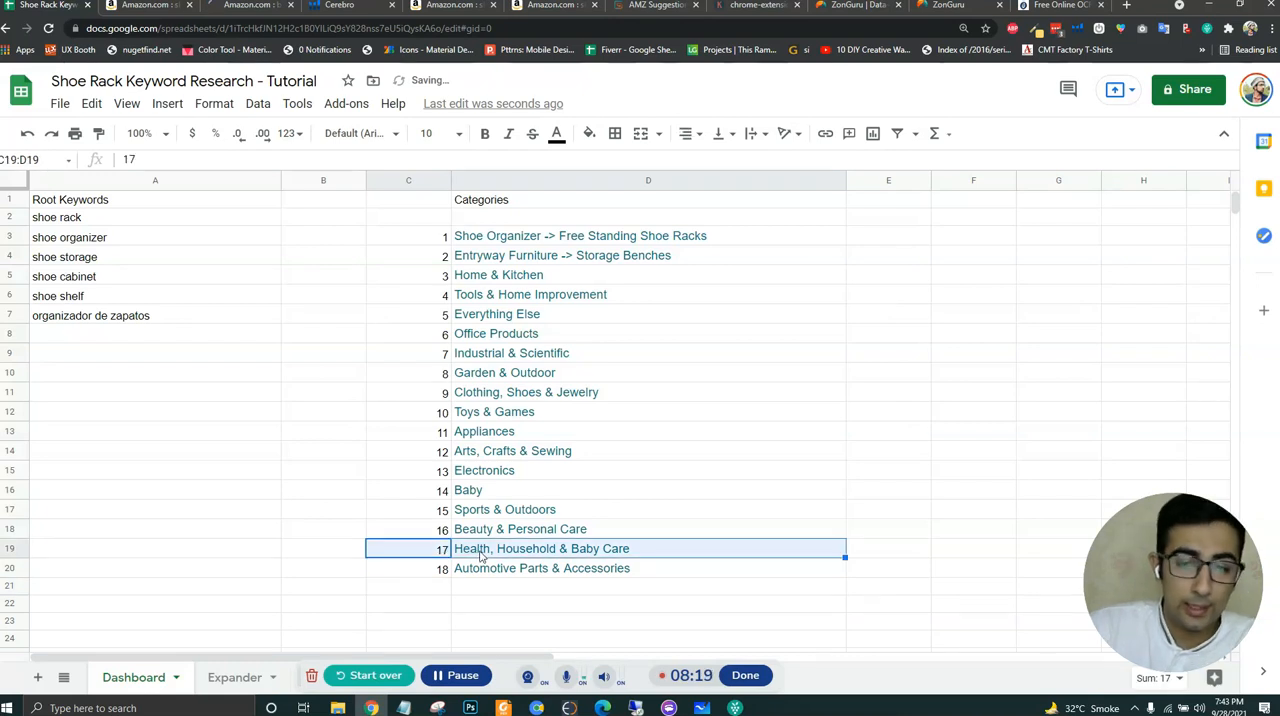
{"action": "key", "text": "Delete"}
{"action": "left_click", "coordinate": [440, 529]}
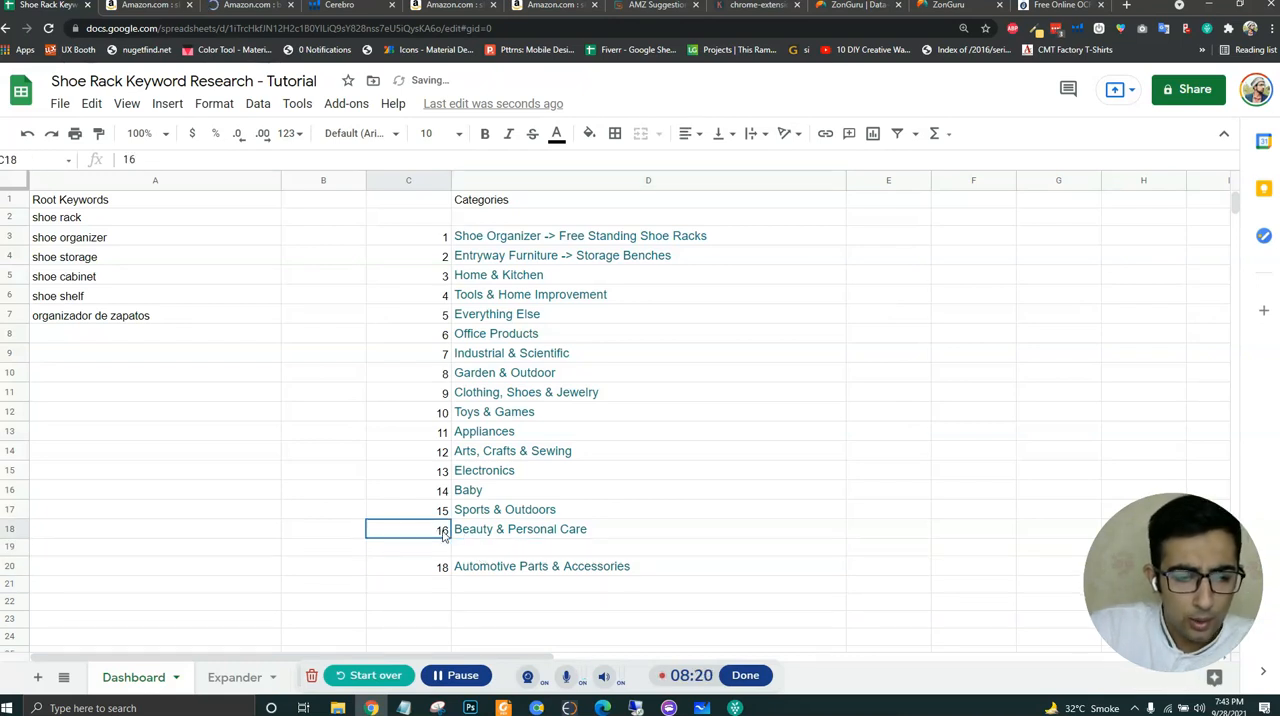
{"action": "left_click", "coordinate": [456, 530], "text": "shift"}
{"action": "key", "text": "Delete"}
{"action": "left_click", "coordinate": [427, 566]}
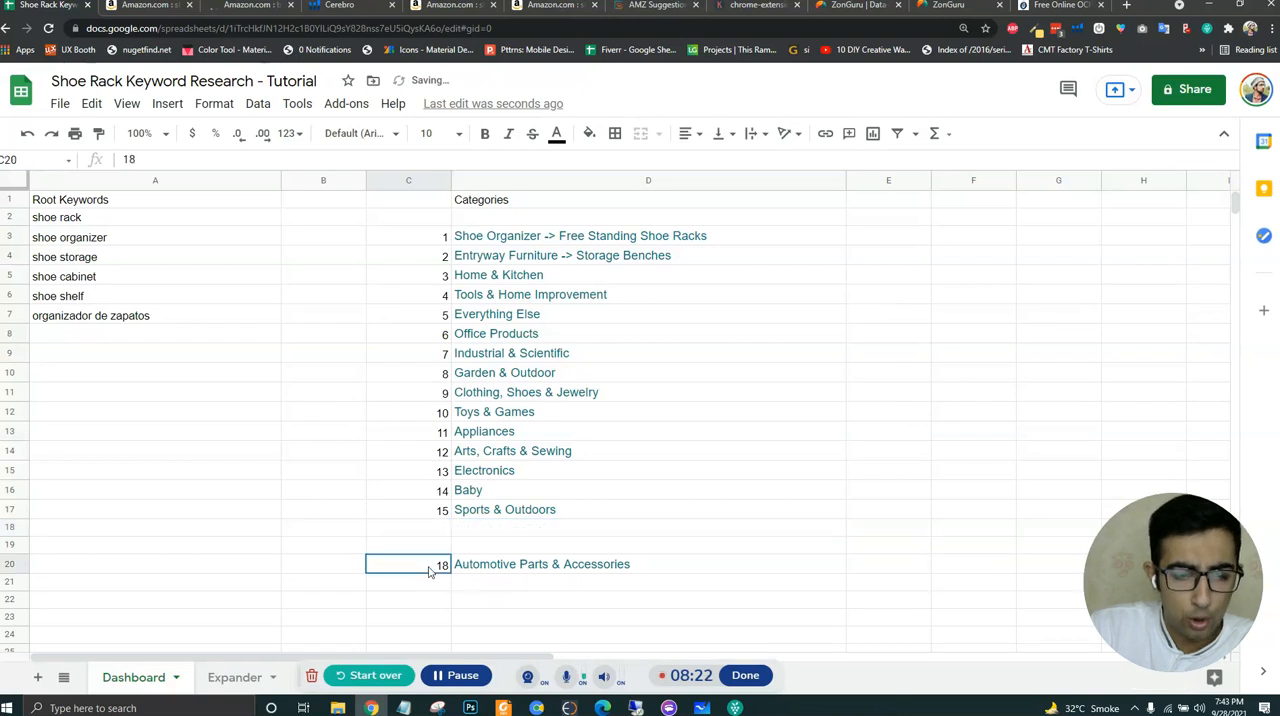
{"action": "left_click", "coordinate": [470, 566], "text": "shift"}
{"action": "left_click", "coordinate": [498, 587]}
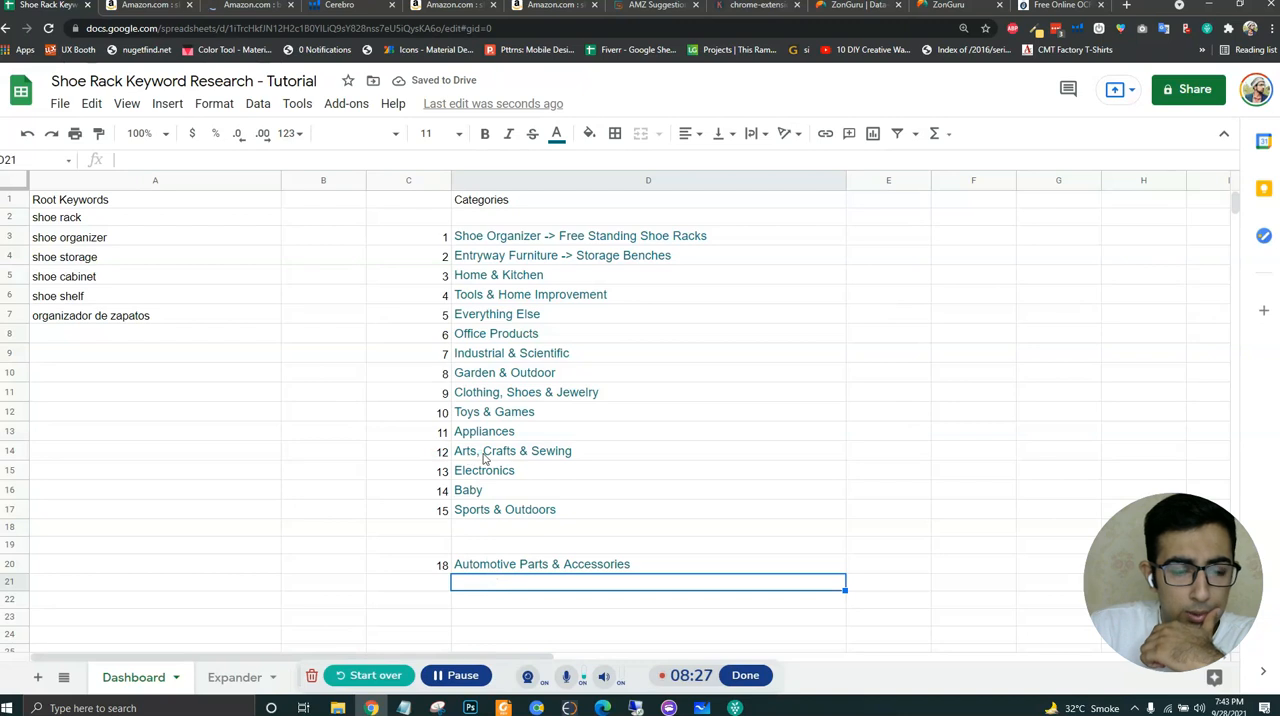
- Clear the Arts, Crafts & Sewing and Toys & Games categories together with their numbers
{"action": "left_click", "coordinate": [440, 455]}
{"action": "left_click", "coordinate": [470, 452], "text": "shift"}
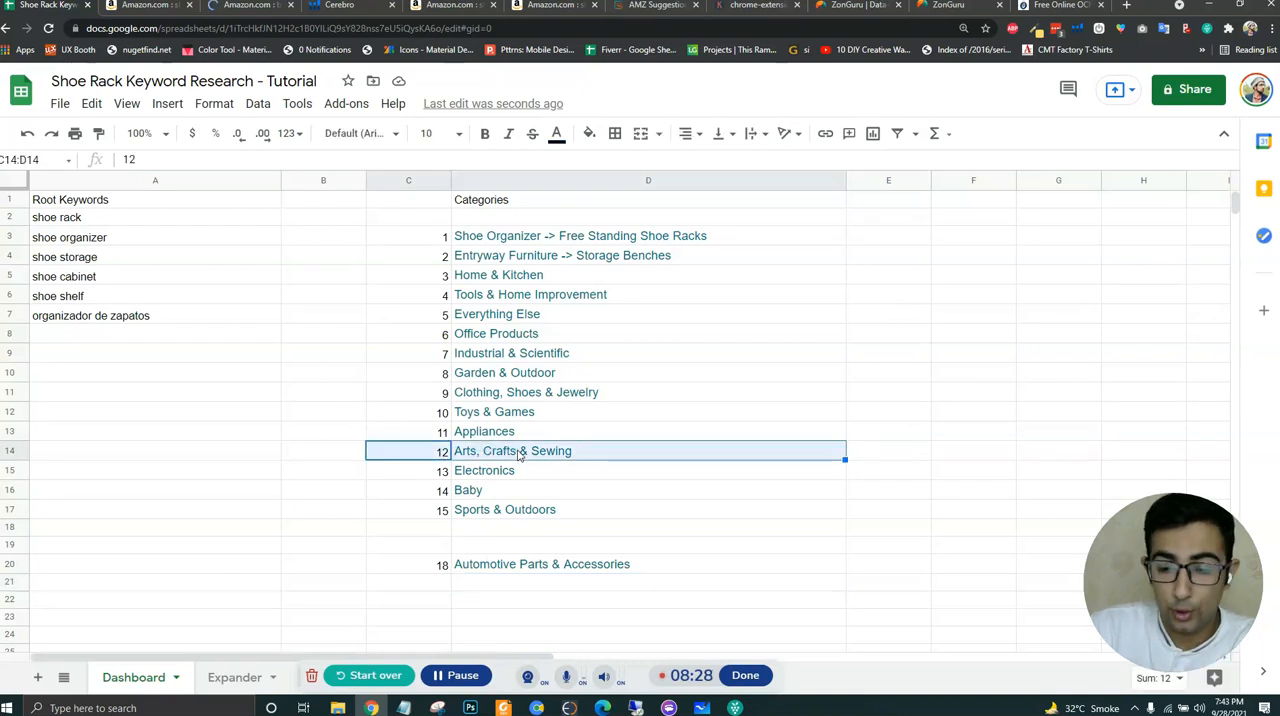
{"action": "key", "text": "Delete"}
{"action": "left_click", "coordinate": [440, 416]}
{"action": "left_click", "coordinate": [480, 416], "text": "shift"}
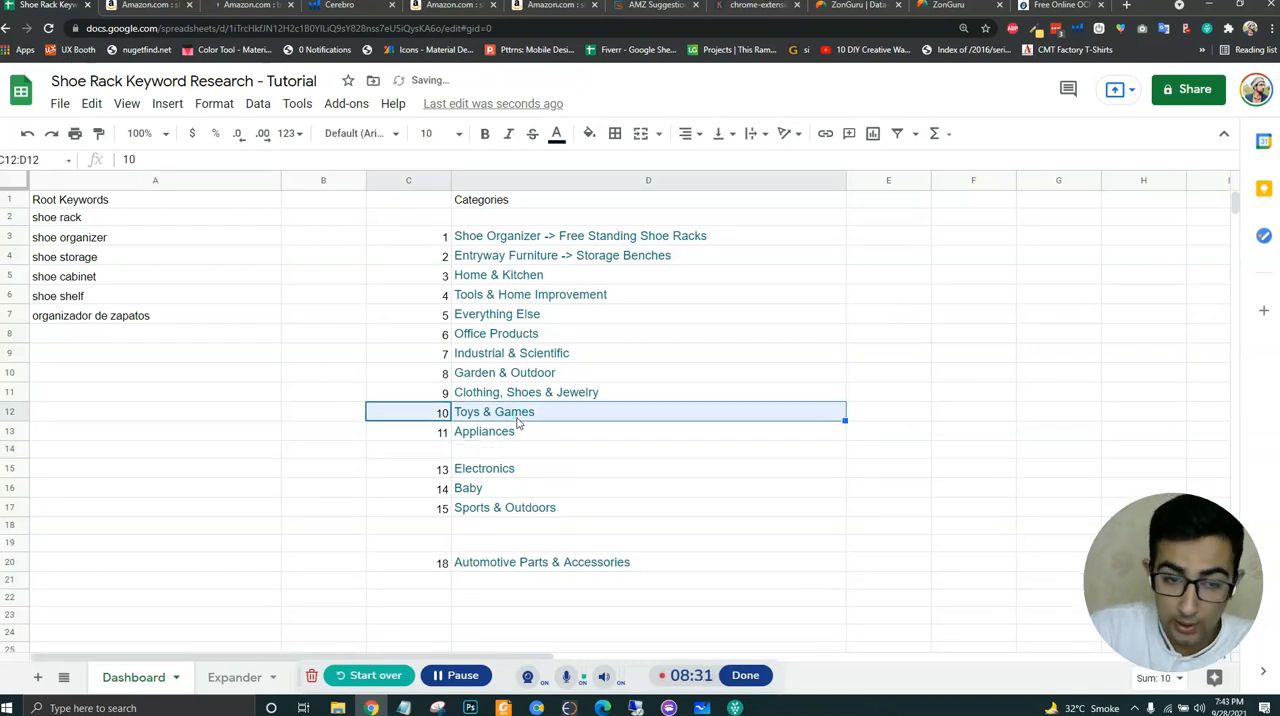
{"action": "key", "text": "Delete"}
- Clear the Clothing, Shoes & Jewelry category with its number and move Appliances up to D11
{"action": "left_click", "coordinate": [430, 394]}
{"action": "left_click", "coordinate": [515, 396], "text": "shift"}
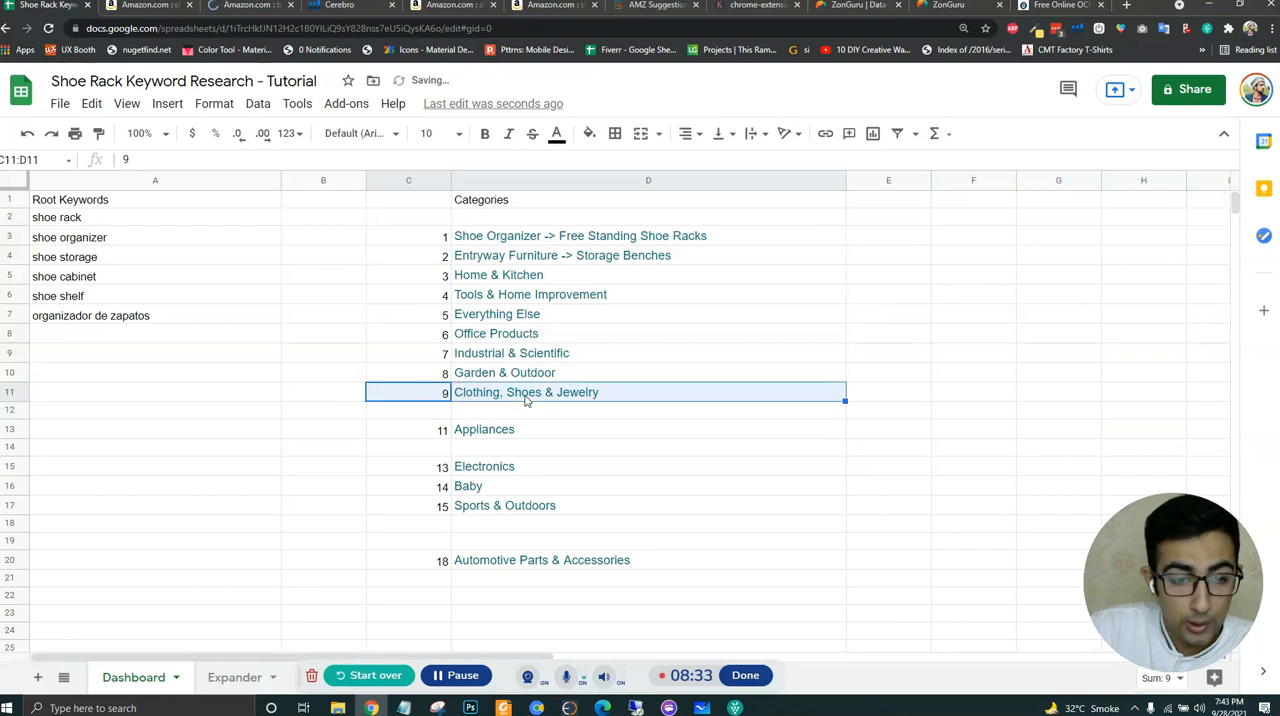
{"action": "key", "text": "Delete"}
{"action": "left_click", "coordinate": [480, 430]}
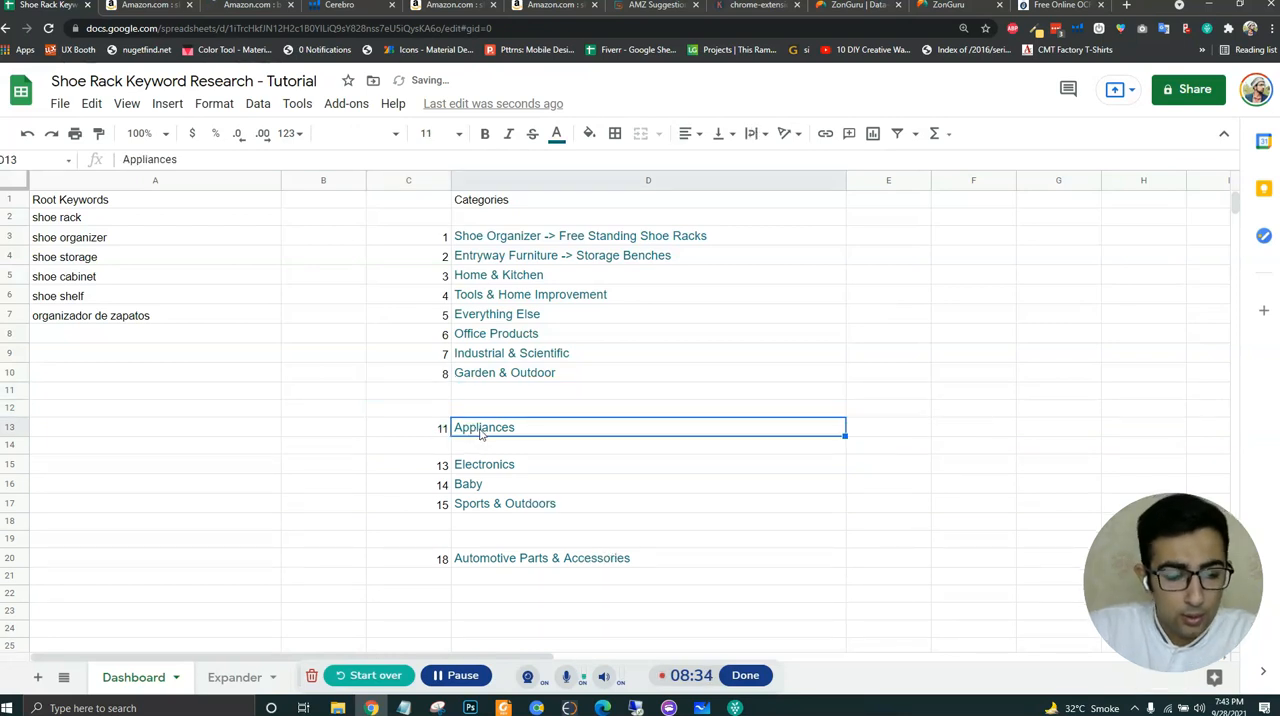
{"action": "left_click", "coordinate": [505, 395]}
{"action": "type", "text": "Appliances"}
- Move the Electronics, Baby, Sports & Outdoors and Automotive Parts & Accessories categories up to D12:D15, closing the gaps in the list
{"action": "left_click_drag", "start_coordinate": [506, 464], "coordinate": [514, 503]}
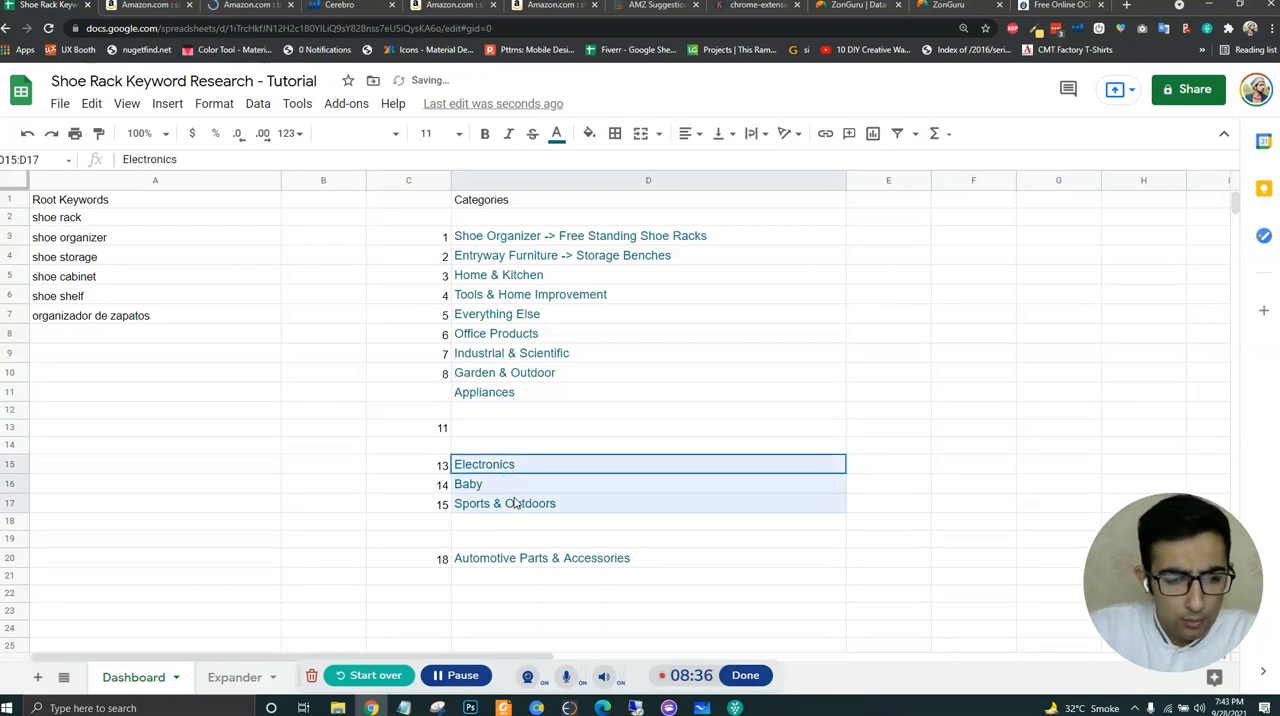
{"action": "key", "text": "ctrl+x"}
{"action": "left_click", "coordinate": [511, 411]}
{"action": "key", "text": "ctrl+v"}
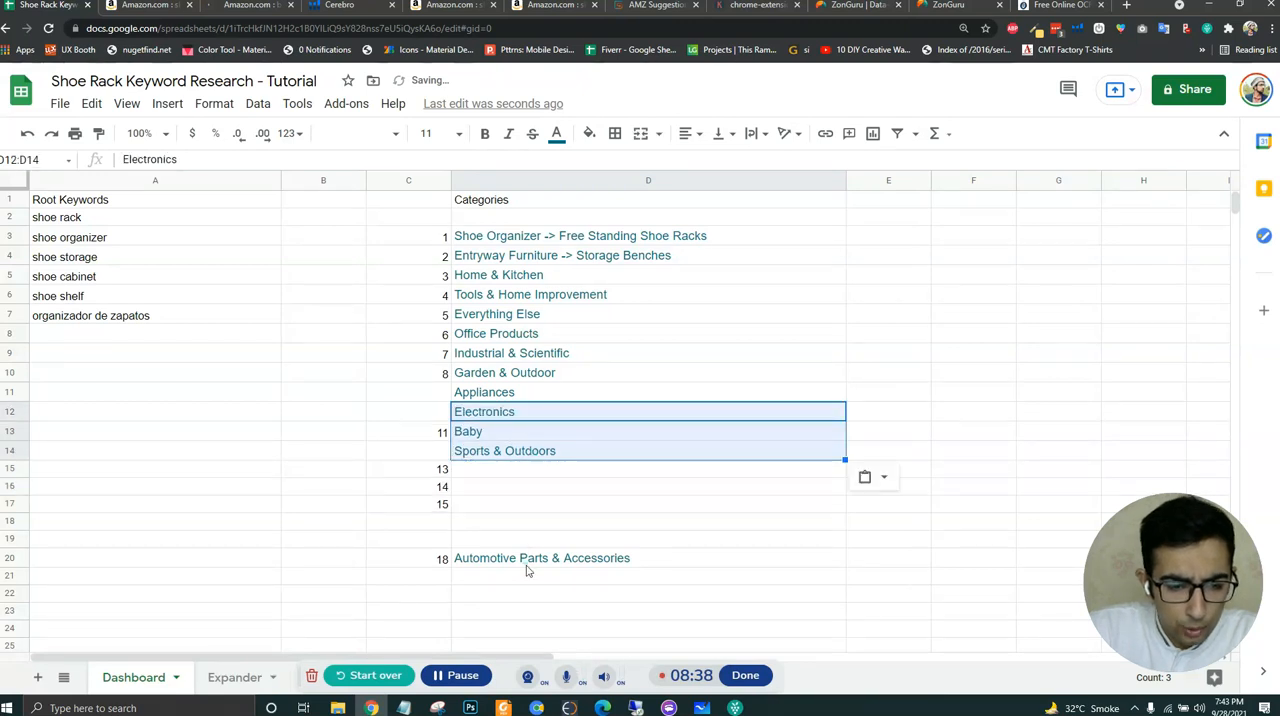
{"action": "left_click", "coordinate": [522, 558]}
{"action": "key", "text": "ctrl+x"}
{"action": "left_click", "coordinate": [507, 468]}
{"action": "key", "text": "ctrl+v"}
{"action": "left_click", "coordinate": [515, 560]}
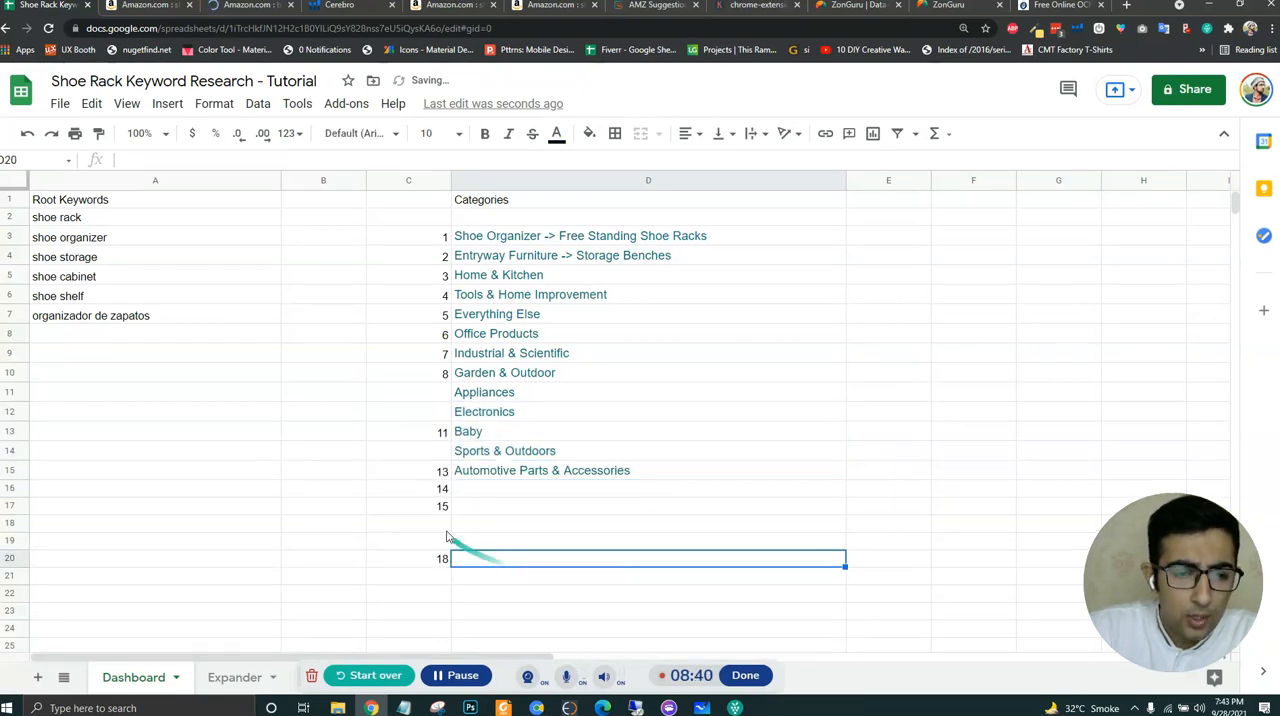
- Renumber the categories from 1 to 13 in C3:C15 and clear the leftover numbers below them
{"action": "left_click_drag", "start_coordinate": [442, 237], "coordinate": [450, 563]}
{"action": "key", "text": "Delete"}
{"action": "left_click", "coordinate": [478, 540]}
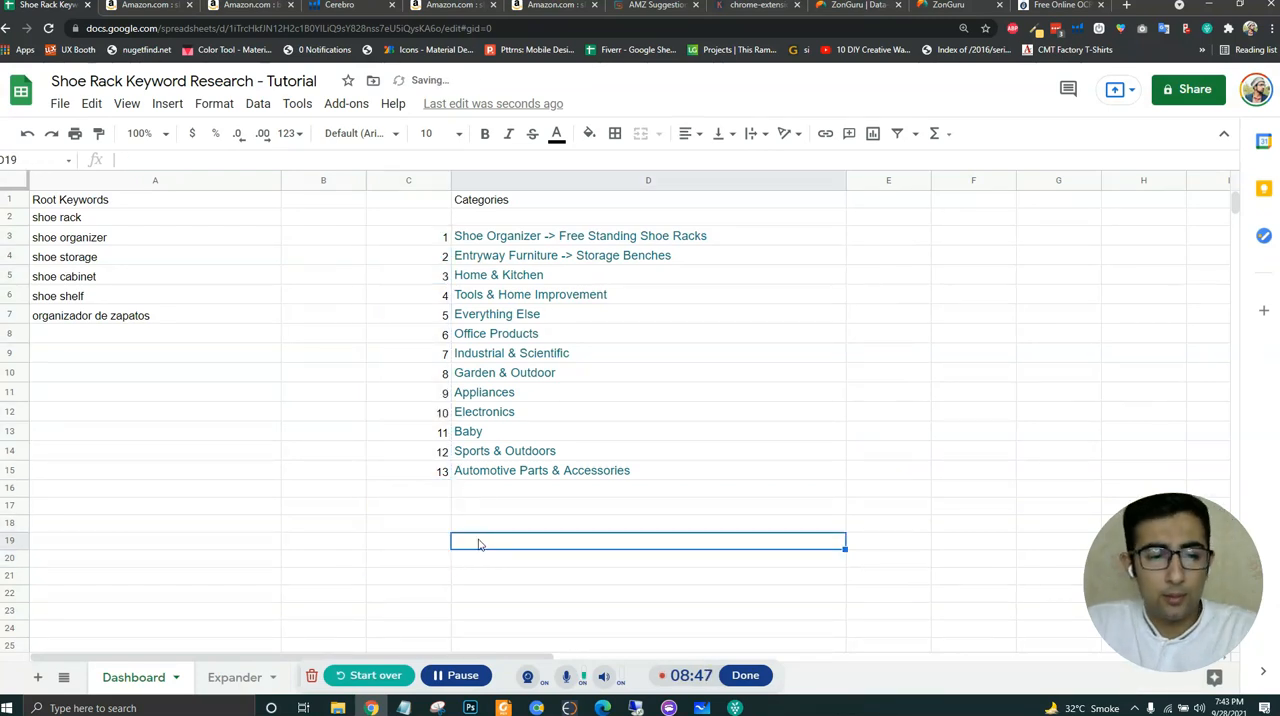
{"action": "left_click", "coordinate": [488, 490]}
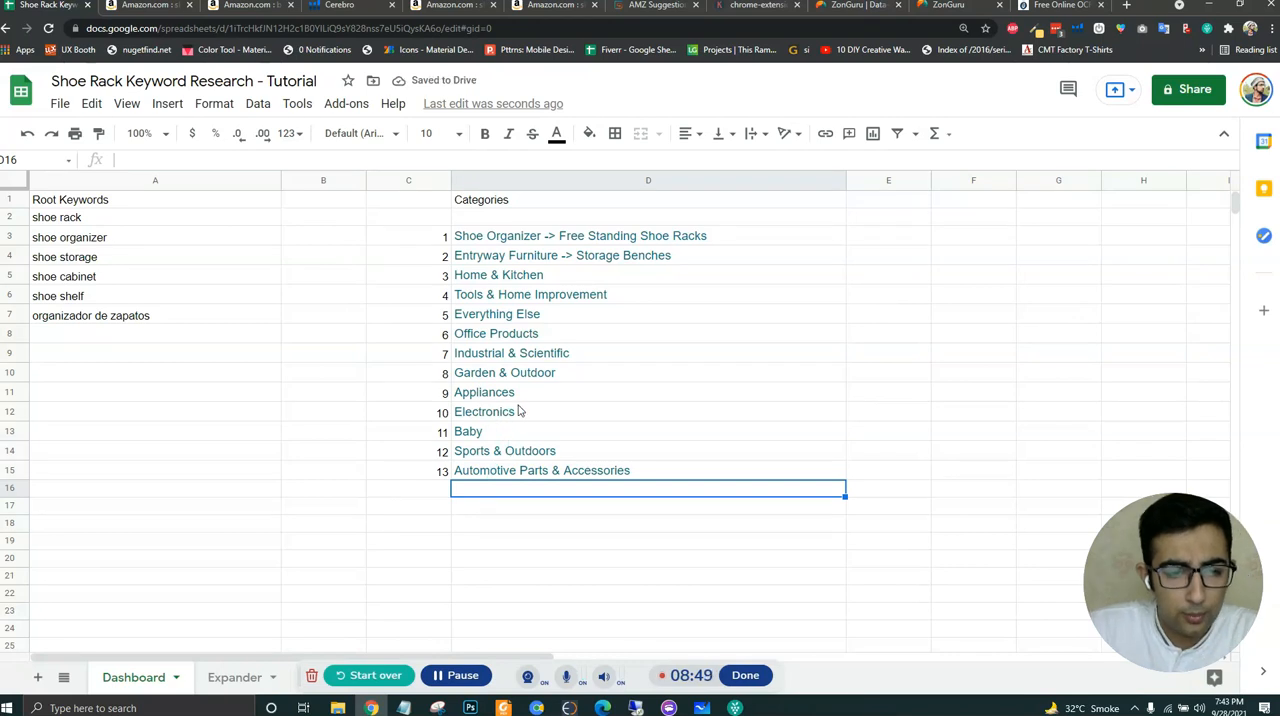
- Clear the Everything Else category together with its number
{"action": "left_click", "coordinate": [537, 317]}
{"action": "left_click_drag", "start_coordinate": [428, 322], "coordinate": [527, 320]}
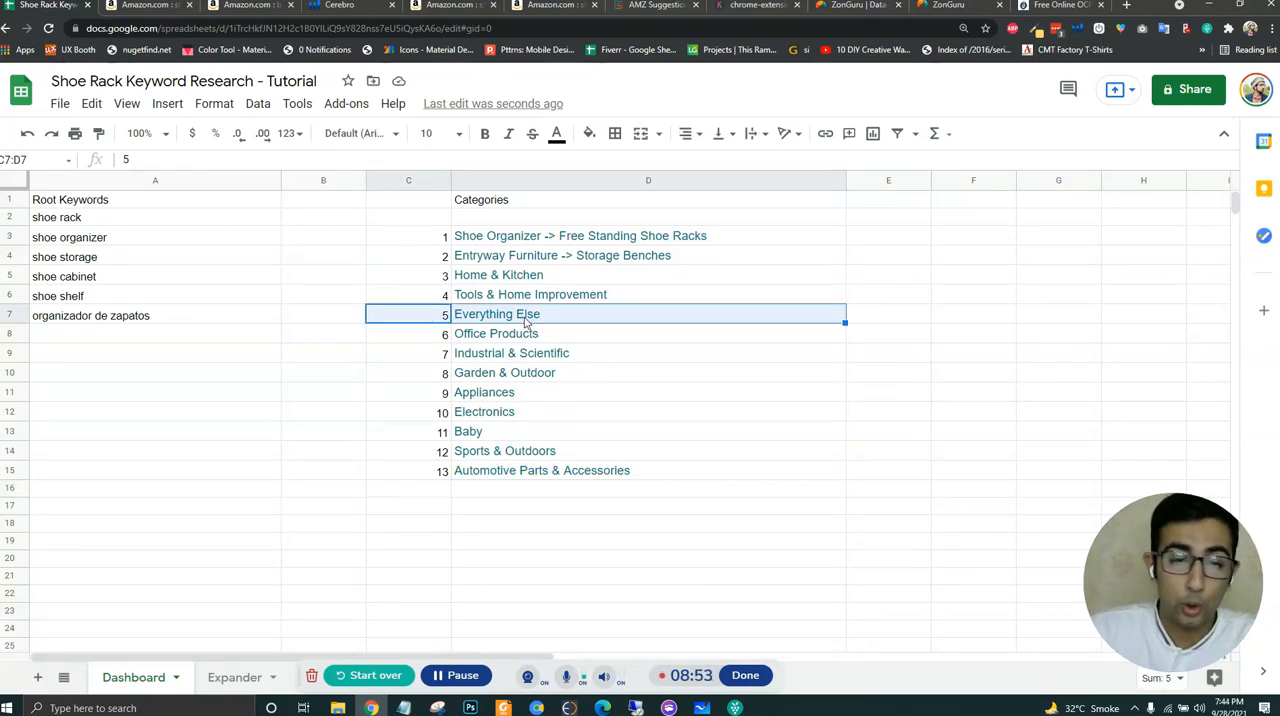
{"action": "key", "text": "Delete"}
{"action": "left_click", "coordinate": [580, 371]}
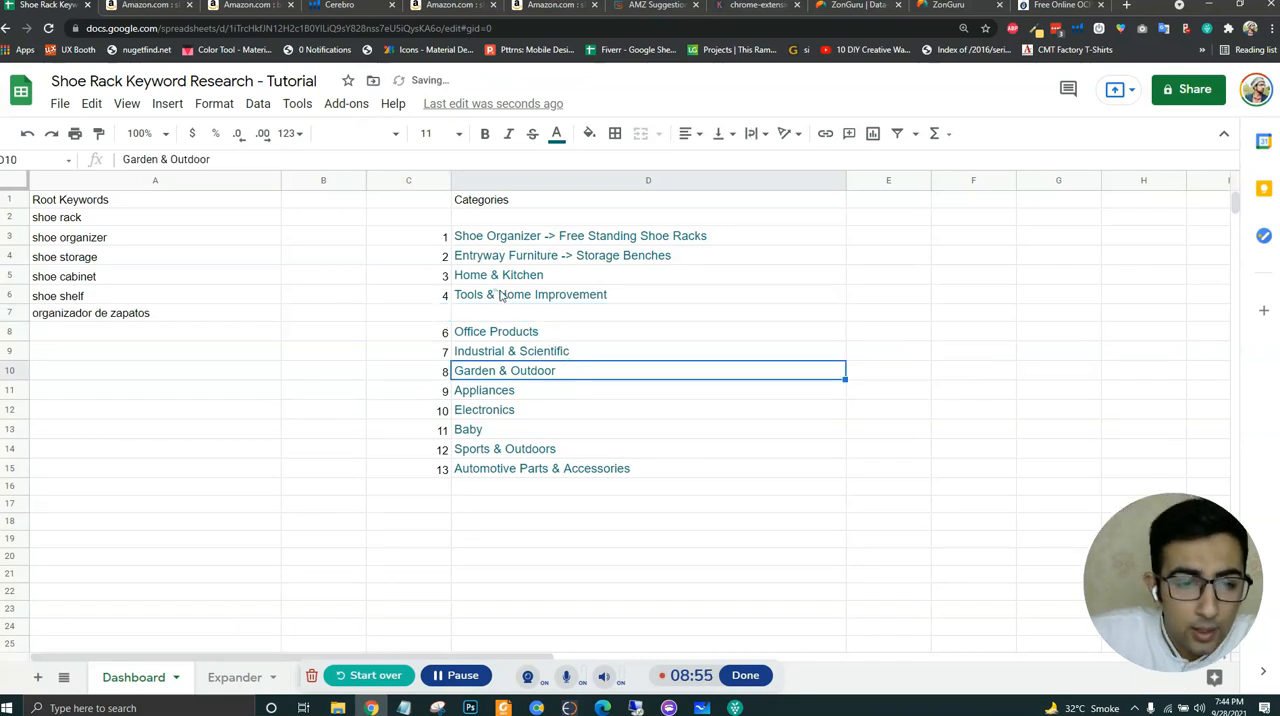
{"action": "left_click", "coordinate": [575, 293]}
{"action": "left_click", "coordinate": [598, 278]}
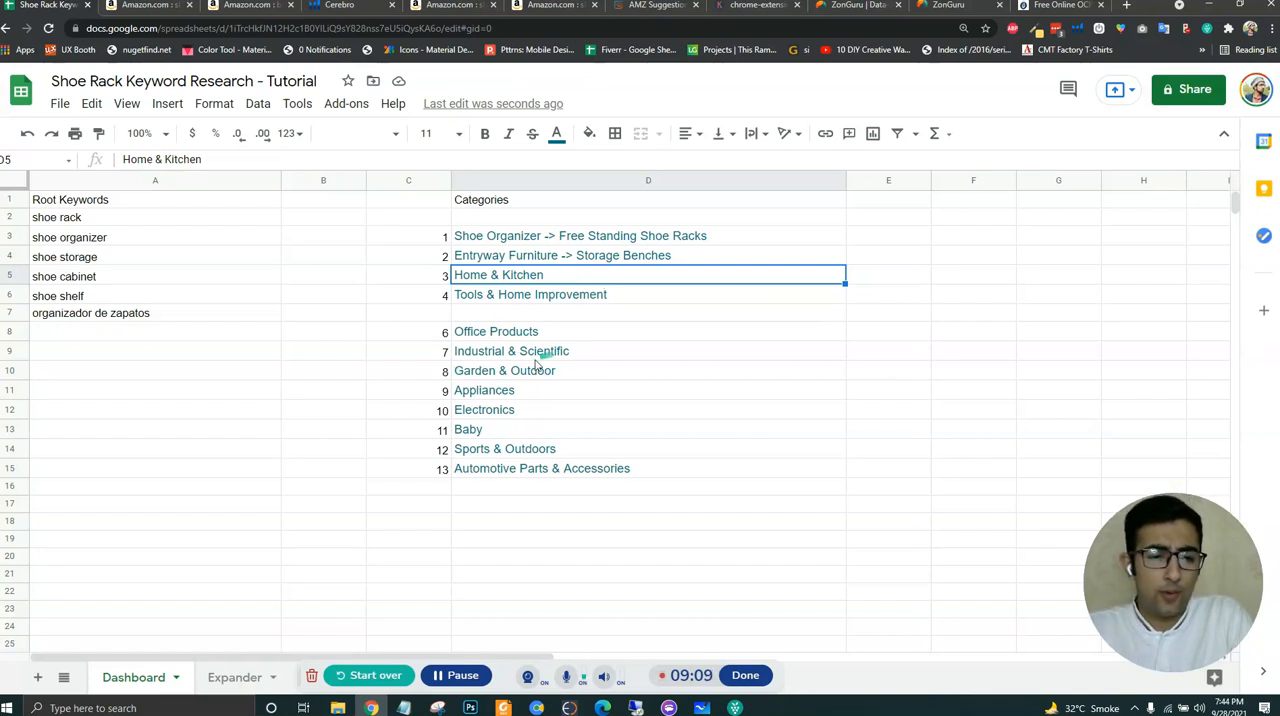
- Remove the Appliances category and move the numbered rows from Electronics to Automotive Parts & Accessories up to C11:D14
{"action": "left_click_drag", "start_coordinate": [437, 393], "coordinate": [520, 466]}
{"action": "key", "text": "Delete"}
{"action": "key", "text": "ctrl+x"}
{"action": "left_click", "coordinate": [437, 389]}
{"action": "key", "text": "ctrl+v"}
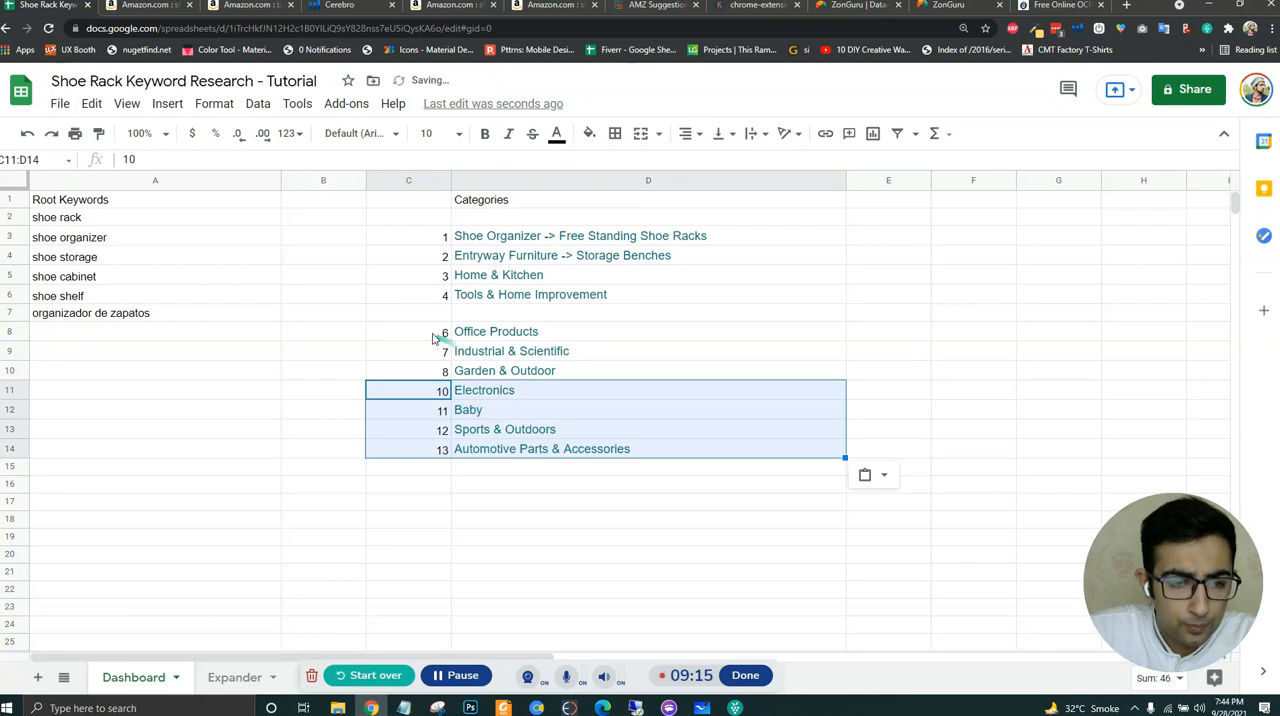
- Move the rows from Office Products to Automotive Parts & Accessories up to start at C7, and renumber C3:C13 from 1 to 11
{"action": "left_click_drag", "start_coordinate": [437, 333], "coordinate": [548, 453]}
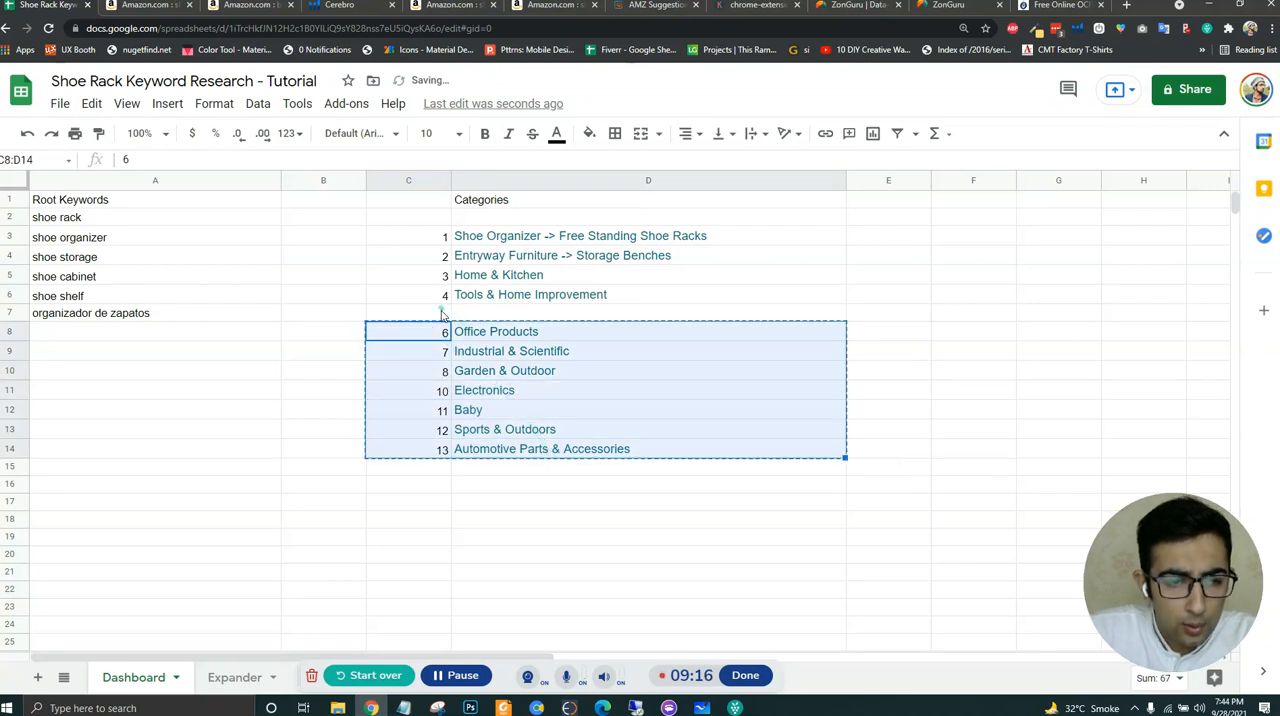
{"action": "left_click", "coordinate": [443, 313]}
{"action": "key", "text": "ctrl+v"}
{"action": "left_click_drag", "start_coordinate": [441, 240], "coordinate": [463, 442]}
{"action": "left_click", "coordinate": [514, 451]}
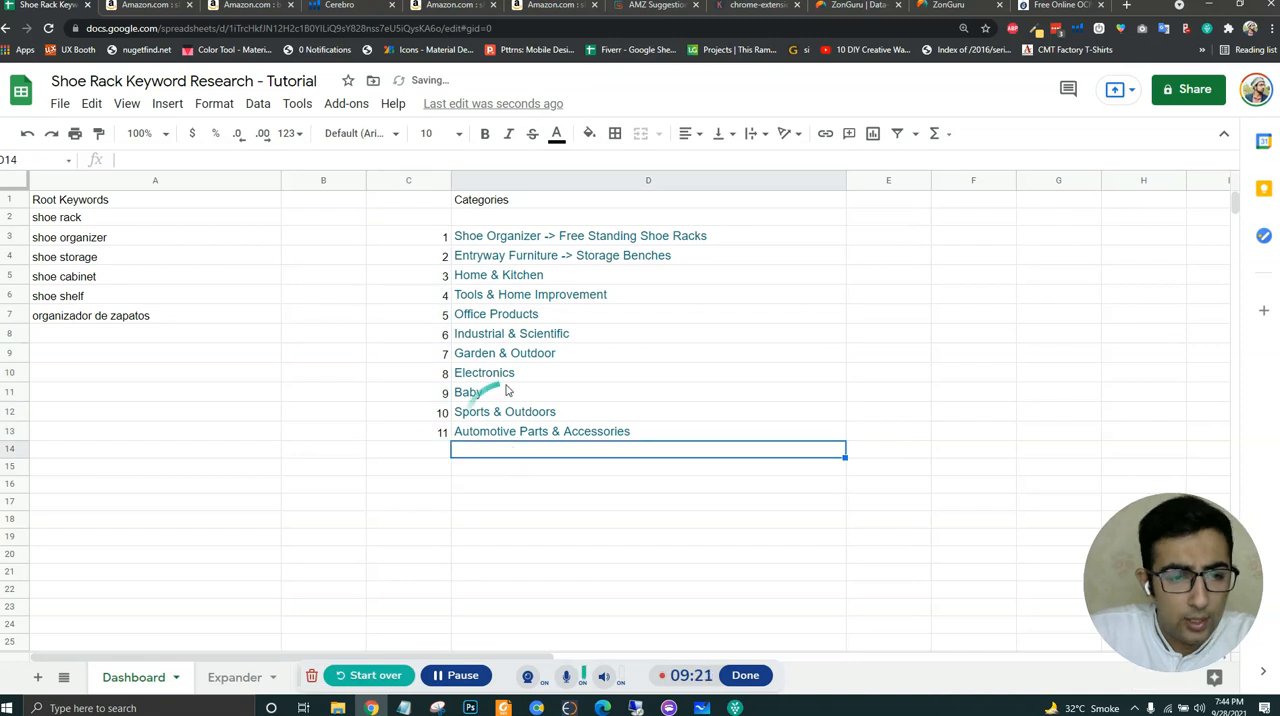
- Clear the Baby category with its number and move Sports & Outdoors and Automotive Parts & Accessories up to C11:D12
{"action": "left_click_drag", "start_coordinate": [434, 393], "coordinate": [524, 398]}
{"action": "key", "text": "Delete"}
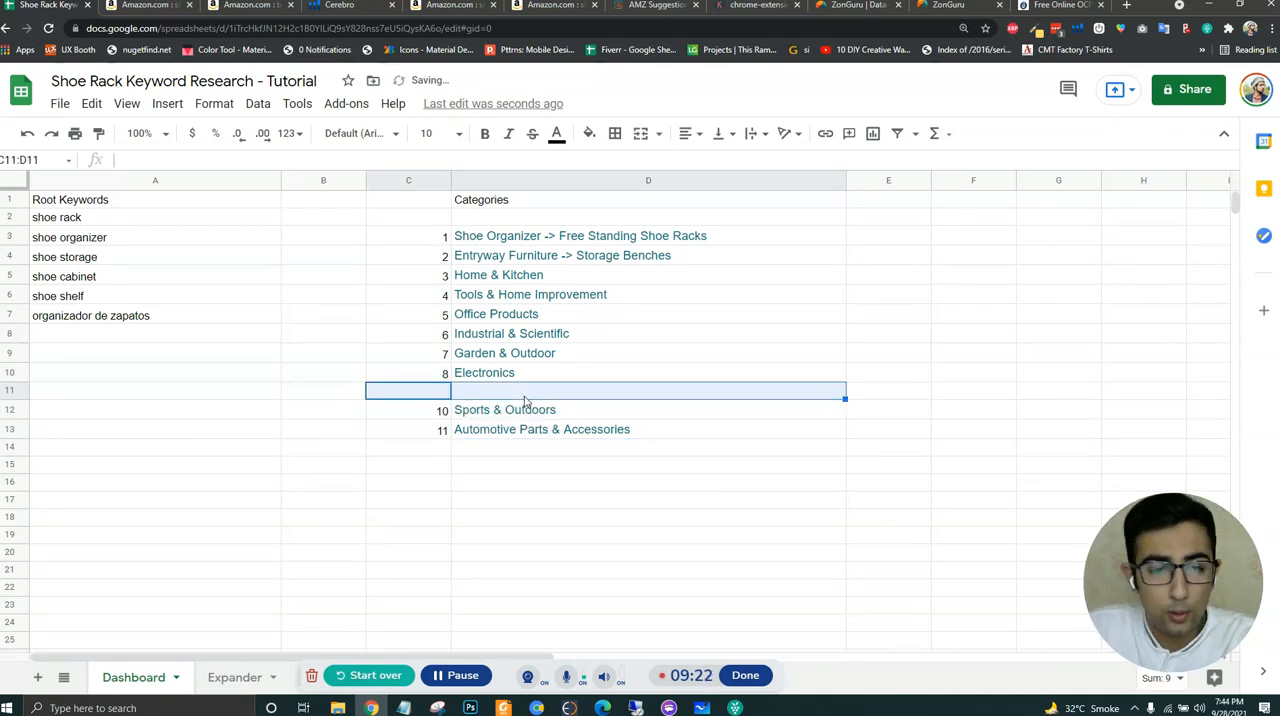
{"action": "left_click_drag", "start_coordinate": [443, 412], "coordinate": [505, 432]}
{"action": "key", "text": "ctrl+x"}
{"action": "left_click", "coordinate": [436, 394]}
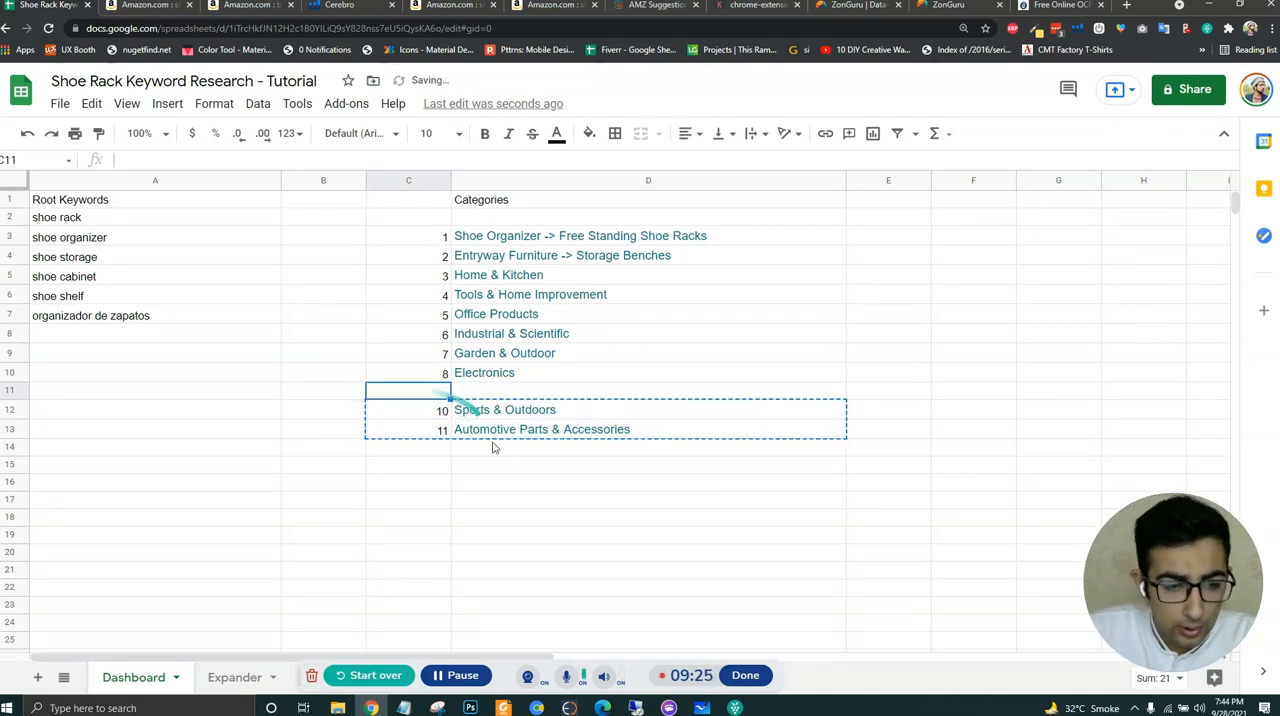
{"action": "key", "text": "ctrl+v"}
{"action": "left_click", "coordinate": [503, 462]}
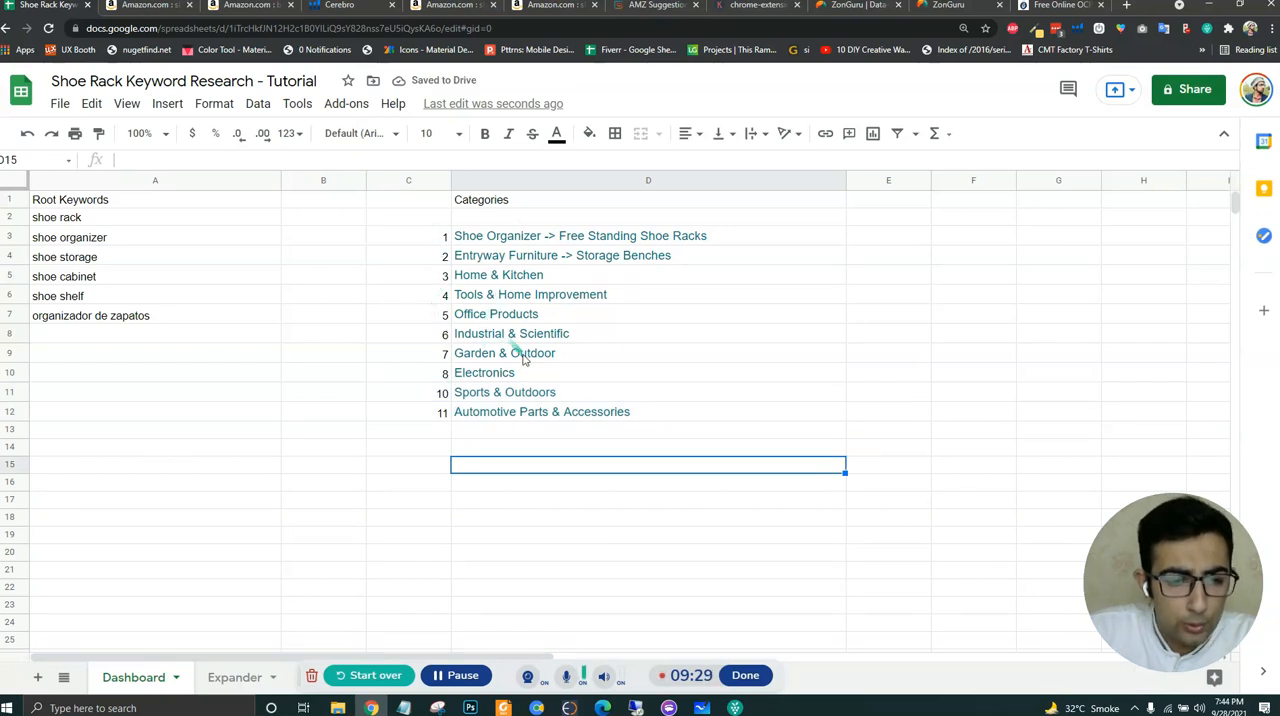
- Clear the Electronics category with its number and move the last two numbered categories up to C10:D11
{"action": "left_click_drag", "start_coordinate": [440, 372], "coordinate": [523, 380]}
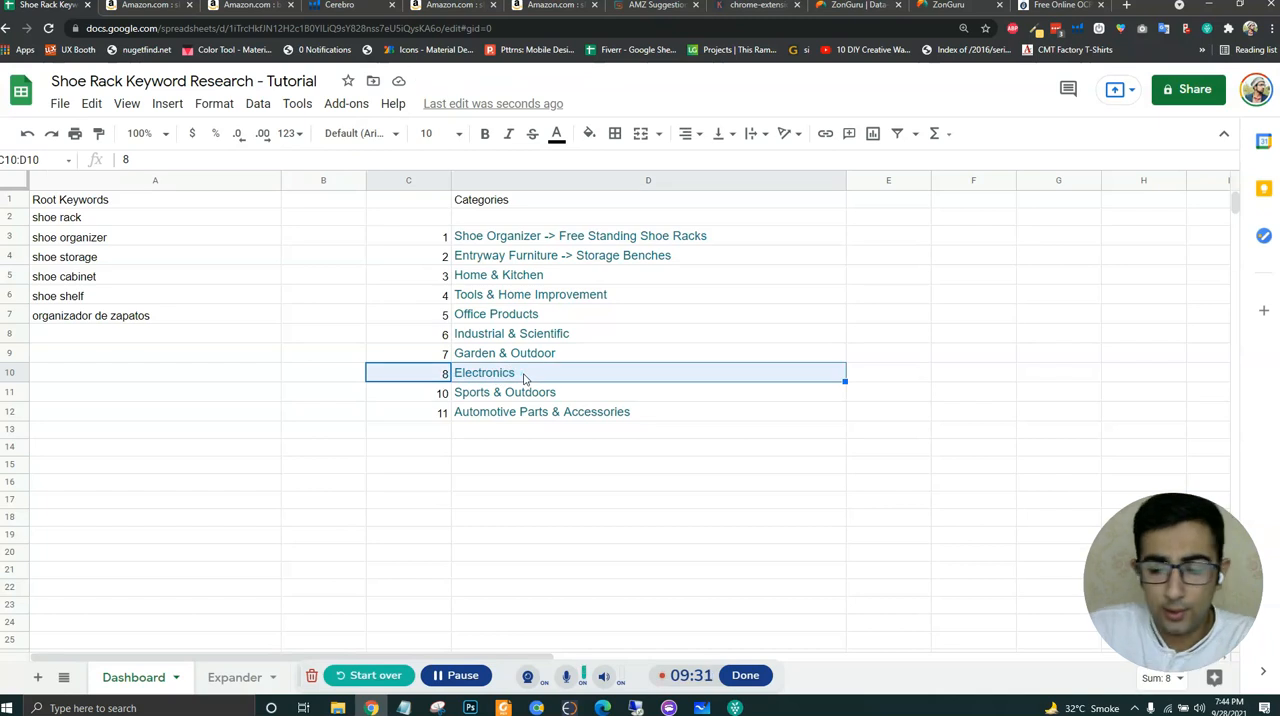
{"action": "key", "text": "Delete"}
{"action": "left_click_drag", "start_coordinate": [449, 392], "coordinate": [483, 406]}
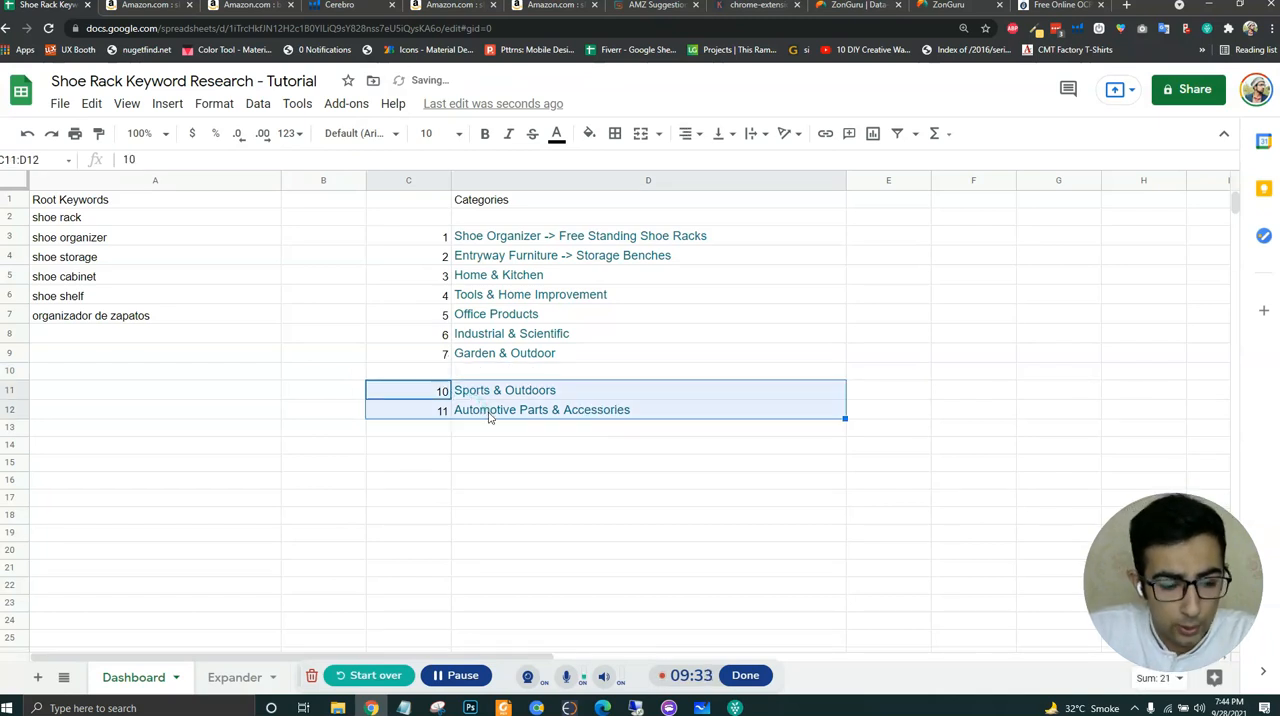
{"action": "key", "text": "ctrl+x"}
{"action": "left_click", "coordinate": [438, 376]}
{"action": "key", "text": "ctrl+v"}
{"action": "left_click", "coordinate": [470, 446]}
{"action": "left_click", "coordinate": [492, 398]}
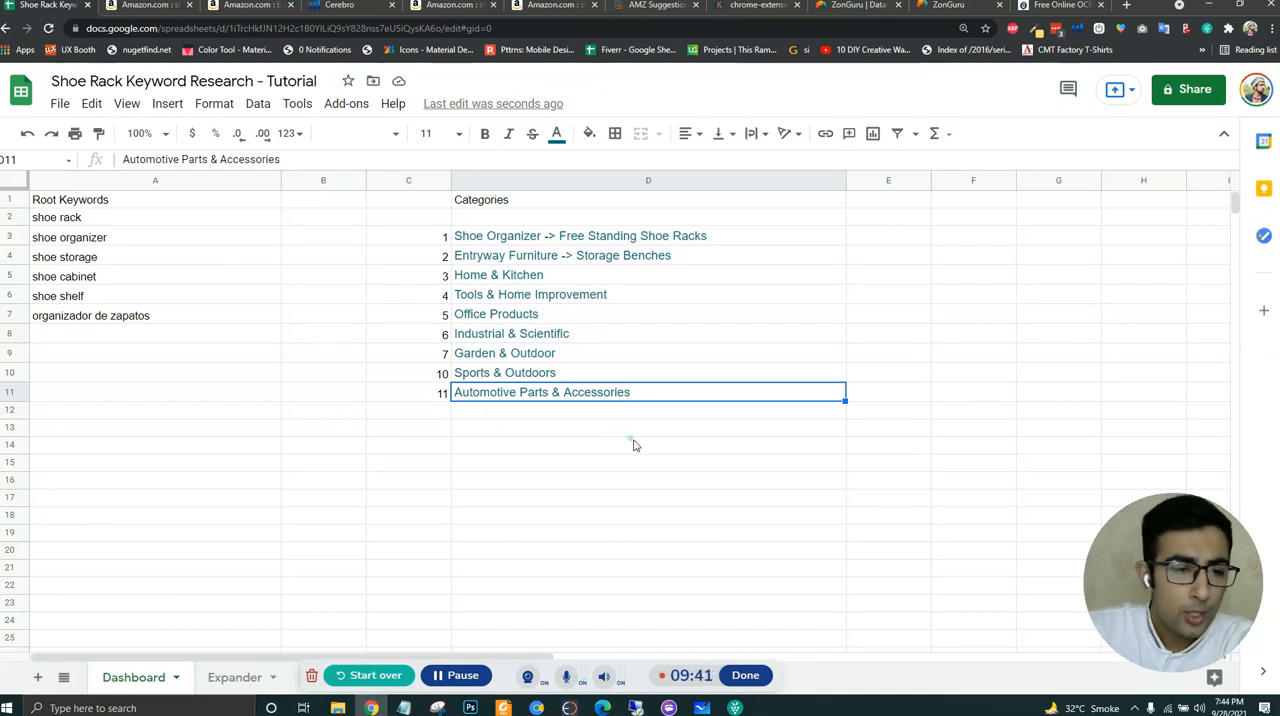
- Switch to the Amazon shoe rack results and open the Free Standing Shoe Racks department in a new tab
{"action": "left_click", "coordinate": [443, 680]}
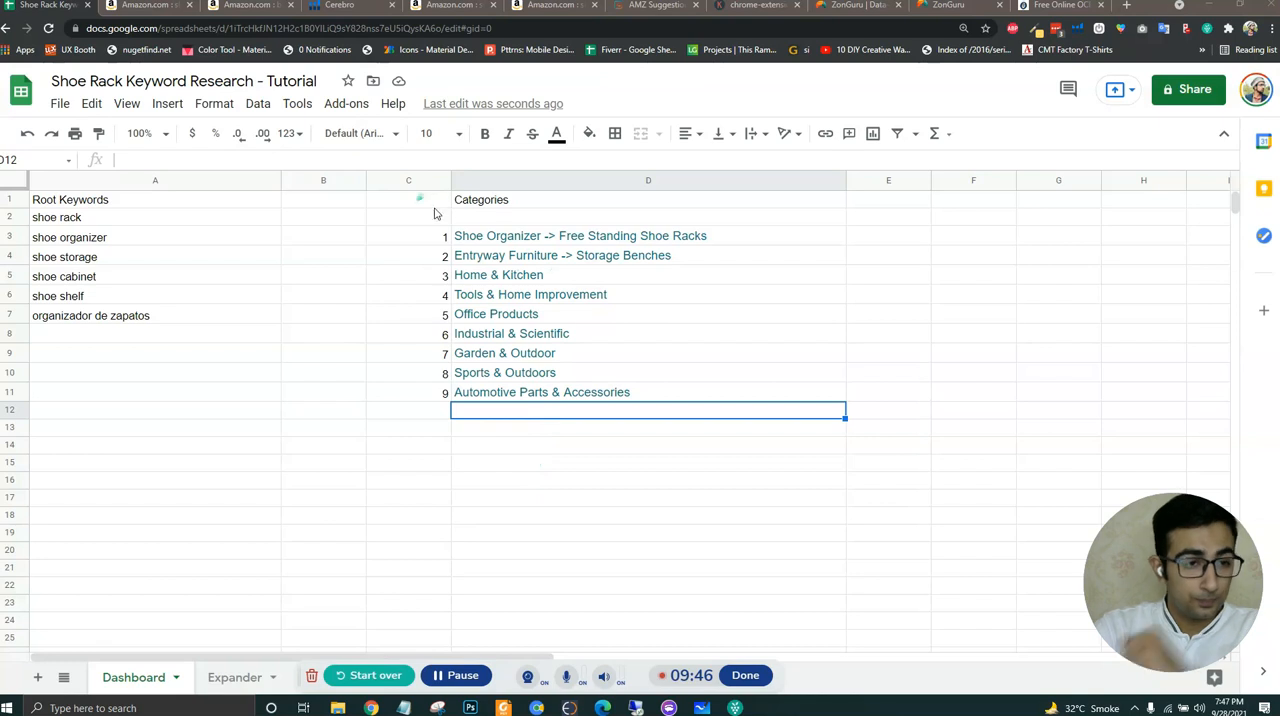
{"action": "left_click", "coordinate": [118, 8]}
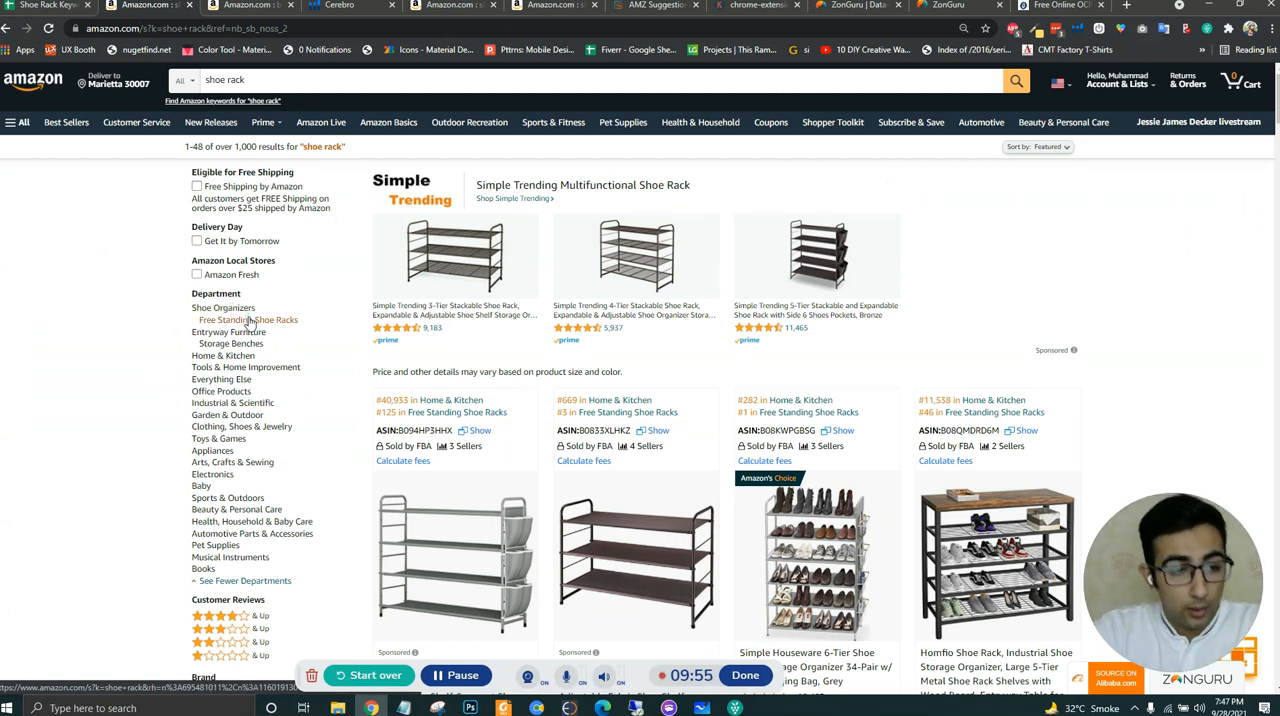
{"action": "left_click", "coordinate": [250, 320], "text": "ctrl"}
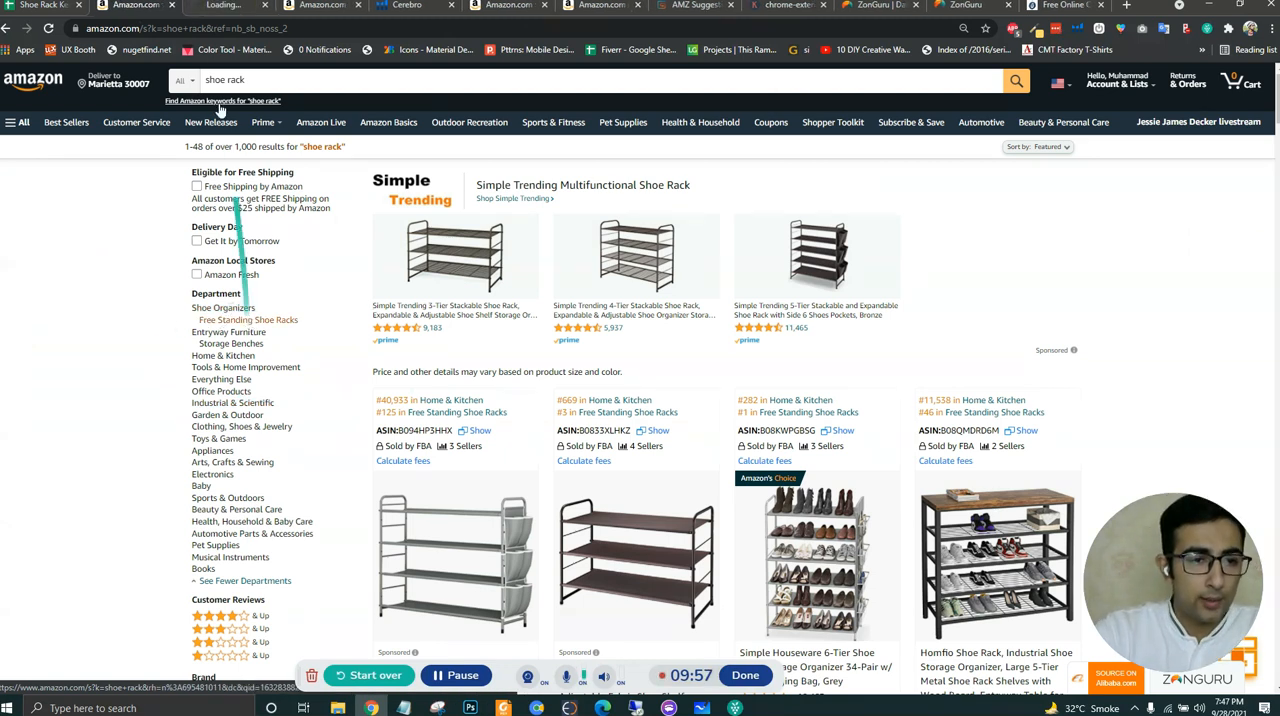
- Close the other browser tabs, keeping the keyword spreadsheet, the shoe rack results and the newly opened department page
{"action": "left_click", "coordinate": [320, 6]}
{"action": "left_click", "coordinate": [358, 6]}
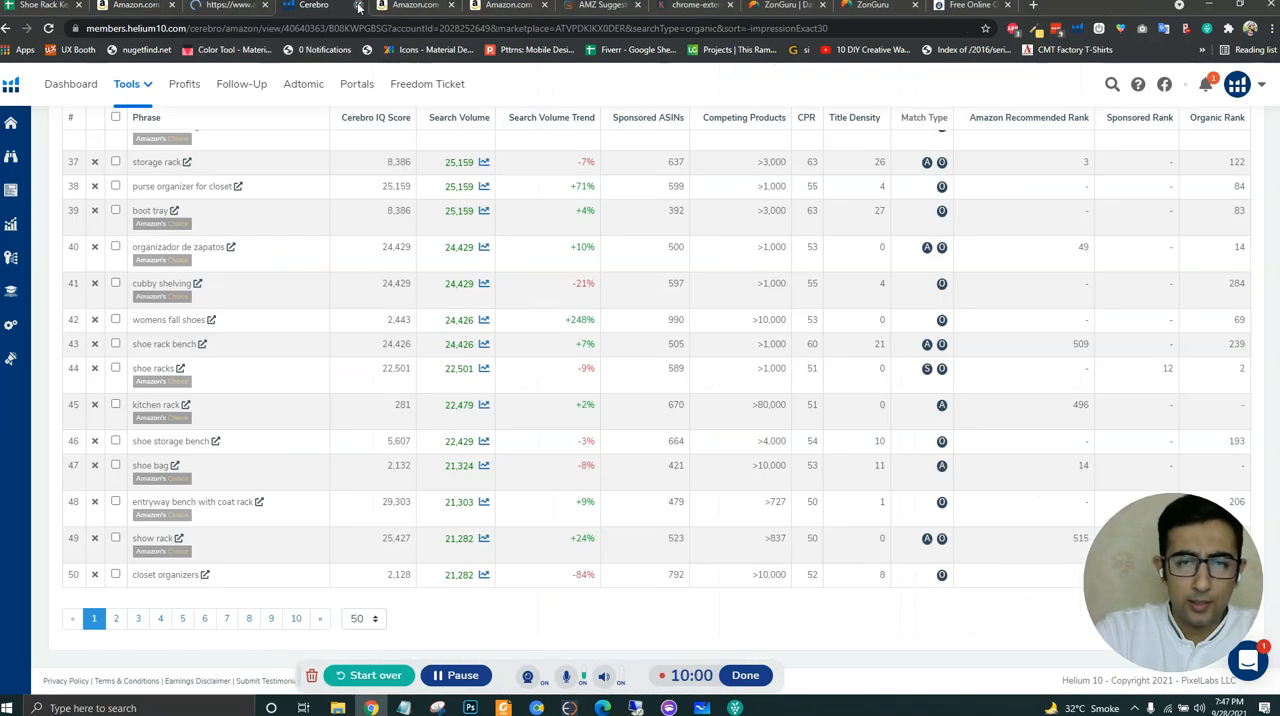
{"action": "left_click", "coordinate": [358, 6]}
{"action": "left_click", "coordinate": [358, 6]}
{"action": "left_click", "coordinate": [358, 6]}
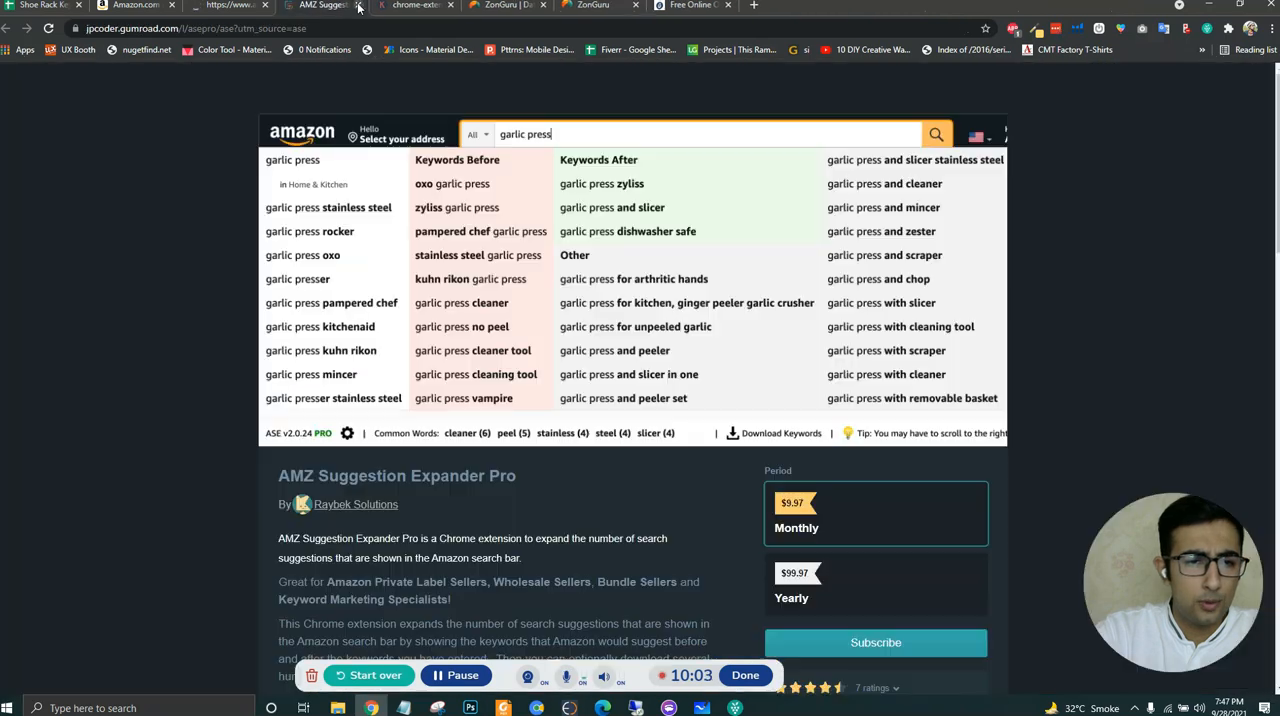
{"action": "left_click", "coordinate": [358, 6]}
{"action": "left_click", "coordinate": [358, 6]}
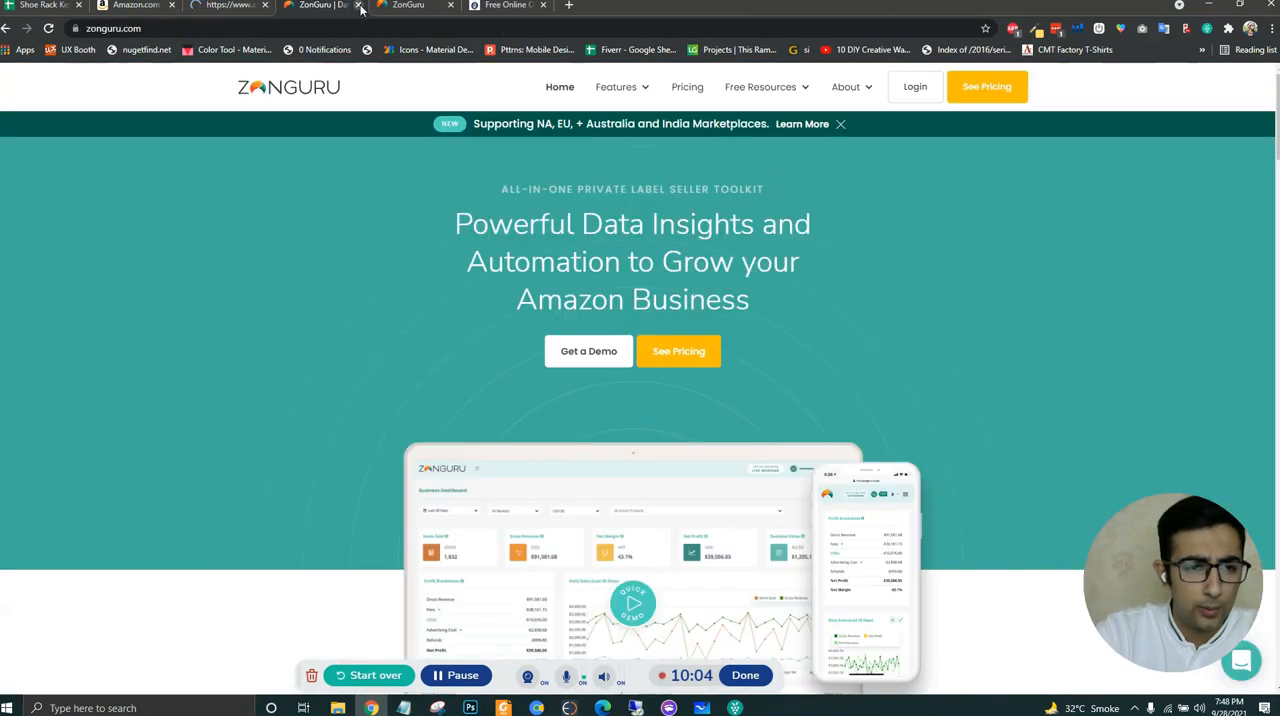
{"action": "left_click", "coordinate": [358, 6]}
{"action": "left_click", "coordinate": [358, 6]}
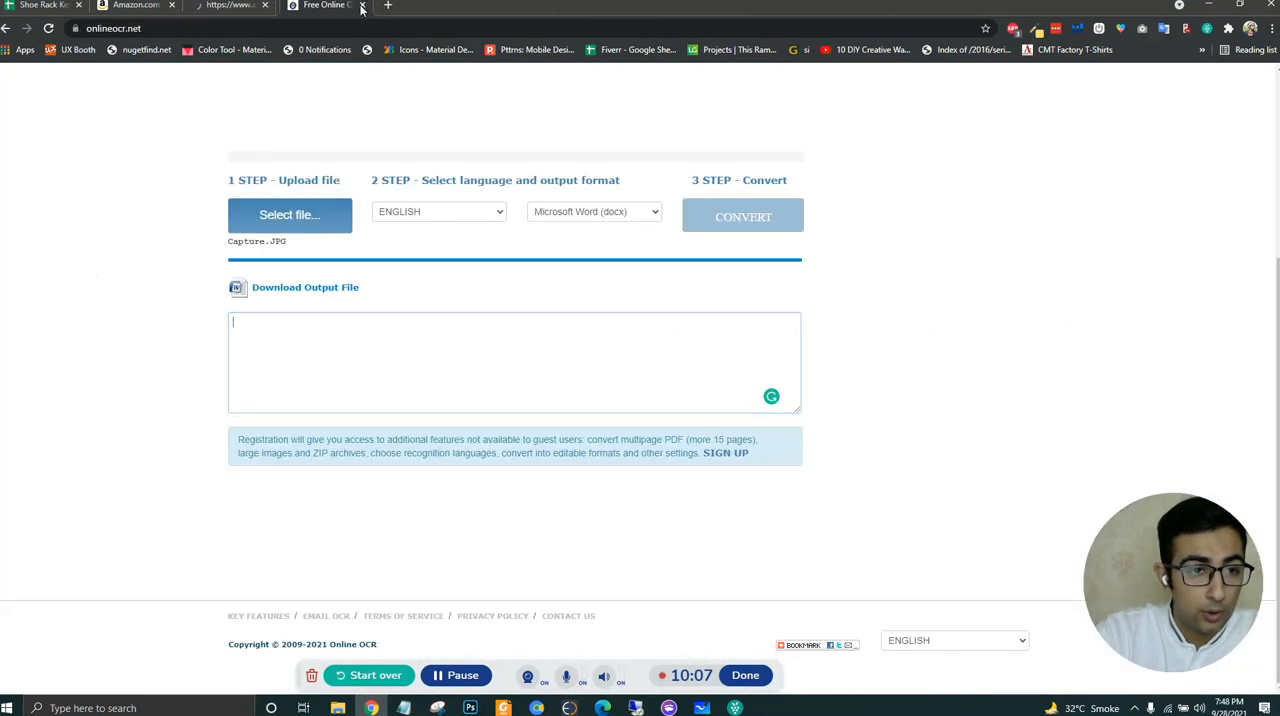
{"action": "left_click", "coordinate": [358, 6]}
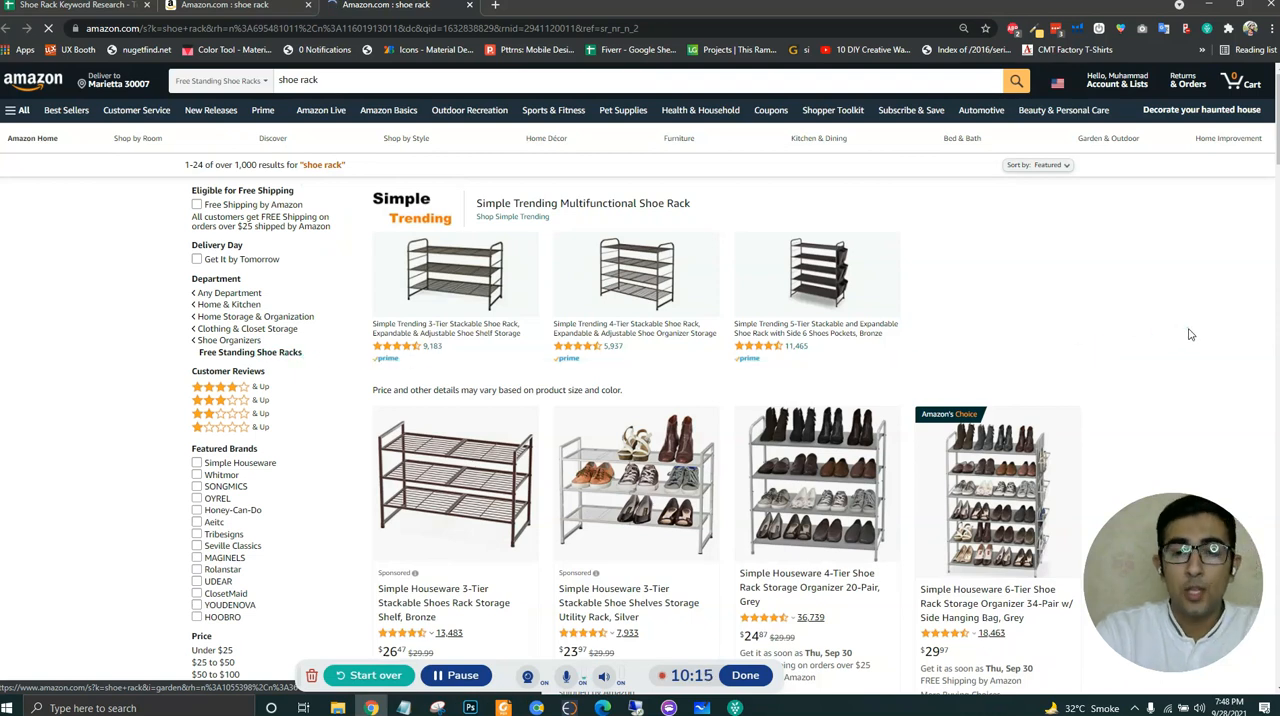
- Run the Helium 10 Xray product research on the Free Standing Shoe Racks results
{"action": "left_click", "coordinate": [1078, 32]}
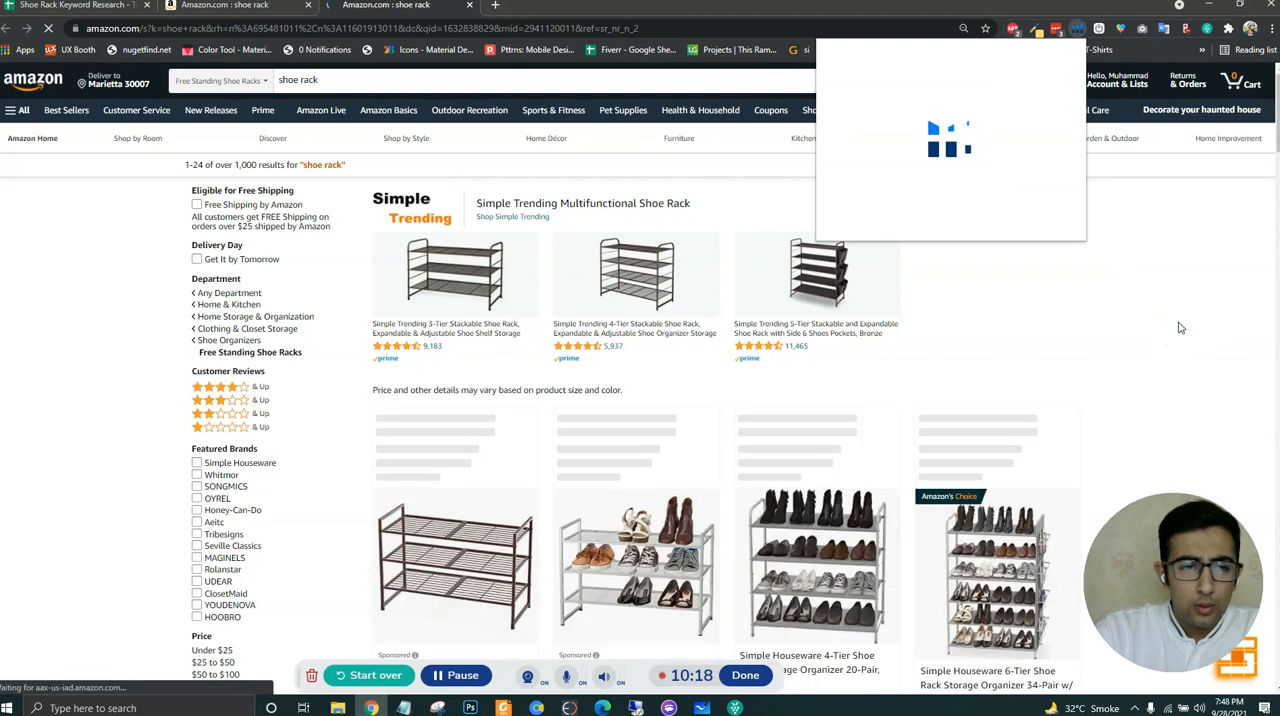
{"action": "left_click", "coordinate": [1181, 328]}
{"action": "scroll", "coordinate": [1184, 339], "scroll_direction": "down", "scroll_amount": 2}
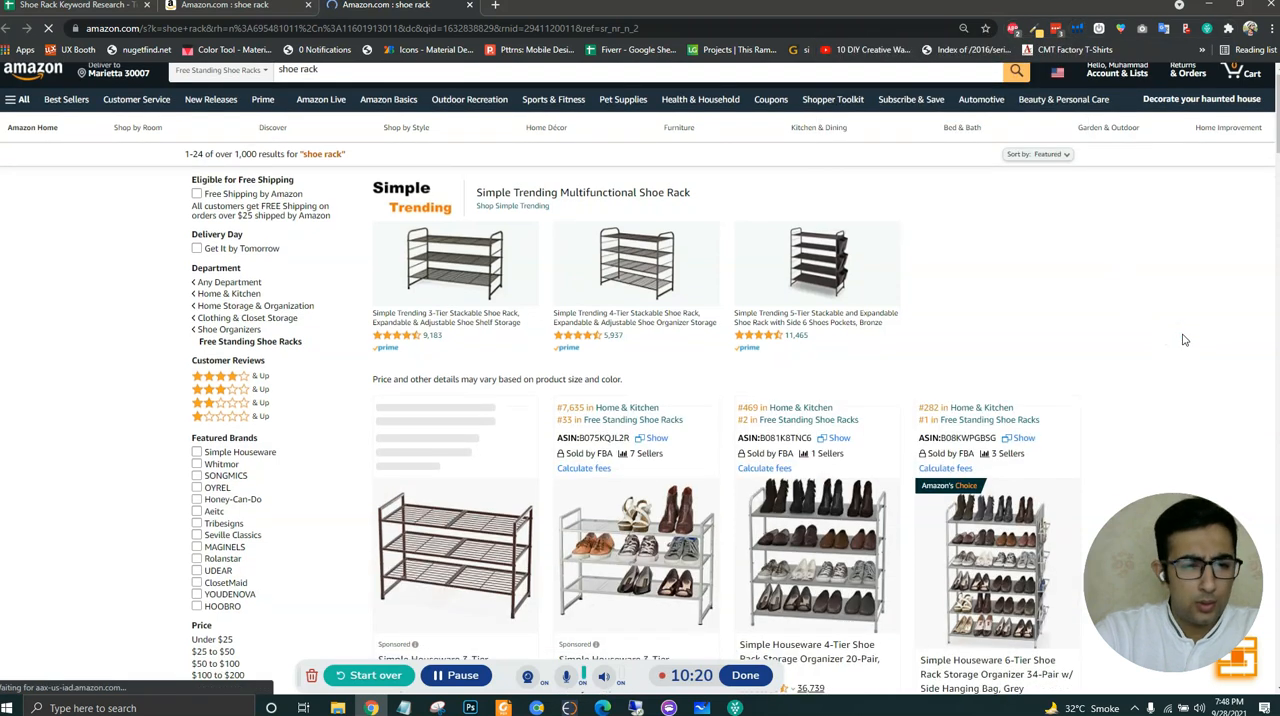
{"action": "scroll", "coordinate": [1184, 340], "scroll_direction": "down", "scroll_amount": 1}
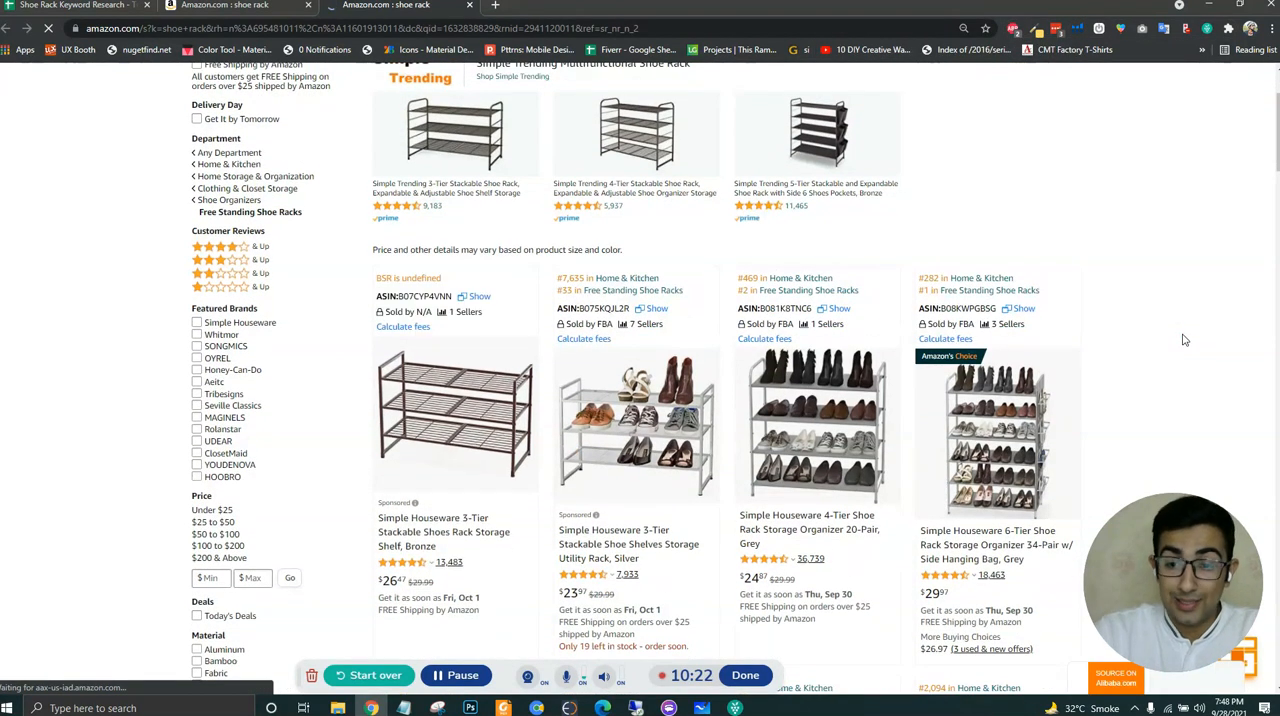
{"action": "left_click", "coordinate": [1077, 28]}
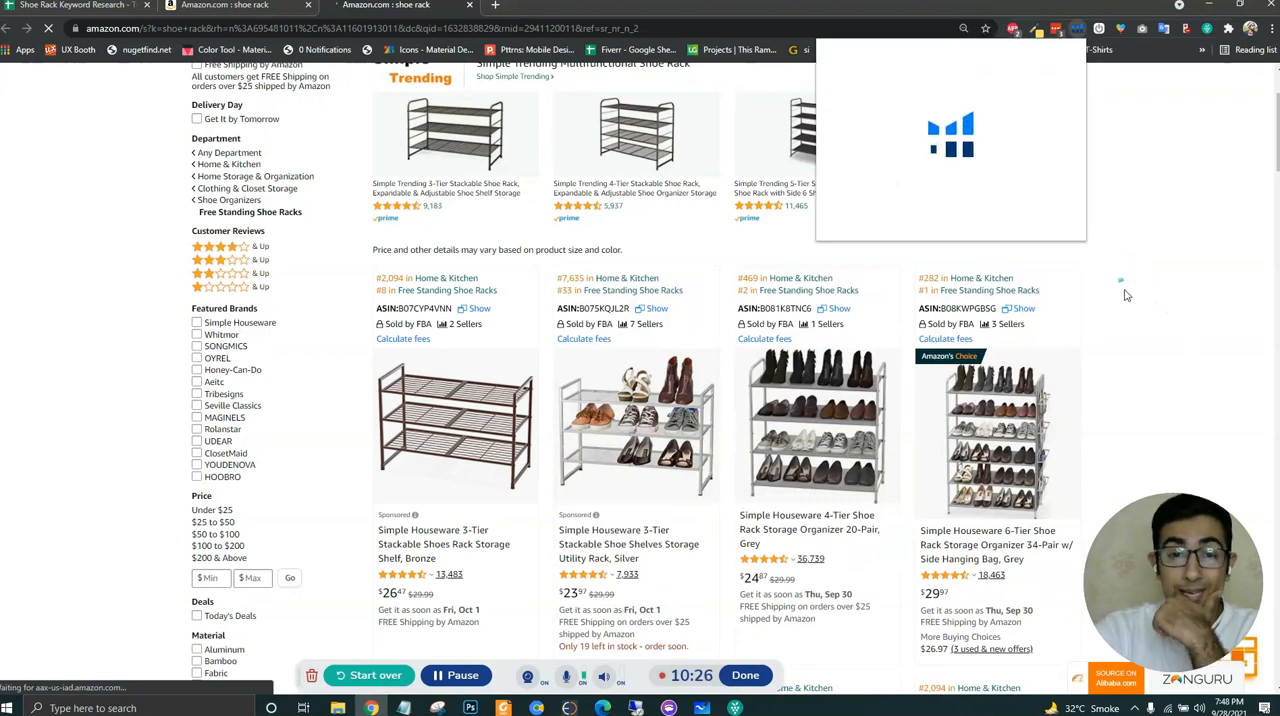
{"action": "left_click", "coordinate": [964, 150]}
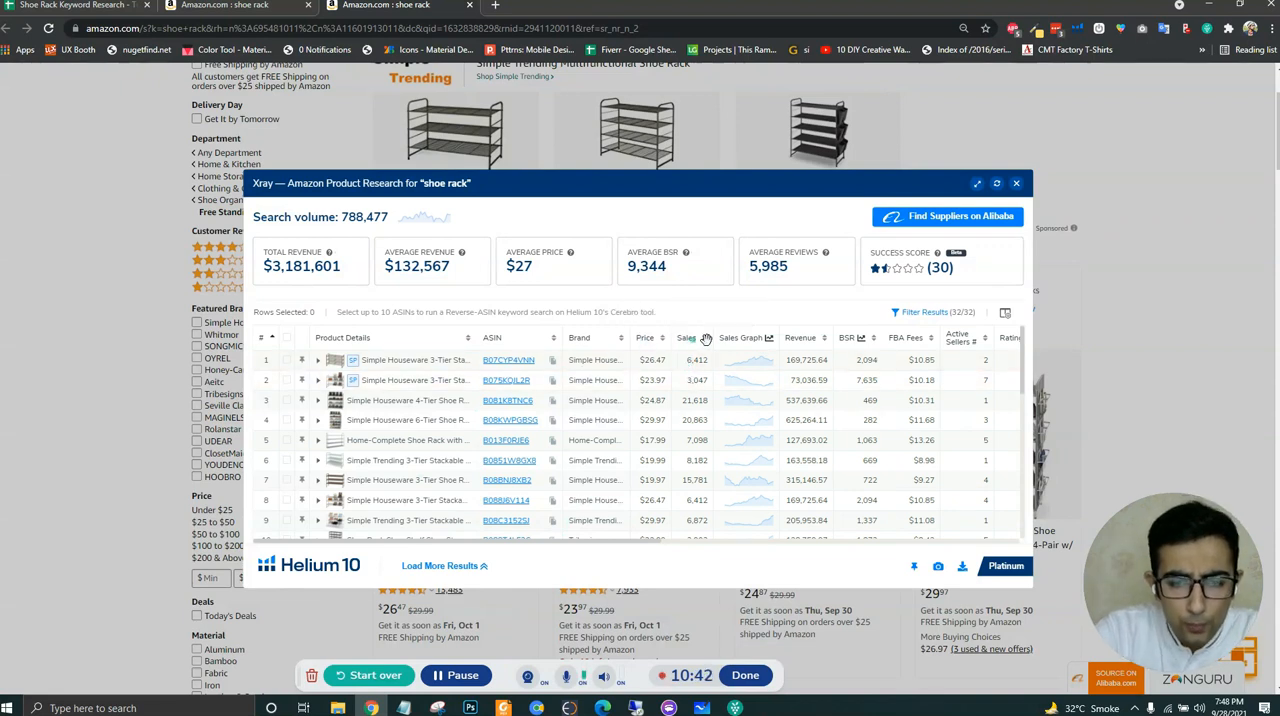
- Look across the Xray columns and sort the Free Standing Shoe Racks products by sales, highest first
{"action": "scroll", "coordinate": [966, 380], "scroll_direction": "right", "scroll_amount": 2}
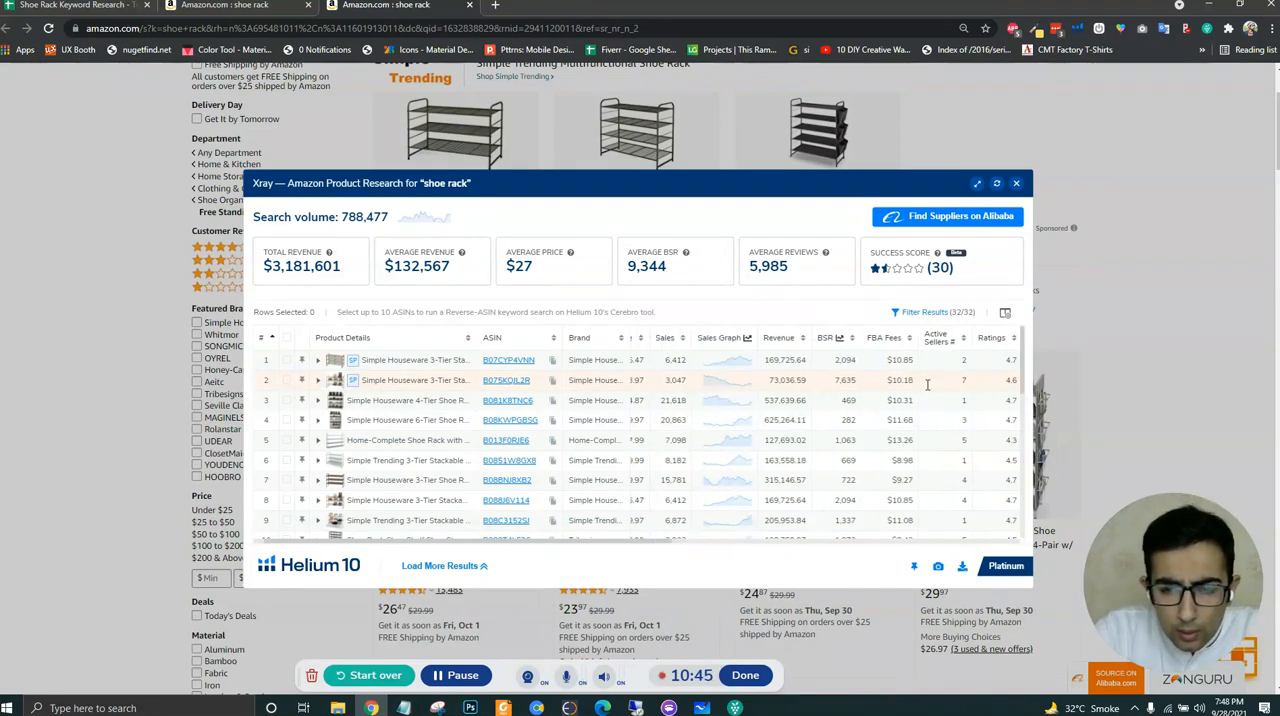
{"action": "scroll", "coordinate": [660, 345], "scroll_direction": "left", "scroll_amount": 2}
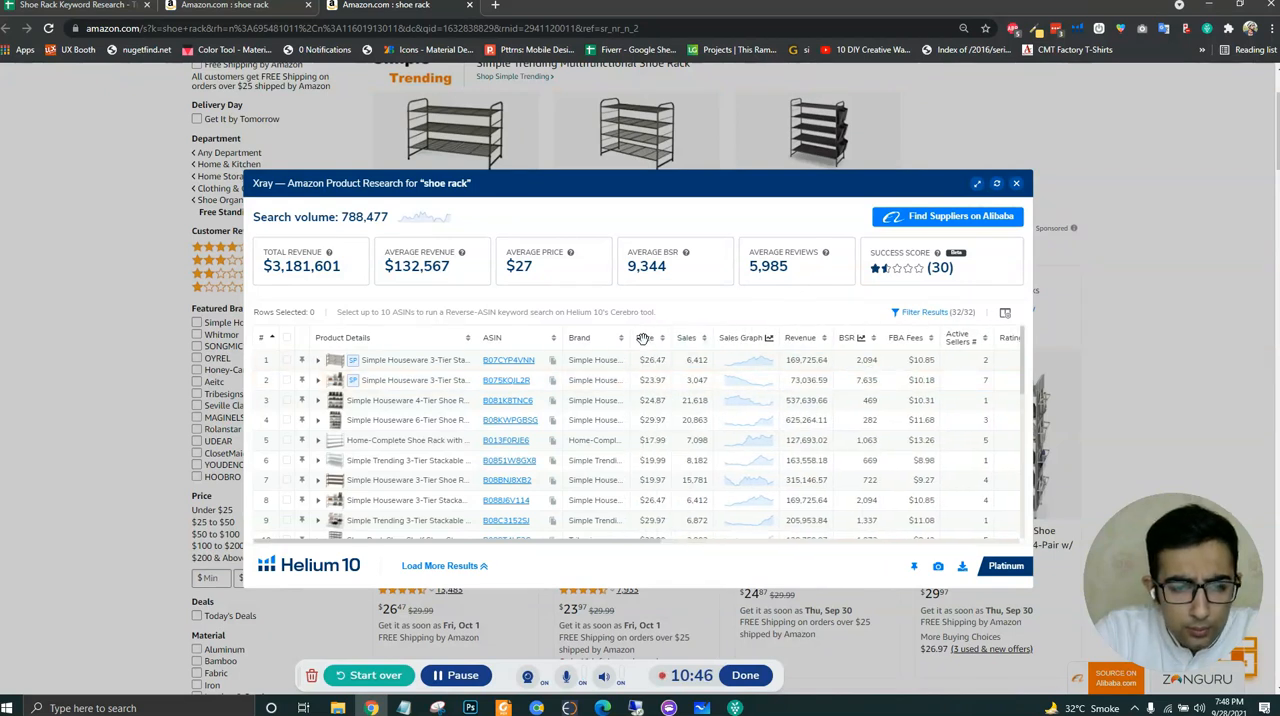
{"action": "scroll", "coordinate": [870, 368], "scroll_direction": "right", "scroll_amount": 2}
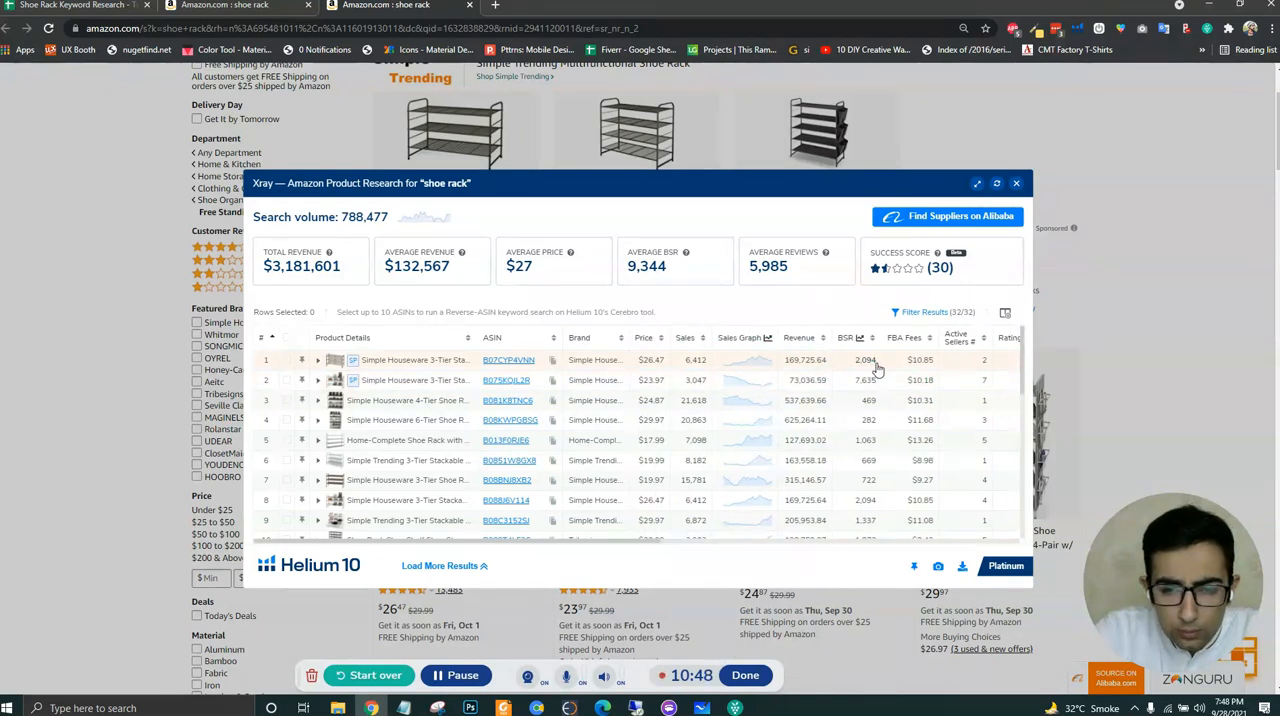
{"action": "scroll", "coordinate": [866, 362], "scroll_direction": "left", "scroll_amount": 2}
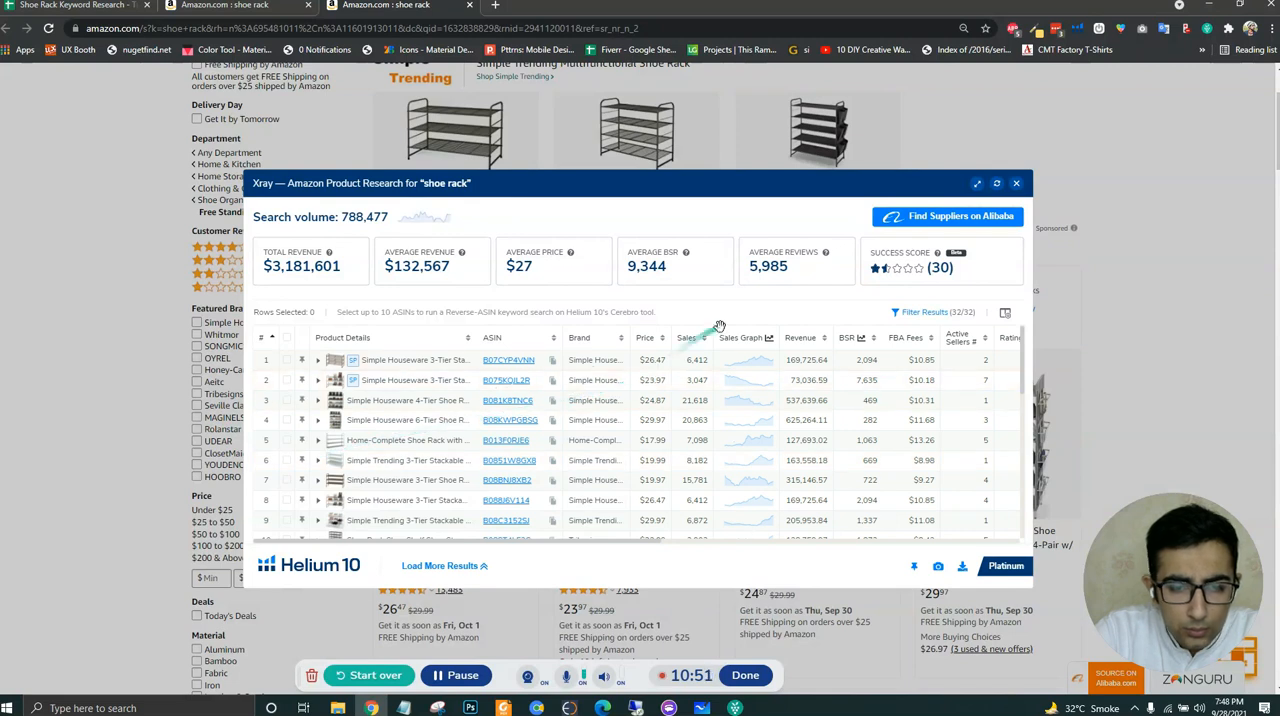
{"action": "left_click", "coordinate": [689, 340]}
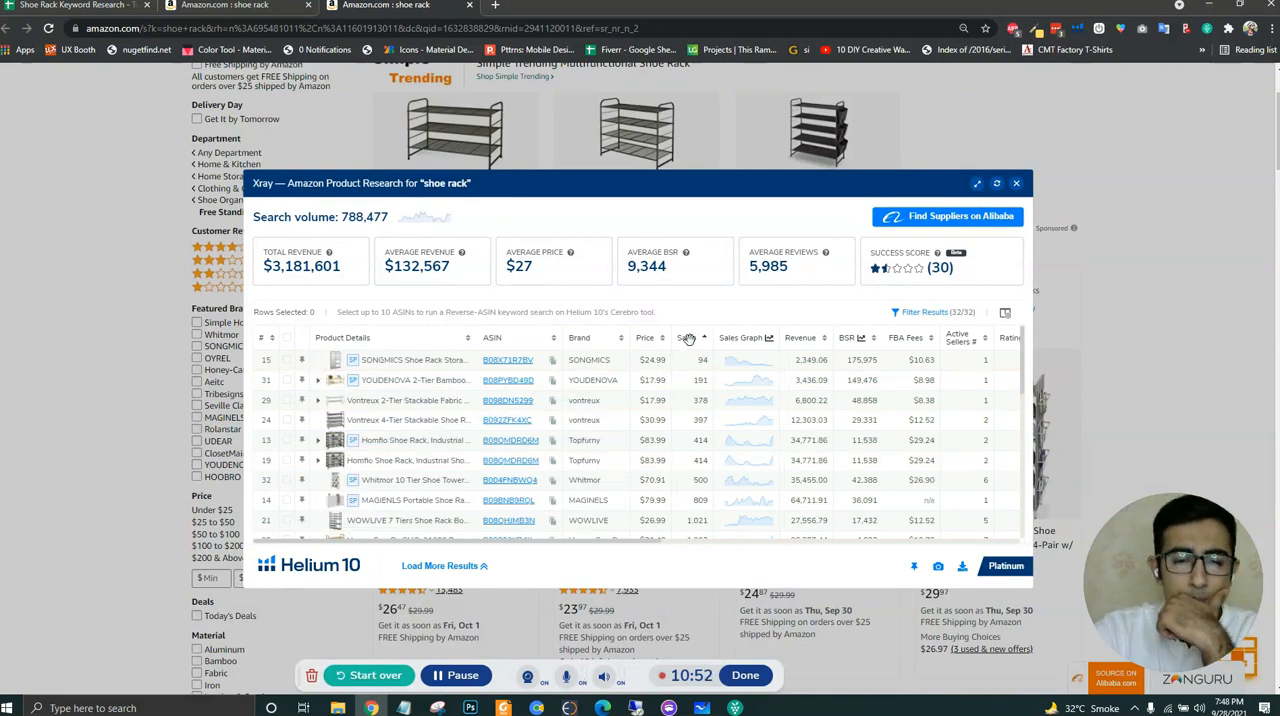
{"action": "left_click", "coordinate": [689, 340]}
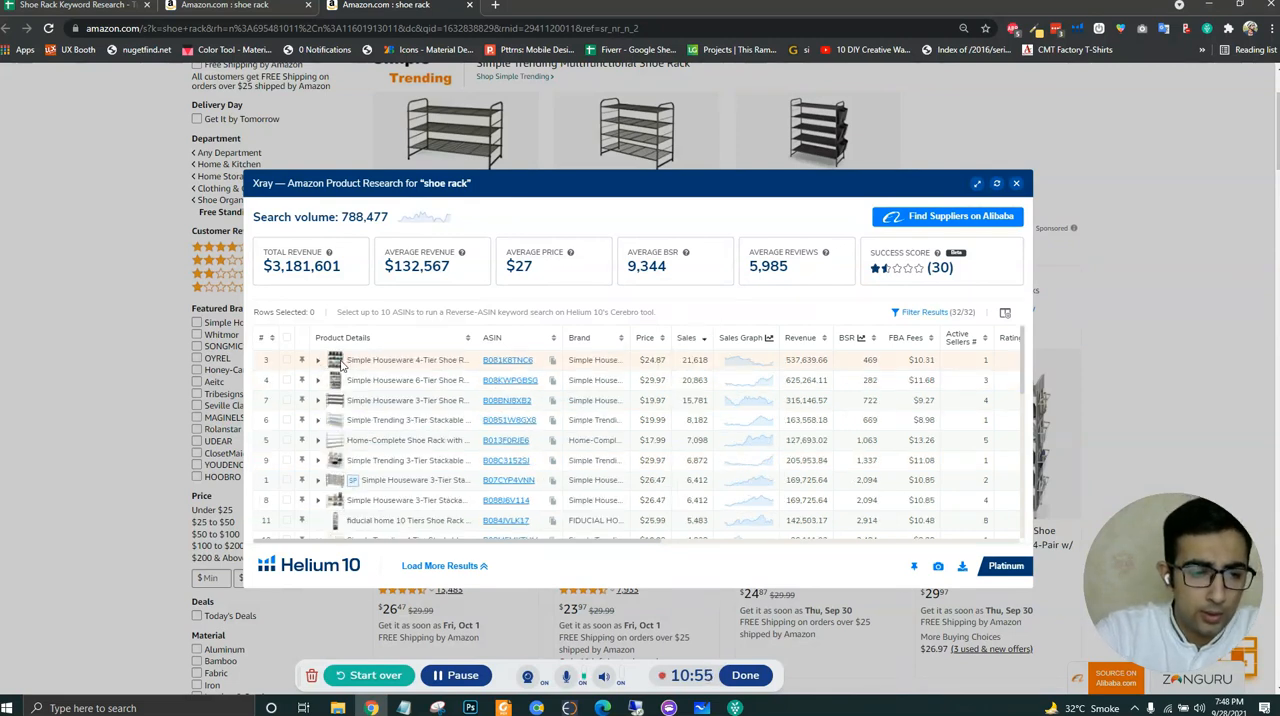
- Copy the top-selling product's ASIN B081K8TNC6 into E3 of the keyword spreadsheet, beside Free Standing Shoe Racks
{"action": "mouse_move", "coordinate": [504, 365]}
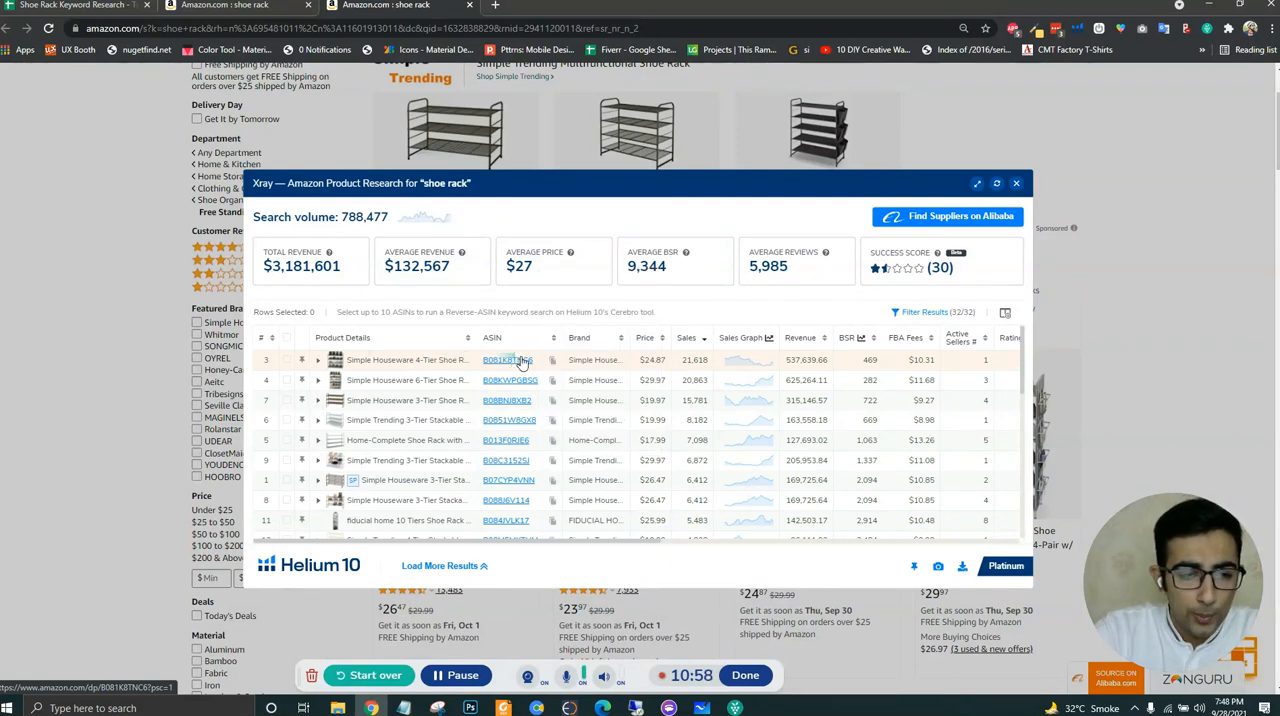
{"action": "left_click", "coordinate": [554, 363]}
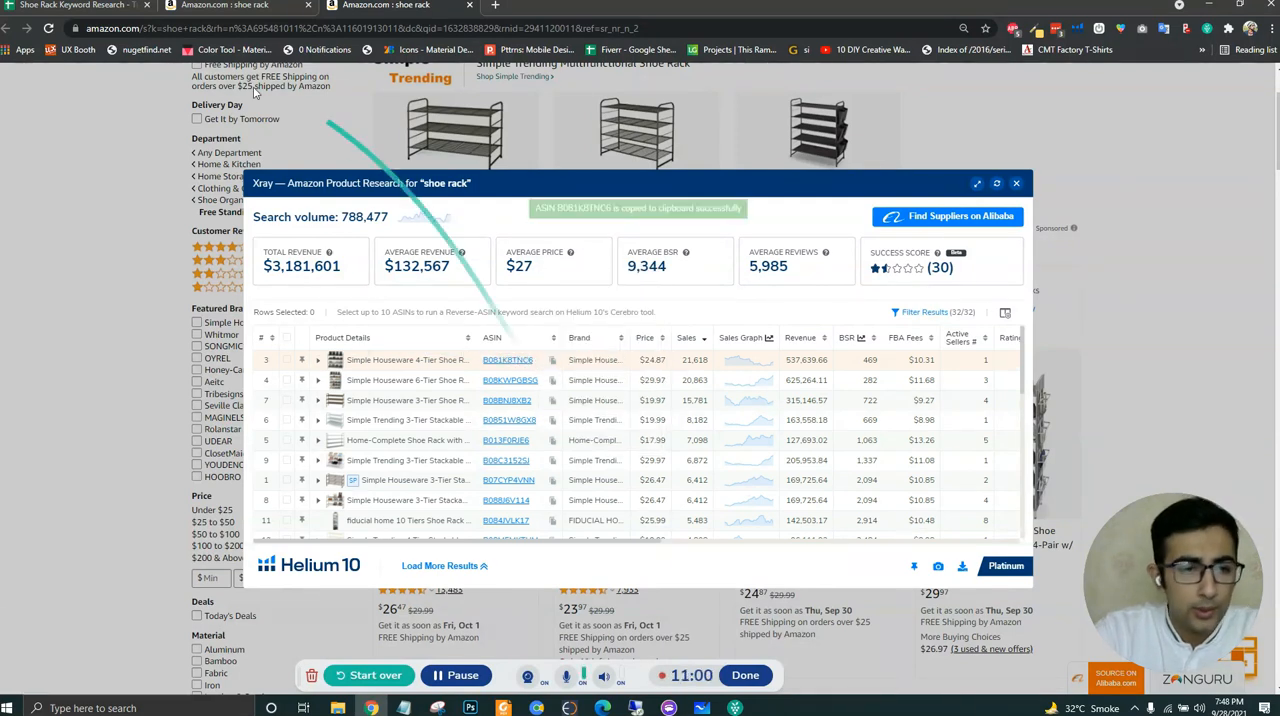
{"action": "left_click", "coordinate": [100, 8]}
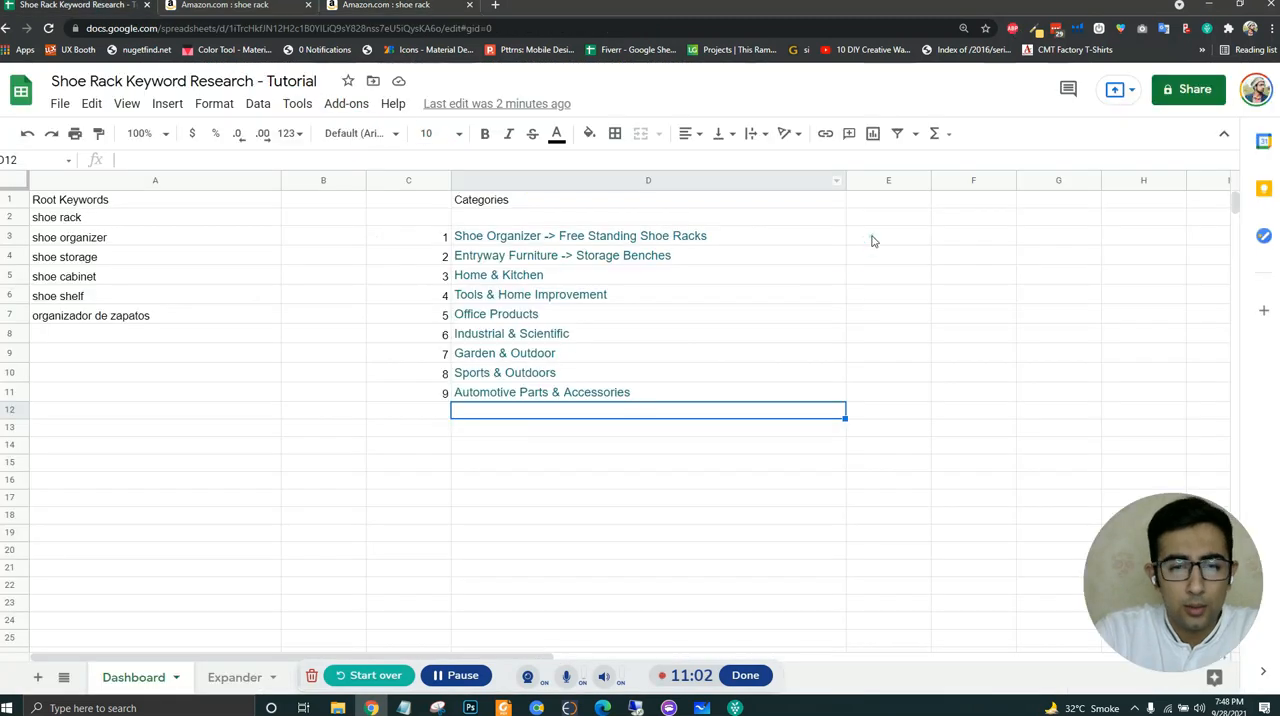
{"action": "left_click", "coordinate": [871, 240]}
{"action": "key", "text": "ctrl+v"}
{"action": "left_click", "coordinate": [886, 313]}
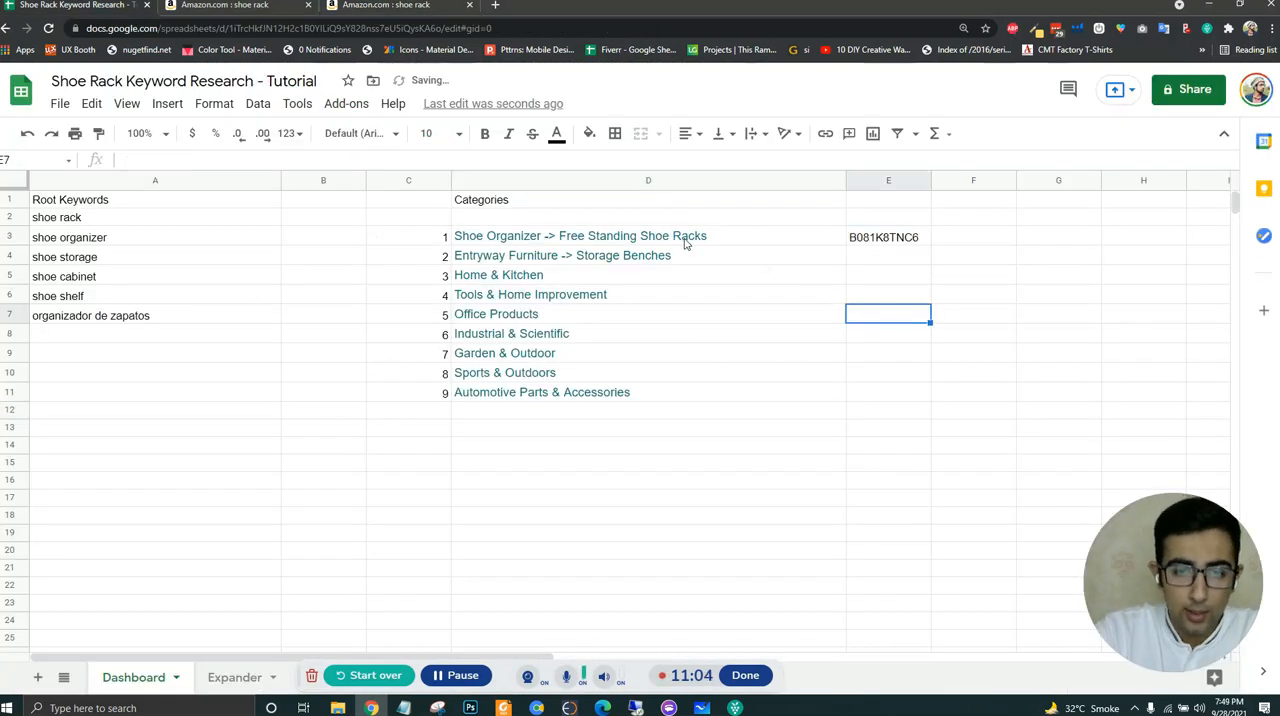
{"action": "left_click_drag", "start_coordinate": [686, 243], "coordinate": [891, 240]}
{"action": "left_click", "coordinate": [886, 257]}
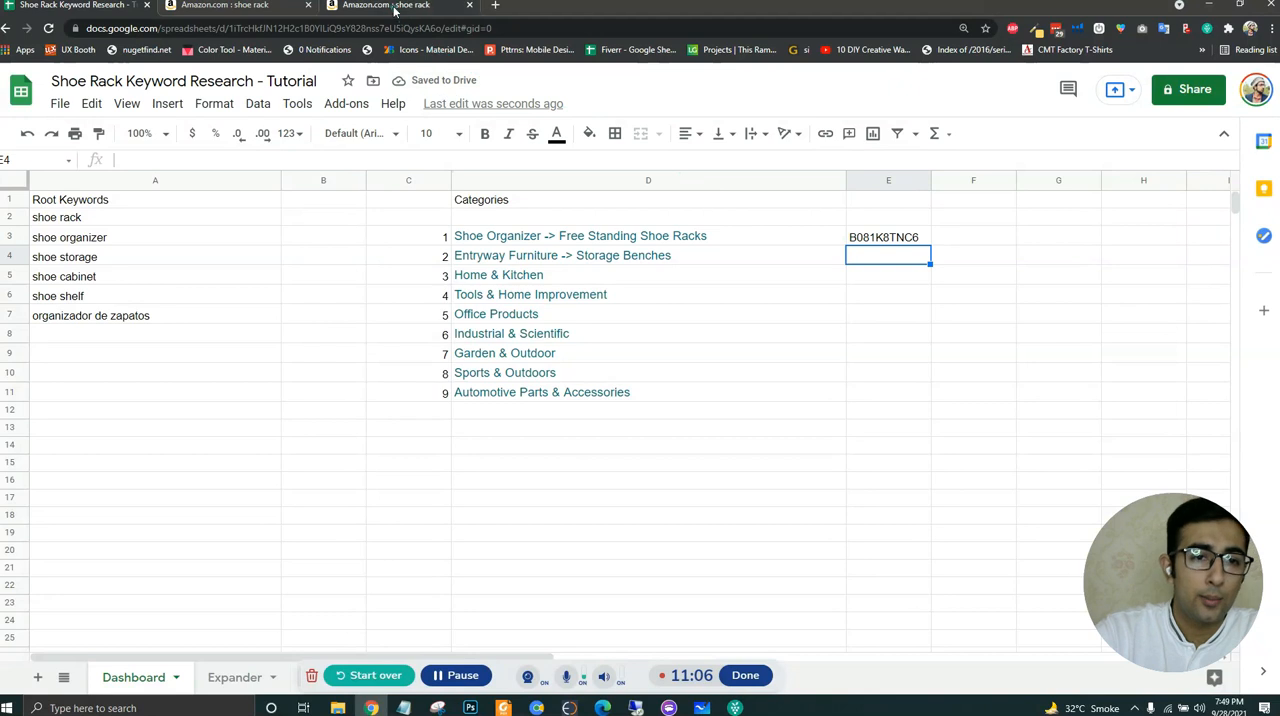
- Return to the main Amazon shoe rack results and open the Storage Benches department in a new tab
{"action": "left_click", "coordinate": [237, 12]}
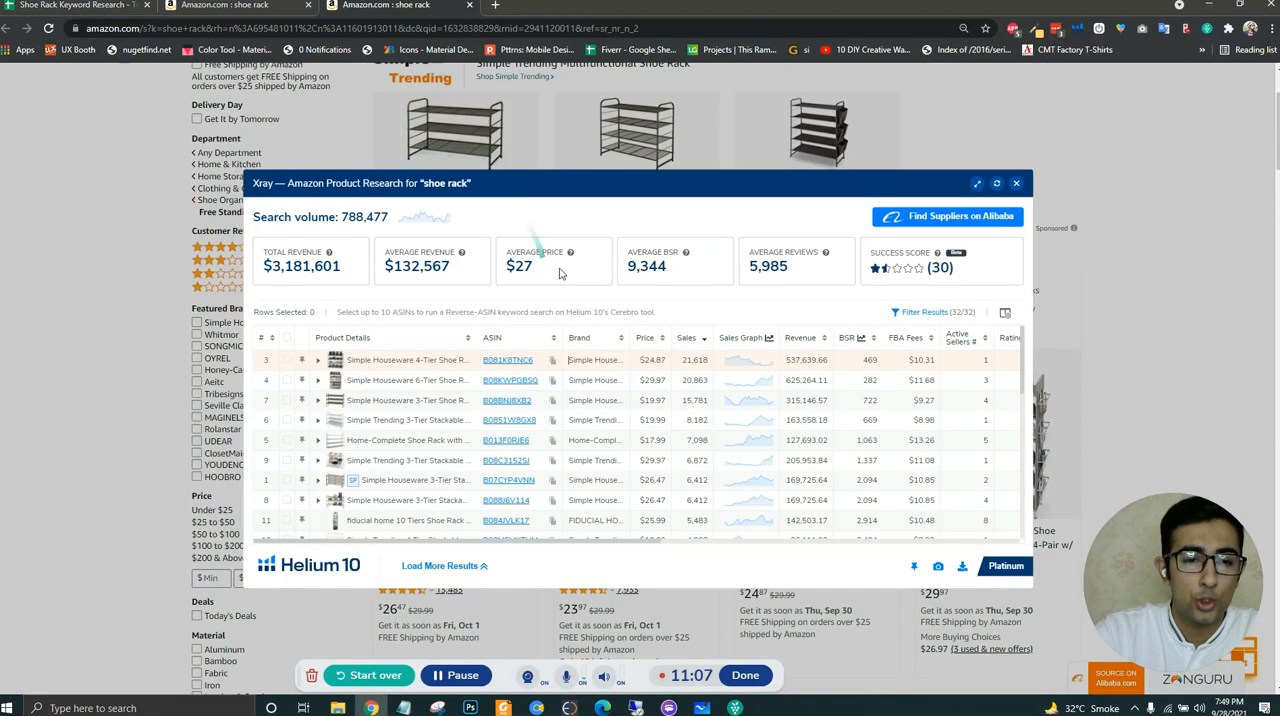
{"action": "left_click", "coordinate": [247, 11]}
{"action": "middle_click", "coordinate": [230, 347]}
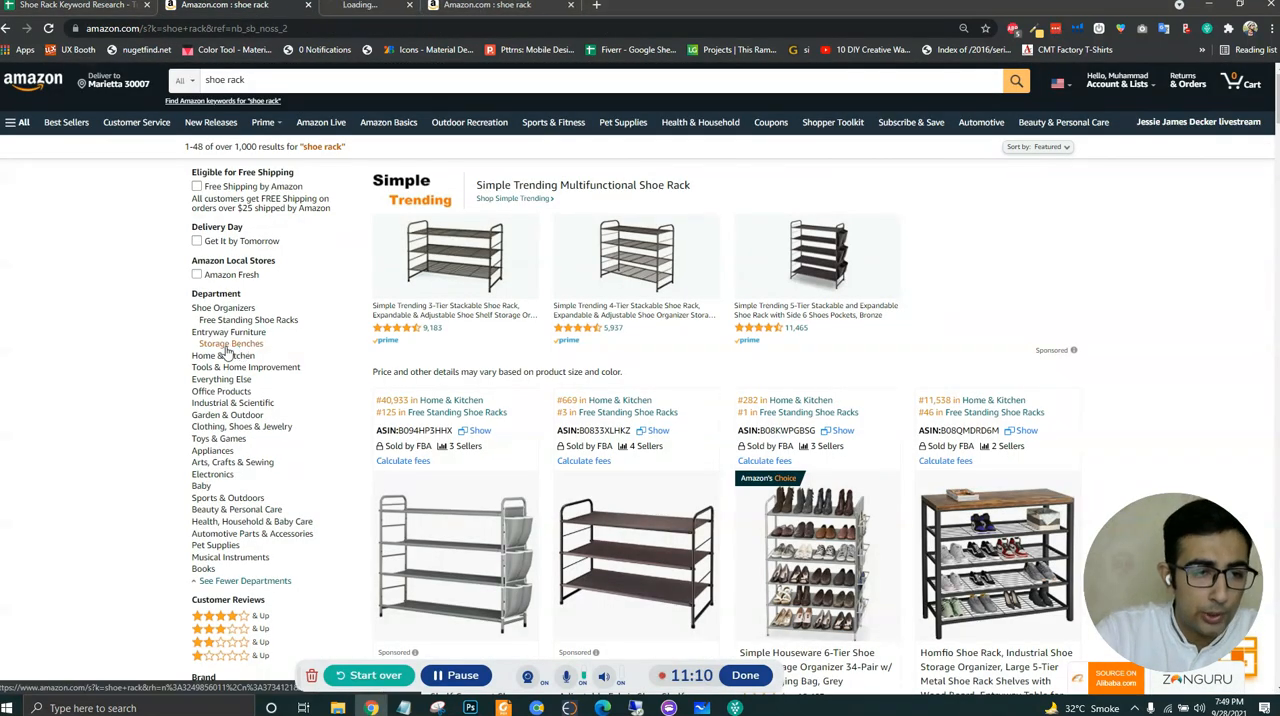
{"action": "left_click", "coordinate": [395, 6]}
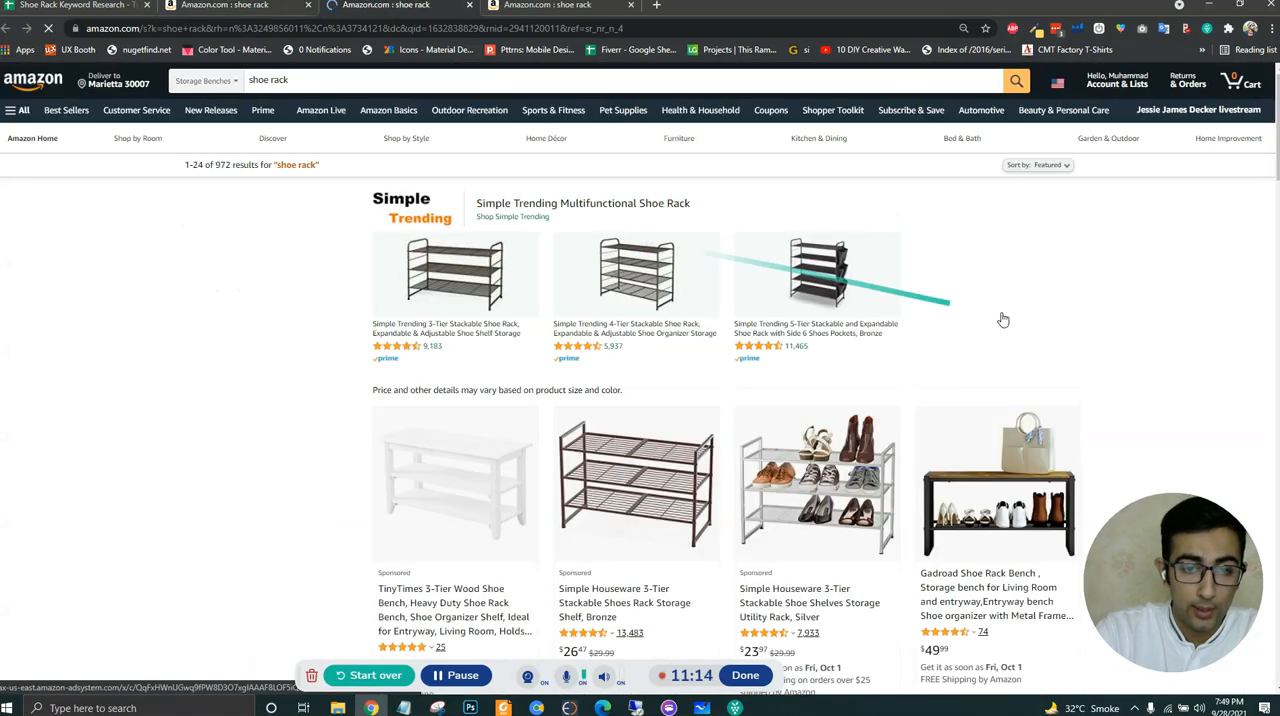
- Run Xray on the Storage Benches results and sort the products by sales, highest first
{"action": "left_click", "coordinate": [1077, 32]}
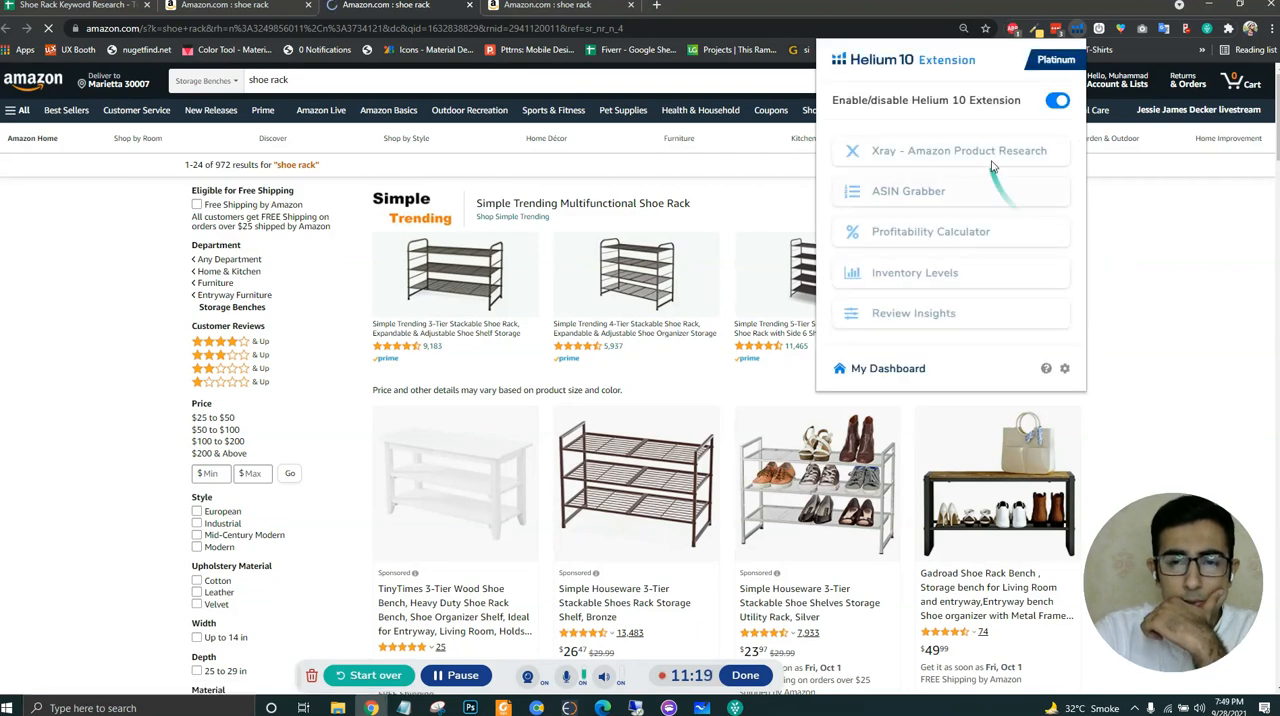
{"action": "left_click", "coordinate": [931, 153]}
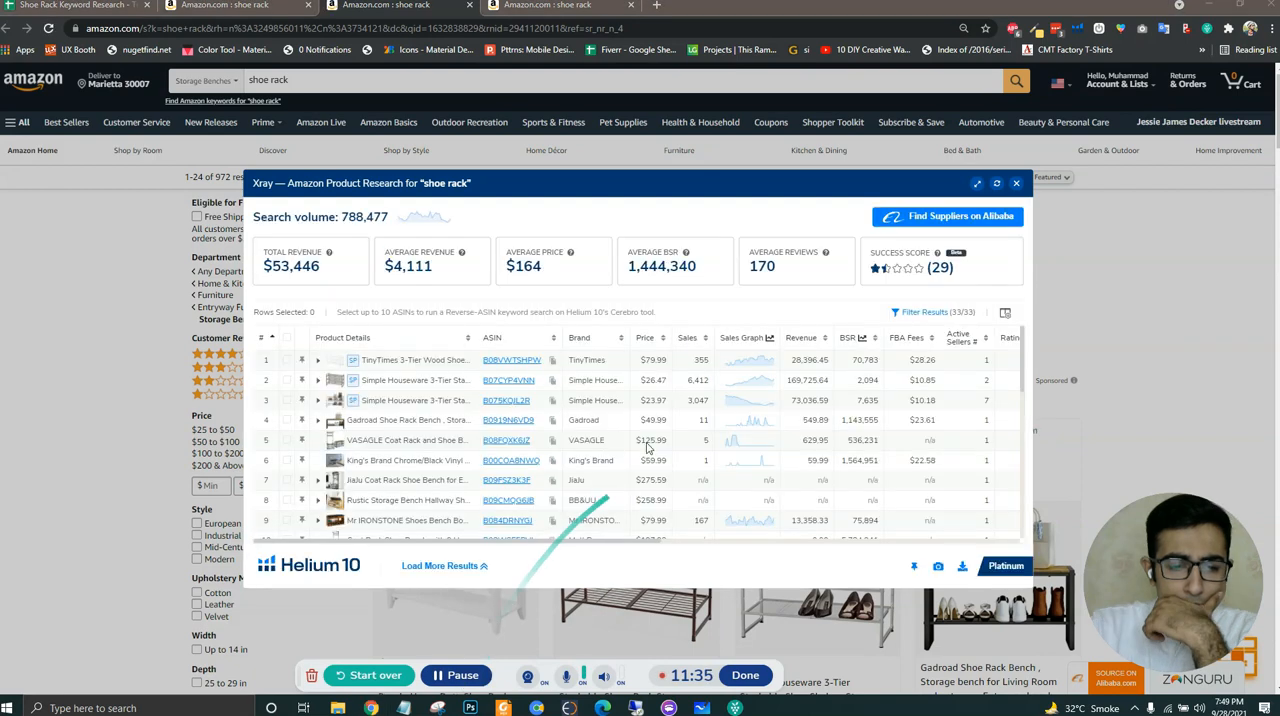
{"action": "left_click", "coordinate": [690, 337]}
{"action": "left_click", "coordinate": [697, 337]}
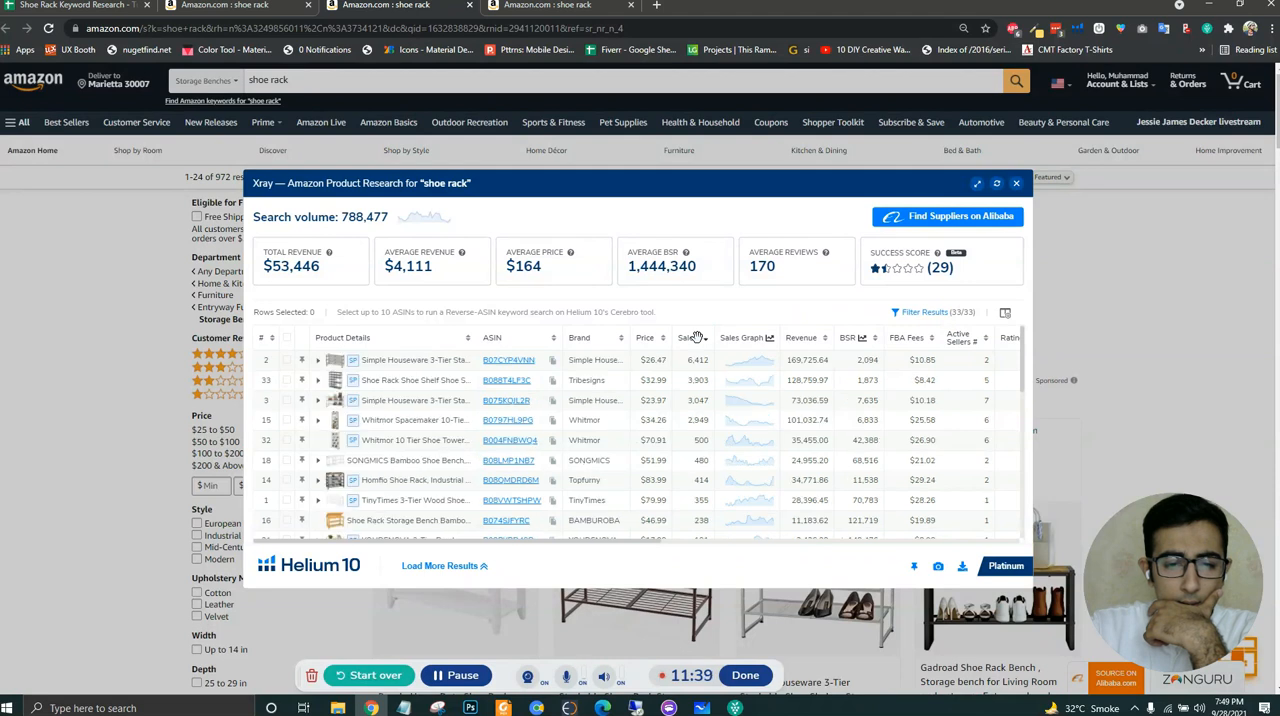
- Copy the top-selling Storage Benches ASIN B07CYP4VNN into E4 of the keyword spreadsheet
{"action": "mouse_move", "coordinate": [495, 365]}
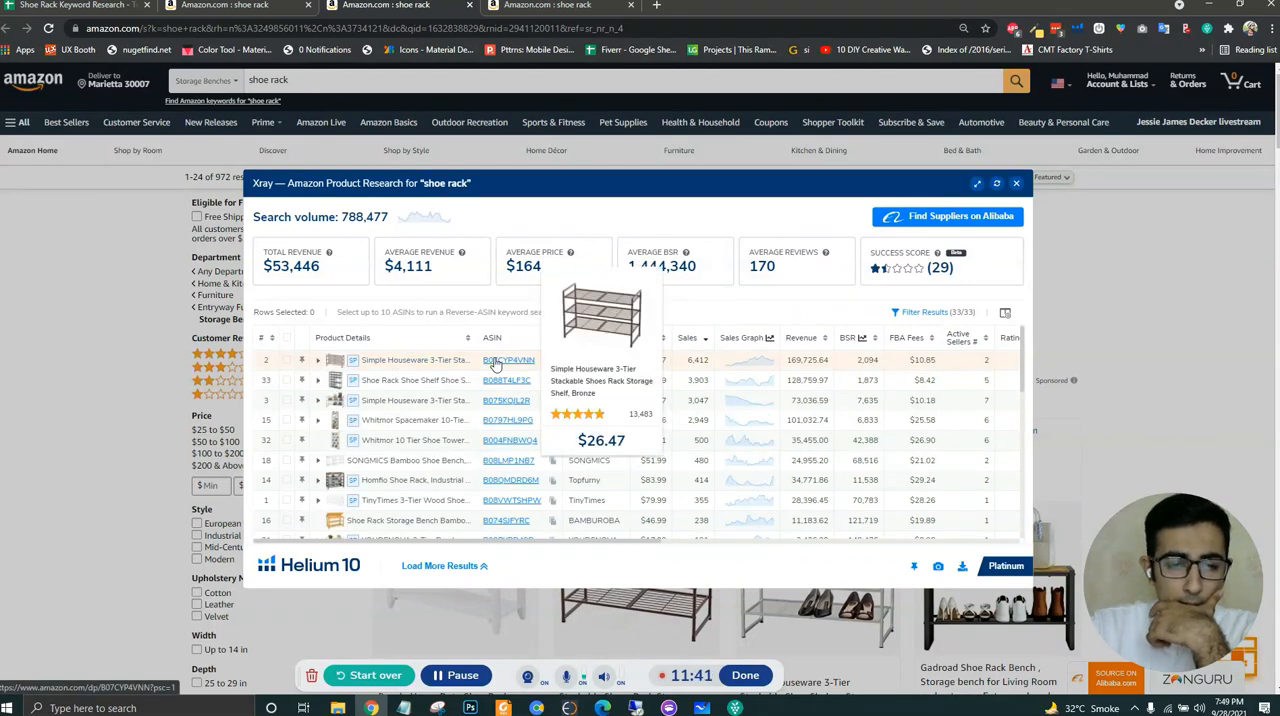
{"action": "left_click_drag", "start_coordinate": [482, 362], "coordinate": [530, 364]}
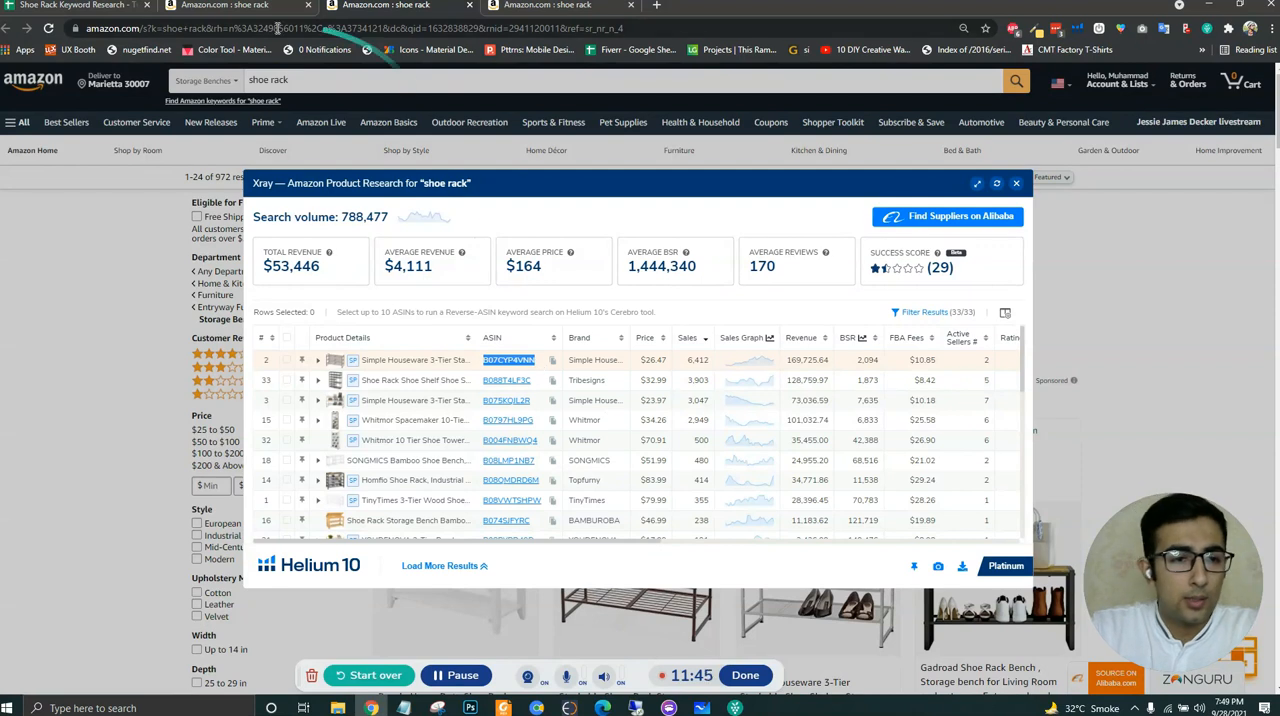
{"action": "left_click", "coordinate": [57, 20]}
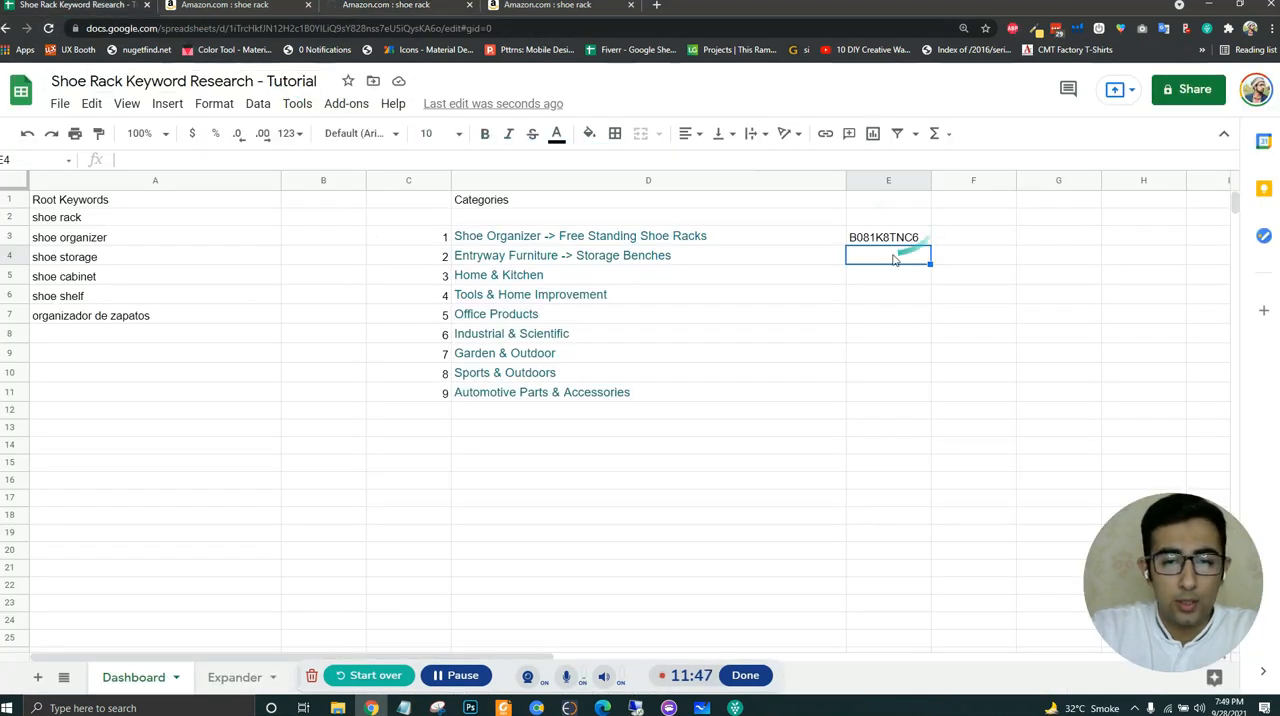
{"action": "key", "text": "ctrl+v"}
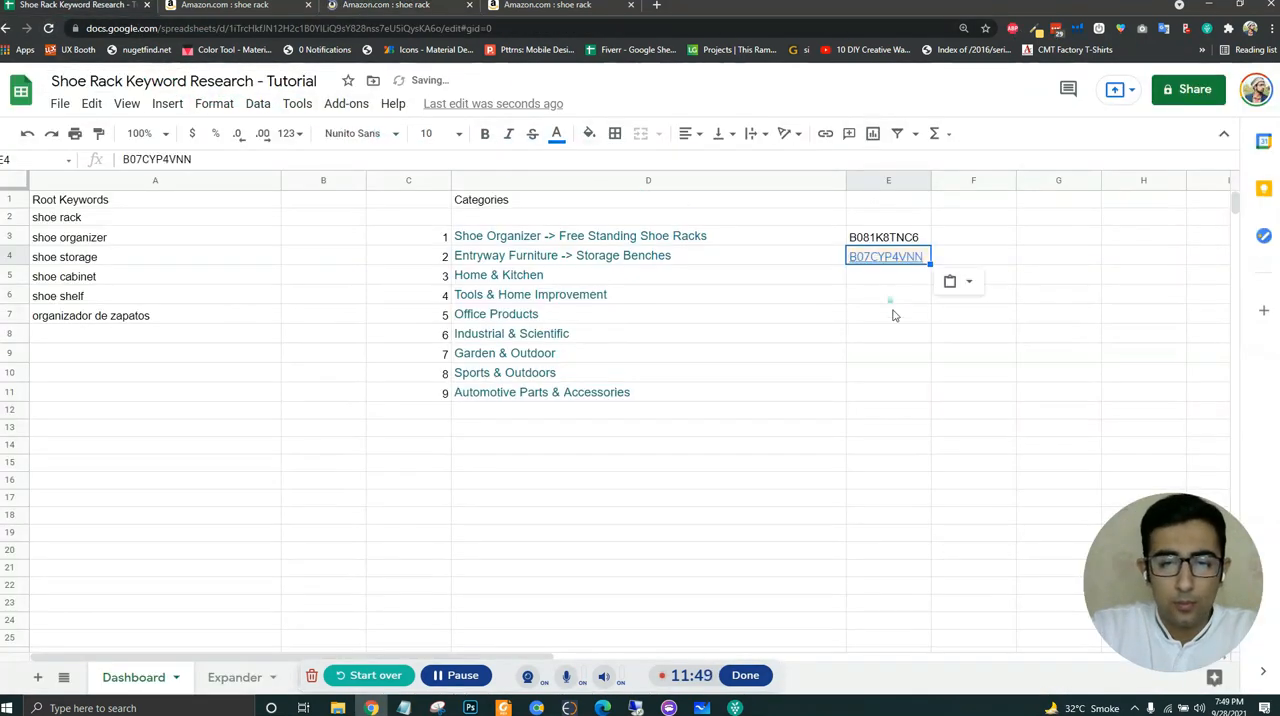
{"action": "left_click", "coordinate": [893, 335]}
- Go back to the main Amazon shoe rack results and open the Home & Kitchen department in a new tab
{"action": "left_click", "coordinate": [371, 9]}
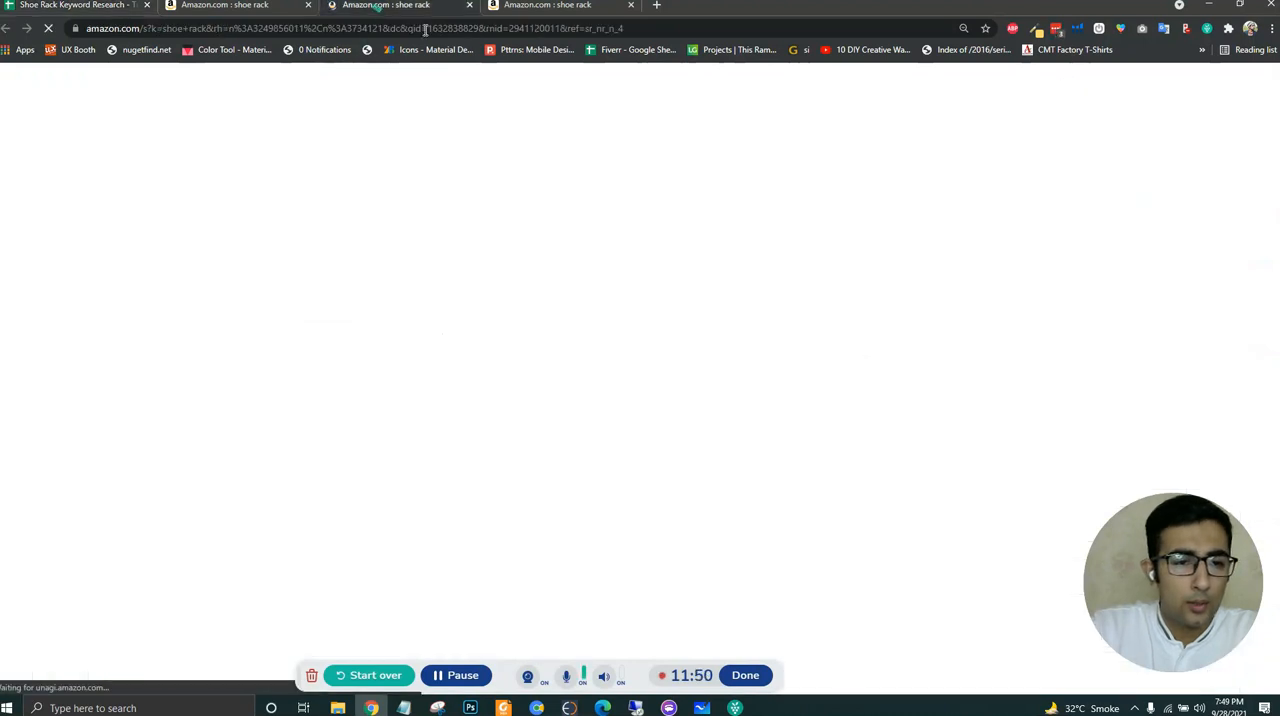
{"action": "left_click", "coordinate": [229, 17]}
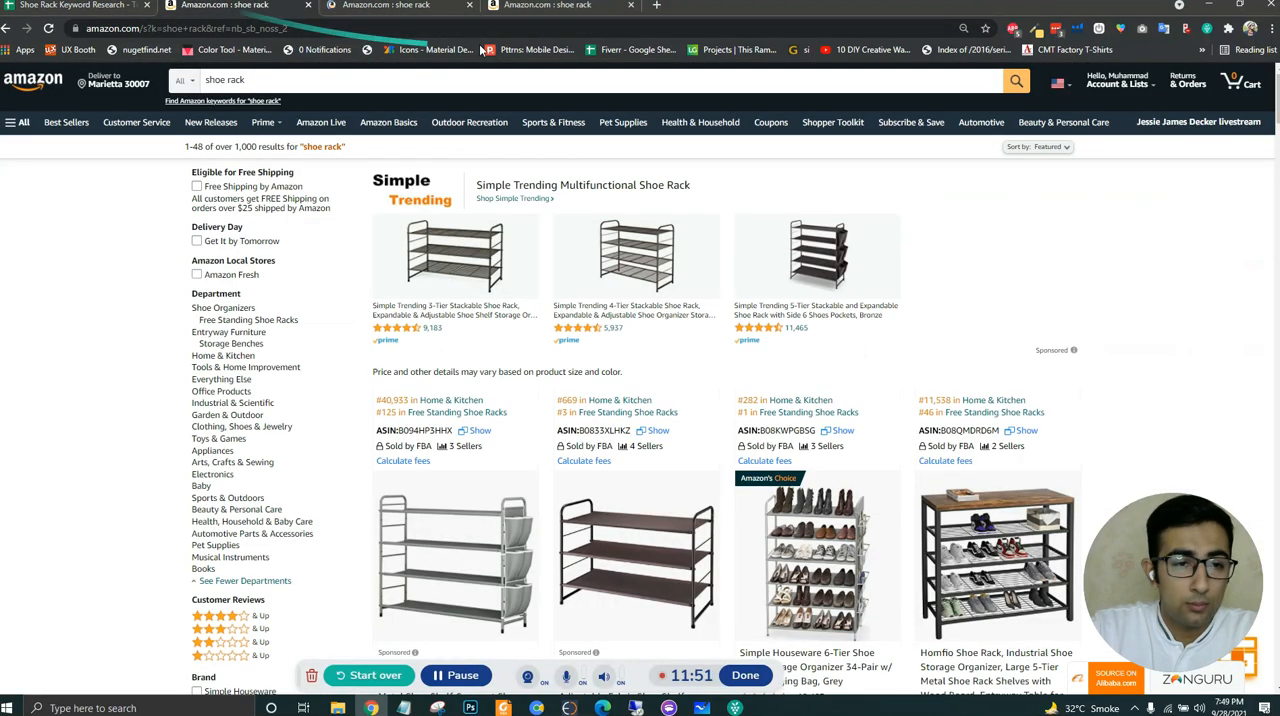
{"action": "middle_click", "coordinate": [237, 357]}
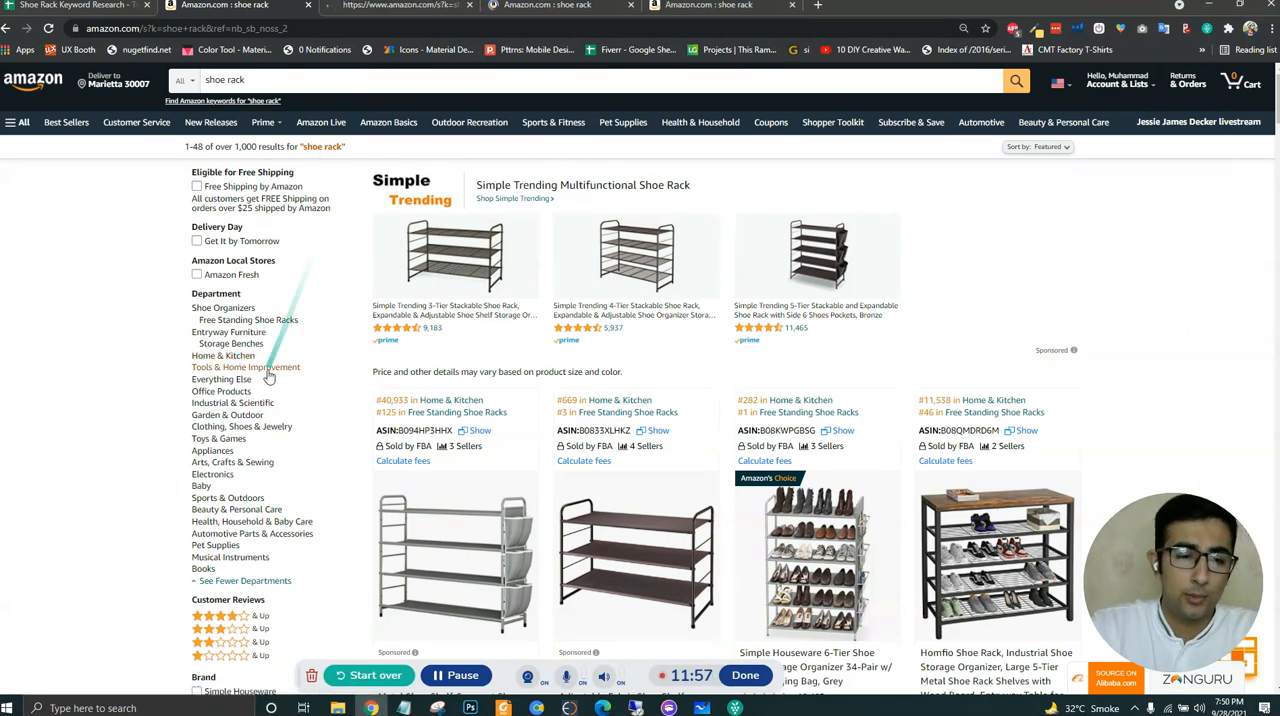
{"action": "right_click", "coordinate": [236, 364]}
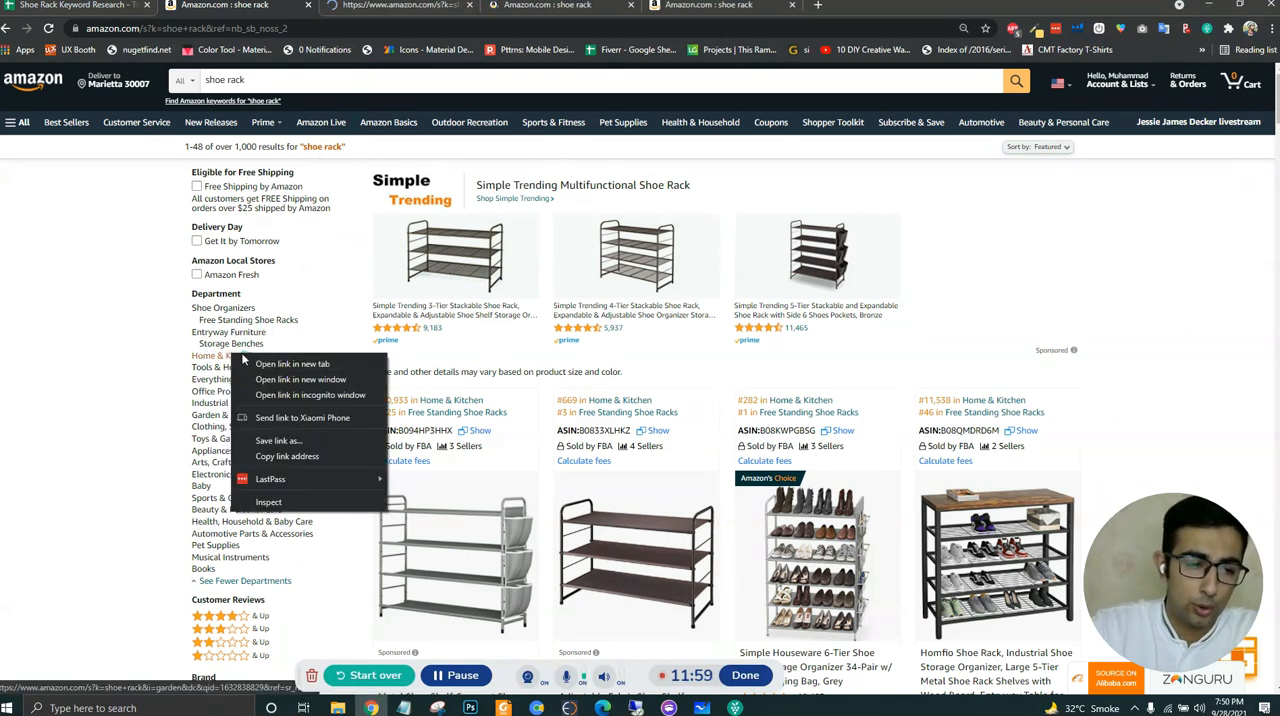
{"action": "left_click", "coordinate": [420, 8]}
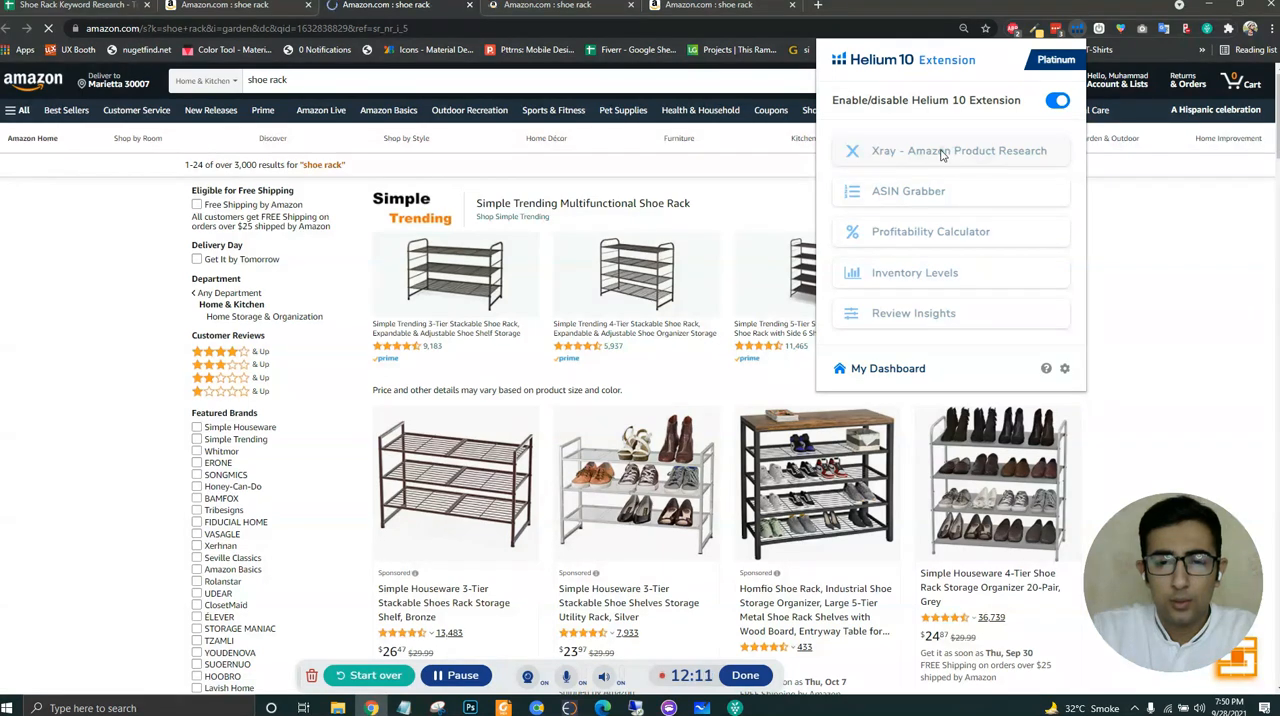
- Run Xray on the Home & Kitchen results and sort the products by sales, highest first
{"action": "left_click", "coordinate": [880, 151]}
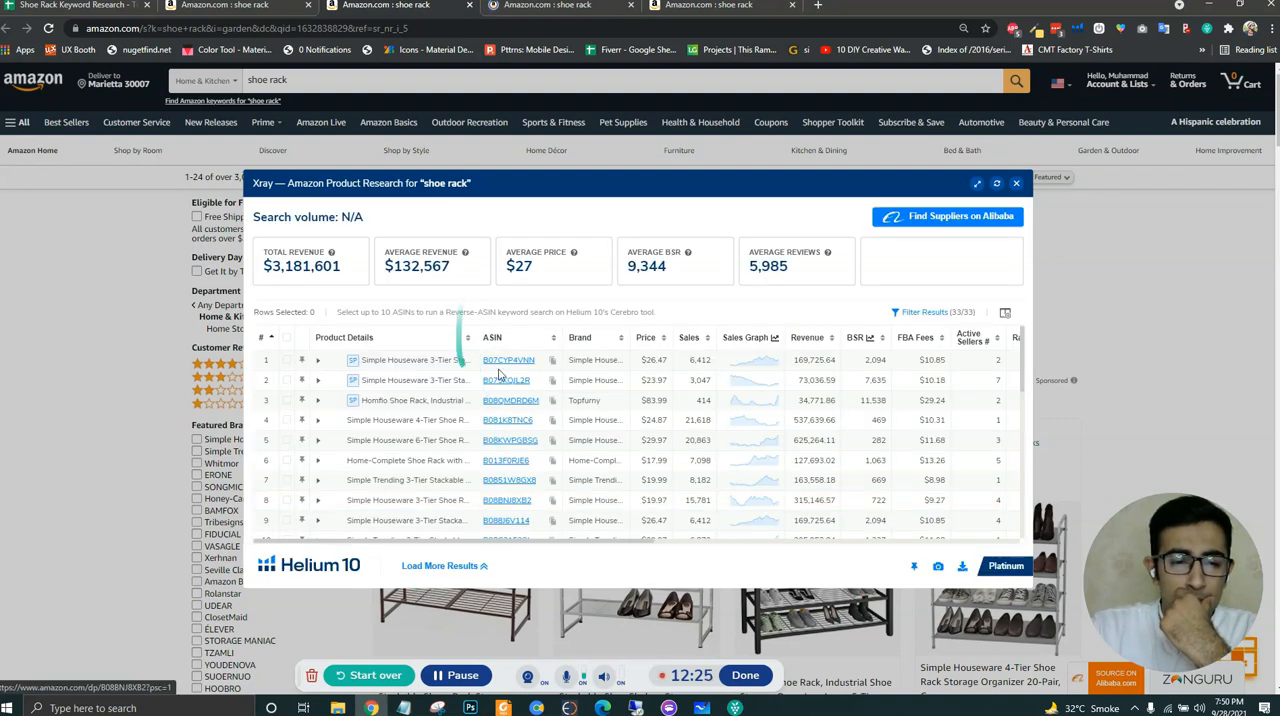
{"action": "left_click", "coordinate": [692, 337]}
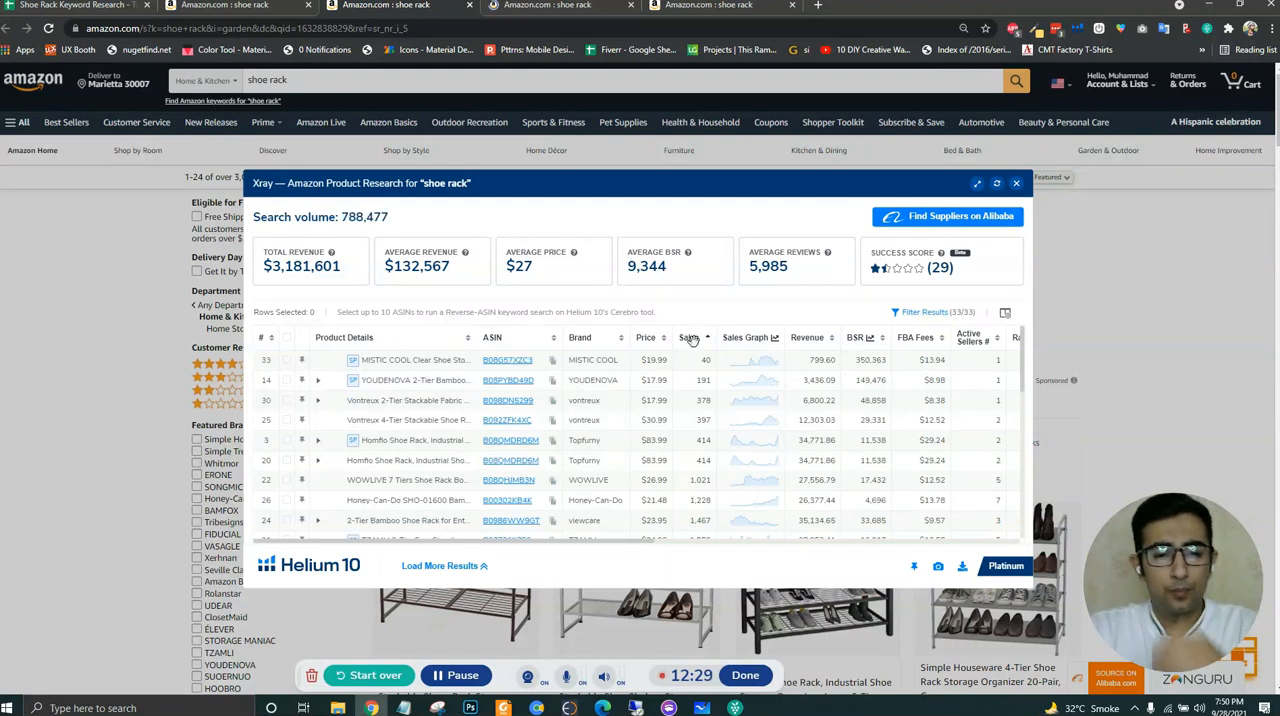
{"action": "left_click", "coordinate": [692, 338]}
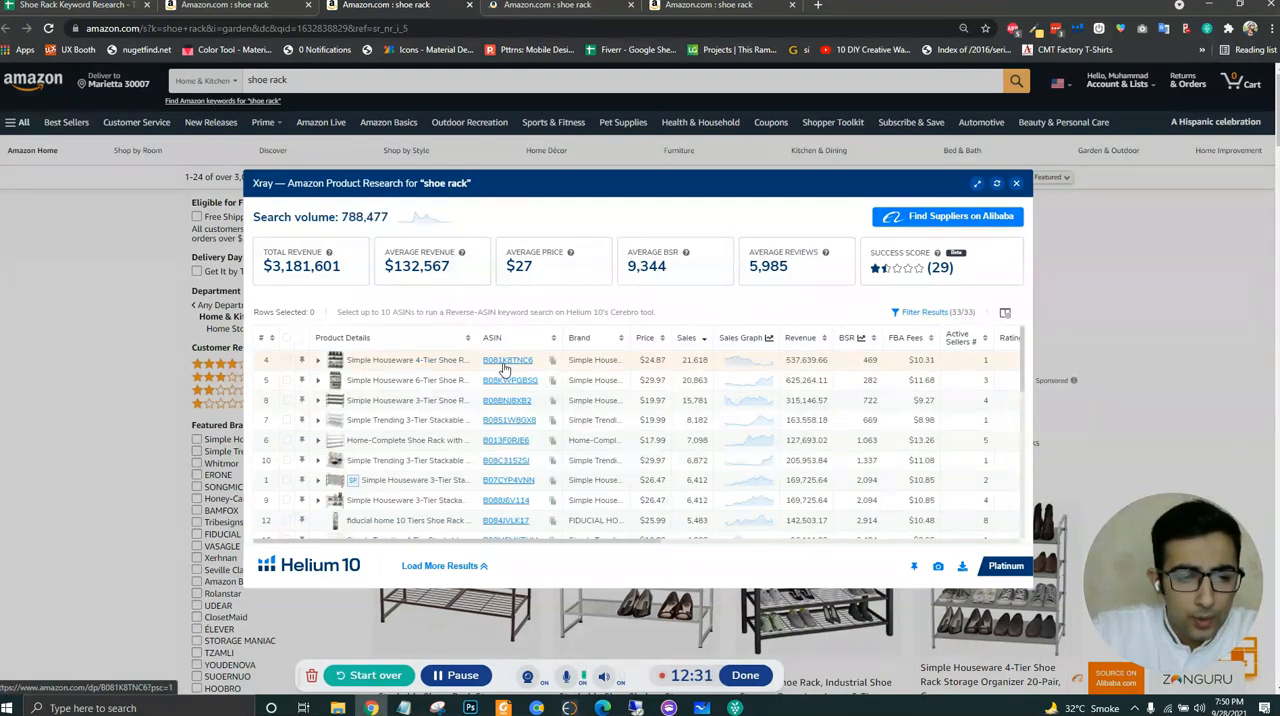
{"action": "mouse_move", "coordinate": [505, 368]}
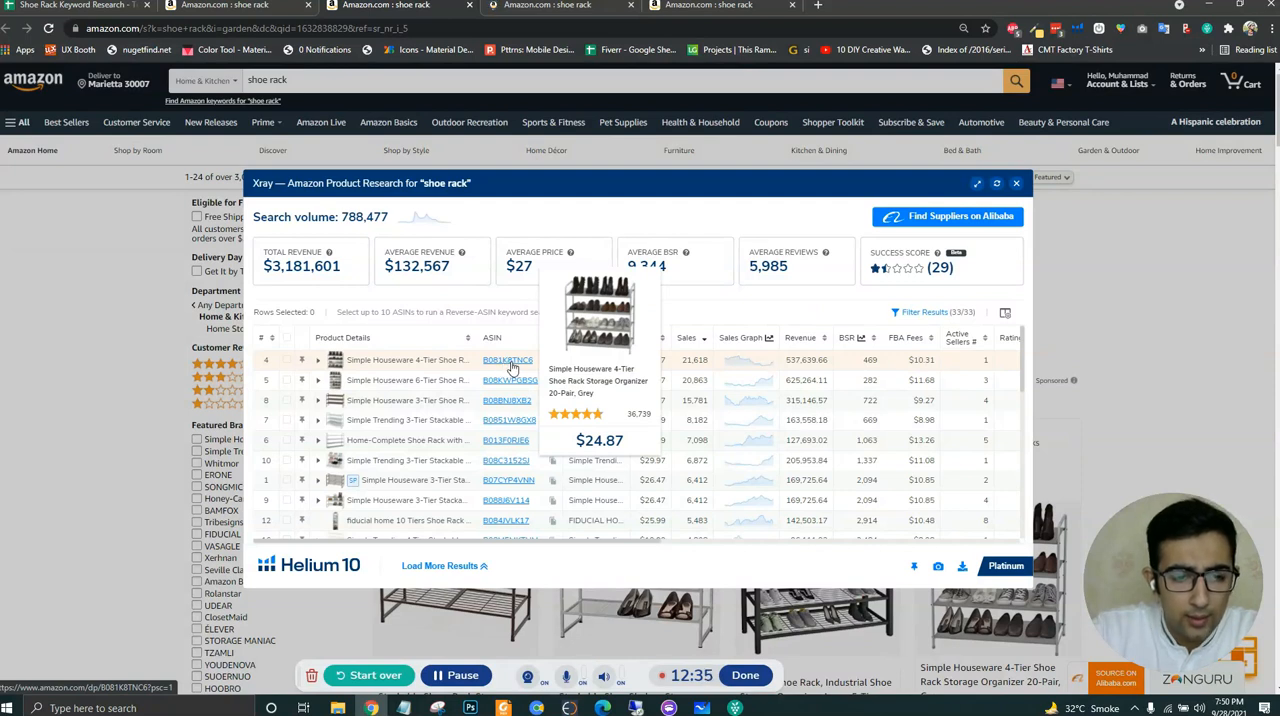
- Check the ASINs already recorded and copy the best-selling unlisted Home & Kitchen ASIN, B08KWPGBSG, into E5 of the keyword spreadsheet
{"action": "key", "text": "ctrl+minus"}
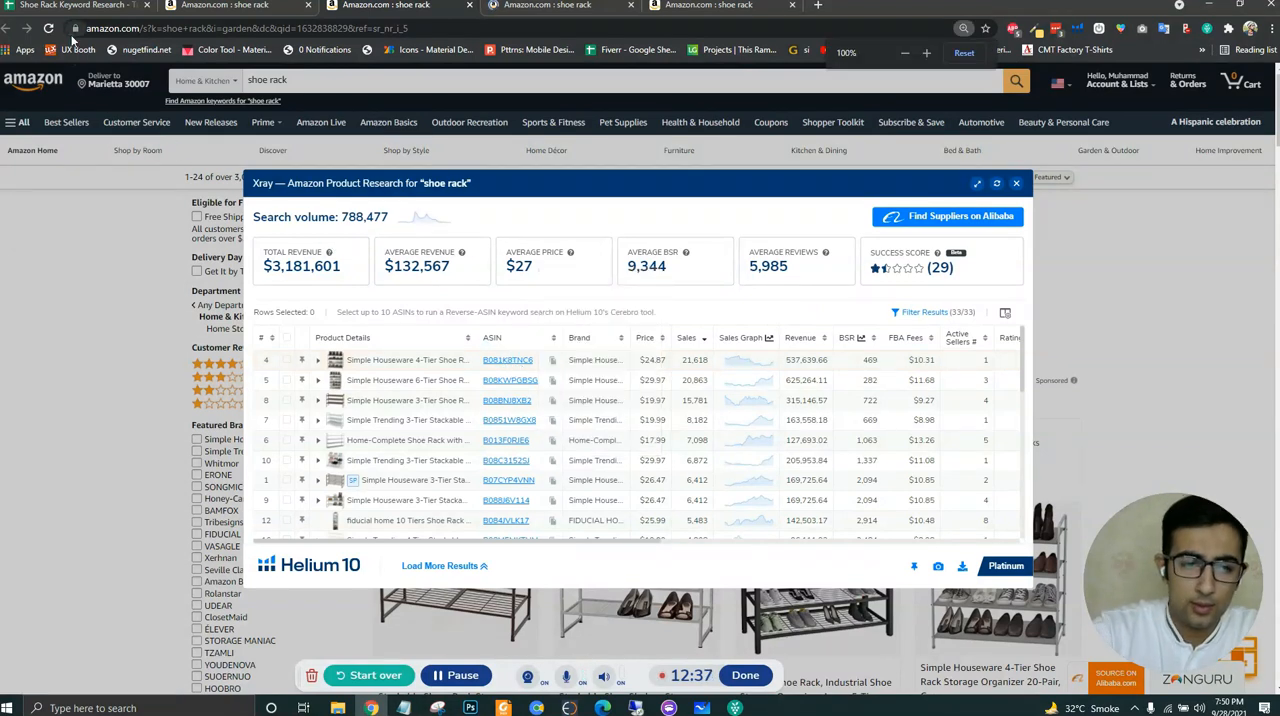
{"action": "key", "text": "ctrl+plus"}
{"action": "left_click", "coordinate": [64, 6]}
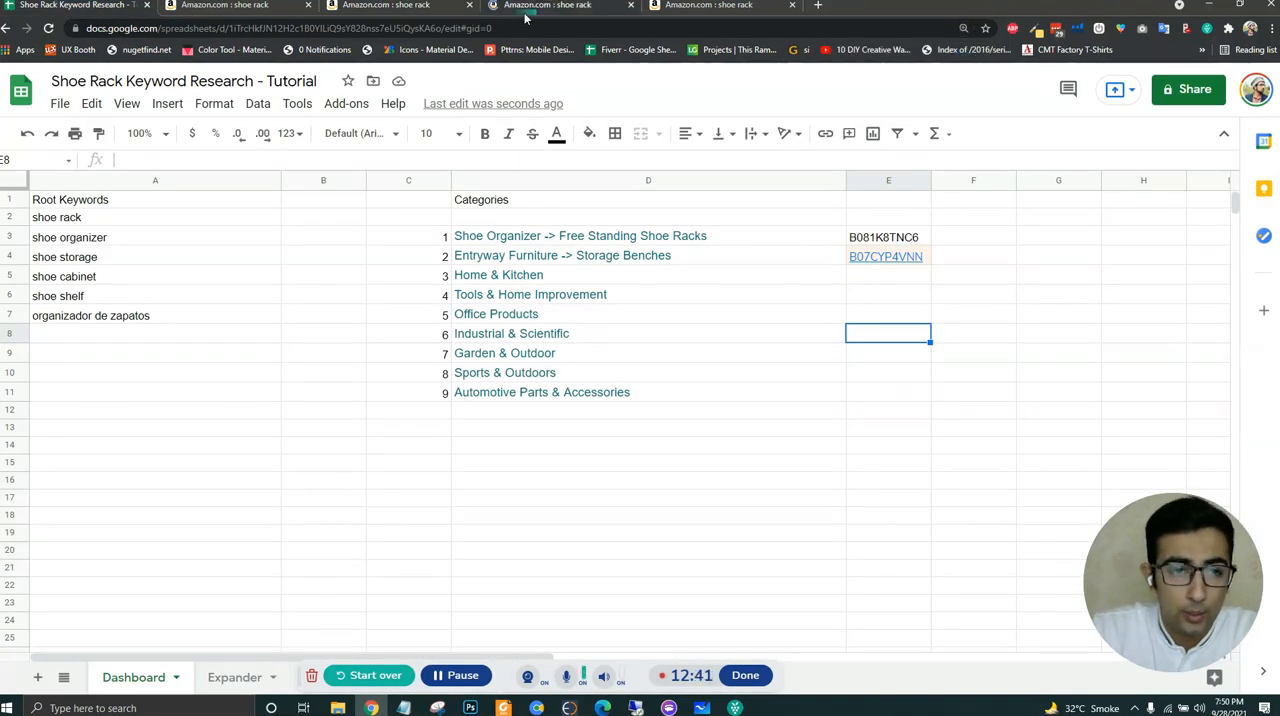
{"action": "left_click", "coordinate": [400, 8]}
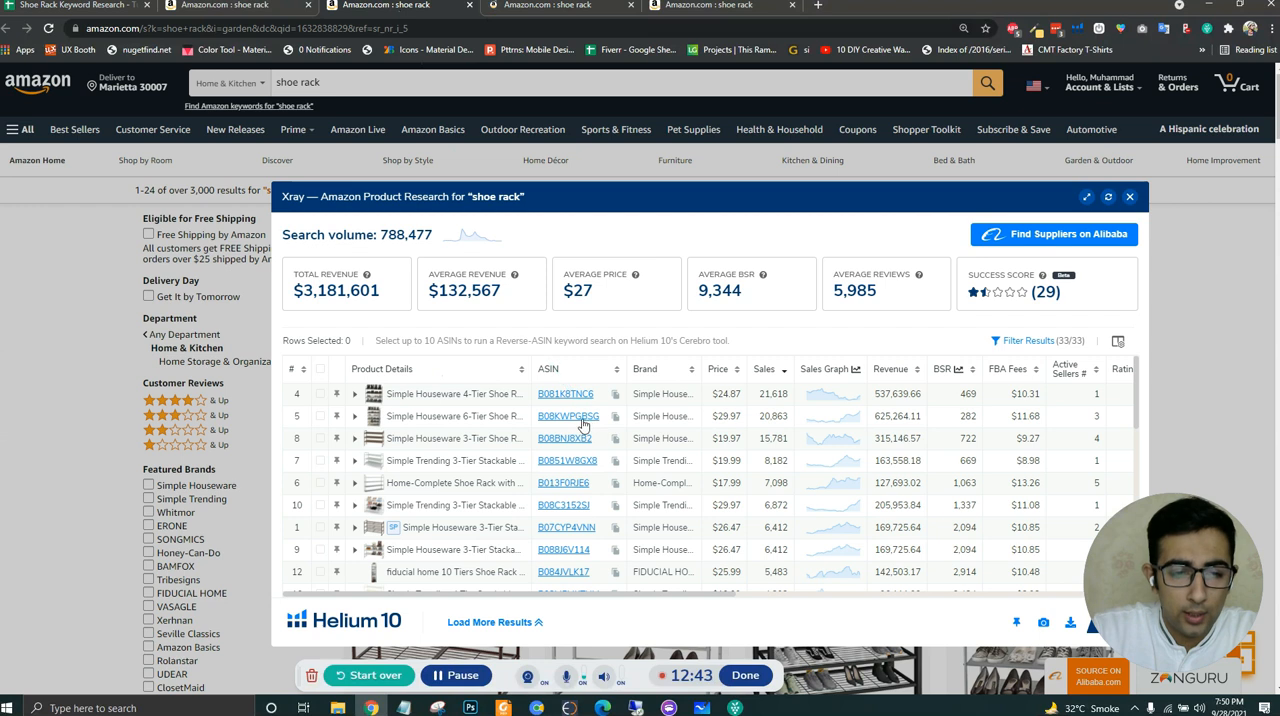
{"action": "key", "text": "ctrl+plus"}
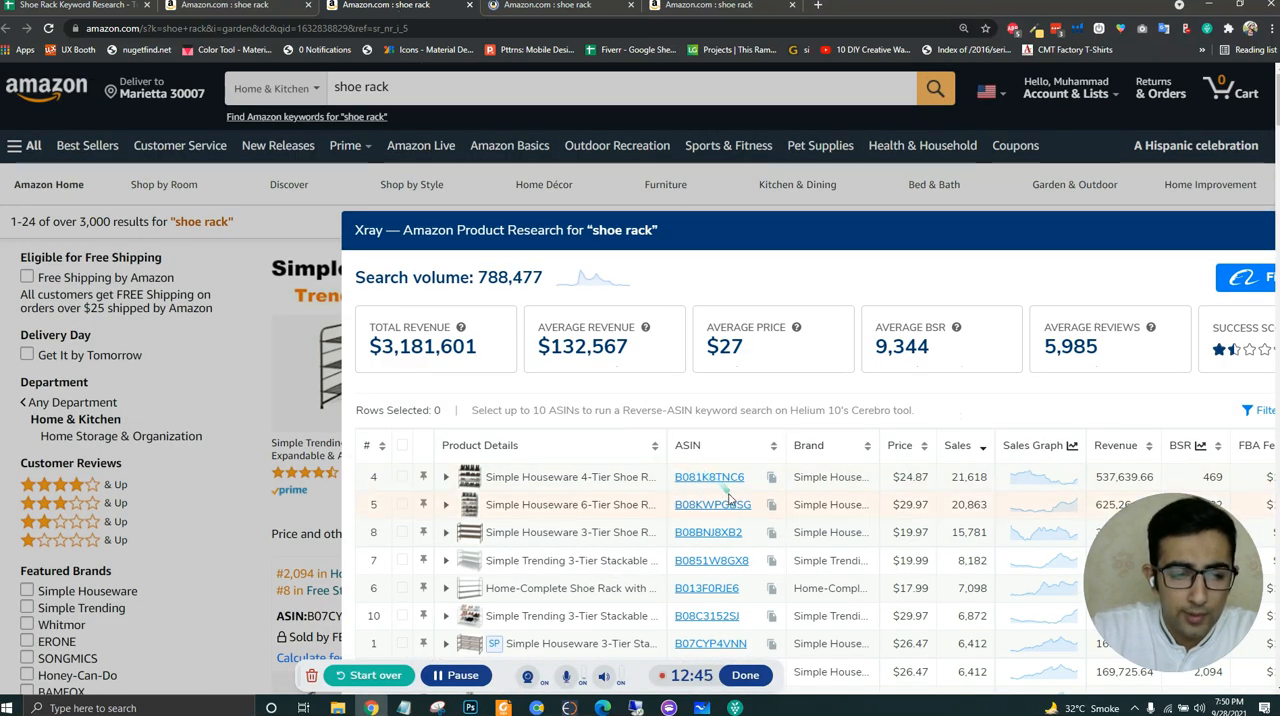
{"action": "mouse_move", "coordinate": [727, 509]}
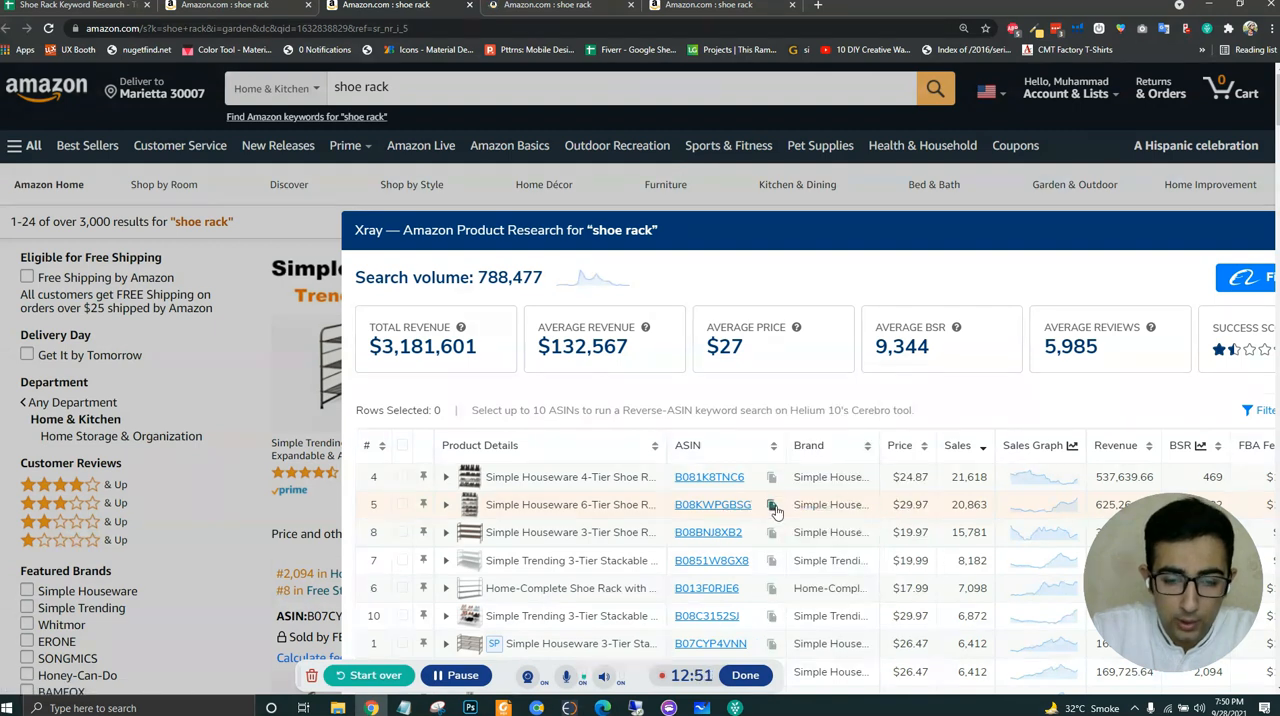
{"action": "left_click", "coordinate": [772, 507]}
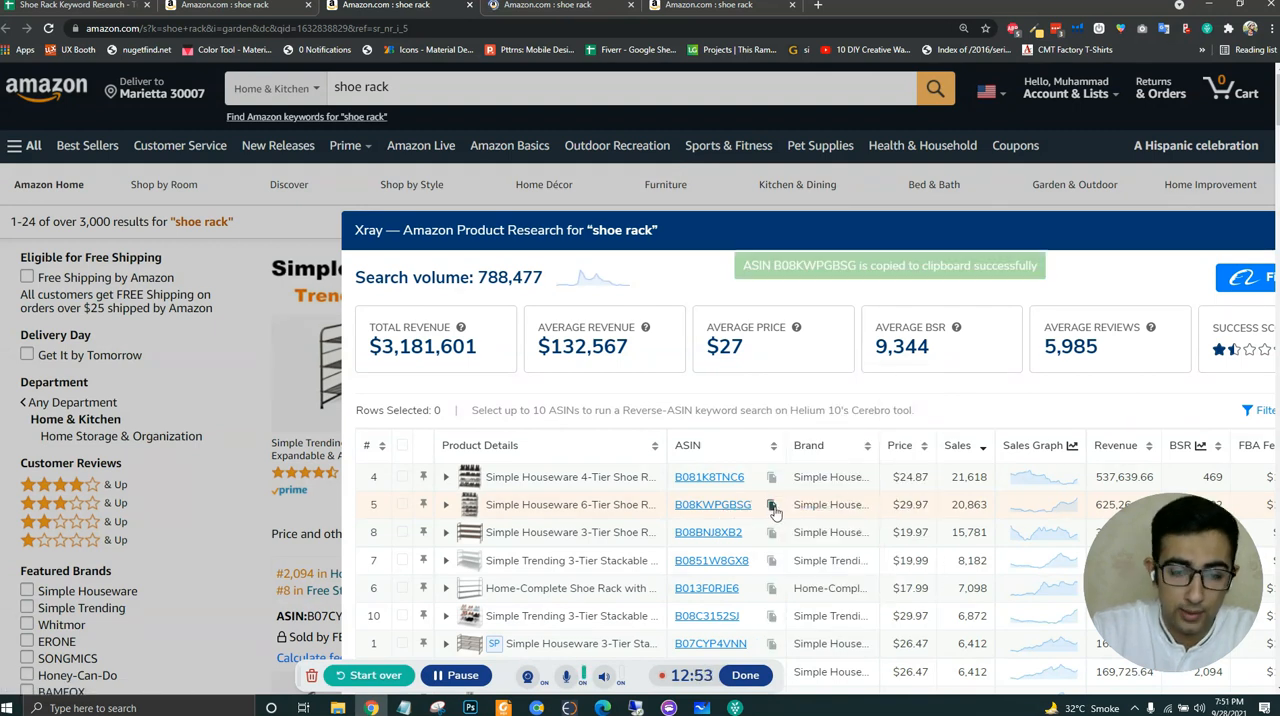
{"action": "left_click", "coordinate": [95, 8]}
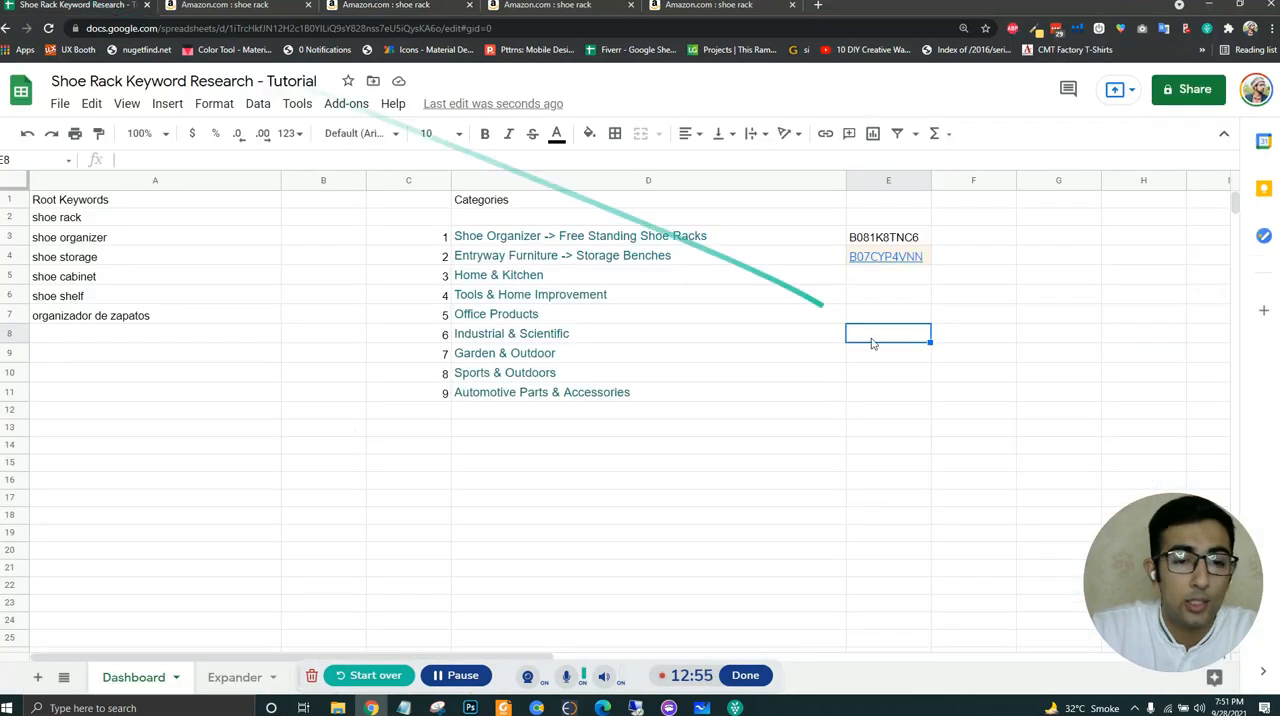
{"action": "left_click", "coordinate": [893, 280]}
{"action": "key", "text": "ctrl+v"}
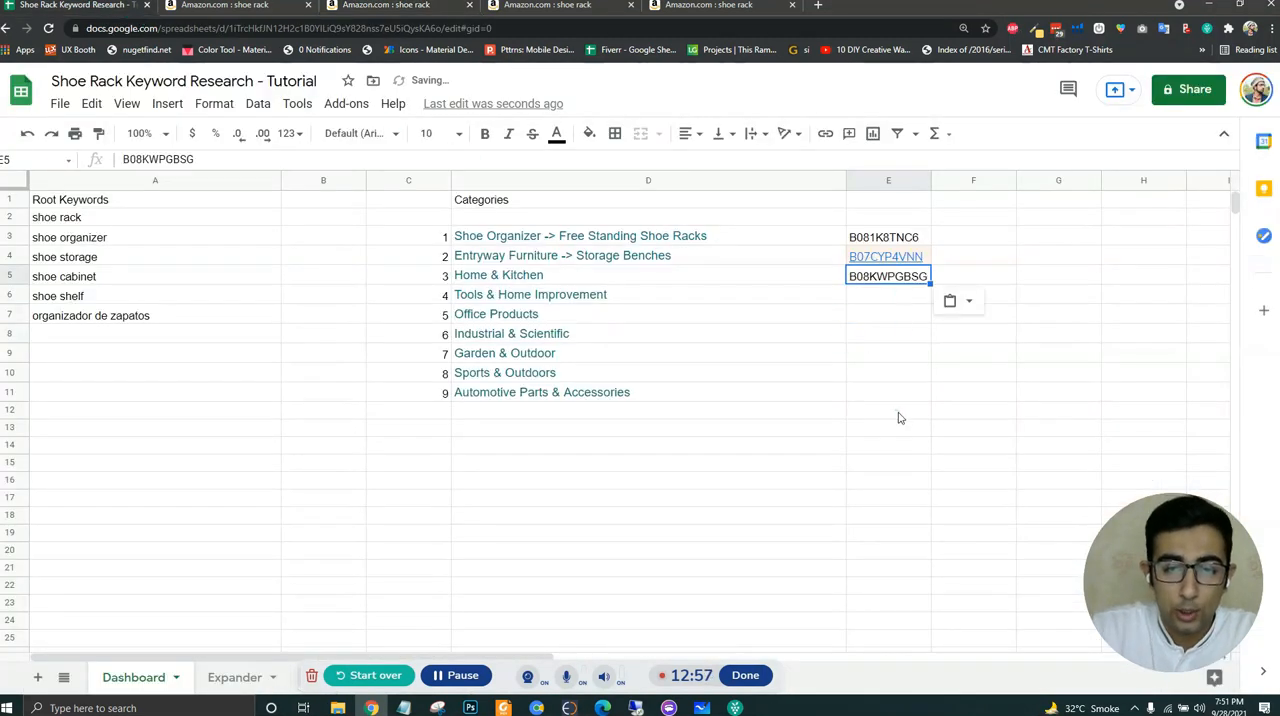
{"action": "left_click", "coordinate": [900, 414]}
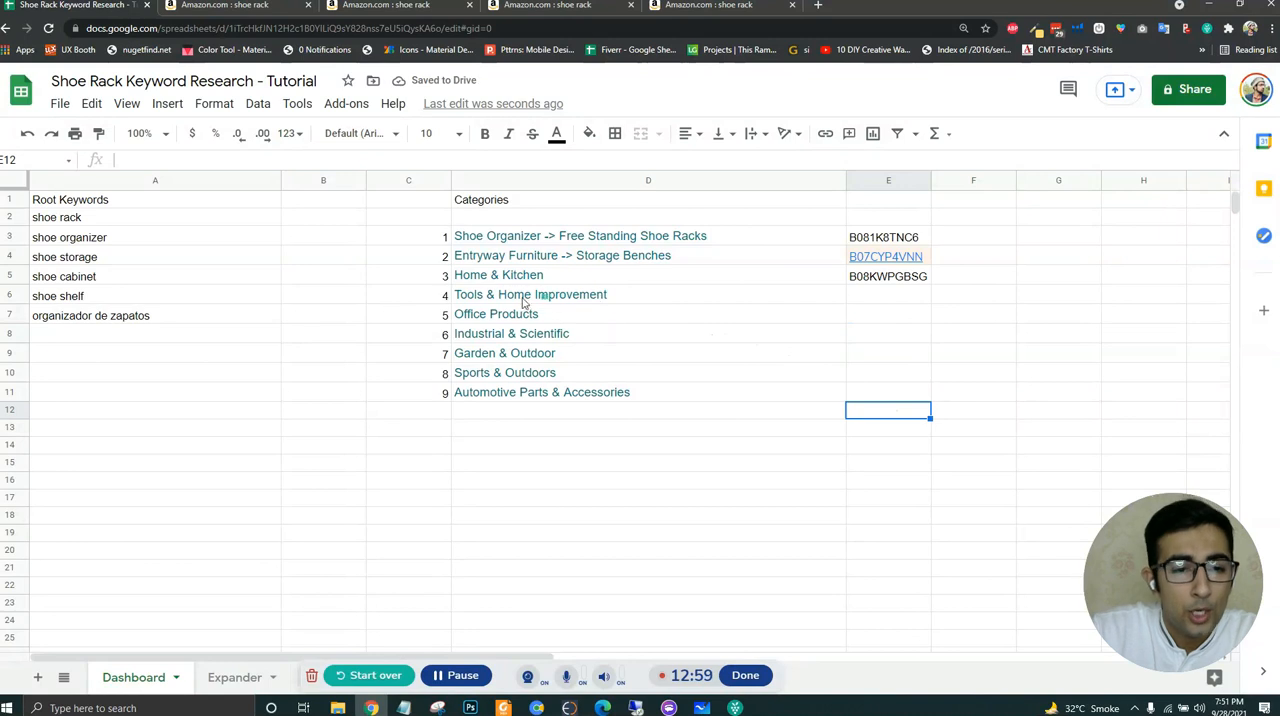
- Return to the main Amazon shoe rack results and open the Tools & Home Improvement department in a new tab
{"action": "left_click", "coordinate": [228, 10]}
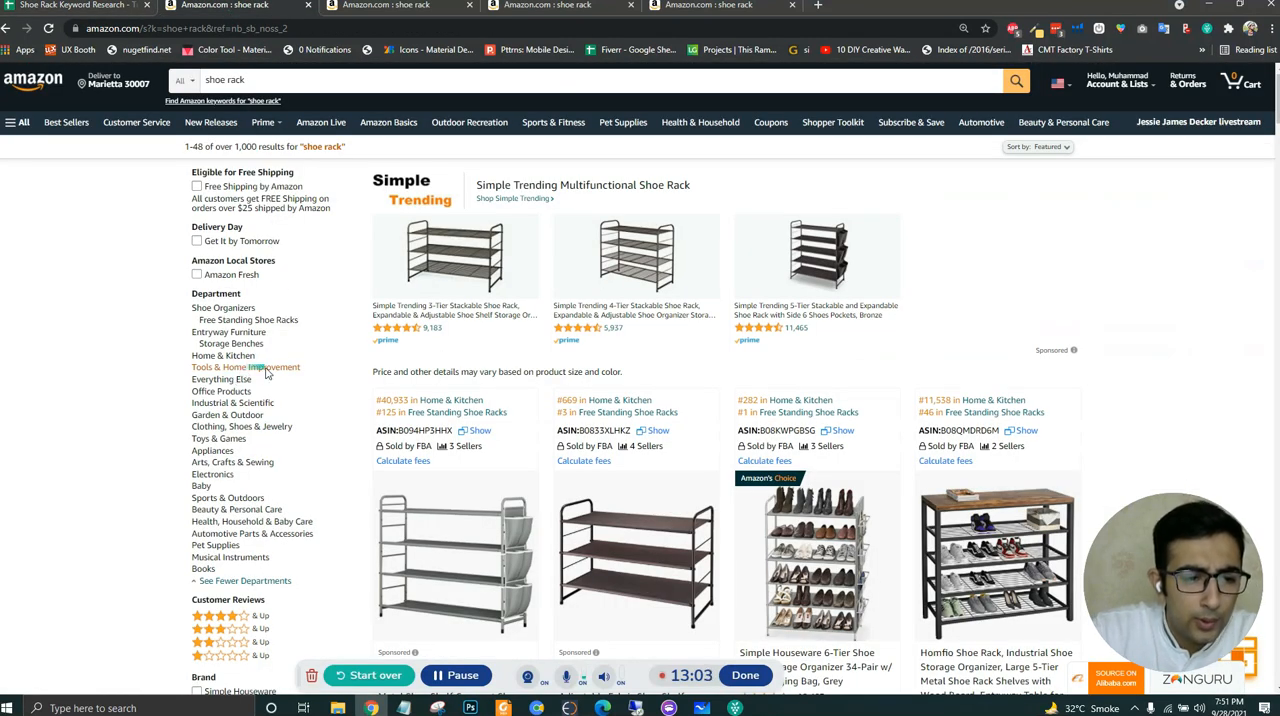
{"action": "key", "text": "ctrl+plus"}
{"action": "key", "text": "ctrl+plus"}
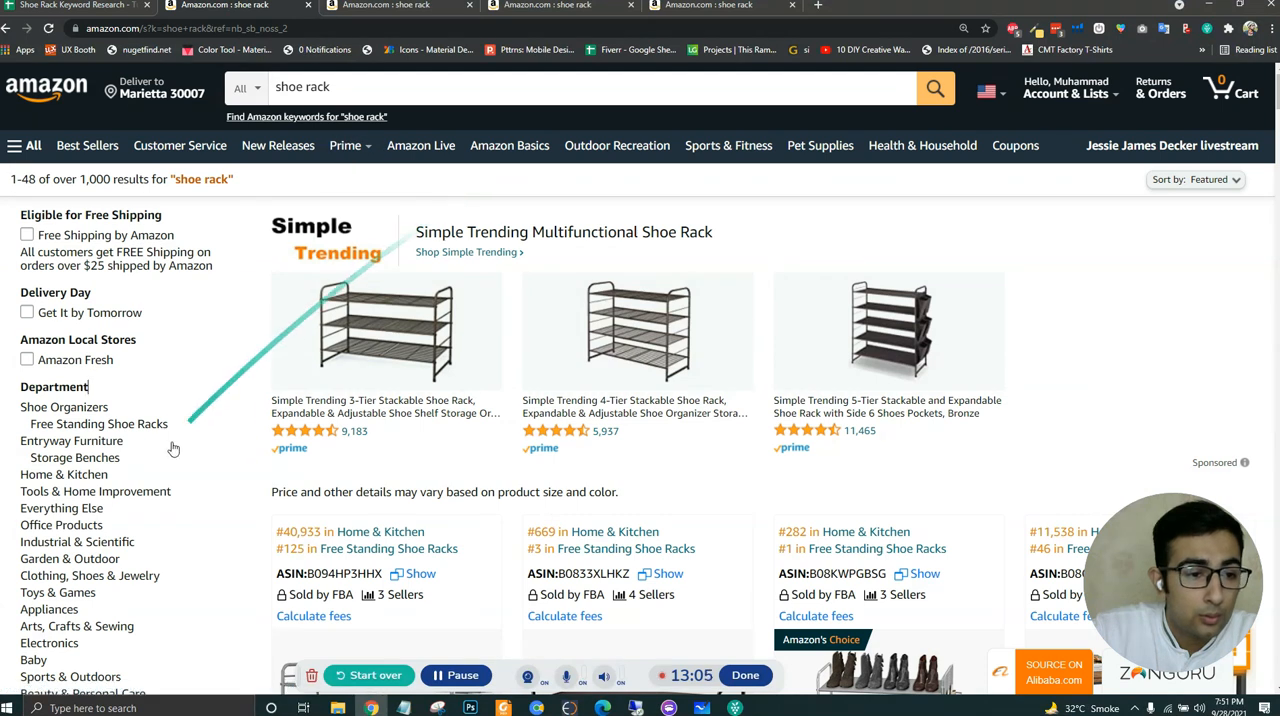
{"action": "middle_click", "coordinate": [155, 491]}
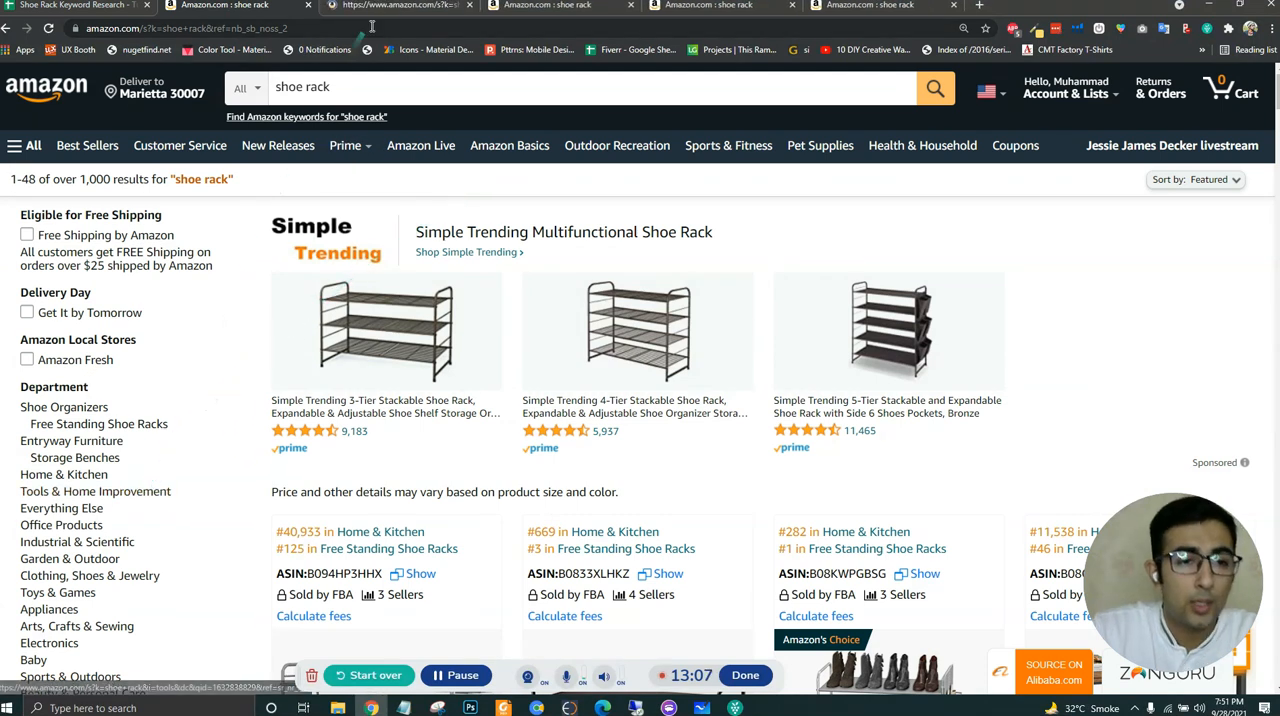
{"action": "left_click", "coordinate": [390, 8]}
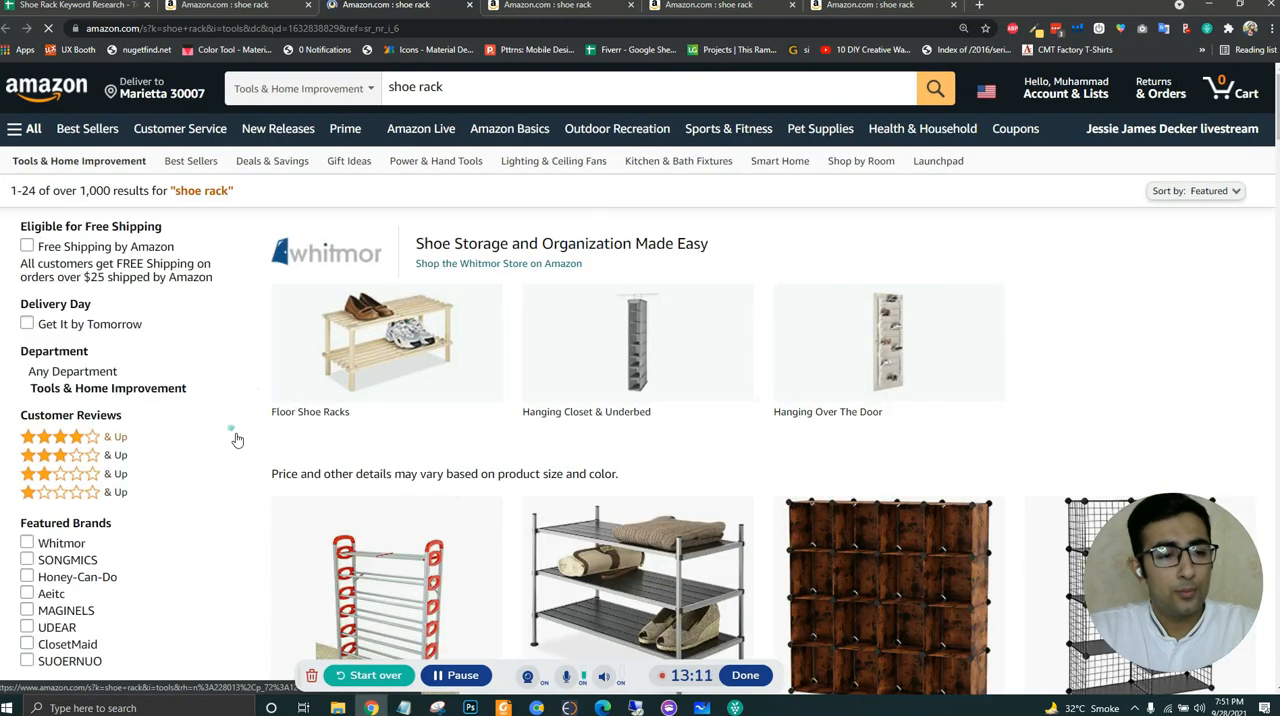
- Run Xray on the Tools & Home Improvement results and sort the products by sales, highest first
{"action": "scroll", "coordinate": [246, 403], "scroll_direction": "down", "scroll_amount": 5}
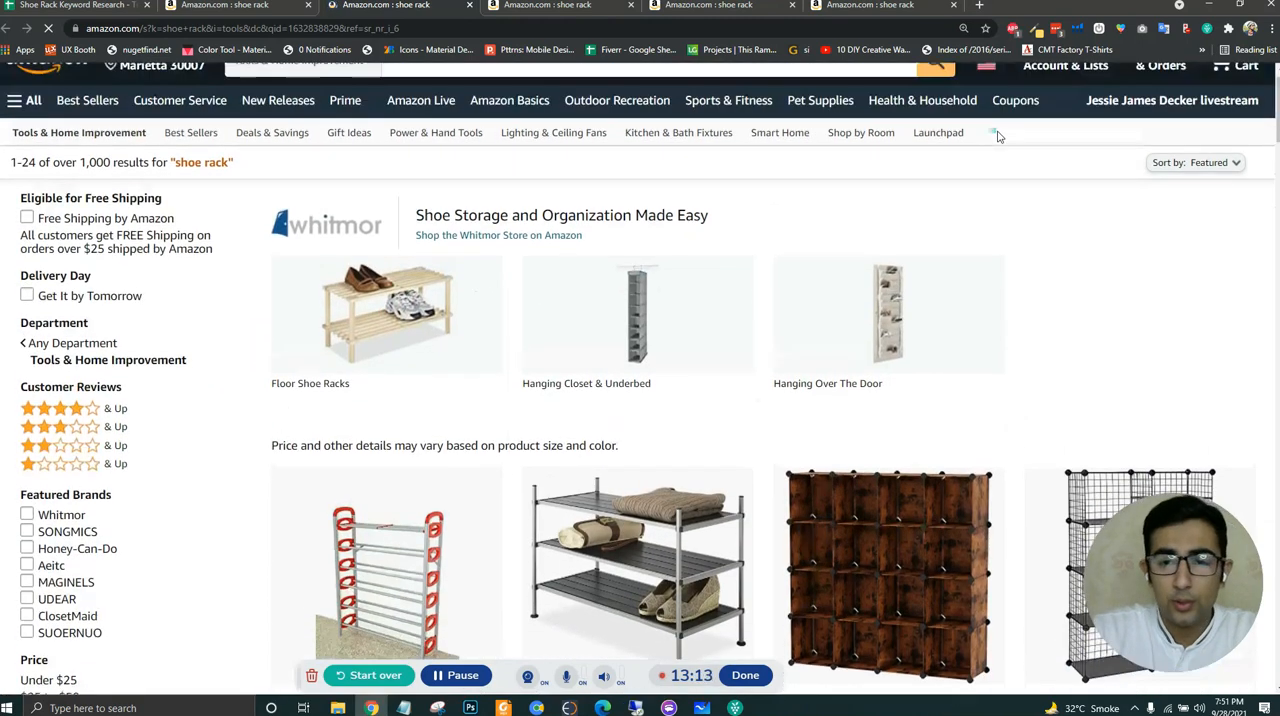
{"action": "scroll", "coordinate": [914, 286], "scroll_direction": "down", "scroll_amount": 4}
{"action": "scroll", "coordinate": [917, 289], "scroll_direction": "up", "scroll_amount": 9}
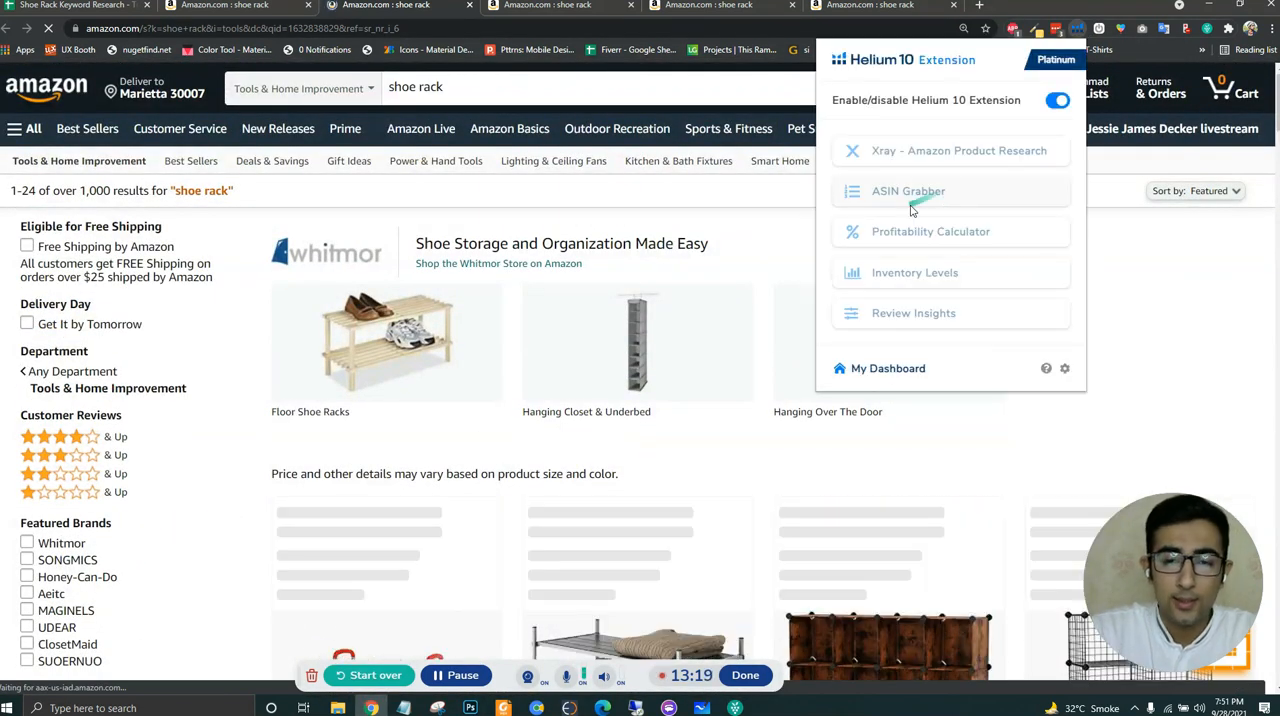
{"action": "left_click", "coordinate": [930, 152]}
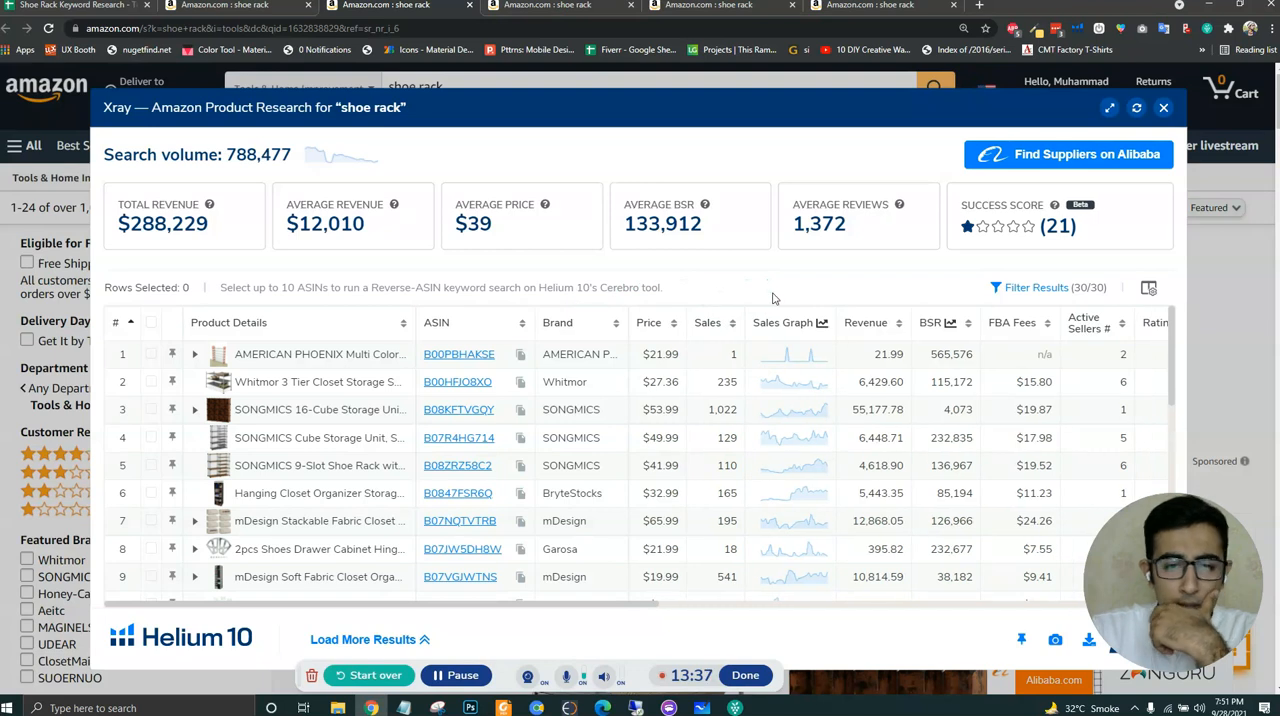
{"action": "left_click", "coordinate": [711, 323]}
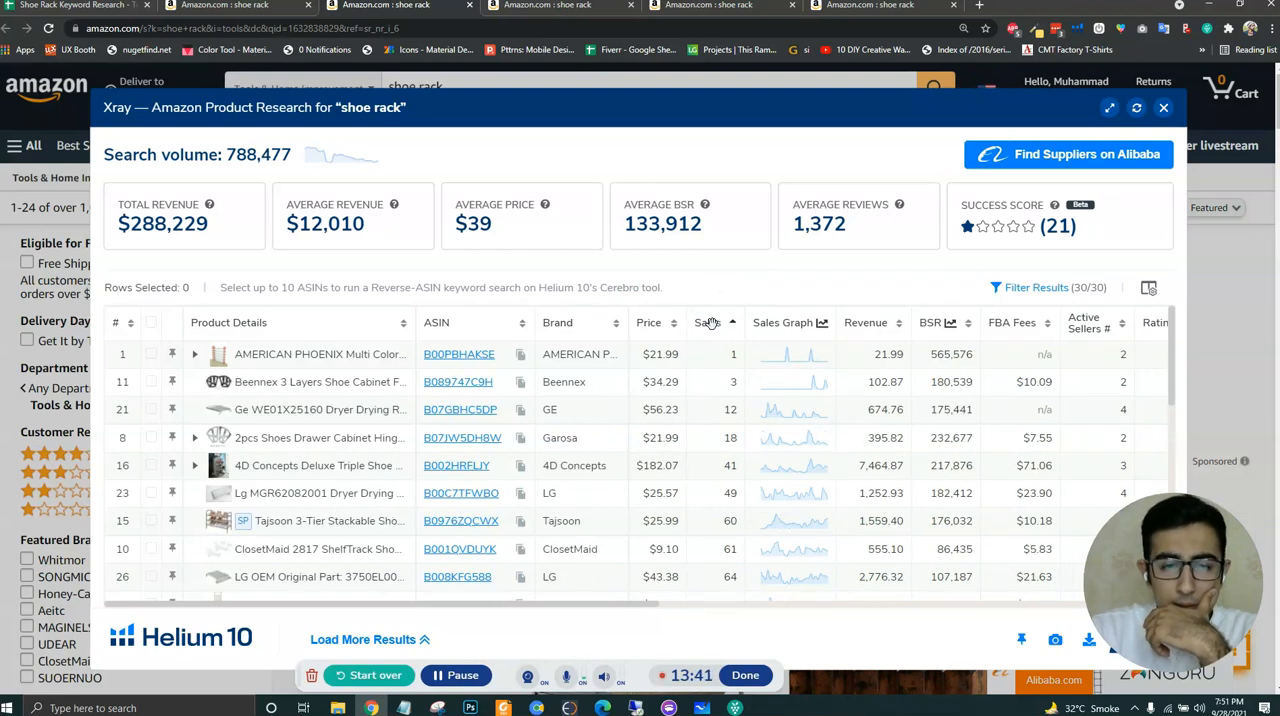
{"action": "left_click", "coordinate": [709, 323]}
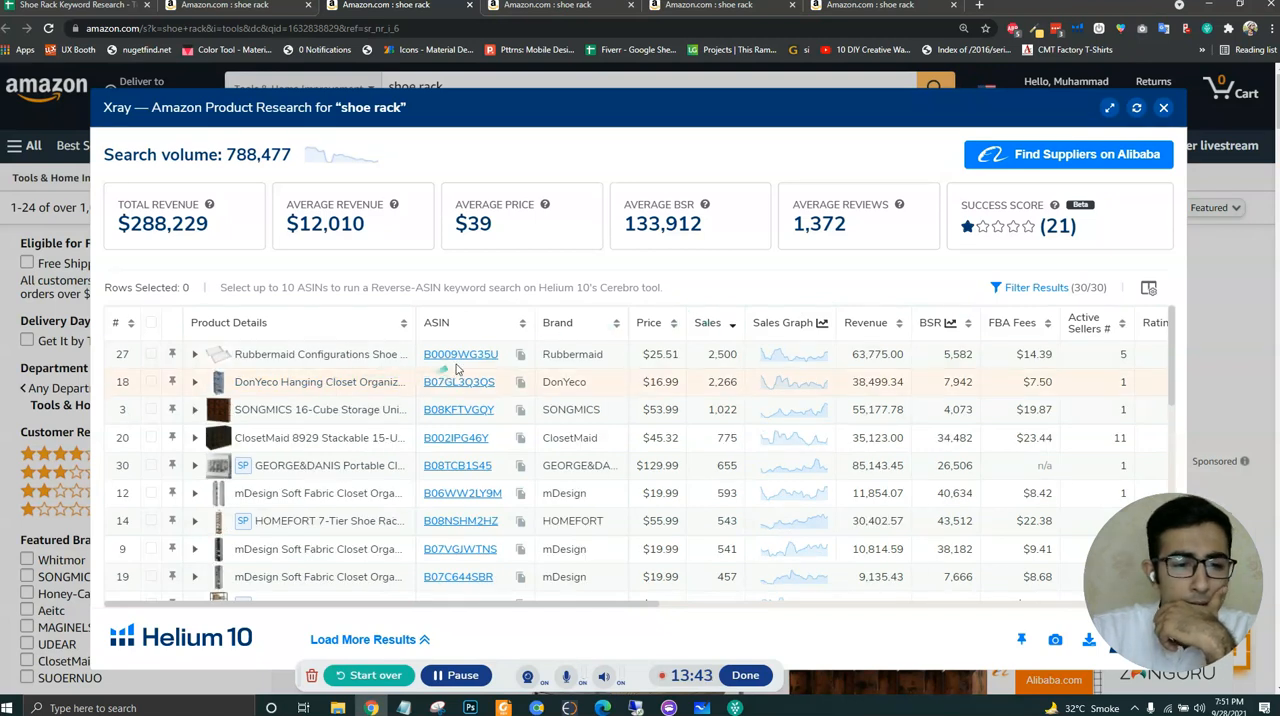
- Examine the best-selling Tools & Home Improvement products in sales order to find a relevant shoe rack
{"action": "mouse_move", "coordinate": [466, 362]}
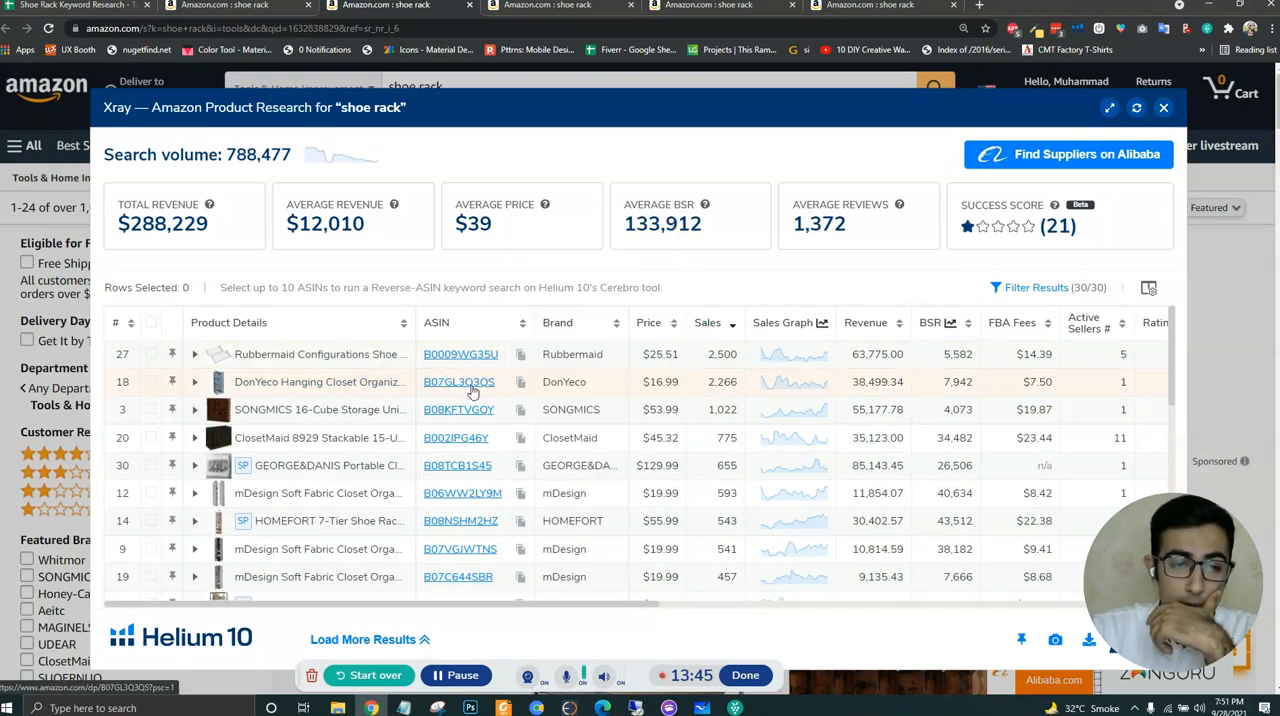
{"action": "mouse_move", "coordinate": [456, 388]}
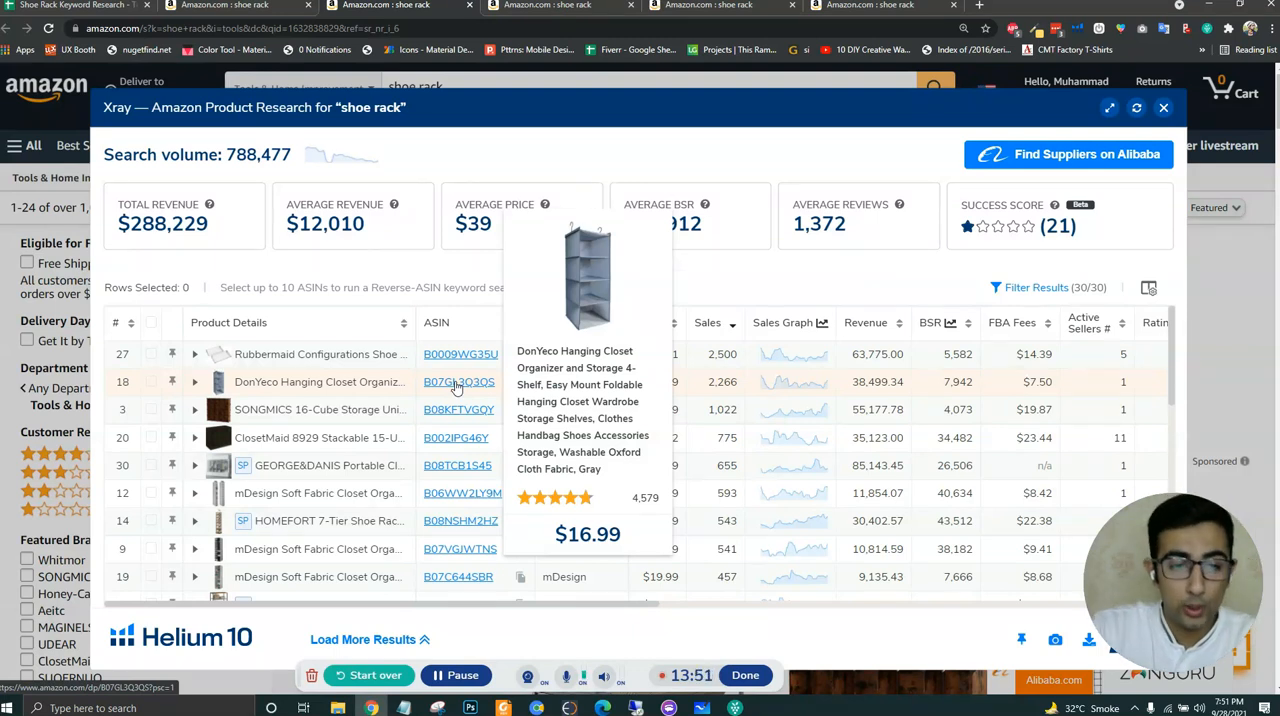
{"action": "mouse_move", "coordinate": [463, 414]}
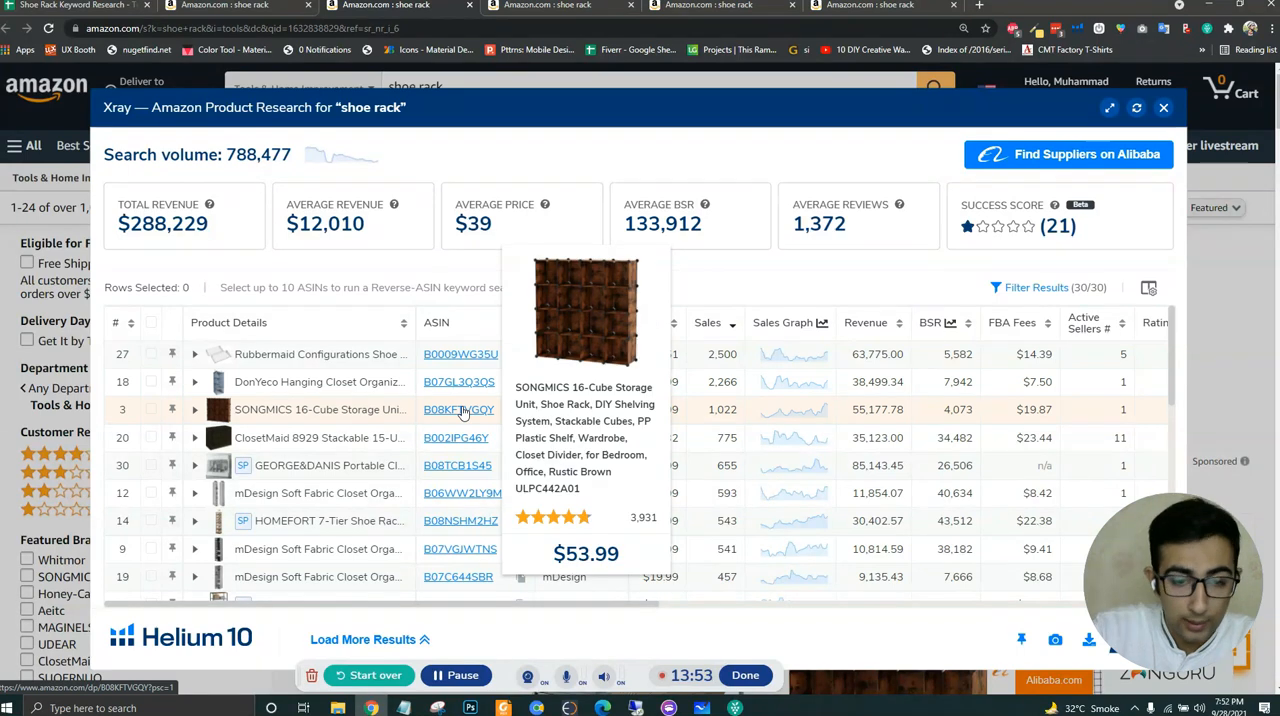
{"action": "mouse_move", "coordinate": [463, 447]}
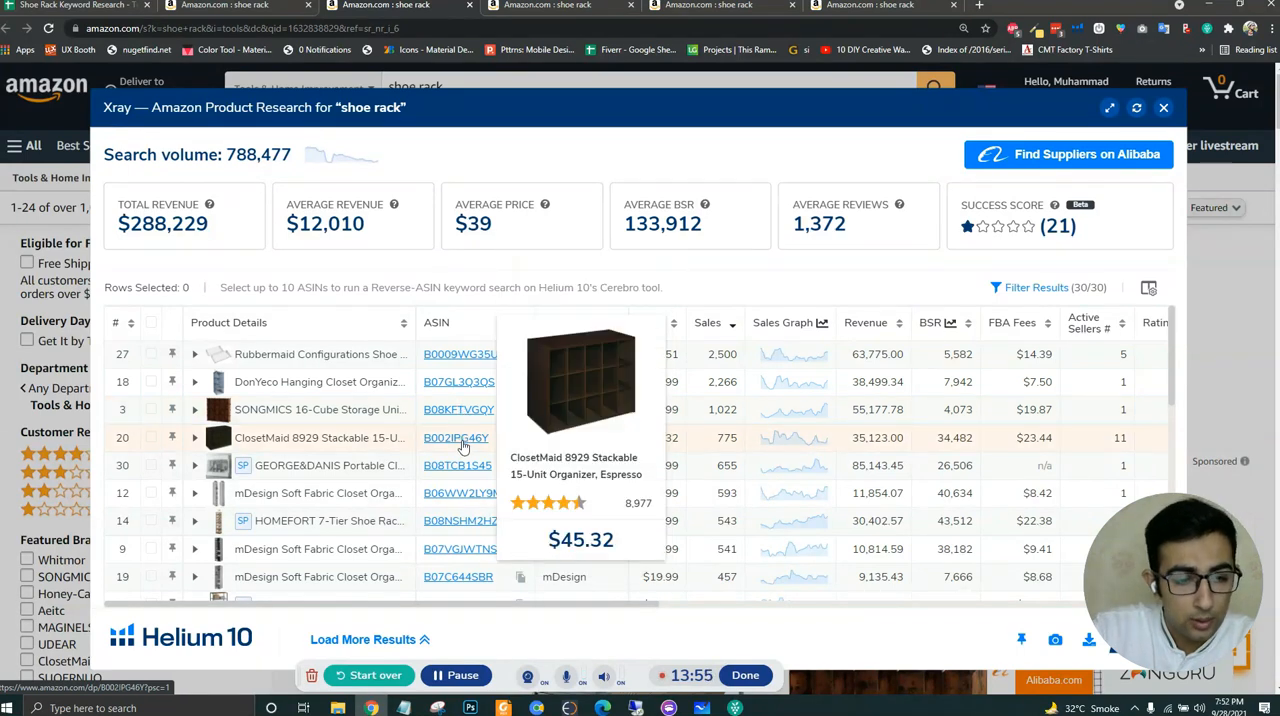
{"action": "mouse_move", "coordinate": [463, 475]}
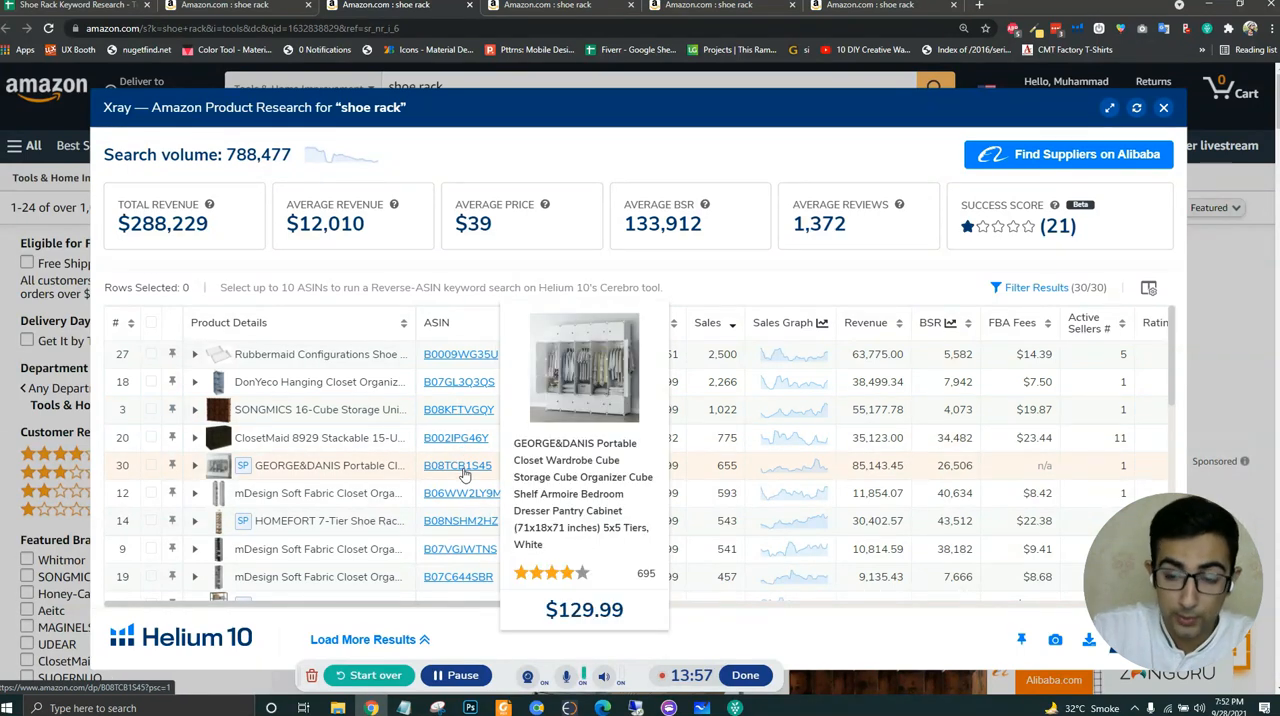
{"action": "mouse_move", "coordinate": [471, 501]}
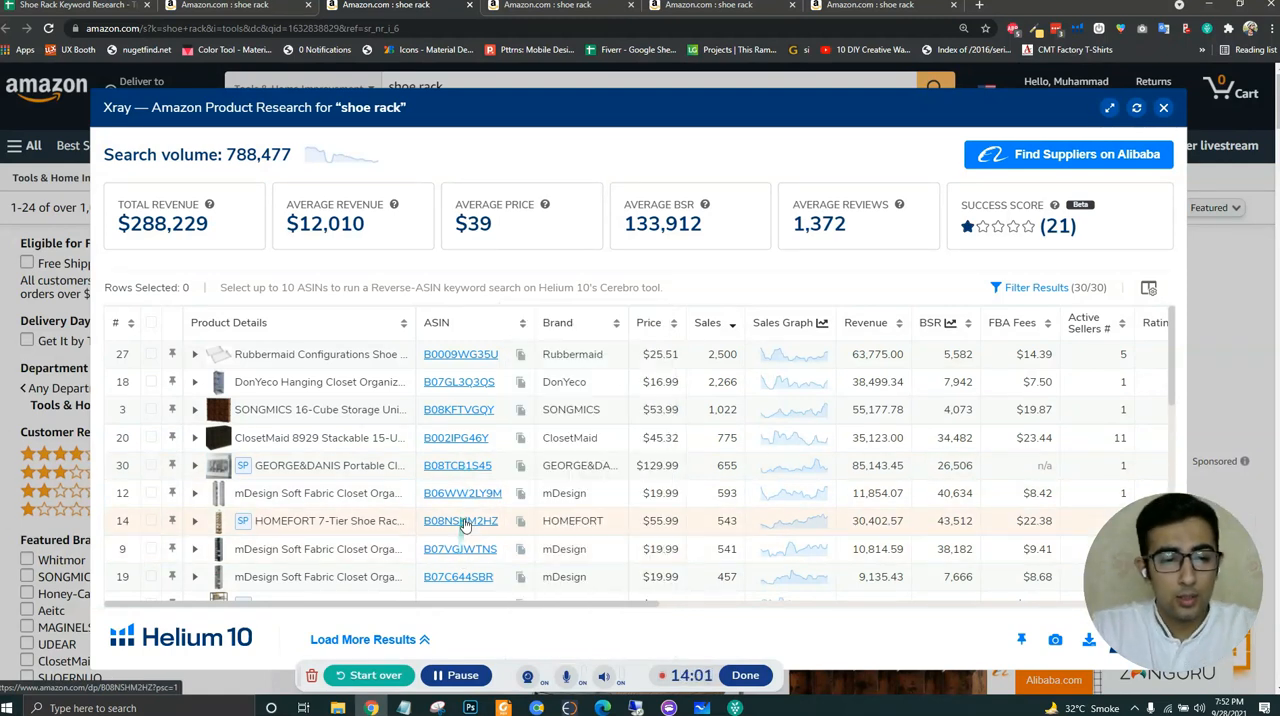
{"action": "mouse_move", "coordinate": [465, 525]}
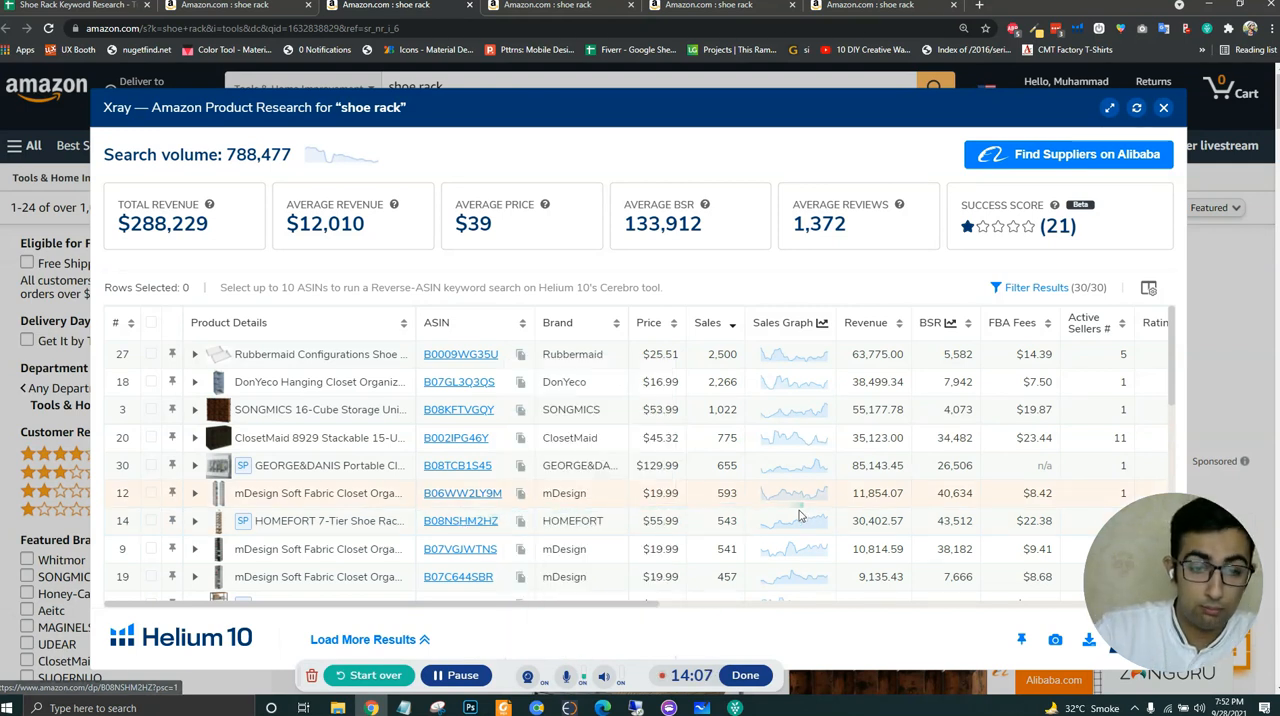
{"action": "scroll", "coordinate": [460, 525], "scroll_direction": "down", "scroll_amount": 2}
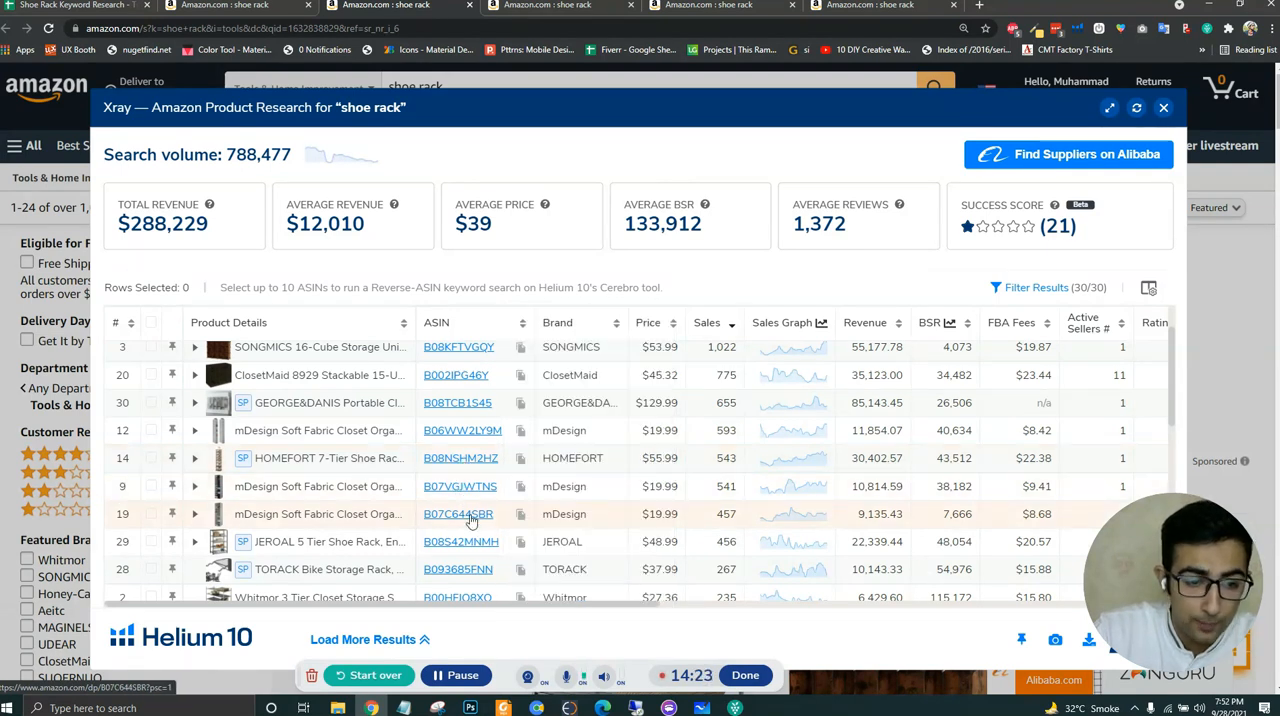
{"action": "scroll", "coordinate": [471, 500], "scroll_direction": "down", "scroll_amount": 1}
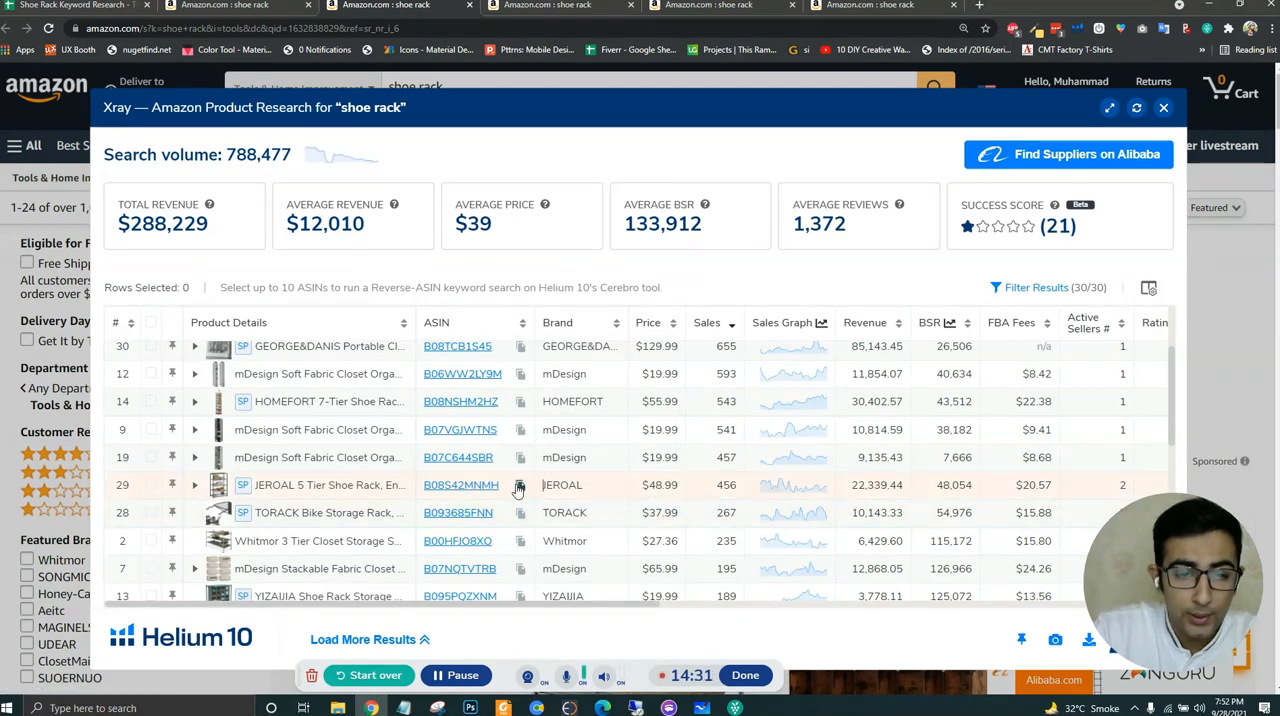
- Copy the JEROAL 5 Tier Shoe Rack's ASIN B08S42MNMH into E6 of the keyword spreadsheet for Tools & Home Improvement
{"action": "left_click", "coordinate": [519, 488]}
{"action": "left_click", "coordinate": [68, 6]}
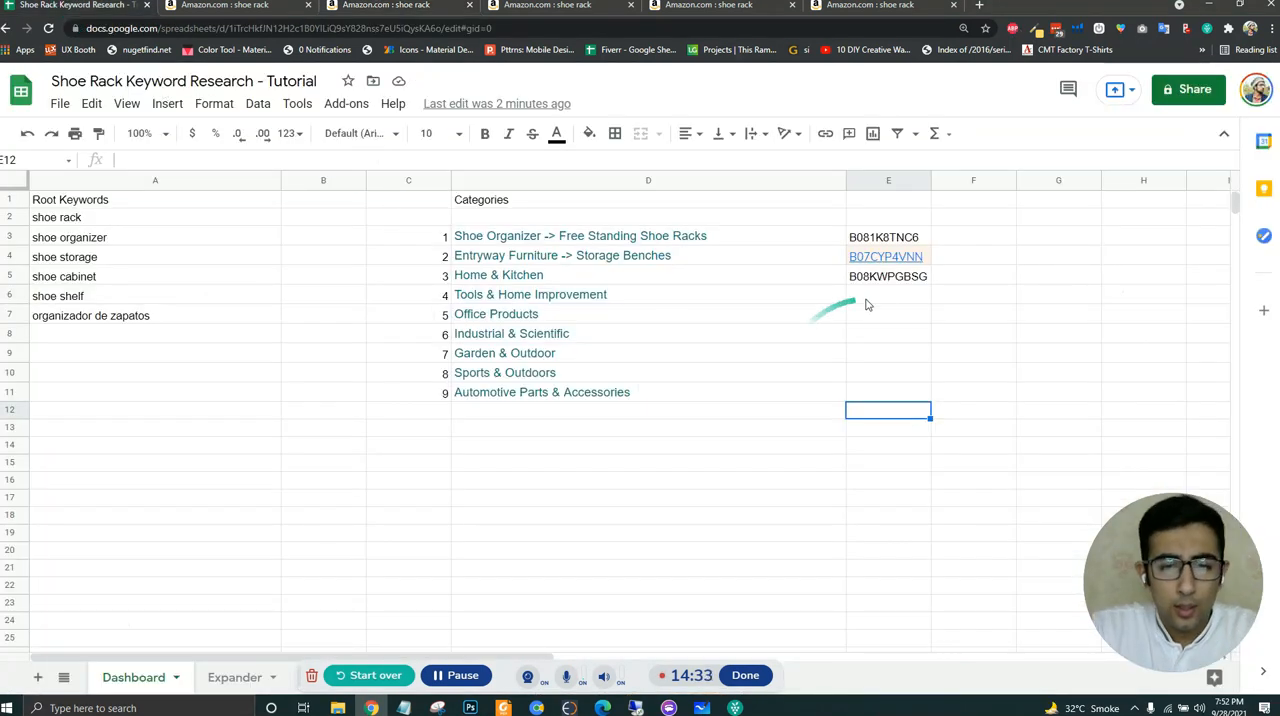
{"action": "left_click", "coordinate": [866, 298]}
{"action": "key", "text": "ctrl+v"}
{"action": "left_click", "coordinate": [883, 408]}
- Go back to the main Amazon shoe rack results and open the Office Products department in a new tab
{"action": "left_click", "coordinate": [249, 8]}
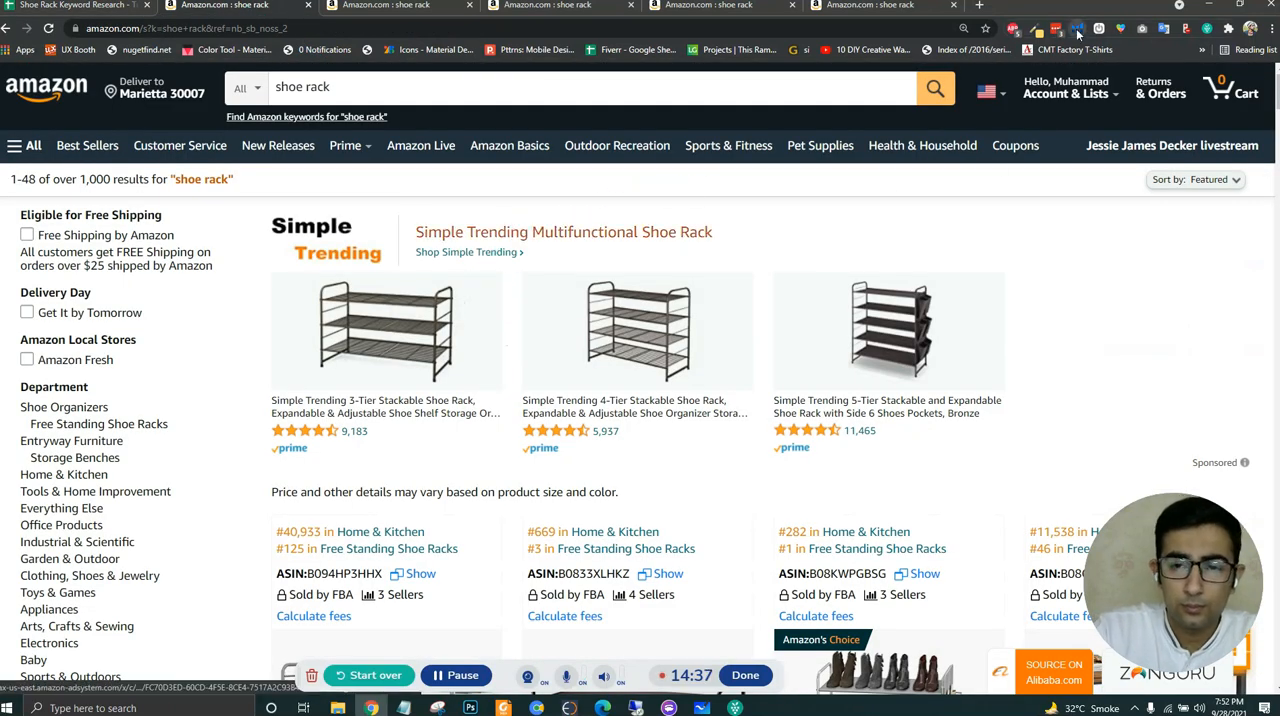
{"action": "left_click", "coordinate": [1078, 33]}
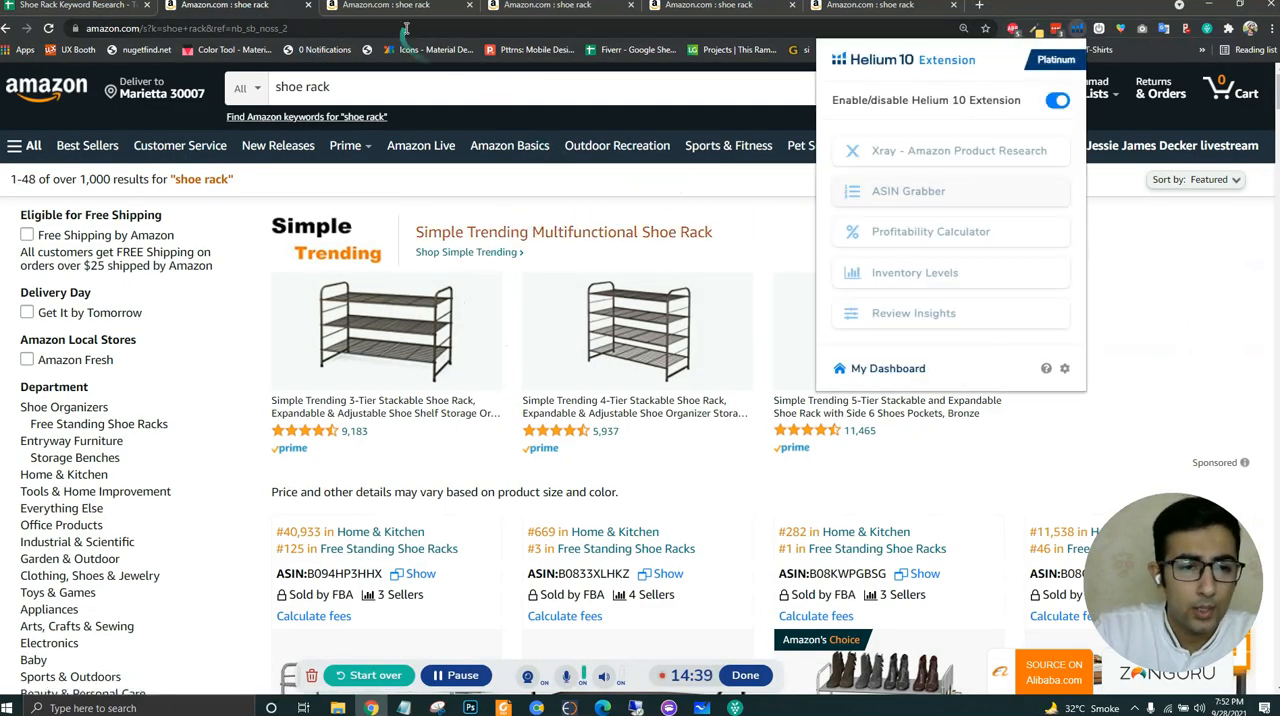
{"action": "middle_click", "coordinate": [70, 531]}
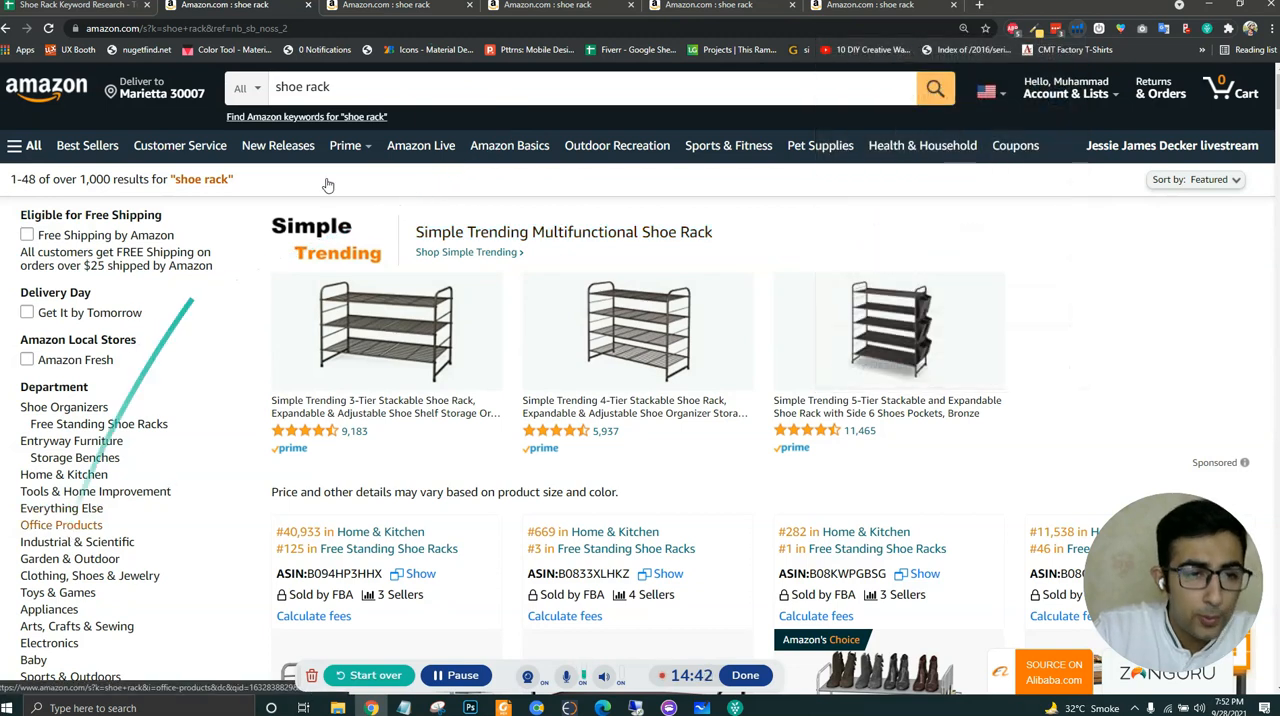
{"action": "left_click", "coordinate": [380, 8]}
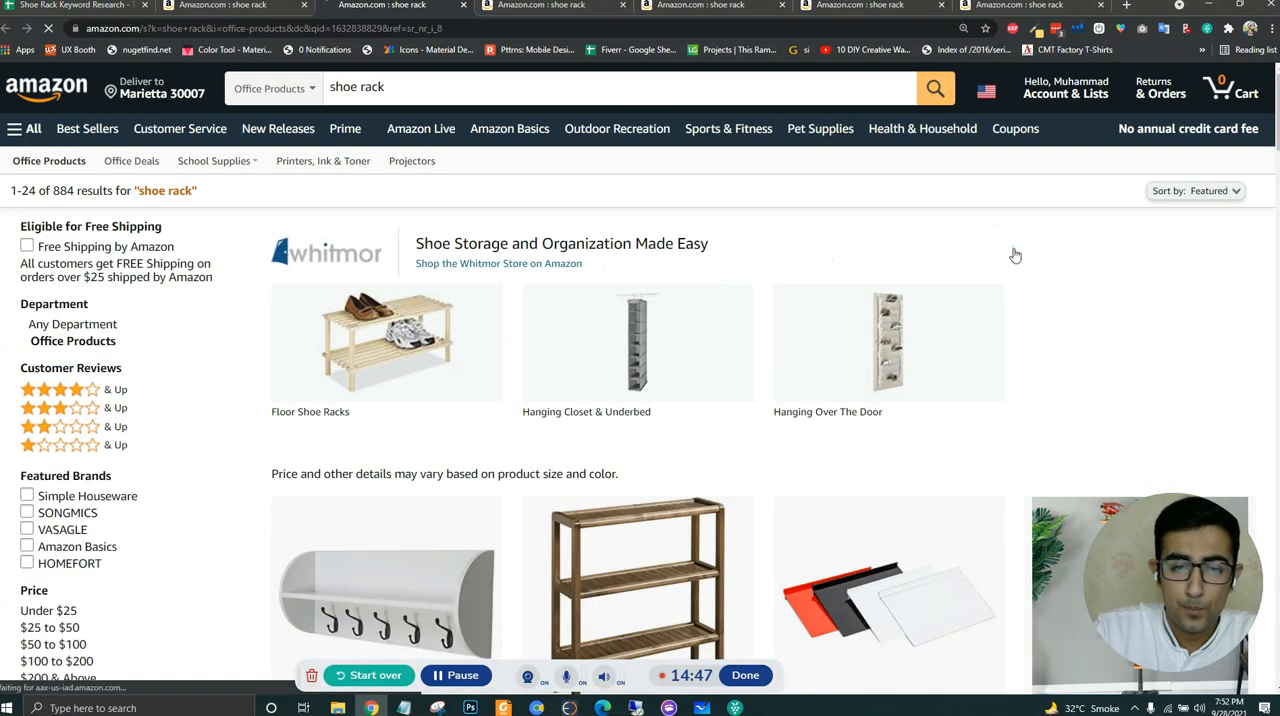
- Run Helium 10 Xray on the Office Products shoe rack results
{"action": "left_click", "coordinate": [1079, 31]}
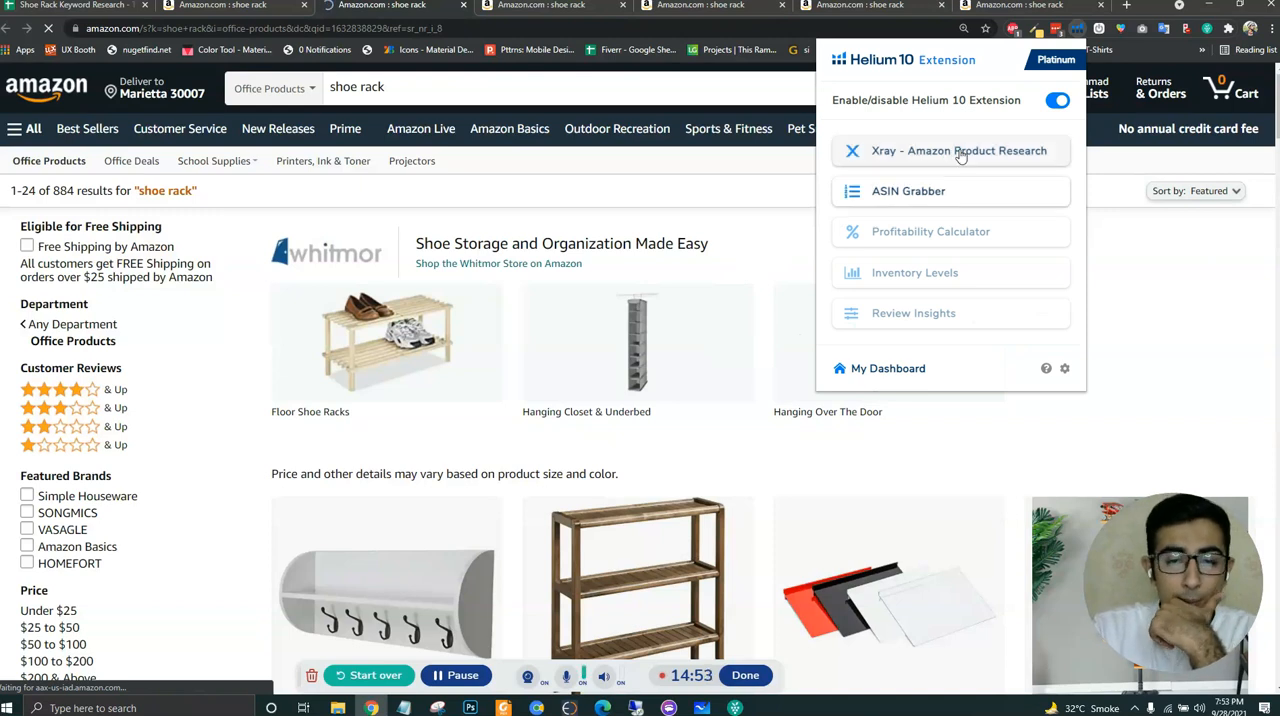
{"action": "left_click", "coordinate": [955, 151]}
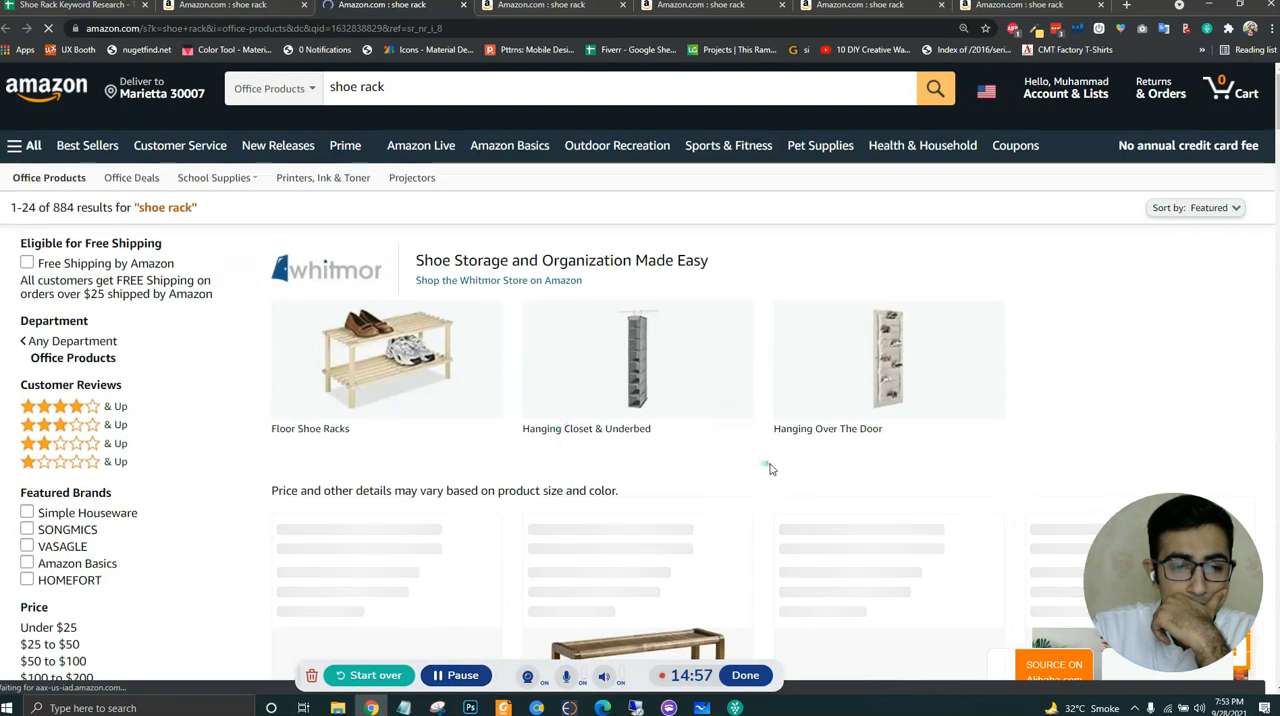
{"action": "scroll", "coordinate": [770, 467], "scroll_direction": "down", "scroll_amount": 3}
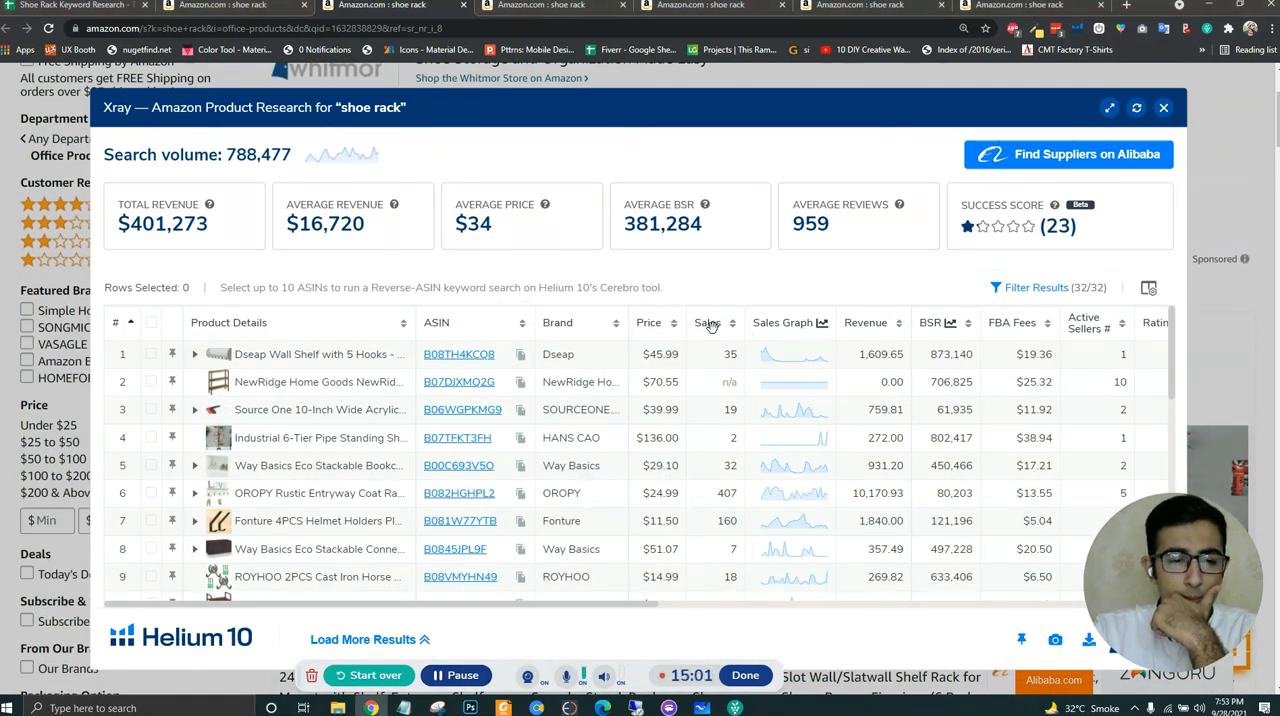
- Sort the Office Products Xray results by highest sales and examine the listed products to find a relevant shoe rack
{"action": "left_click", "coordinate": [708, 323]}
{"action": "left_click", "coordinate": [709, 323]}
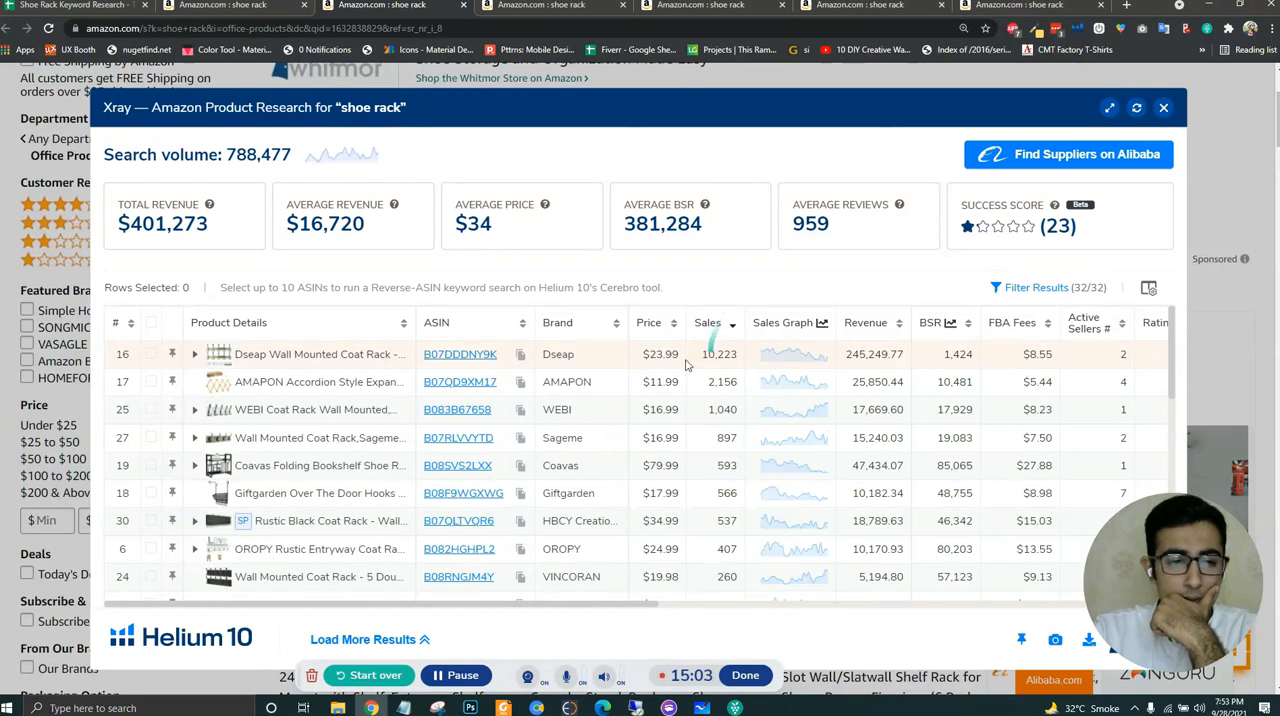
{"action": "mouse_move", "coordinate": [458, 360]}
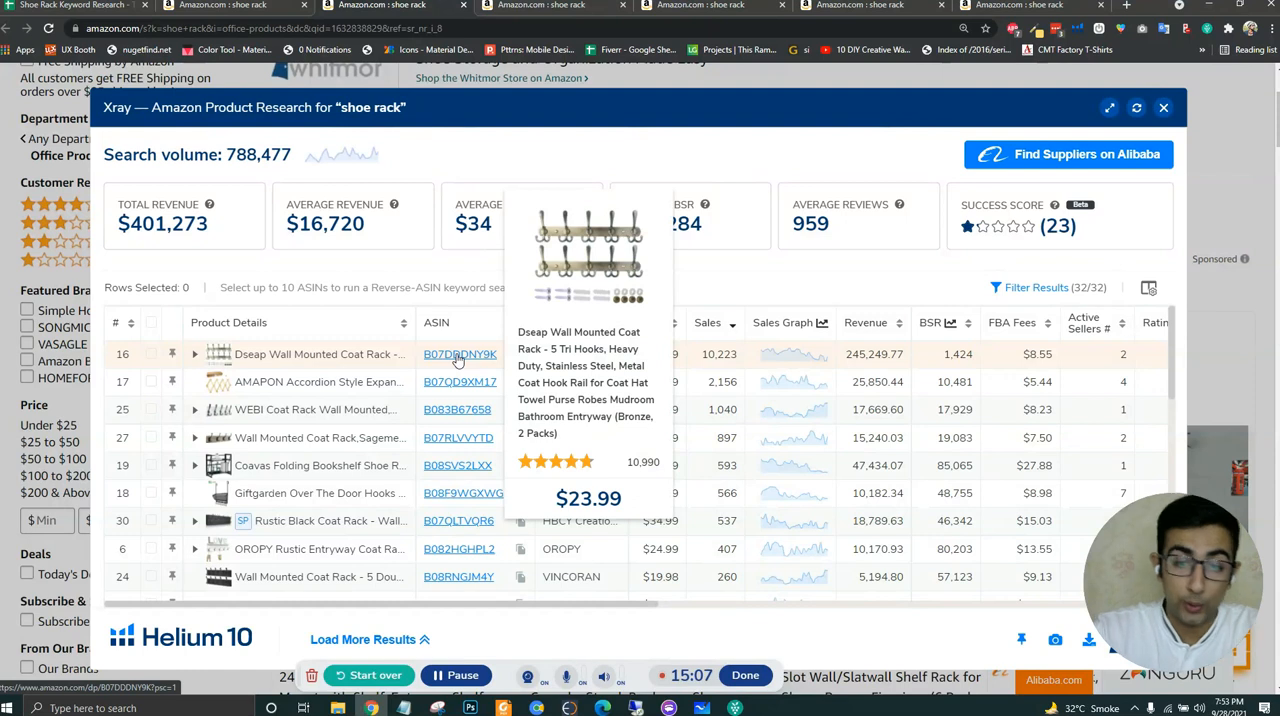
{"action": "mouse_move", "coordinate": [457, 384]}
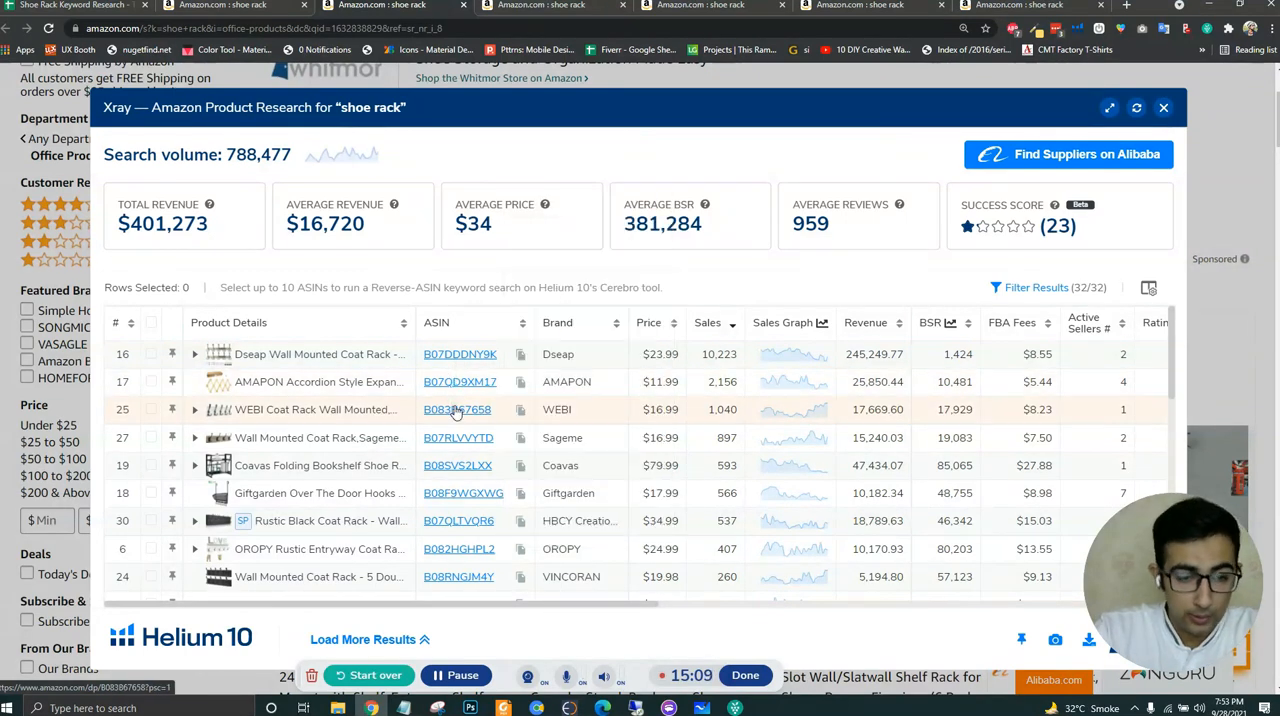
{"action": "mouse_move", "coordinate": [456, 441]}
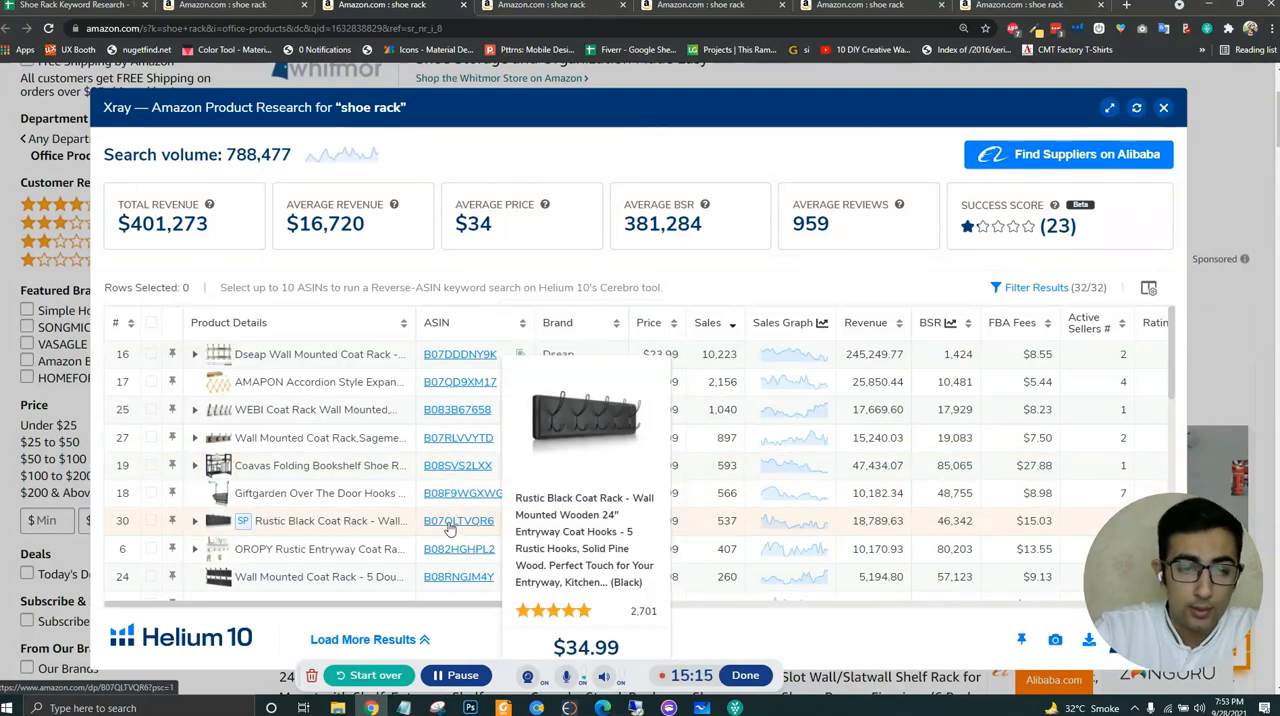
{"action": "scroll", "coordinate": [697, 524], "scroll_direction": "down", "scroll_amount": 1}
{"action": "scroll", "coordinate": [697, 524], "scroll_direction": "down", "scroll_amount": 3}
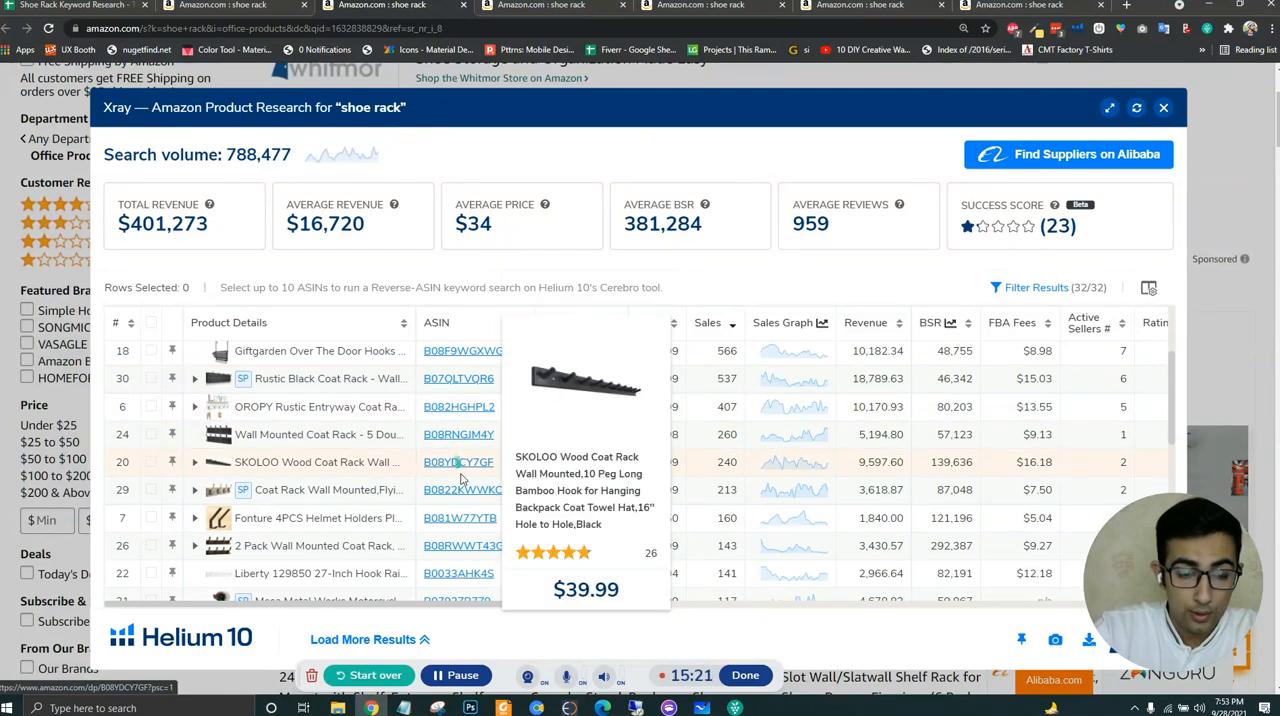
{"action": "mouse_move", "coordinate": [458, 522]}
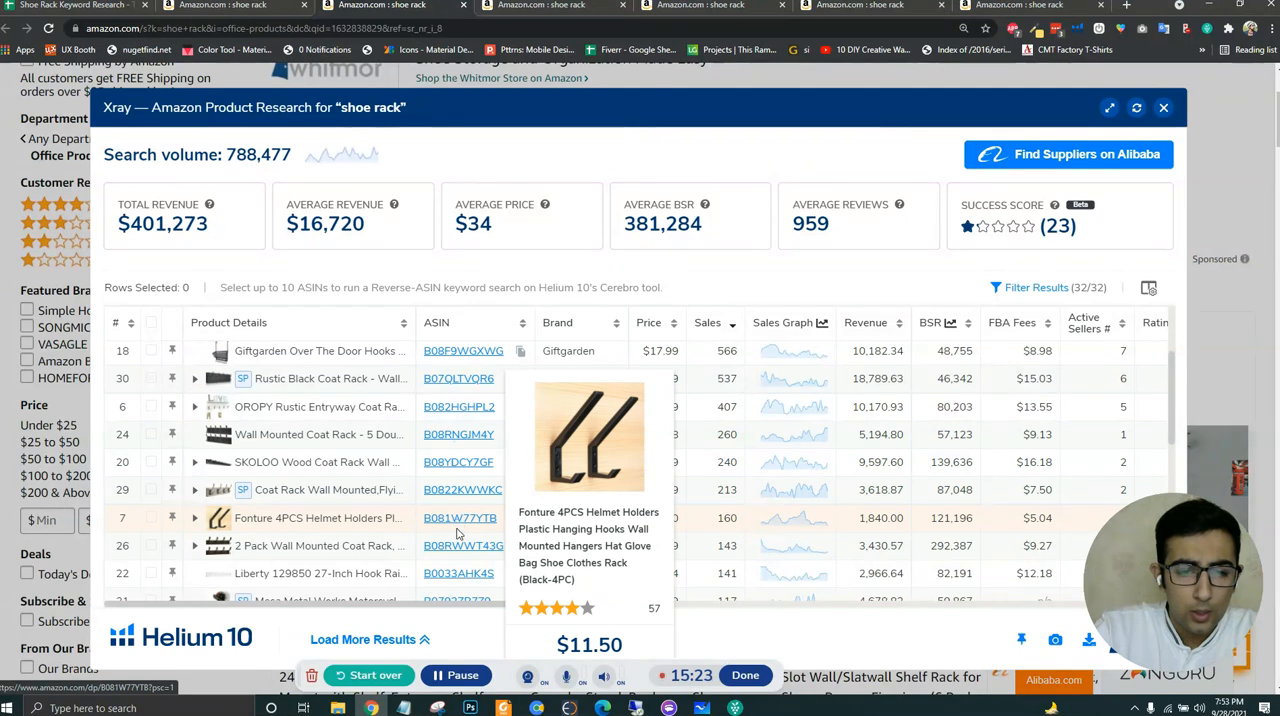
{"action": "scroll", "coordinate": [458, 548], "scroll_direction": "down", "scroll_amount": 1}
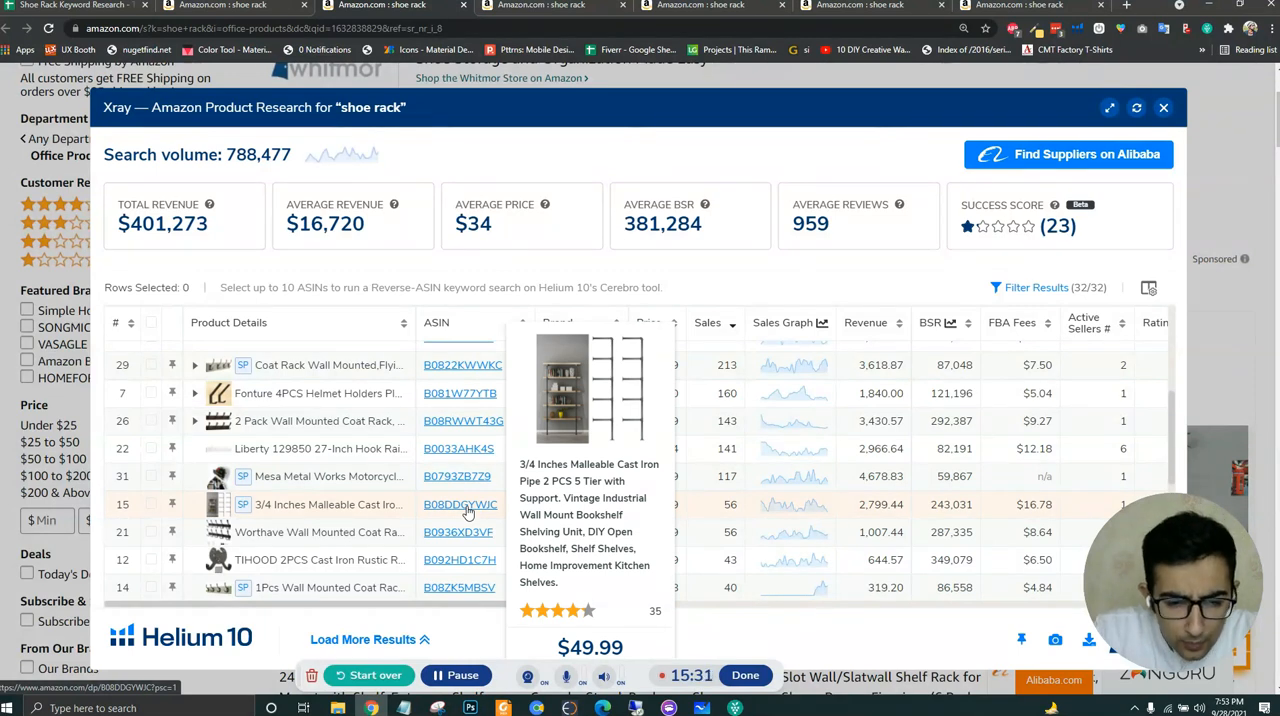
{"action": "mouse_move", "coordinate": [466, 563]}
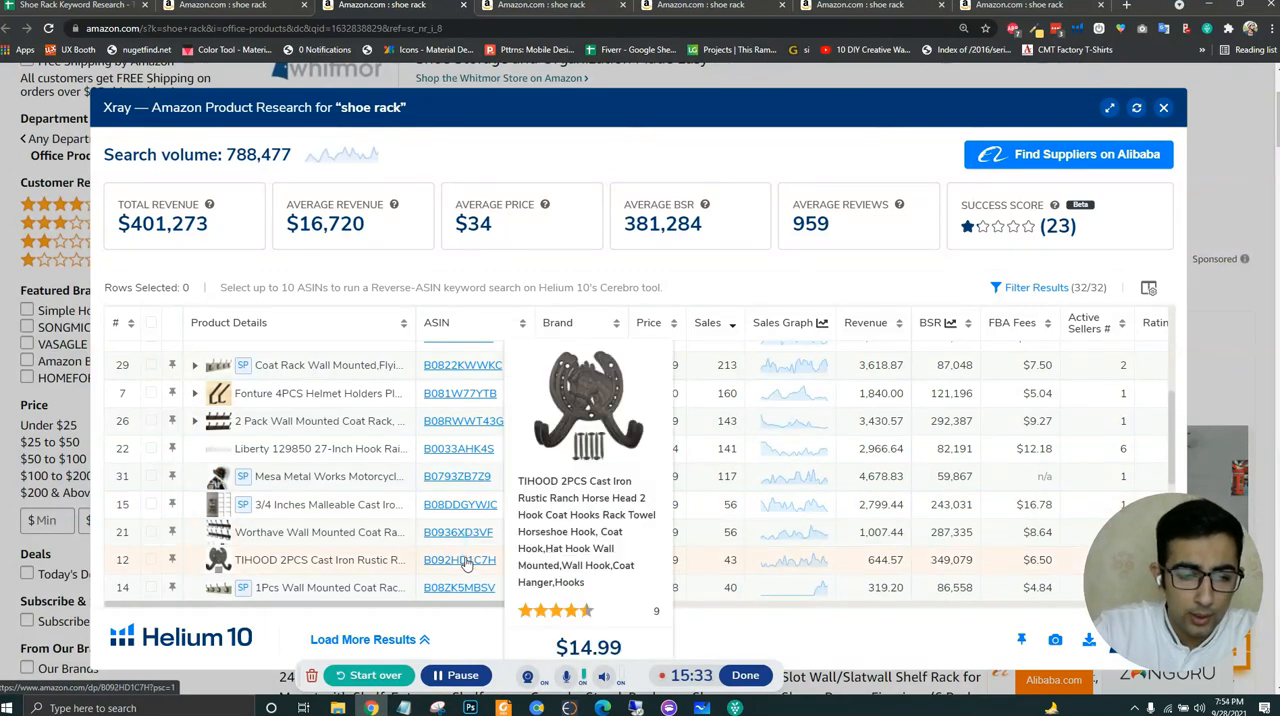
{"action": "scroll", "coordinate": [466, 563], "scroll_direction": "down", "scroll_amount": 1}
{"action": "scroll", "coordinate": [466, 563], "scroll_direction": "down", "scroll_amount": 1}
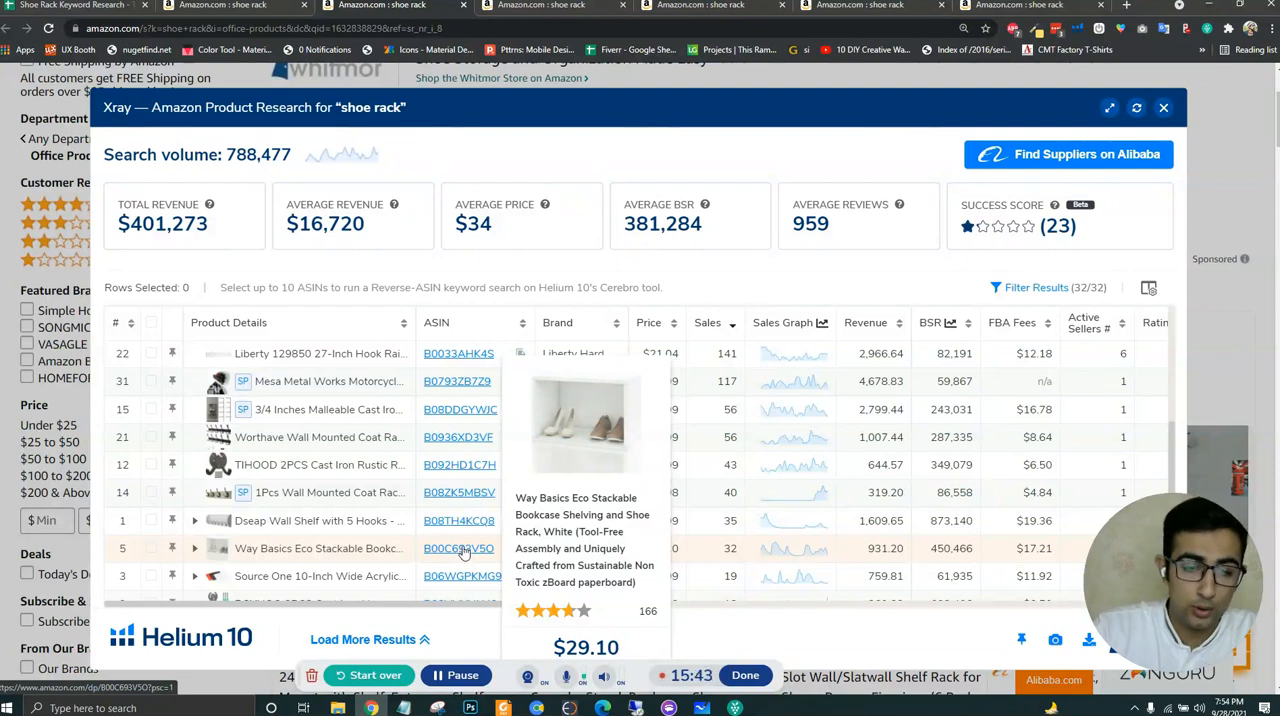
{"action": "scroll", "coordinate": [475, 480], "scroll_direction": "down", "scroll_amount": 3}
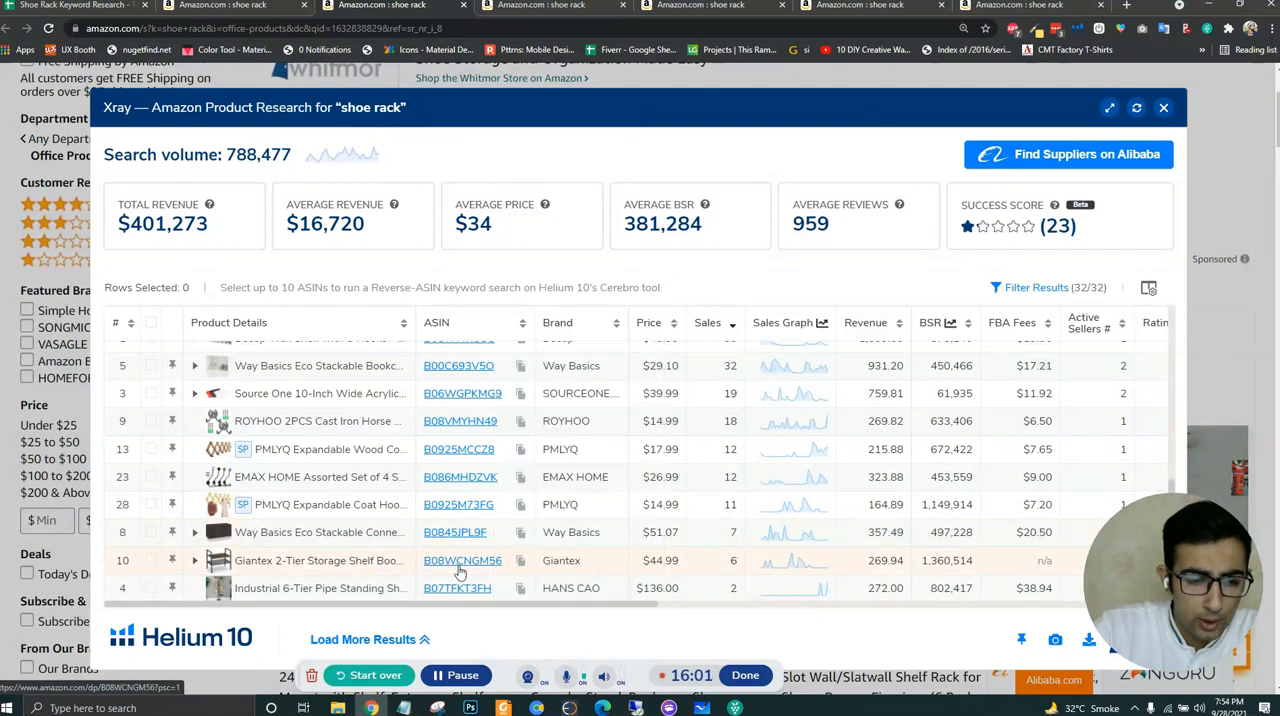
{"action": "scroll", "coordinate": [459, 558], "scroll_direction": "down", "scroll_amount": 2}
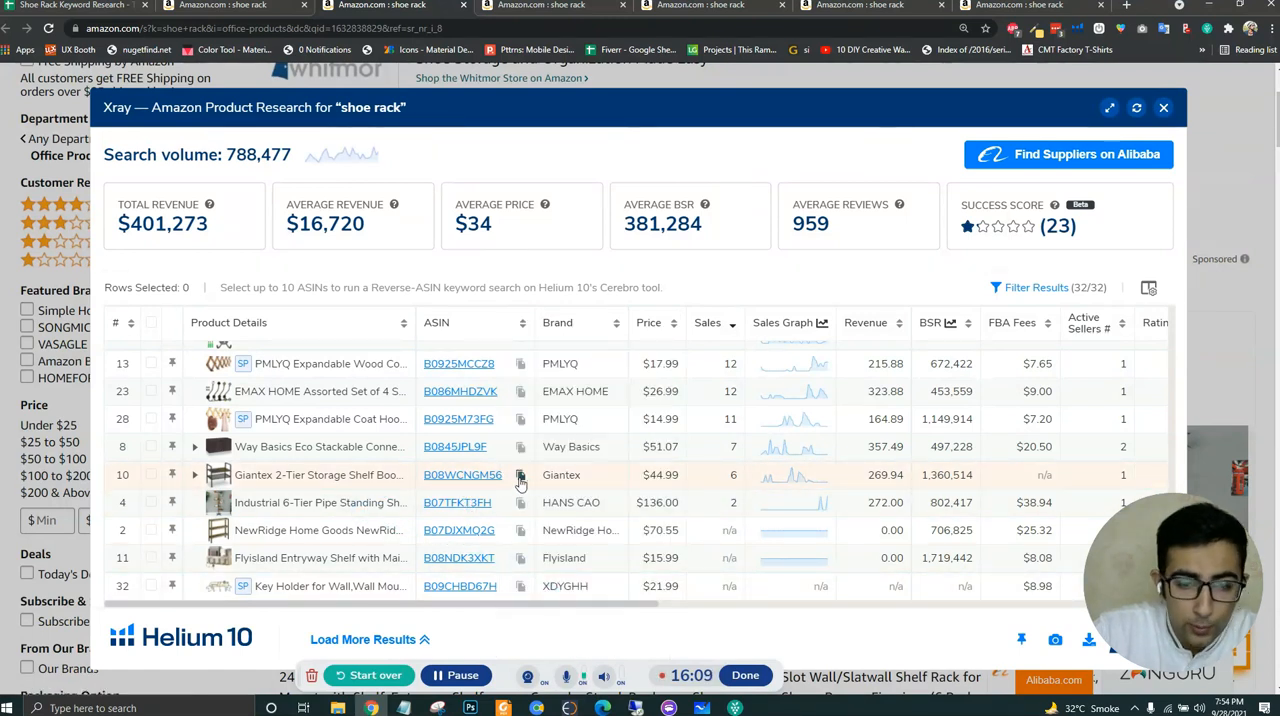
- Copy the Giantex 2-Tier Storage Shelf's ASIN B08WCNGM56 into E7 of the keyword spreadsheet for Office Products
{"action": "left_click", "coordinate": [55, 6]}
{"action": "left_click", "coordinate": [884, 318]}
{"action": "key", "text": "ctrl+v"}
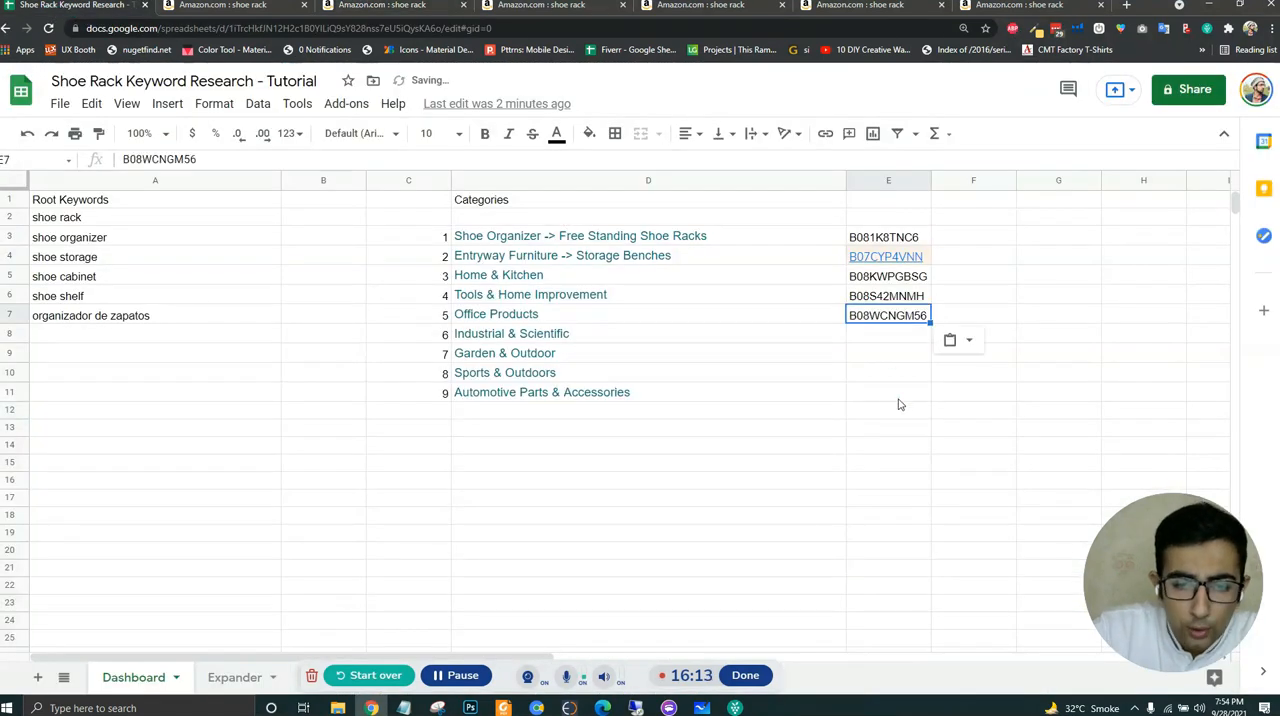
{"action": "left_click", "coordinate": [896, 394]}
- Go back to the main Amazon shoe rack results and open the Industrial & Scientific department in a new tab
{"action": "left_click", "coordinate": [226, 7]}
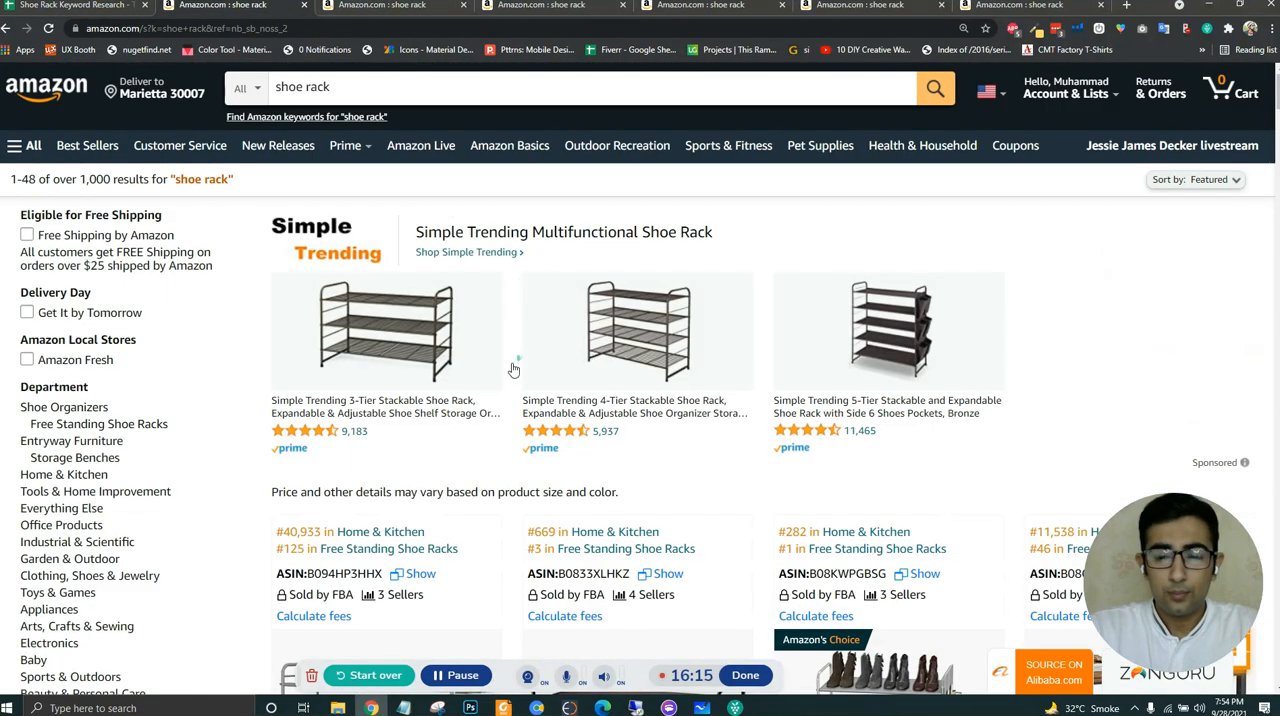
{"action": "left_click", "coordinate": [105, 544], "text": "ctrl"}
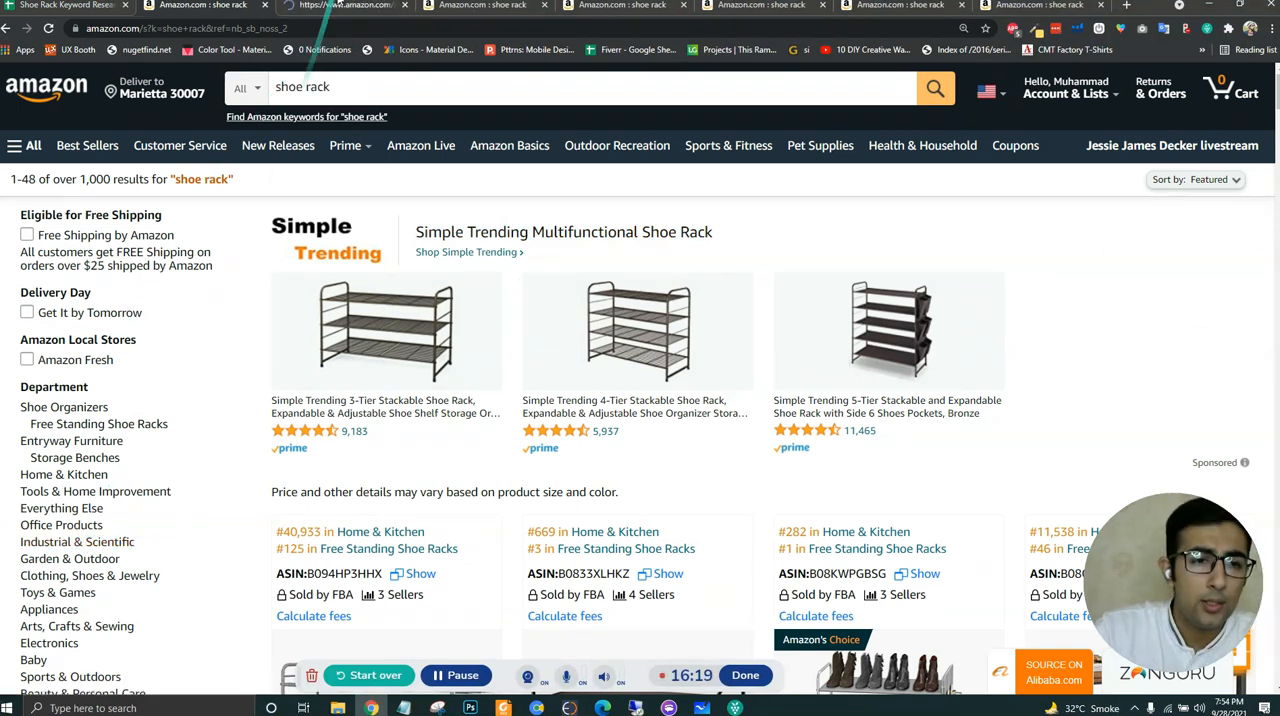
{"action": "left_click", "coordinate": [332, 6]}
{"action": "left_click", "coordinate": [80, 6]}
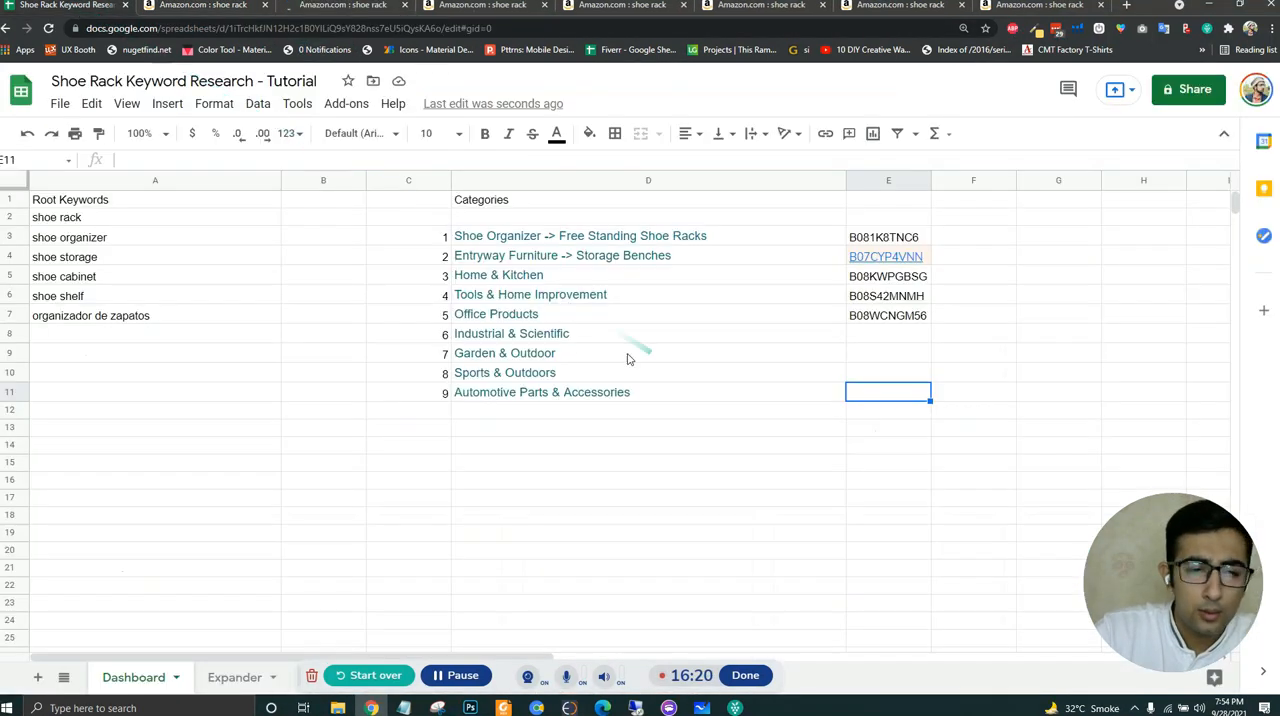
{"action": "left_click", "coordinate": [364, 6]}
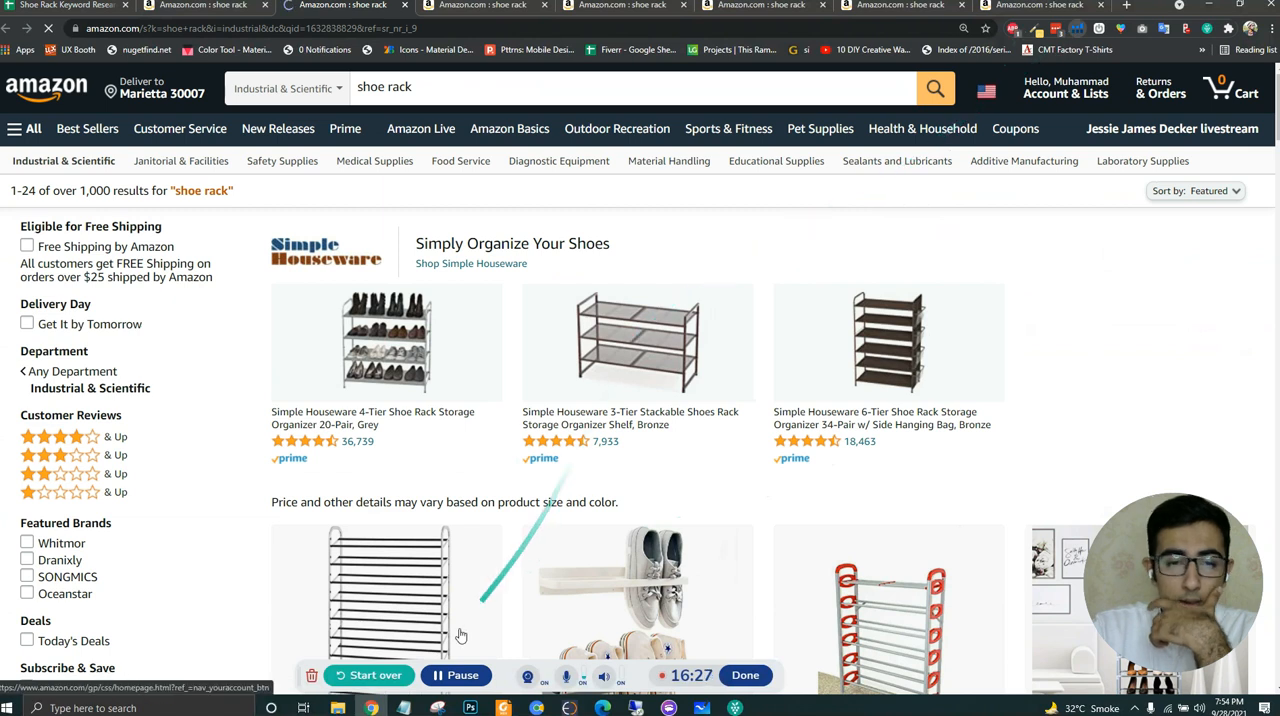
- Run Helium 10 Xray on the Industrial & Scientific shoe rack results and sort the products by highest sales
{"action": "left_click", "coordinate": [1077, 28]}
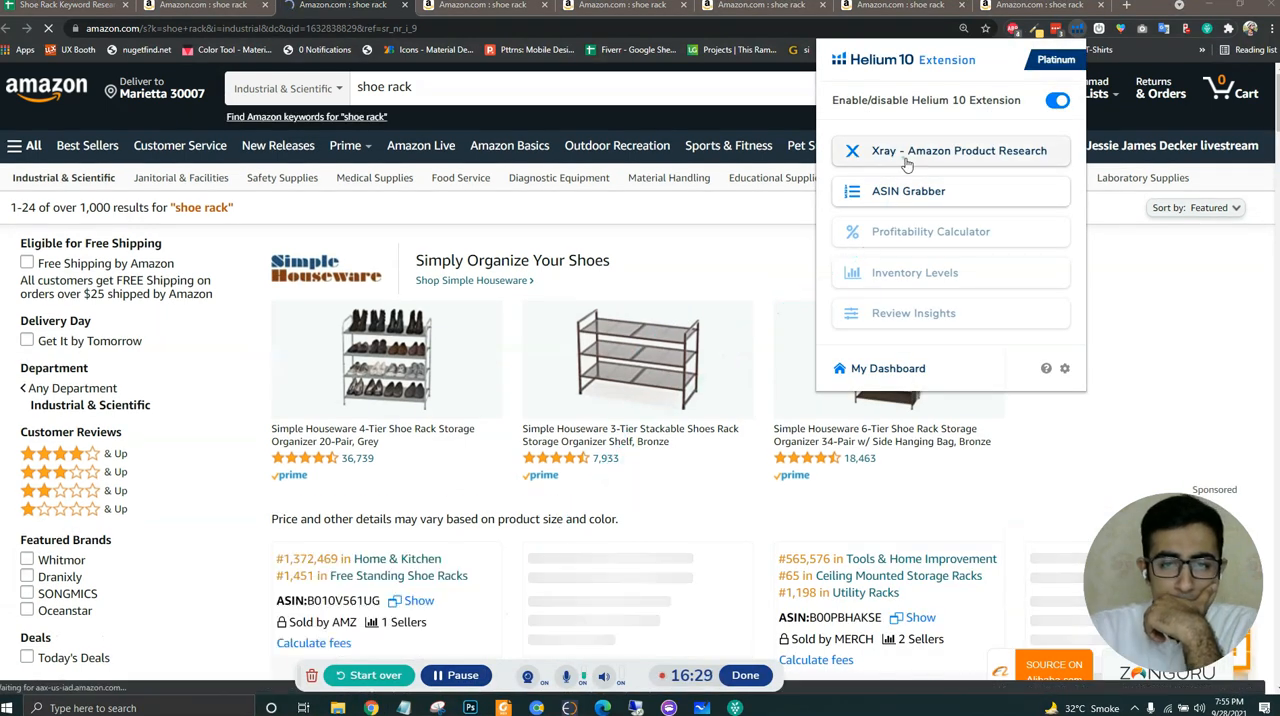
{"action": "left_click", "coordinate": [916, 155]}
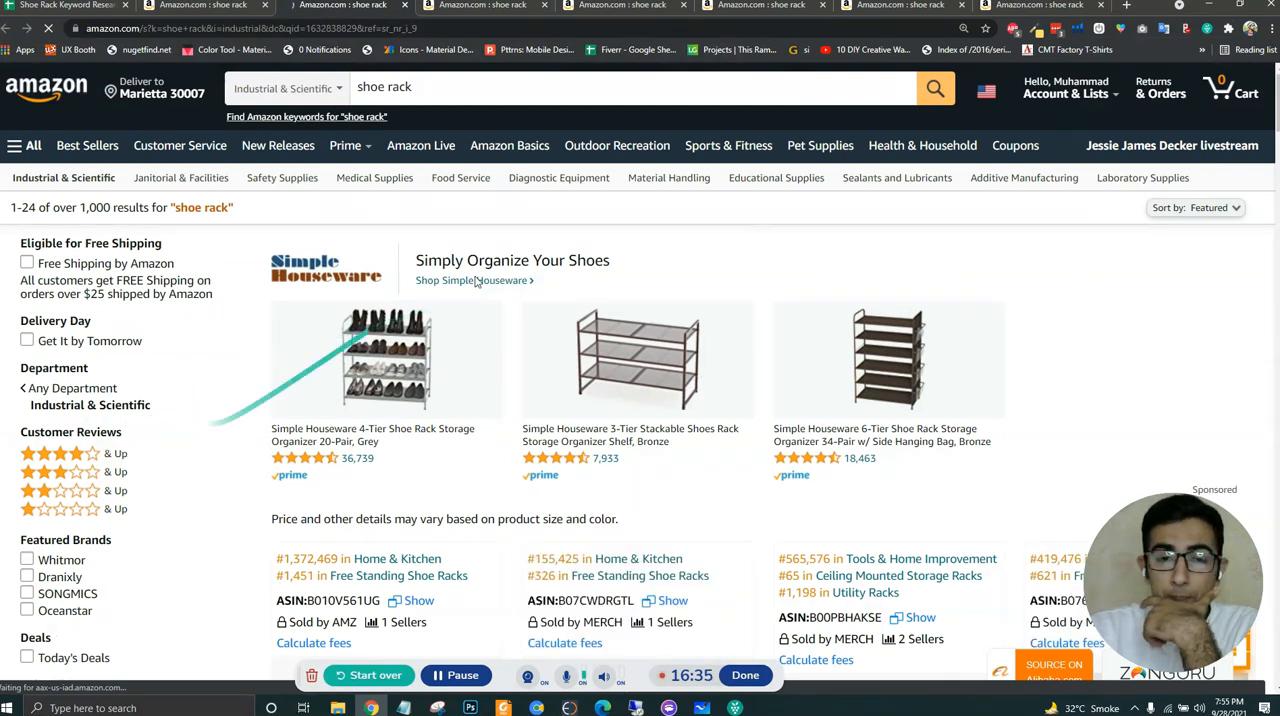
{"action": "left_click", "coordinate": [1077, 30]}
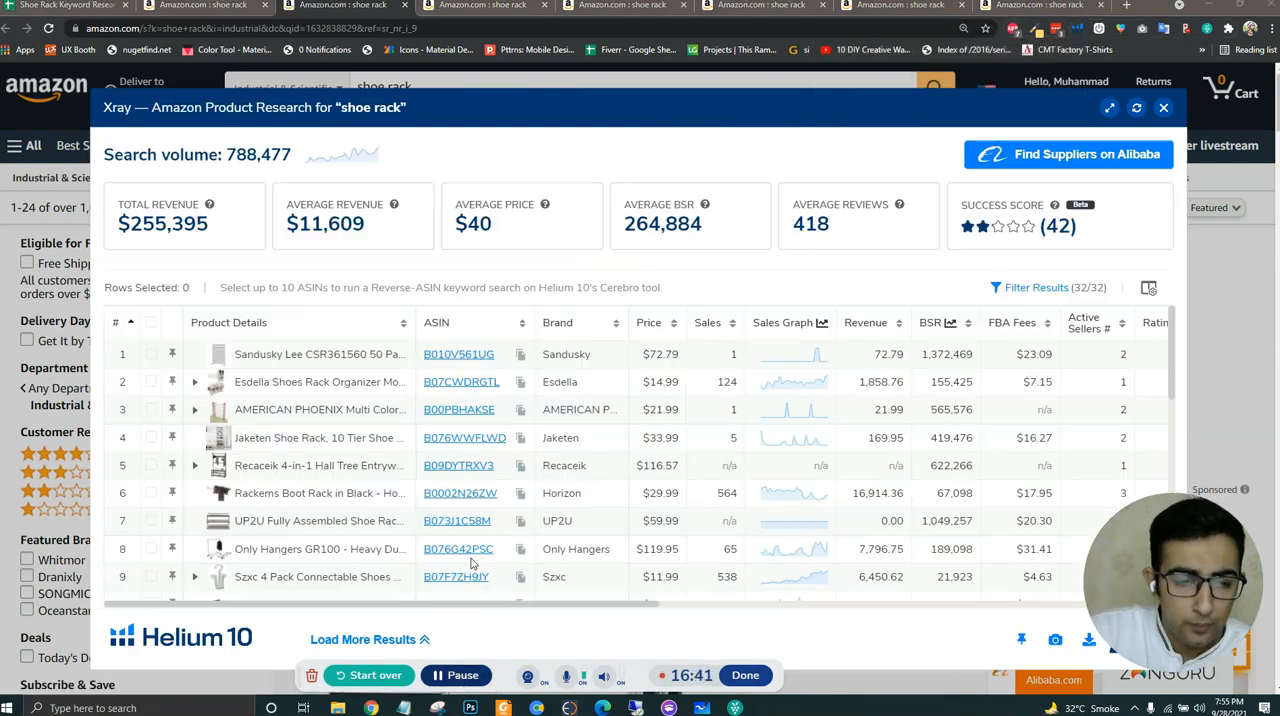
{"action": "left_click", "coordinate": [709, 321]}
{"action": "left_click", "coordinate": [709, 322]}
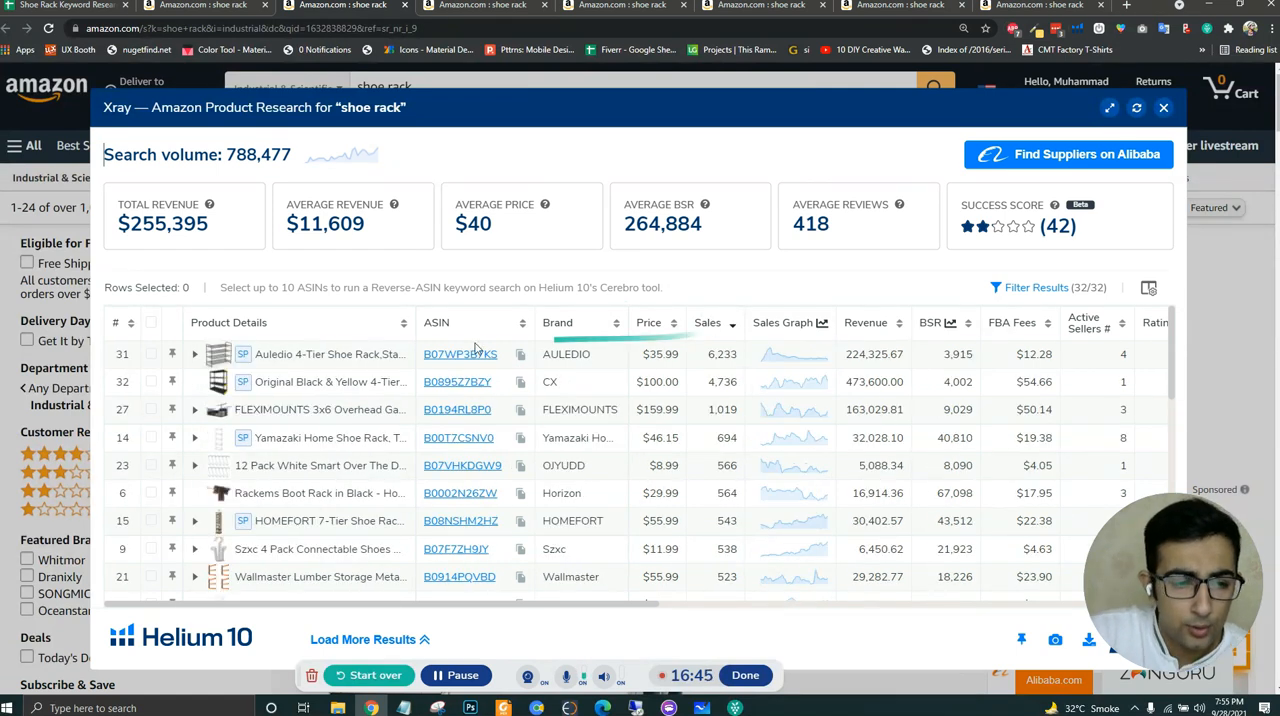
- Paste the copied ASIN B08WCNGM56 into E8 of the keyword spreadsheet for Industrial & Scientific
{"action": "mouse_move", "coordinate": [463, 364]}
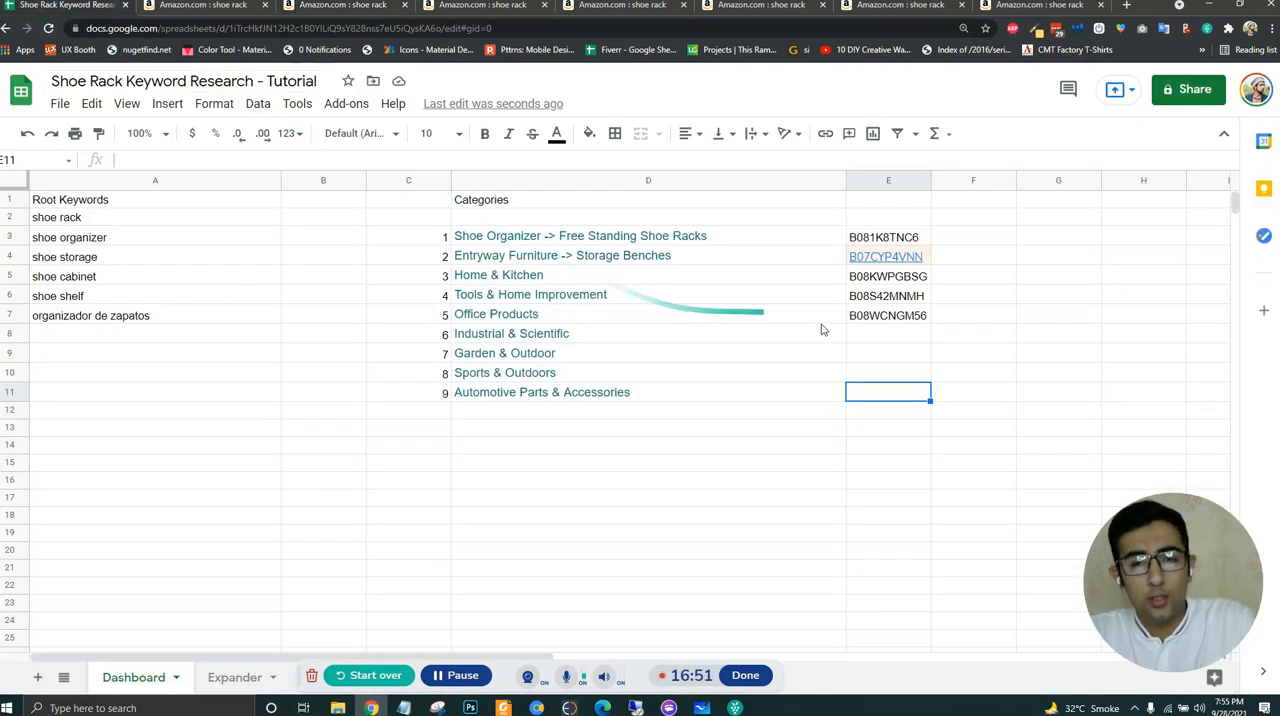
{"action": "left_click", "coordinate": [871, 336]}
{"action": "key", "text": "ctrl+v"}
{"action": "left_click", "coordinate": [890, 393]}
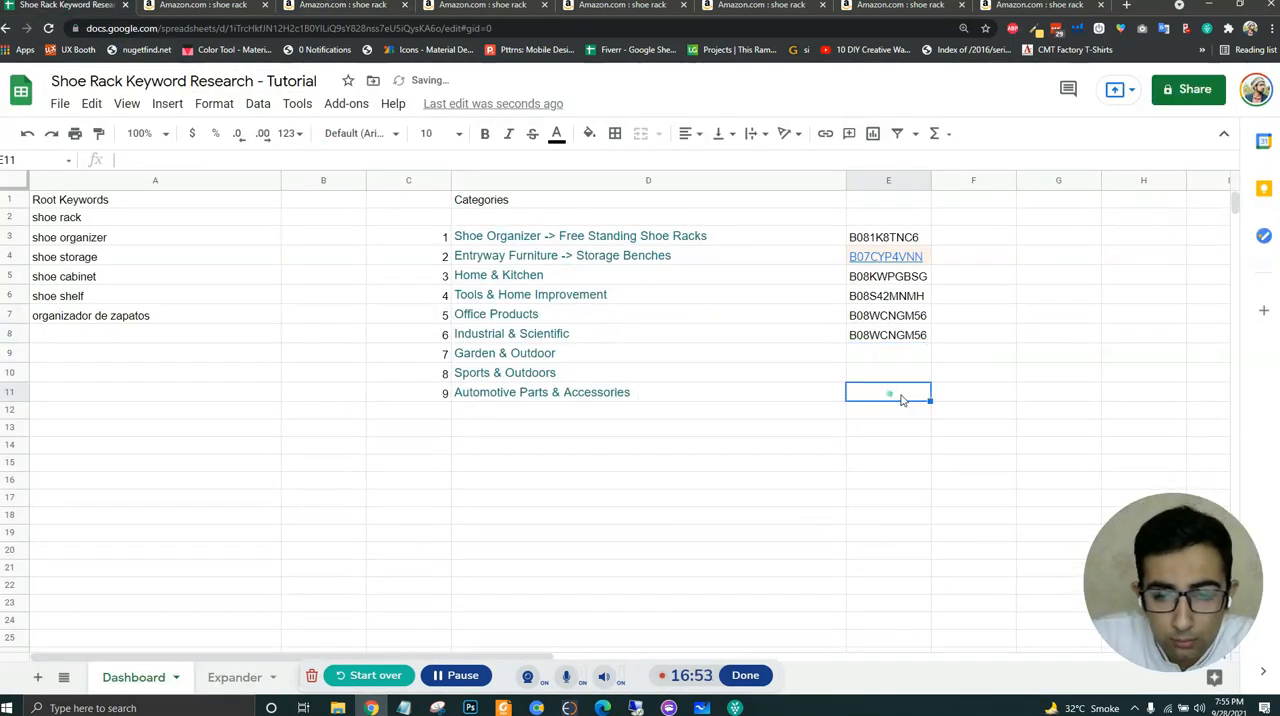
- Return to the Industrial & Scientific Xray results and examine the best-selling products in sales order for relevant shoe racks
{"action": "left_click", "coordinate": [200, 6]}
{"action": "left_click", "coordinate": [360, 7]}
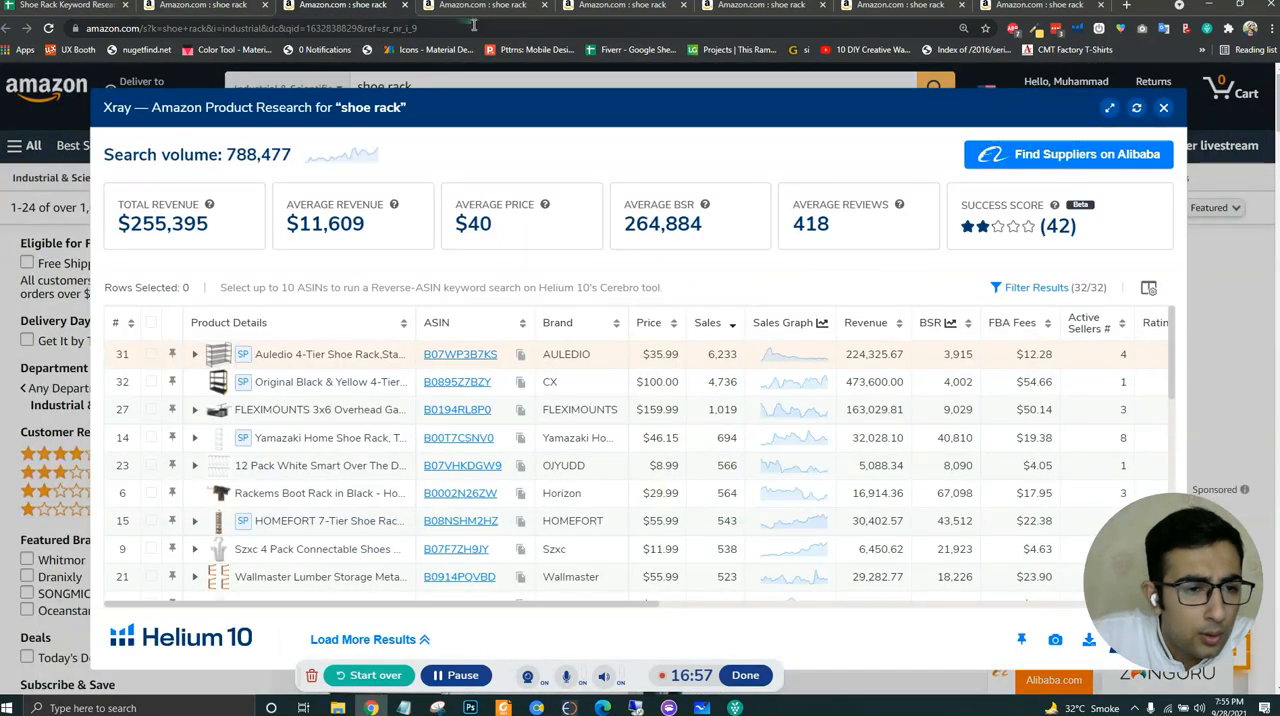
{"action": "left_click", "coordinate": [521, 384]}
{"action": "mouse_move", "coordinate": [467, 389]}
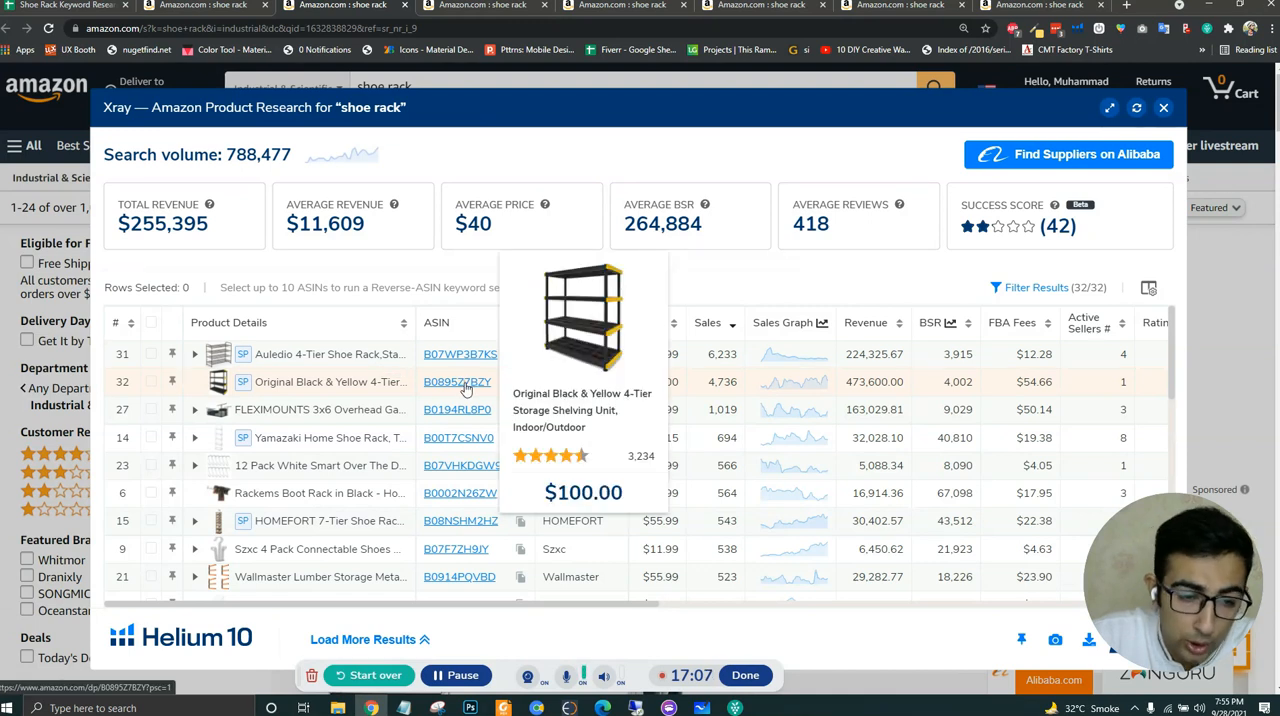
{"action": "mouse_move", "coordinate": [479, 416]}
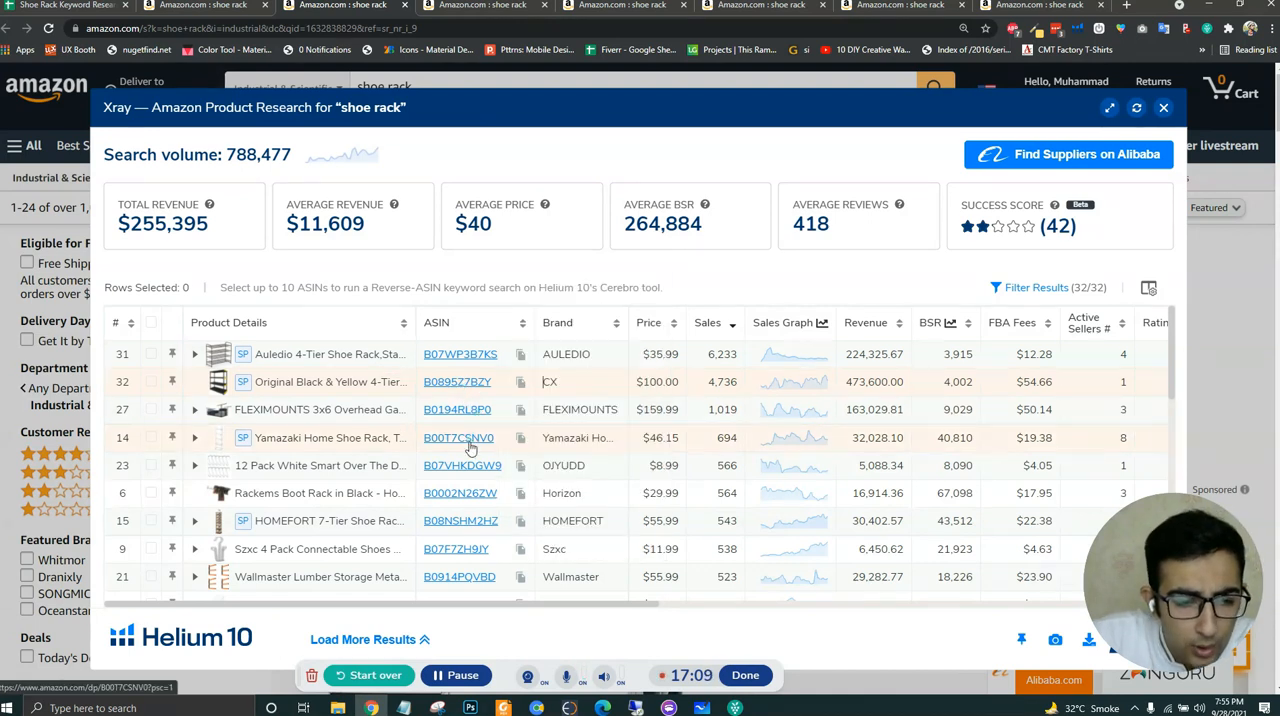
{"action": "mouse_move", "coordinate": [471, 449]}
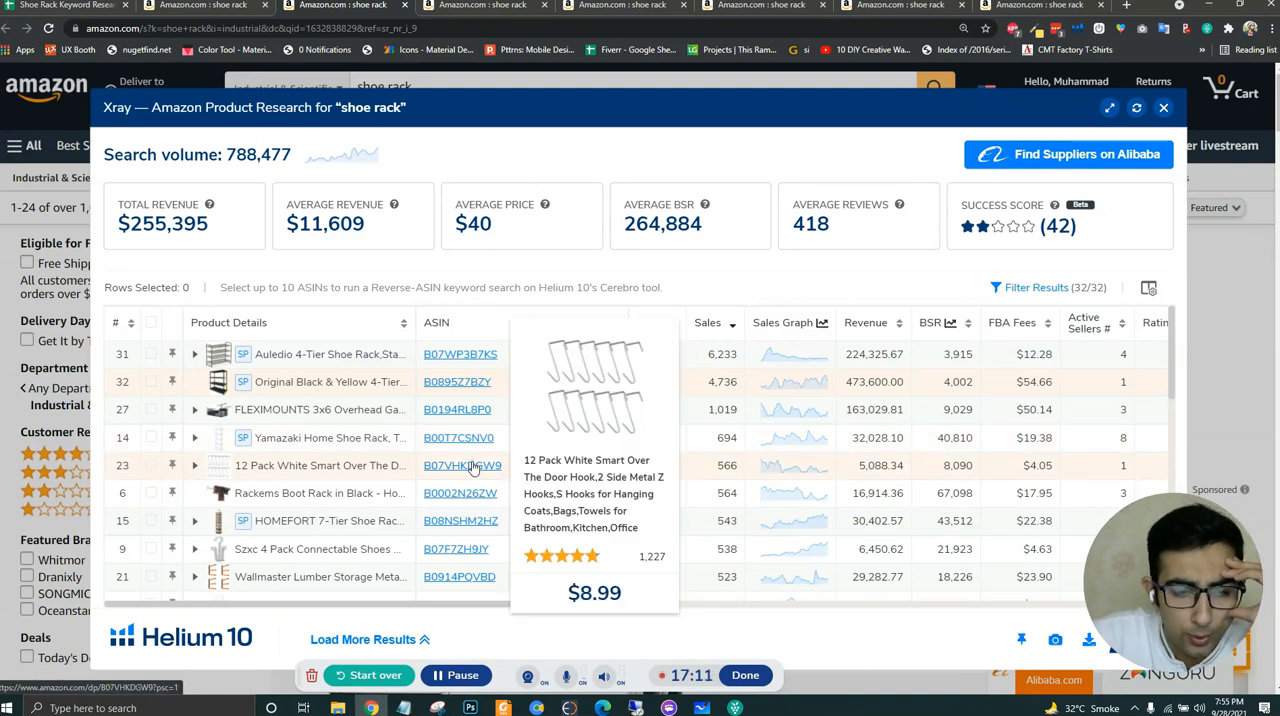
{"action": "mouse_move", "coordinate": [473, 503]}
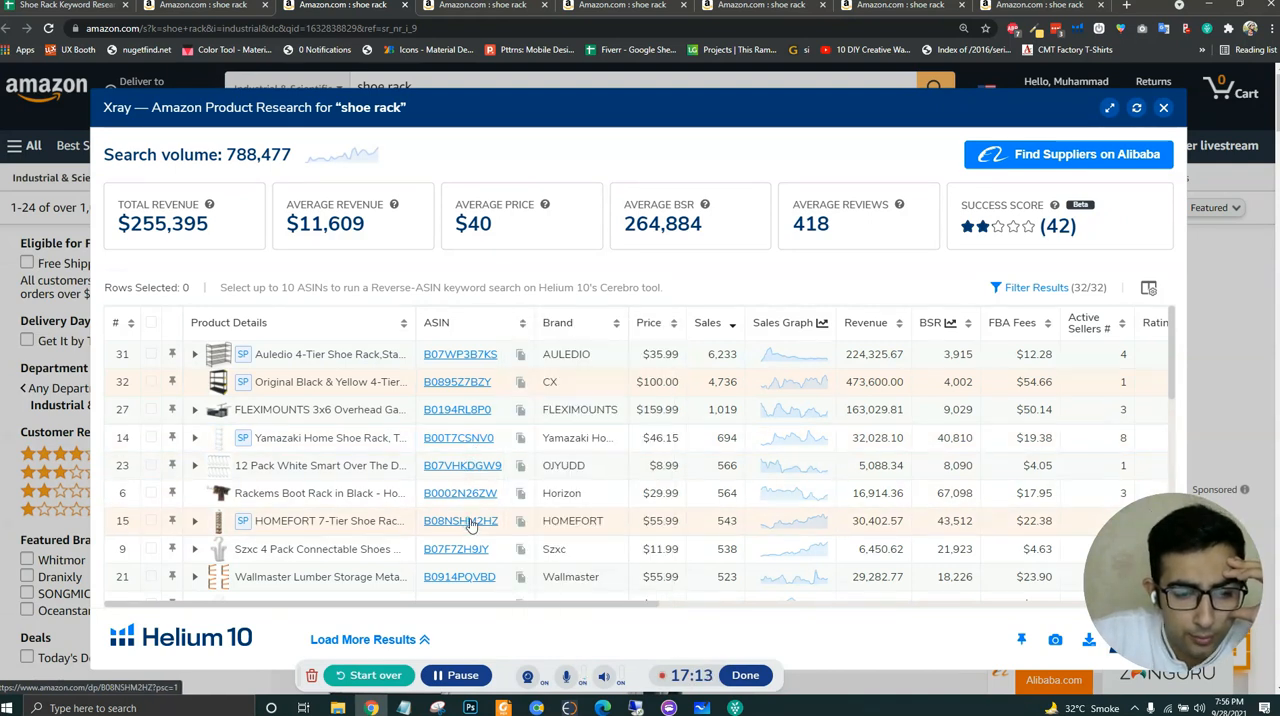
{"action": "mouse_move", "coordinate": [466, 582]}
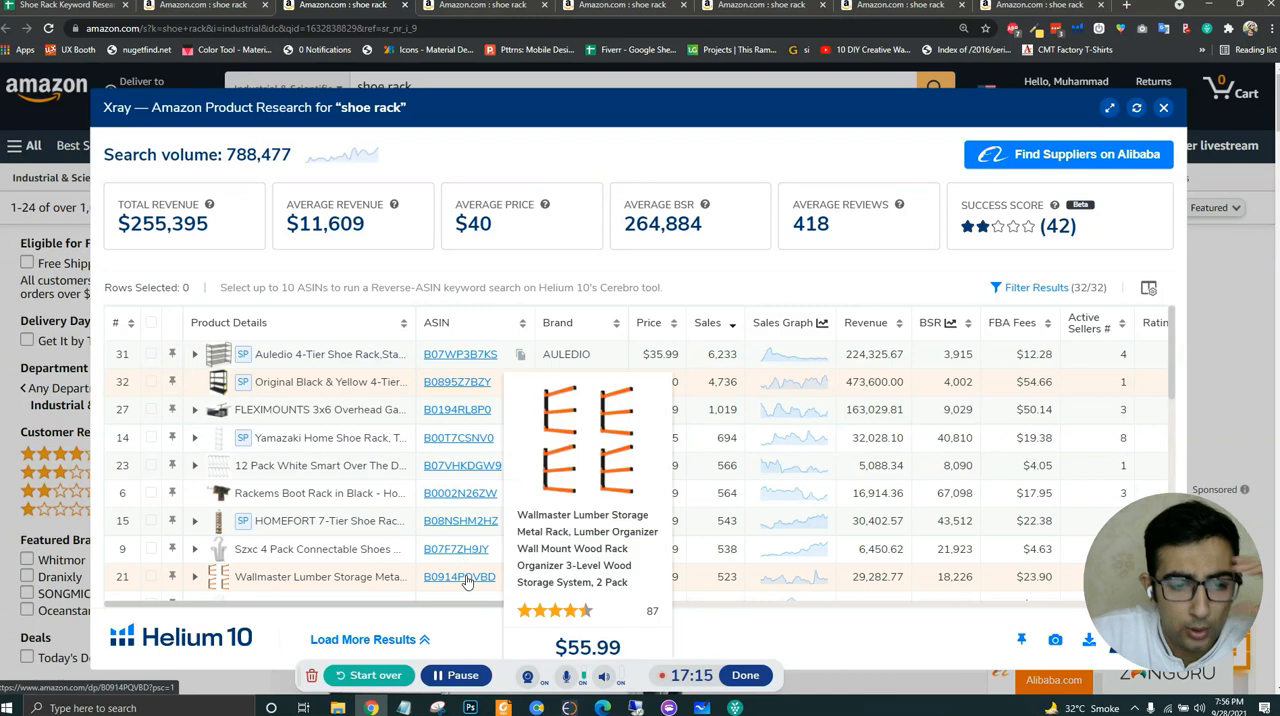
{"action": "scroll", "coordinate": [460, 500], "scroll_direction": "down", "scroll_amount": 3}
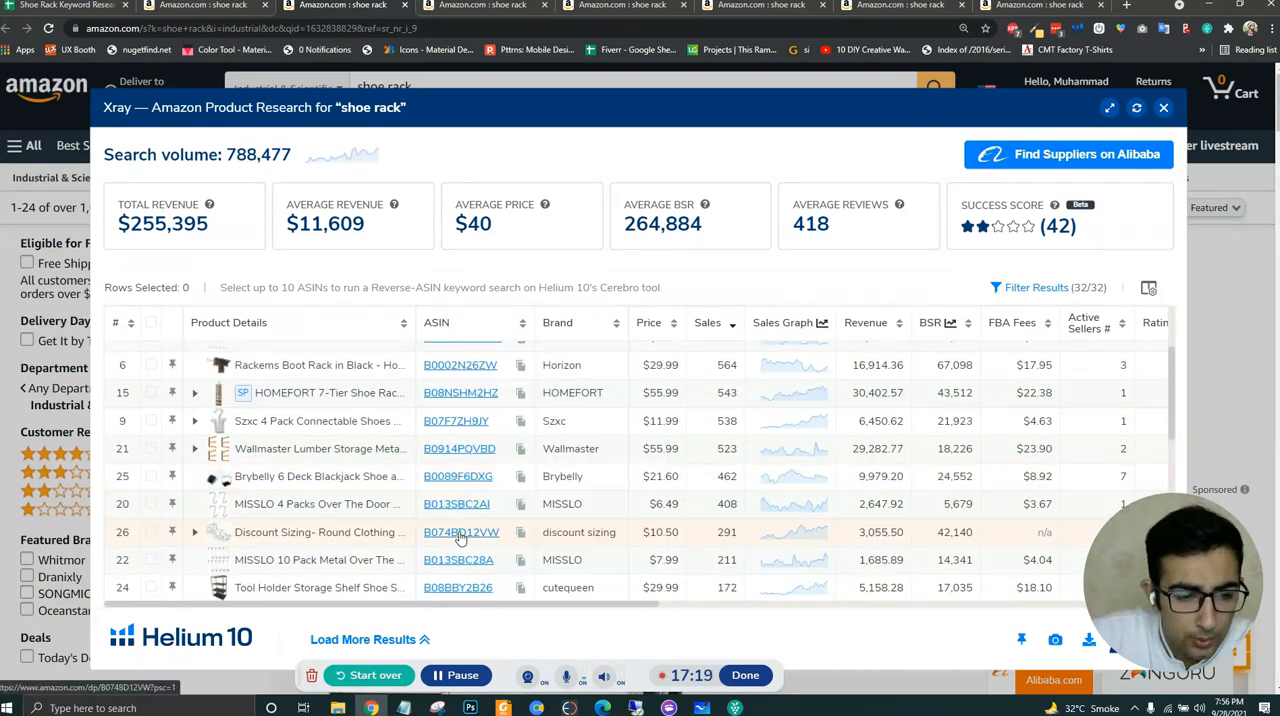
{"action": "mouse_move", "coordinate": [461, 539]}
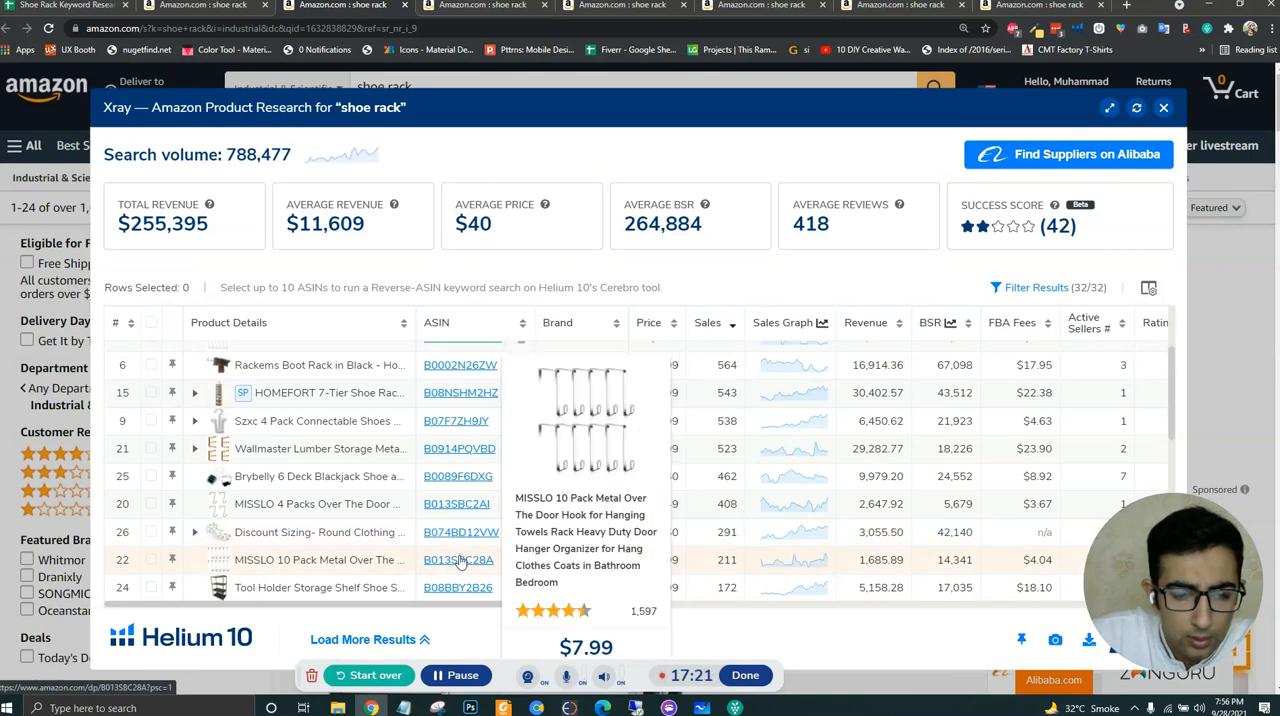
{"action": "scroll", "coordinate": [460, 590], "scroll_direction": "down", "scroll_amount": 2}
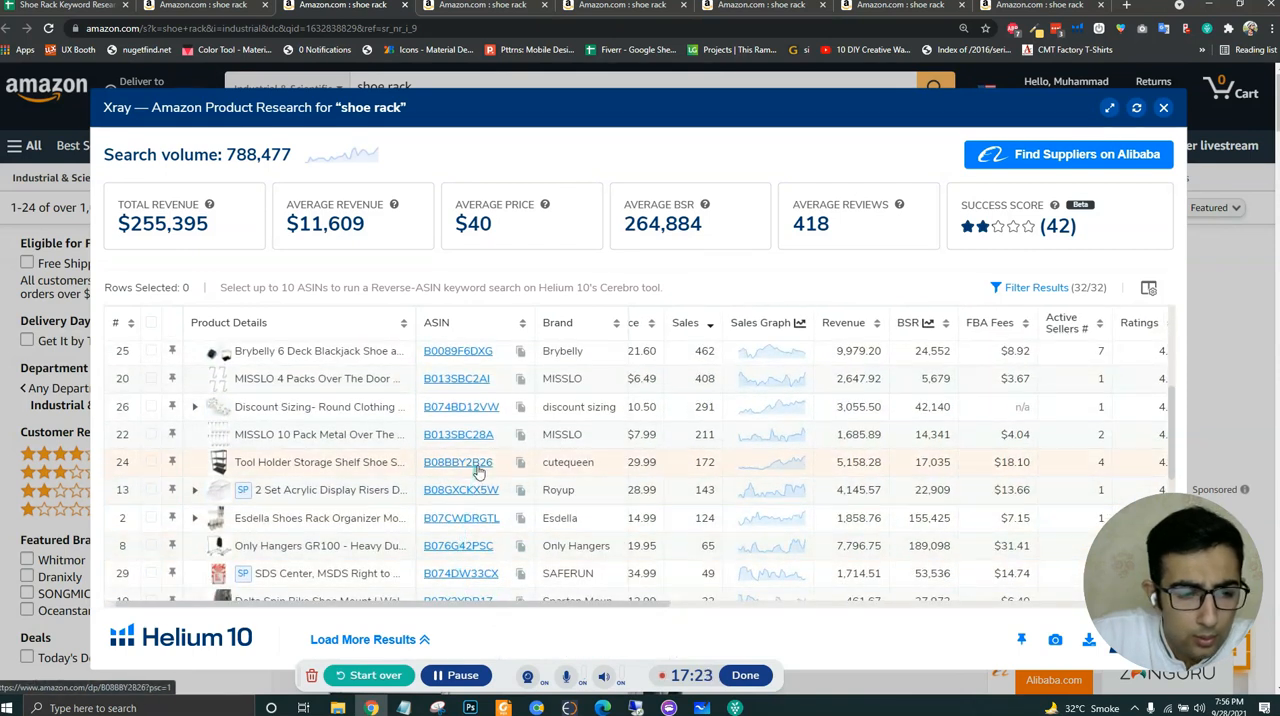
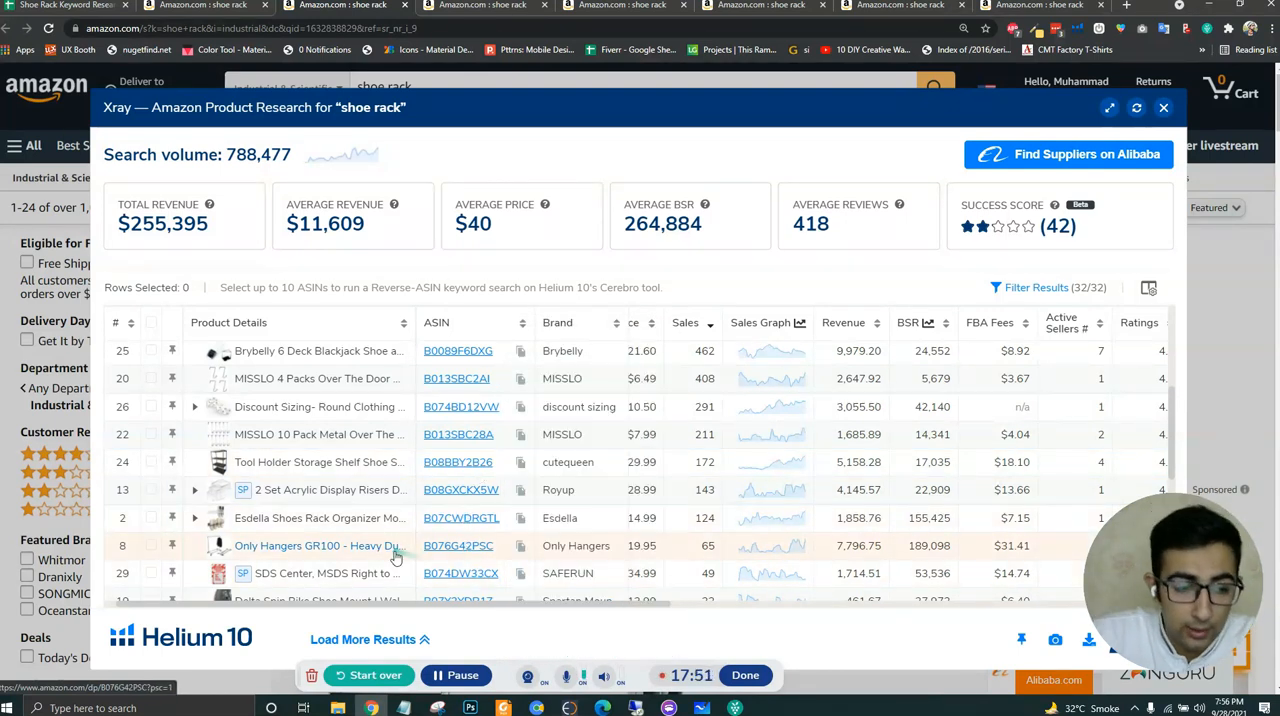
- Check the remaining Industrial & Scientific products for relevant shoe racks and copy ASIN B08BBY2B26 of the cutequeen Tool Holder Storage Shelf
{"action": "scroll", "coordinate": [358, 509], "scroll_direction": "down", "scroll_amount": 2}
{"action": "scroll", "coordinate": [358, 509], "scroll_direction": "down", "scroll_amount": 1}
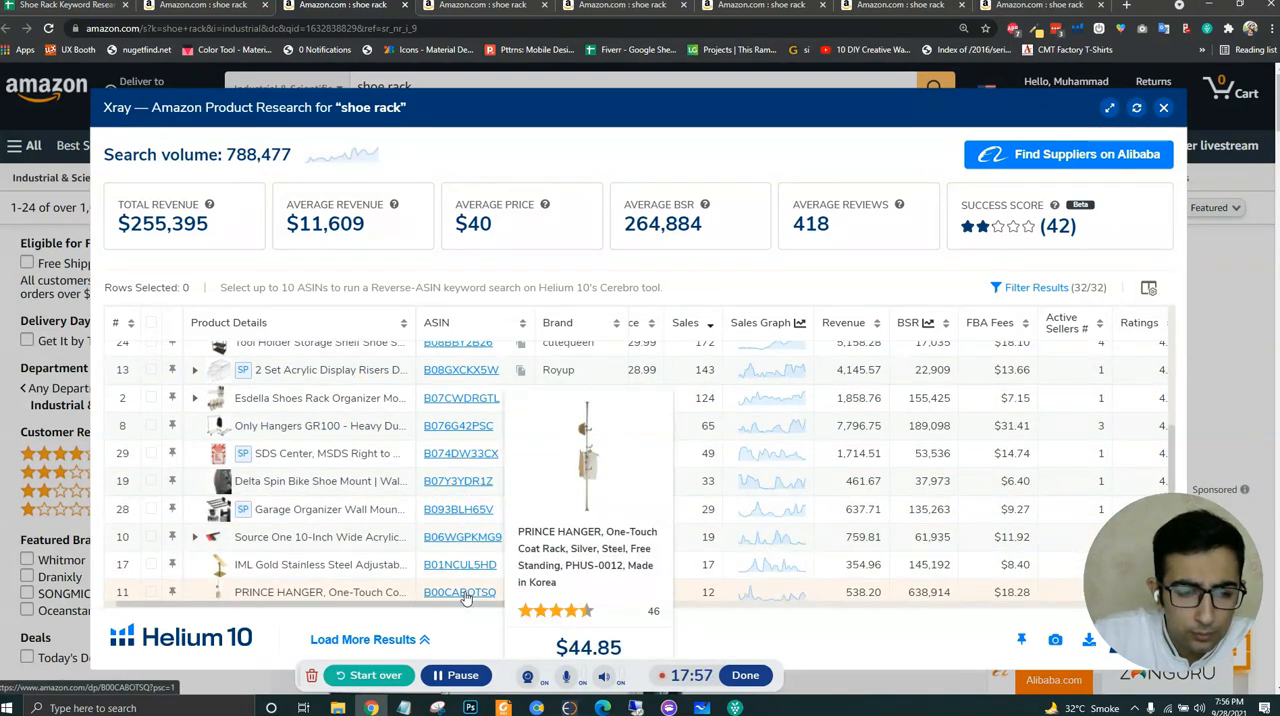
{"action": "scroll", "coordinate": [450, 490], "scroll_direction": "down", "scroll_amount": 3}
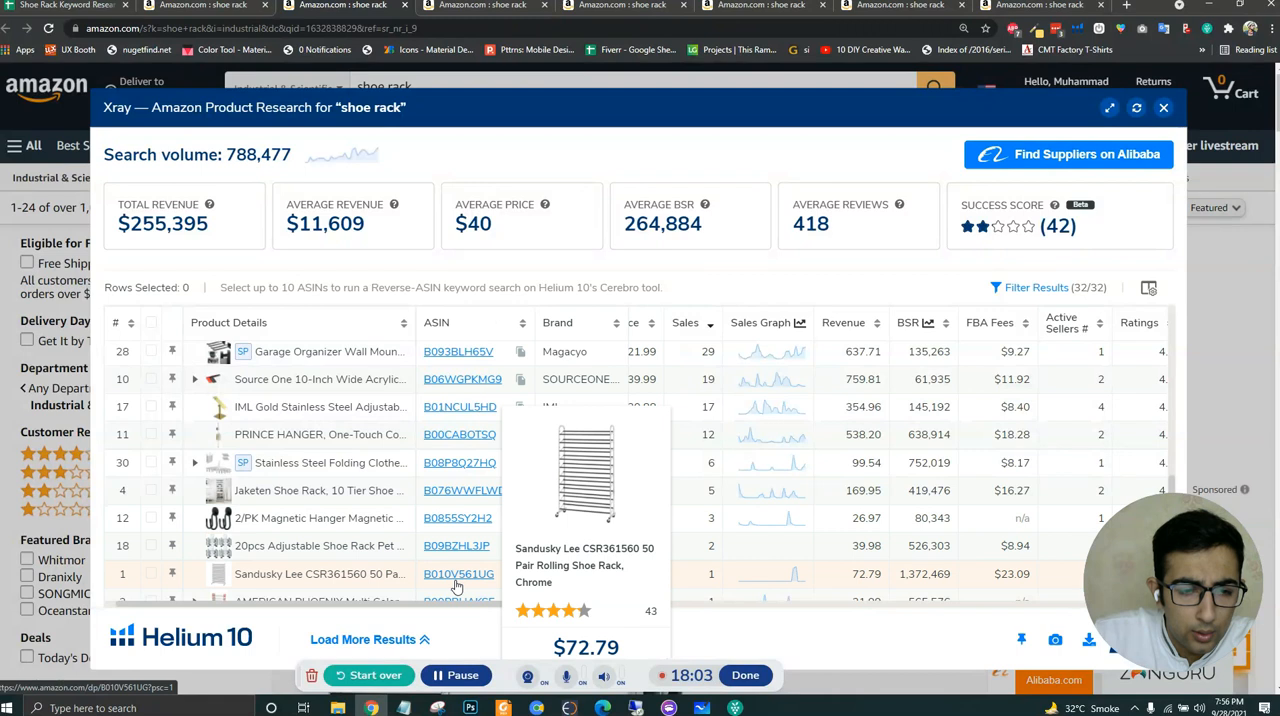
{"action": "scroll", "coordinate": [456, 580], "scroll_direction": "down", "scroll_amount": 2}
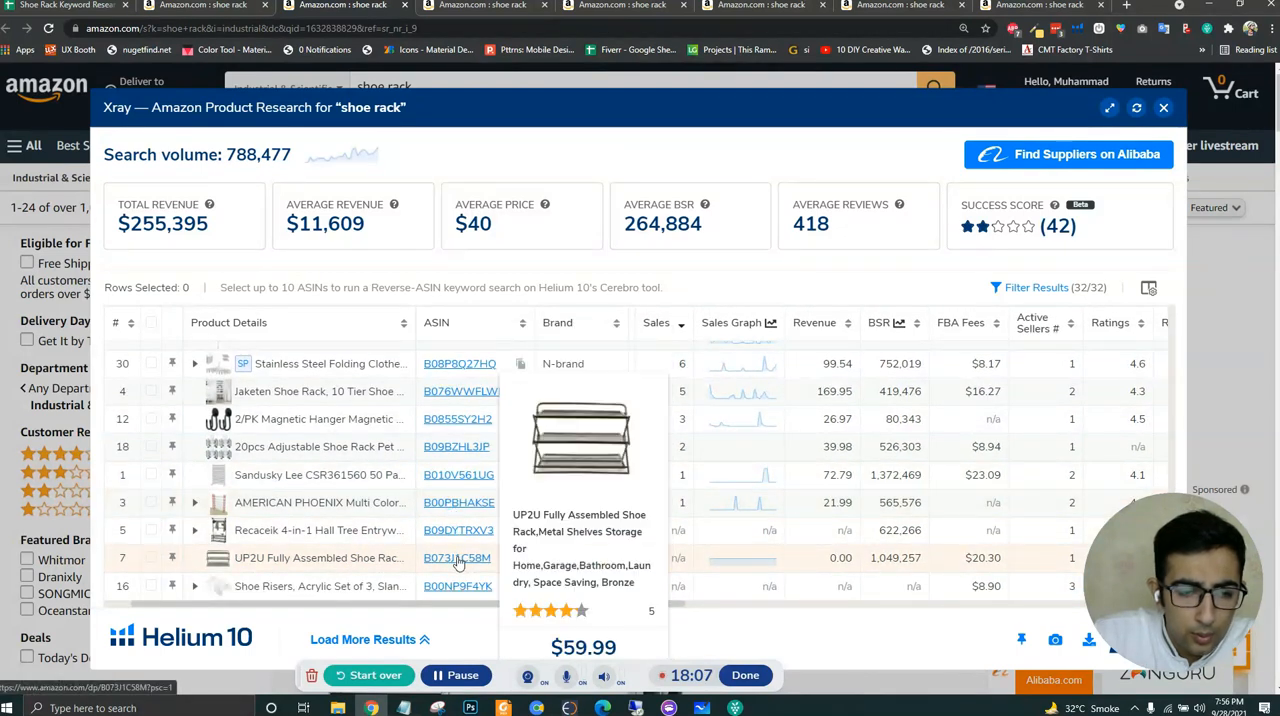
{"action": "scroll", "coordinate": [331, 562], "scroll_direction": "down", "scroll_amount": 1}
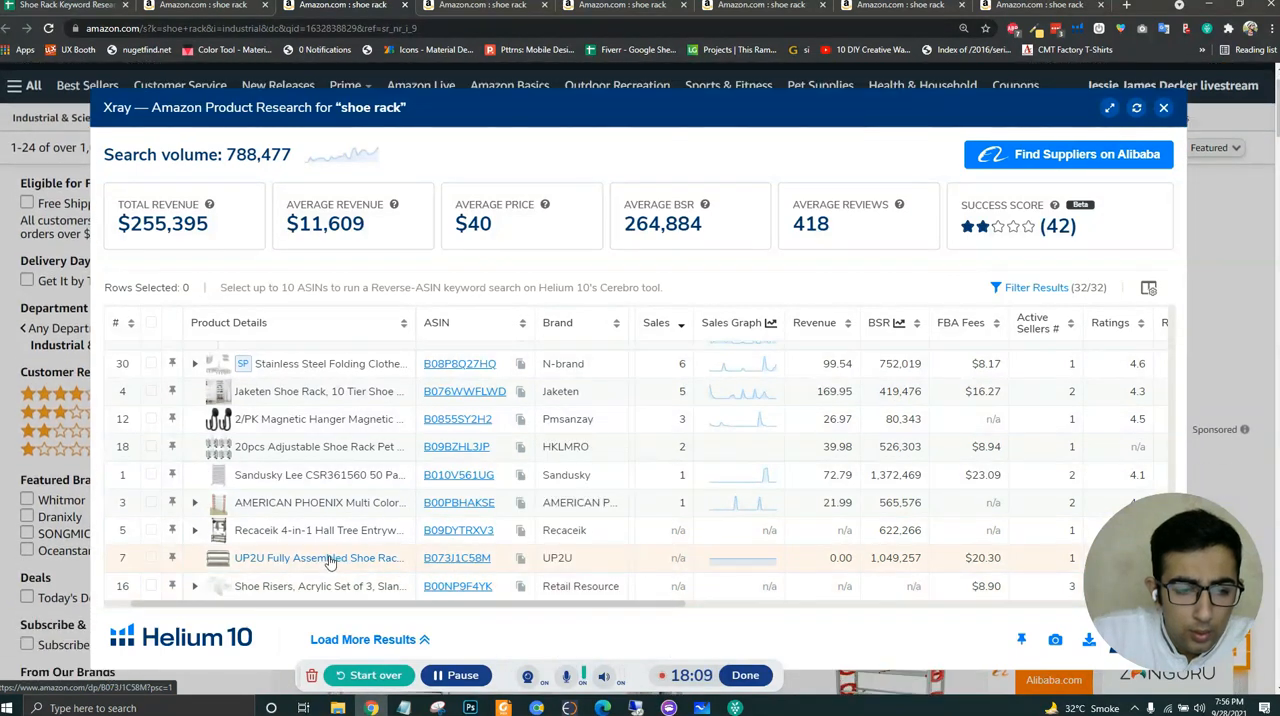
{"action": "scroll", "coordinate": [360, 555], "scroll_direction": "up", "scroll_amount": 5}
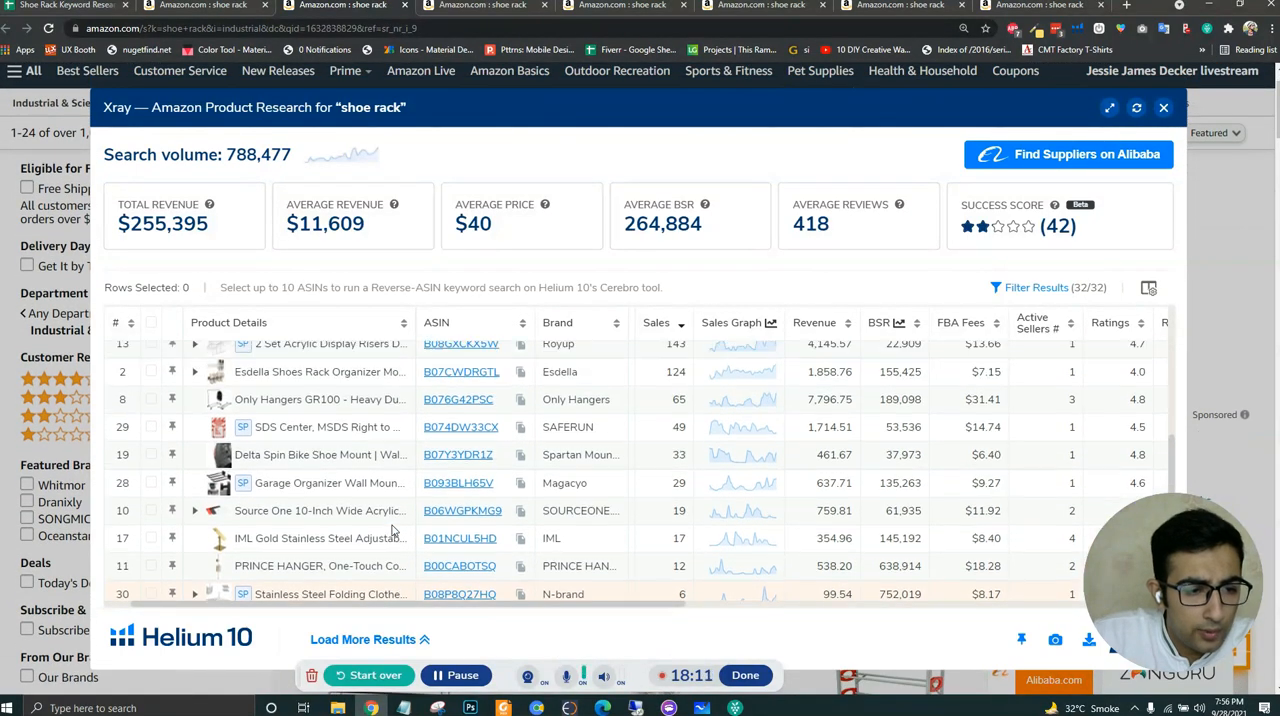
{"action": "scroll", "coordinate": [392, 530], "scroll_direction": "up", "scroll_amount": 2}
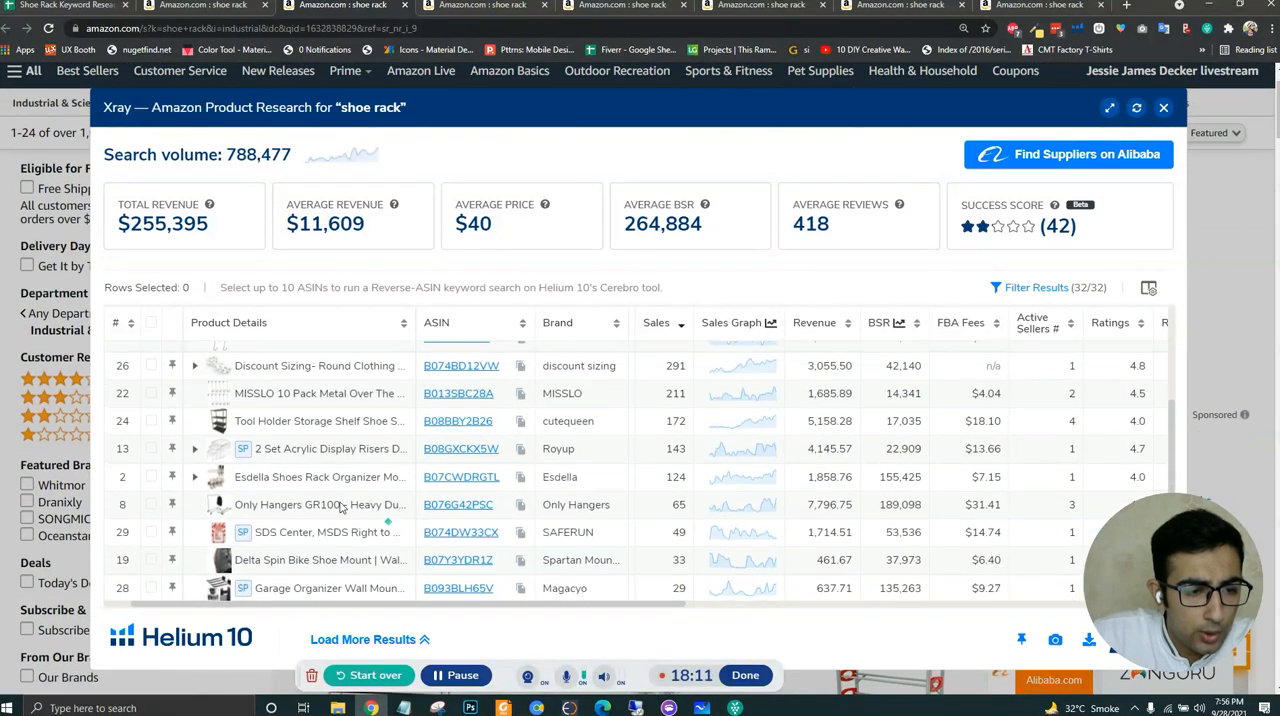
{"action": "left_click", "coordinate": [520, 421]}
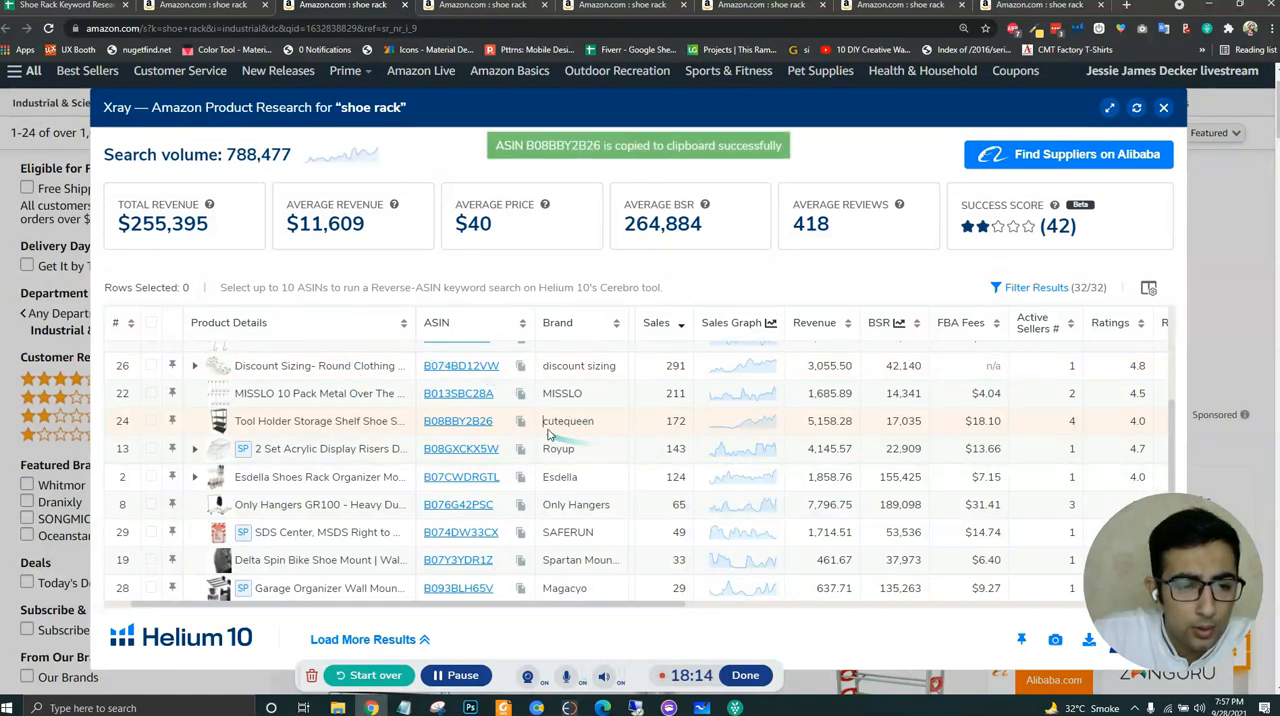
- Replace the Industrial & Scientific ASIN in E8 of the keyword spreadsheet with the copied B08BBY2B26
{"action": "left_click", "coordinate": [65, 5]}
{"action": "left_click", "coordinate": [882, 358]}
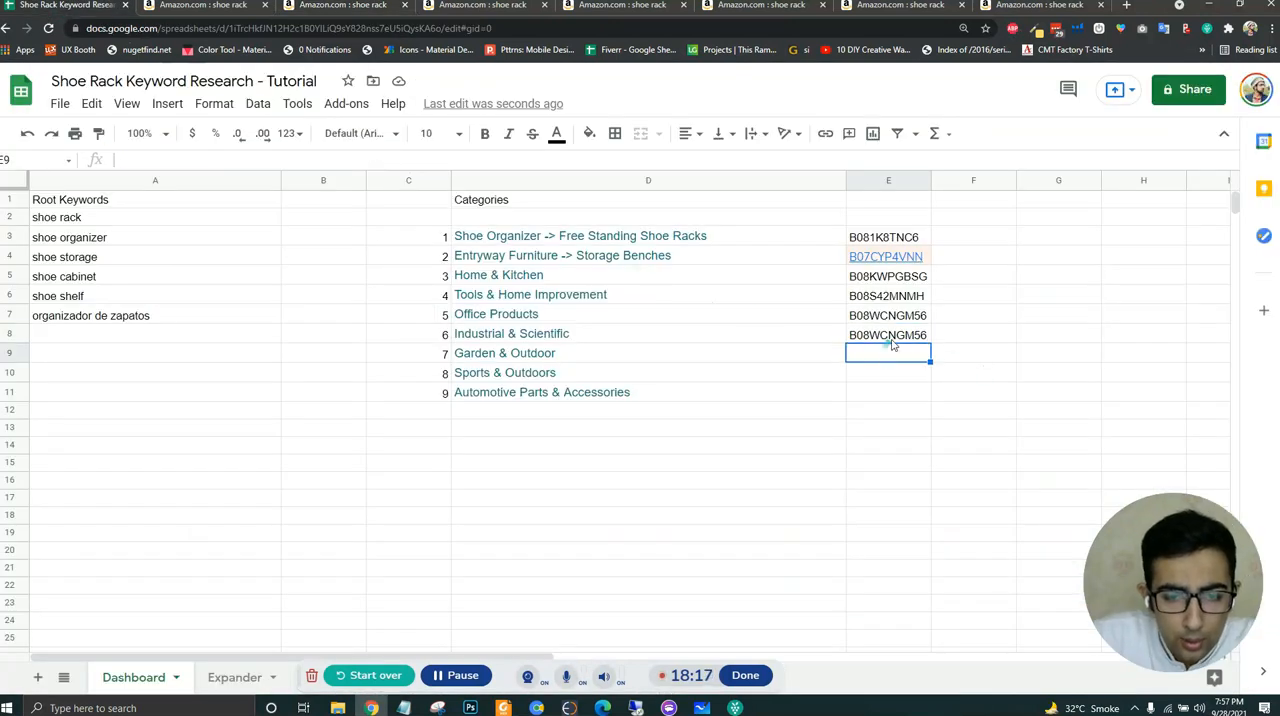
{"action": "left_click", "coordinate": [888, 340]}
{"action": "key", "text": "ctrl+v"}
{"action": "left_click", "coordinate": [898, 400]}
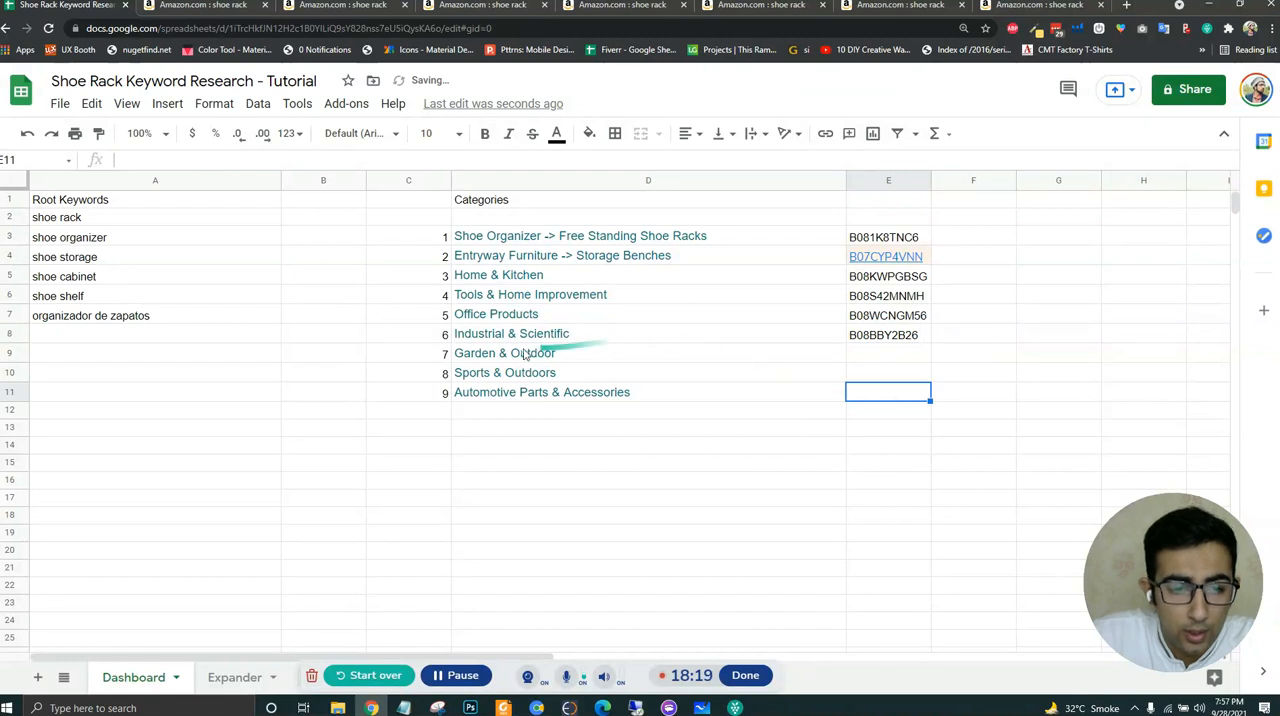
- Return to the main Amazon shoe rack results and open the Garden & Outdoor department in a new tab
{"action": "left_click", "coordinate": [520, 353]}
{"action": "left_click", "coordinate": [175, 5]}
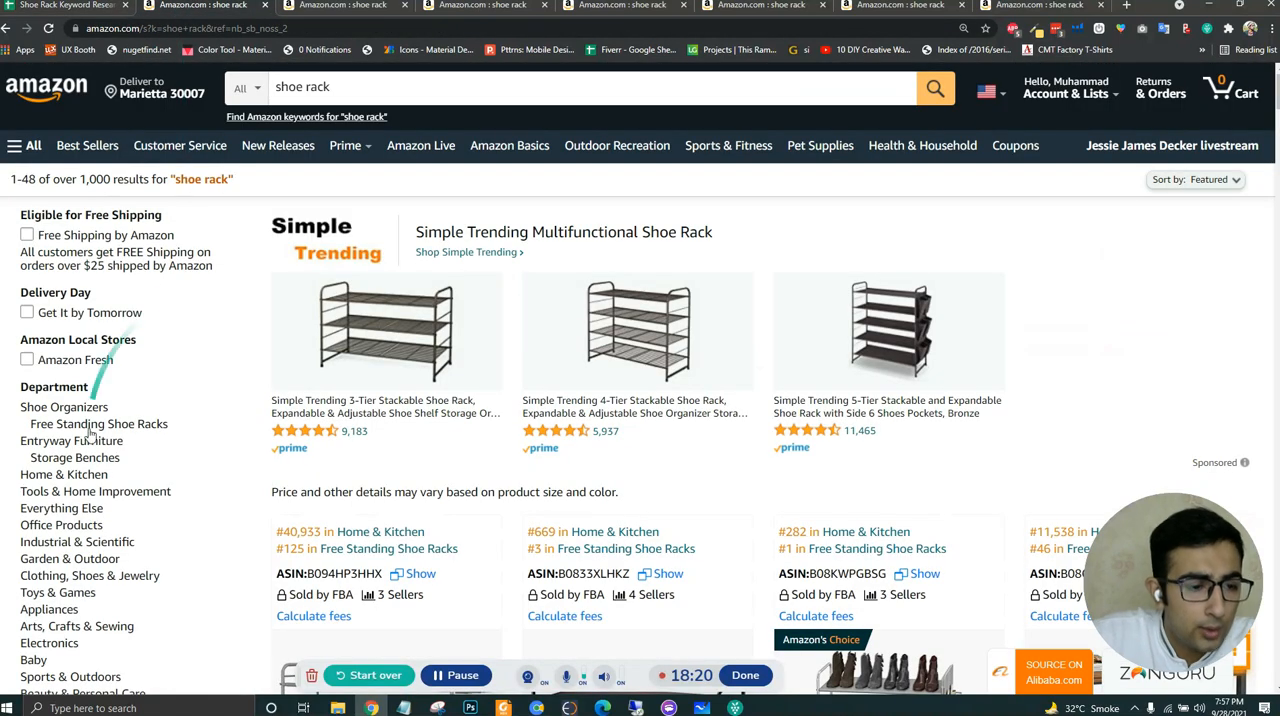
{"action": "middle_click", "coordinate": [80, 560]}
{"action": "left_click", "coordinate": [300, 5]}
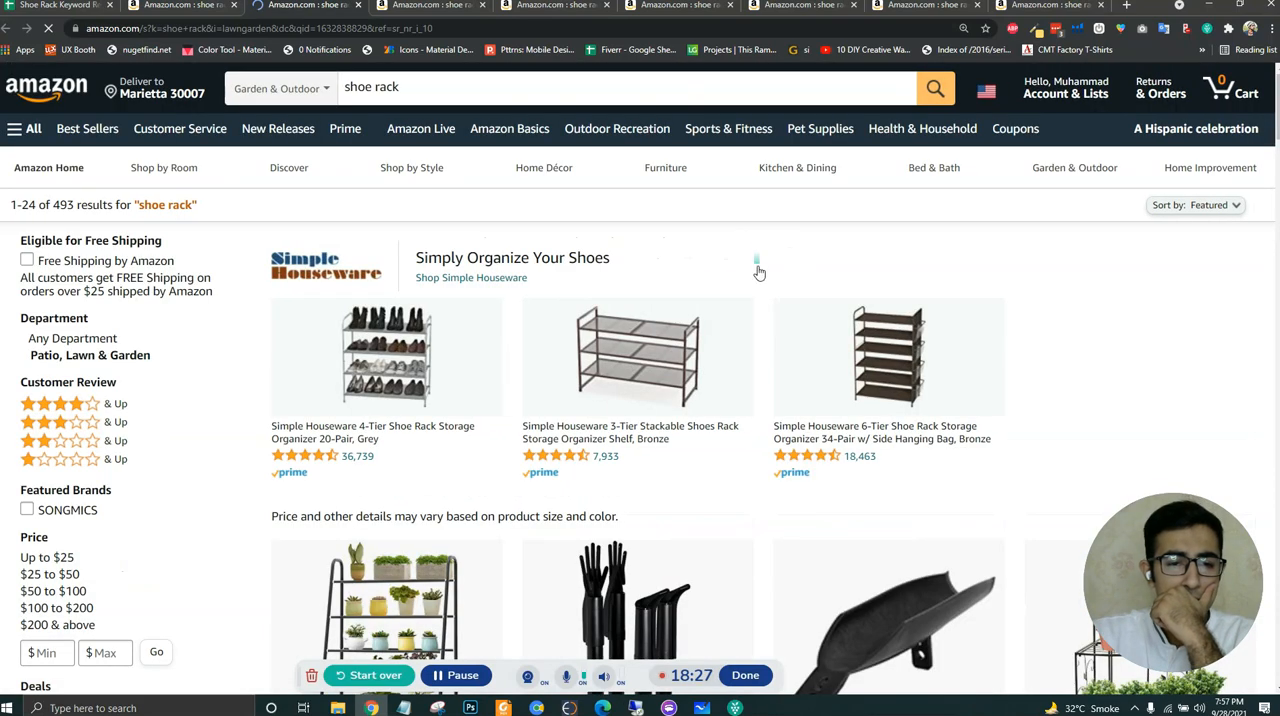
- Run Helium 10 Xray on the Garden & Outdoor shoe rack results and sort the products by highest sales
{"action": "scroll", "coordinate": [759, 275], "scroll_direction": "down", "scroll_amount": 2}
{"action": "scroll", "coordinate": [765, 298], "scroll_direction": "down", "scroll_amount": 4}
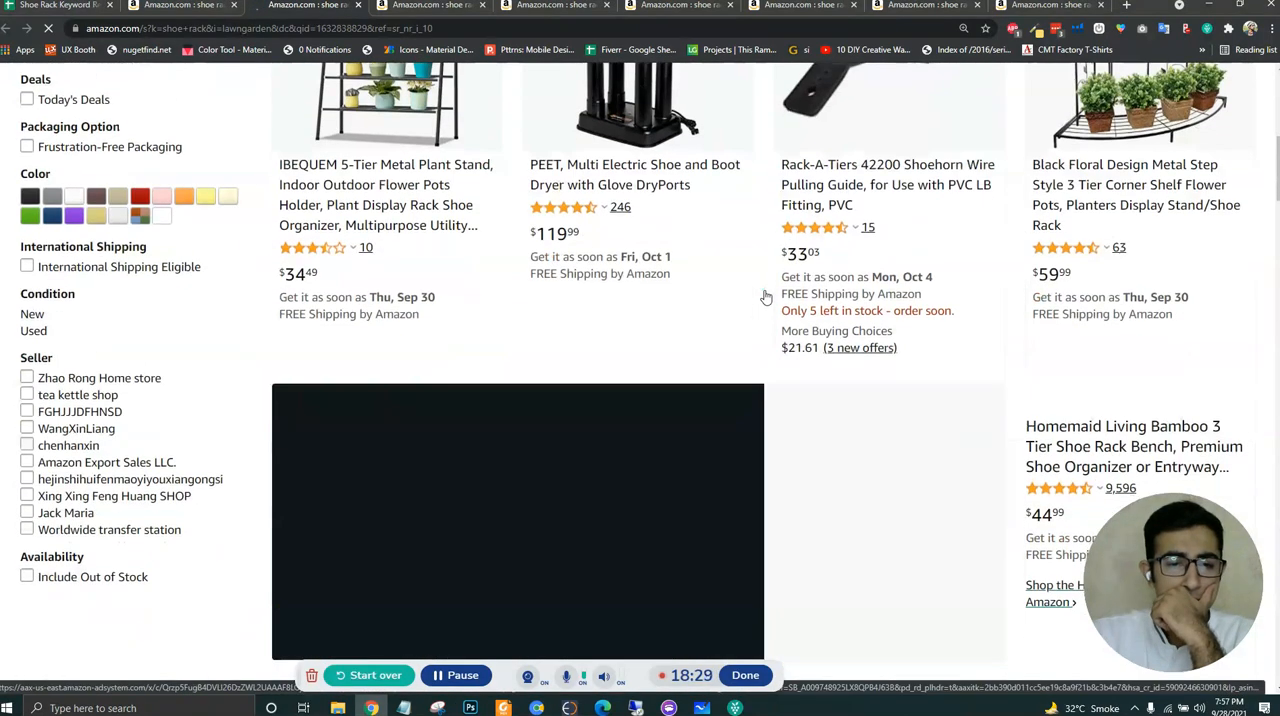
{"action": "scroll", "coordinate": [765, 300], "scroll_direction": "up", "scroll_amount": 6}
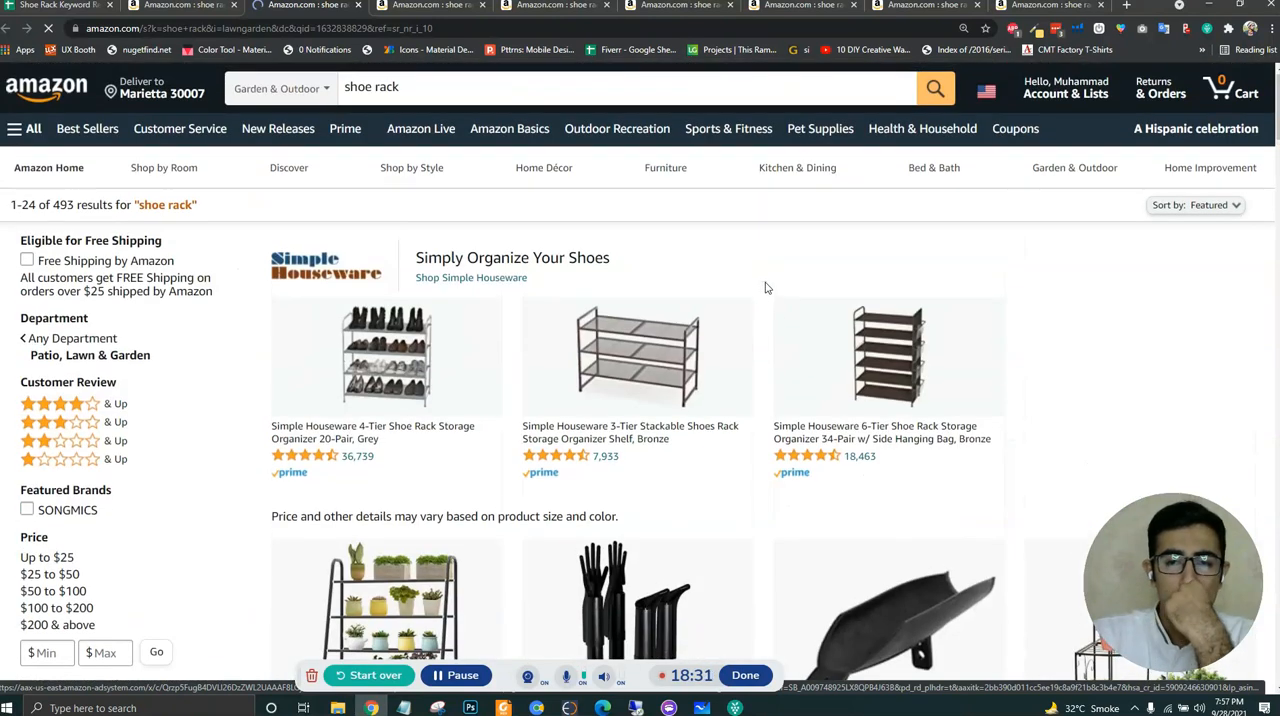
{"action": "left_click", "coordinate": [1076, 31]}
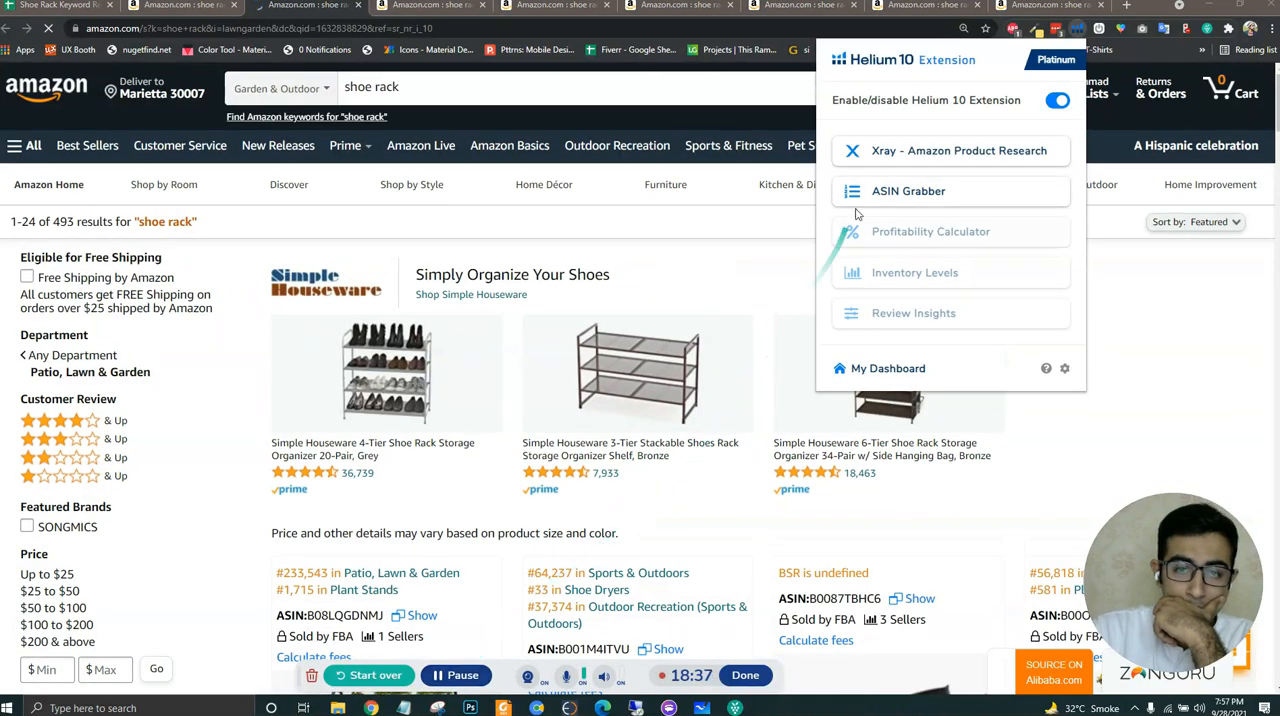
{"action": "left_click", "coordinate": [905, 152]}
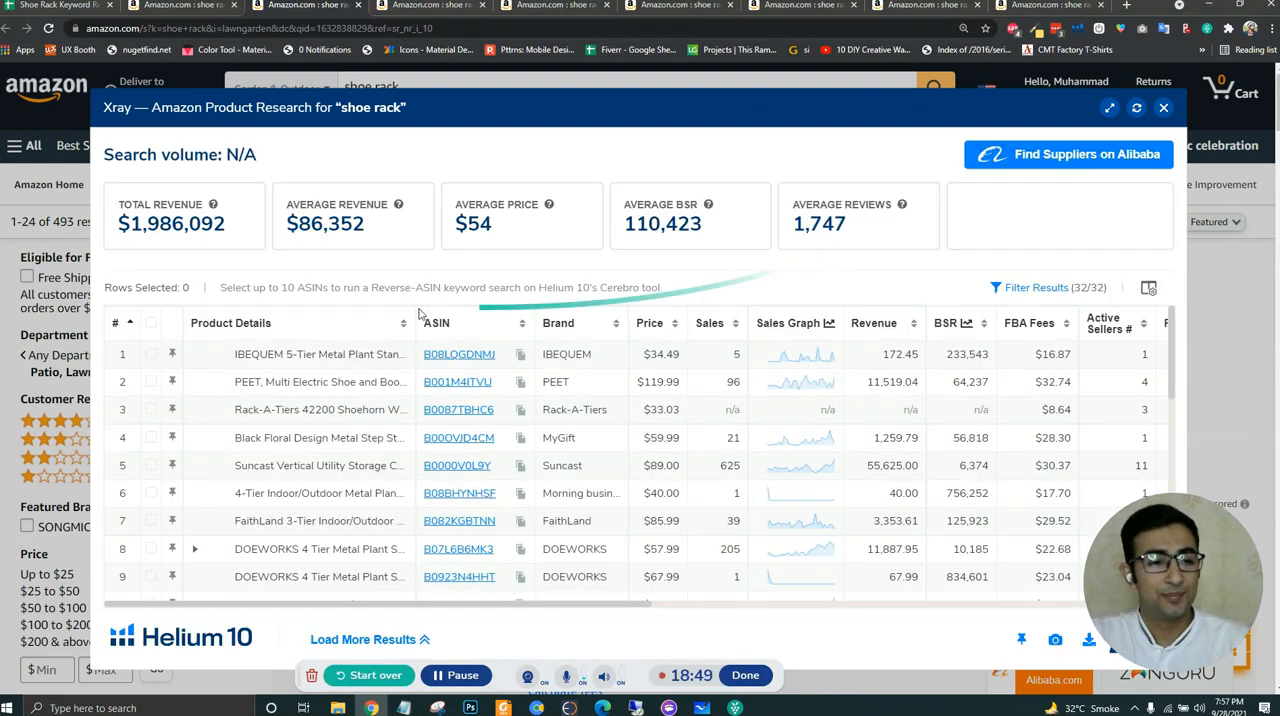
{"action": "left_click", "coordinate": [706, 323]}
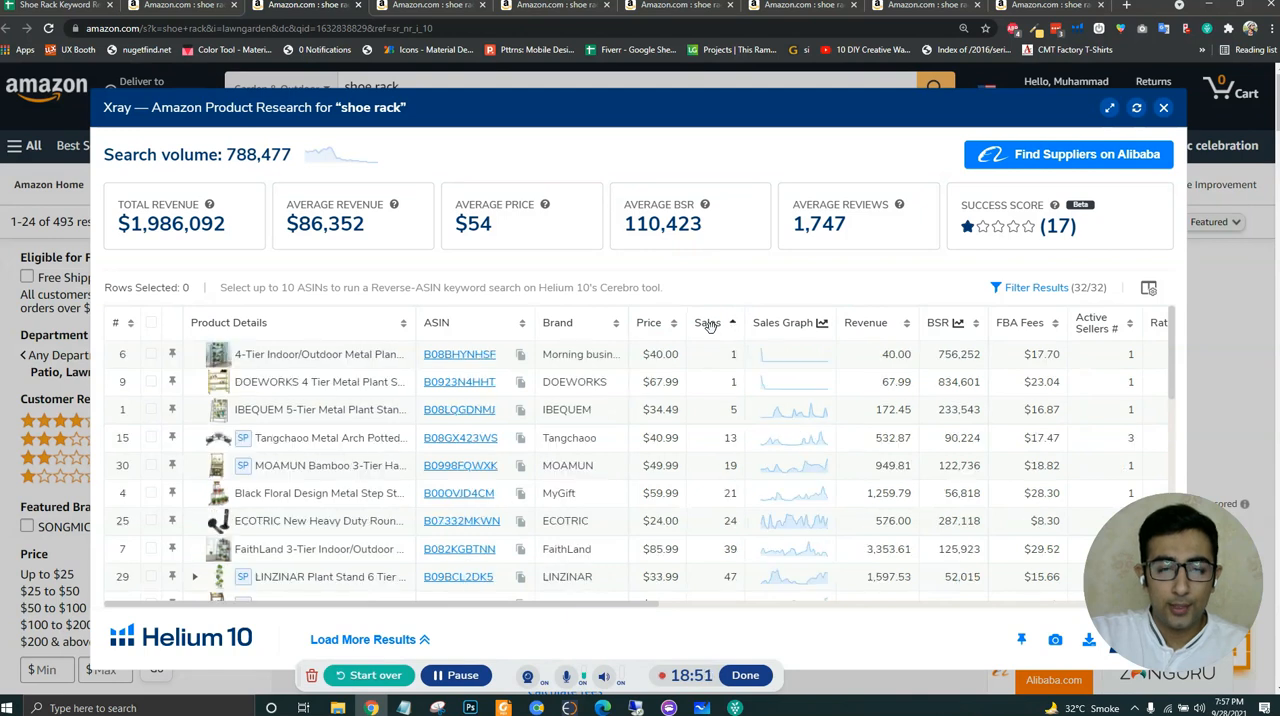
{"action": "left_click", "coordinate": [706, 323]}
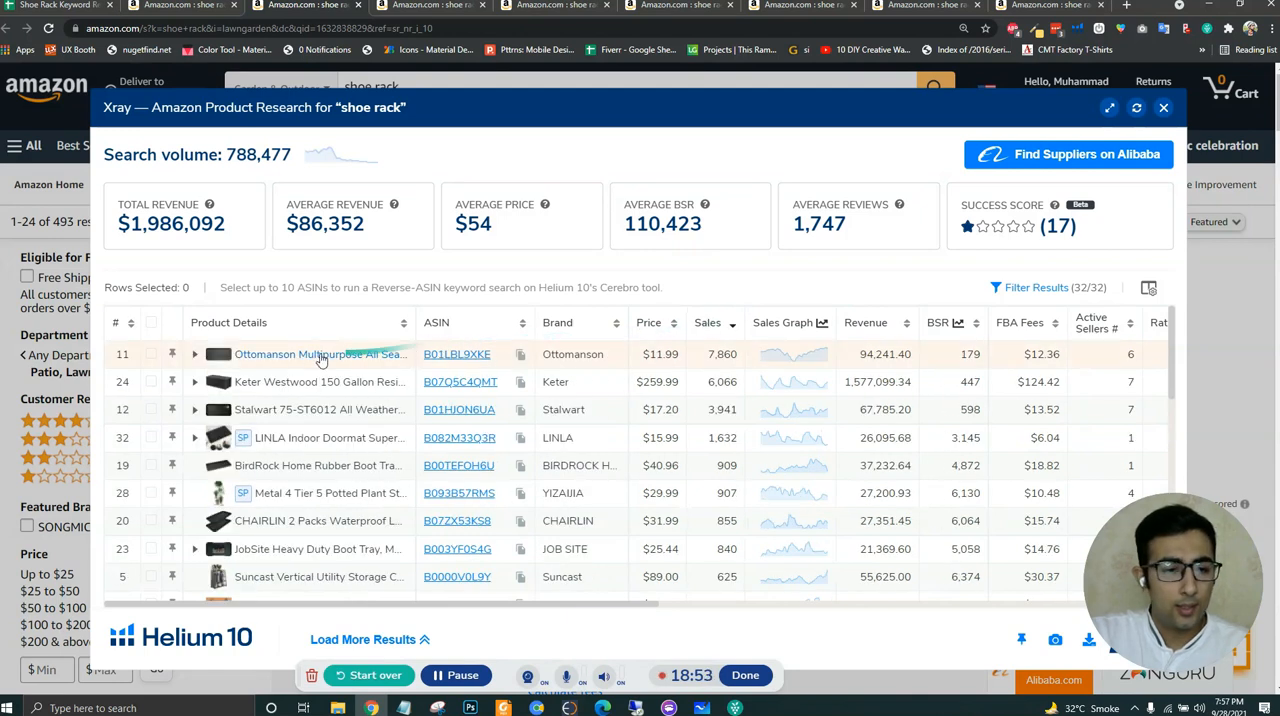
- Examine the Garden & Outdoor products in sales order for relevant shoe racks and copy ASIN B0923N4HHT of the DOEWORKS 4 Tier stand
{"action": "mouse_move", "coordinate": [444, 360]}
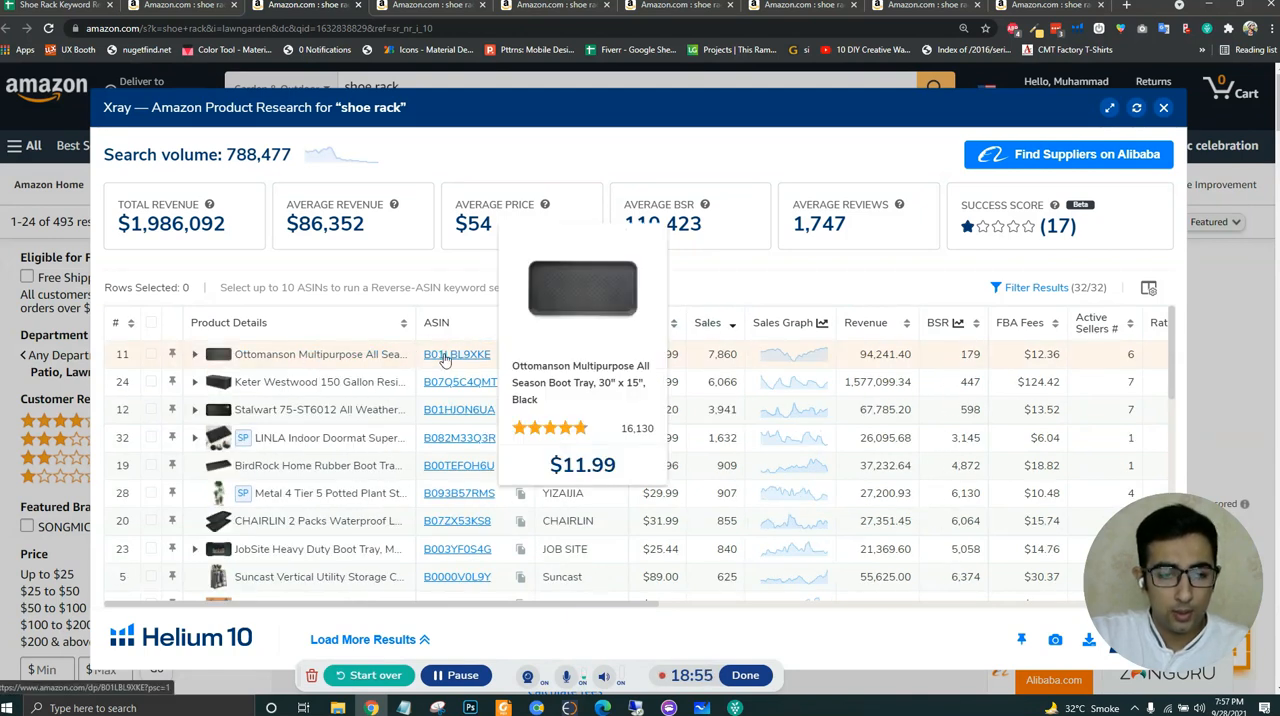
{"action": "mouse_move", "coordinate": [453, 385]}
{"action": "mouse_move", "coordinate": [456, 412]}
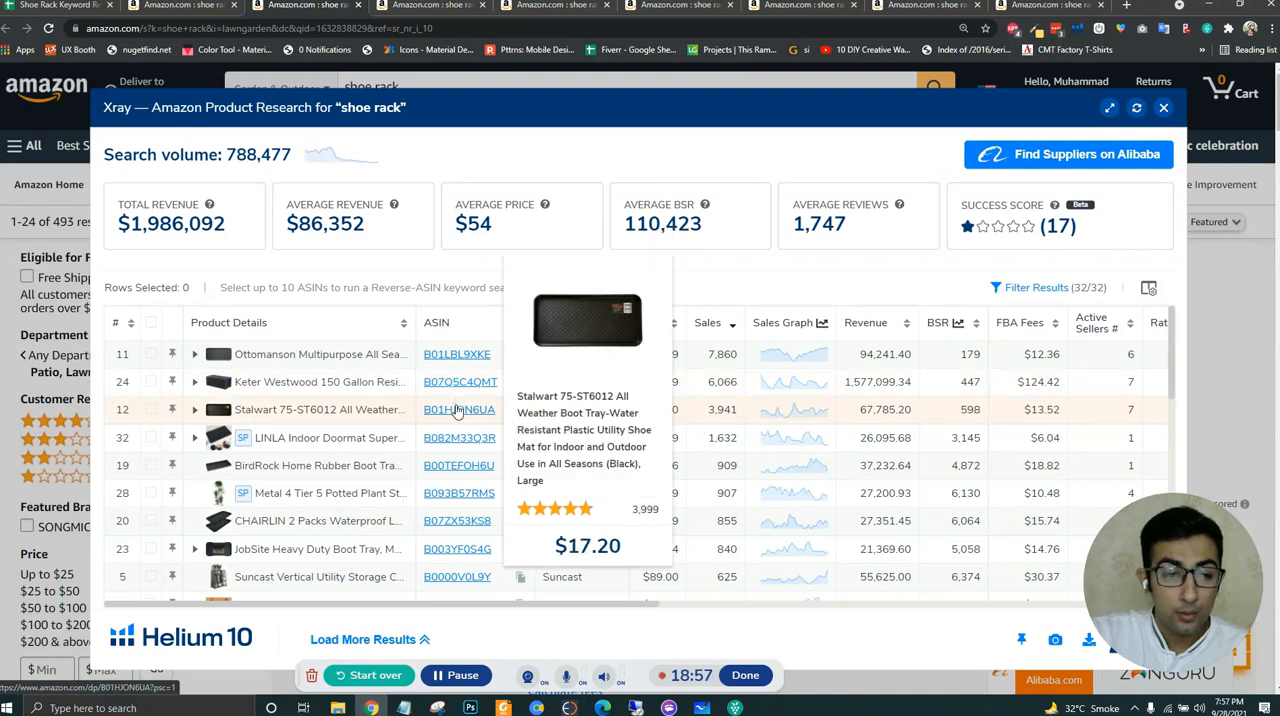
{"action": "mouse_move", "coordinate": [462, 442]}
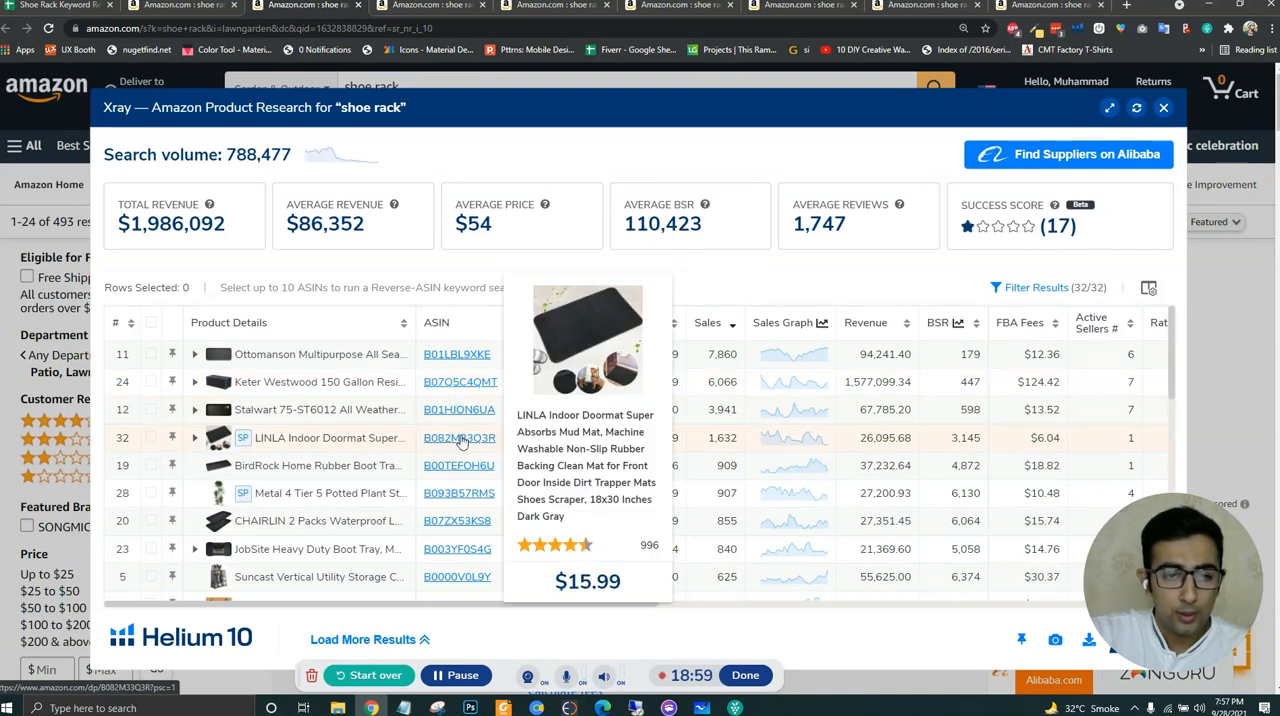
{"action": "mouse_move", "coordinate": [462, 470]}
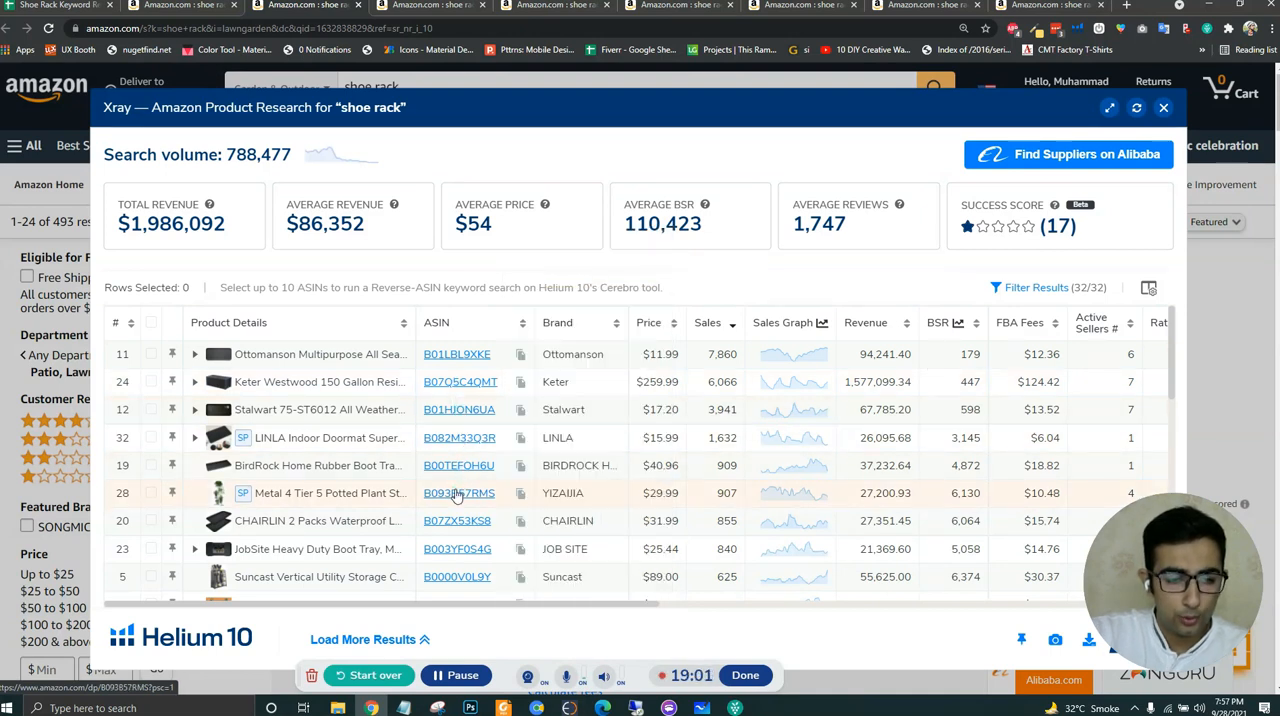
{"action": "mouse_move", "coordinate": [462, 528]}
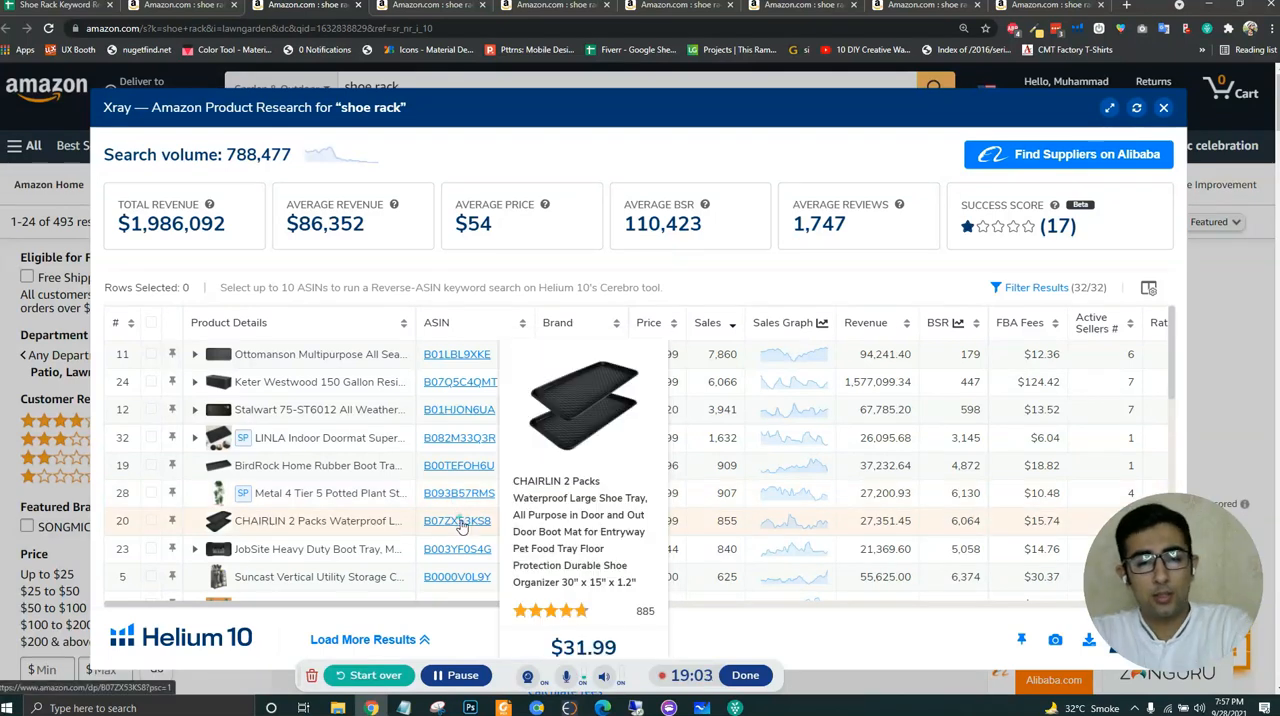
{"action": "scroll", "coordinate": [481, 365], "scroll_direction": "down", "scroll_amount": 2}
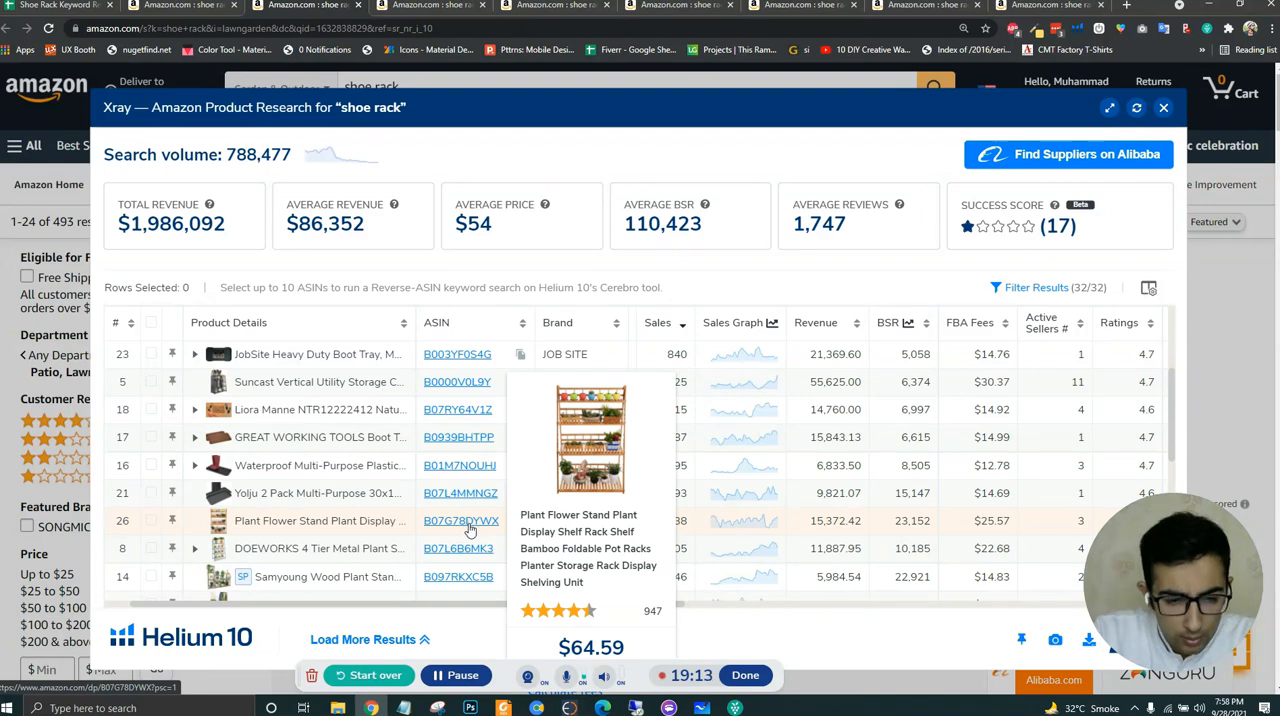
{"action": "scroll", "coordinate": [470, 528], "scroll_direction": "down", "scroll_amount": 1}
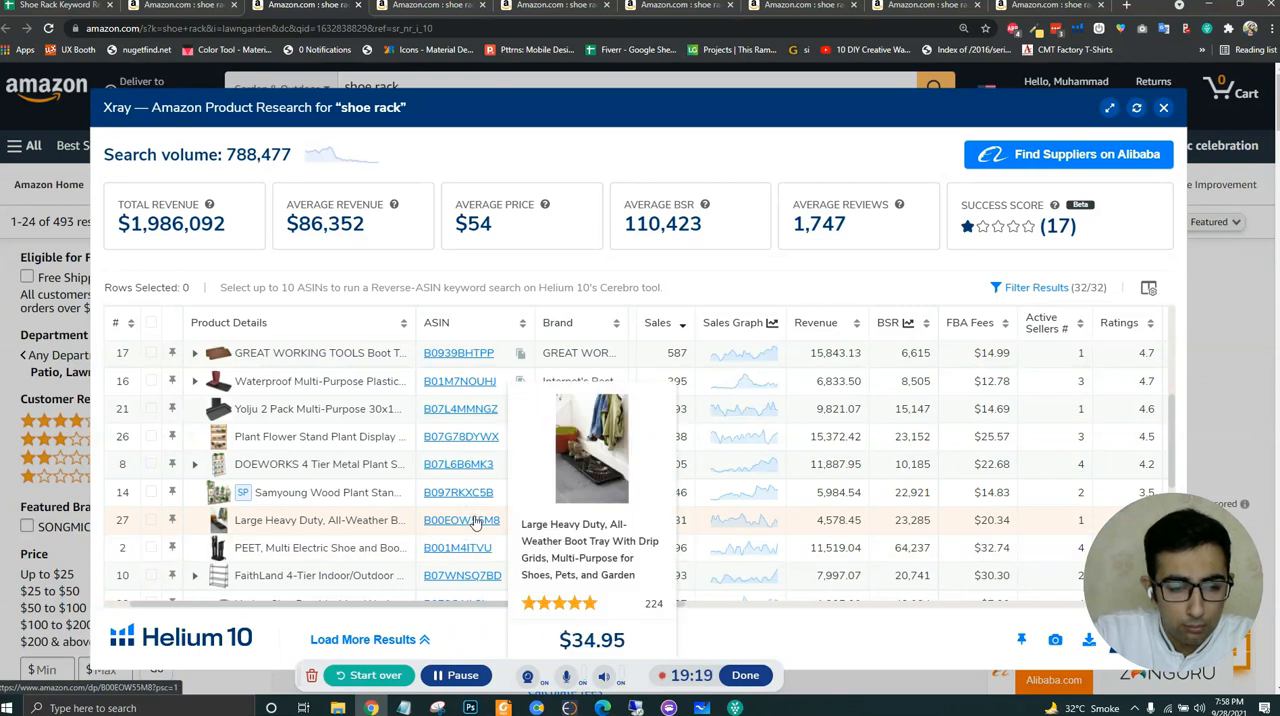
{"action": "scroll", "coordinate": [477, 524], "scroll_direction": "down", "scroll_amount": 1}
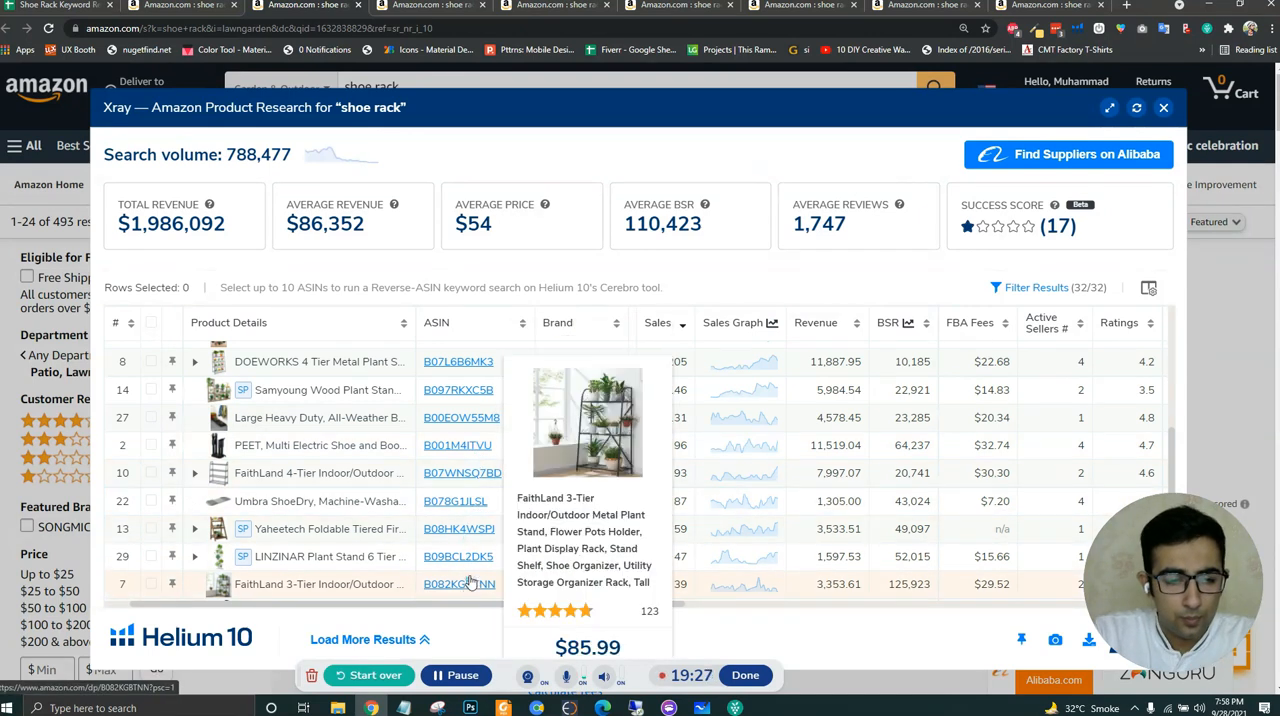
{"action": "scroll", "coordinate": [470, 580], "scroll_direction": "down", "scroll_amount": 1}
{"action": "scroll", "coordinate": [474, 568], "scroll_direction": "down", "scroll_amount": 1}
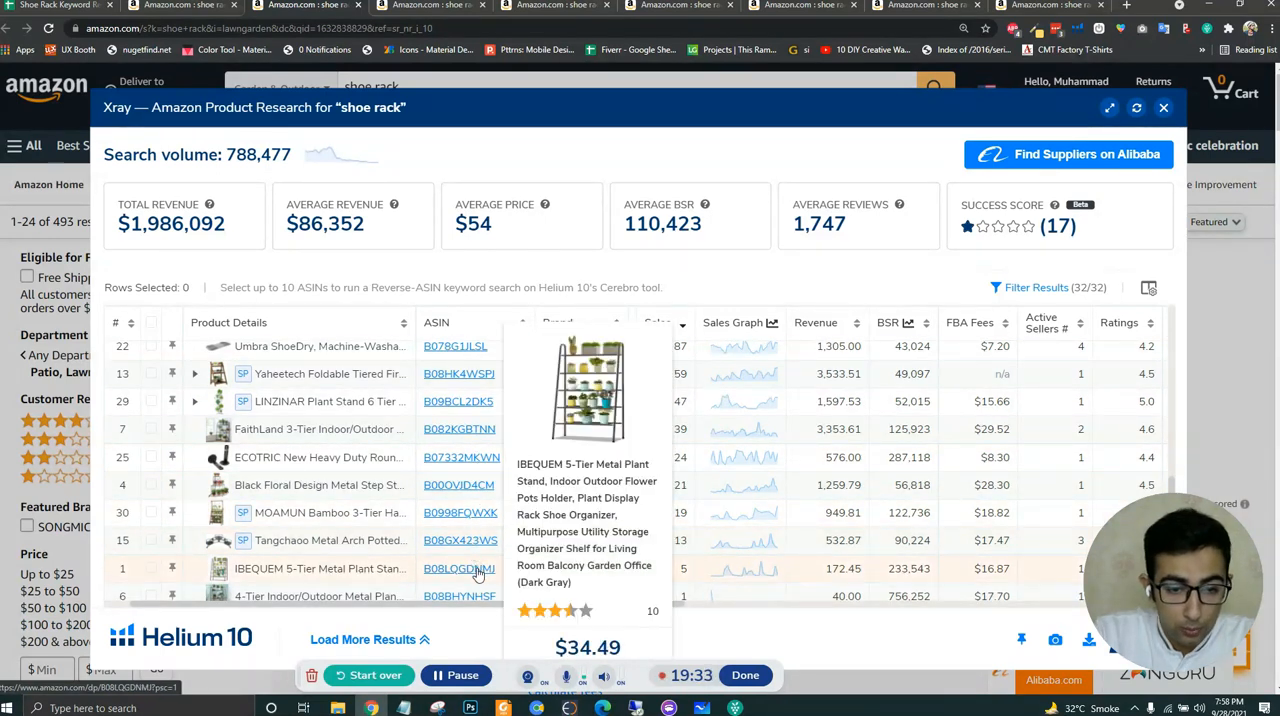
{"action": "scroll", "coordinate": [474, 565], "scroll_direction": "down", "scroll_amount": 1}
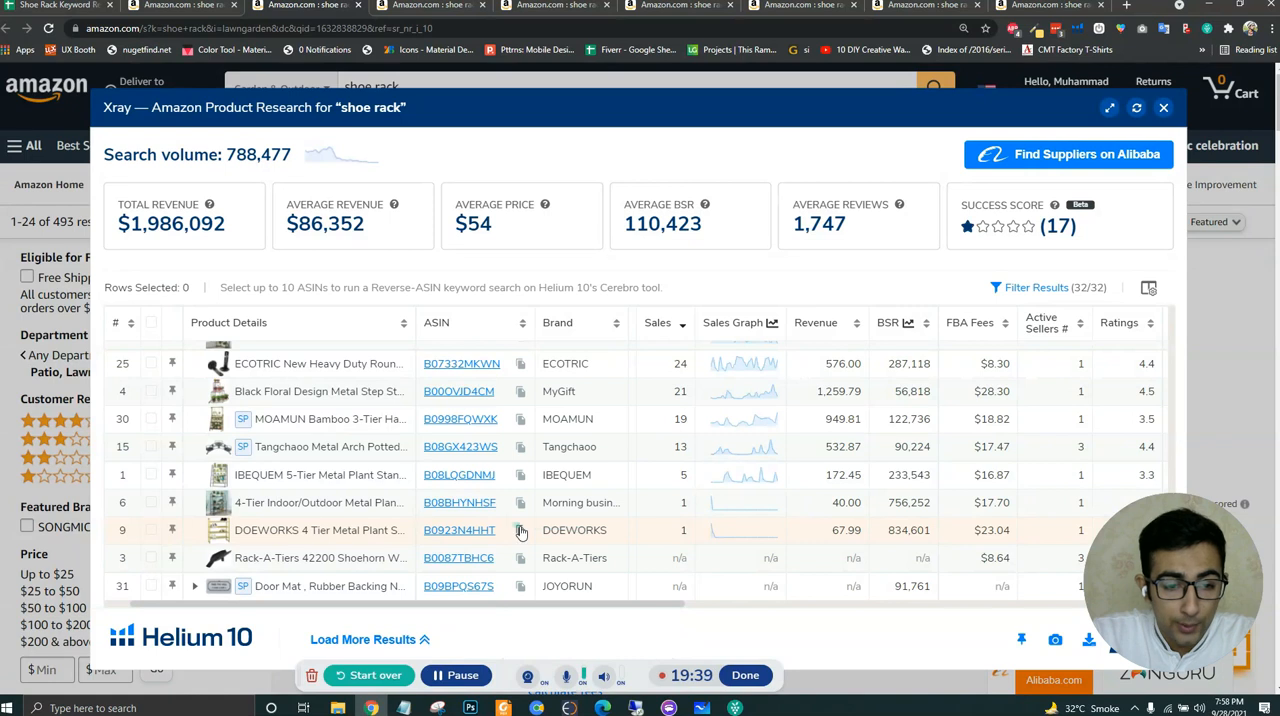
- Paste the copied ASIN B0923N4HHT into E9 of the keyword spreadsheet for Garden & Outdoor
{"action": "left_click", "coordinate": [62, 5]}
{"action": "left_click", "coordinate": [866, 353]}
{"action": "key", "text": "ctrl+v"}
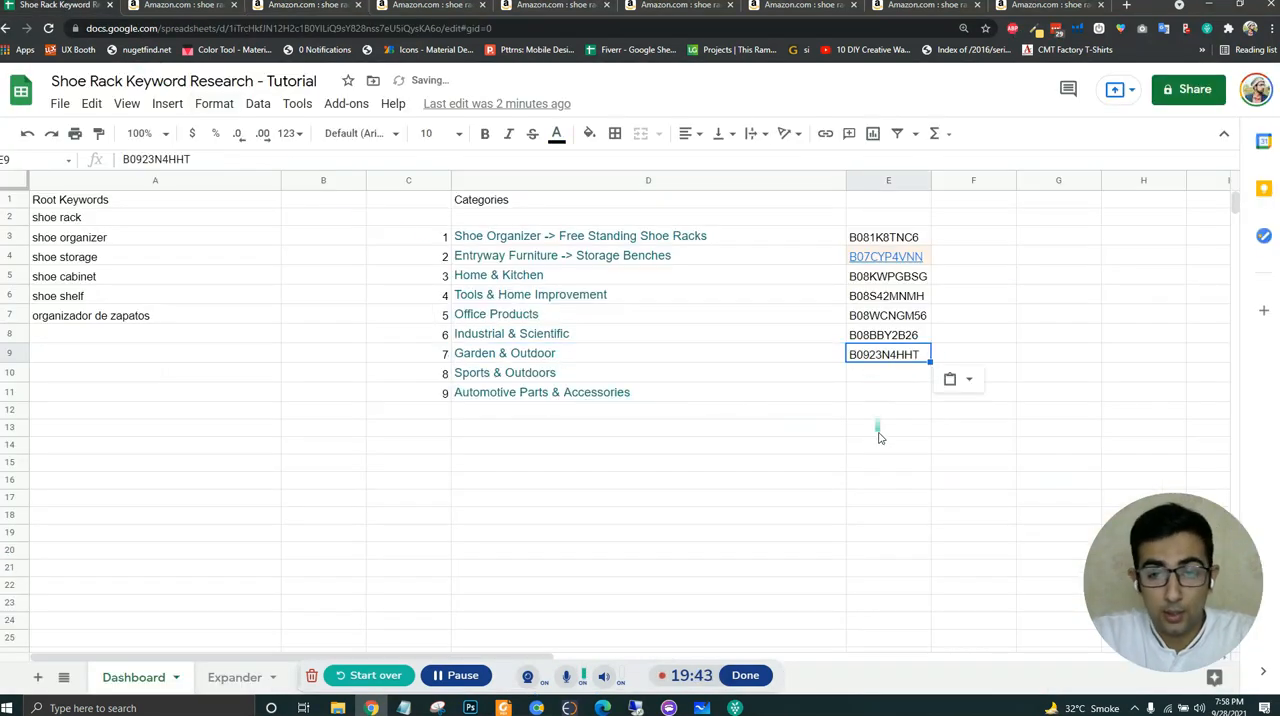
{"action": "left_click", "coordinate": [877, 430]}
- Go back to the main Amazon shoe rack results and open the Sports & Outdoors department in a new tab
{"action": "left_click", "coordinate": [567, 379]}
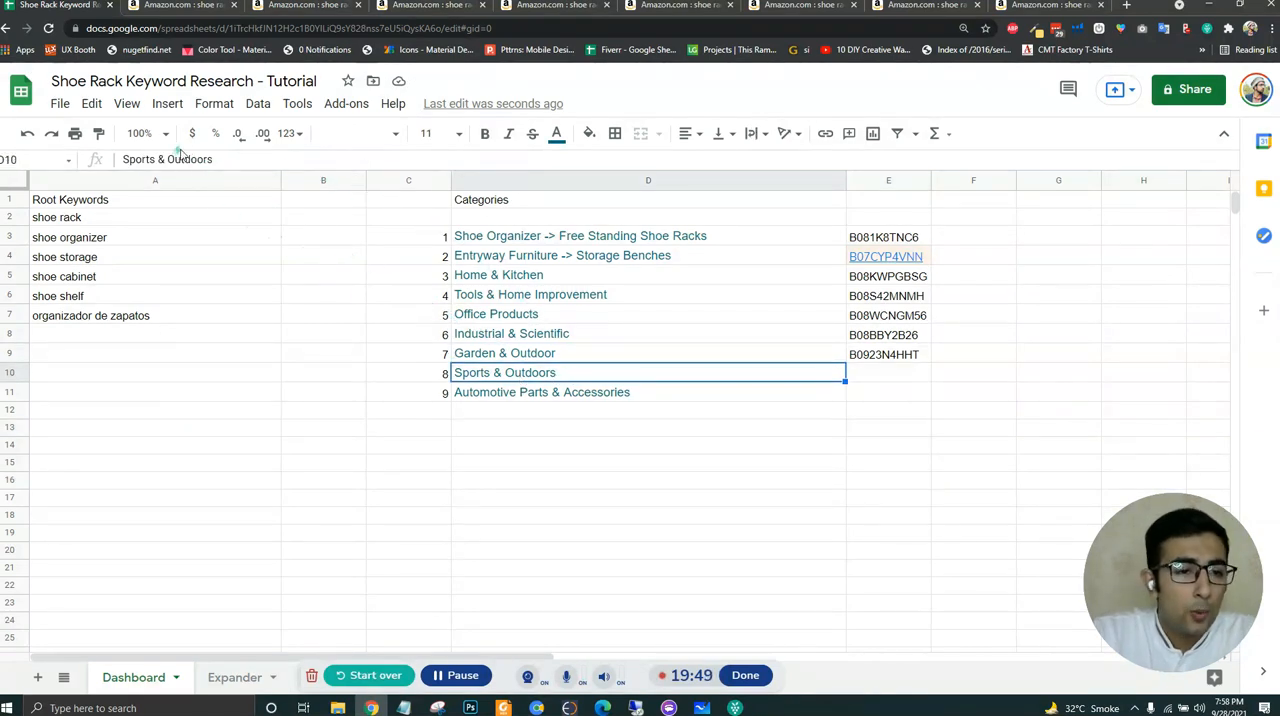
{"action": "left_click", "coordinate": [180, 5]}
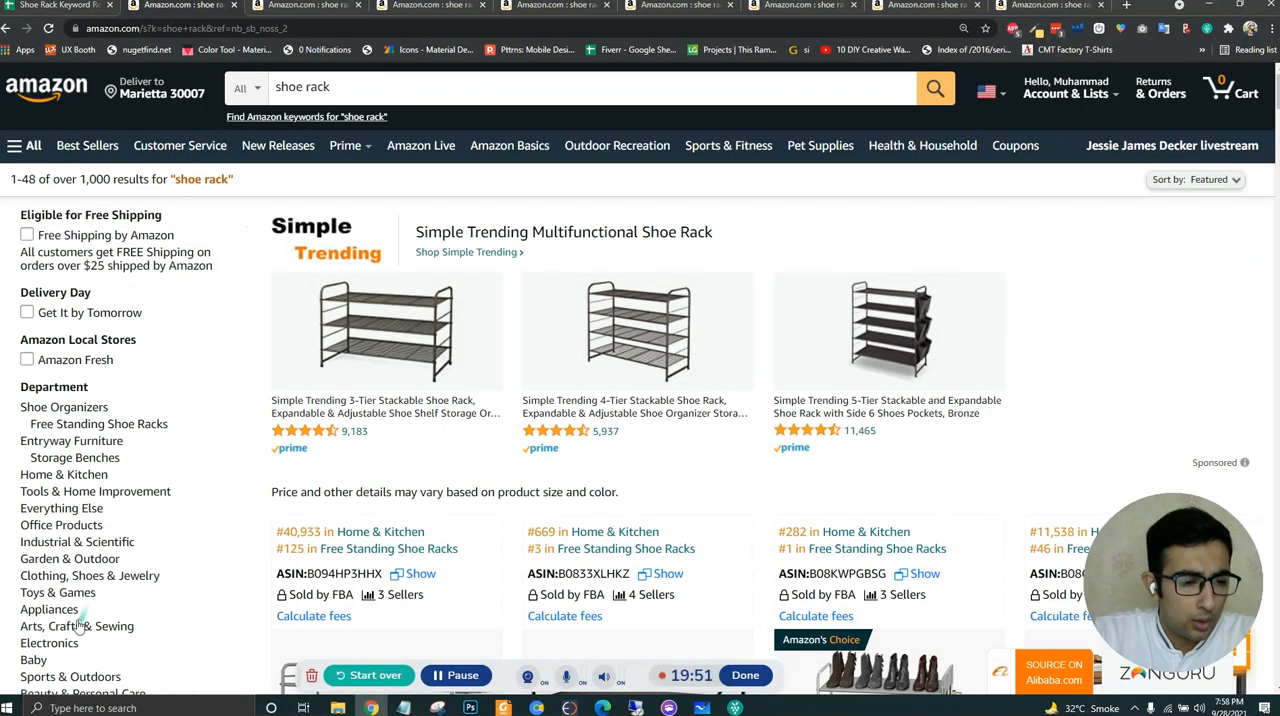
{"action": "scroll", "coordinate": [245, 541], "scroll_direction": "down", "scroll_amount": 1}
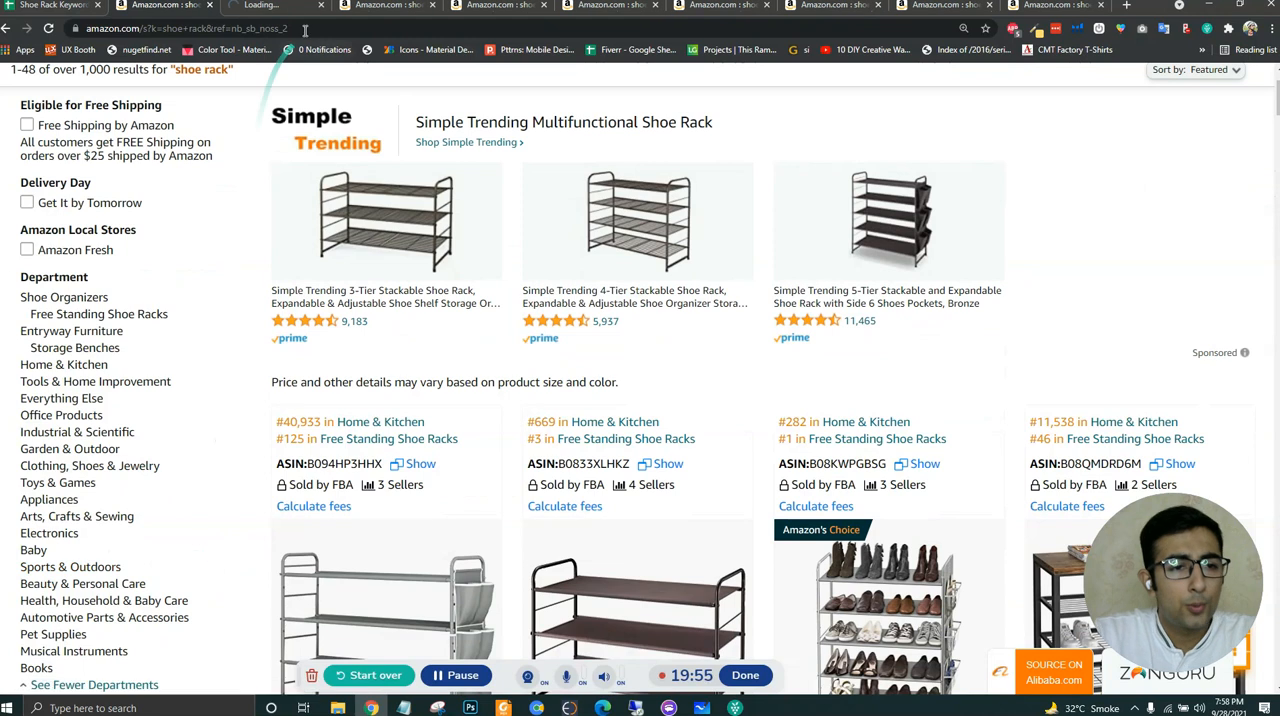
{"action": "left_click", "coordinate": [256, 7]}
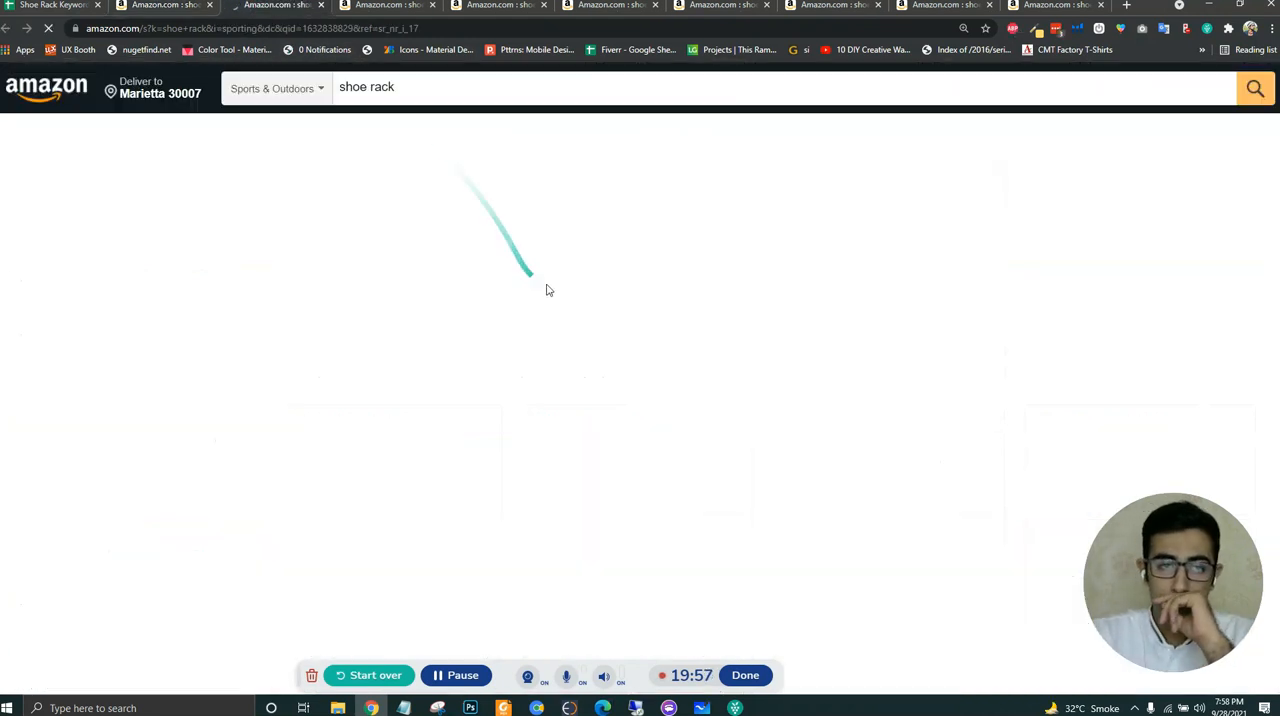
- Run Helium 10 Xray on the Sports & Outdoors shoe rack results and sort the products by highest sales
{"action": "left_click", "coordinate": [1076, 31]}
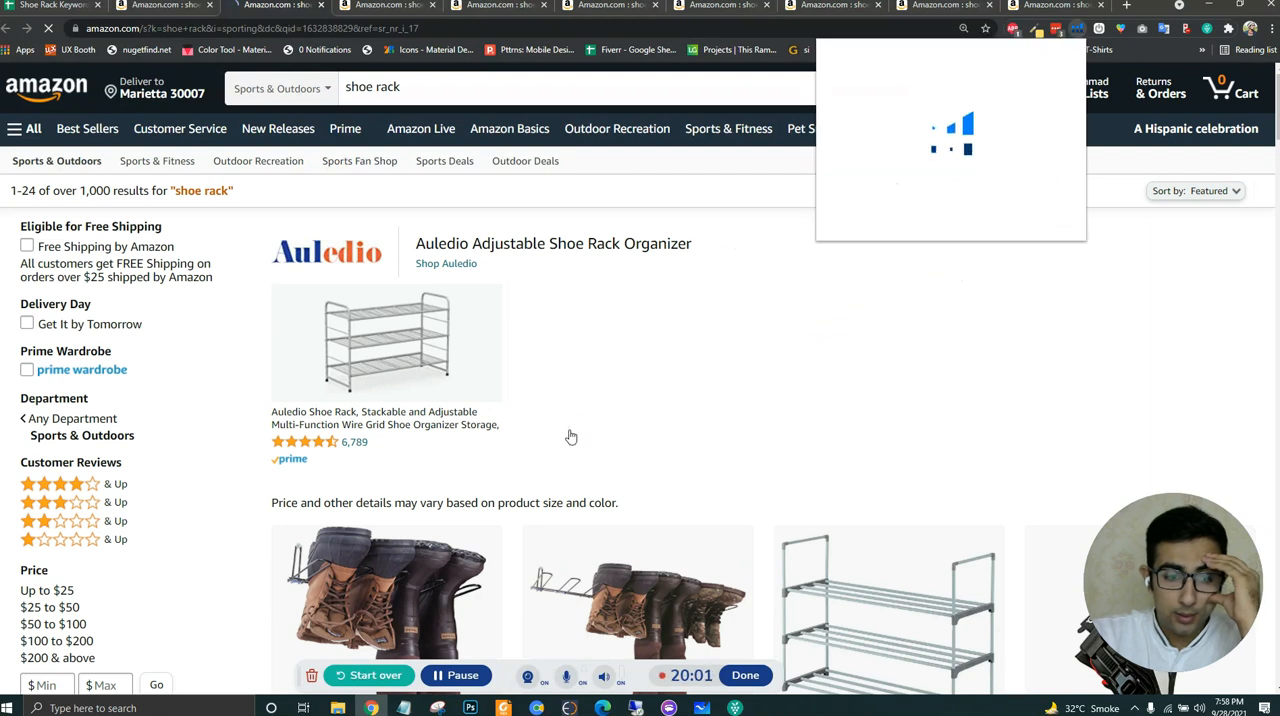
{"action": "left_click", "coordinate": [457, 676]}
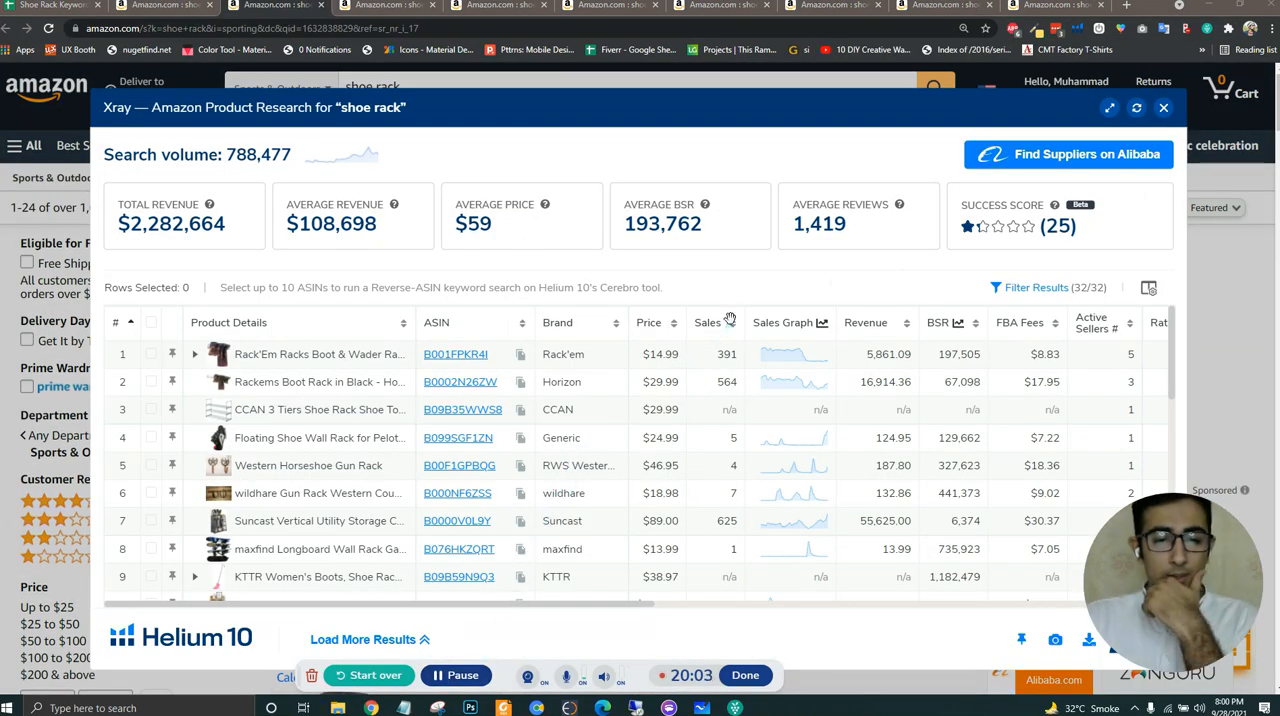
{"action": "left_click", "coordinate": [706, 323]}
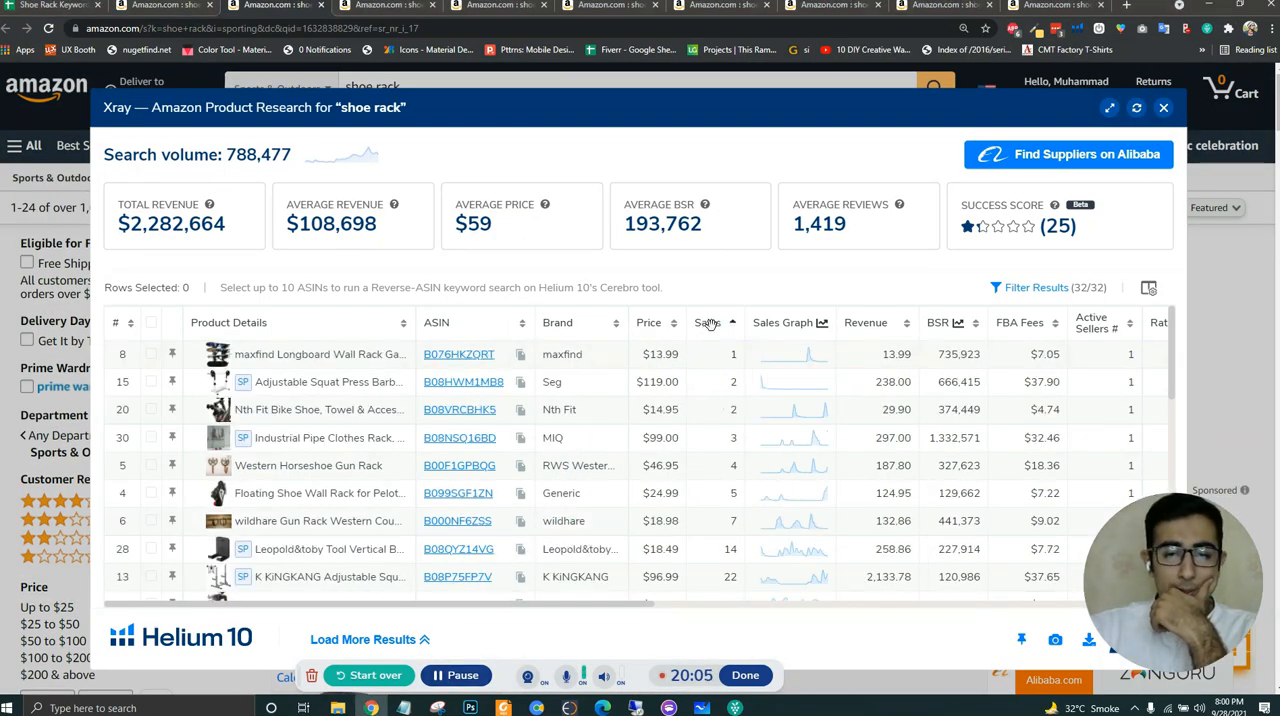
{"action": "left_click", "coordinate": [708, 323]}
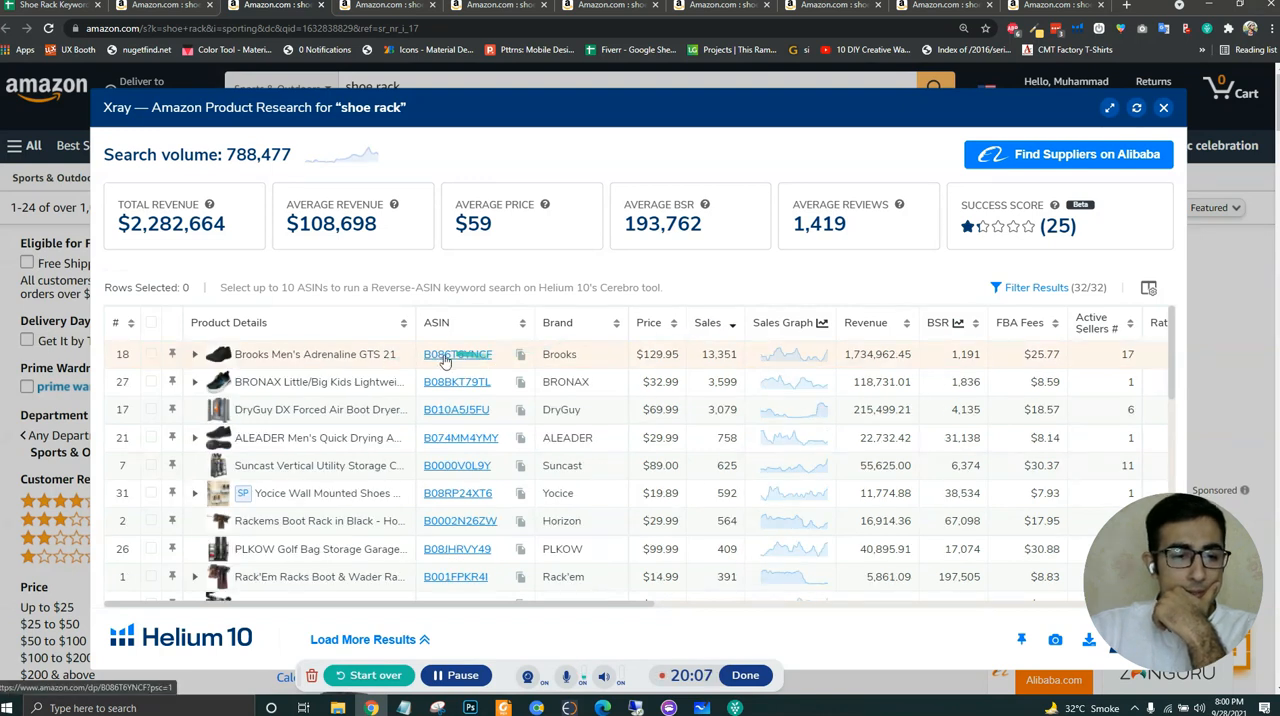
- Examine the Sports & Outdoors products in sales order for relevant shoe racks and copy ASIN B09B35WWS8 of the CCAN 3 Tiers Shoe Rack
{"action": "mouse_move", "coordinate": [443, 361]}
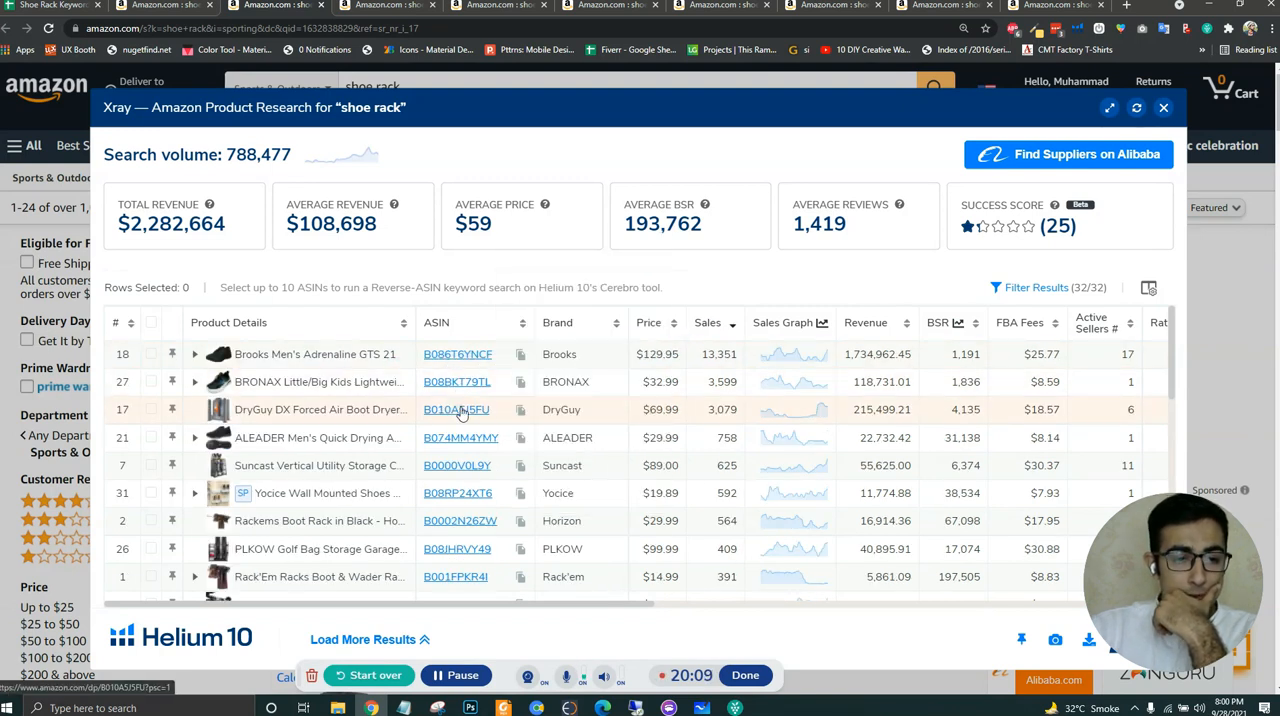
{"action": "mouse_move", "coordinate": [461, 445]}
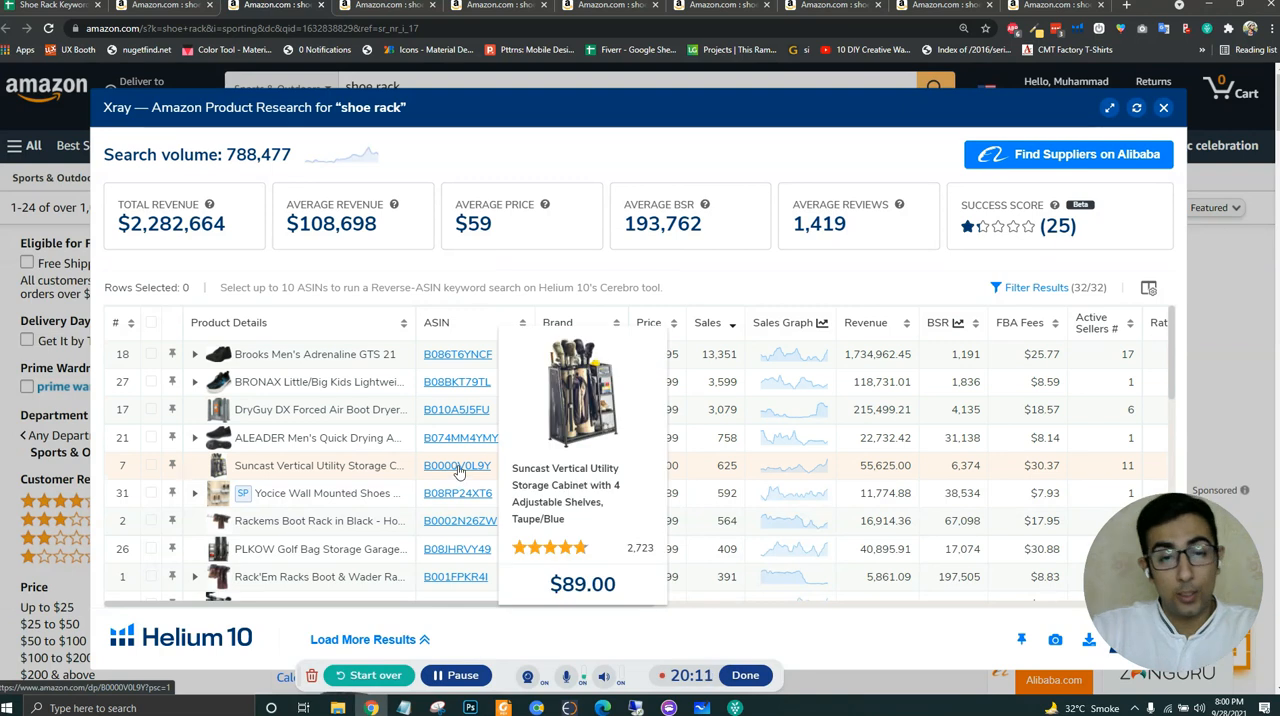
{"action": "scroll", "coordinate": [458, 476], "scroll_direction": "down", "scroll_amount": 1}
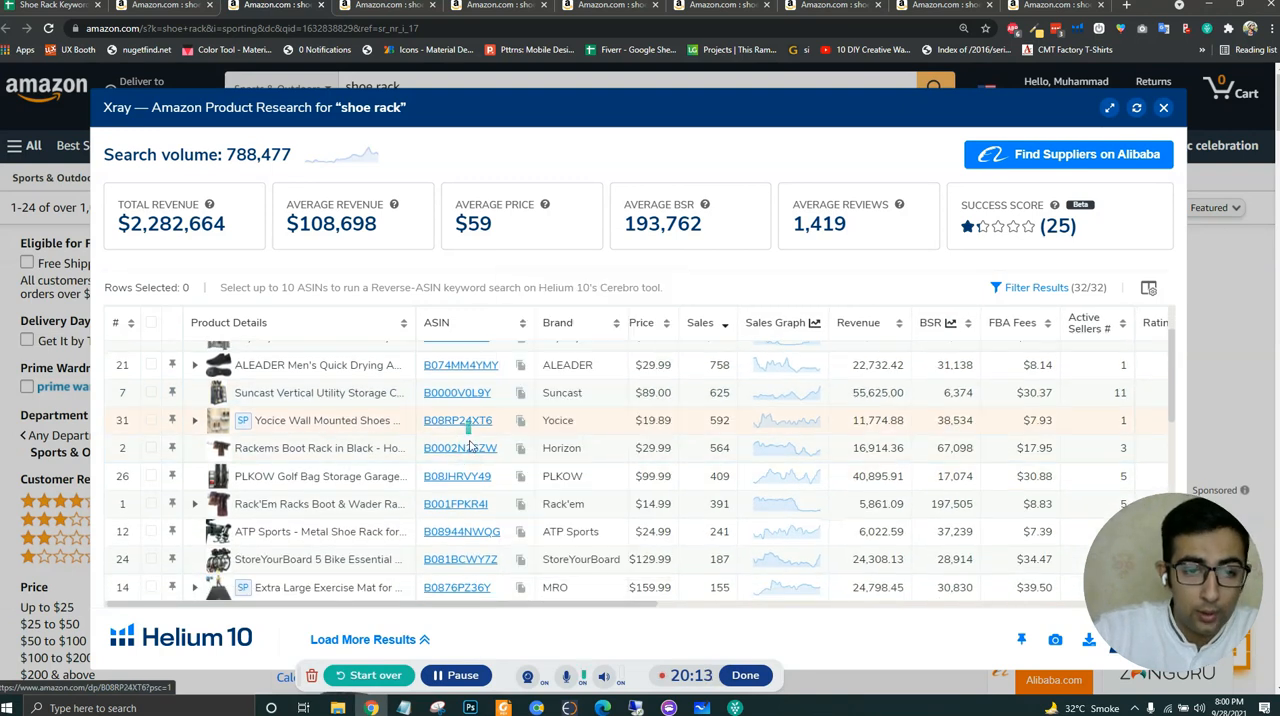
{"action": "mouse_move", "coordinate": [456, 481]}
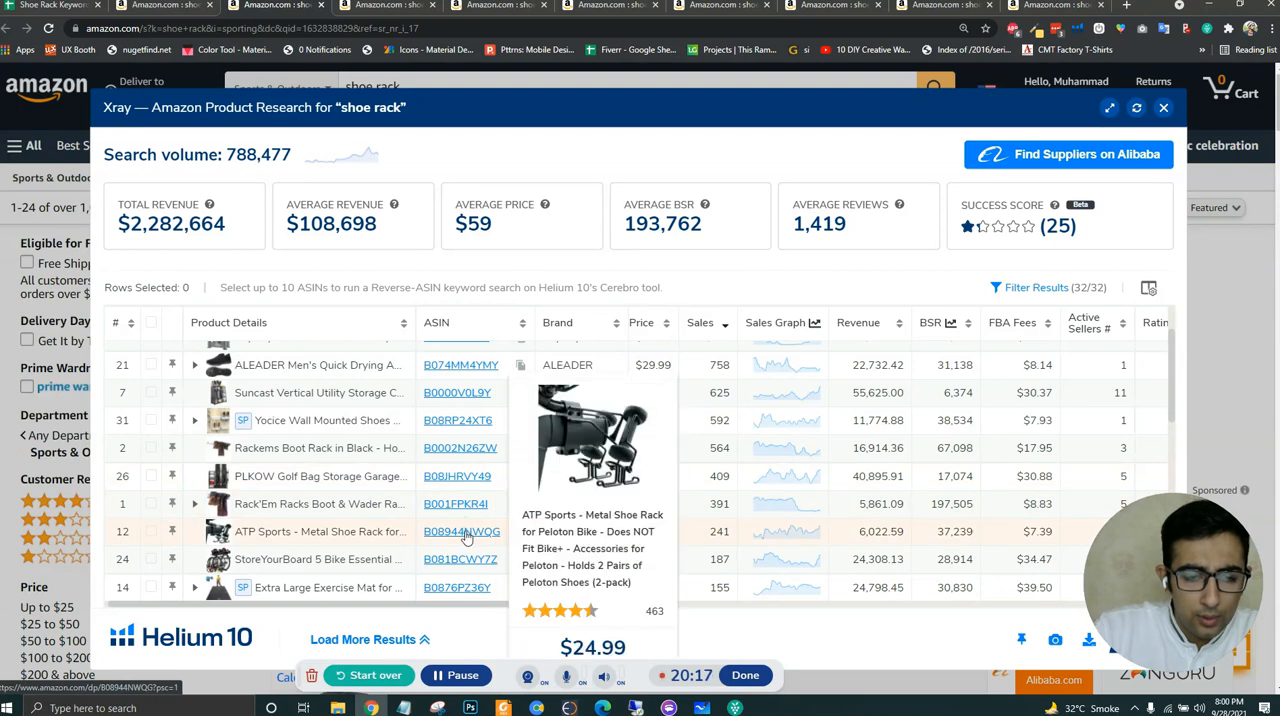
{"action": "scroll", "coordinate": [466, 538], "scroll_direction": "down", "scroll_amount": 2}
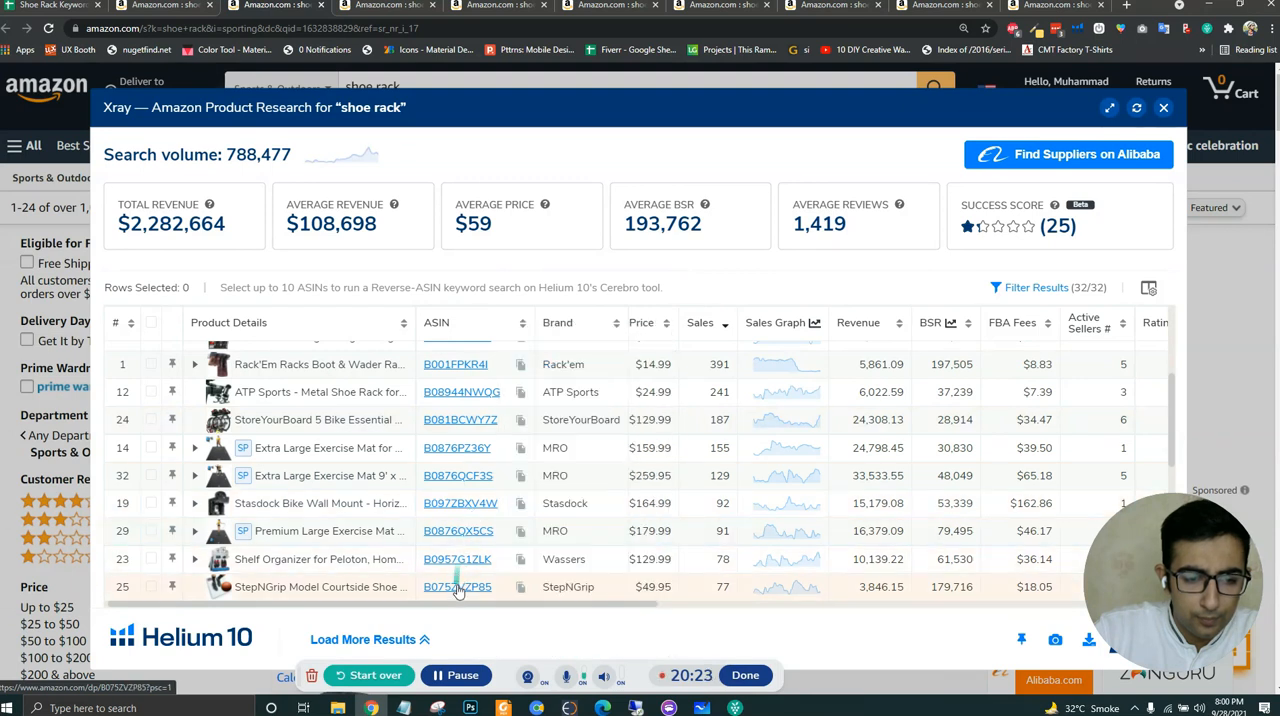
{"action": "scroll", "coordinate": [456, 592], "scroll_direction": "down", "scroll_amount": 3}
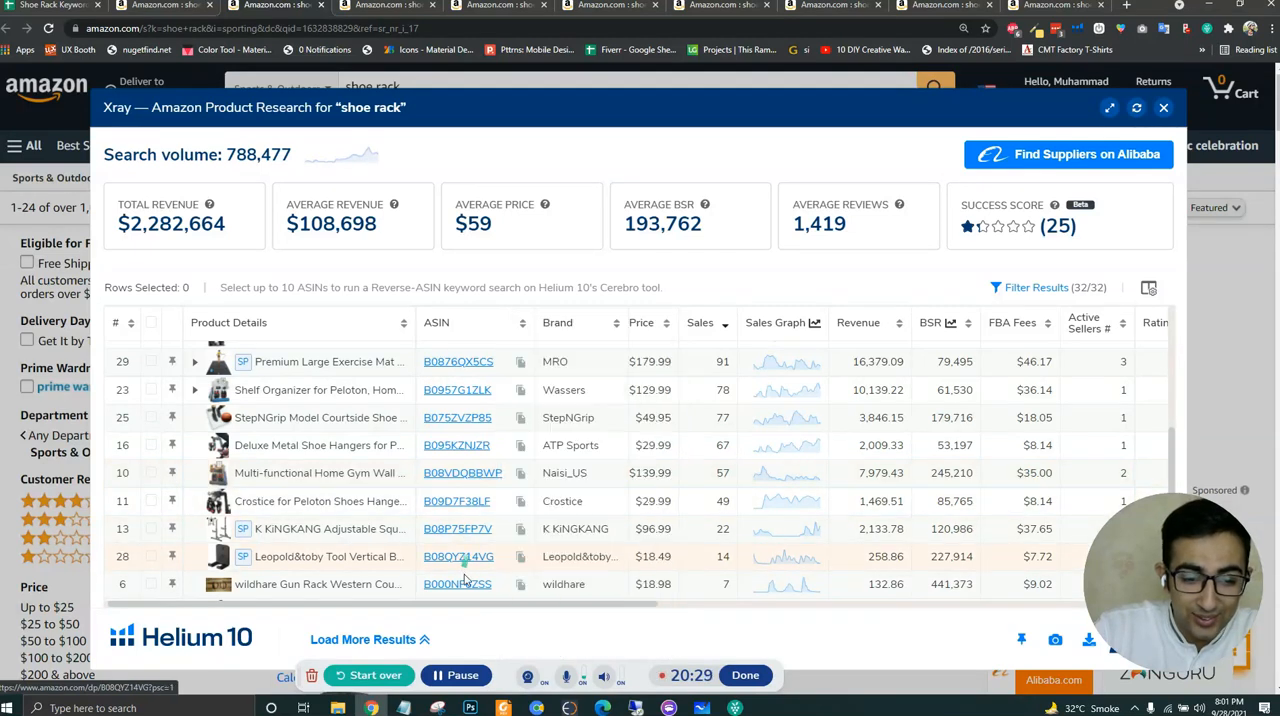
{"action": "scroll", "coordinate": [462, 575], "scroll_direction": "down", "scroll_amount": 3}
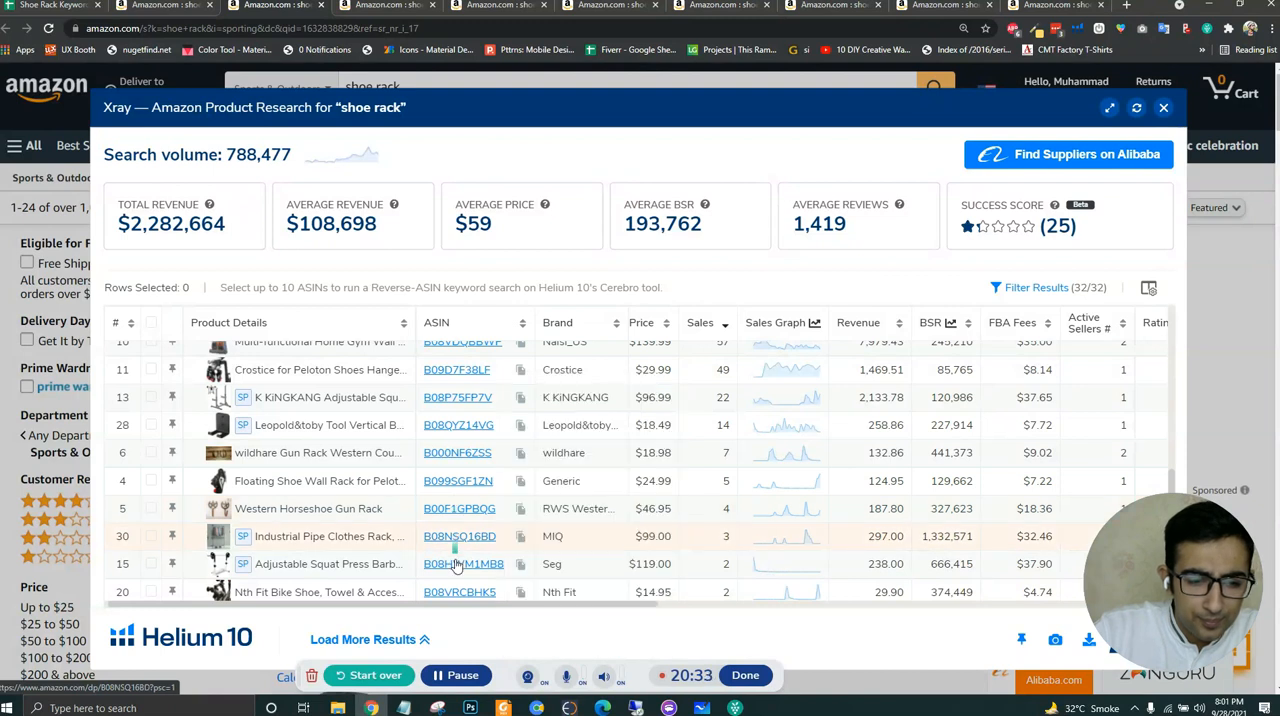
{"action": "scroll", "coordinate": [445, 575], "scroll_direction": "down", "scroll_amount": 1}
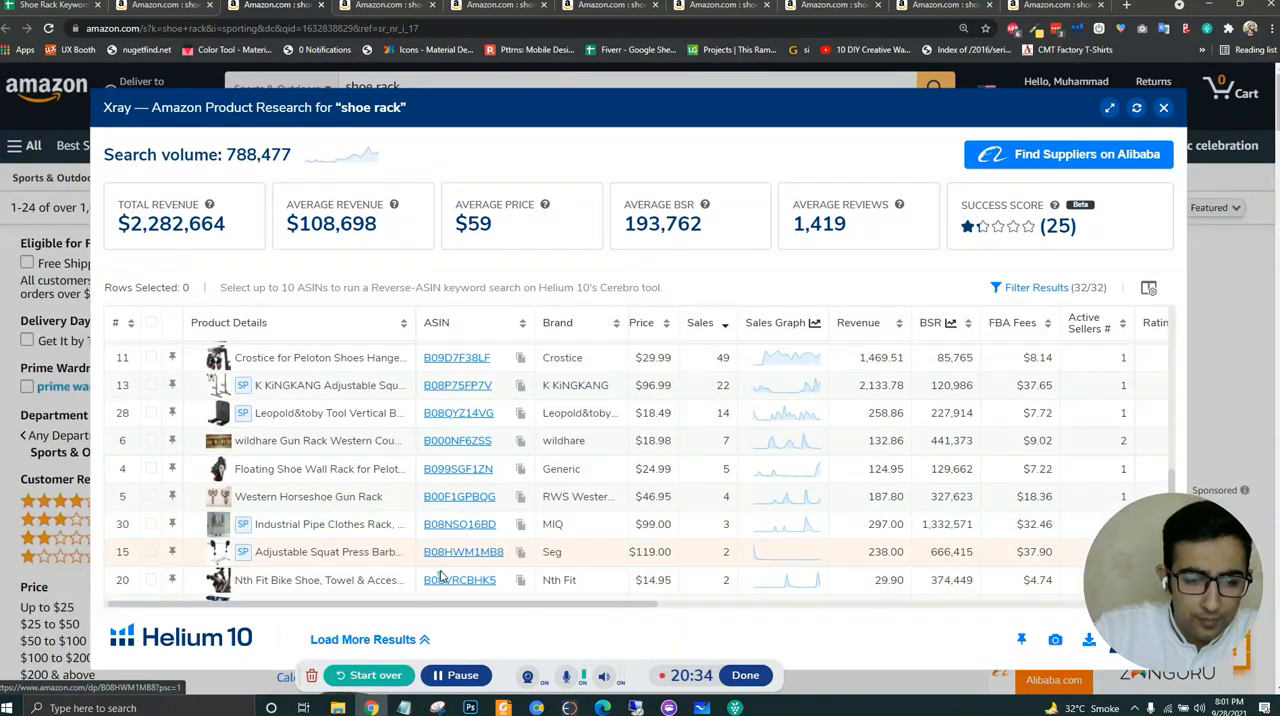
{"action": "scroll", "coordinate": [440, 577], "scroll_direction": "down", "scroll_amount": 3}
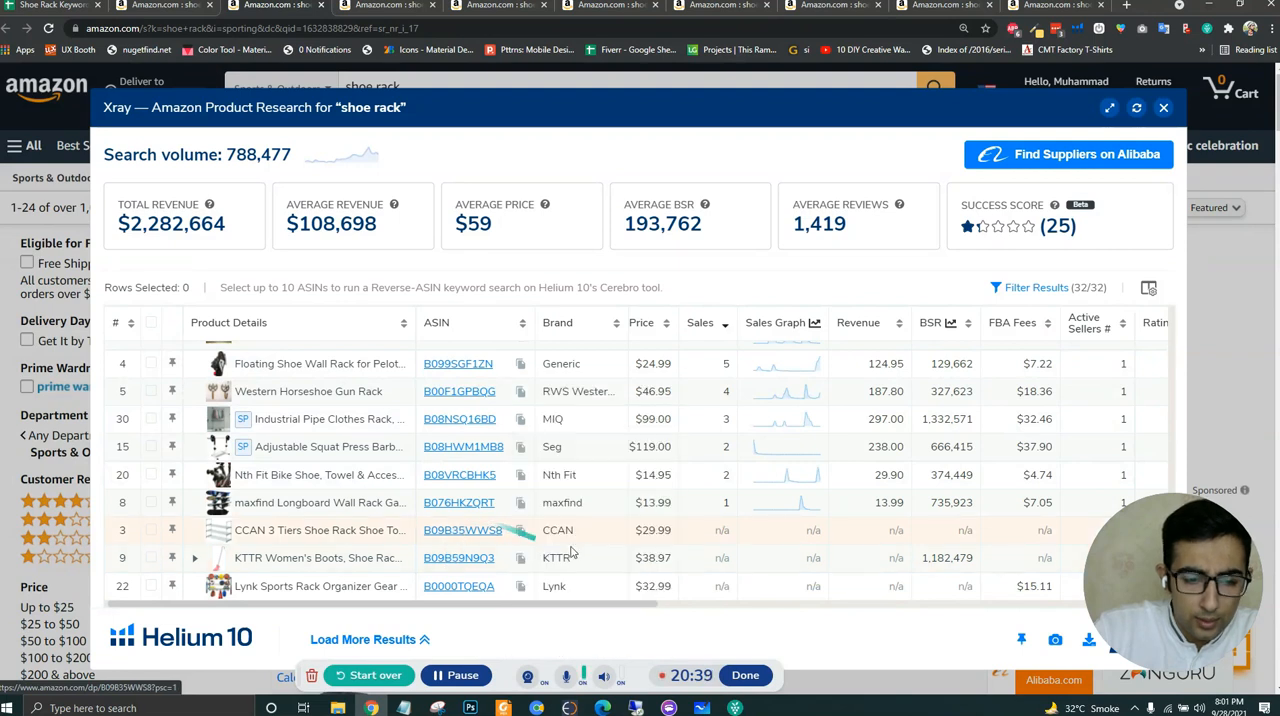
- Paste the copied ASIN B09B35WWS8 into E10 of the keyword spreadsheet for Sports & Outdoors and review the ASINs in E3:E10
{"action": "left_click", "coordinate": [45, 10]}
{"action": "type", "text": "B09B35WWS8"}
{"action": "left_click", "coordinate": [902, 412]}
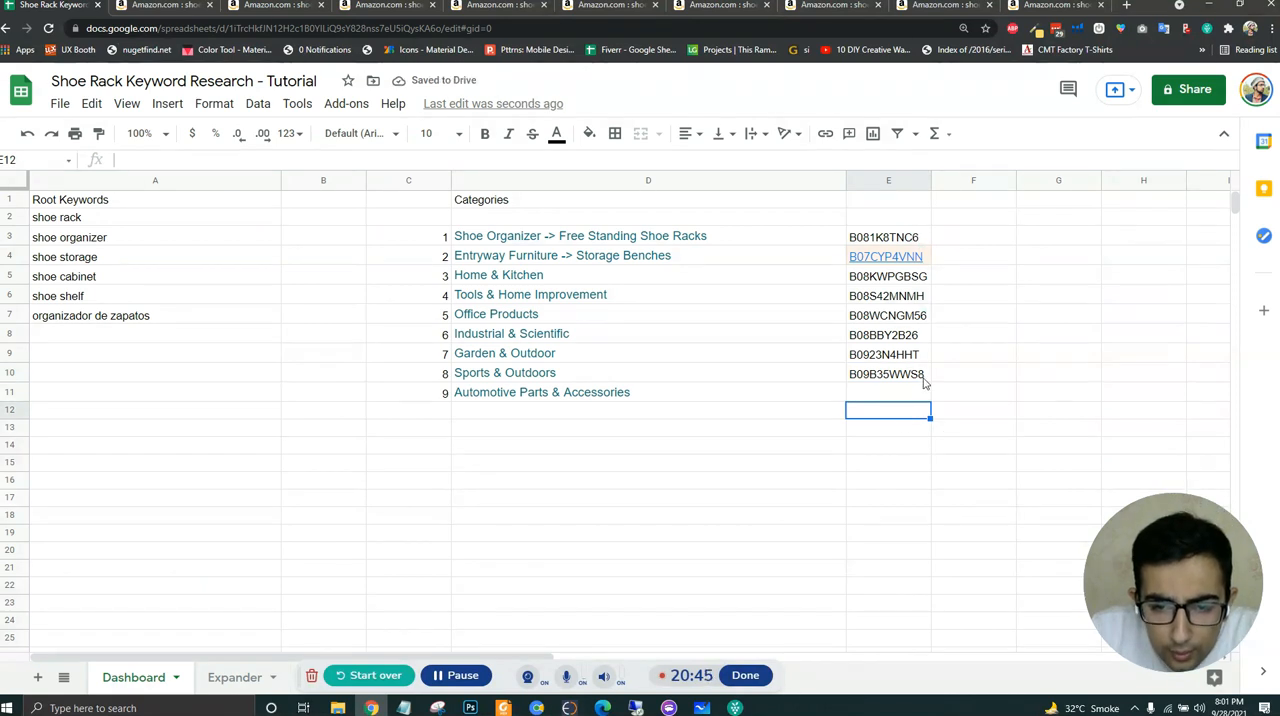
{"action": "left_click", "coordinate": [920, 316]}
{"action": "left_click_drag", "start_coordinate": [888, 237], "coordinate": [903, 382]}
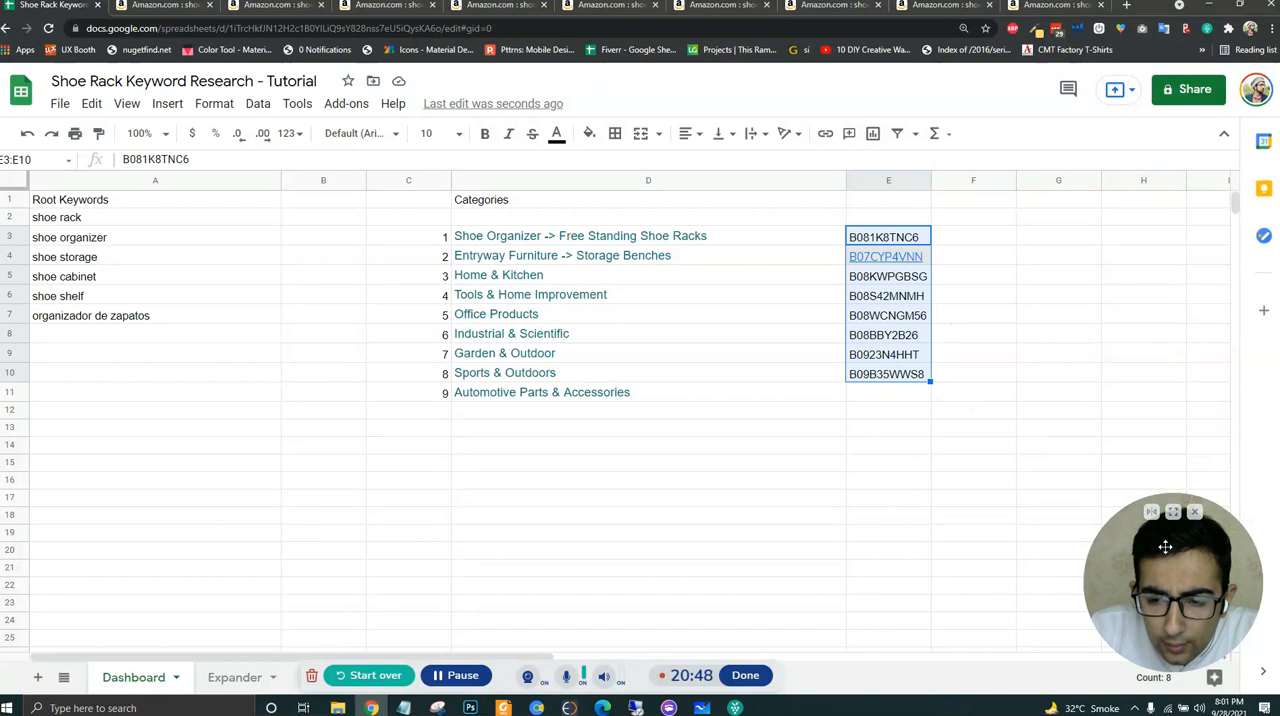
{"action": "left_click", "coordinate": [884, 430]}
- Go back to the main Amazon shoe rack results and open the Automotive Parts & Accessories department in a new tab
{"action": "left_click", "coordinate": [620, 392]}
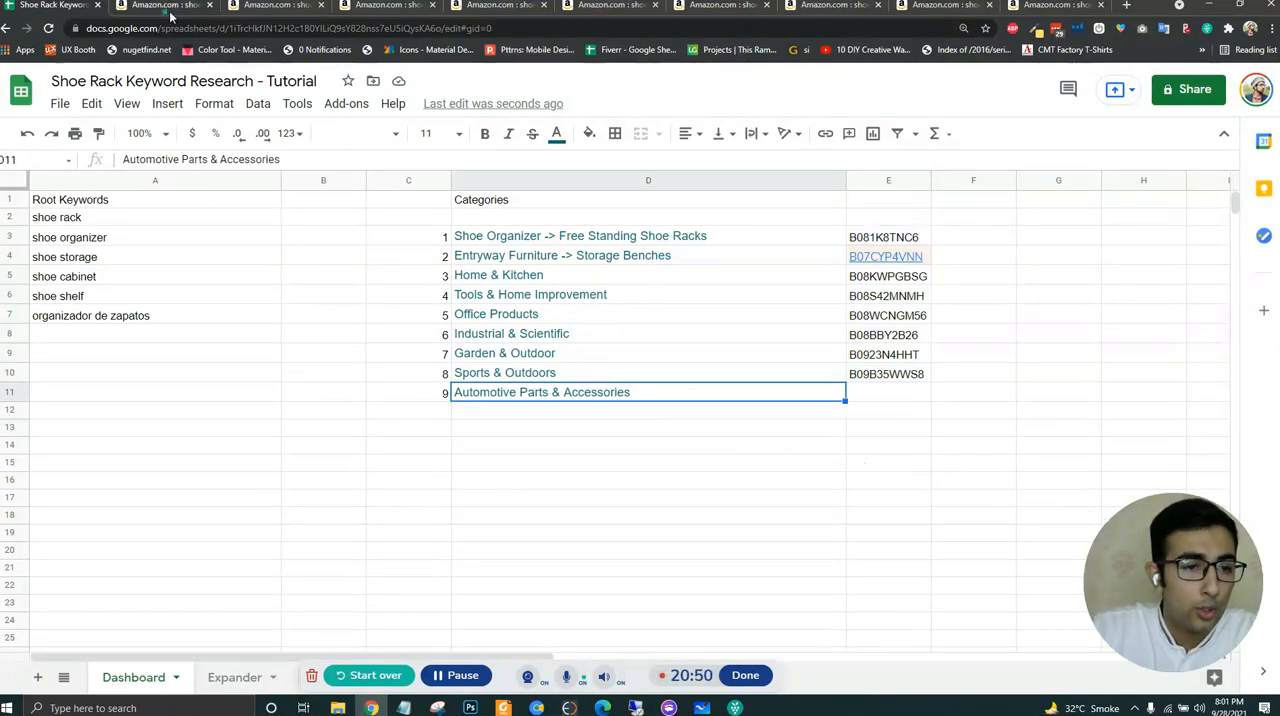
{"action": "left_click", "coordinate": [165, 8]}
{"action": "scroll", "coordinate": [291, 528], "scroll_direction": "down", "scroll_amount": 3}
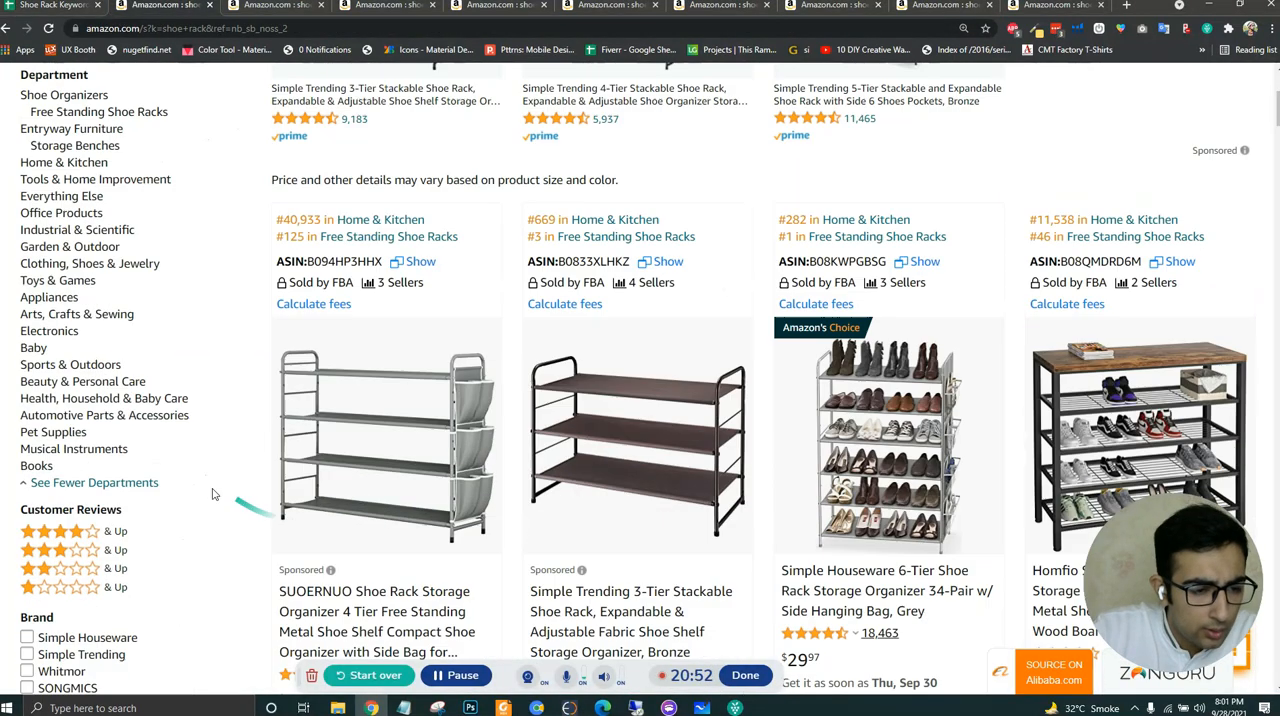
{"action": "middle_click", "coordinate": [160, 415]}
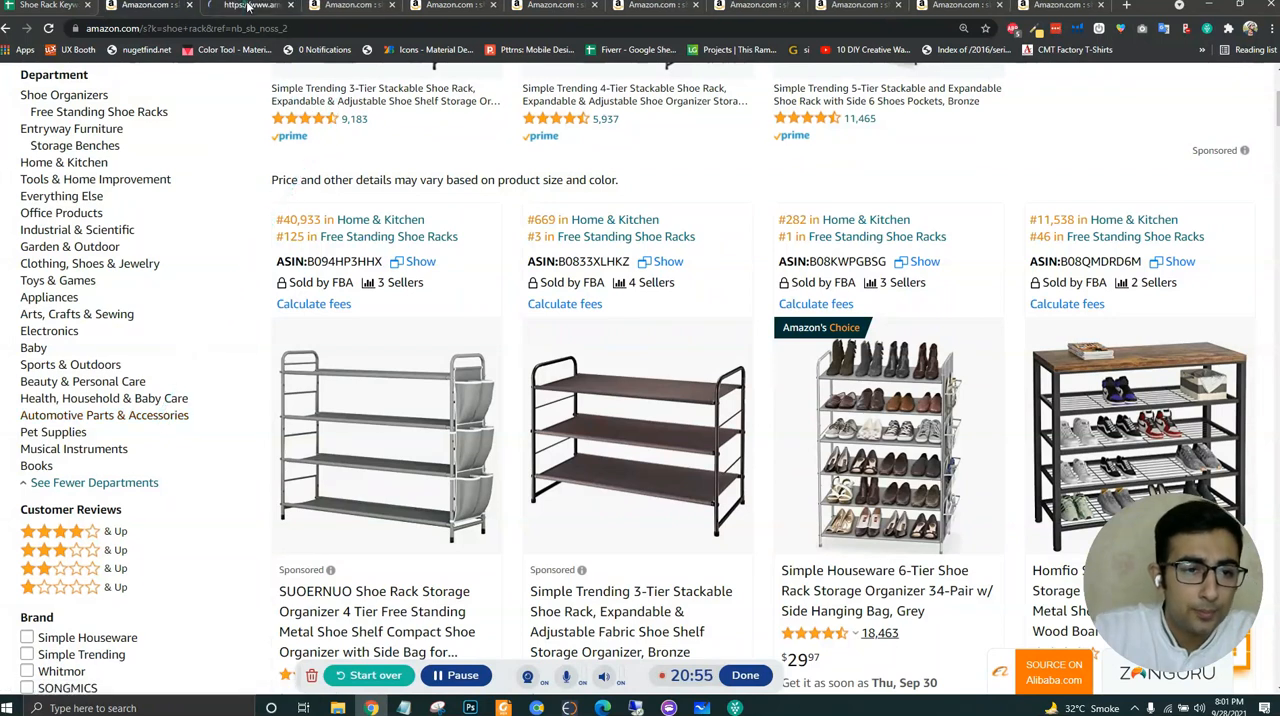
{"action": "left_click", "coordinate": [247, 7]}
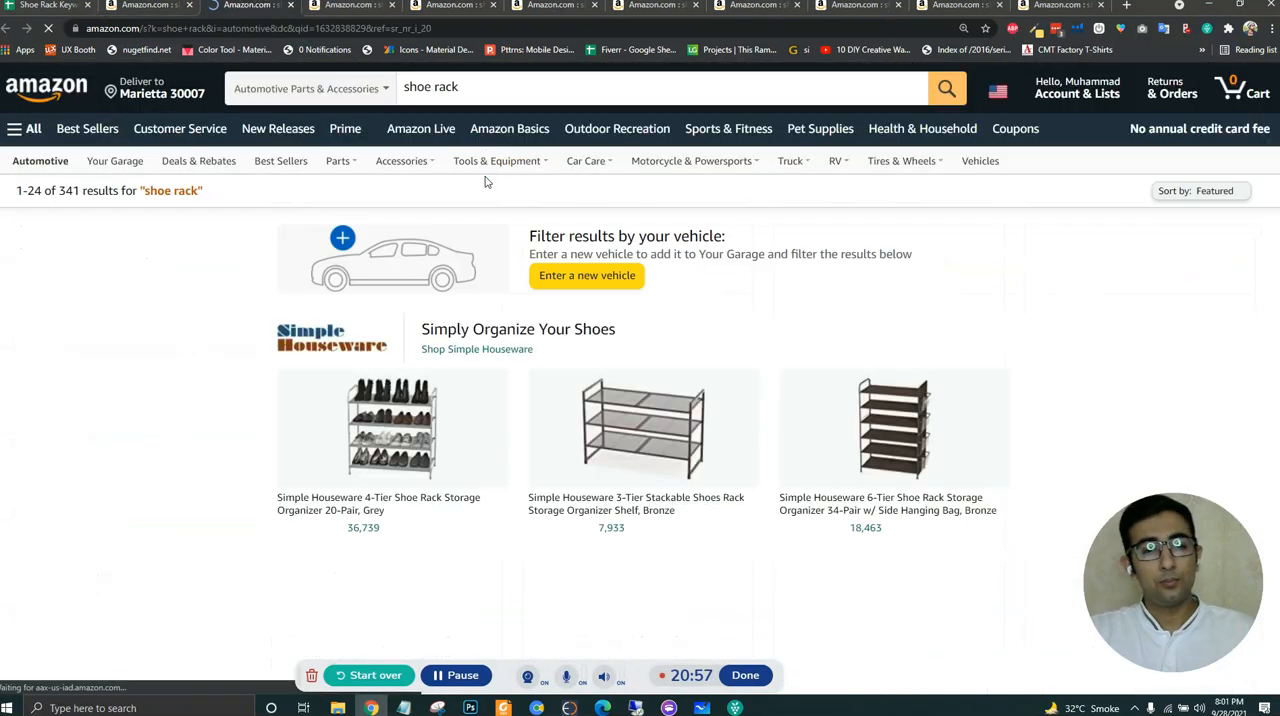
- Look through the Automotive Parts & Accessories results for relevant shoe racks and open the Helium 10 extension
{"action": "scroll", "coordinate": [1000, 300], "scroll_direction": "down", "scroll_amount": 5}
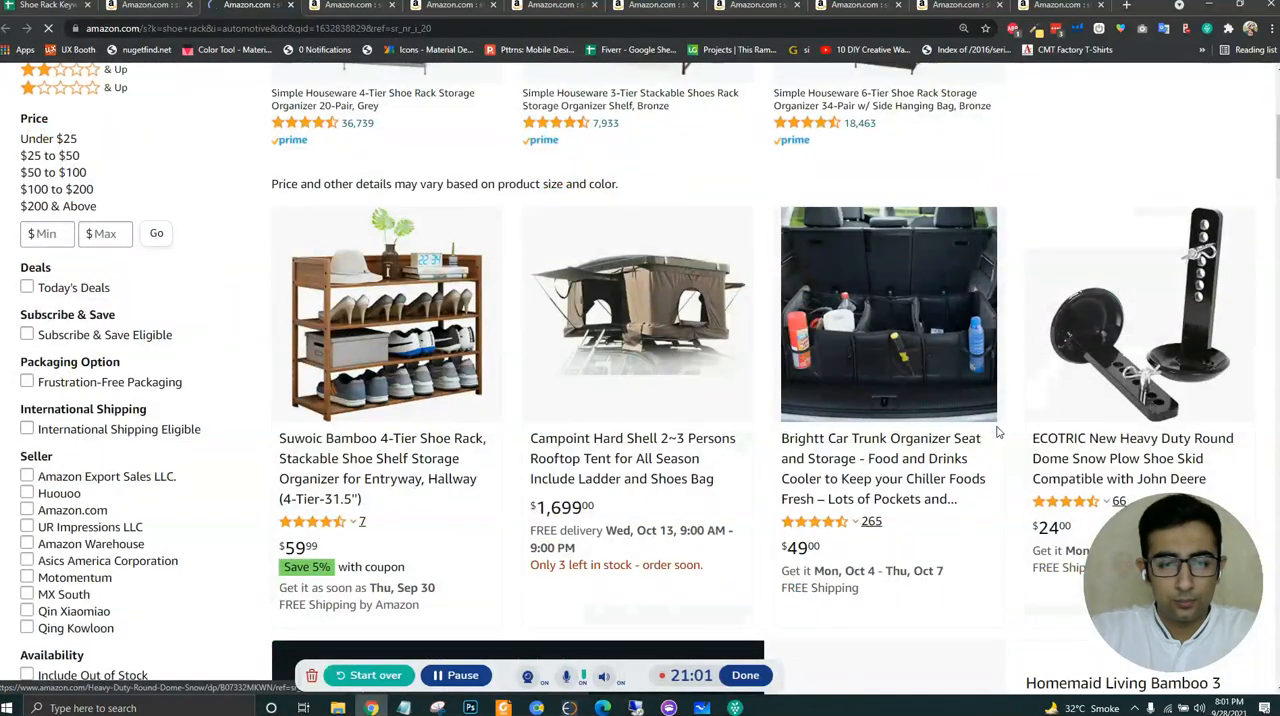
{"action": "scroll", "coordinate": [1000, 400], "scroll_direction": "up", "scroll_amount": 5}
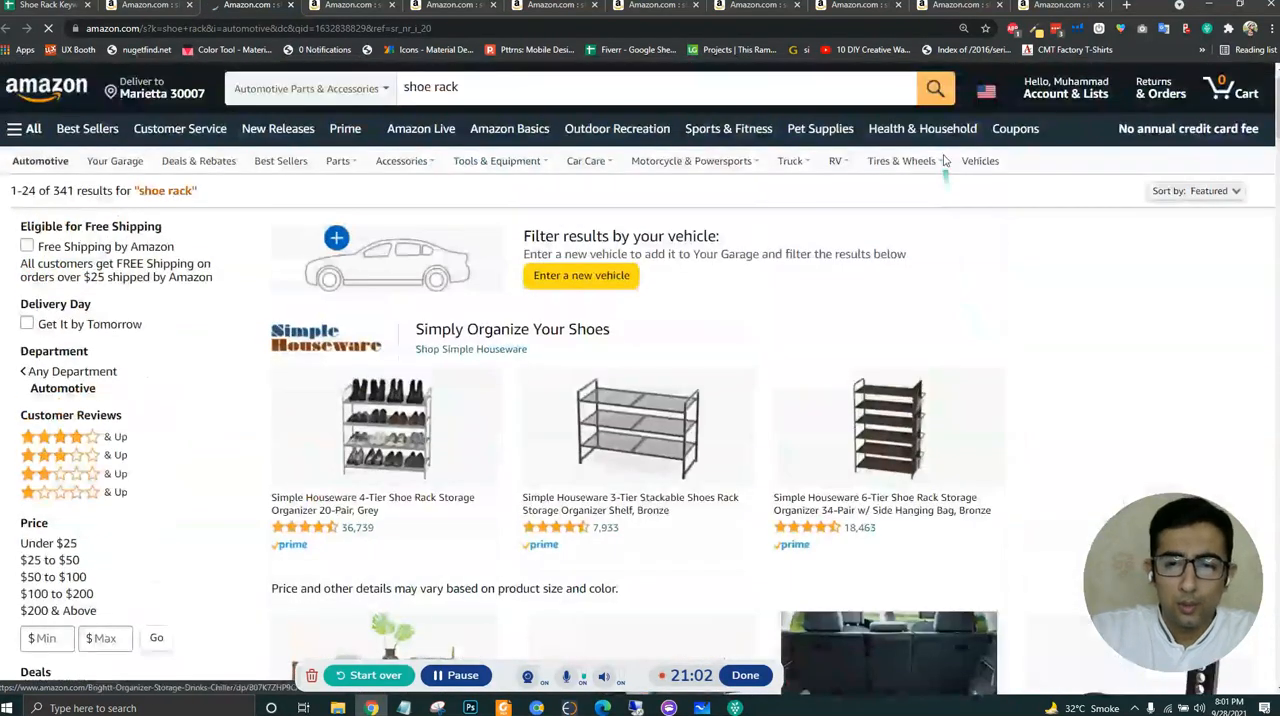
{"action": "scroll", "coordinate": [1015, 300], "scroll_direction": "down", "scroll_amount": 5}
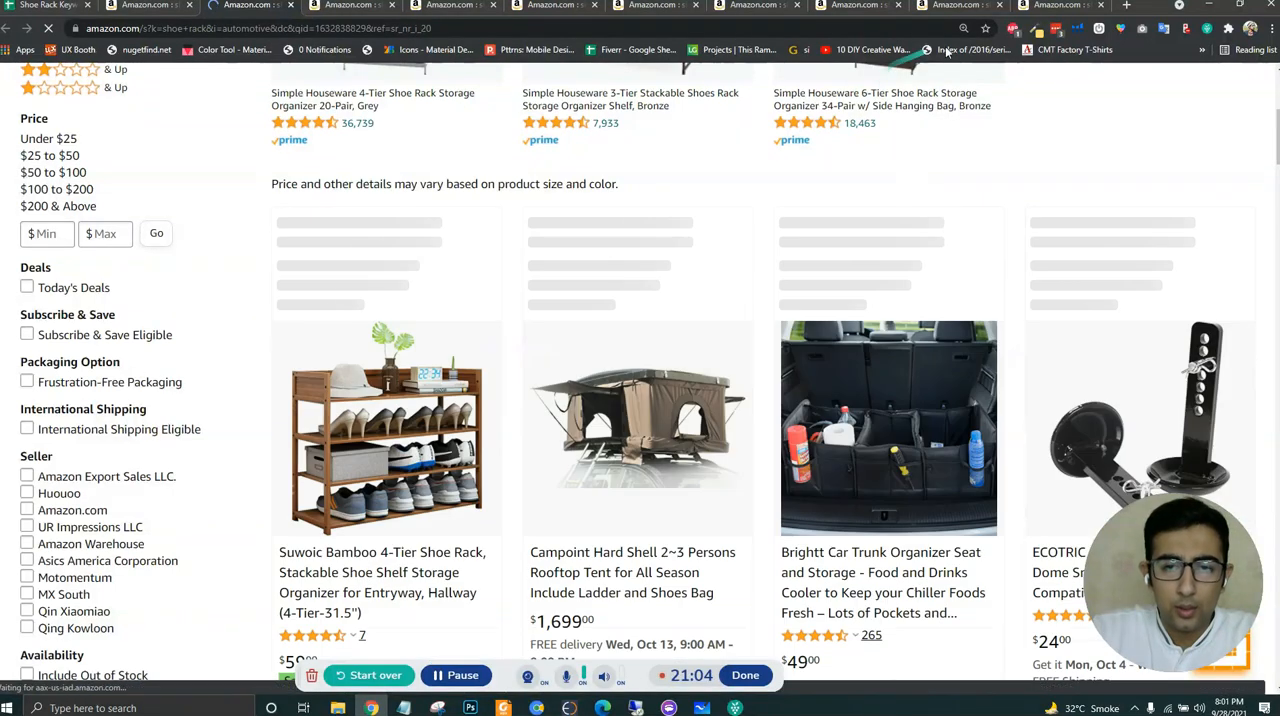
{"action": "left_click", "coordinate": [1078, 30]}
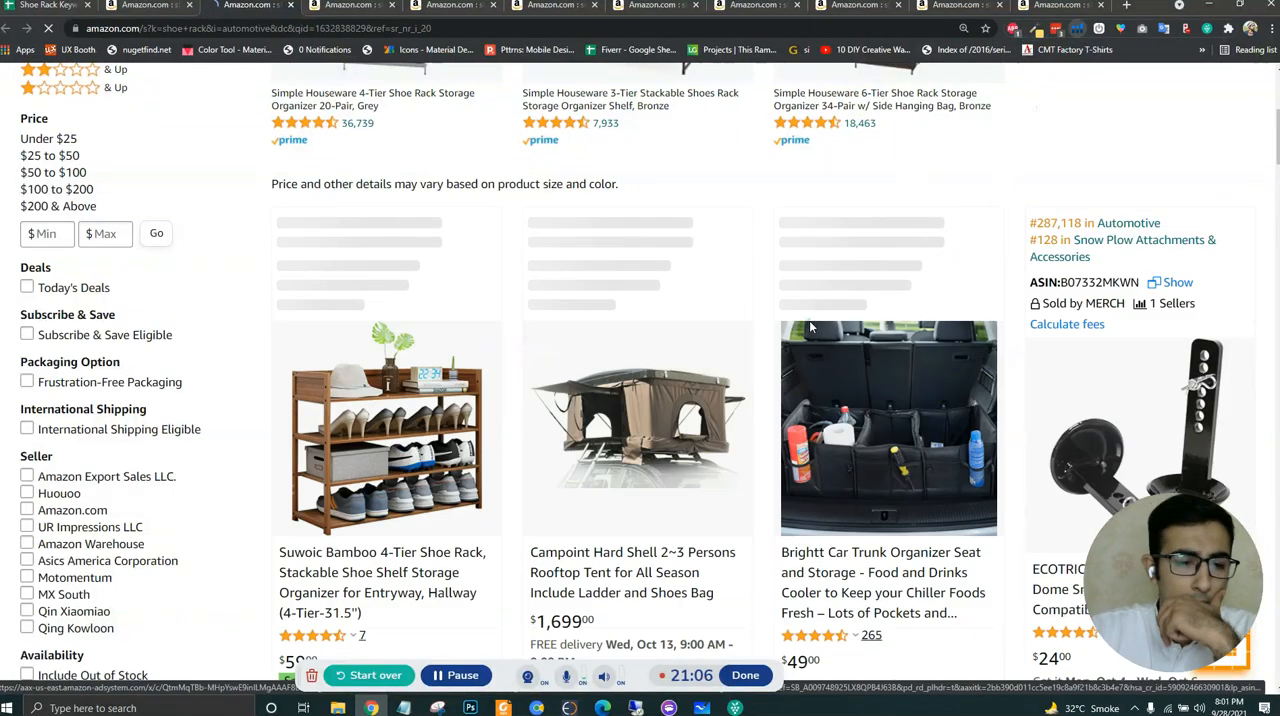
{"action": "scroll", "coordinate": [700, 380], "scroll_direction": "down", "scroll_amount": 2}
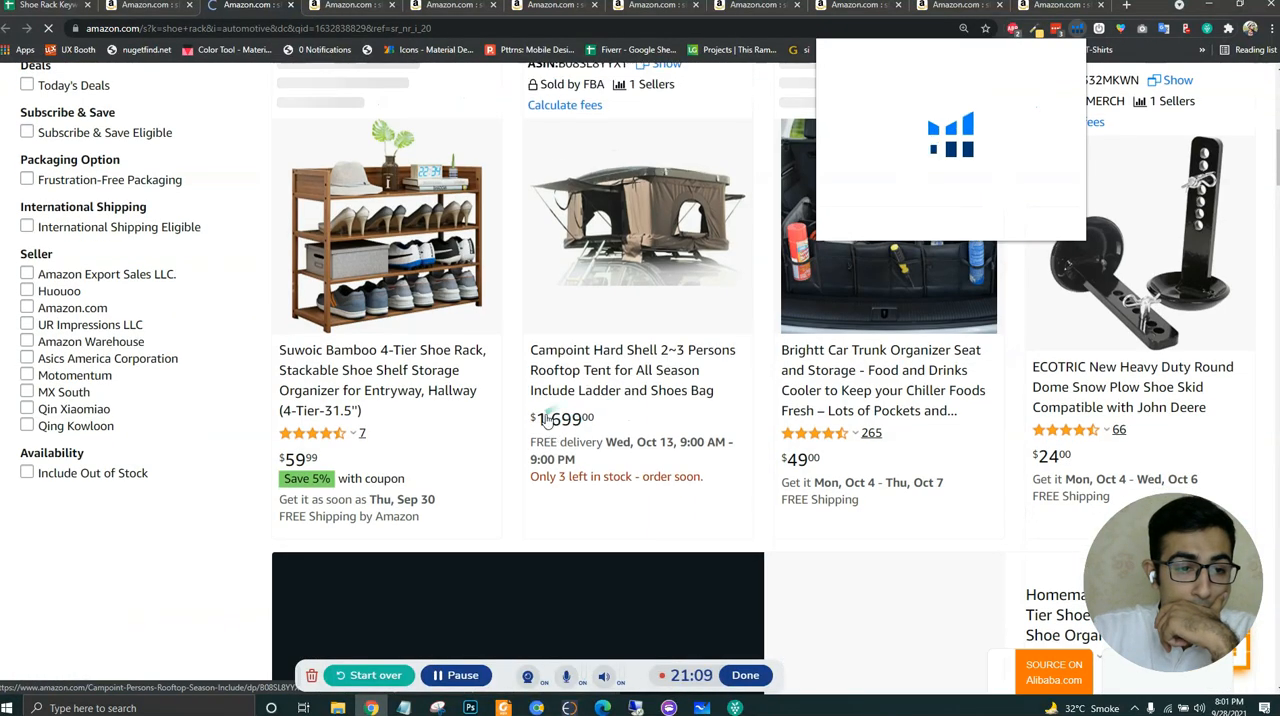
{"action": "scroll", "coordinate": [506, 413], "scroll_direction": "up", "scroll_amount": 2}
{"action": "scroll", "coordinate": [506, 413], "scroll_direction": "up", "scroll_amount": 5}
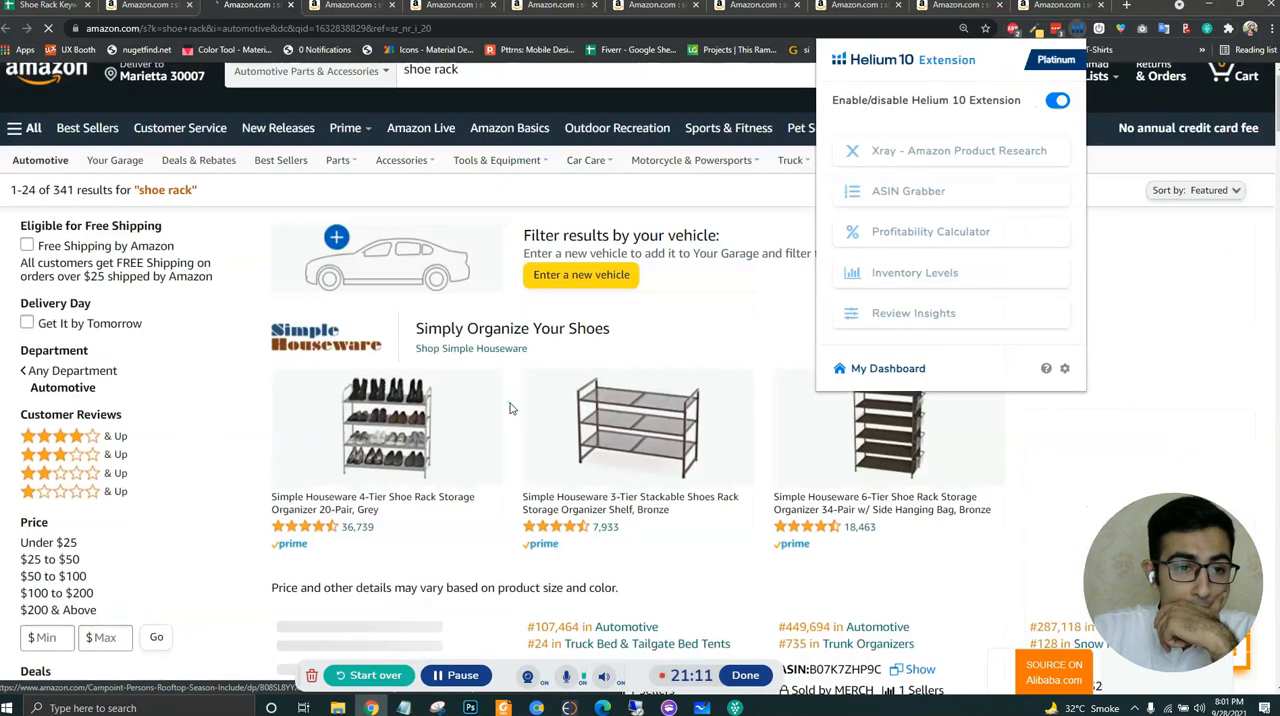
{"action": "scroll", "coordinate": [509, 408], "scroll_direction": "down", "scroll_amount": 3}
{"action": "scroll", "coordinate": [509, 408], "scroll_direction": "down", "scroll_amount": 4}
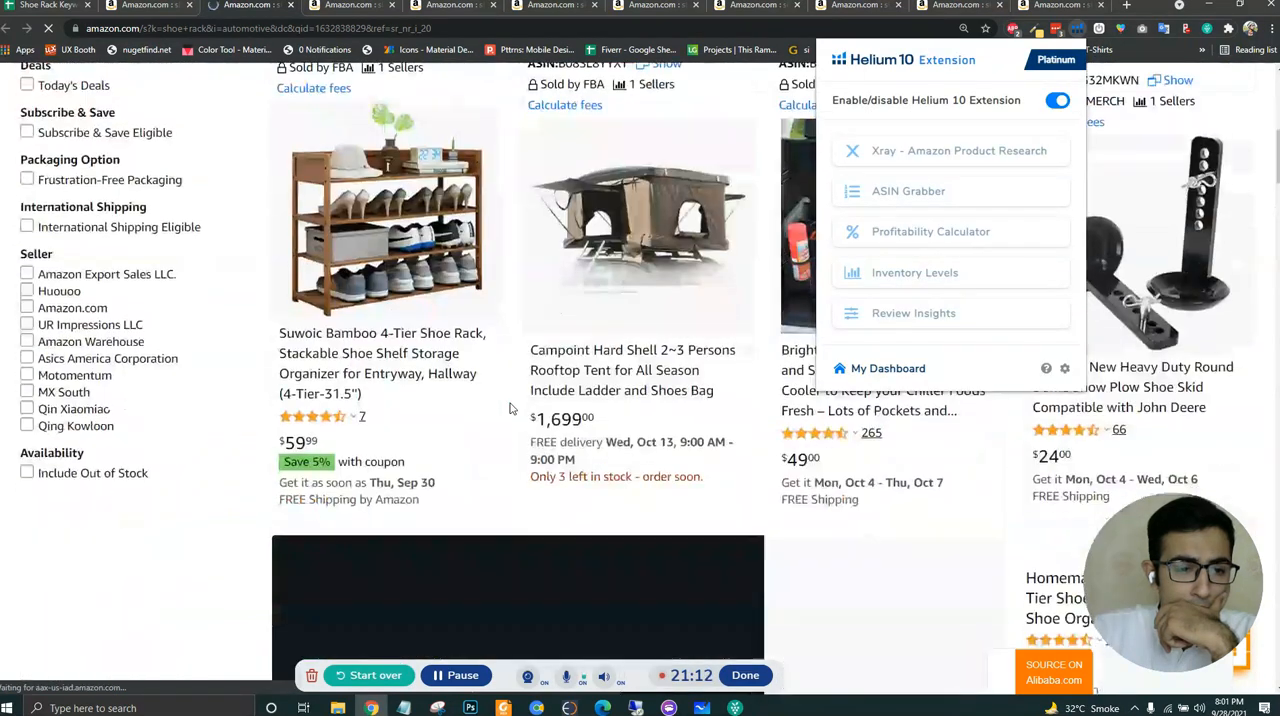
- Search the Automotive results page for "sponsored" and examine which of the shoe rack listings are sponsored
{"action": "key", "text": "ctrl+f"}
{"action": "type", "text": "sp"}
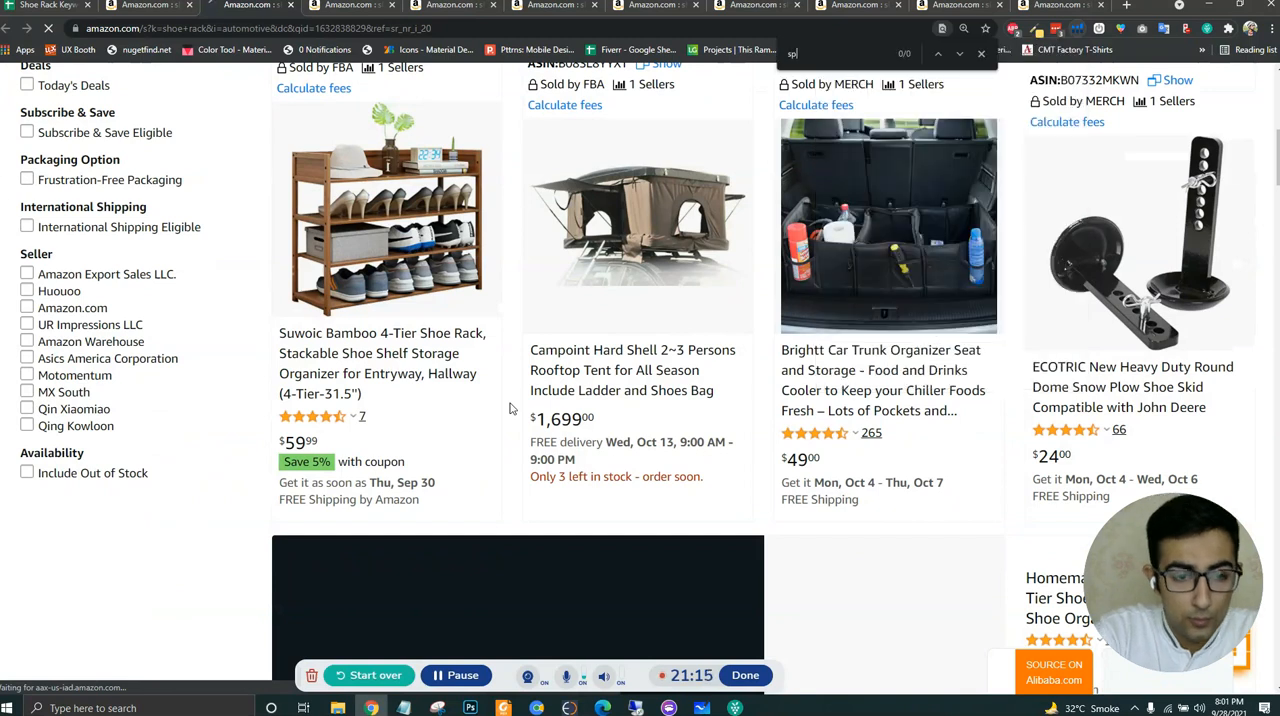
{"action": "type", "text": "onsored"}
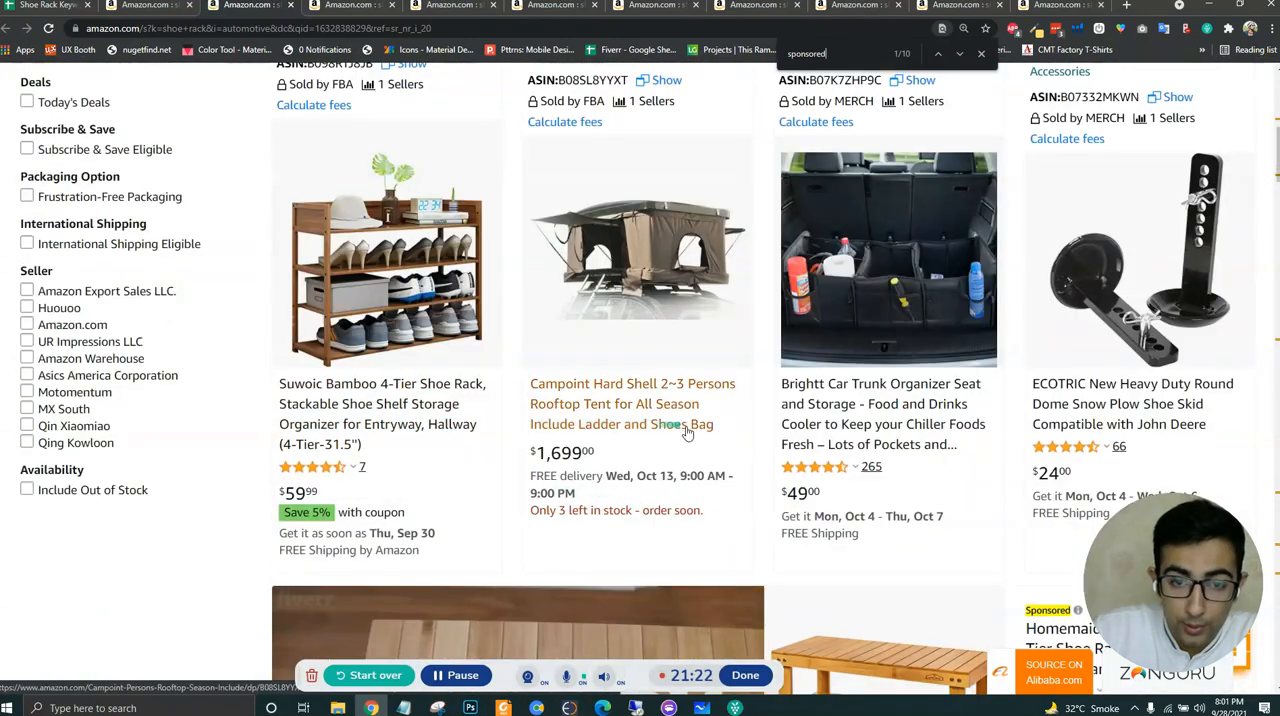
{"action": "scroll", "coordinate": [686, 430], "scroll_direction": "down", "scroll_amount": 8}
{"action": "scroll", "coordinate": [748, 464], "scroll_direction": "down", "scroll_amount": 8}
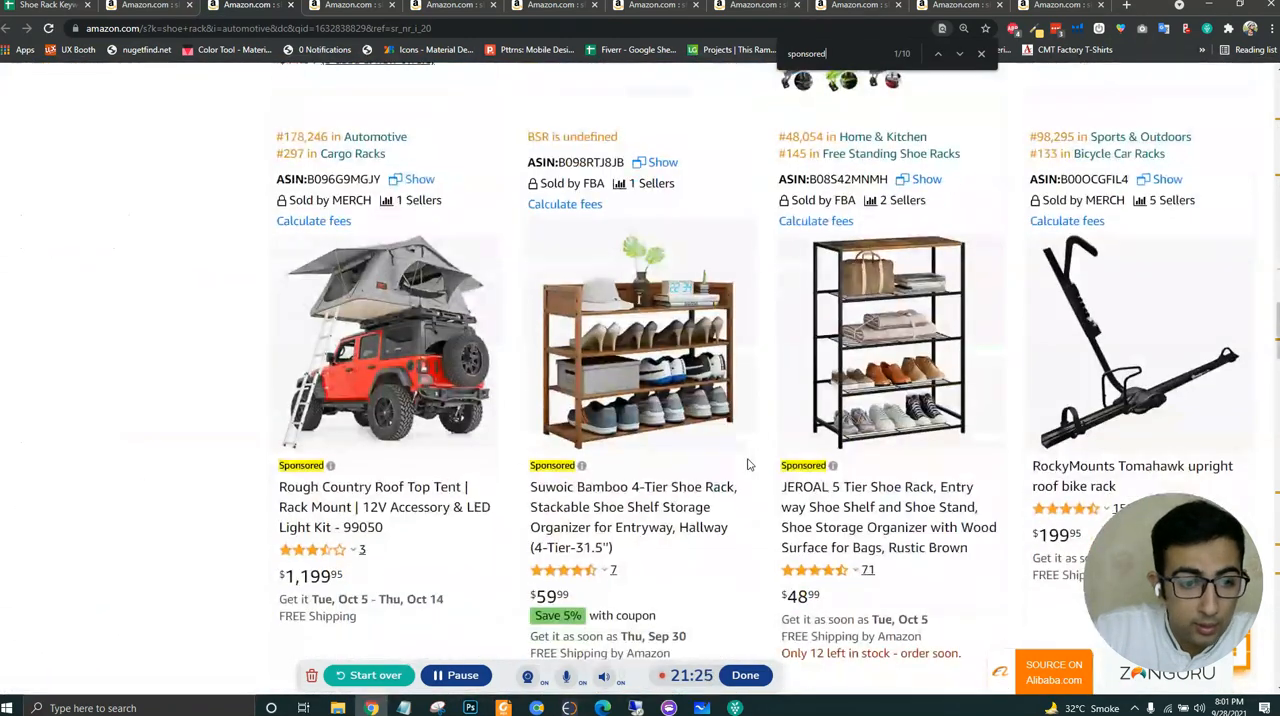
{"action": "scroll", "coordinate": [748, 464], "scroll_direction": "up", "scroll_amount": 20}
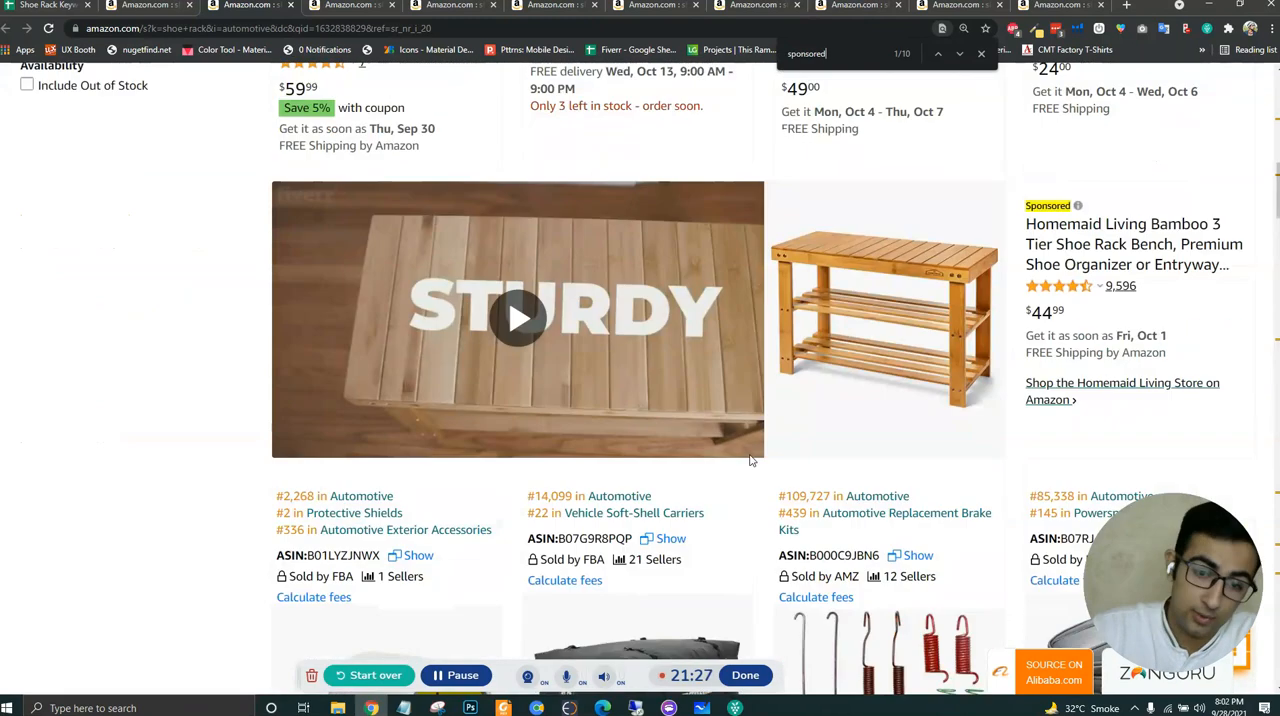
{"action": "scroll", "coordinate": [752, 460], "scroll_direction": "down", "scroll_amount": 4}
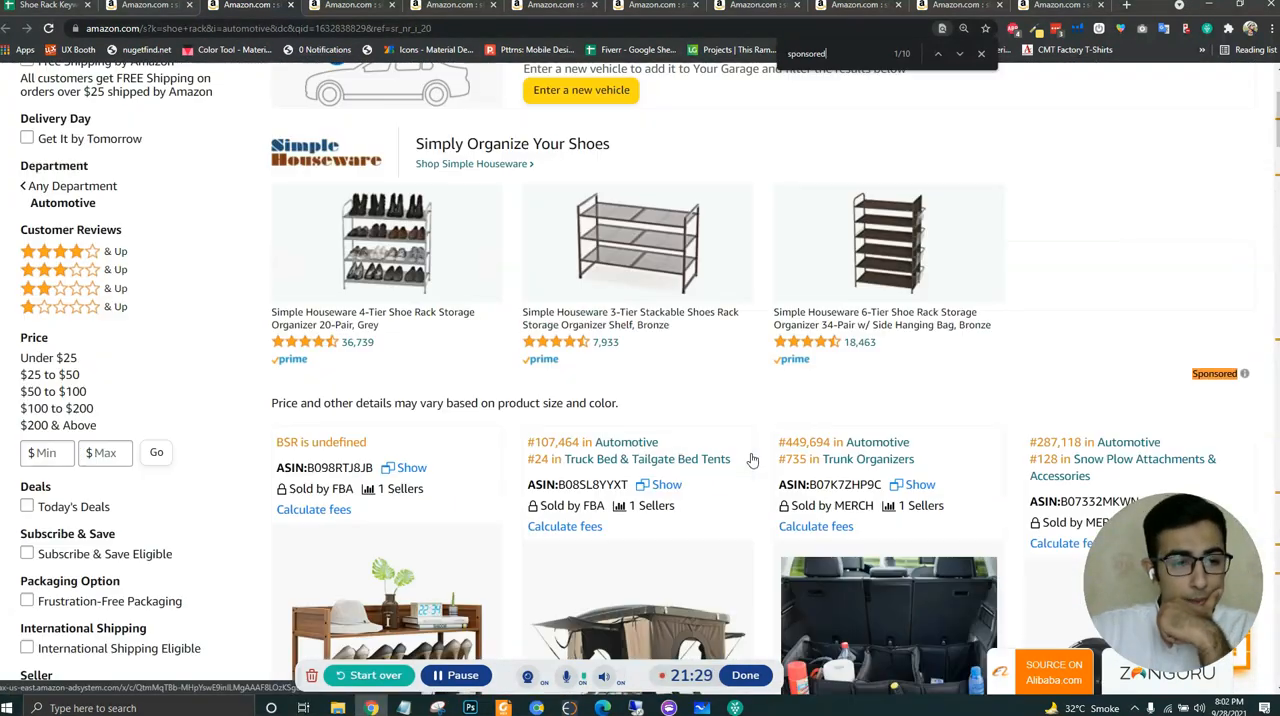
{"action": "scroll", "coordinate": [752, 460], "scroll_direction": "down", "scroll_amount": 2}
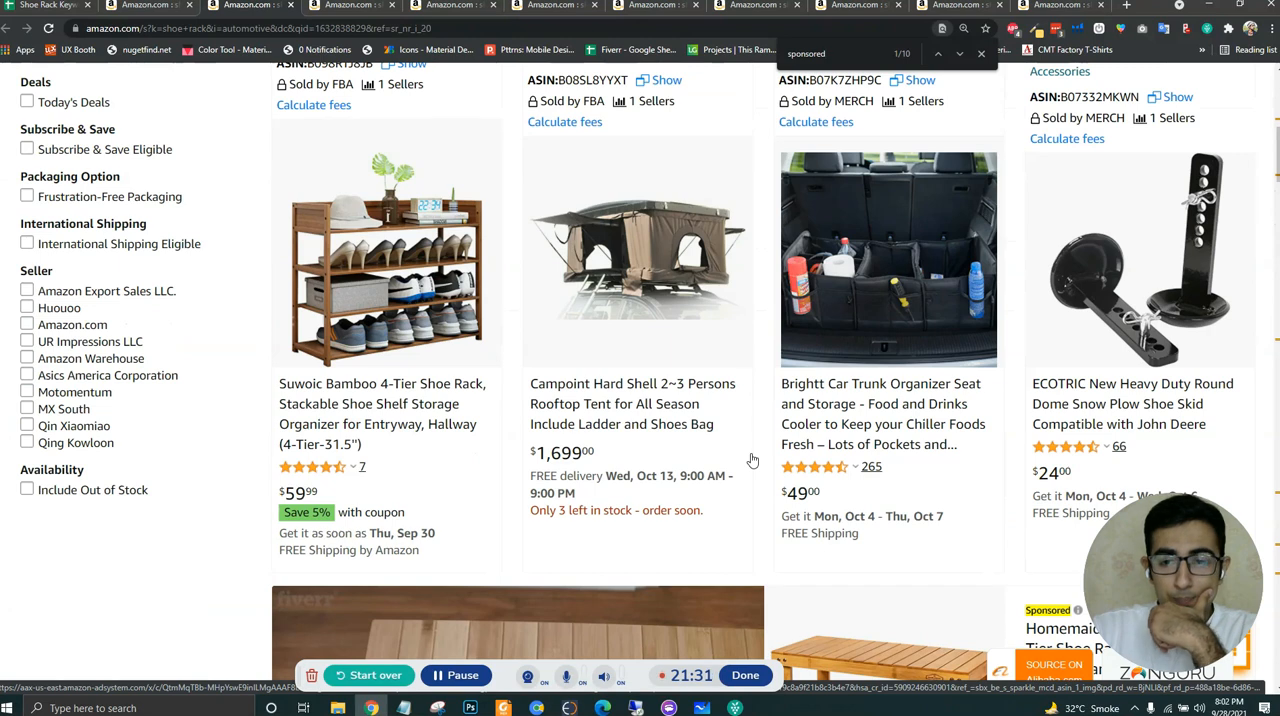
{"action": "scroll", "coordinate": [752, 460], "scroll_direction": "up", "scroll_amount": 6}
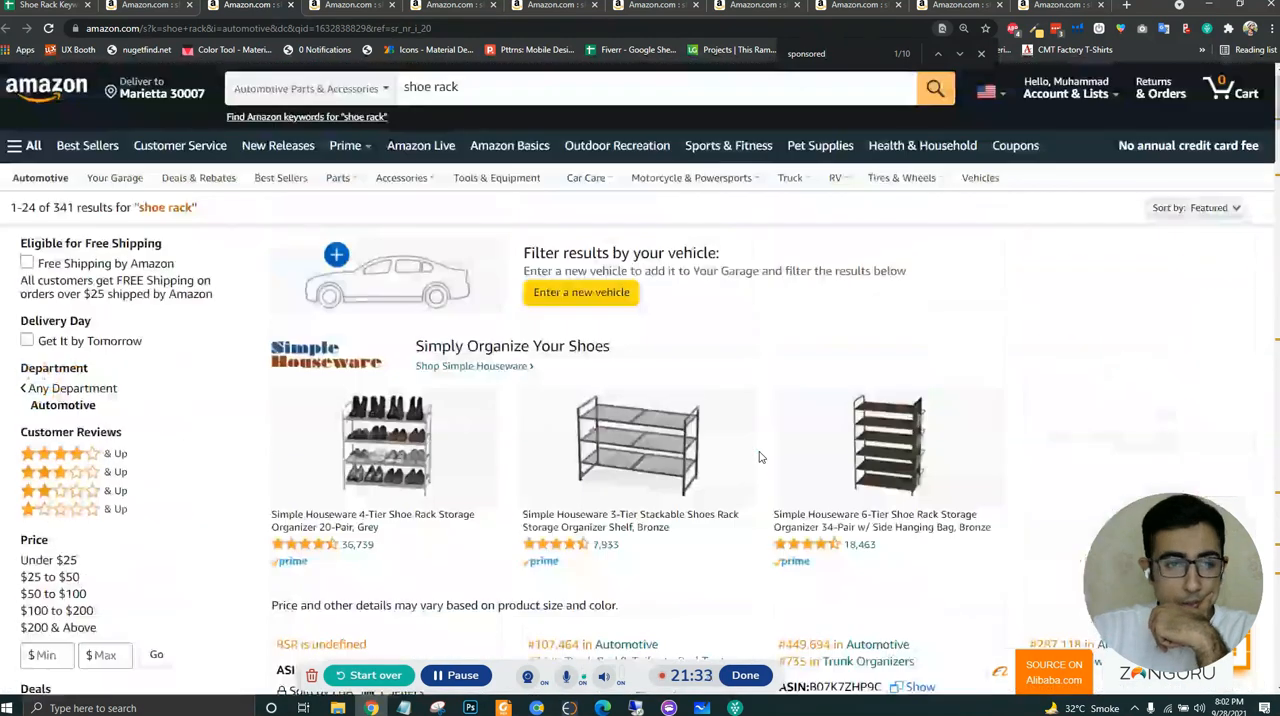
{"action": "scroll", "coordinate": [757, 460], "scroll_direction": "down", "scroll_amount": 4}
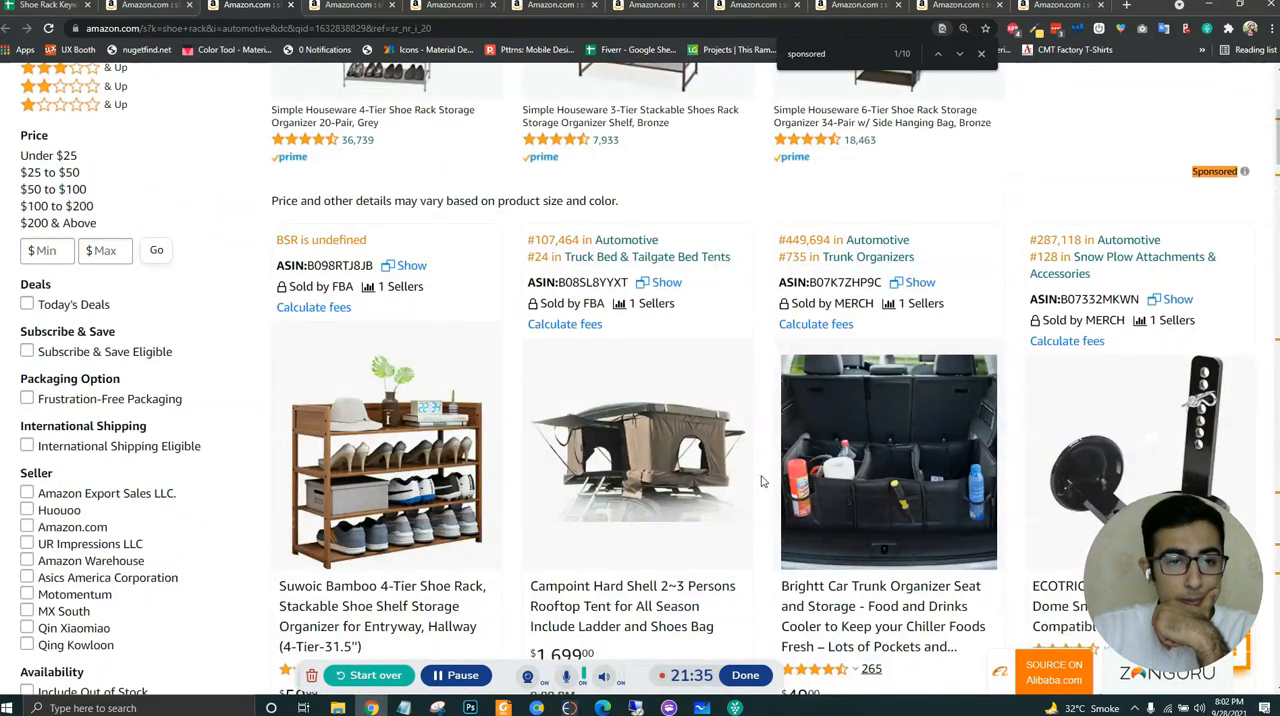
{"action": "scroll", "coordinate": [760, 470], "scroll_direction": "up", "scroll_amount": 4}
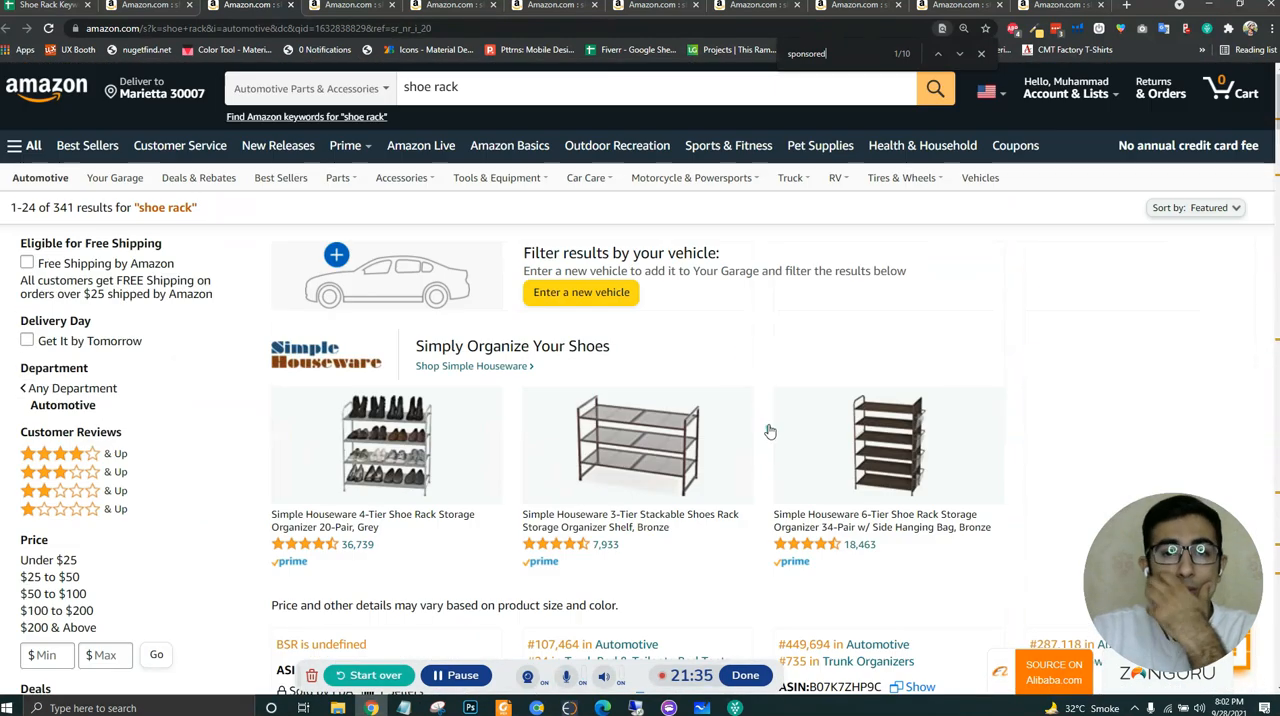
- Close the page search, run Helium 10 Xray on the Automotive shoe rack results and sort the products by highest sales
{"action": "left_click", "coordinate": [982, 54]}
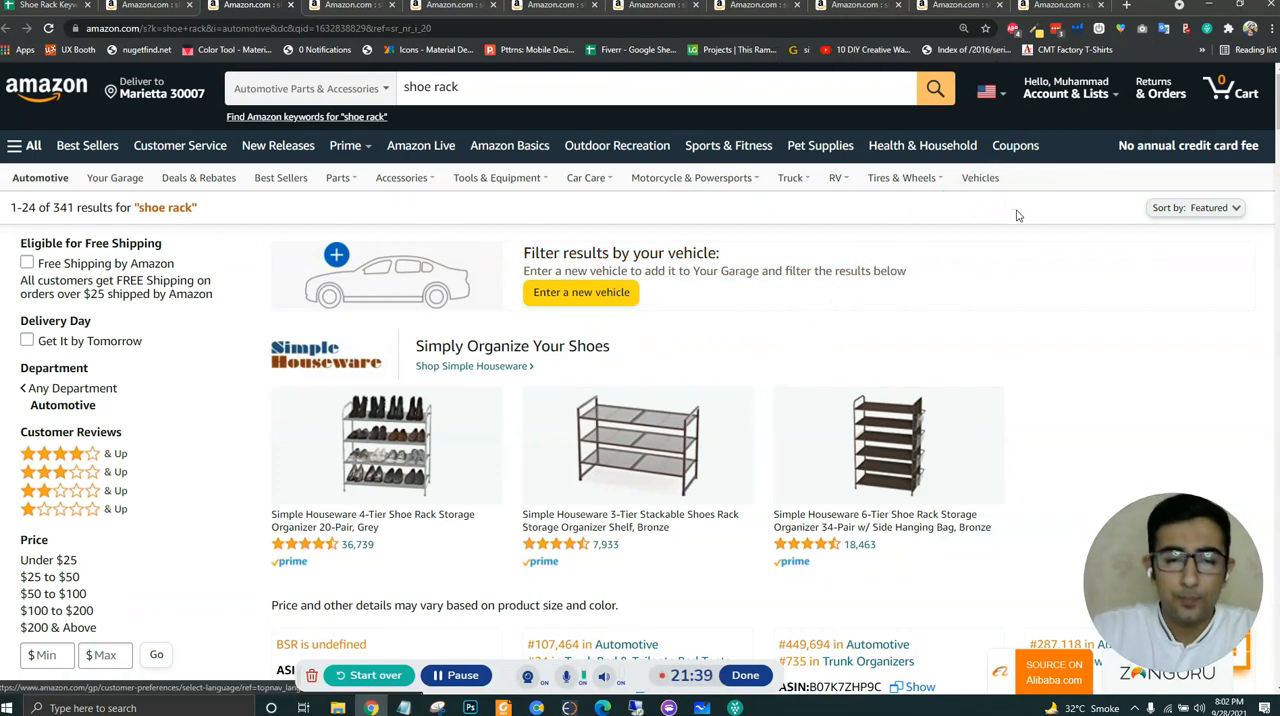
{"action": "scroll", "coordinate": [1005, 250], "scroll_direction": "down", "scroll_amount": 6}
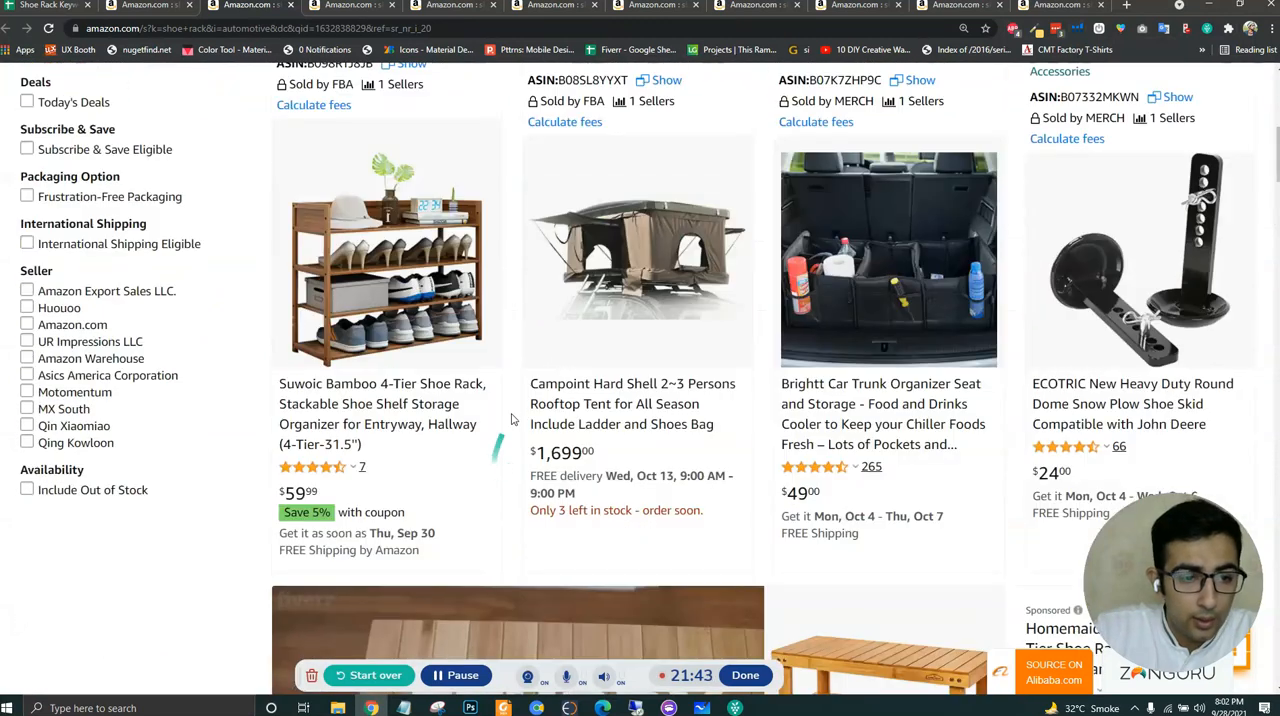
{"action": "left_click", "coordinate": [1076, 28]}
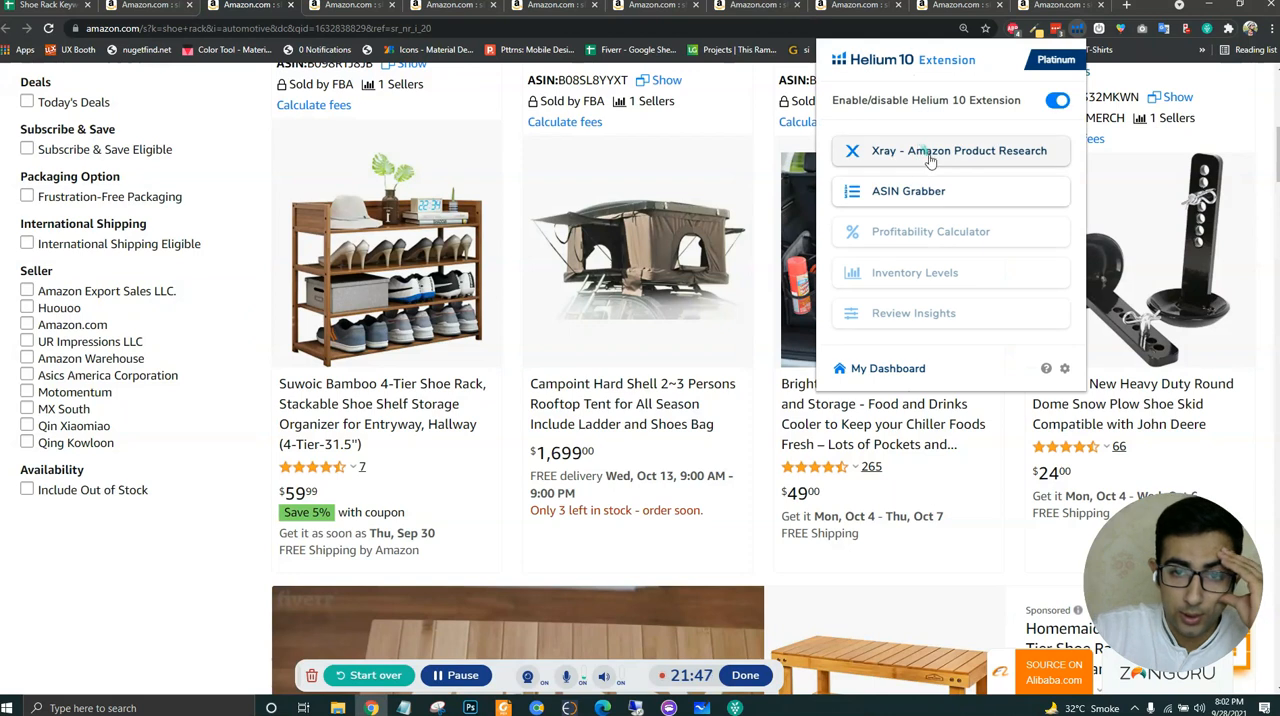
{"action": "left_click", "coordinate": [921, 152]}
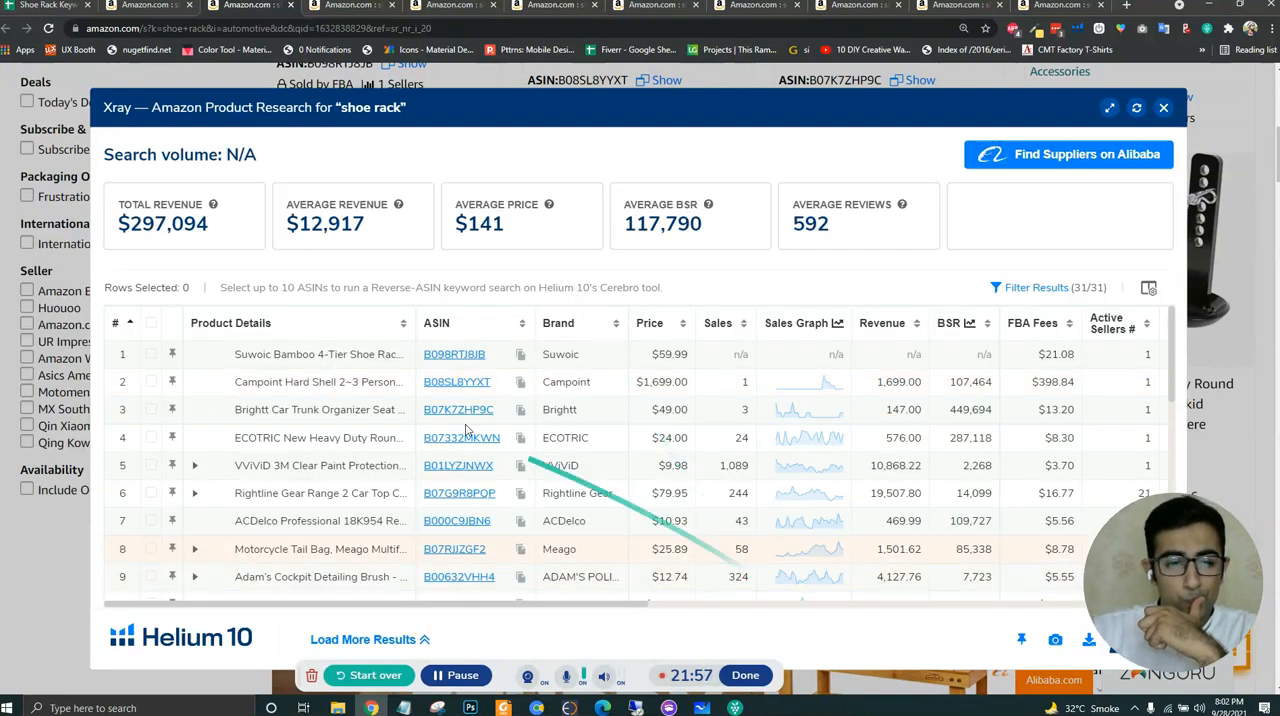
{"action": "left_click", "coordinate": [720, 327]}
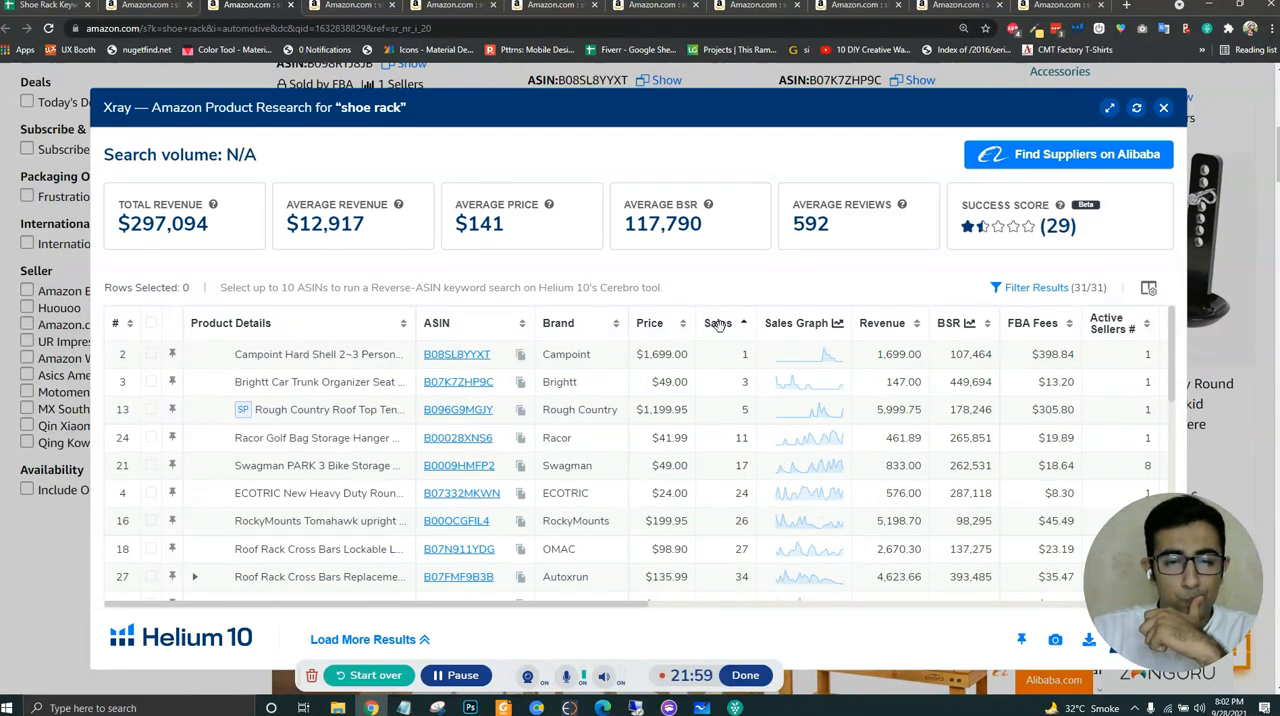
{"action": "left_click", "coordinate": [720, 327]}
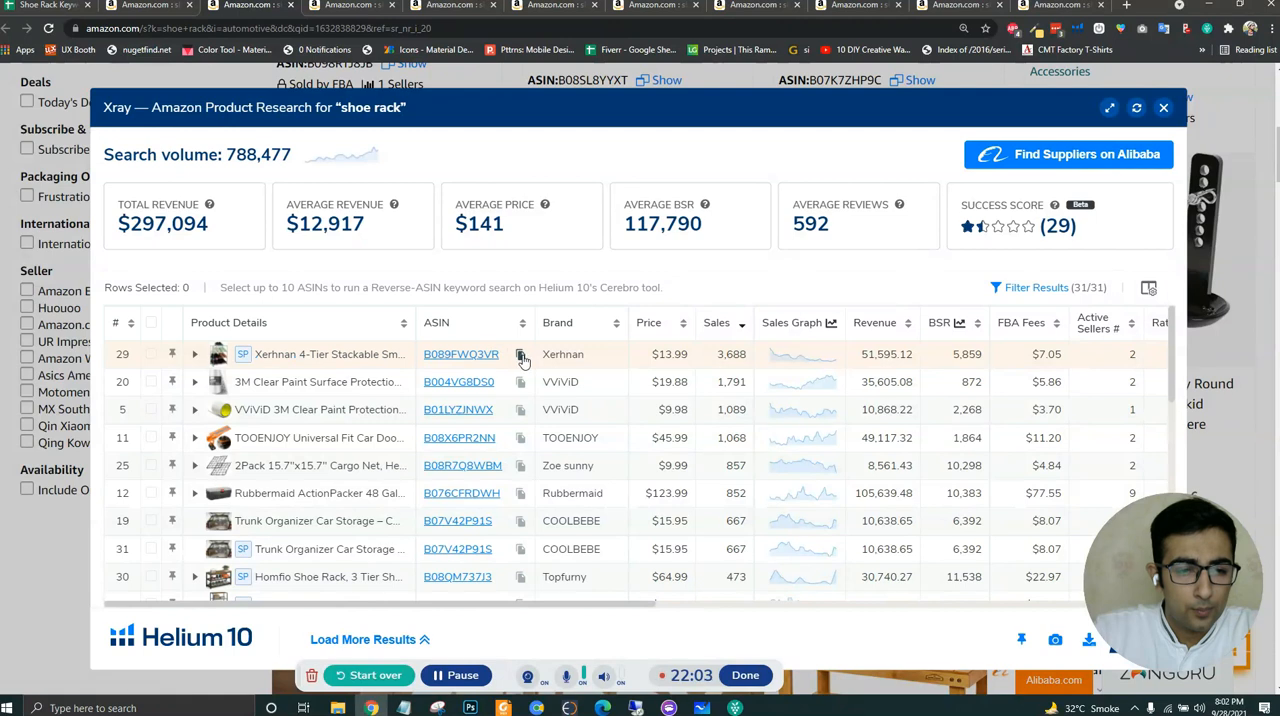
- Copy the ASIN B089FWQ3VR of the Xerhnan 4-tier rack and paste it into E11 of the keyword spreadsheet for Automotive Parts & Accessories
{"action": "mouse_move", "coordinate": [491, 360]}
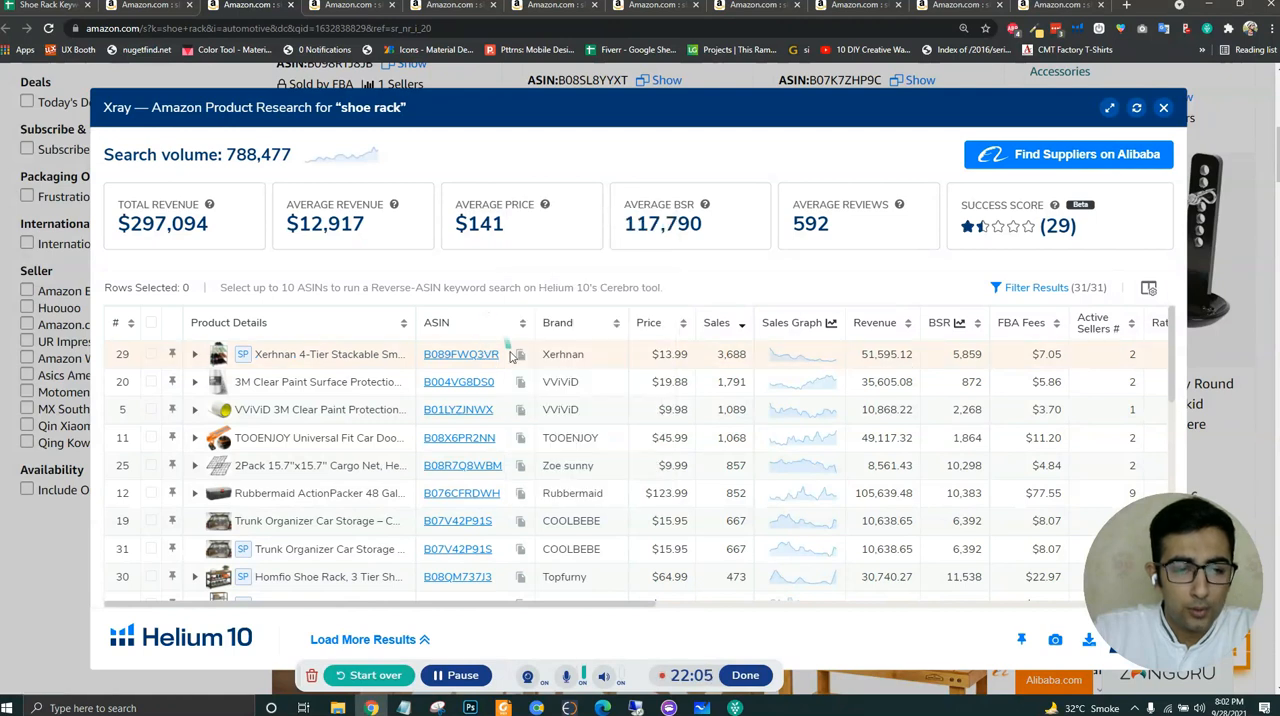
{"action": "left_click", "coordinate": [521, 358]}
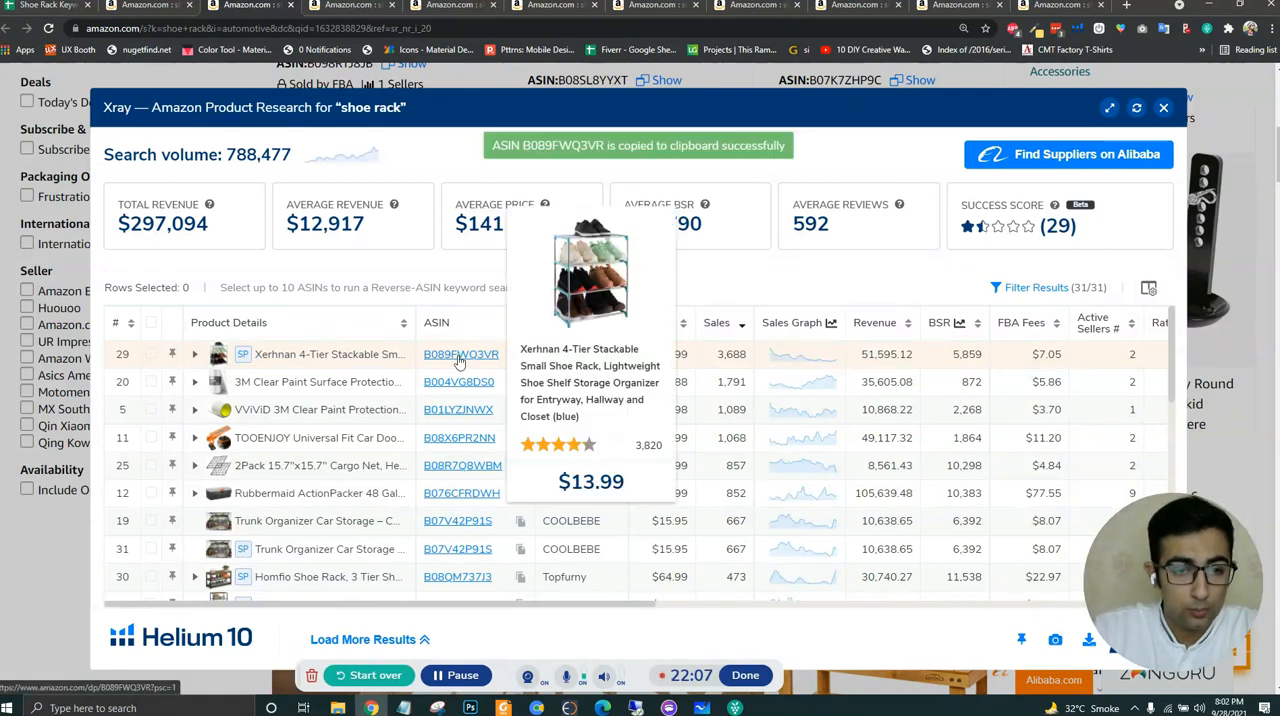
{"action": "left_click", "coordinate": [45, 6]}
{"action": "left_click", "coordinate": [897, 400]}
{"action": "key", "text": "ctrl+v"}
{"action": "left_click", "coordinate": [897, 450]}
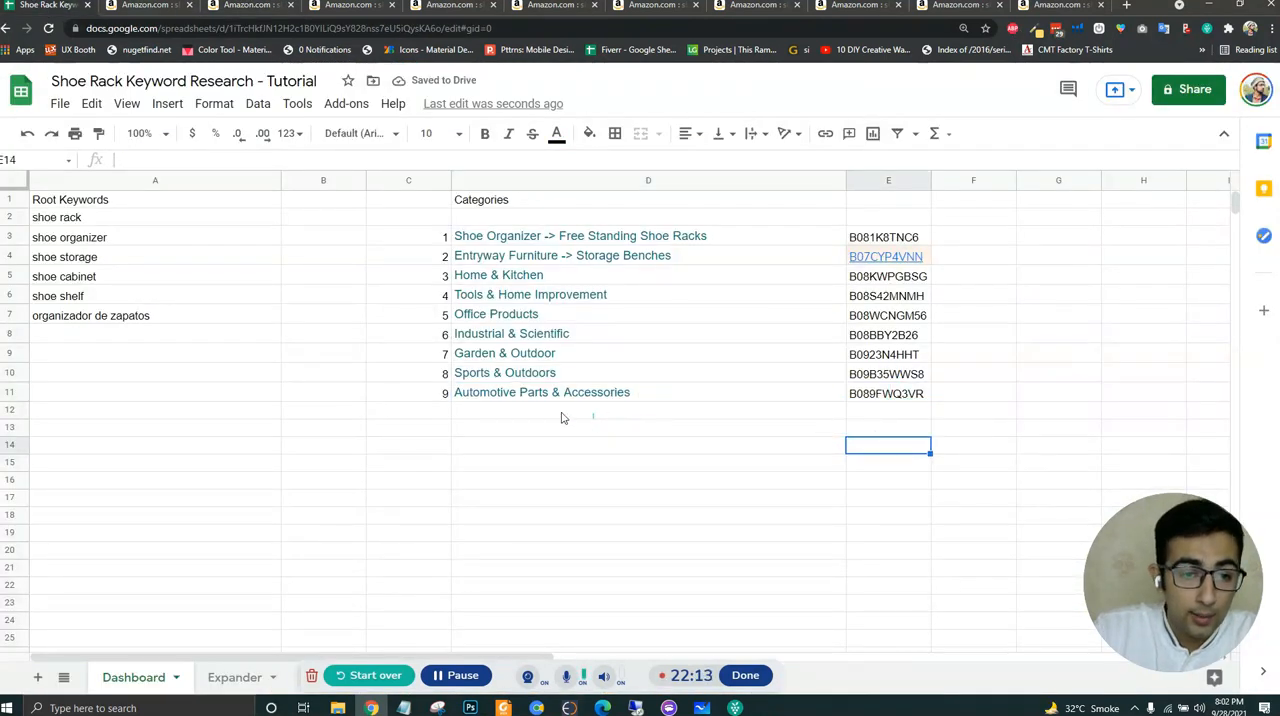
- Add category number 10 in C12 with the name All in D12
{"action": "left_click", "coordinate": [415, 410]}
{"action": "type", "text": "10"}
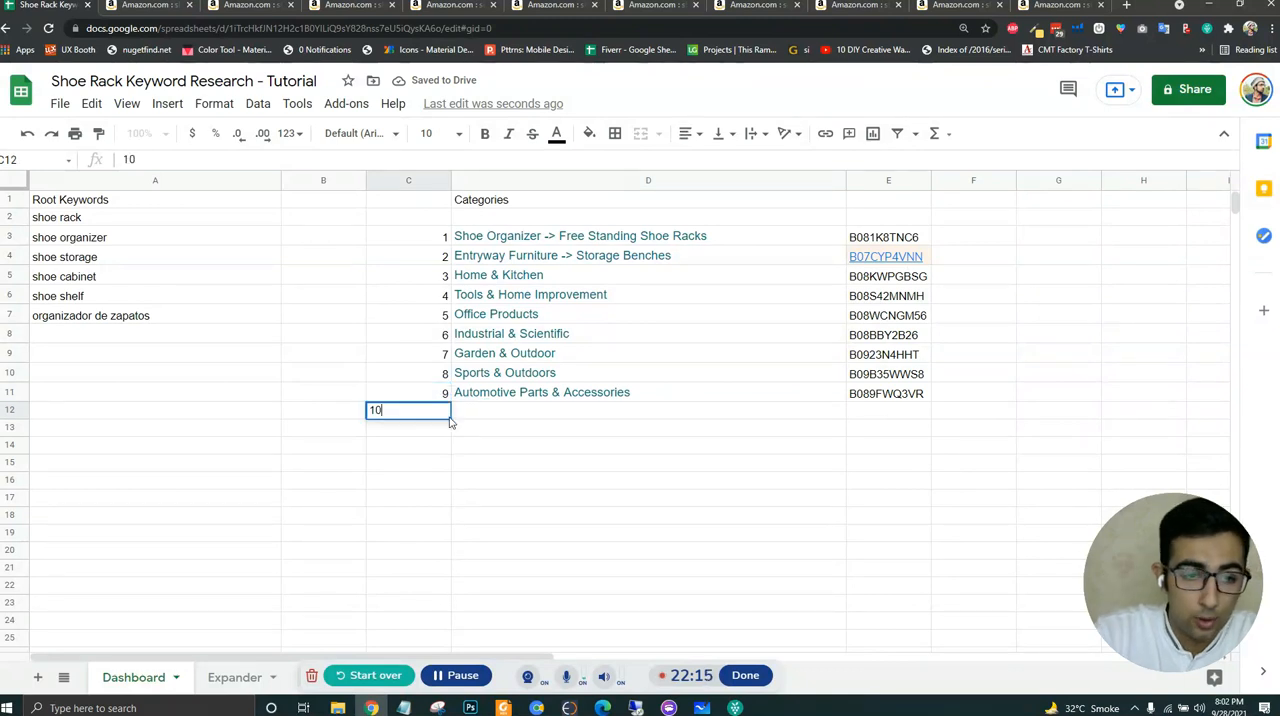
{"action": "key", "text": "Tab"}
{"action": "type", "text": "All"}
{"action": "key", "text": "Return"}
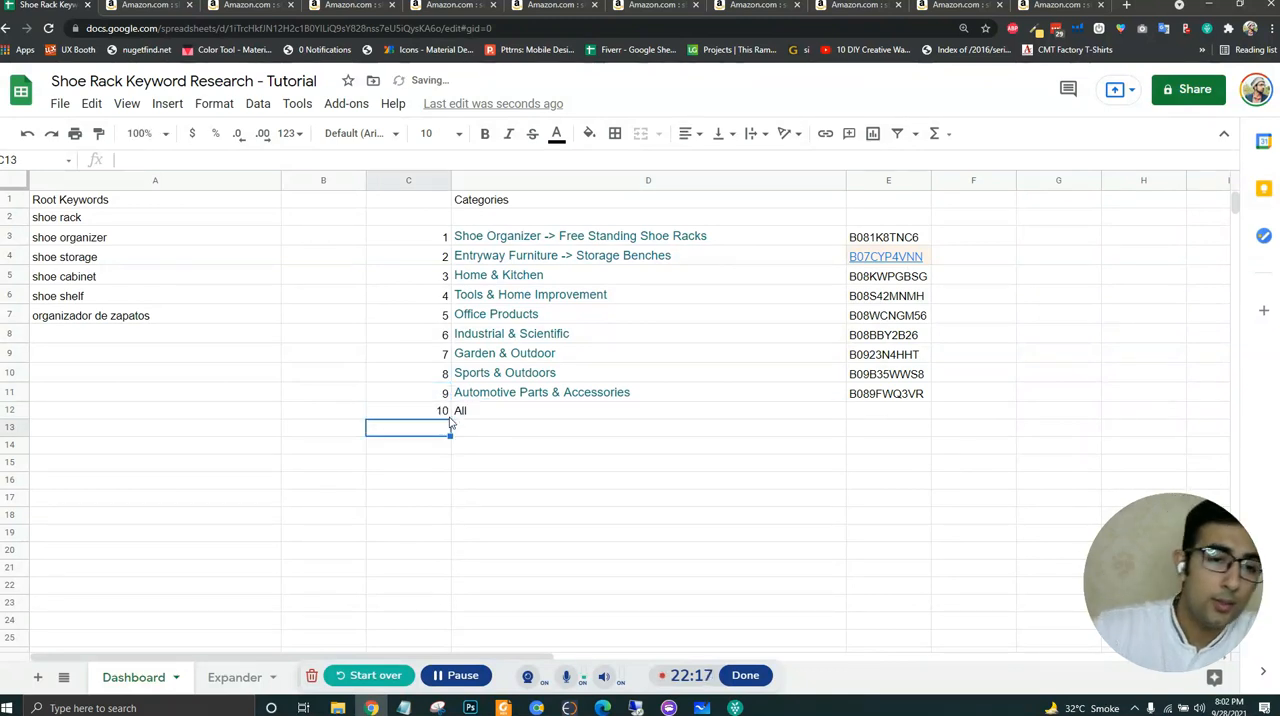
- Go back to the main Amazon shoe rack results for all departments, run Helium 10 Xray and sort the products by highest sales
{"action": "left_click", "coordinate": [145, 5]}
{"action": "scroll", "coordinate": [281, 211], "scroll_direction": "up", "scroll_amount": 3}
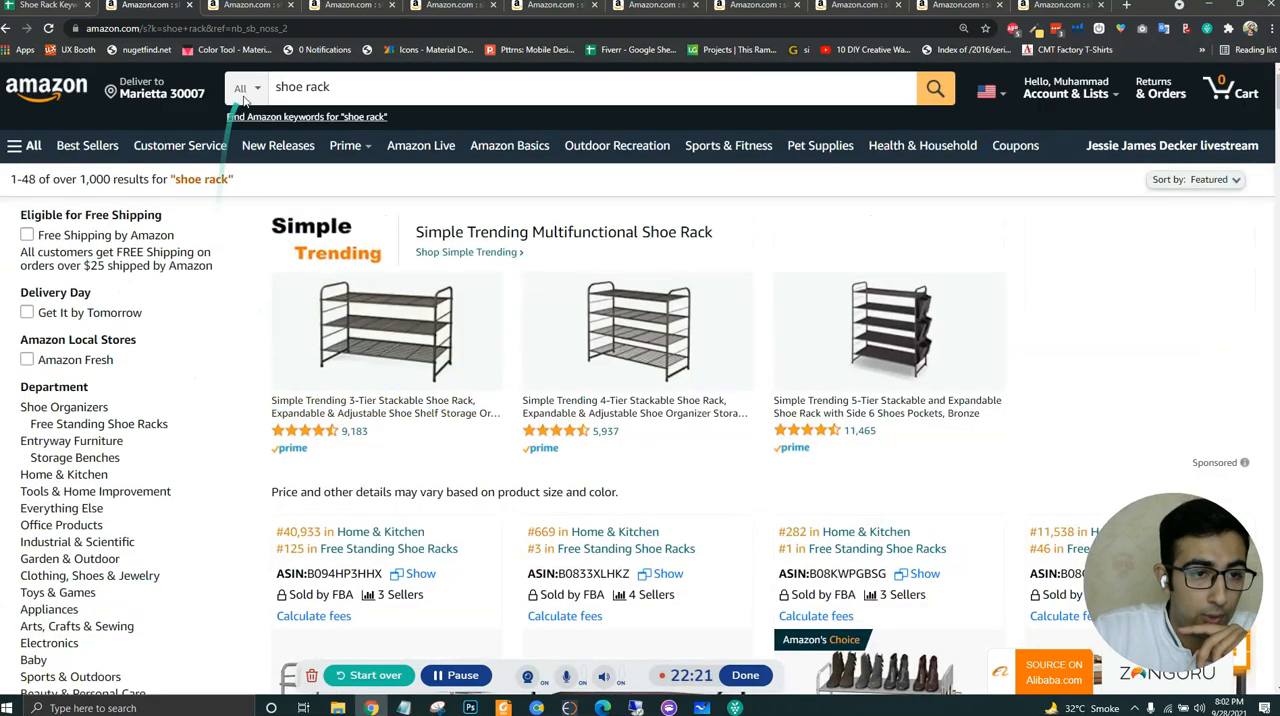
{"action": "scroll", "coordinate": [240, 354], "scroll_direction": "down", "scroll_amount": 1}
{"action": "scroll", "coordinate": [240, 354], "scroll_direction": "up", "scroll_amount": 1}
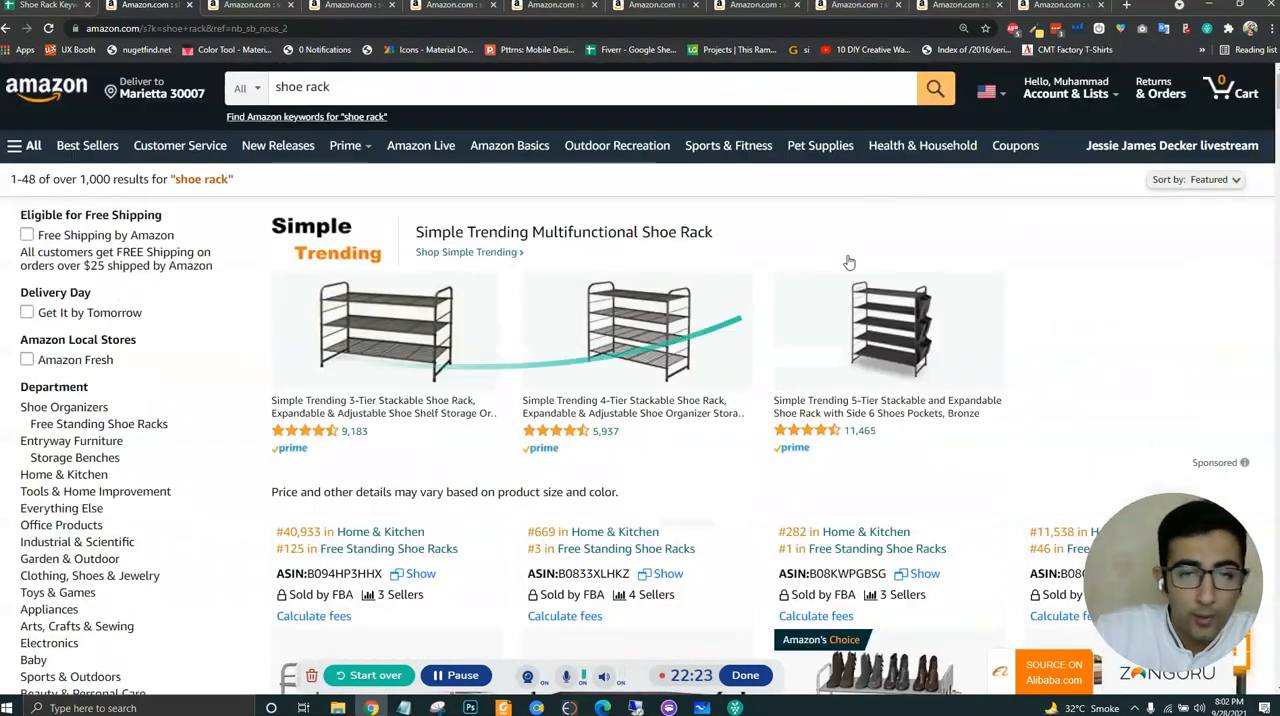
{"action": "left_click", "coordinate": [1076, 28]}
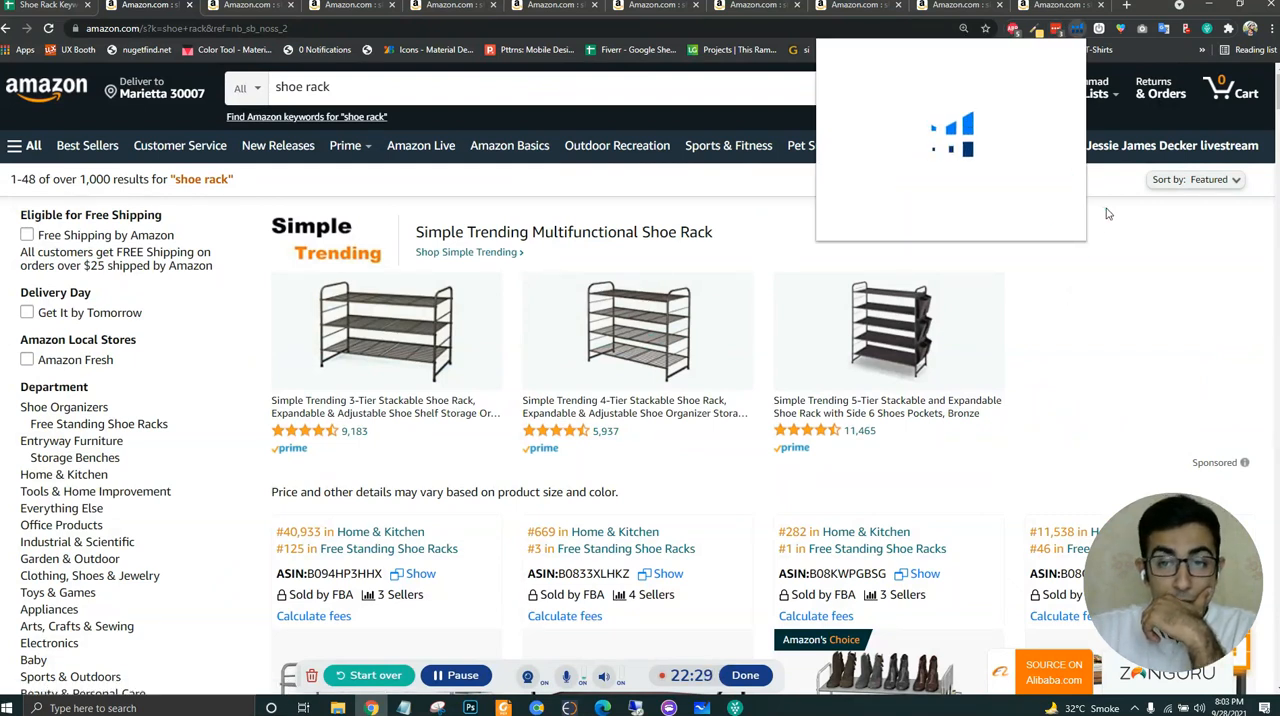
{"action": "left_click", "coordinate": [986, 156]}
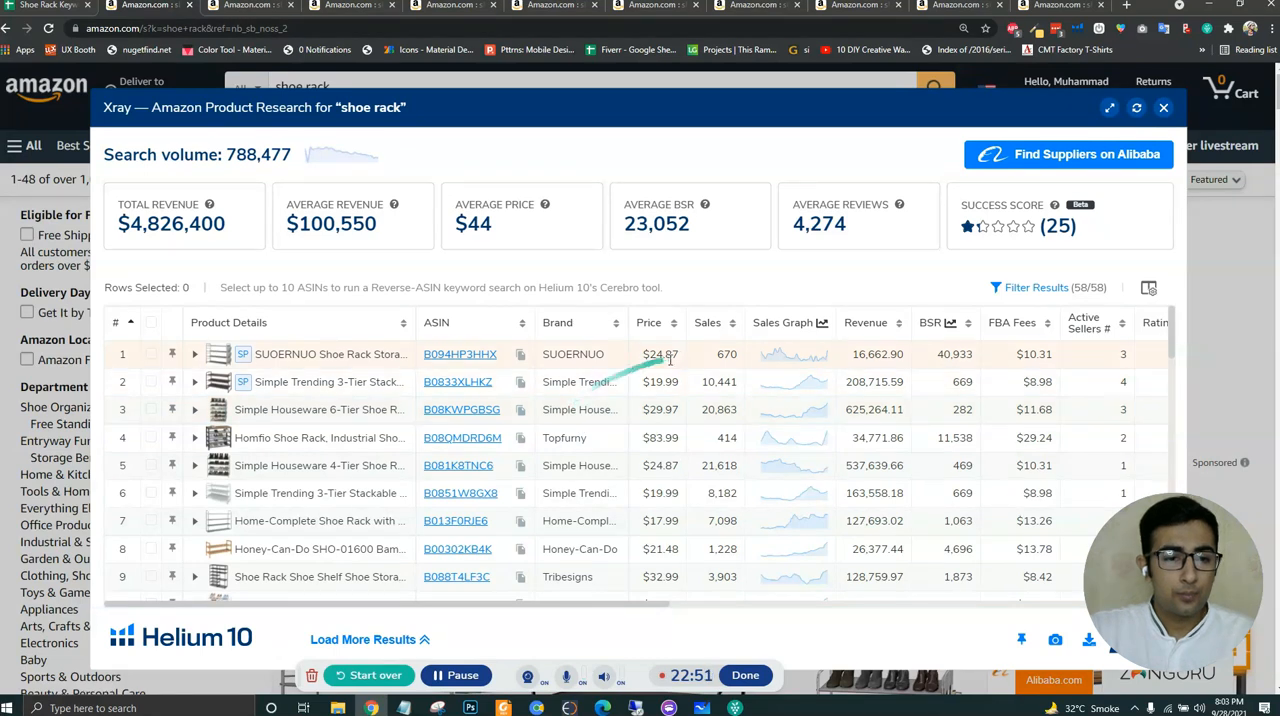
{"action": "left_click", "coordinate": [709, 323]}
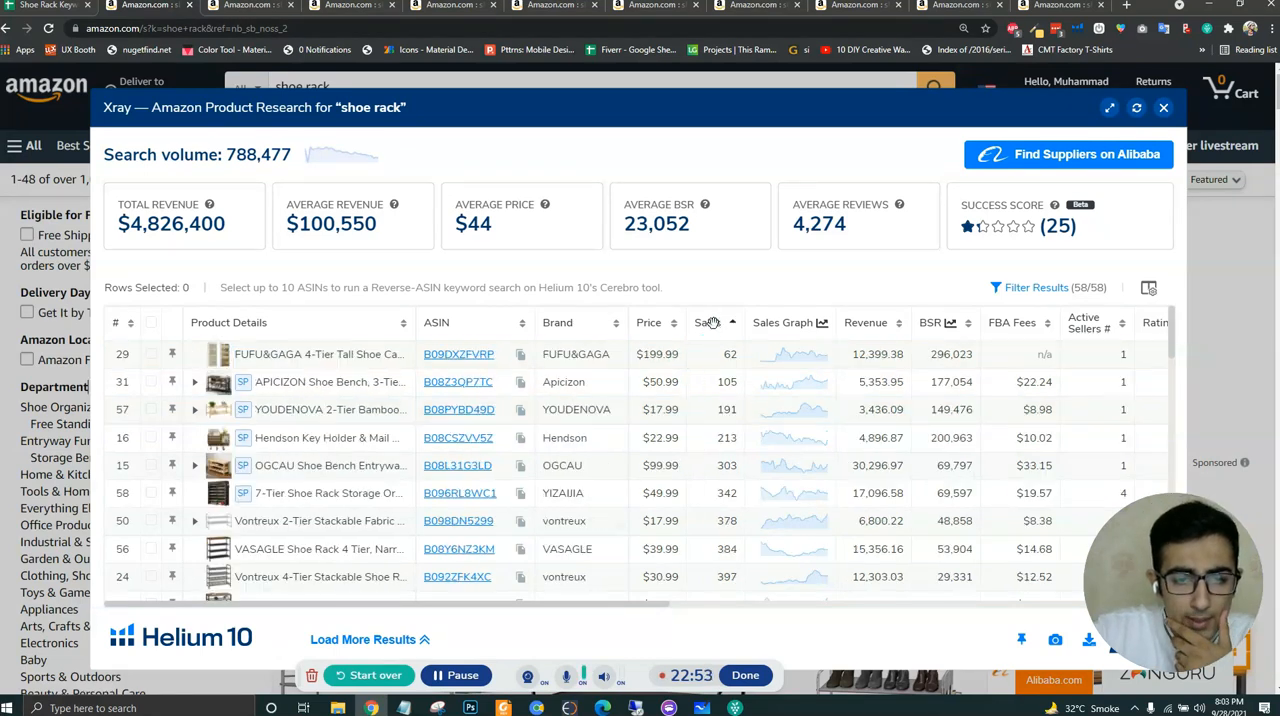
{"action": "left_click", "coordinate": [710, 323]}
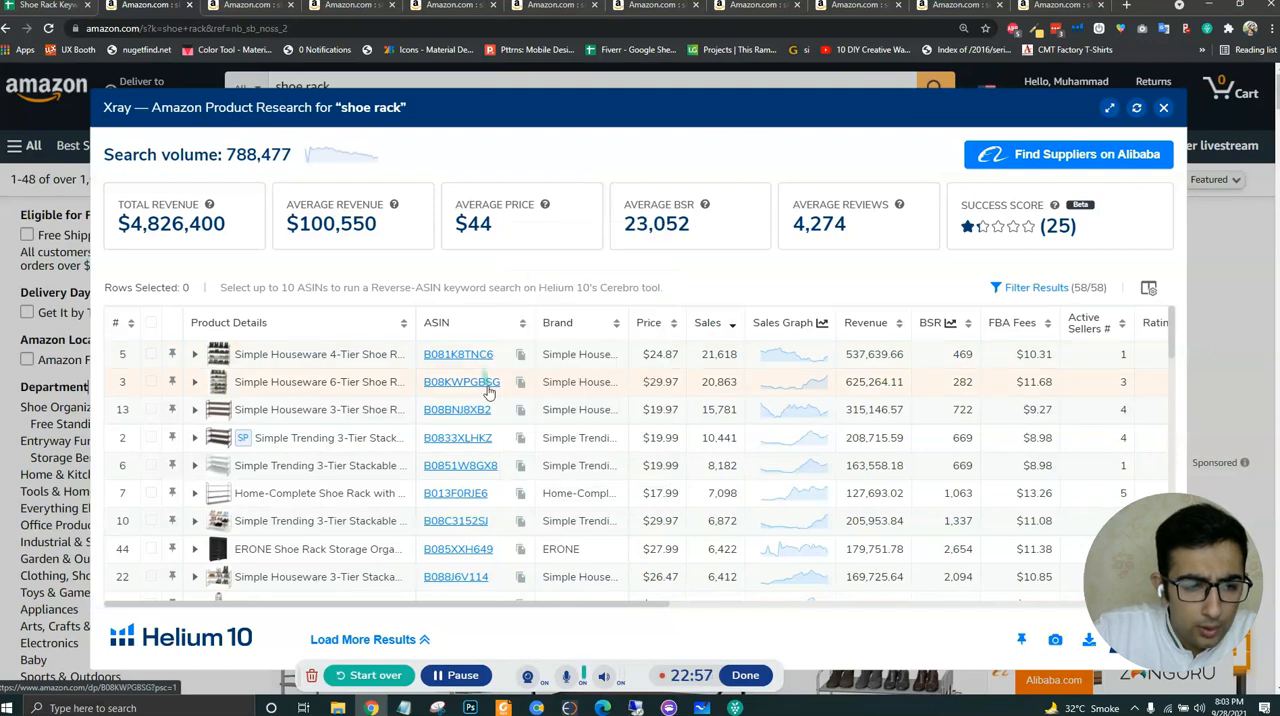
- Copy the ASIN B08BNJ8XB2 of the Simple Houseware 3-tier rack and paste it into E12 of the keyword spreadsheet for All
{"action": "mouse_move", "coordinate": [482, 410]}
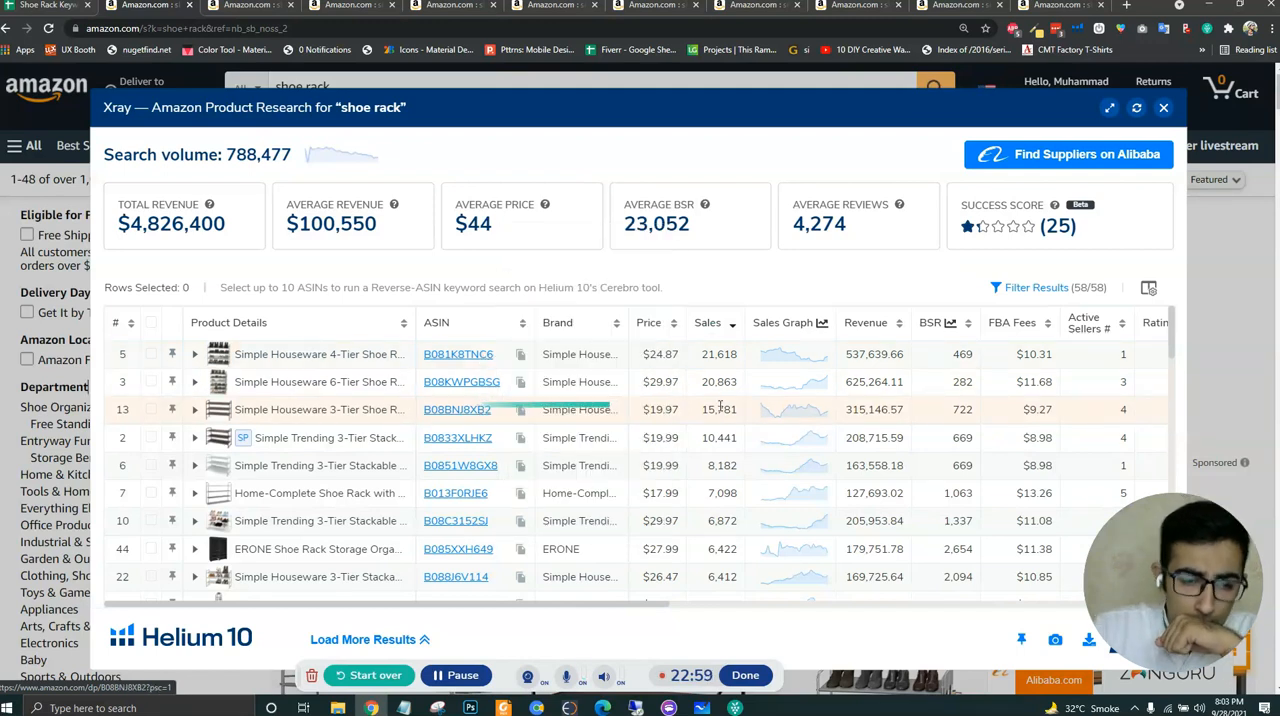
{"action": "left_click", "coordinate": [78, 8]}
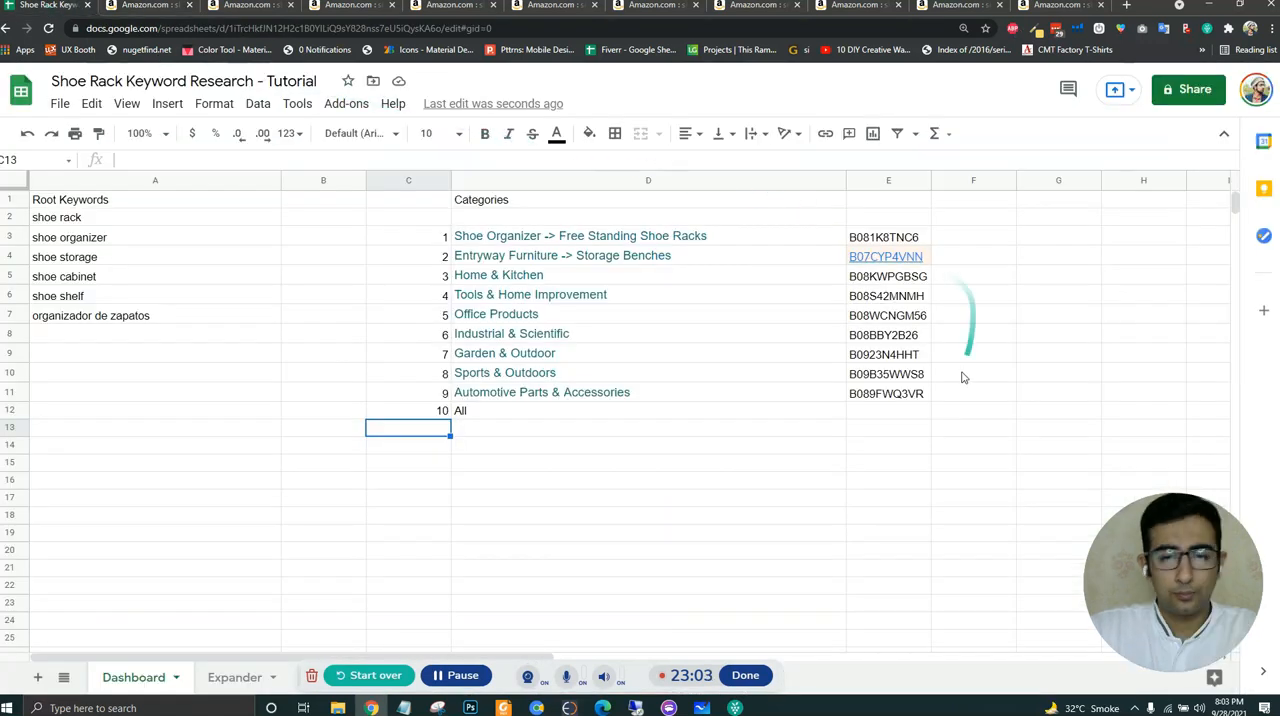
{"action": "left_click", "coordinate": [899, 411]}
{"action": "key", "text": "ctrl+v"}
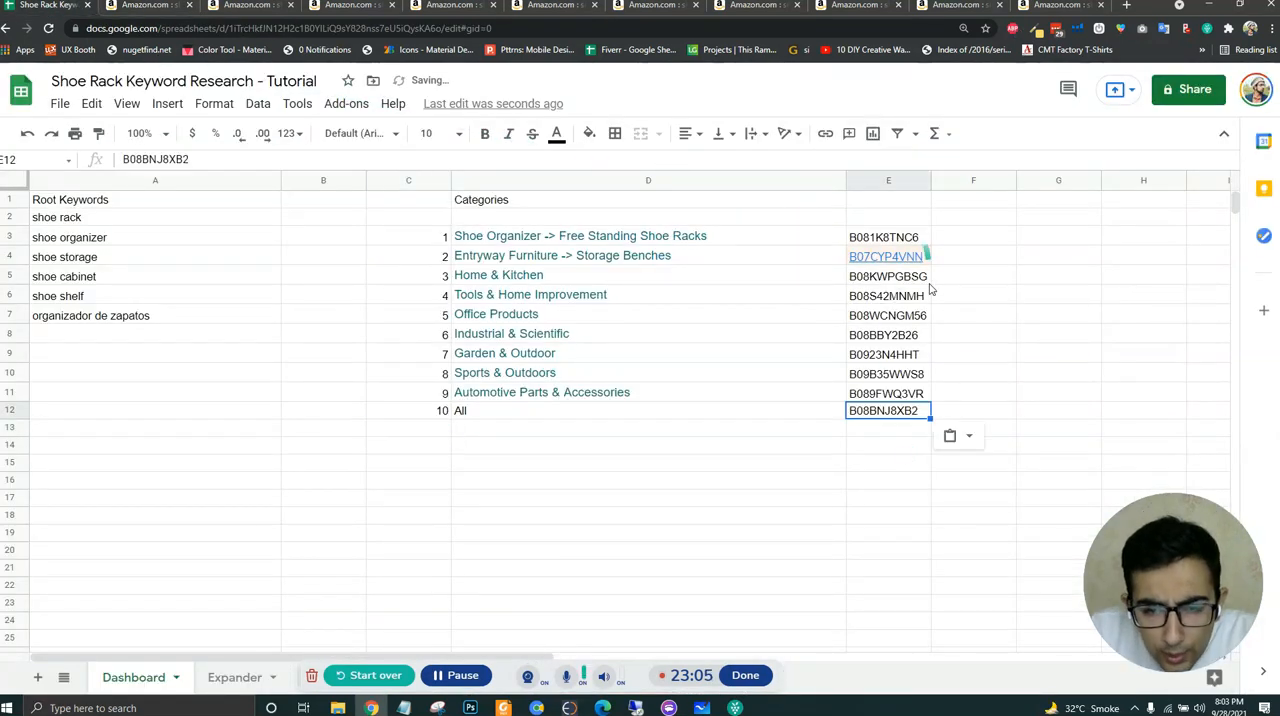
{"action": "left_click", "coordinate": [768, 417]}
{"action": "left_click", "coordinate": [914, 427]}
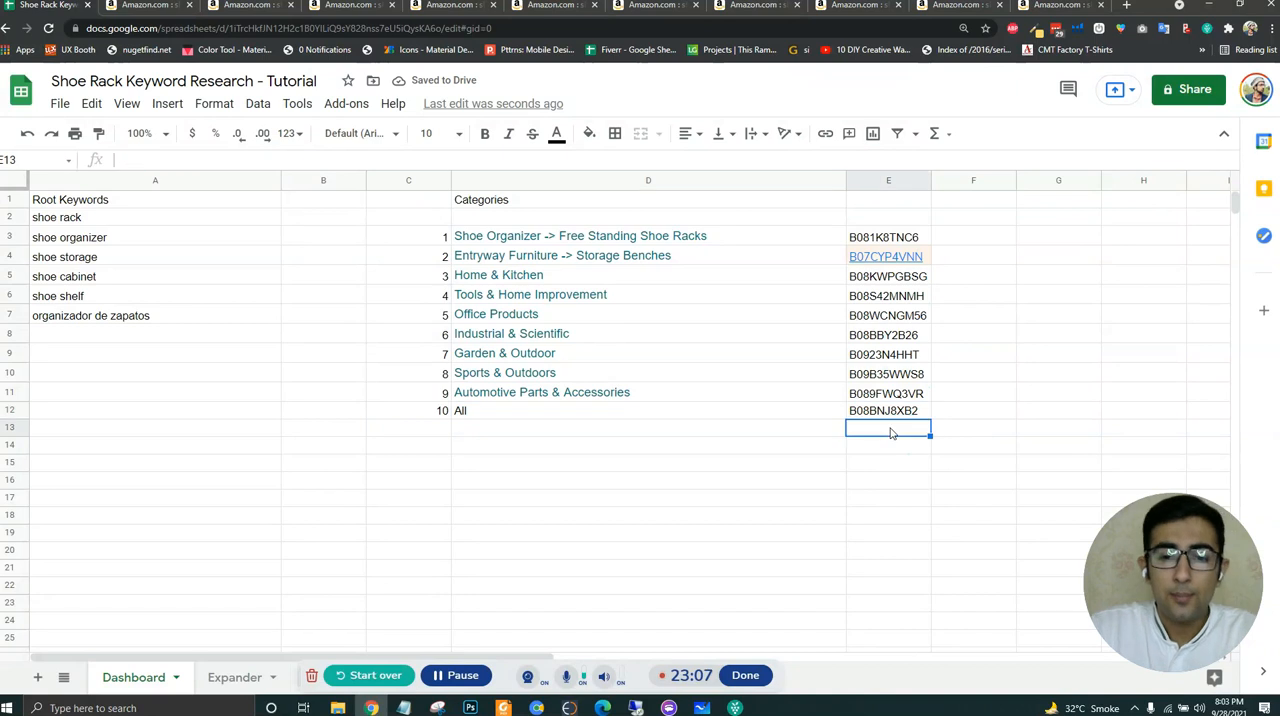
- Shift the numbered category and ASIN list up one row by copying C3:E13 and pasting it at C2
{"action": "left_click", "coordinate": [802, 222]}
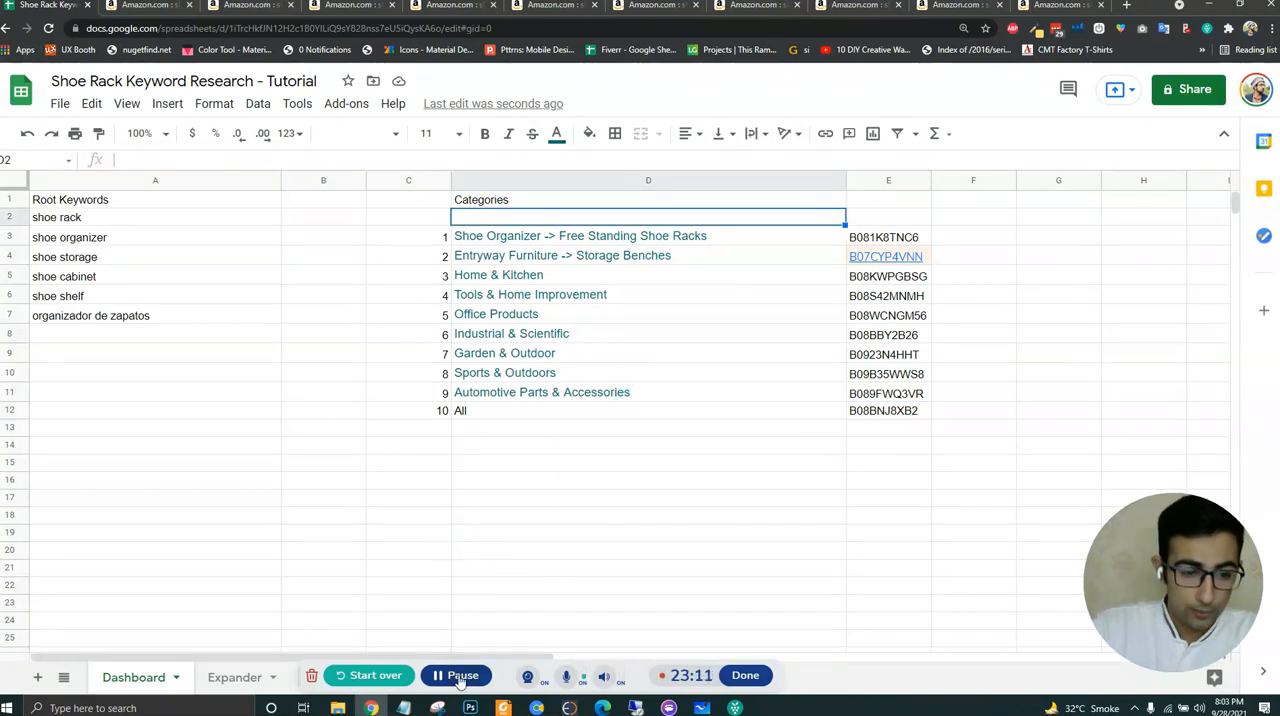
{"action": "key", "text": "Up"}
{"action": "left_click_drag", "start_coordinate": [425, 240], "coordinate": [890, 430]}
{"action": "key", "text": "ctrl+c"}
{"action": "left_click", "coordinate": [418, 222]}
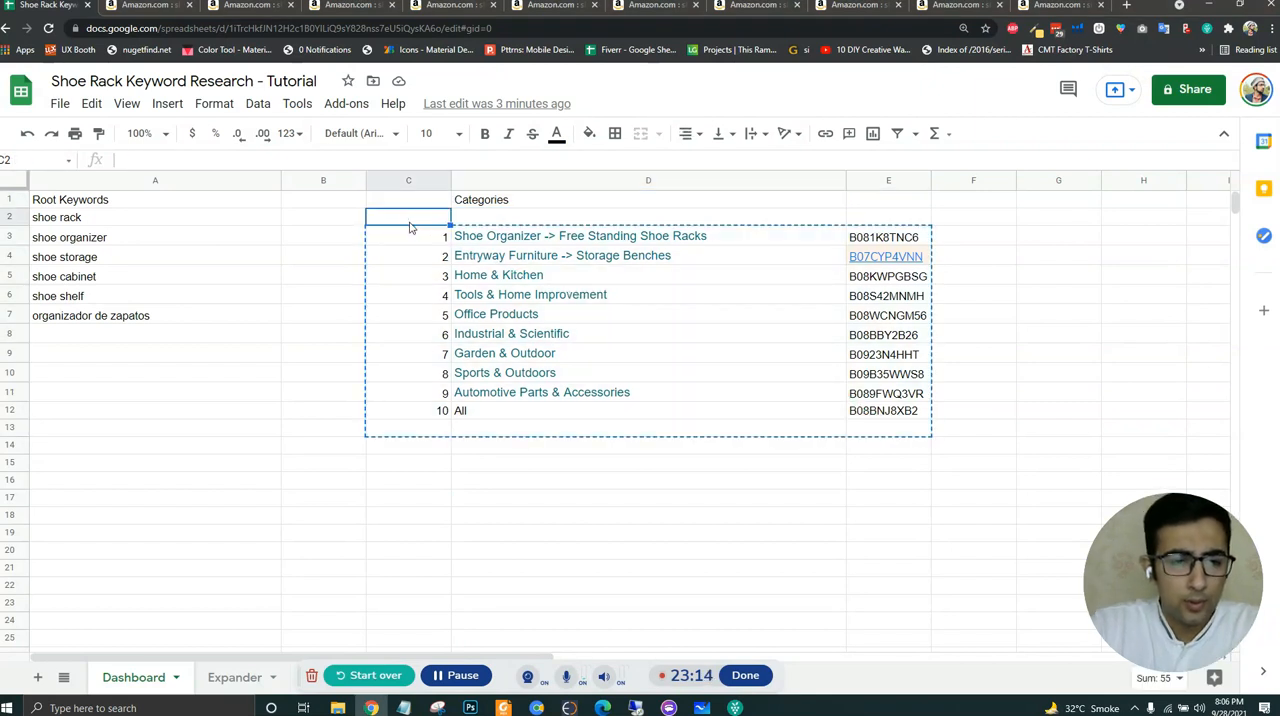
{"action": "key", "text": "ctrl+v"}
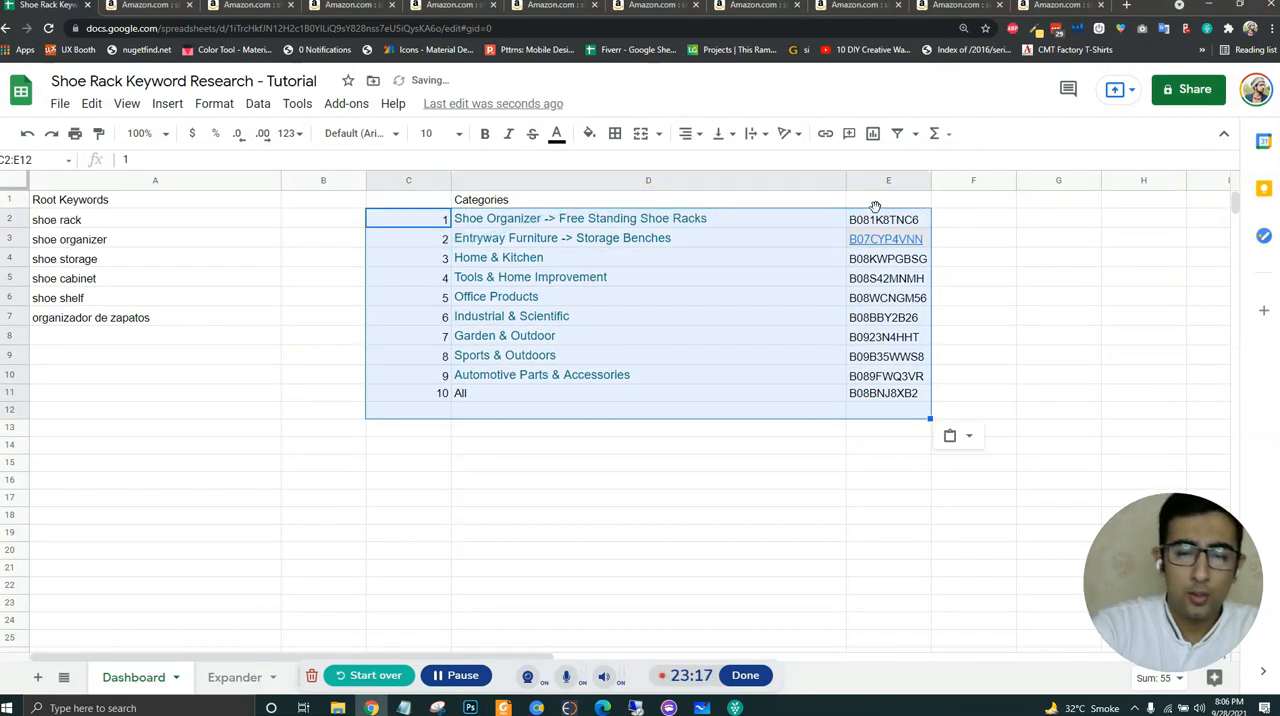
- Add the header ASIN in E1 and narrow column D to fit the category names
{"action": "left_click", "coordinate": [879, 204]}
{"action": "type", "text": "ASIN"}
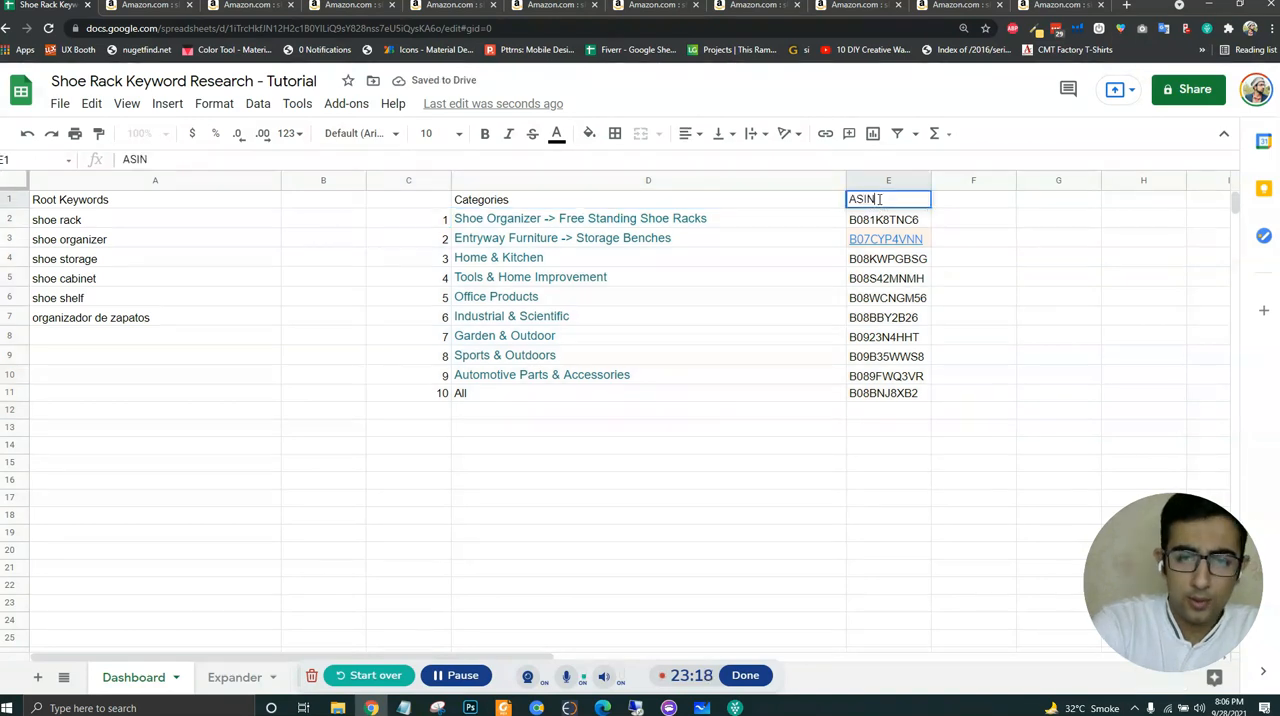
{"action": "key", "text": "Return"}
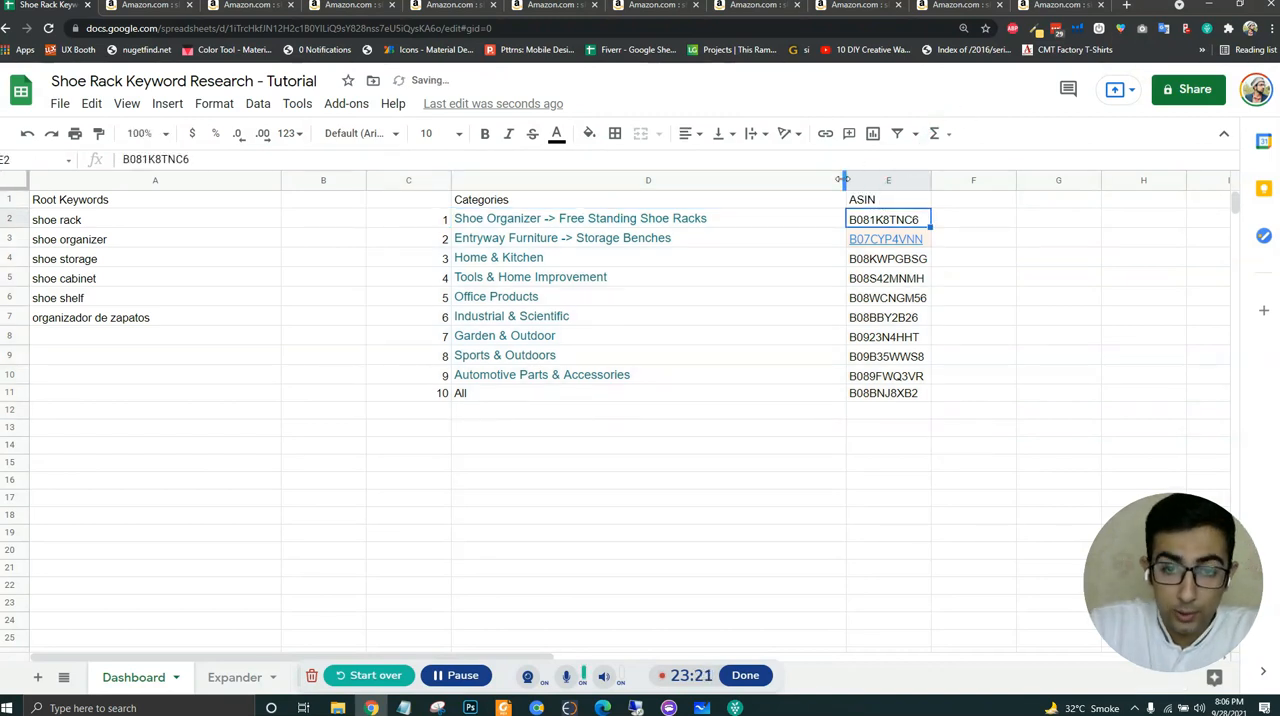
{"action": "left_click_drag", "start_coordinate": [750, 179], "coordinate": [736, 179]}
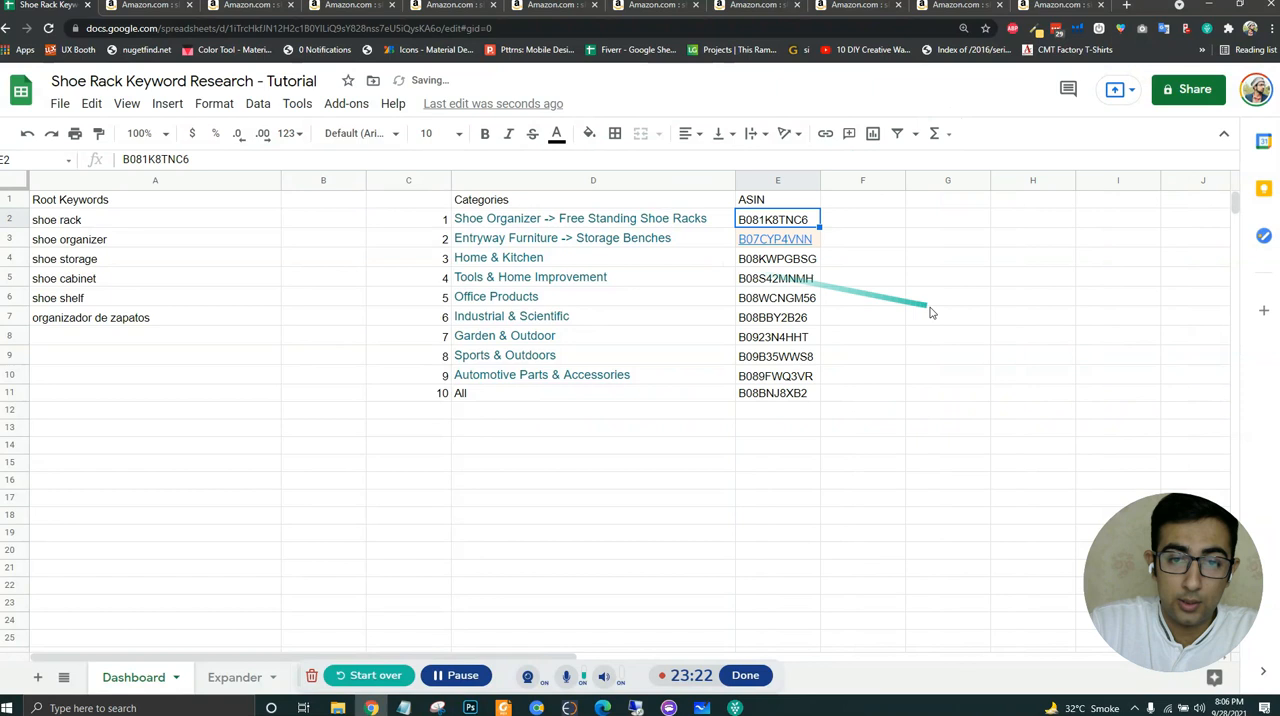
- Add the header Last Node in F1 and insert a new column before it headed Link
{"action": "left_click", "coordinate": [880, 201]}
{"action": "type", "text": "C"}
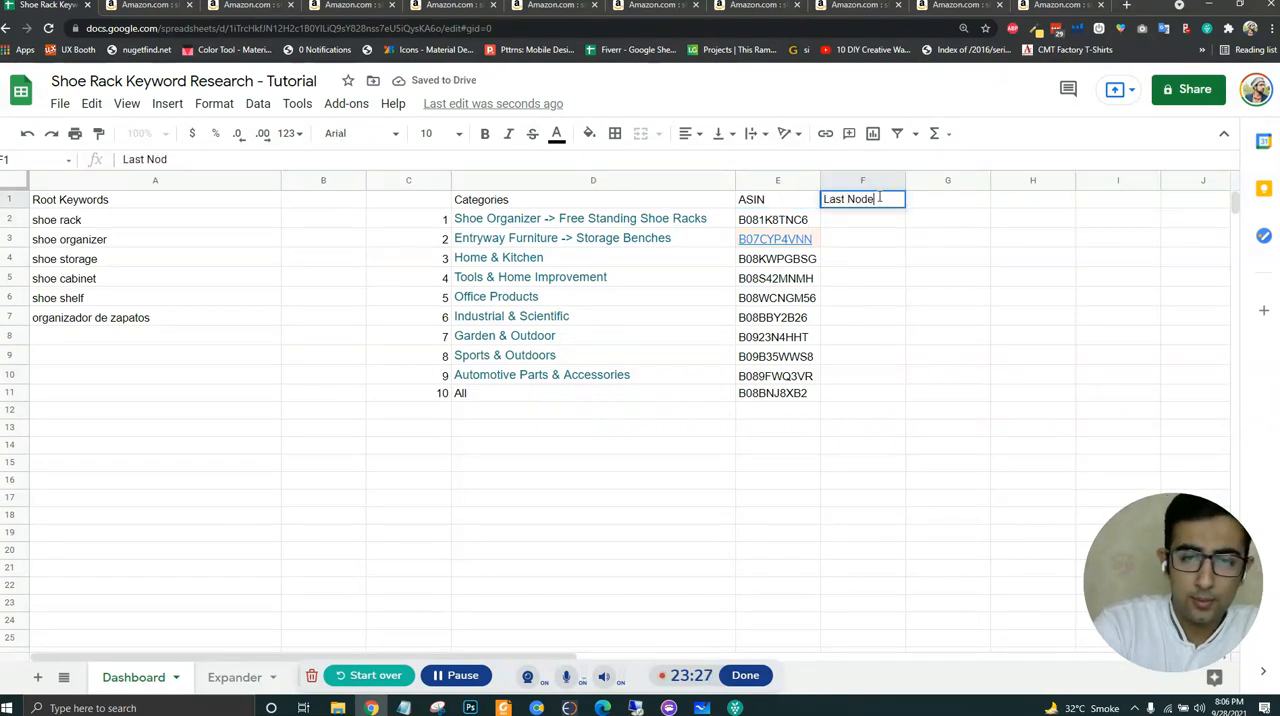
{"action": "type", "text": "ast Node"}
{"action": "key", "text": "Return"}
{"action": "right_click", "coordinate": [839, 183]}
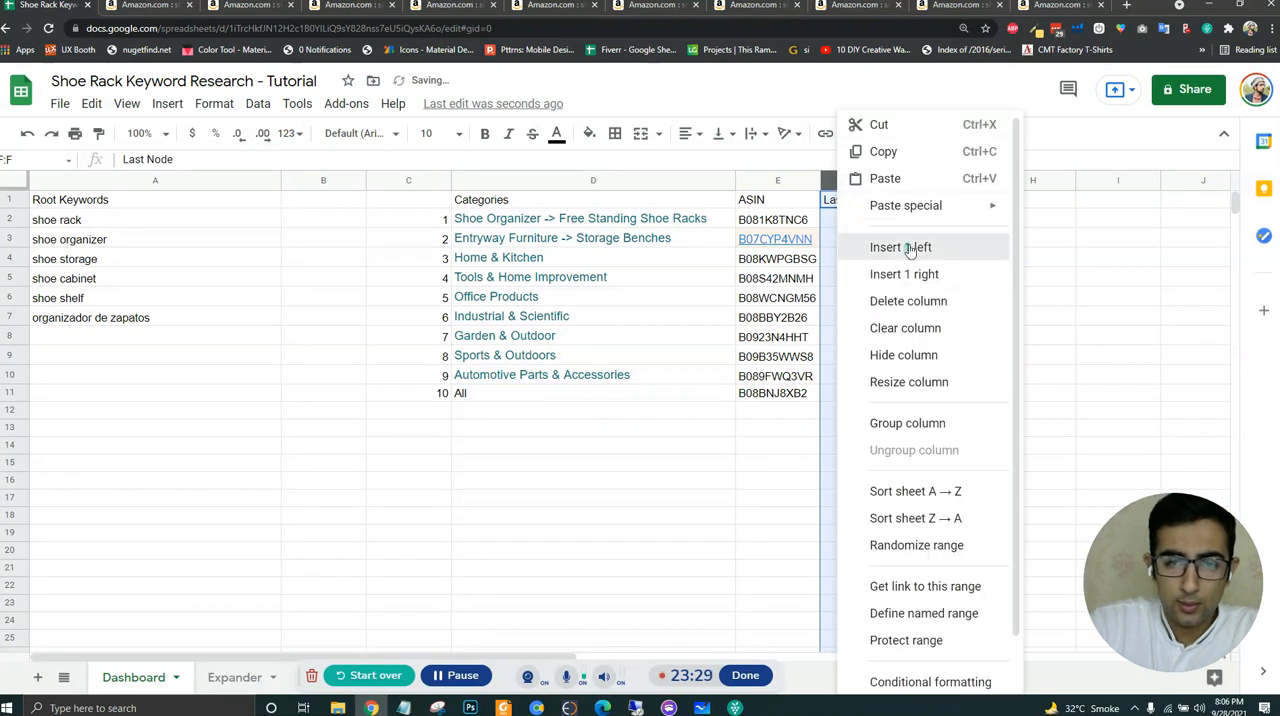
{"action": "left_click", "coordinate": [878, 246]}
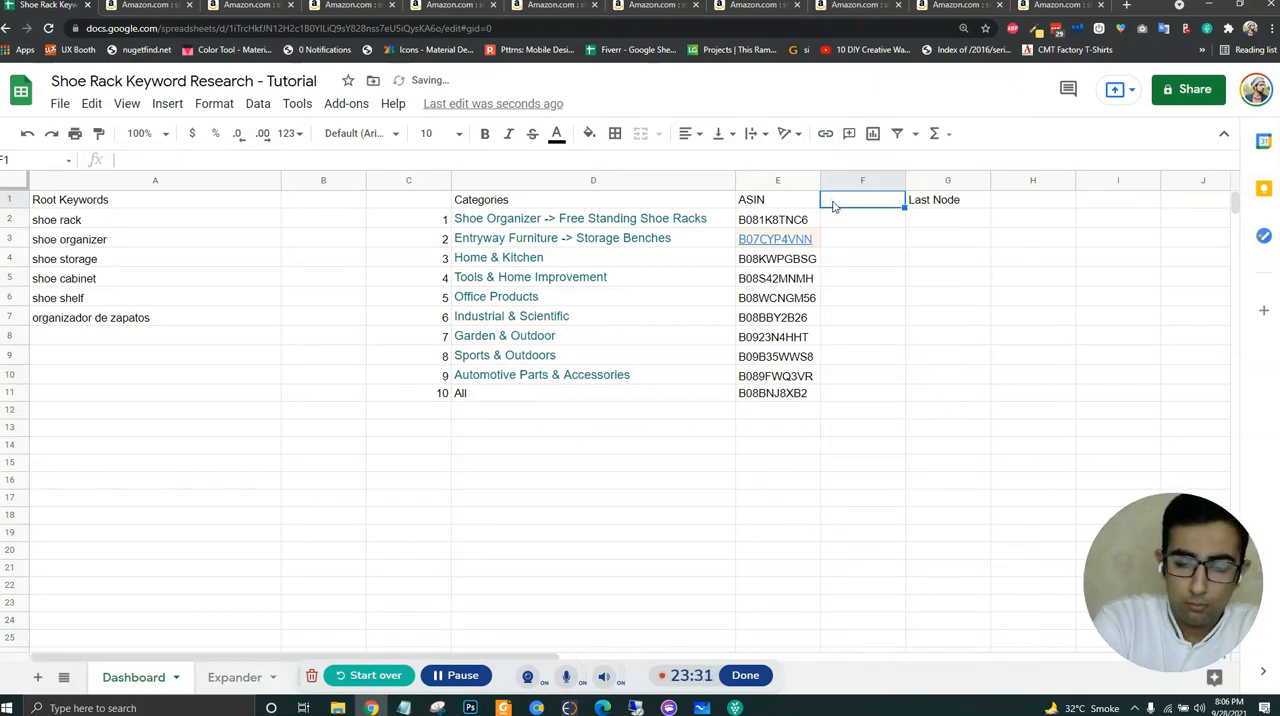
{"action": "type", "text": "Link"}
{"action": "key", "text": "Return"}
{"action": "type", "text": "="}
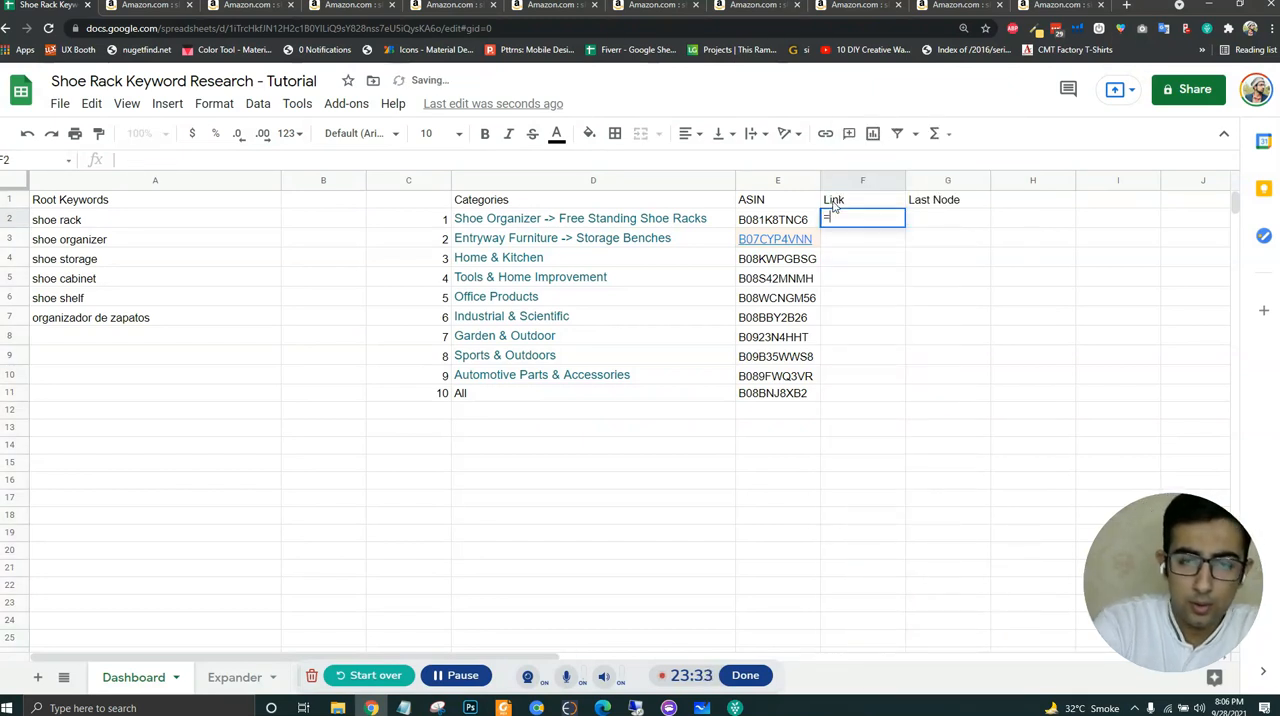
{"action": "type", "text": "\"www.ama"}
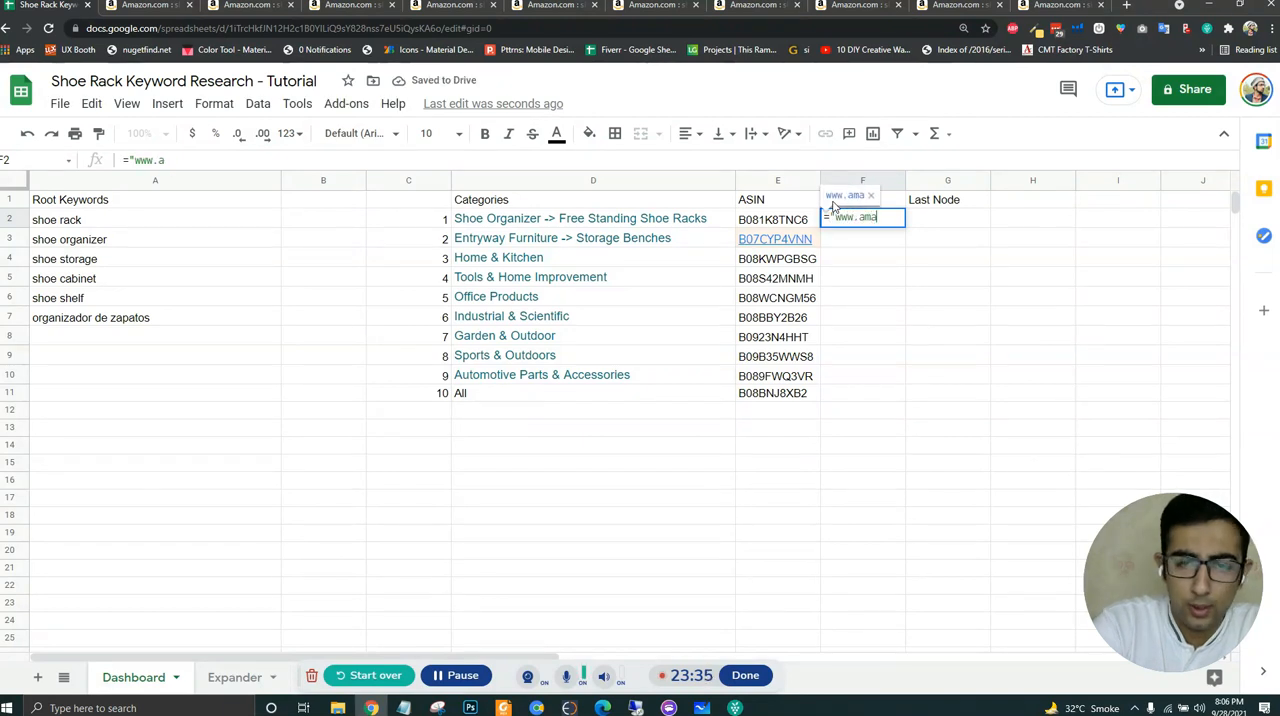
{"action": "type", "text": "zon.com"}
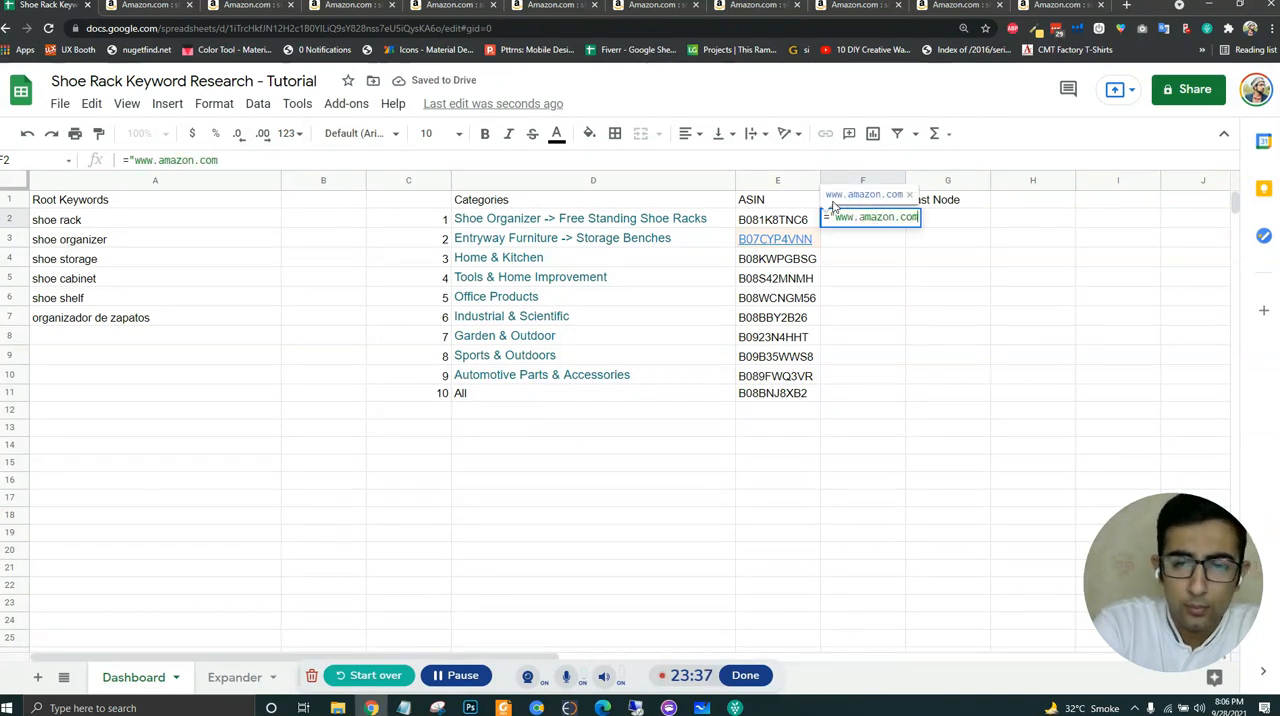
{"action": "type", "text": "/dp/\"&"}
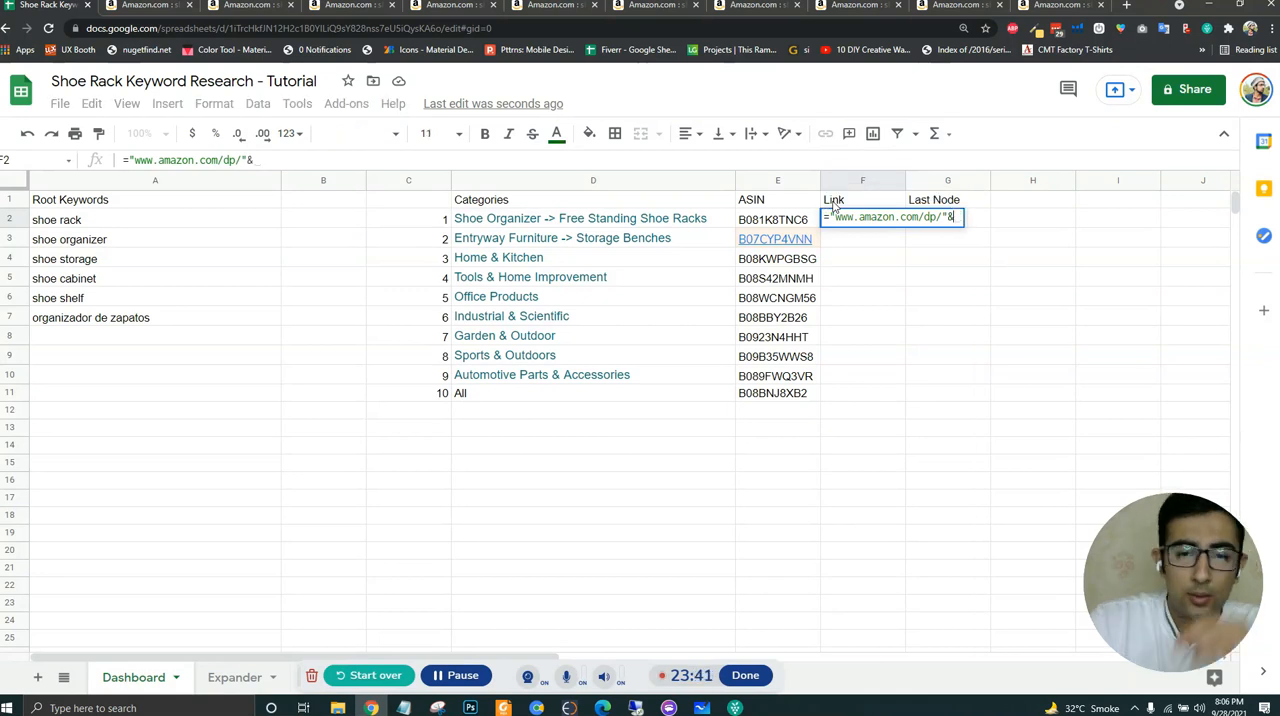
{"action": "left_click", "coordinate": [787, 218]}
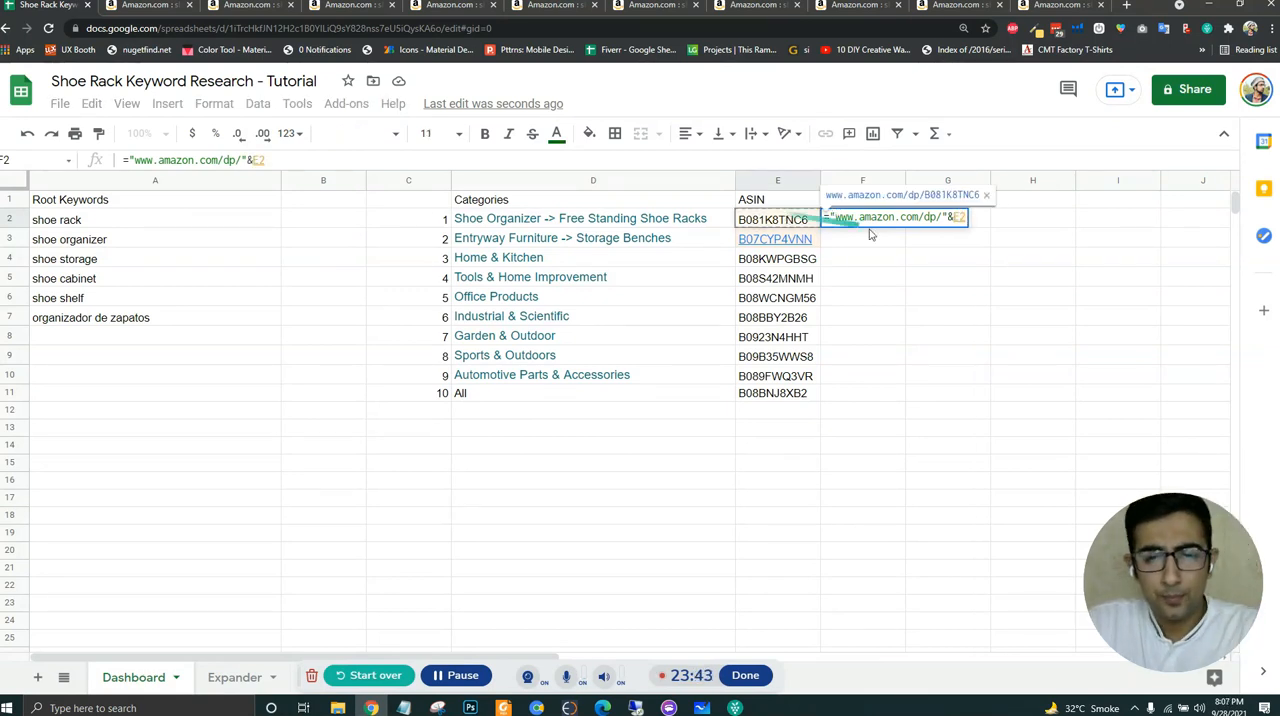
{"action": "key", "text": "Return"}
{"action": "key", "text": "ctrl+Return"}
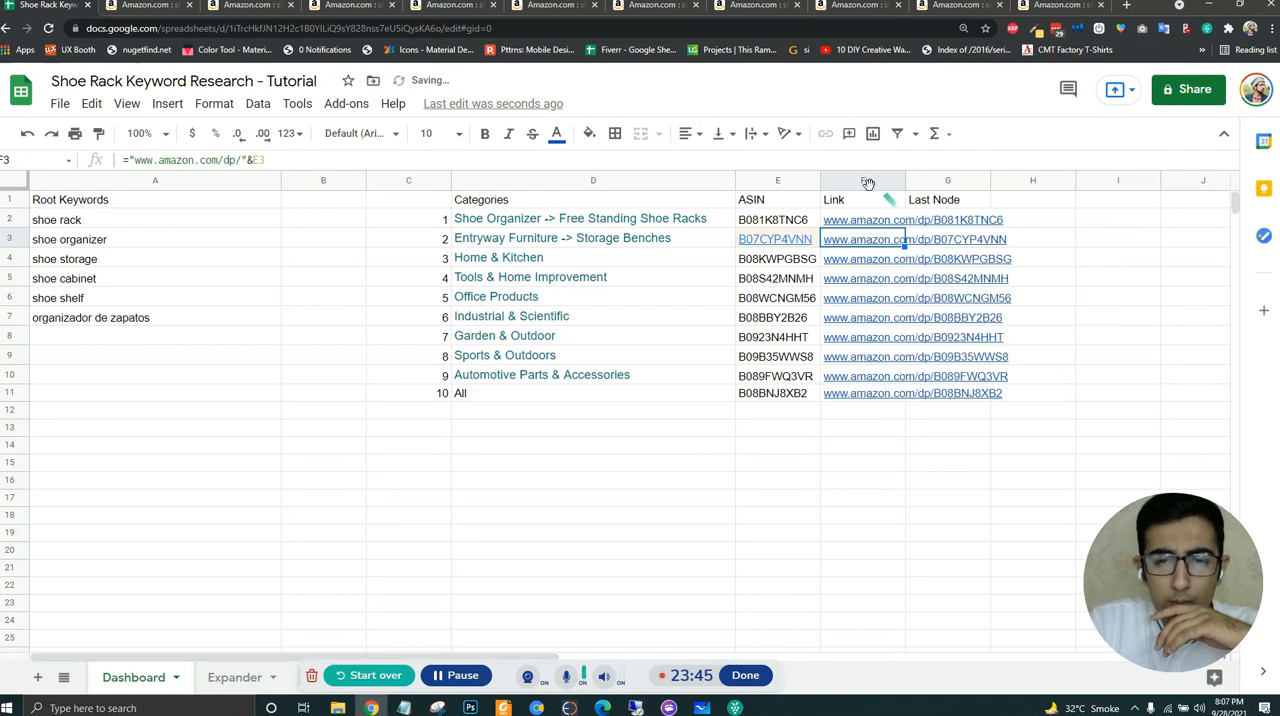
- Close all the Amazon search result pages, leaving only the keyword spreadsheet open
{"action": "left_click", "coordinate": [870, 222]}
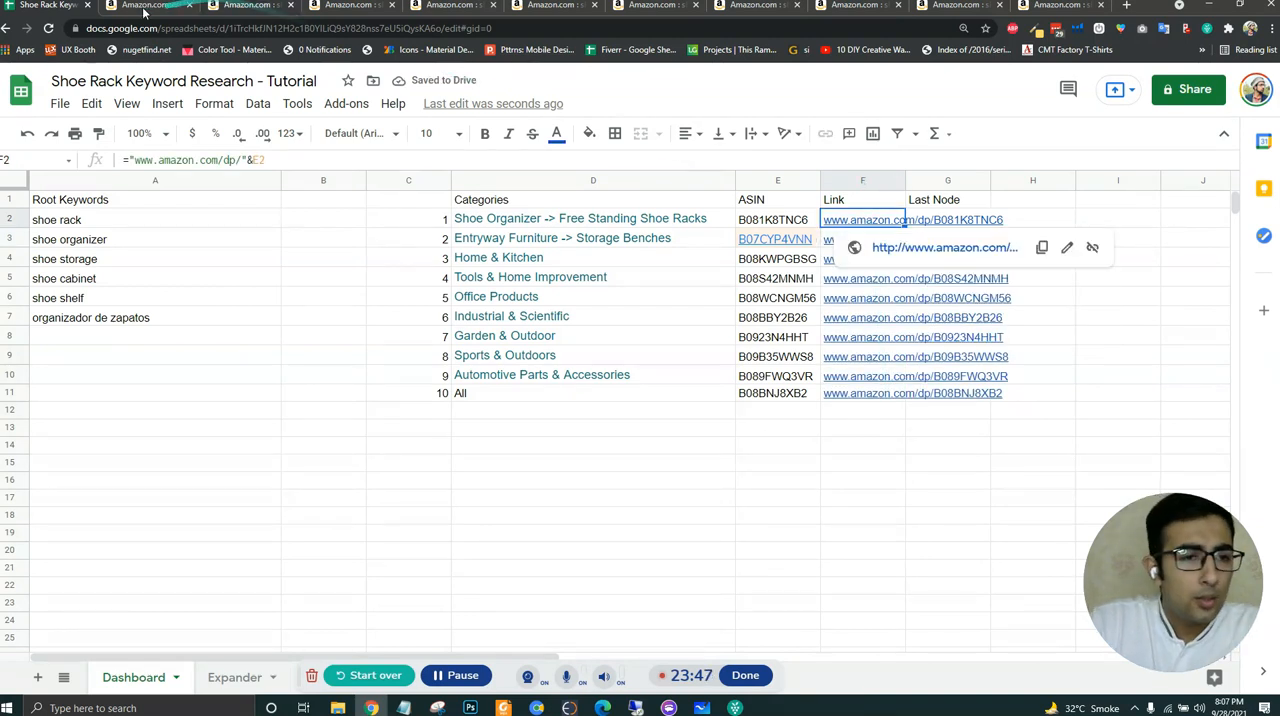
{"action": "left_click", "coordinate": [291, 7]}
{"action": "left_click", "coordinate": [291, 7]}
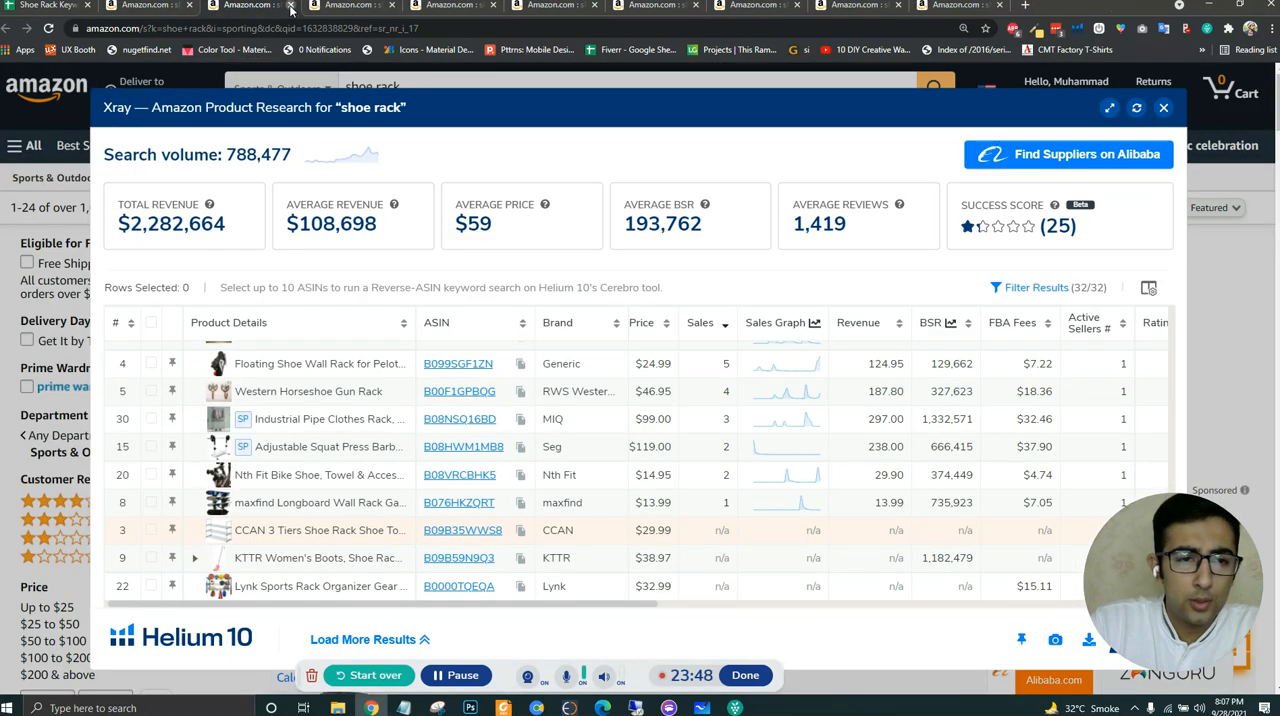
{"action": "left_click", "coordinate": [291, 7]}
{"action": "left_click", "coordinate": [291, 7]}
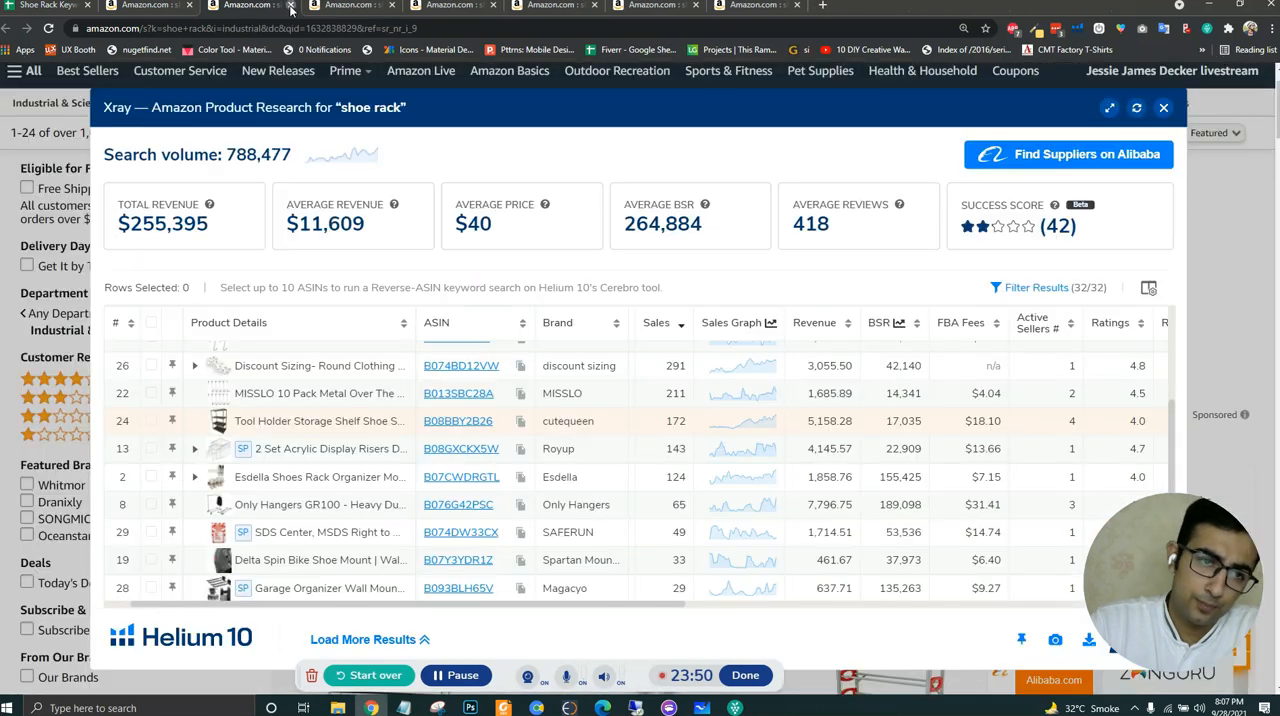
{"action": "left_click", "coordinate": [291, 7]}
{"action": "left_click", "coordinate": [291, 7]}
{"action": "left_click", "coordinate": [291, 7]}
{"action": "left_click", "coordinate": [291, 7]}
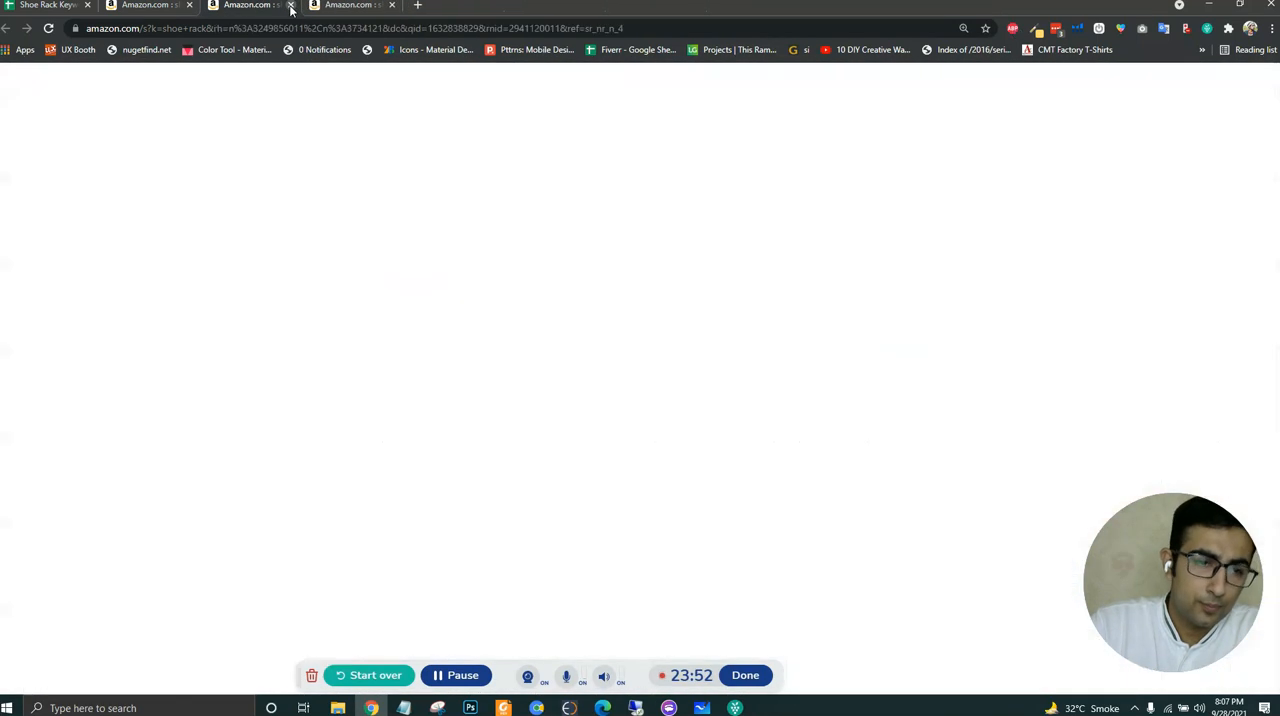
{"action": "left_click", "coordinate": [291, 7]}
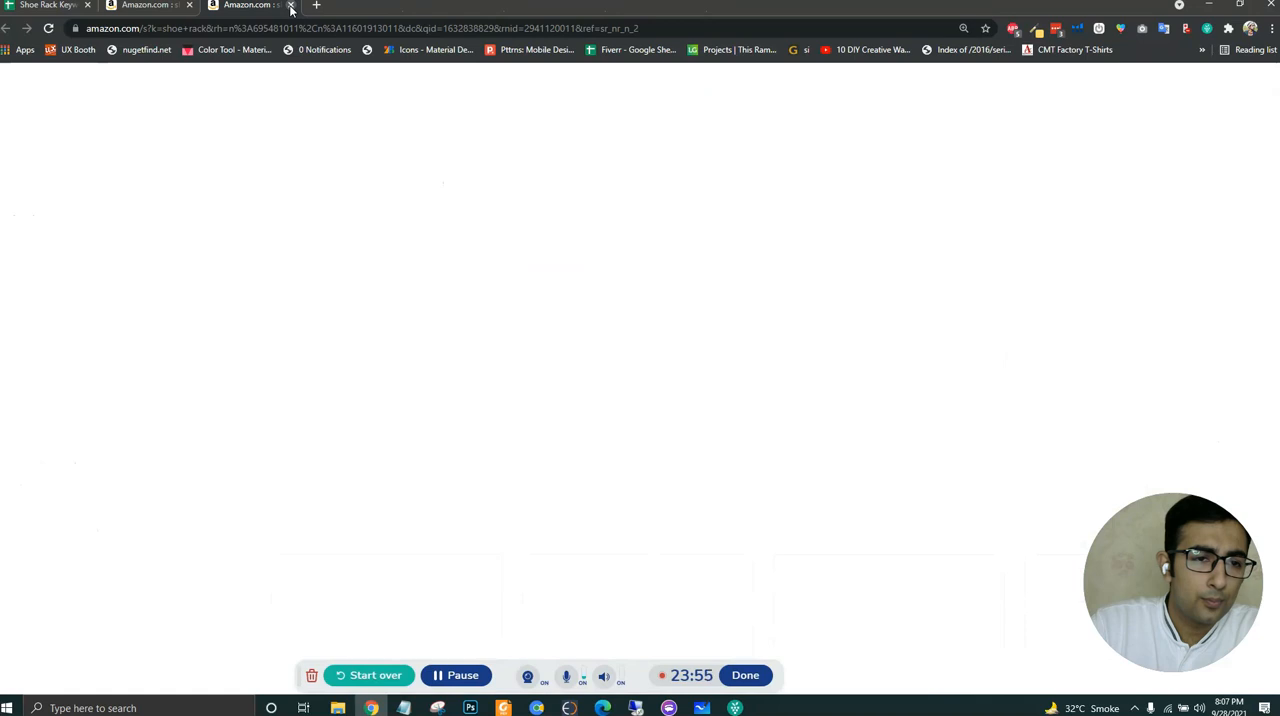
{"action": "left_click", "coordinate": [291, 7]}
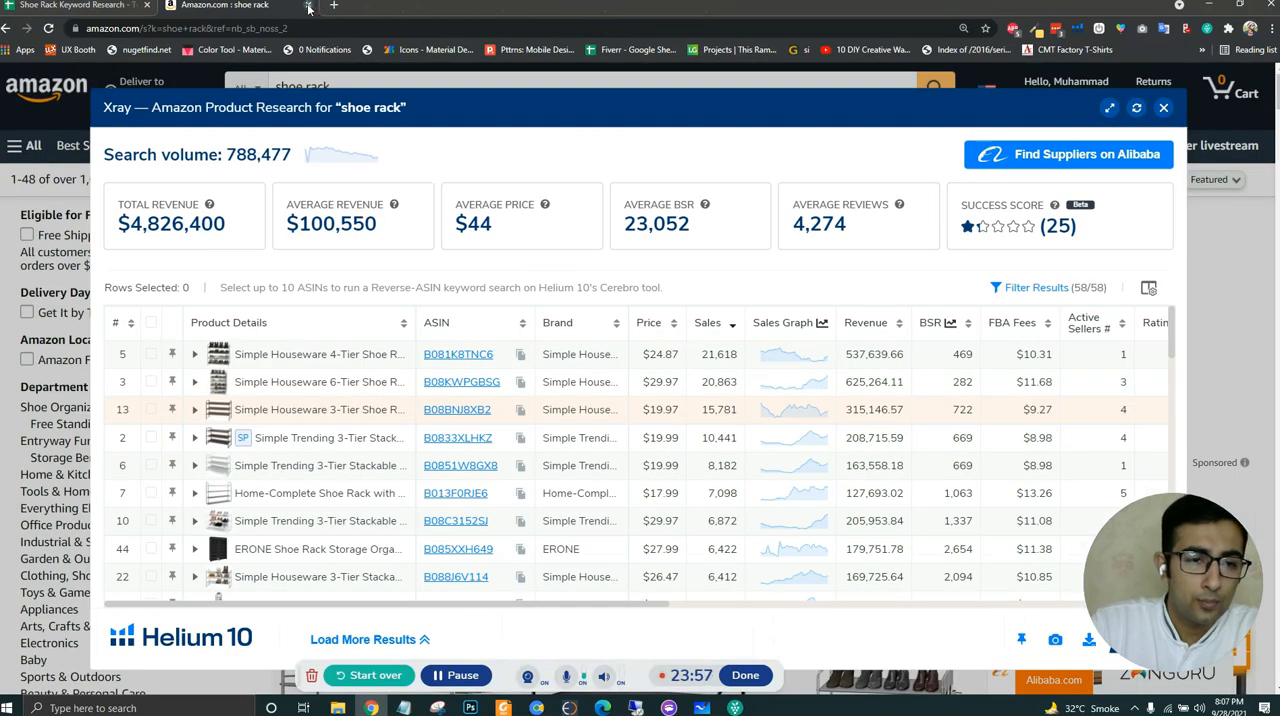
{"action": "left_click", "coordinate": [309, 7]}
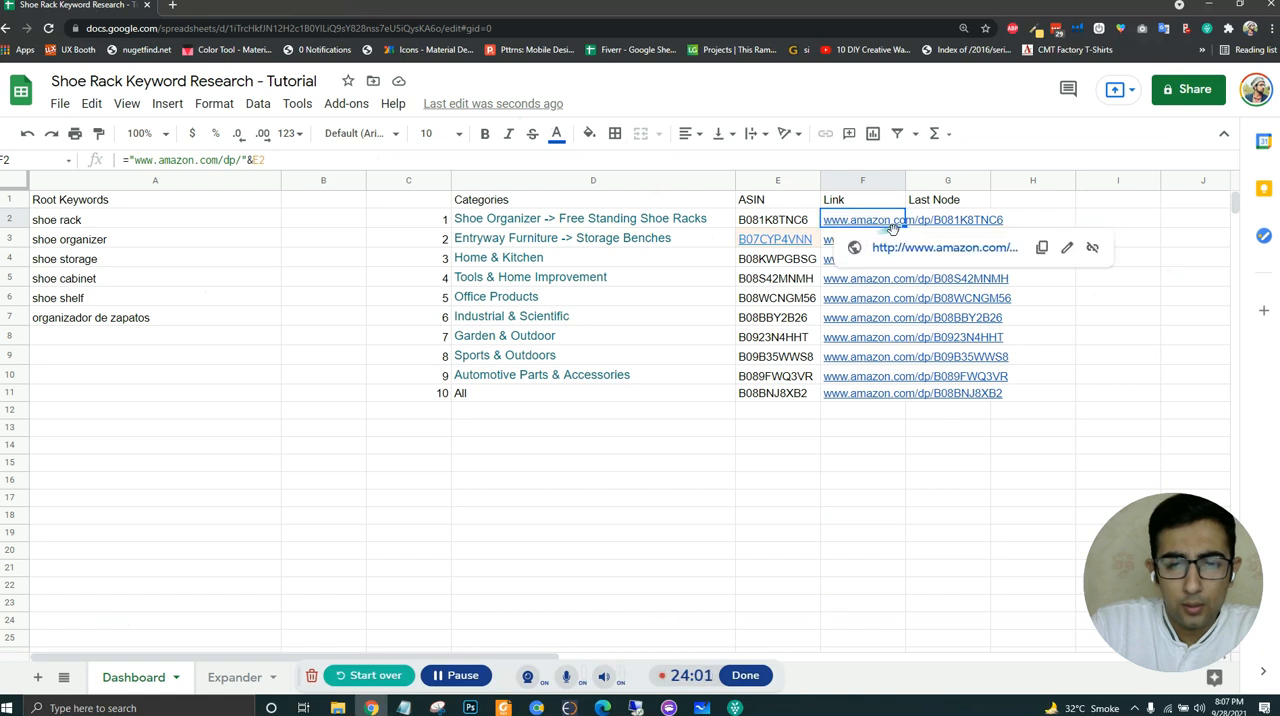
- Open the product links in F2, F3 and F4 in separate browser tabs
{"action": "left_click", "coordinate": [861, 248]}
{"action": "left_click", "coordinate": [838, 244]}
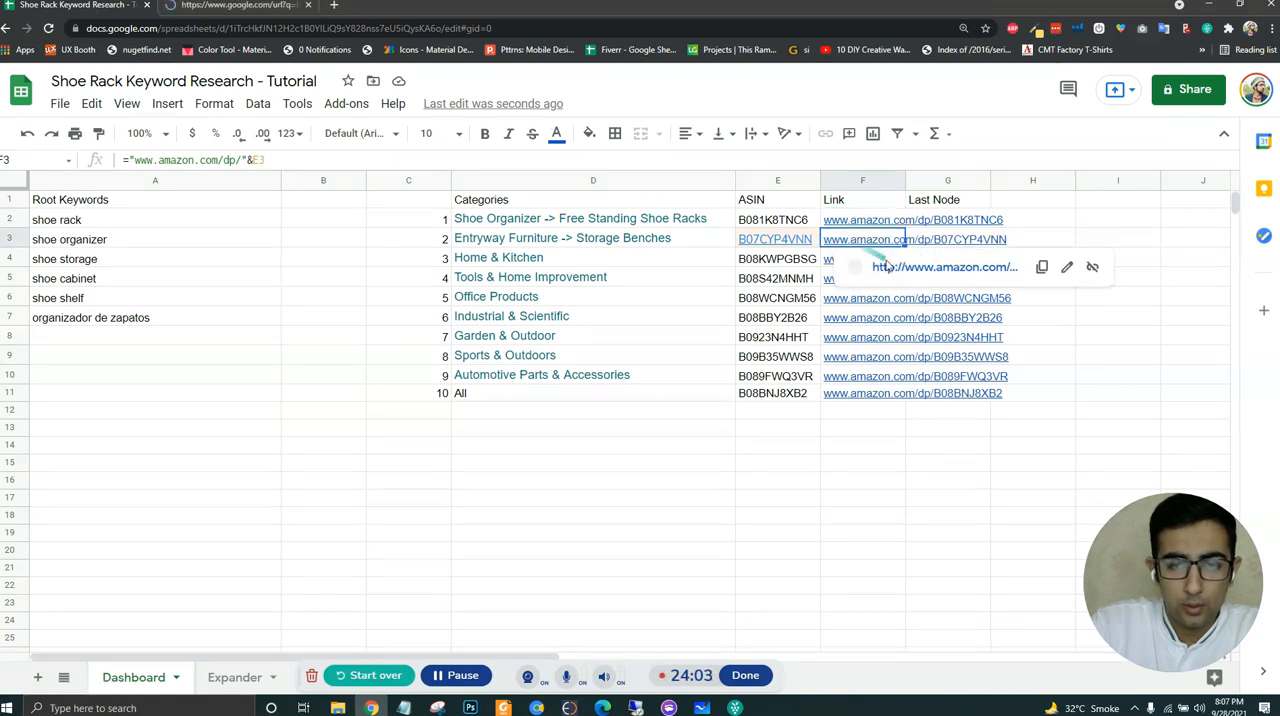
{"action": "left_click", "coordinate": [912, 268]}
{"action": "left_click", "coordinate": [875, 262]}
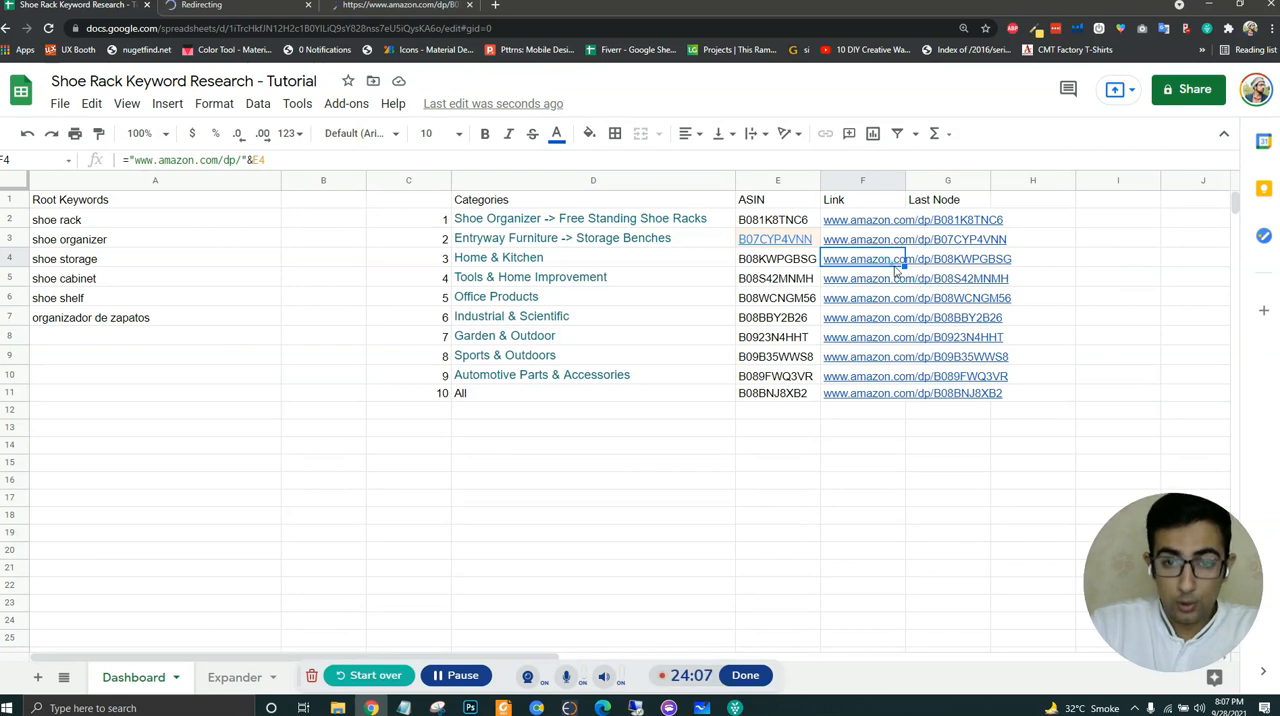
{"action": "mouse_move", "coordinate": [877, 266]}
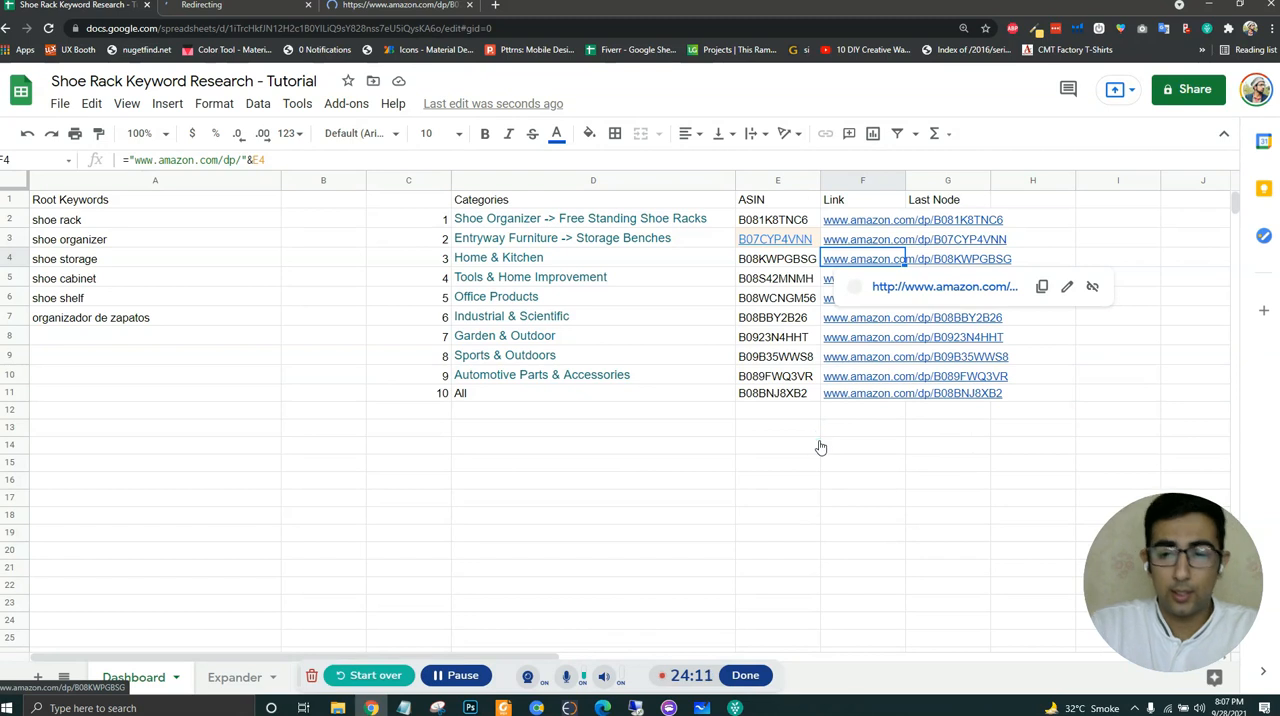
{"action": "left_click", "coordinate": [457, 675]}
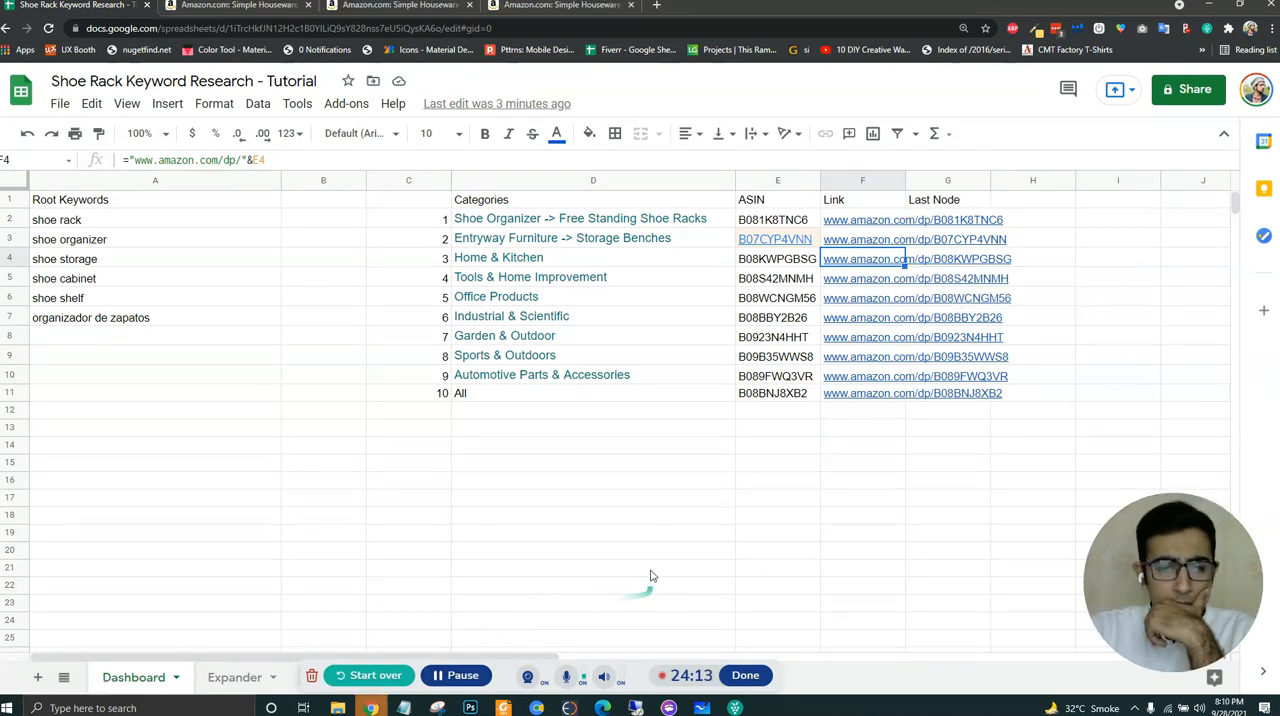
- Copy the category breadcrumb from the B081K8TNC6 product page and paste it as one text entry into G2 of the spreadsheet
{"action": "left_click", "coordinate": [198, 11]}
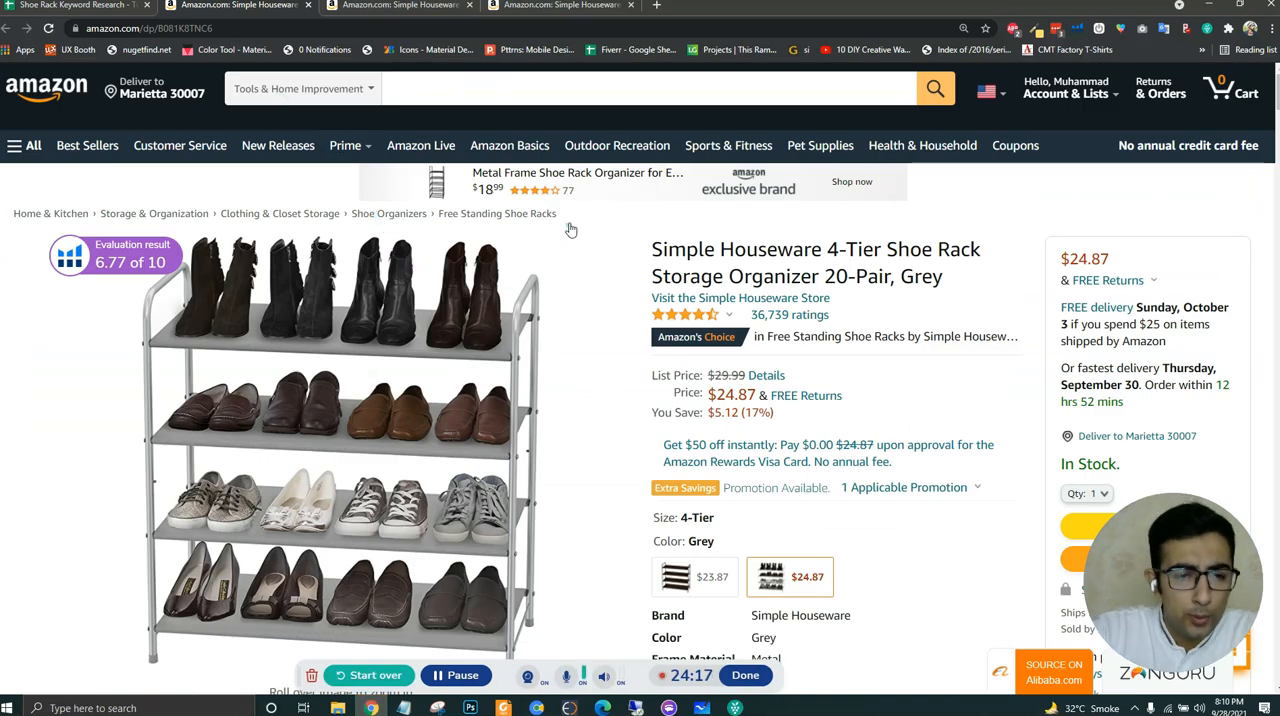
{"action": "left_click_drag", "start_coordinate": [546, 218], "coordinate": [16, 214]}
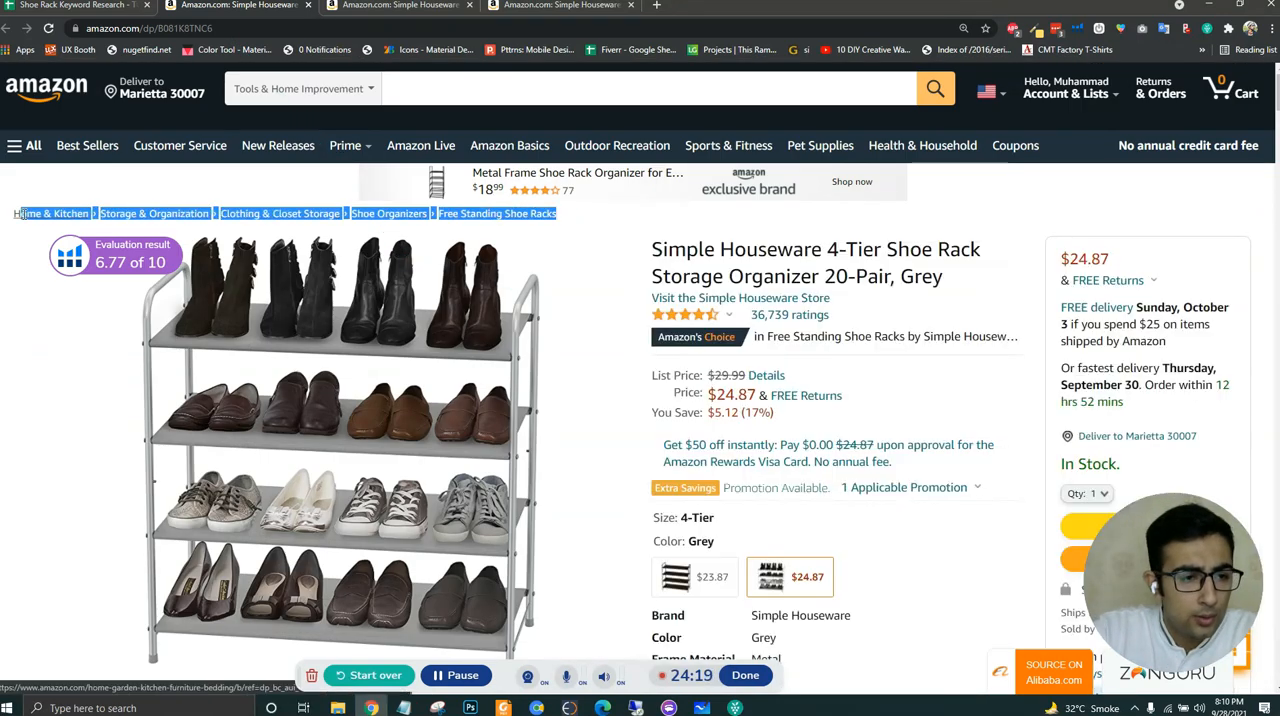
{"action": "left_click", "coordinate": [80, 6]}
{"action": "left_click", "coordinate": [1014, 223]}
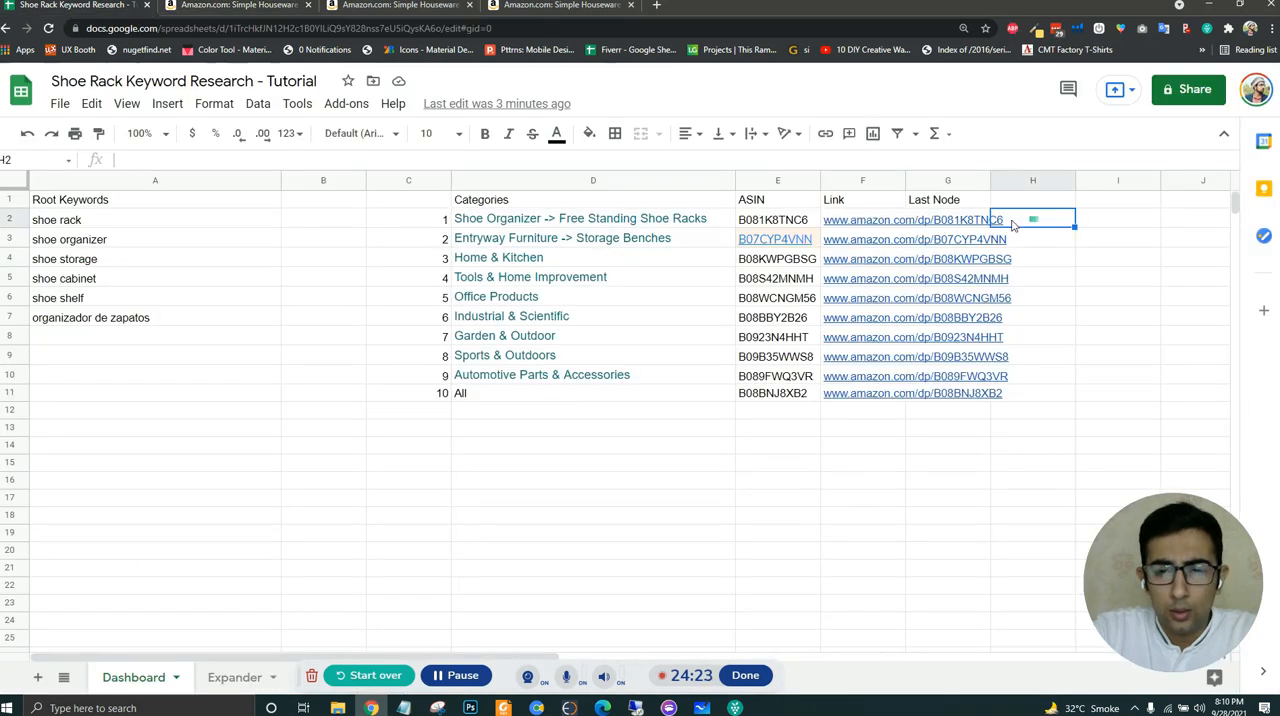
{"action": "left_click", "coordinate": [952, 222]}
{"action": "left_click", "coordinate": [168, 159]}
{"action": "type", "text": "Home & Kitchen›Storage & Organization›Clothing & Closet Storage›Shoe Organizers›Free Standing Shoe Racks"}
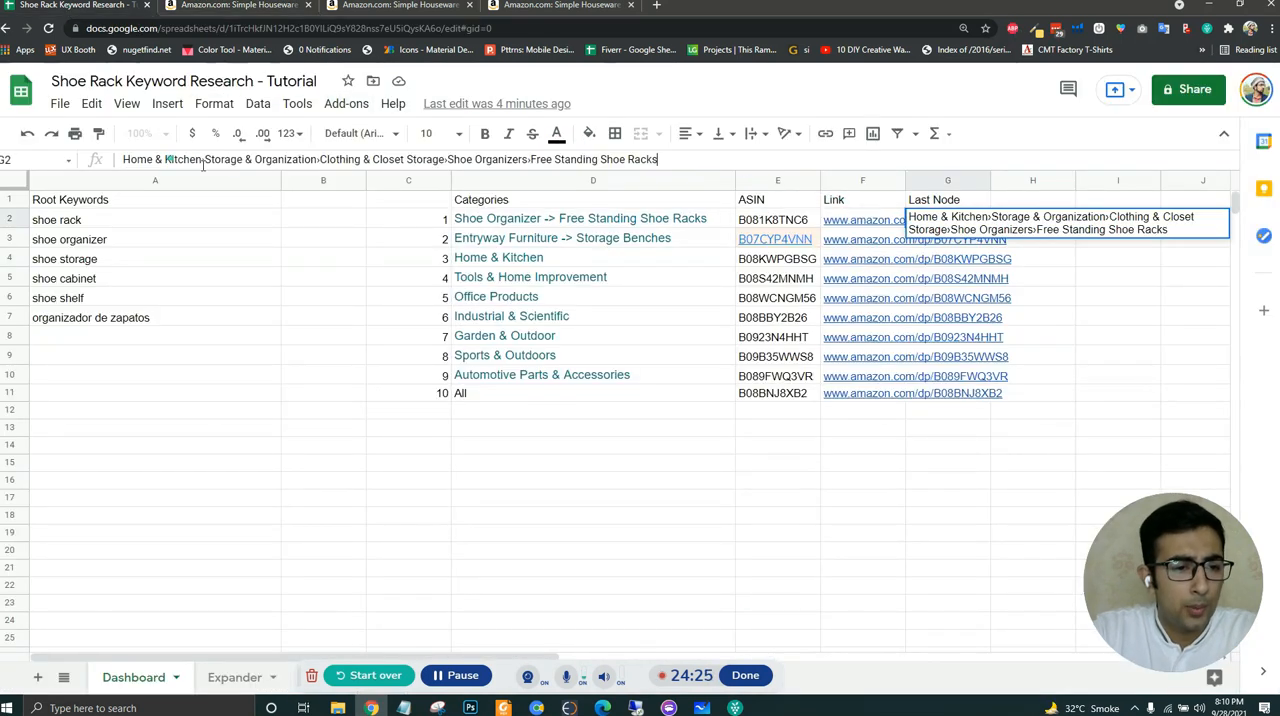
{"action": "left_click", "coordinate": [975, 569]}
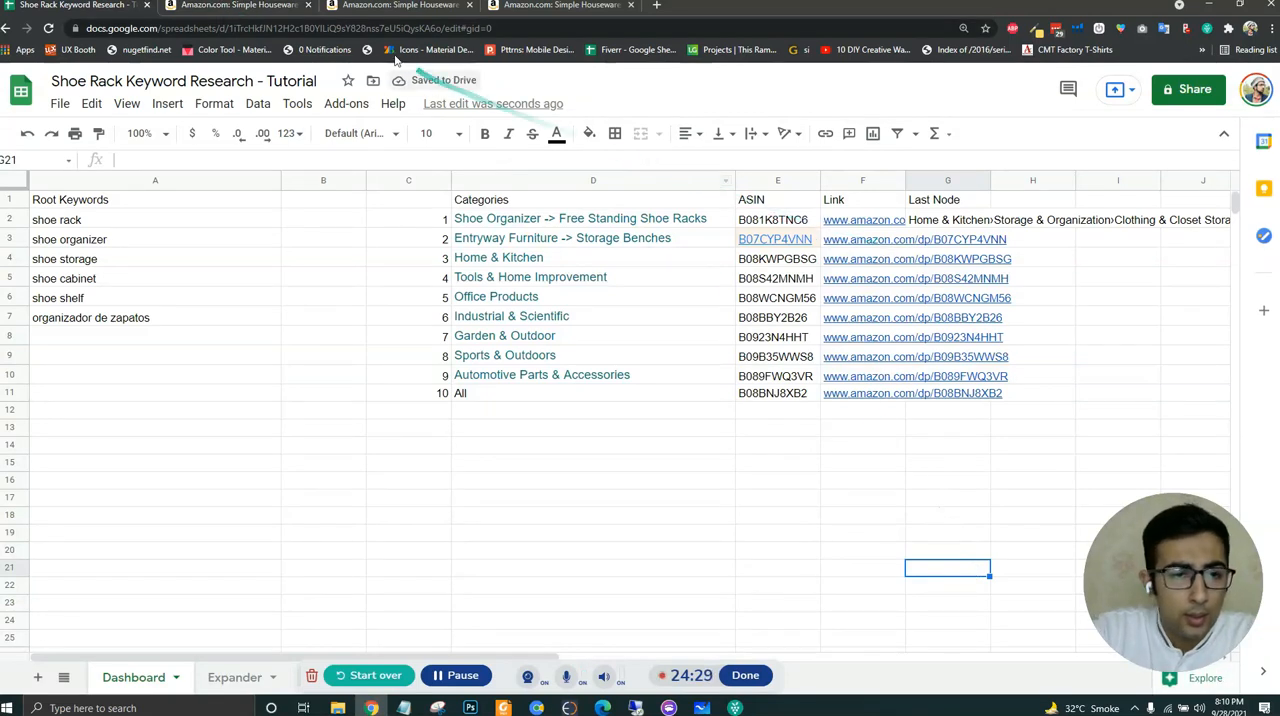
- Copy the category breadcrumb from the B07CYP4VNN product page and paste it as one text entry into G3 of the spreadsheet
{"action": "left_click", "coordinate": [376, 6]}
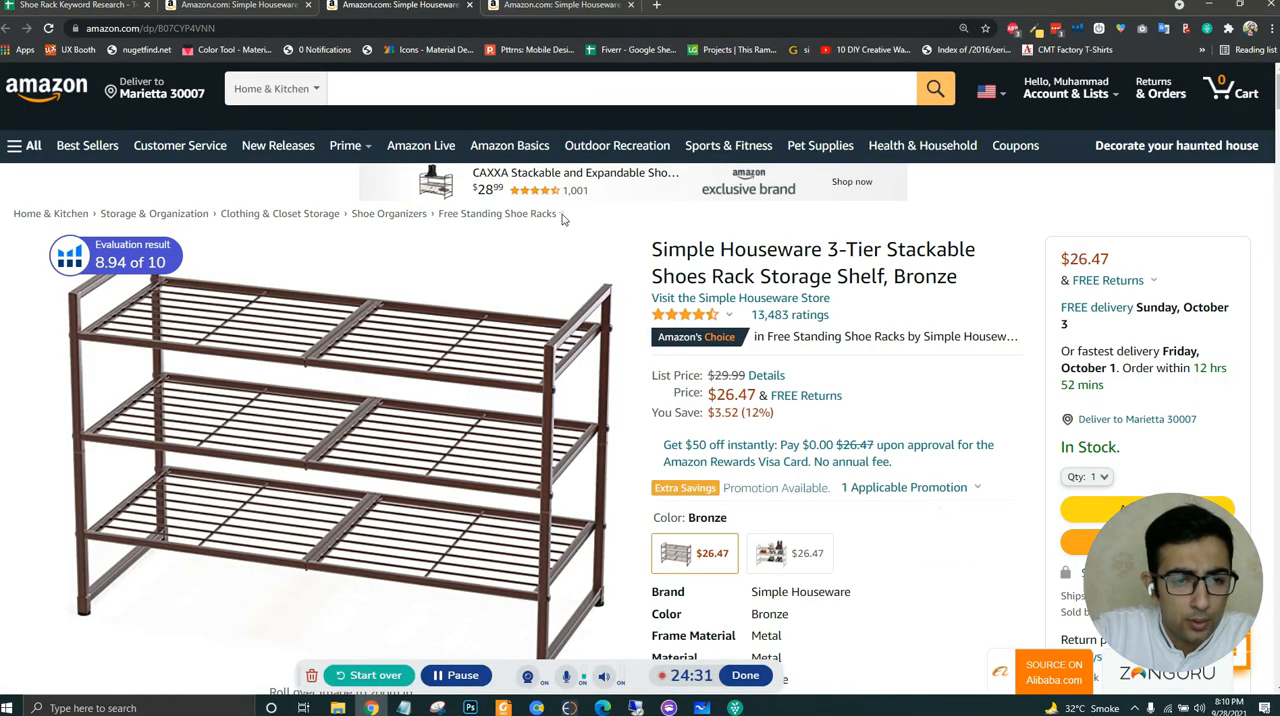
{"action": "left_click_drag", "start_coordinate": [557, 214], "coordinate": [16, 207]}
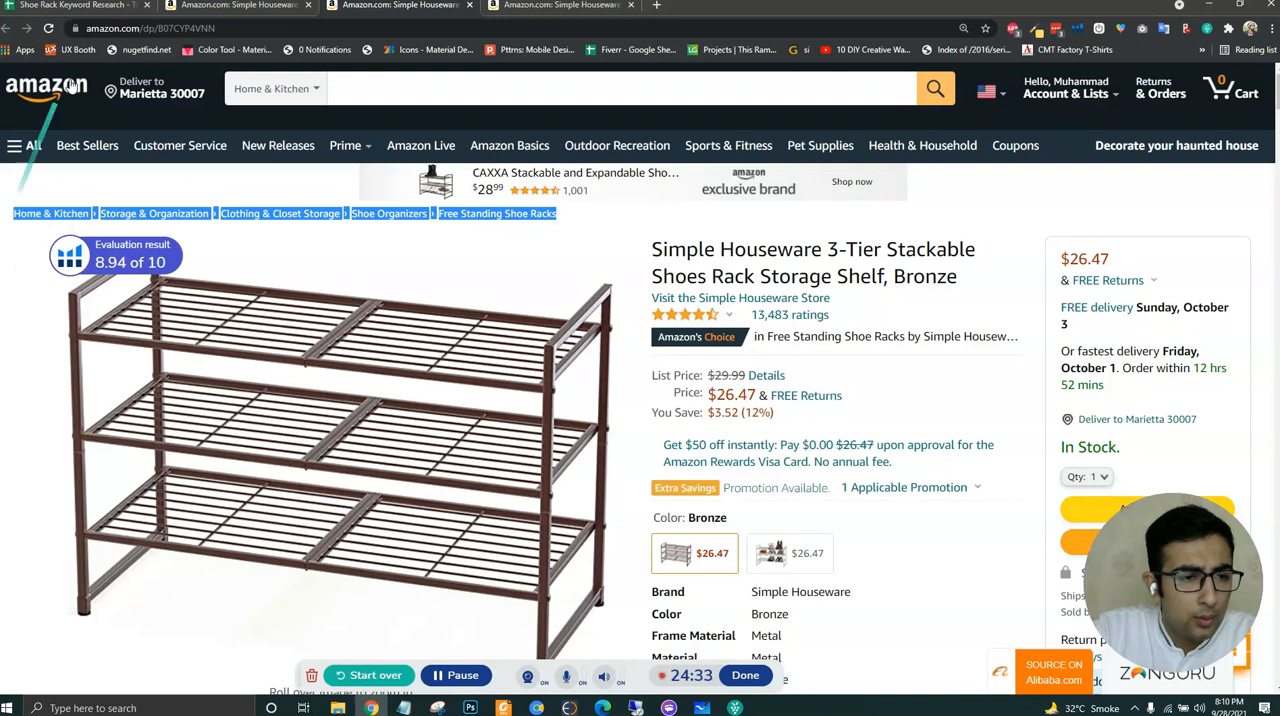
{"action": "left_click", "coordinate": [74, 6]}
{"action": "left_click", "coordinate": [969, 242]}
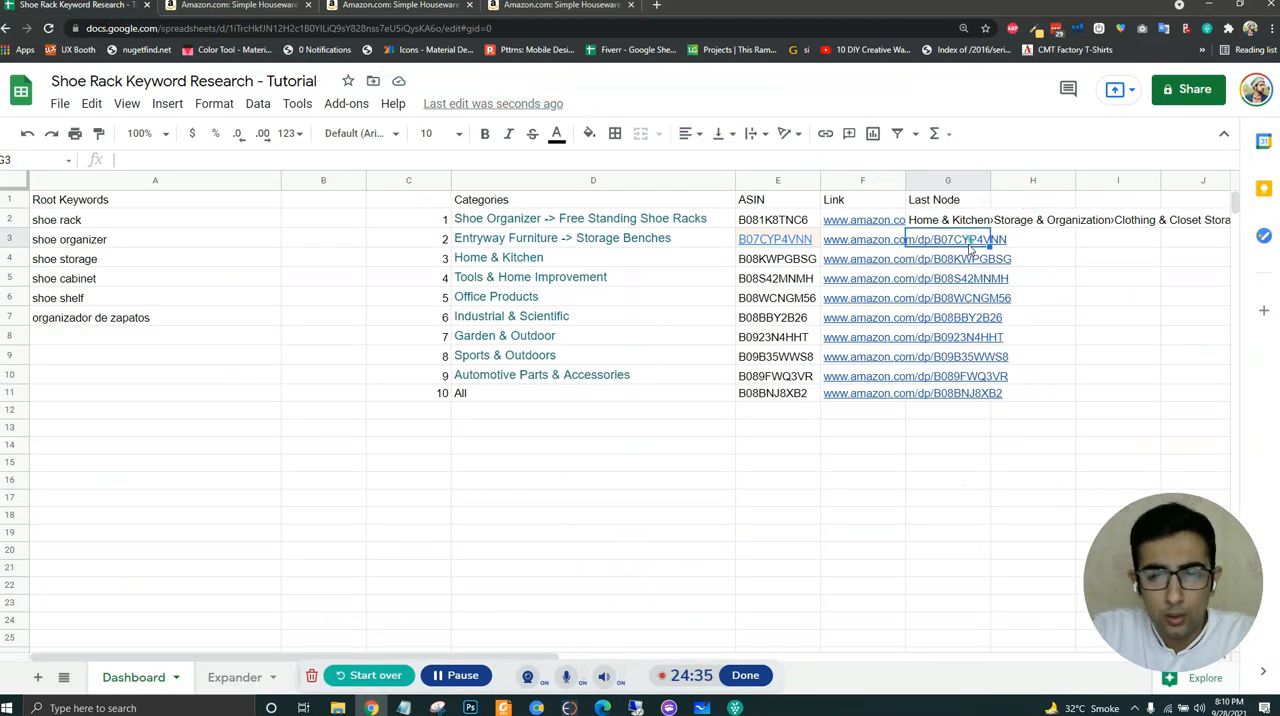
{"action": "left_click", "coordinate": [436, 158]}
{"action": "type", "text": "Home & Kitchen›Storage & Organization›Clothing & Closet Storage›Shoe Organizers›Free Standing Shoe Racks"}
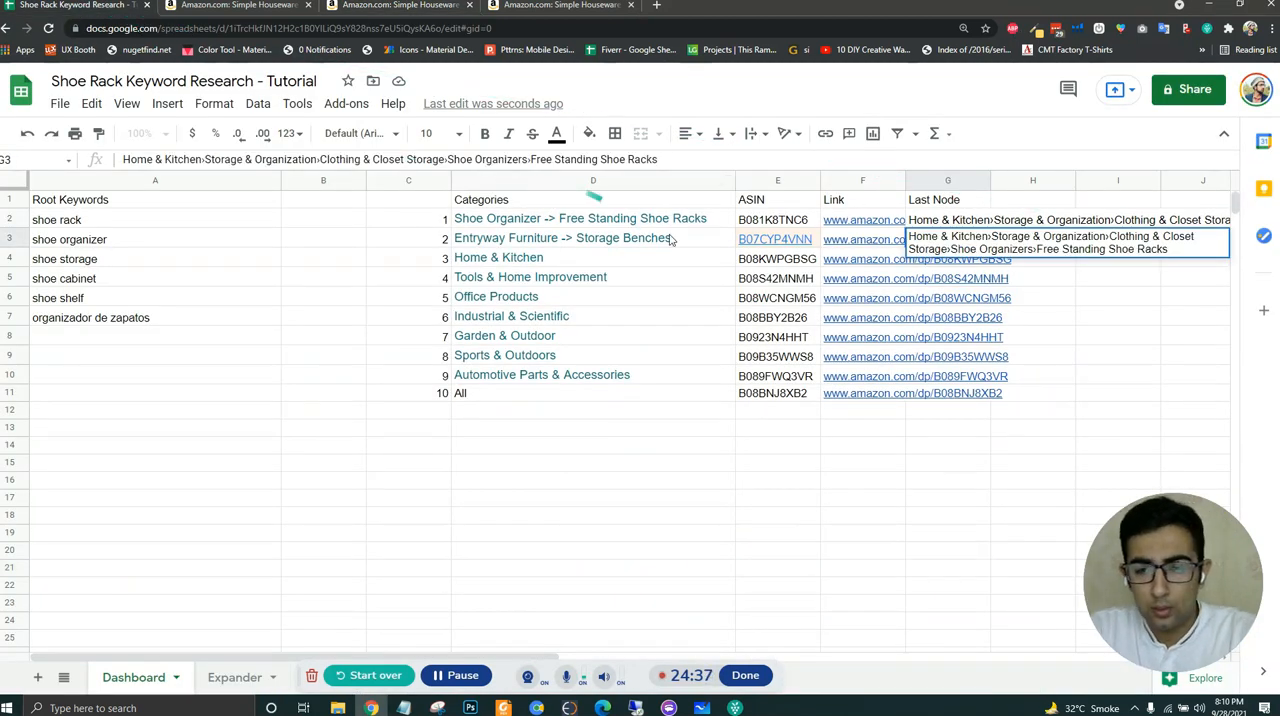
{"action": "key", "text": "Return"}
- Copy the category breadcrumb from the B08KWPGBSG product page and paste it as one text entry into G4 of the spreadsheet
{"action": "left_click", "coordinate": [245, 6]}
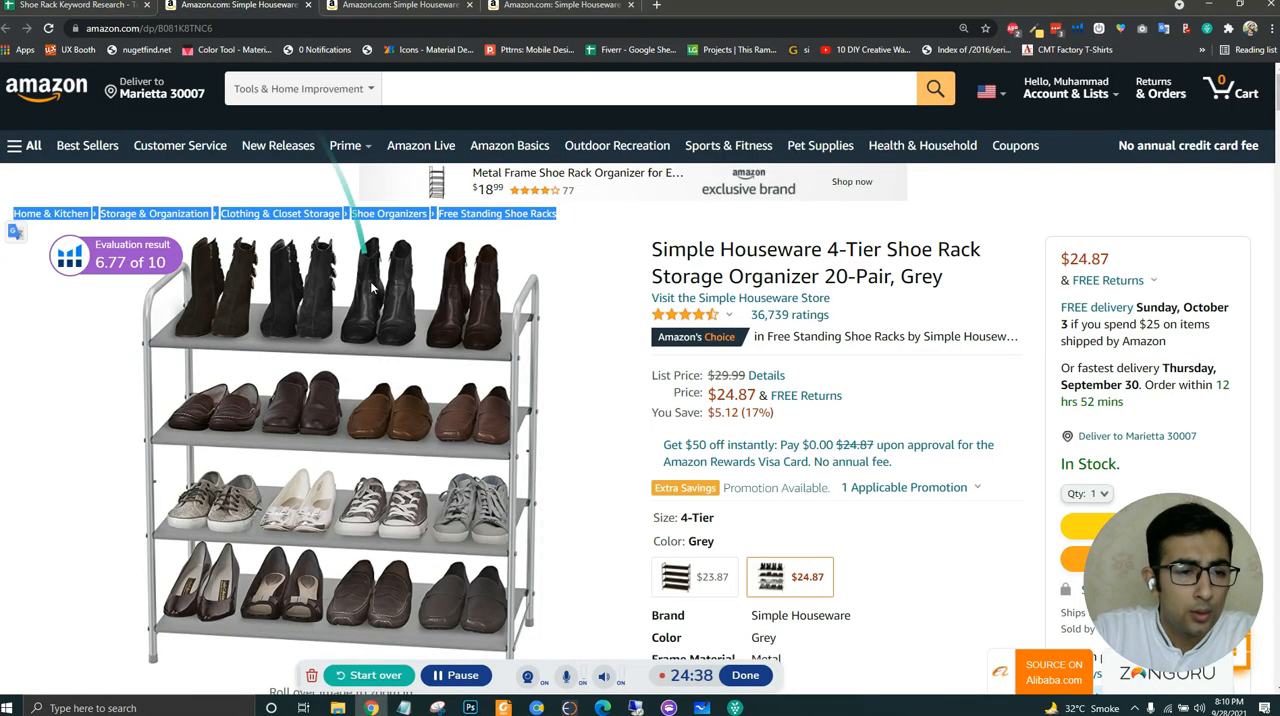
{"action": "left_click", "coordinate": [74, 6]}
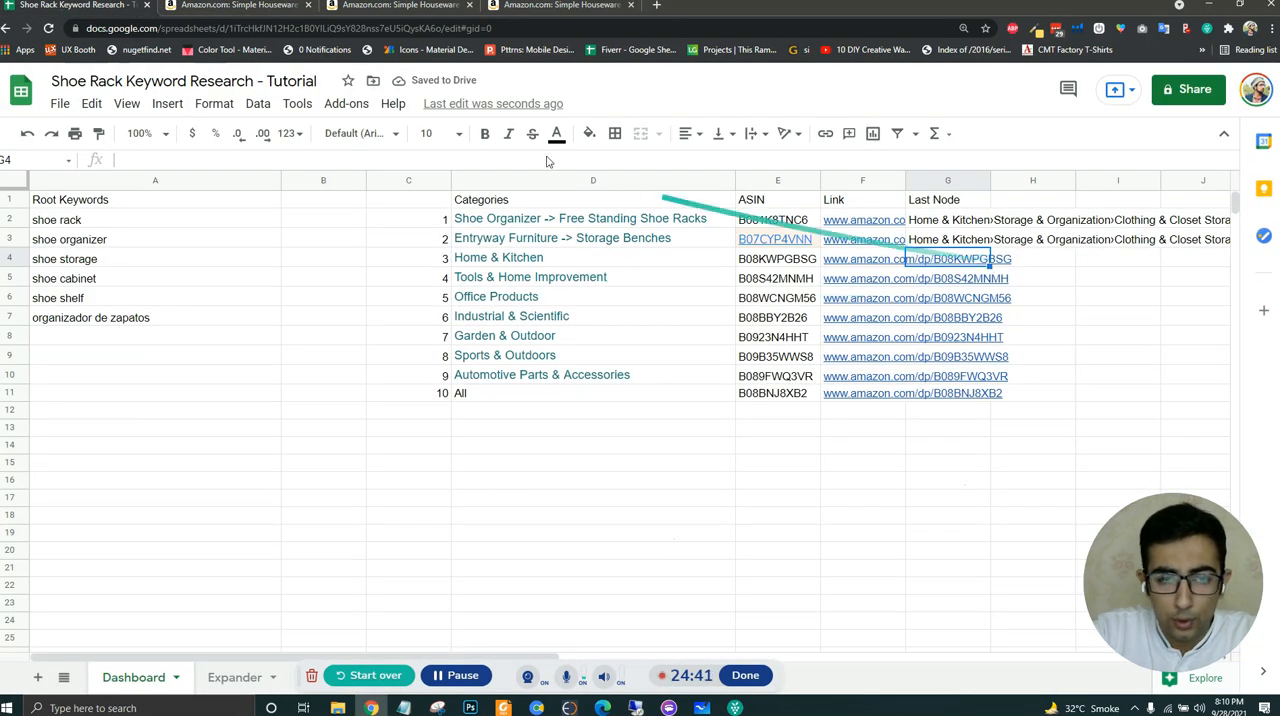
{"action": "left_click", "coordinate": [520, 6]}
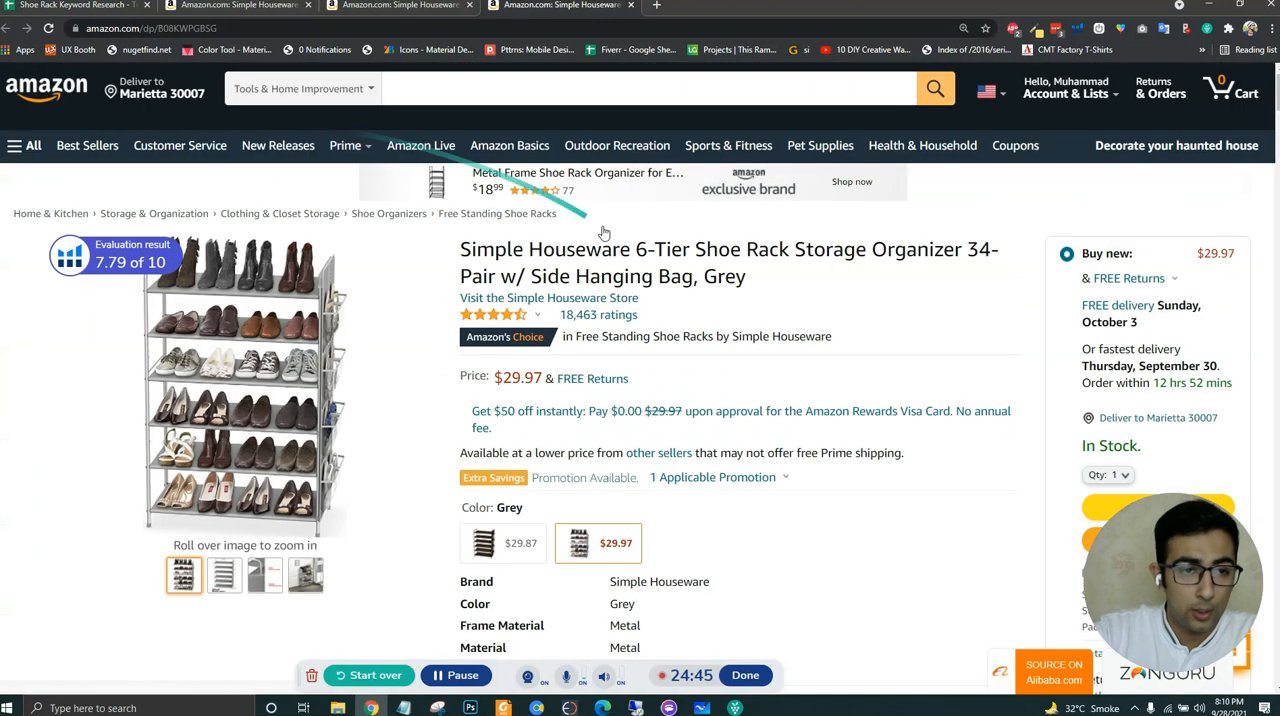
{"action": "triple_click", "coordinate": [13, 215]}
{"action": "key", "text": "ctrl+c"}
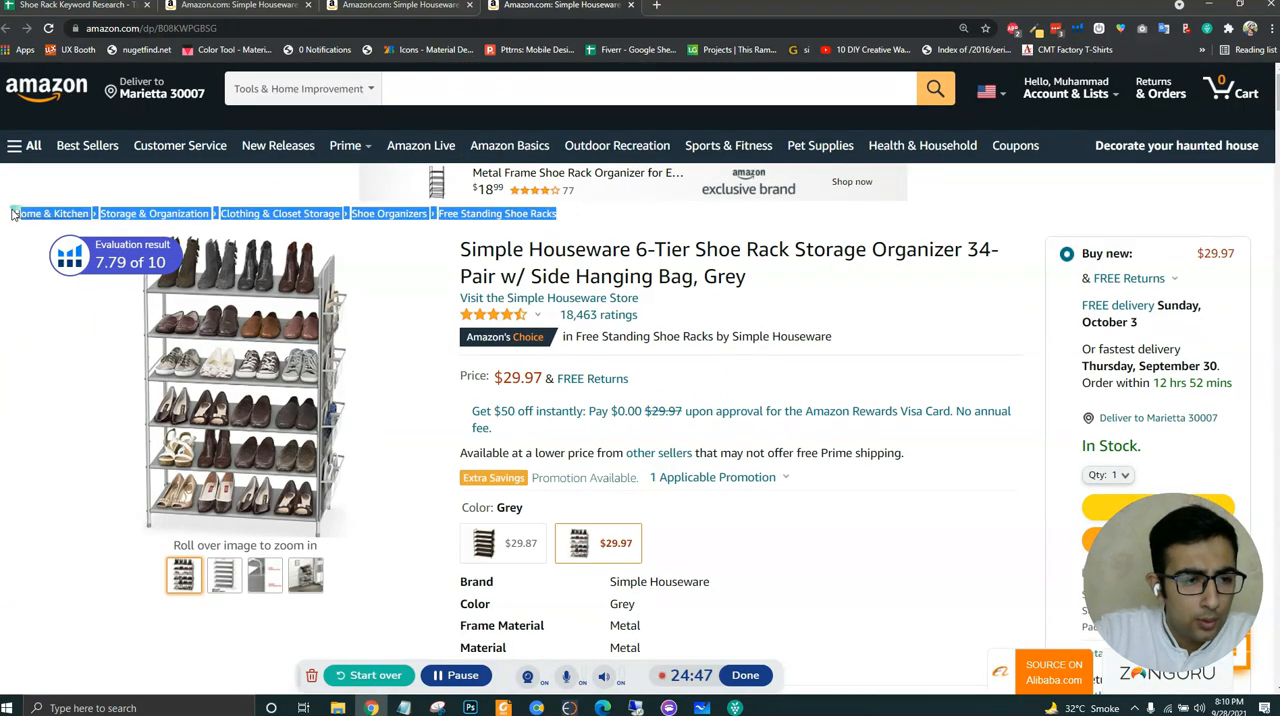
{"action": "left_click", "coordinate": [75, 5]}
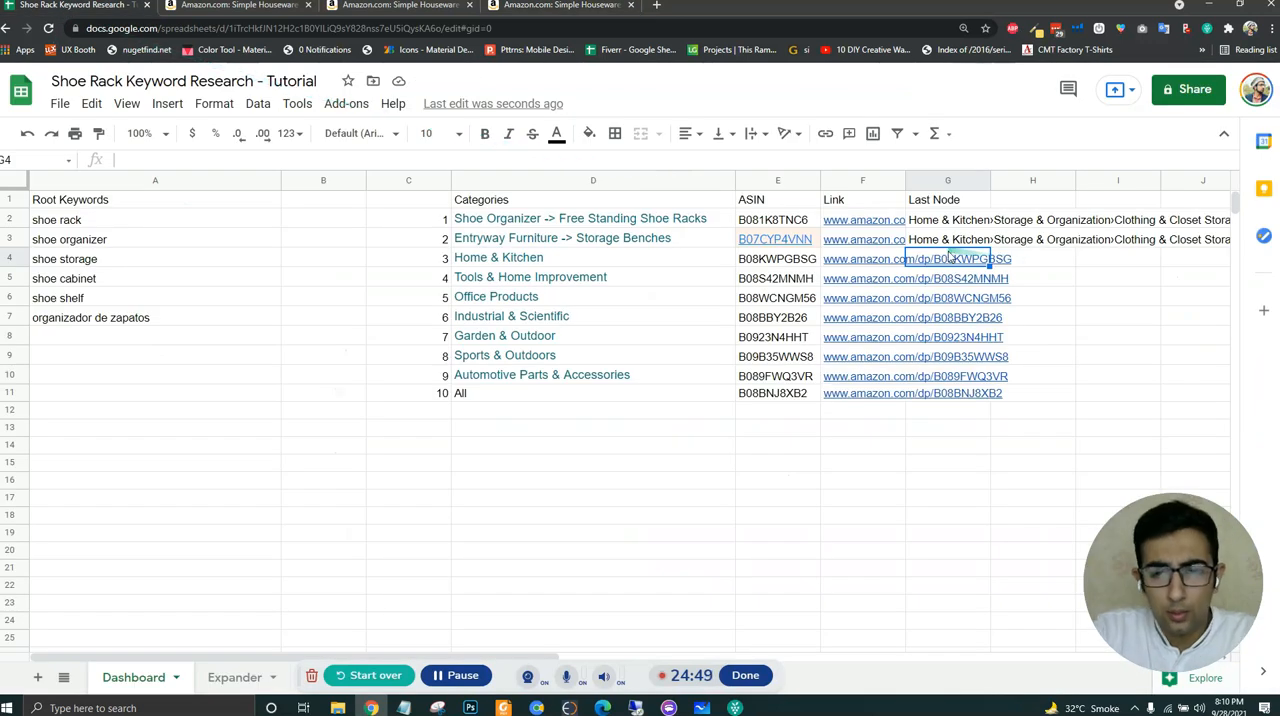
{"action": "key", "text": "ctrl+v"}
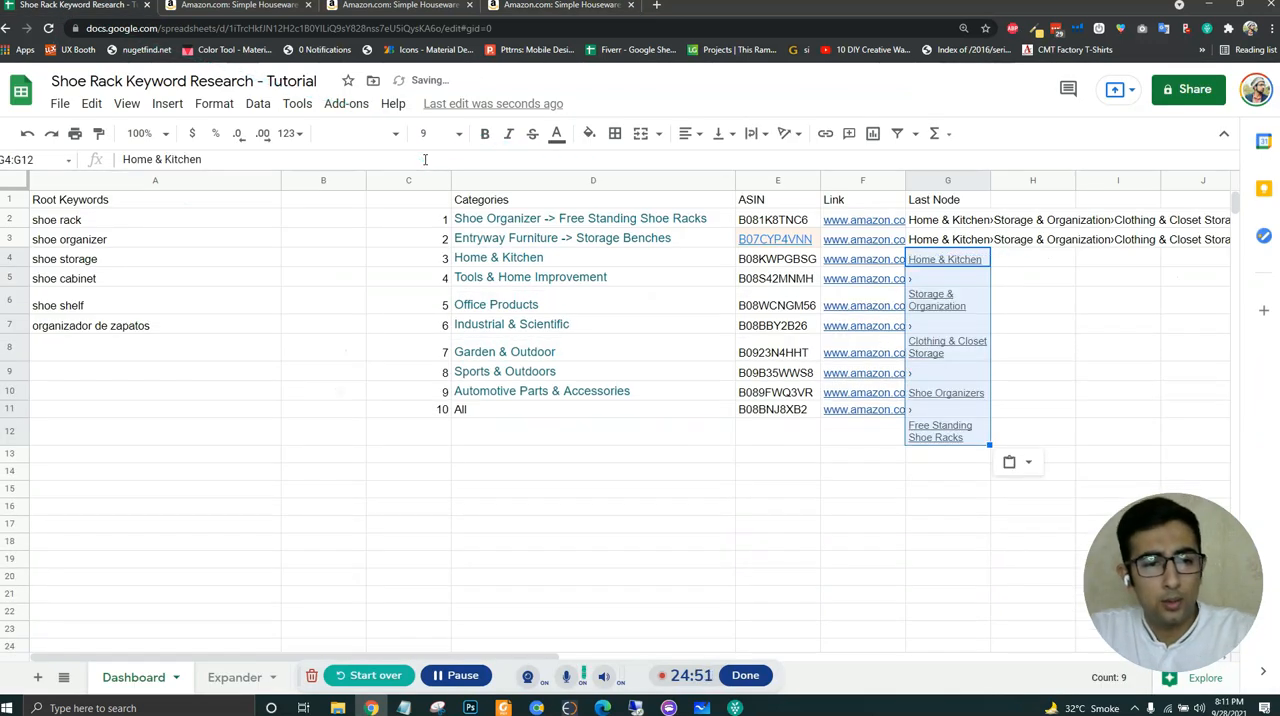
{"action": "key", "text": "ctrl+z"}
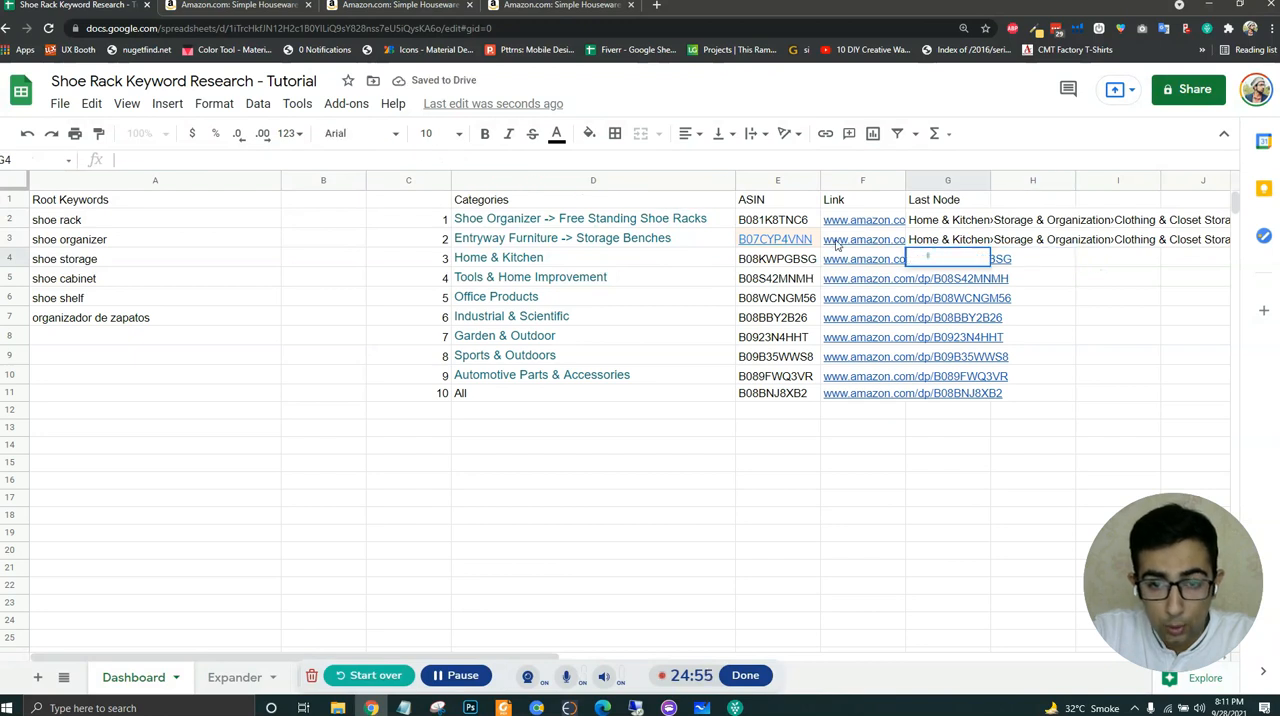
{"action": "left_click", "coordinate": [390, 160]}
{"action": "type", "text": "Home & Kitchen›Storage & Organization›Clothing & Closet Storage›Shoe Organizers›Free Standing Shoe Racks"}
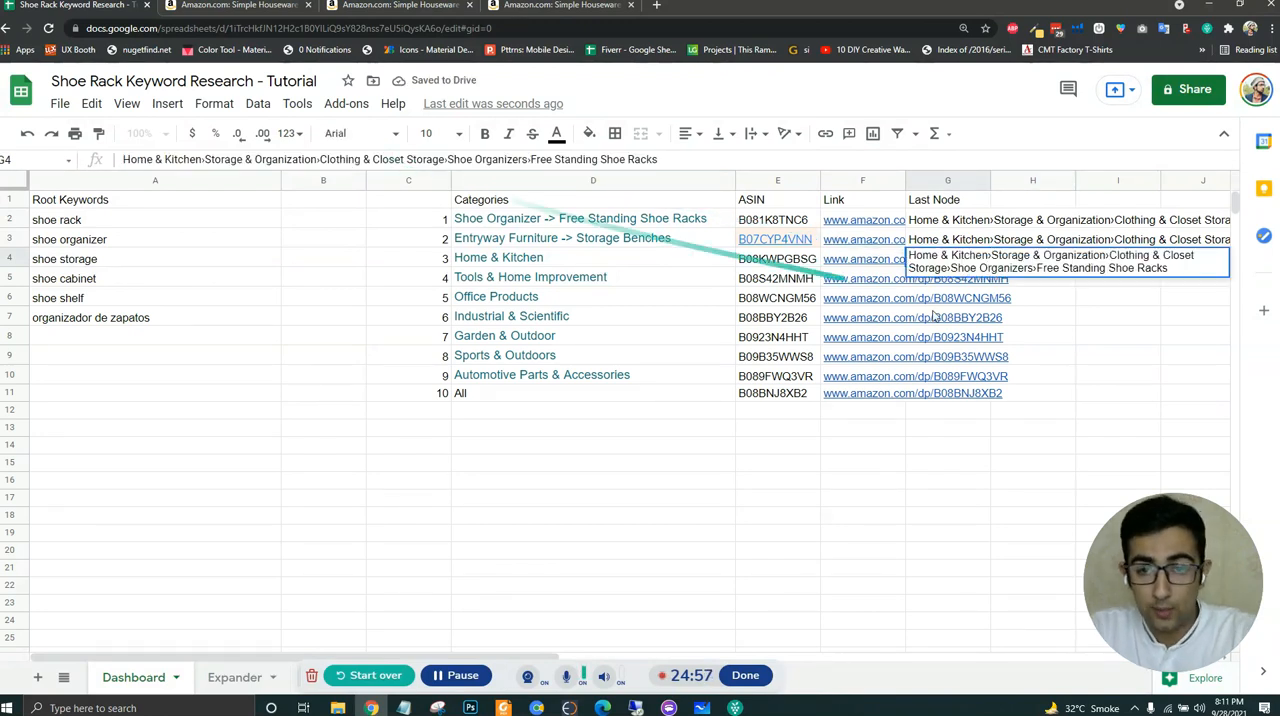
{"action": "key", "text": "Return"}
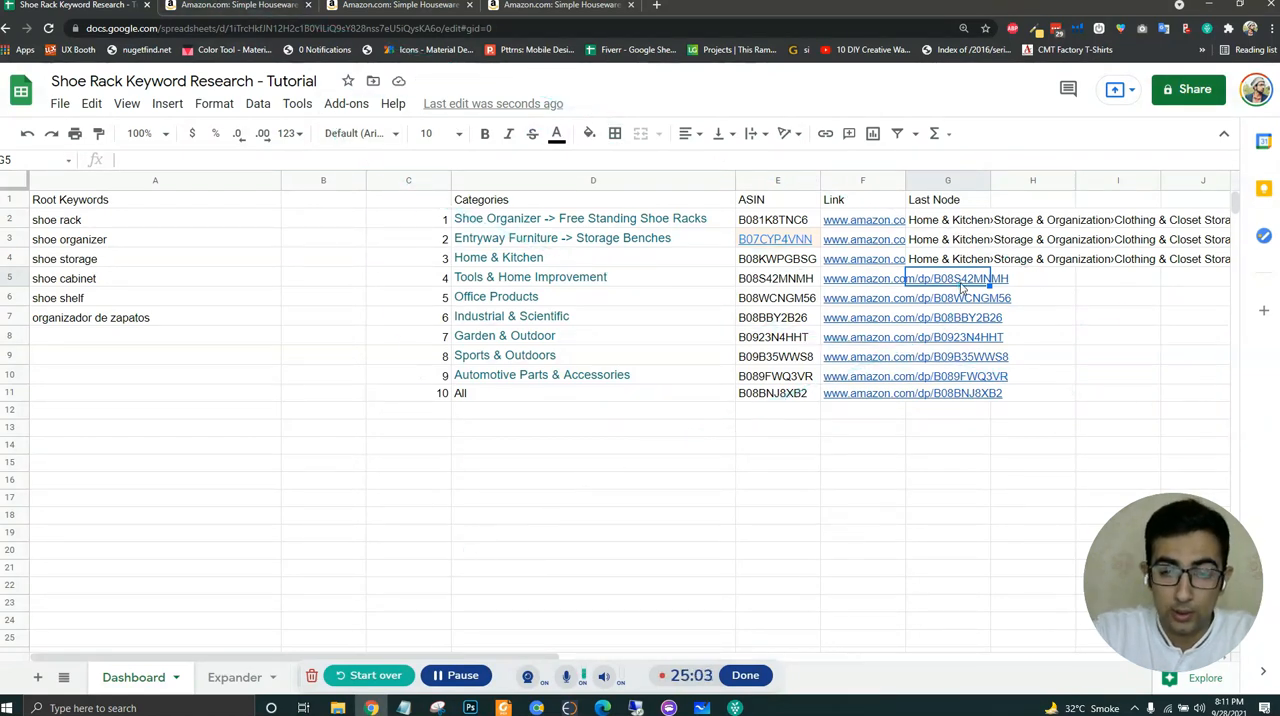
{"action": "left_click", "coordinate": [452, 675]}
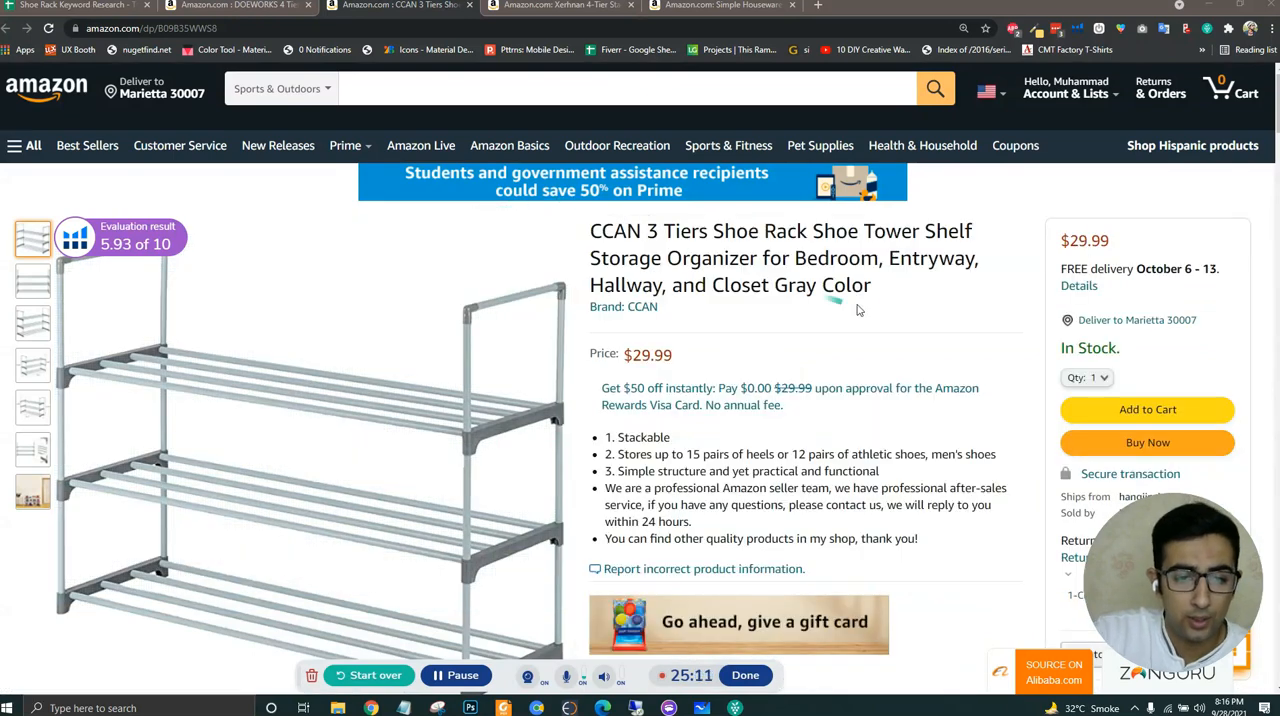
- Look through the B09B35WWS8 product page for a category breadcrumb, then return to its Sports & Outdoors row in the spreadsheet
{"action": "scroll", "coordinate": [940, 327], "scroll_direction": "down", "scroll_amount": 15}
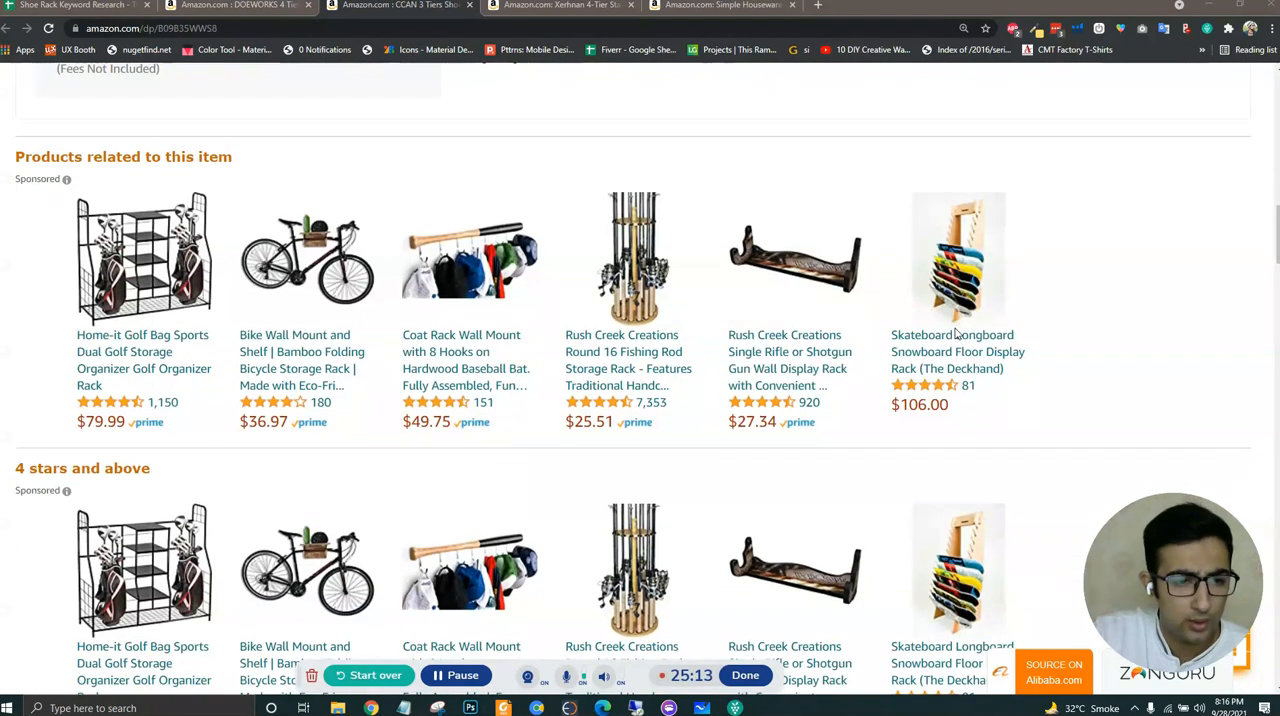
{"action": "scroll", "coordinate": [955, 333], "scroll_direction": "down", "scroll_amount": 6}
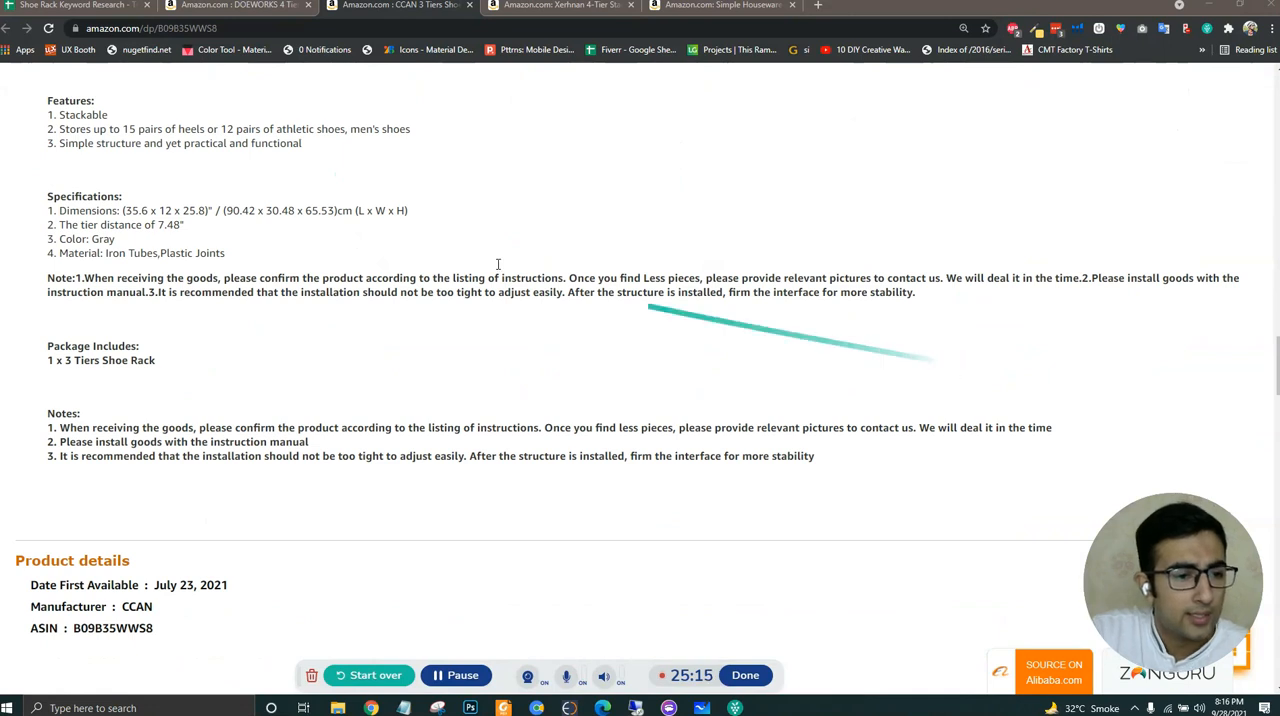
{"action": "left_click", "coordinate": [80, 7]}
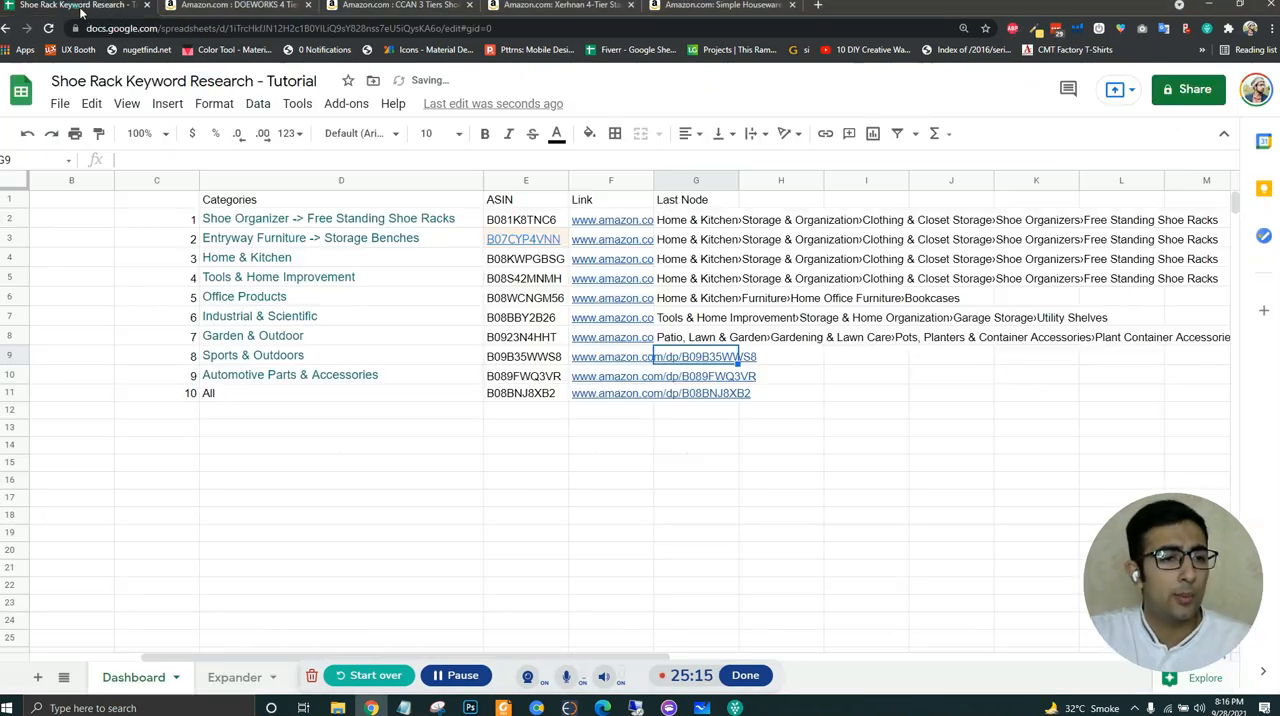
{"action": "left_click", "coordinate": [375, 410]}
{"action": "left_click", "coordinate": [332, 357]}
{"action": "left_click", "coordinate": [833, 360]}
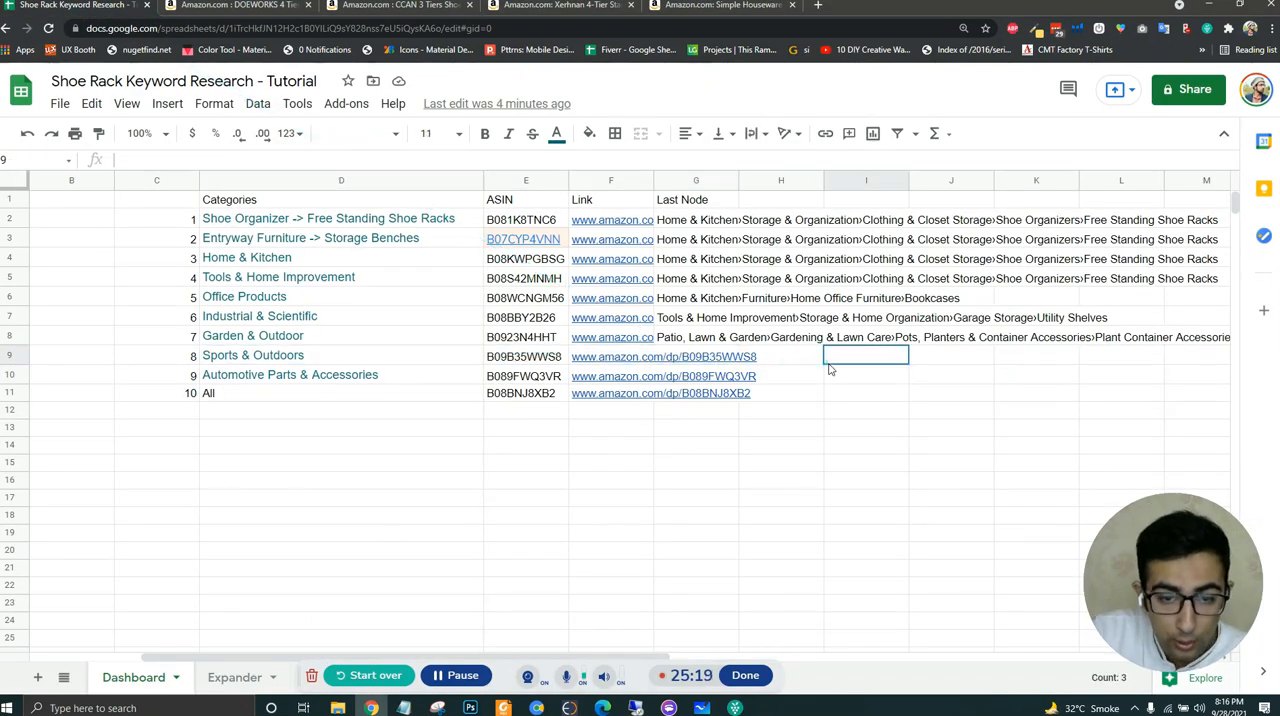
- Copy the category All from D11 over the Sports & Outdoors entry in D9
{"action": "left_click", "coordinate": [257, 398]}
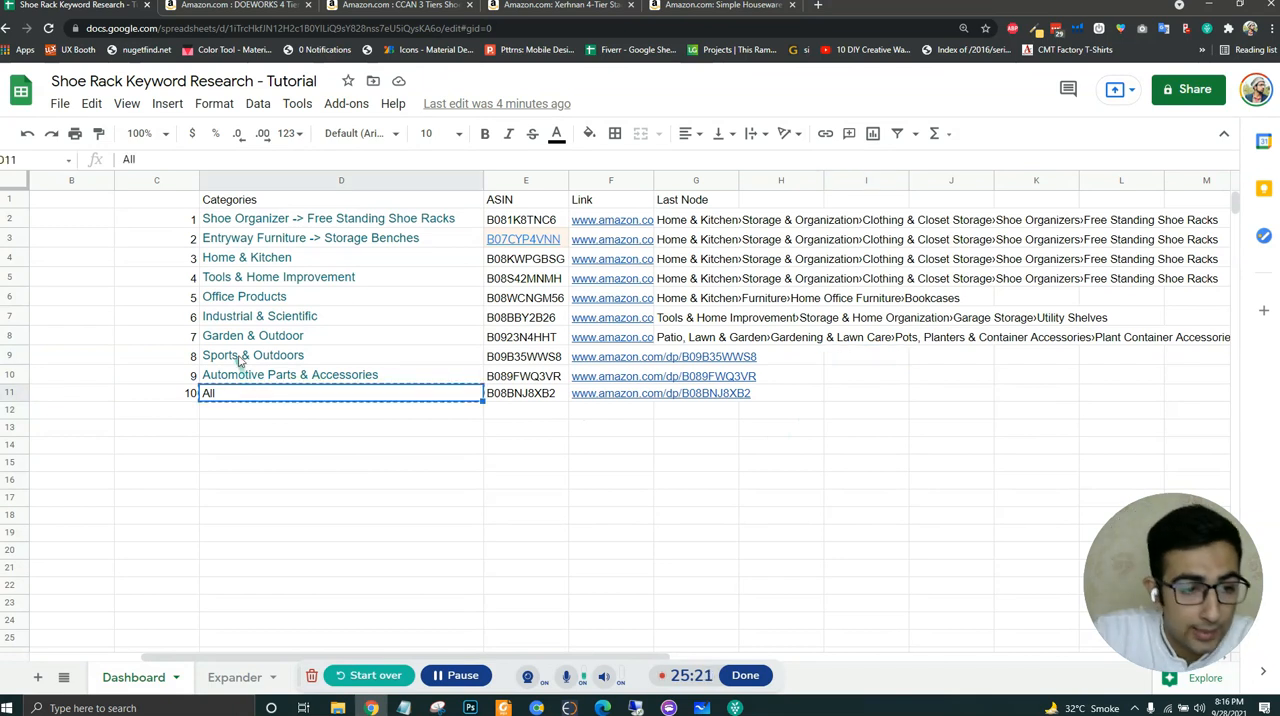
{"action": "left_click", "coordinate": [240, 362]}
{"action": "type", "text": "All"}
{"action": "left_click", "coordinate": [537, 357]}
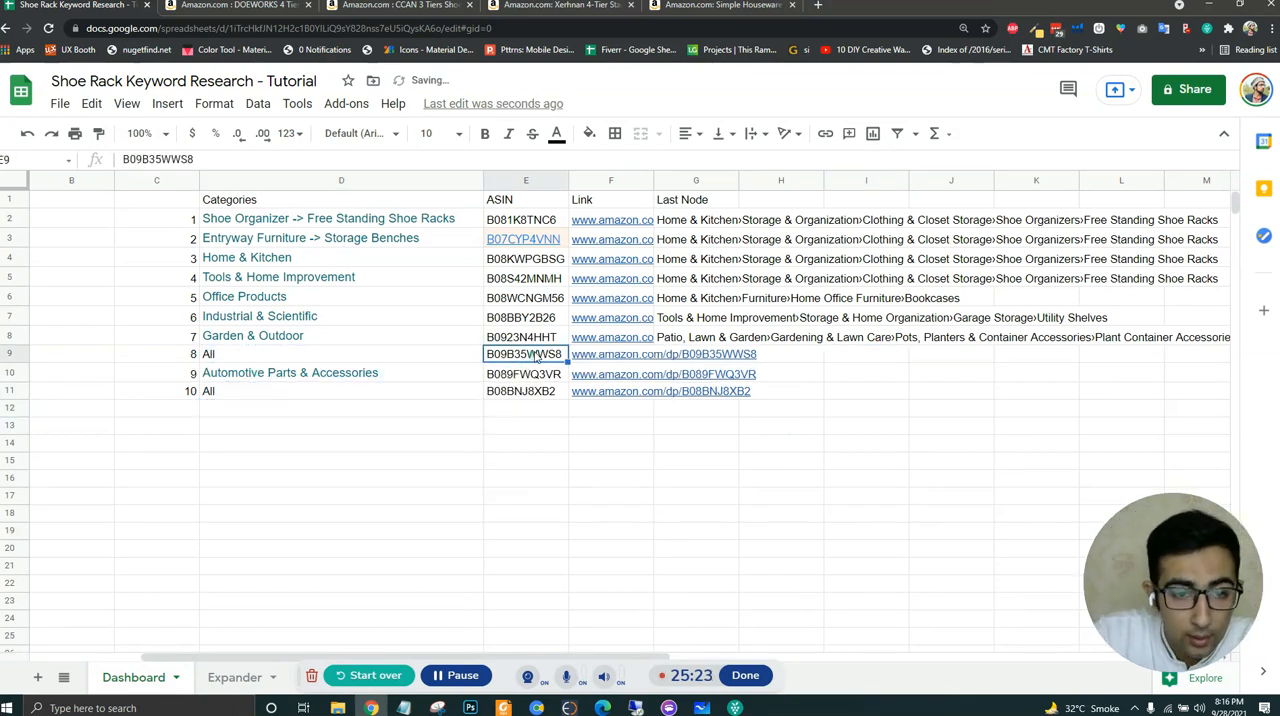
- Compare the breadcrumb on the B0923N4HHT product page with the Garden & Outdoor row in the spreadsheet
{"action": "left_click", "coordinate": [248, 6]}
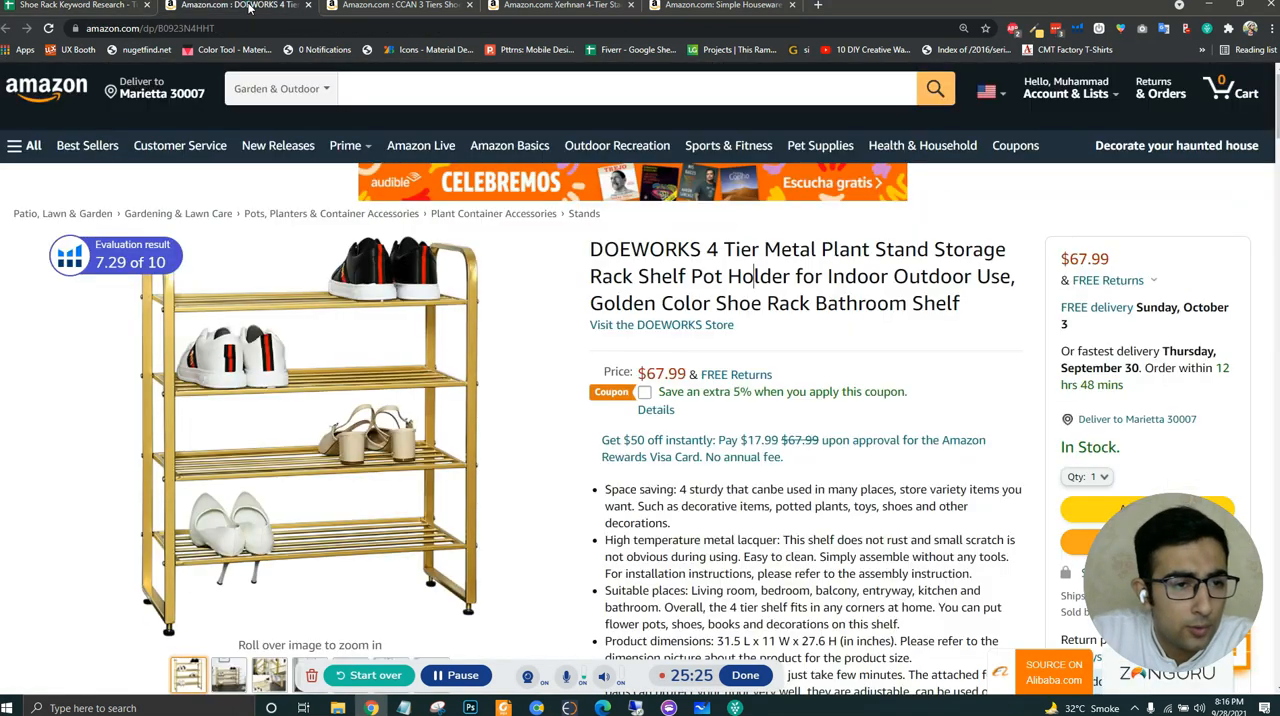
{"action": "left_click", "coordinate": [97, 10]}
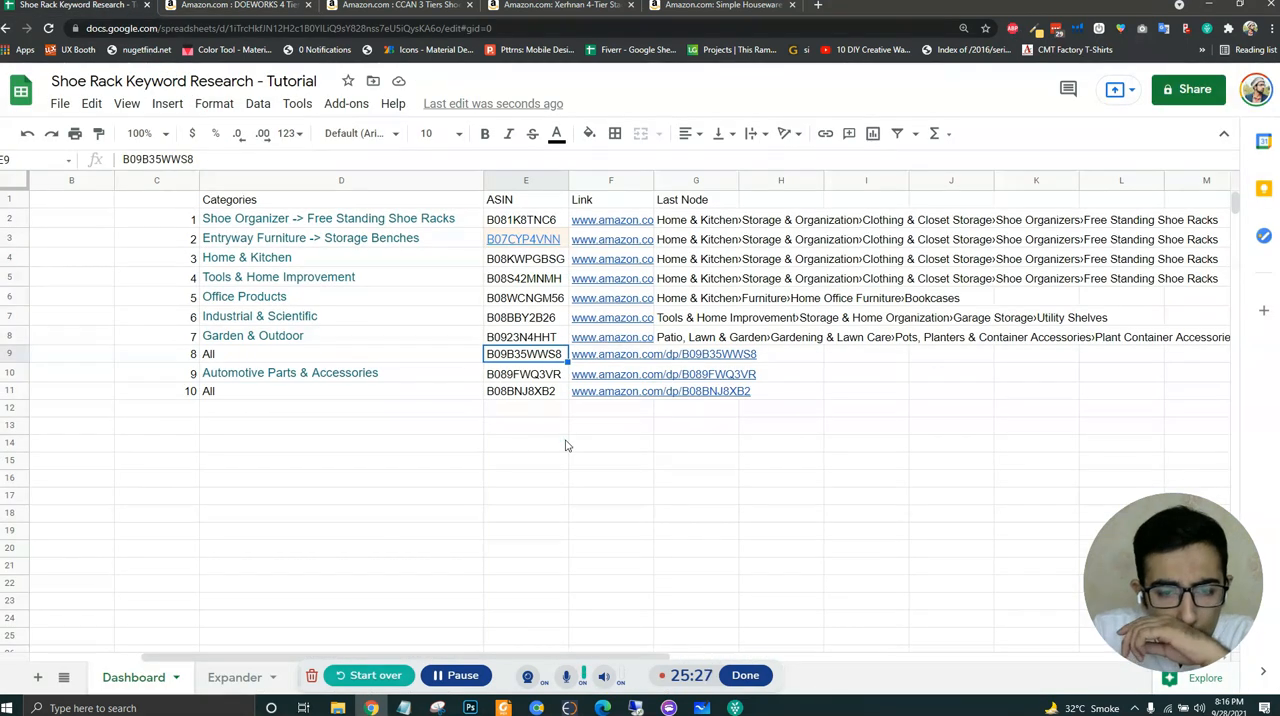
{"action": "left_click", "coordinate": [555, 444]}
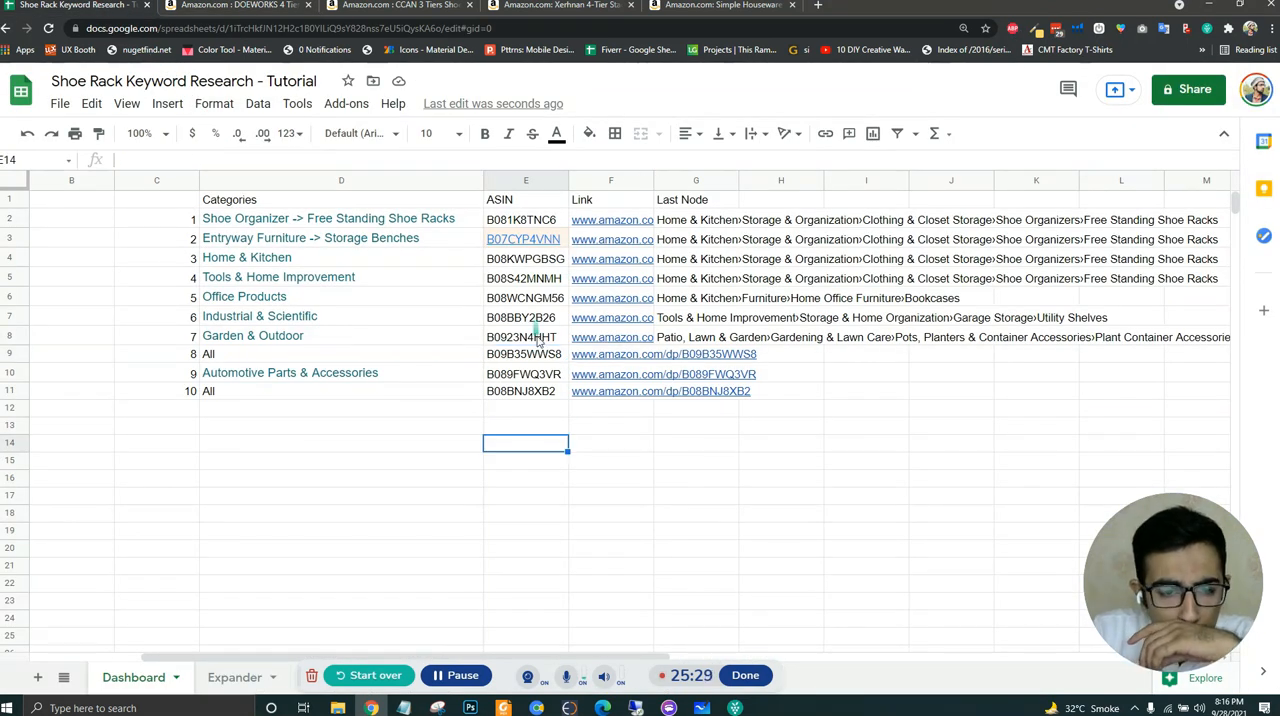
{"action": "left_click", "coordinate": [538, 340]}
{"action": "left_click_drag", "start_coordinate": [352, 346], "coordinate": [528, 342]}
{"action": "left_click", "coordinate": [531, 341]}
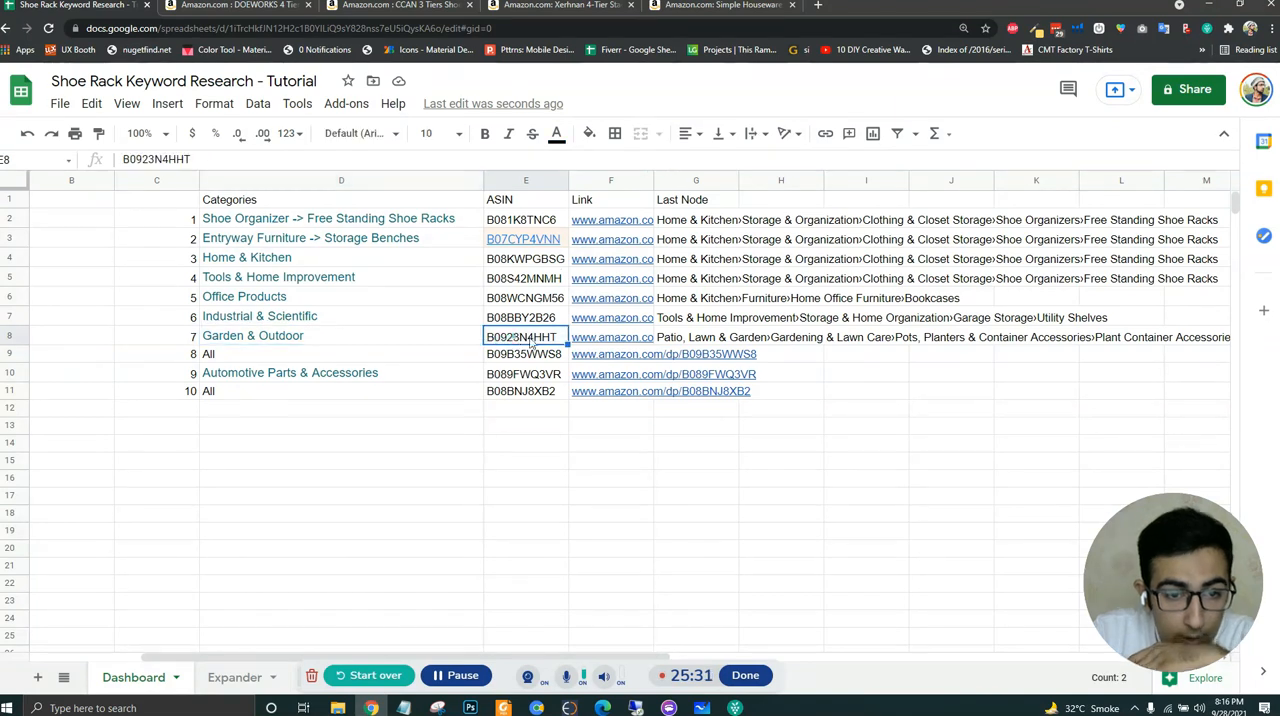
{"action": "left_click", "coordinate": [697, 340]}
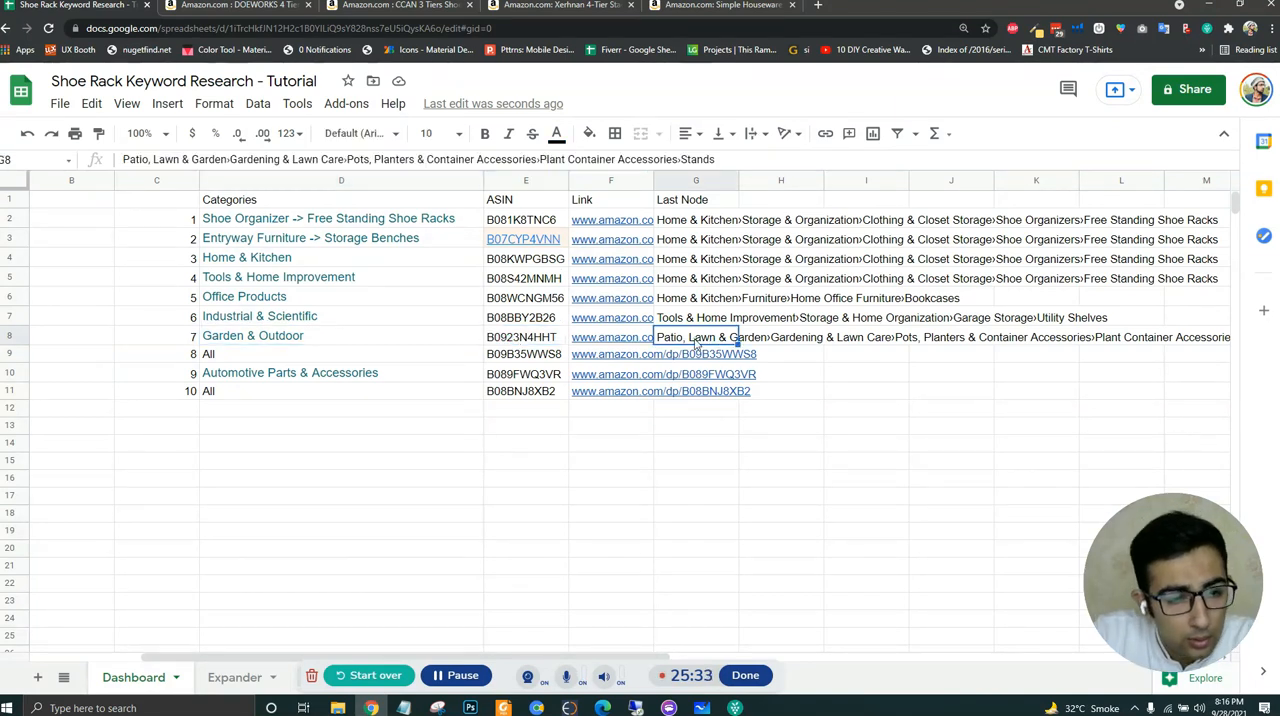
{"action": "left_click", "coordinate": [449, 676]}
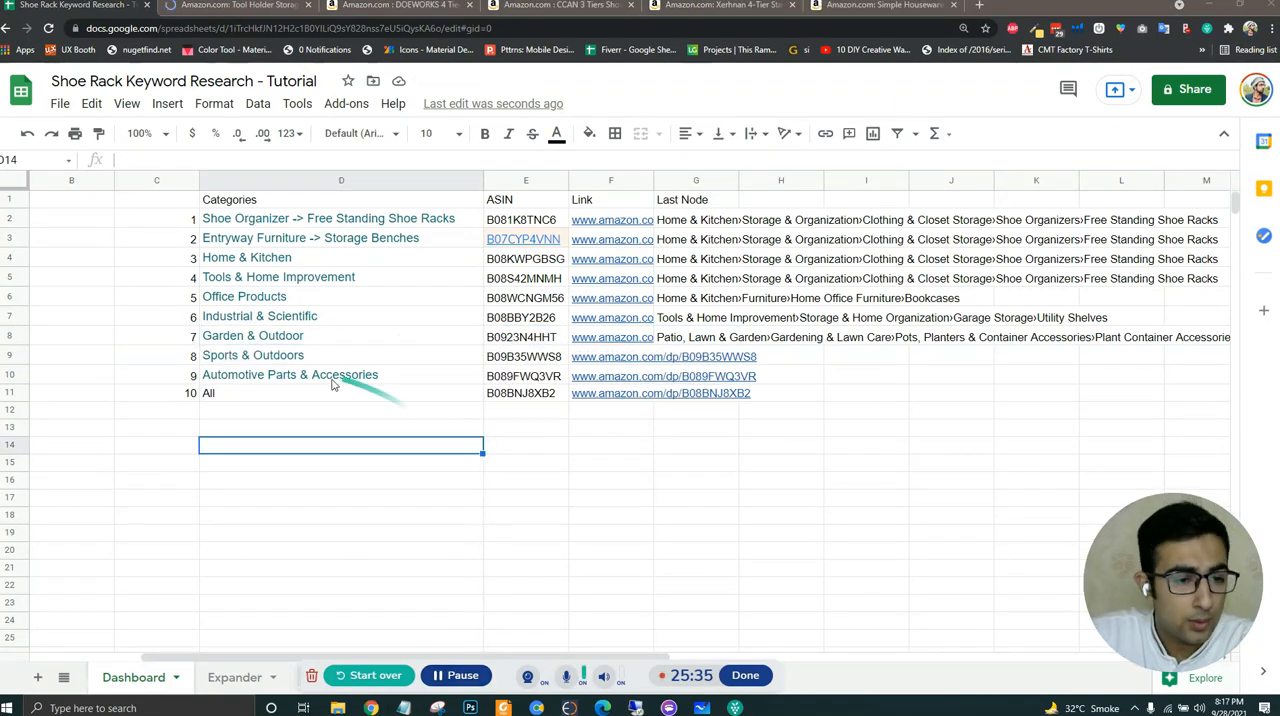
- Move the category All from D11 to D8 and clear that row's ASIN in E8 and last node in G8
{"action": "left_click", "coordinate": [297, 395]}
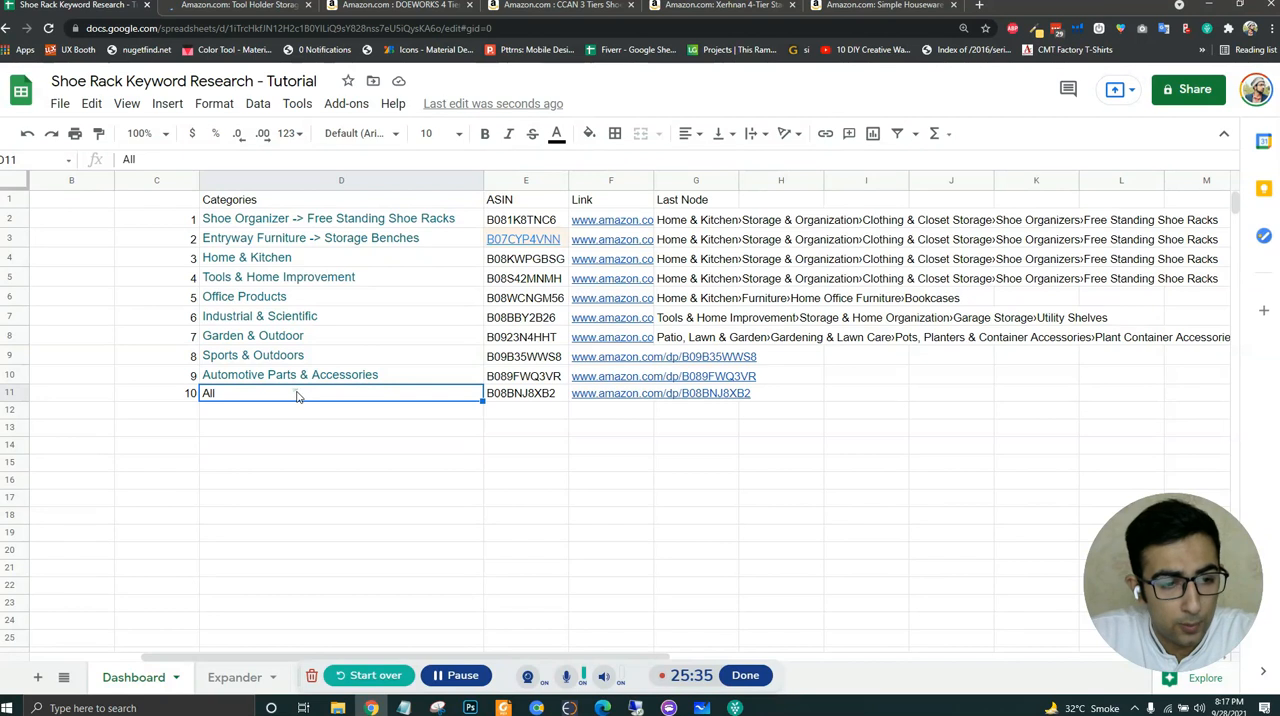
{"action": "left_click", "coordinate": [250, 342]}
{"action": "type", "text": "All"}
{"action": "left_click", "coordinate": [545, 340]}
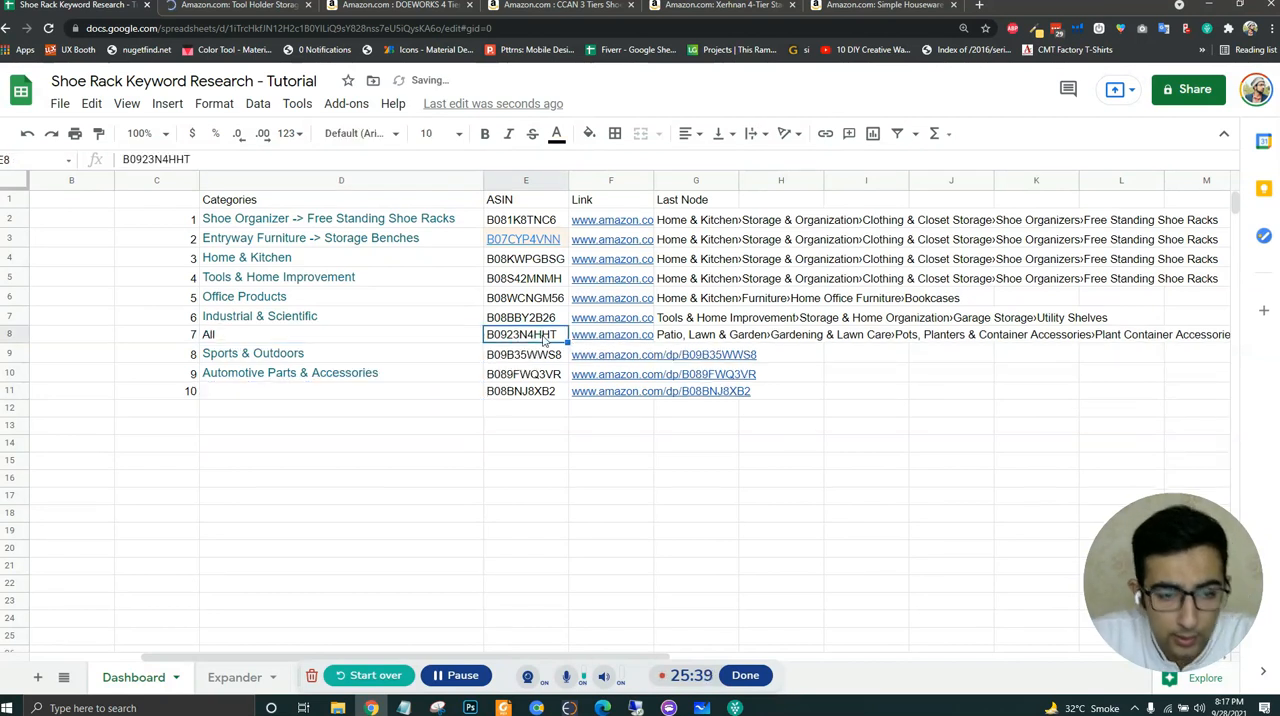
{"action": "key", "text": "Delete"}
{"action": "left_click", "coordinate": [700, 334]}
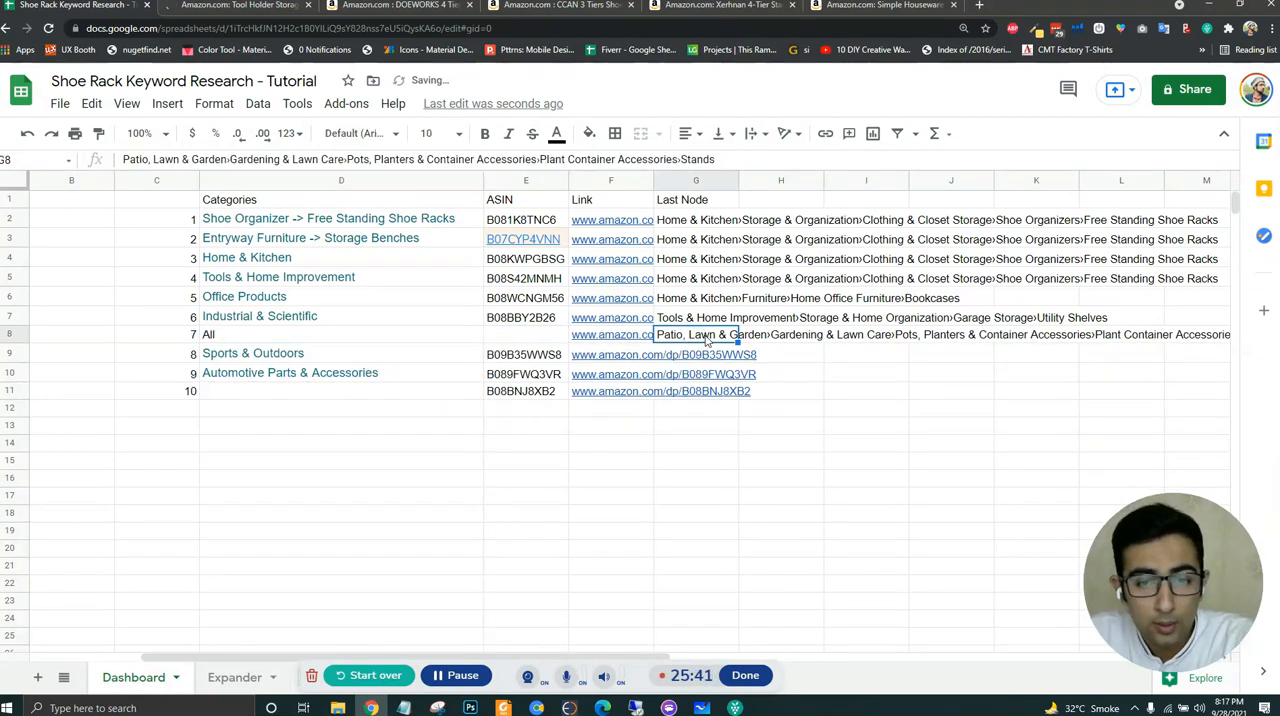
{"action": "key", "text": "Delete"}
{"action": "left_click", "coordinate": [832, 392]}
{"action": "left_click", "coordinate": [712, 338]}
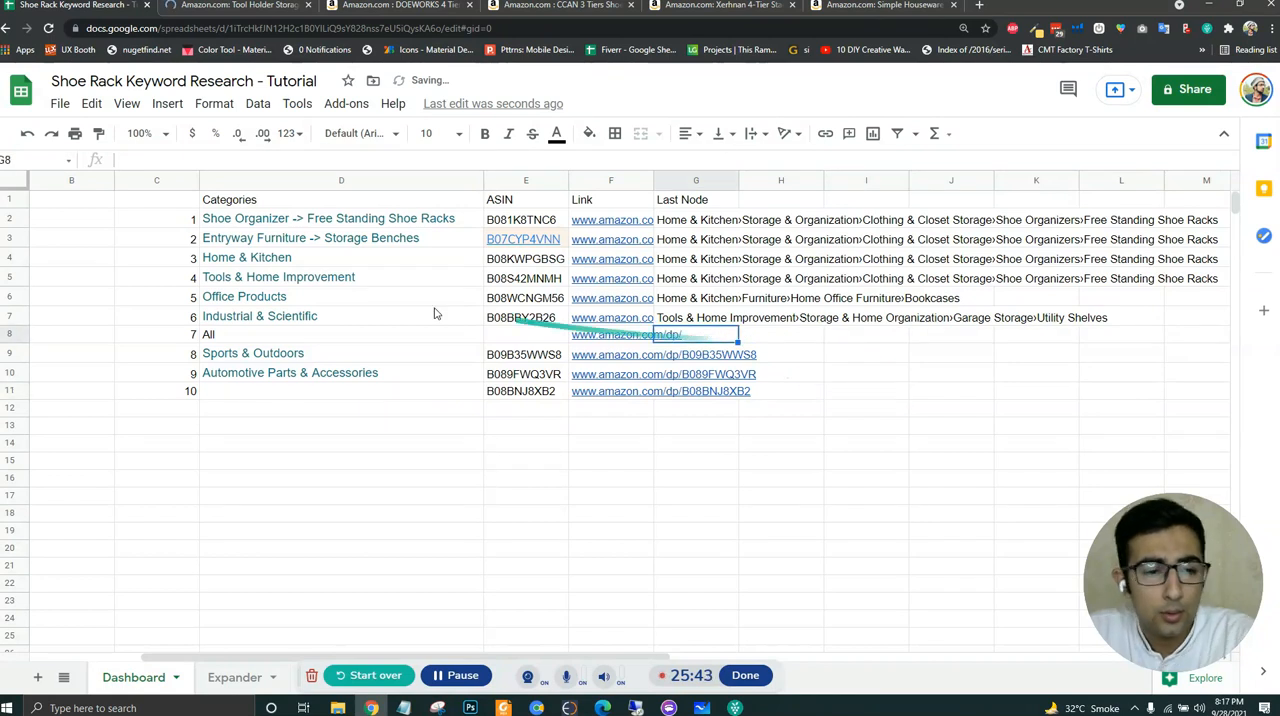
- Review the B08BBY2B26 product page, close its tab and return to the spreadsheet
{"action": "left_click", "coordinate": [253, 6]}
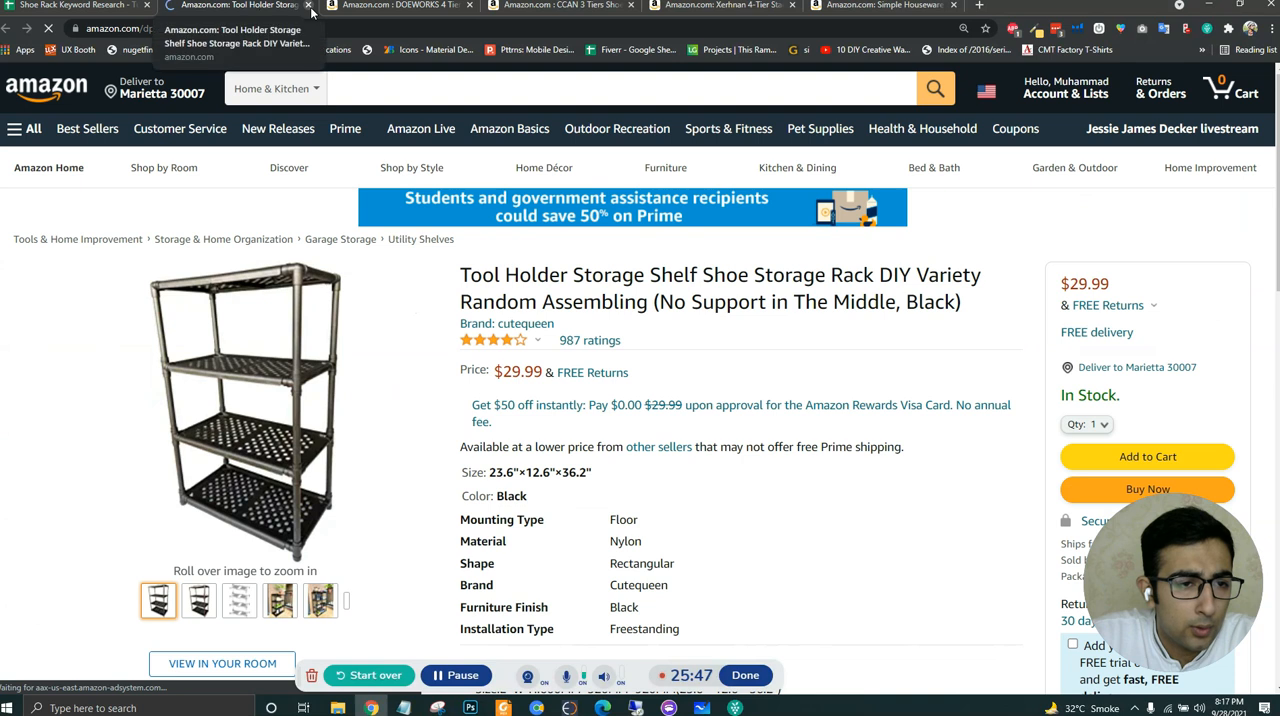
{"action": "left_click", "coordinate": [75, 5]}
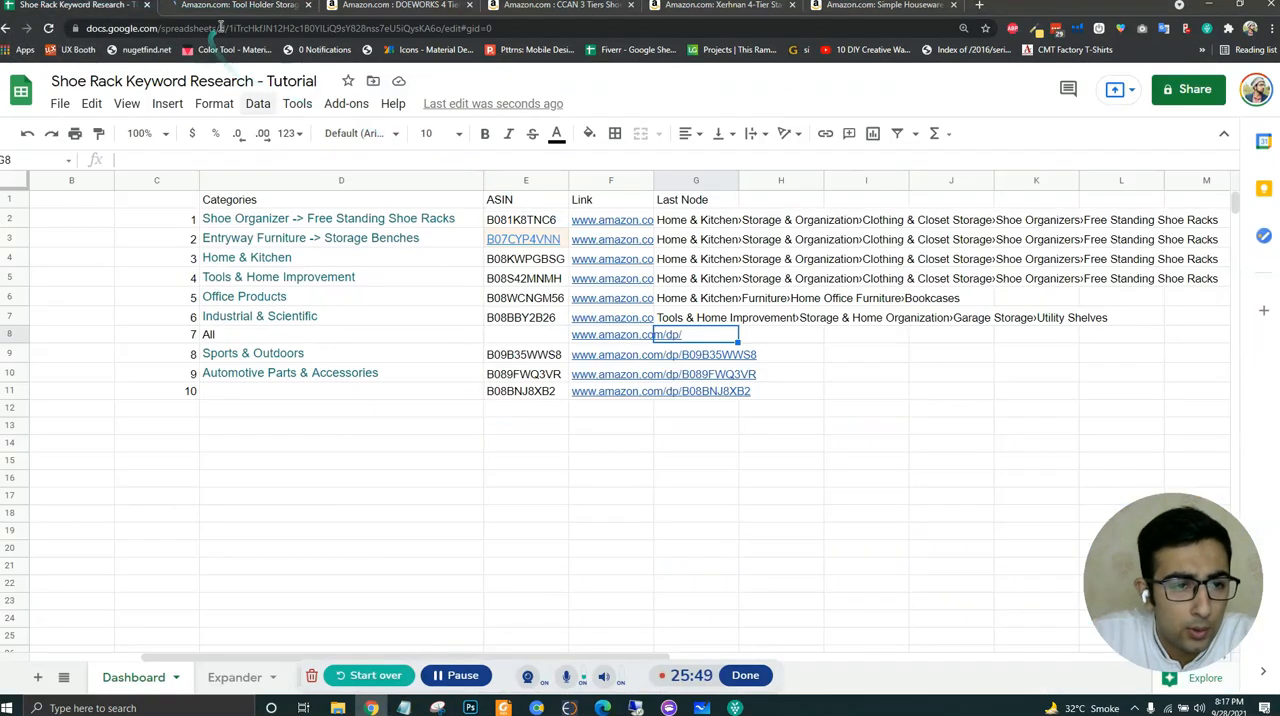
{"action": "left_click", "coordinate": [233, 8]}
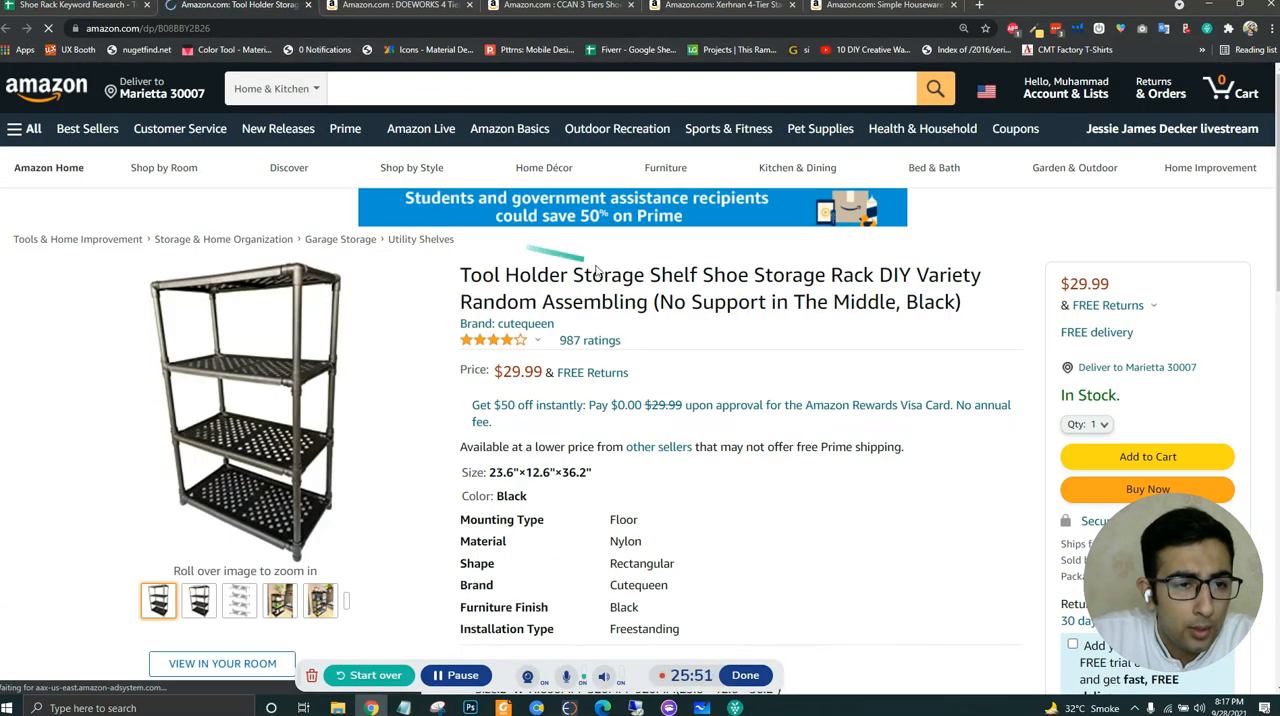
{"action": "key", "text": "ctrl+w"}
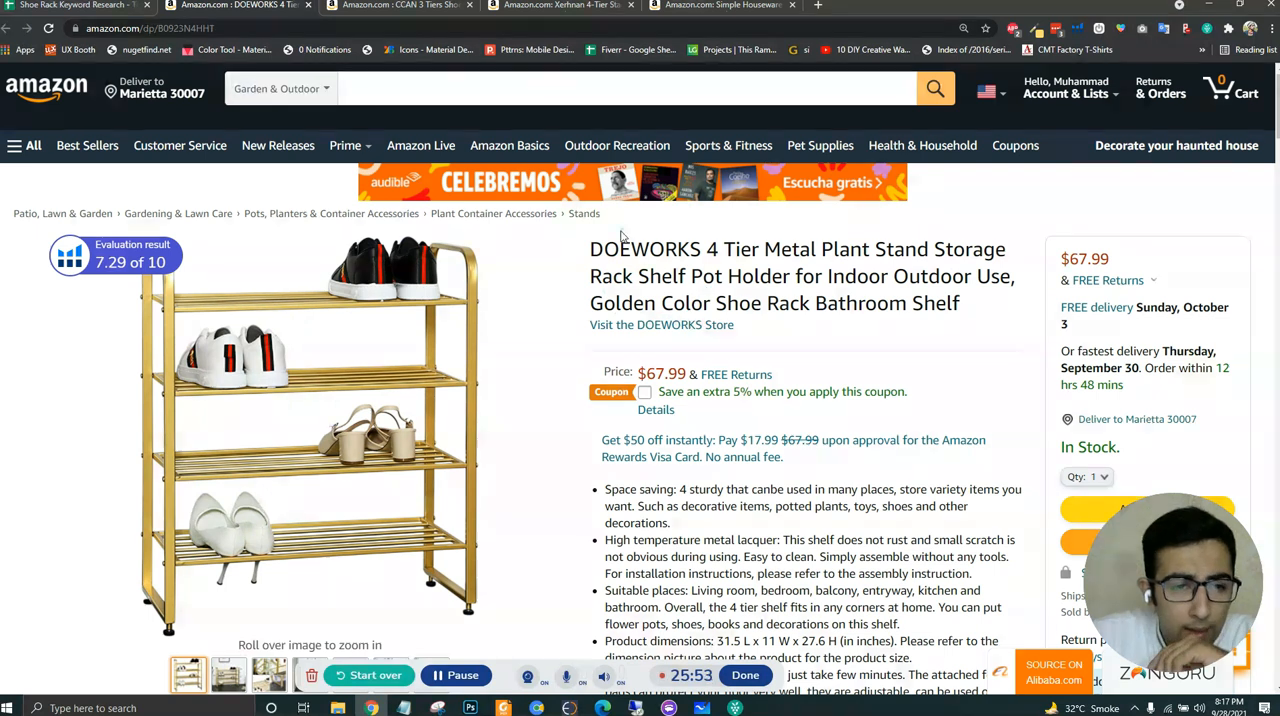
{"action": "left_click", "coordinate": [113, 6]}
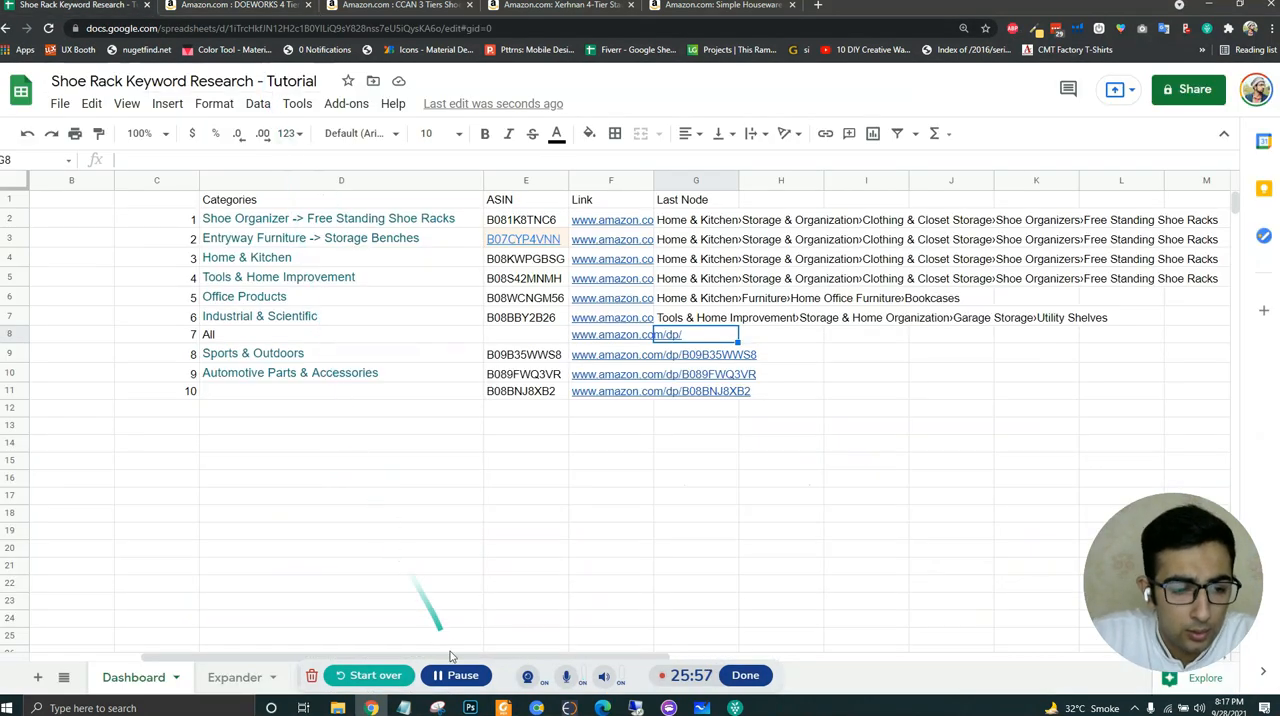
- Close the B0923N4HHT product page and check the ASIN in the address of the B09B35WWS8 page
{"action": "left_click", "coordinate": [240, 10]}
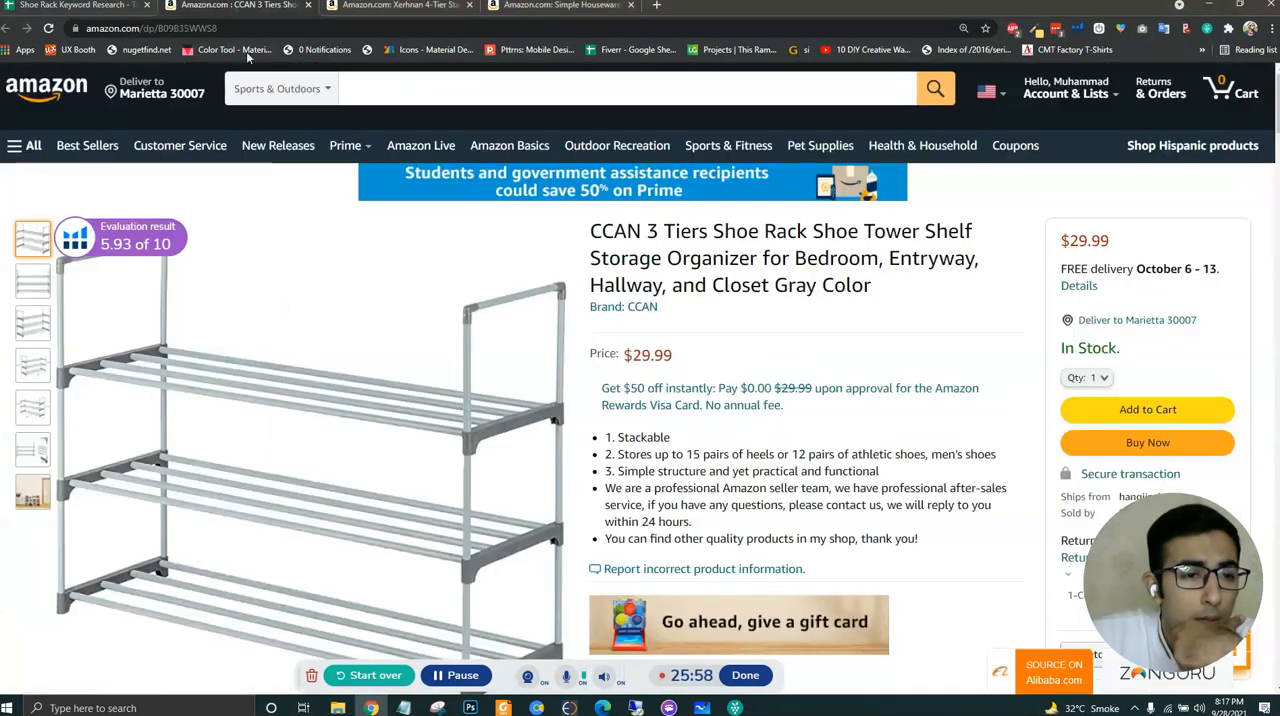
{"action": "left_click", "coordinate": [234, 25]}
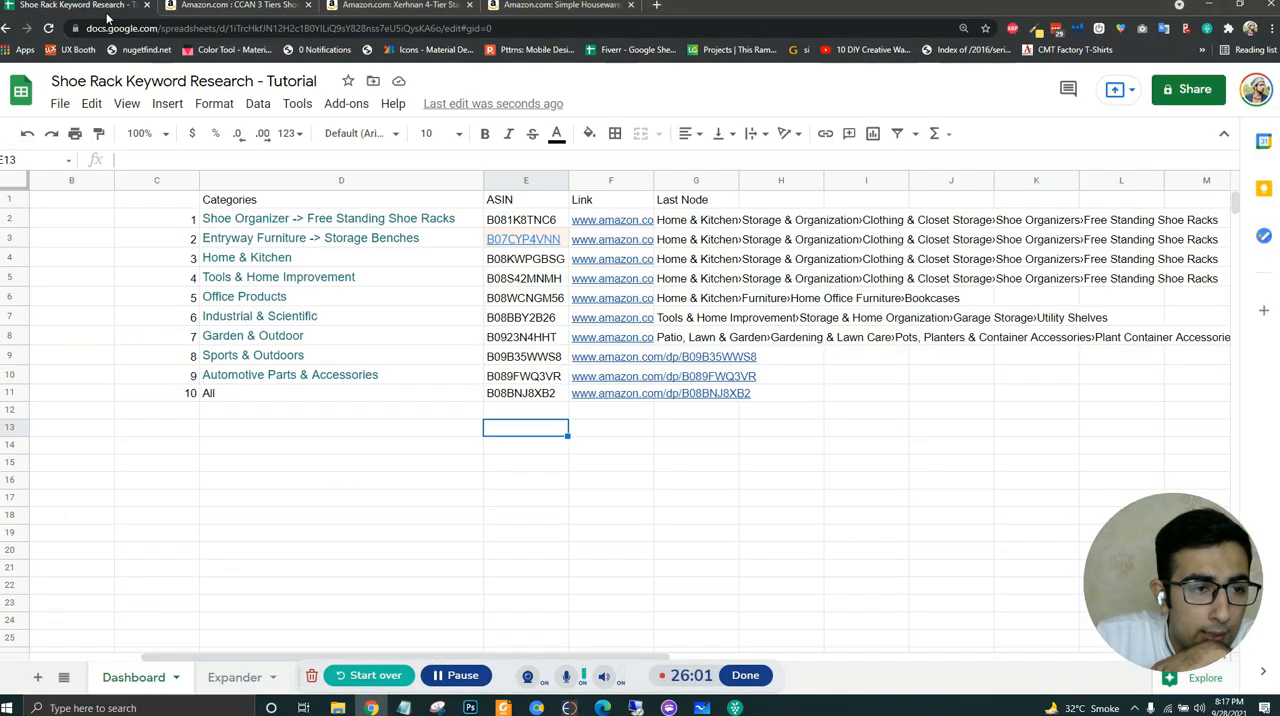
{"action": "left_click", "coordinate": [80, 5]}
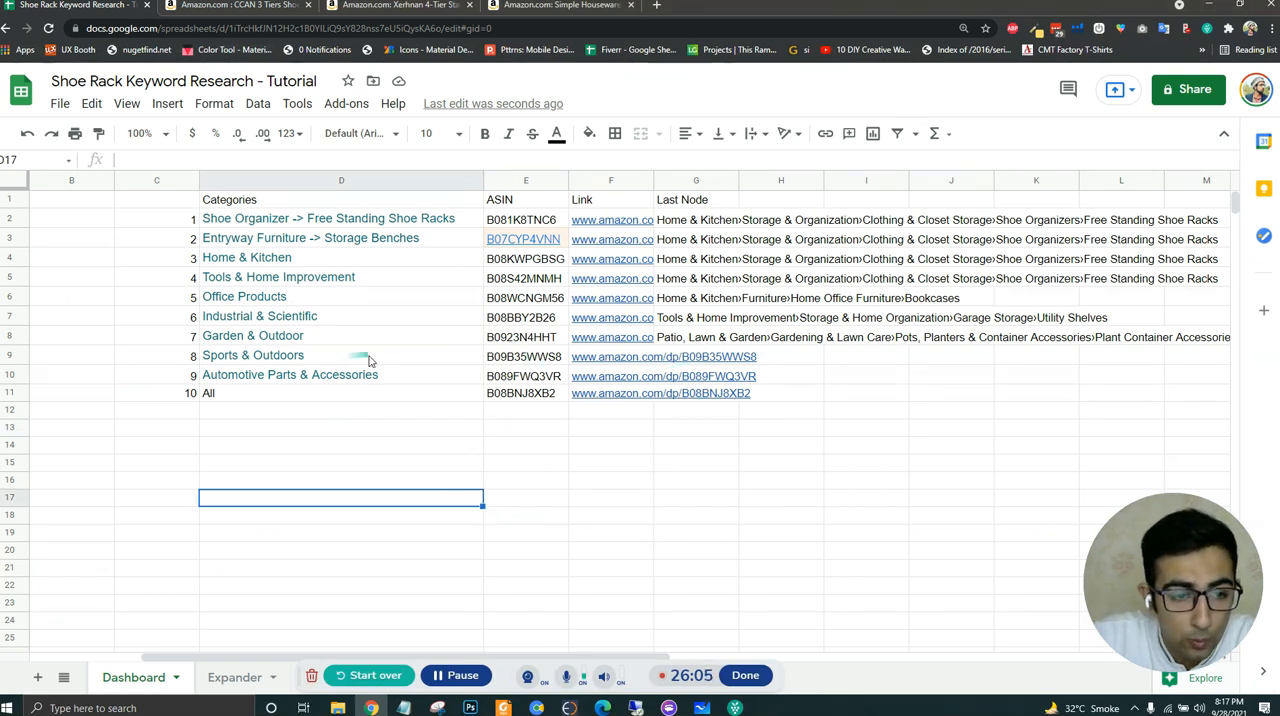
- Clear the ASIN in E9 and replace the Sports & Outdoors category in D9 with All copied from D11
{"action": "left_click_drag", "start_coordinate": [368, 360], "coordinate": [525, 360]}
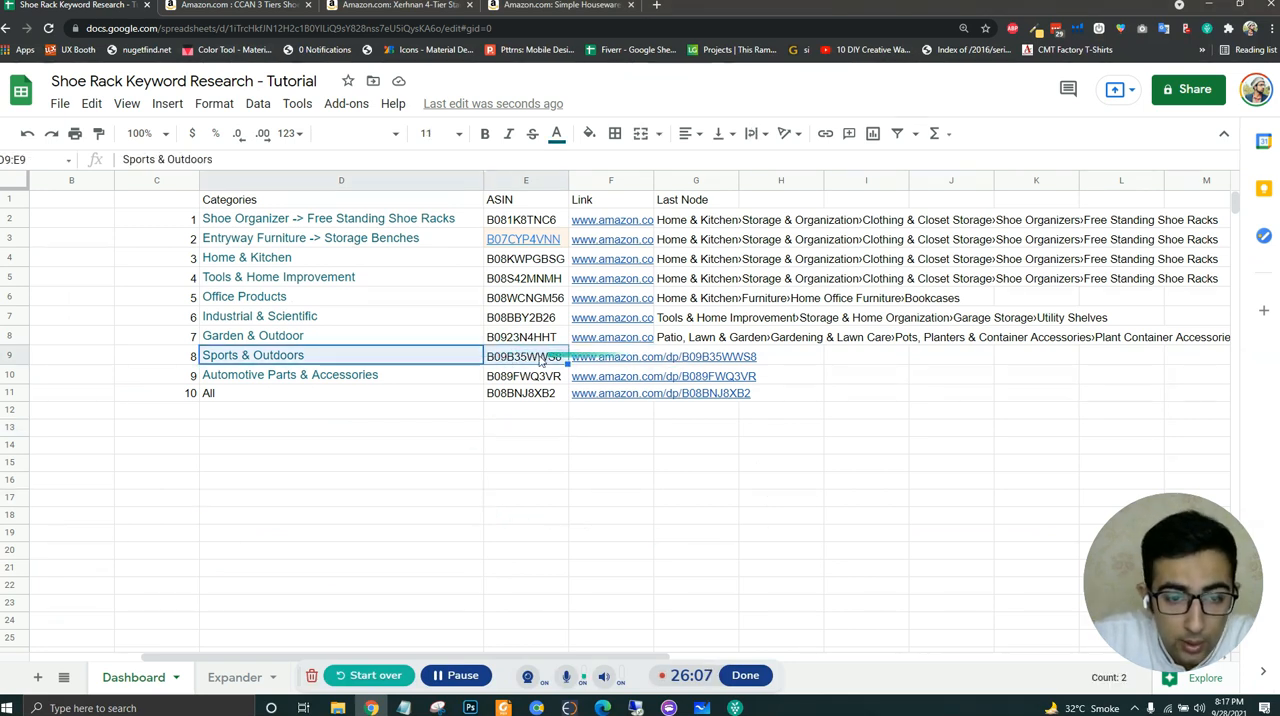
{"action": "left_click", "coordinate": [540, 361]}
{"action": "key", "text": "Delete"}
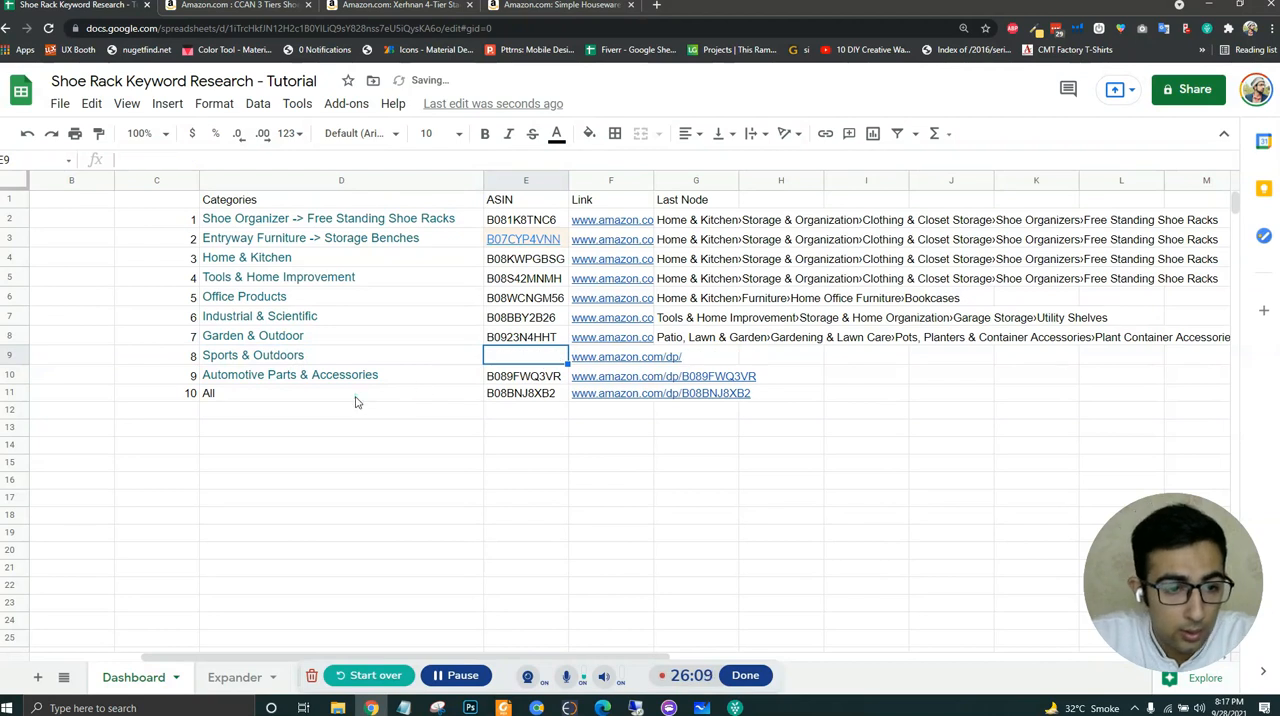
{"action": "left_click", "coordinate": [357, 399]}
{"action": "left_click", "coordinate": [399, 364]}
{"action": "type", "text": "All"}
{"action": "left_click", "coordinate": [425, 458]}
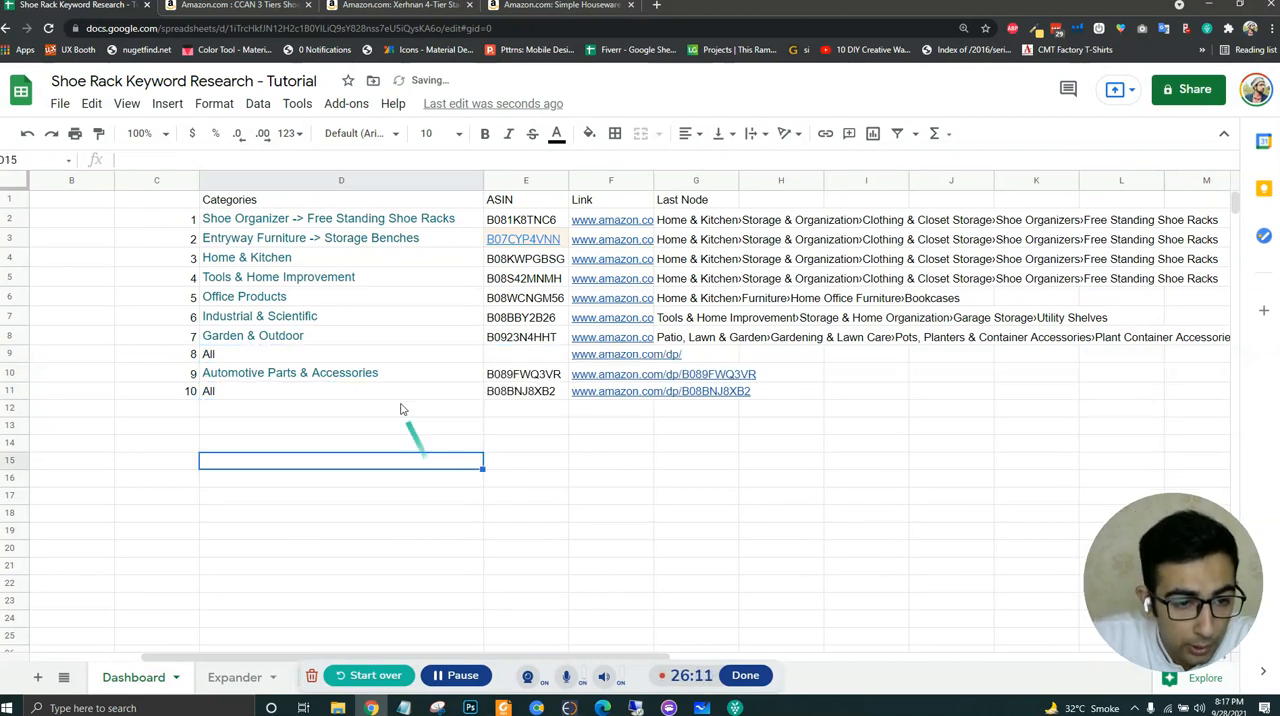
{"action": "left_click", "coordinate": [408, 360]}
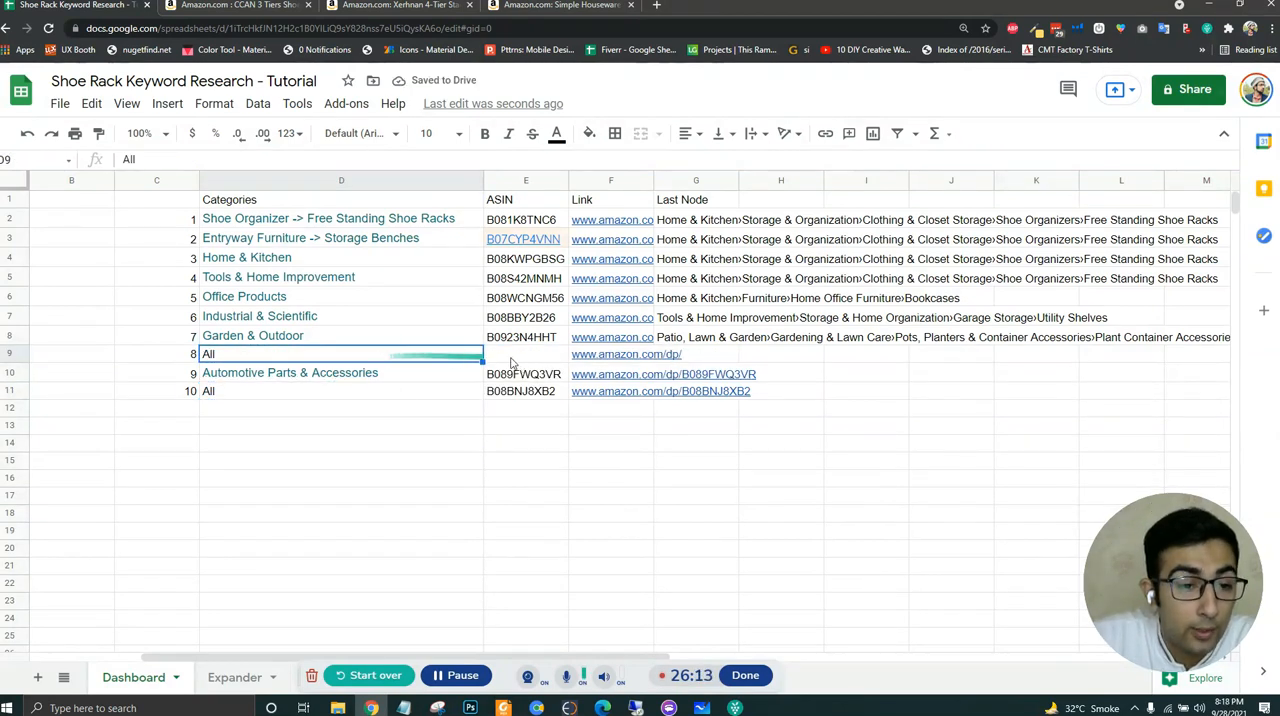
- Copy the category breadcrumb from the B089FWQ3VR product page into the last node cell G10 of the spreadsheet
{"action": "left_click", "coordinate": [530, 6]}
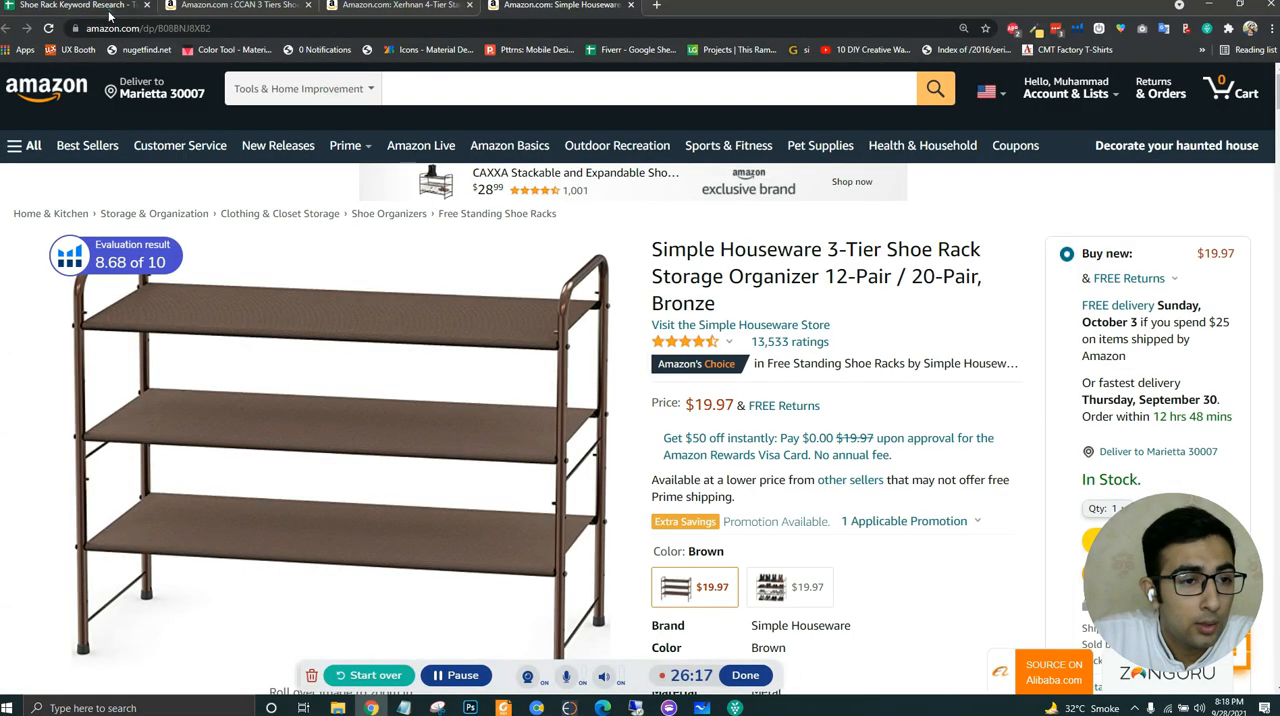
{"action": "left_click", "coordinate": [100, 8]}
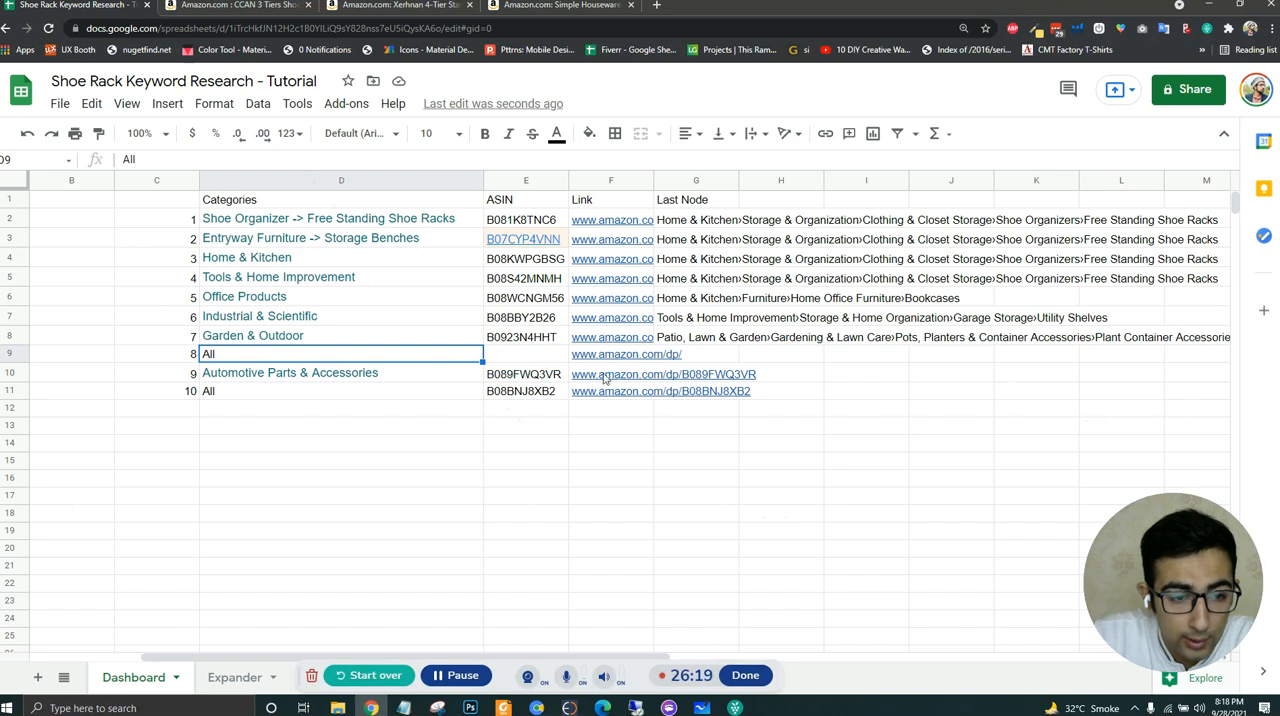
{"action": "left_click", "coordinate": [541, 381]}
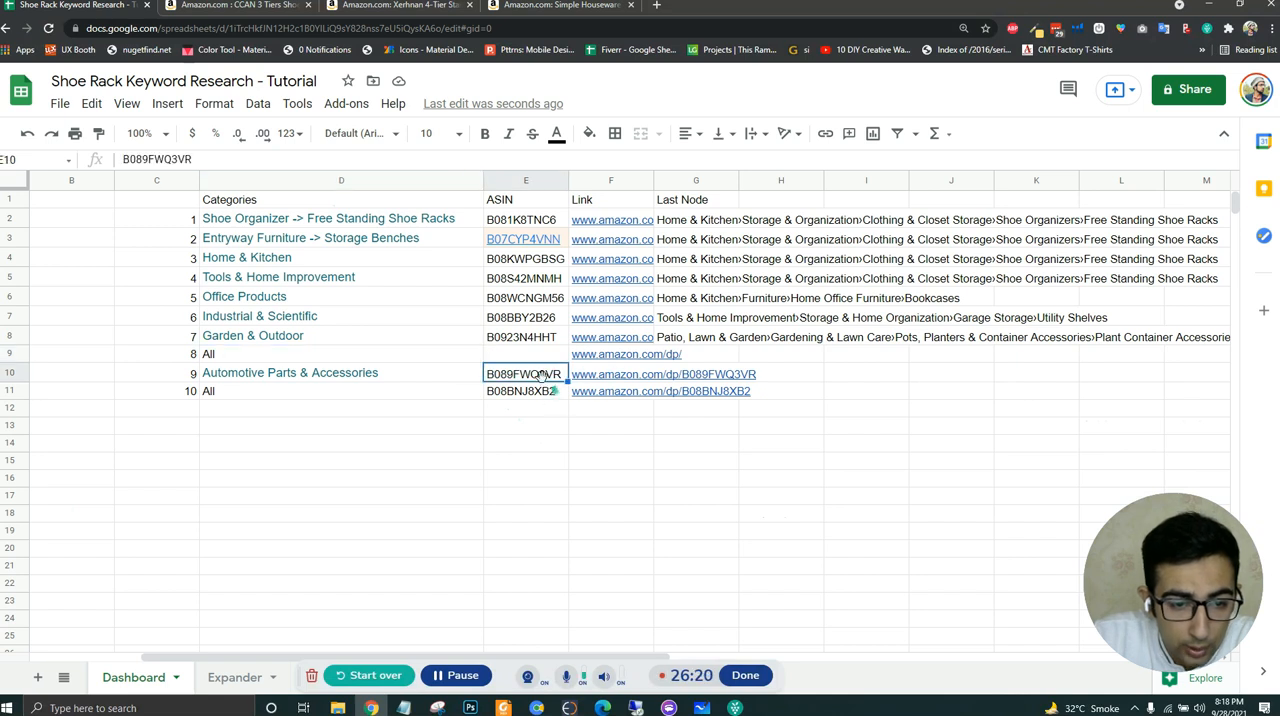
{"action": "left_click", "coordinate": [360, 6]}
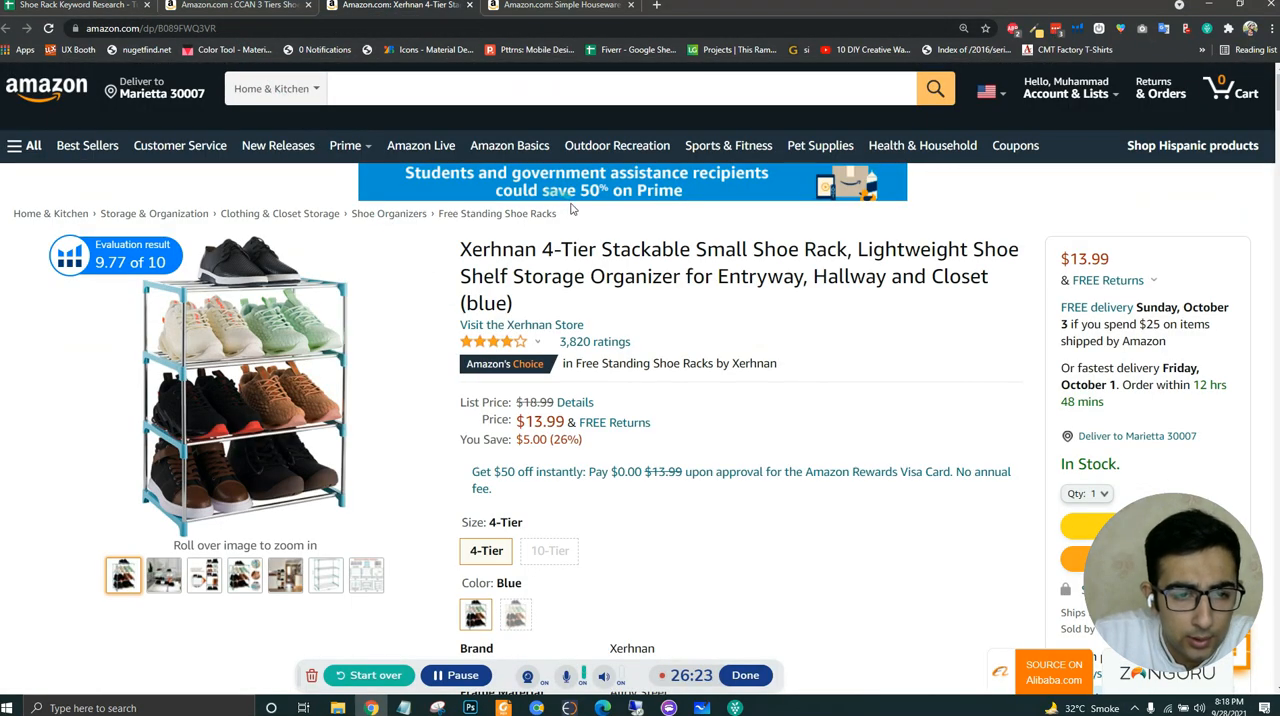
{"action": "left_click_drag", "start_coordinate": [560, 218], "coordinate": [15, 217]}
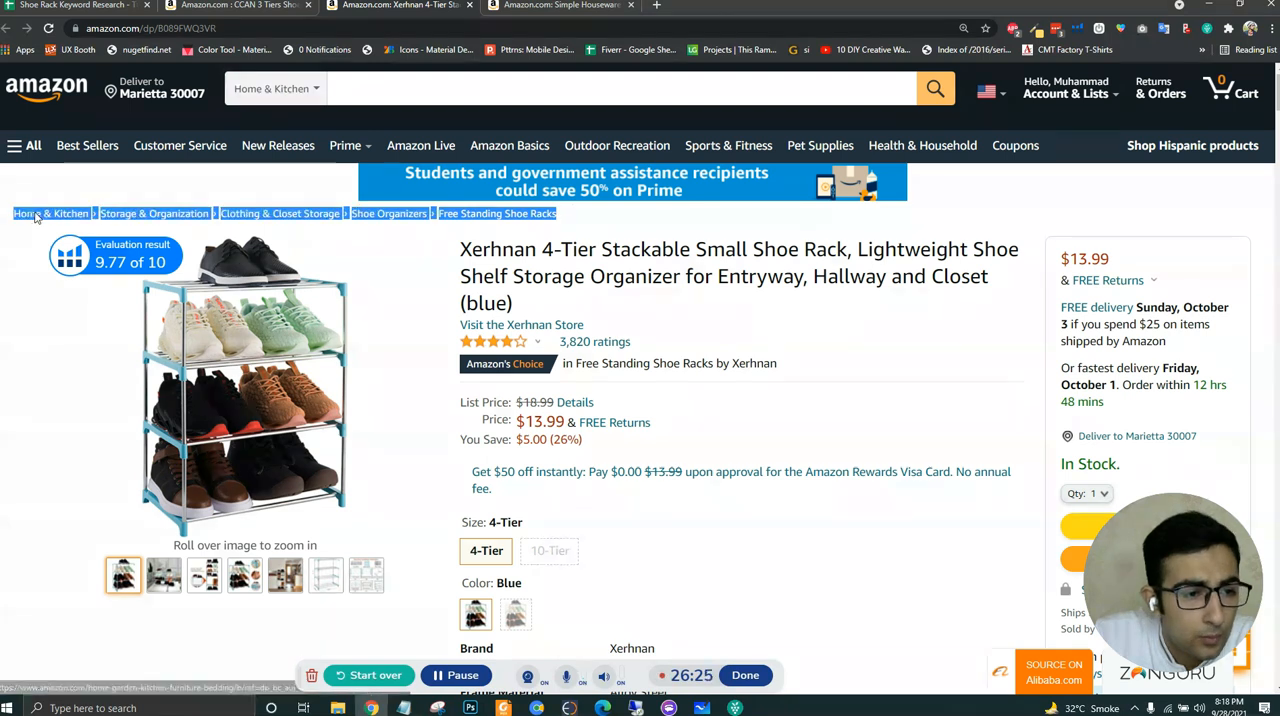
{"action": "left_click", "coordinate": [85, 5]}
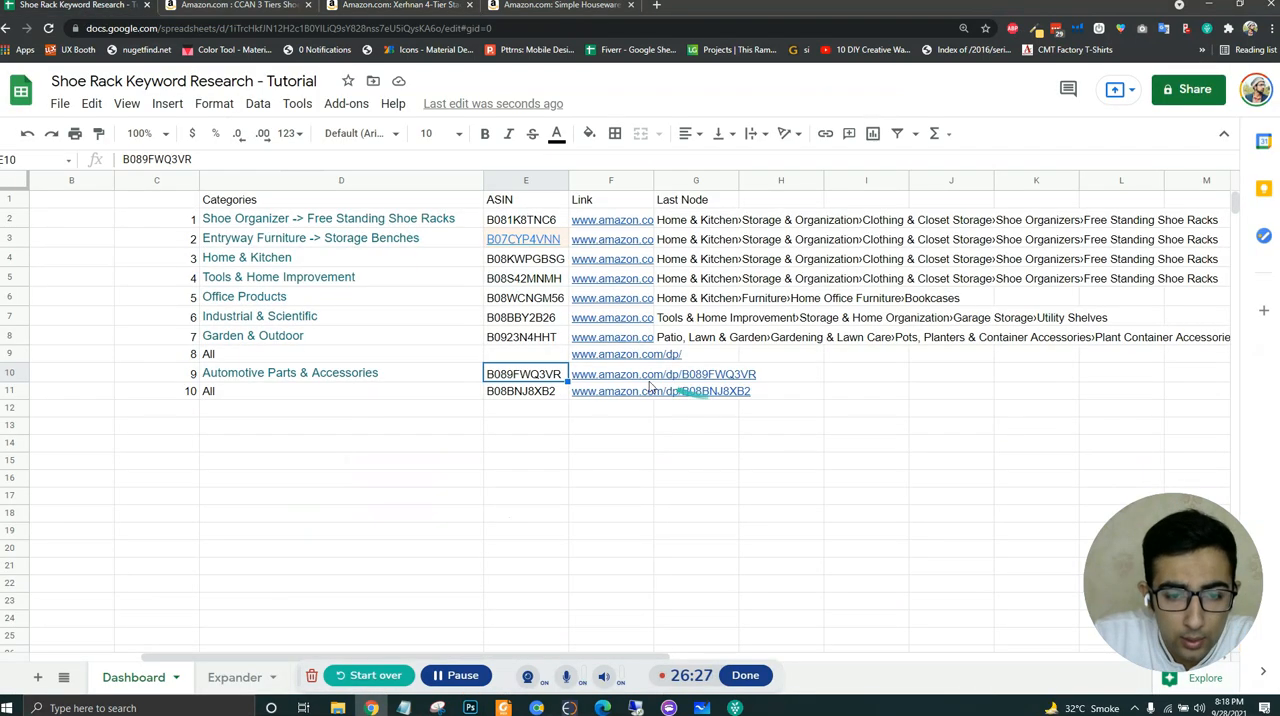
{"action": "left_click", "coordinate": [718, 377]}
{"action": "right_click", "coordinate": [712, 381]}
{"action": "key", "text": "Escape"}
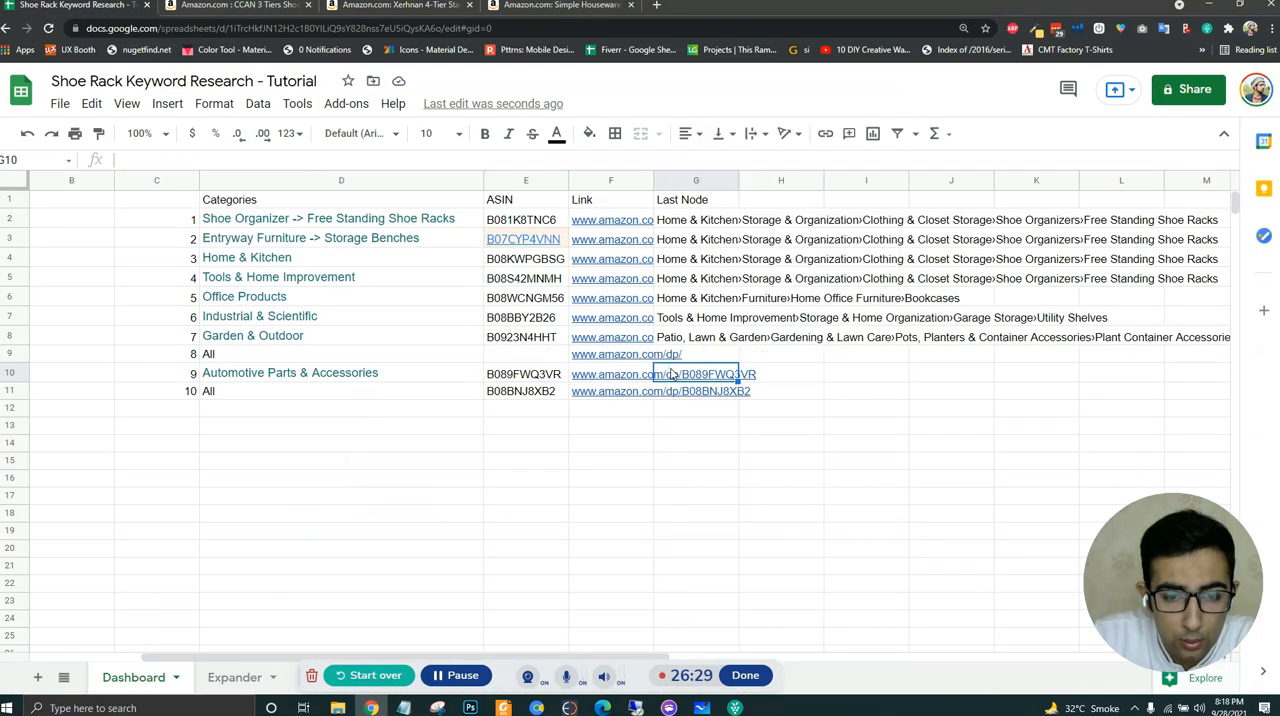
{"action": "type", "text": "Home & Kitchen›Storage & Organization›Clothing & Closet Storage›Shoe Organizers›Free Standing Shoe Racks"}
{"action": "key", "text": "Return"}
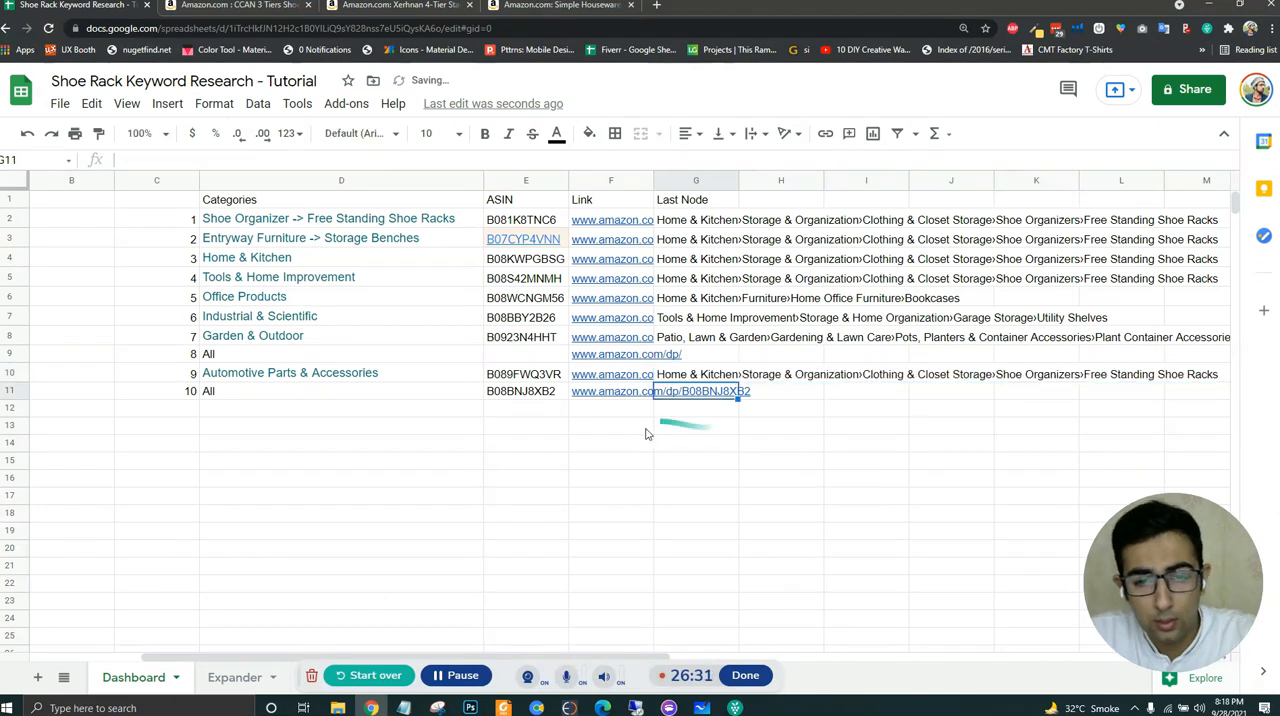
- Copy the category breadcrumb from the B08BNJ8XB2 product page into the last node cell G11 of the spreadsheet
{"action": "left_click", "coordinate": [518, 394]}
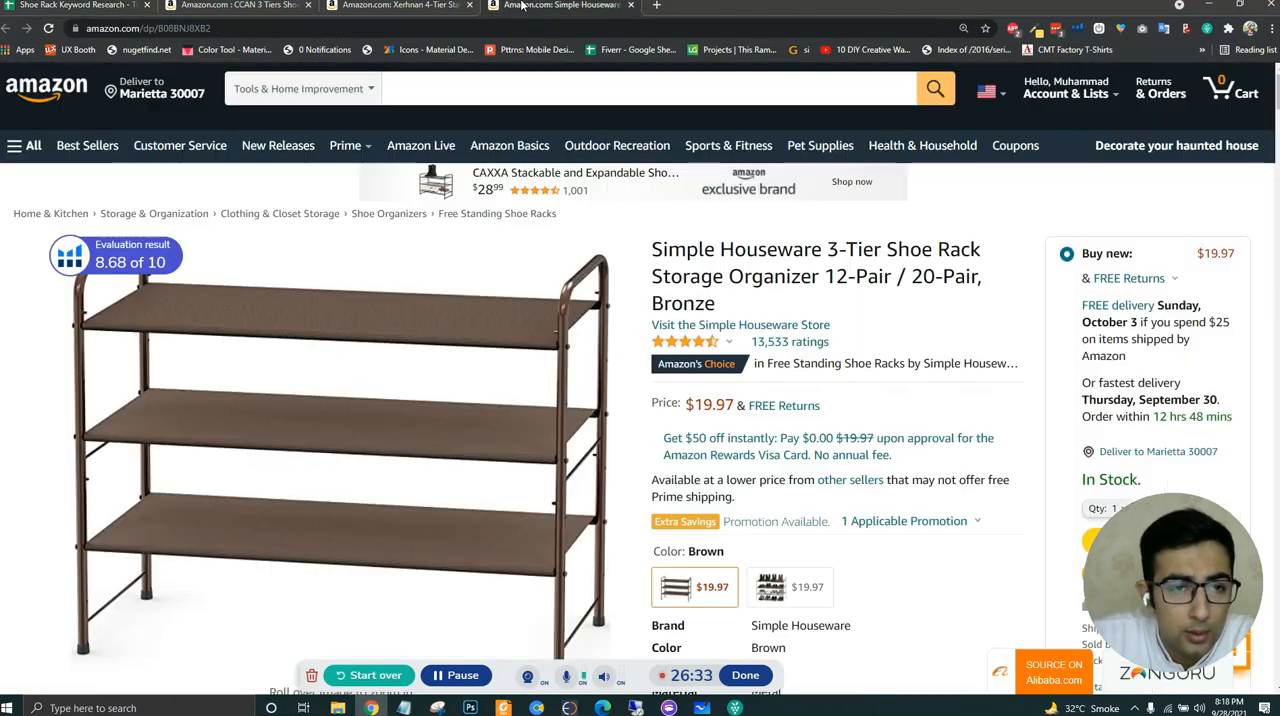
{"action": "left_click", "coordinate": [545, 5]}
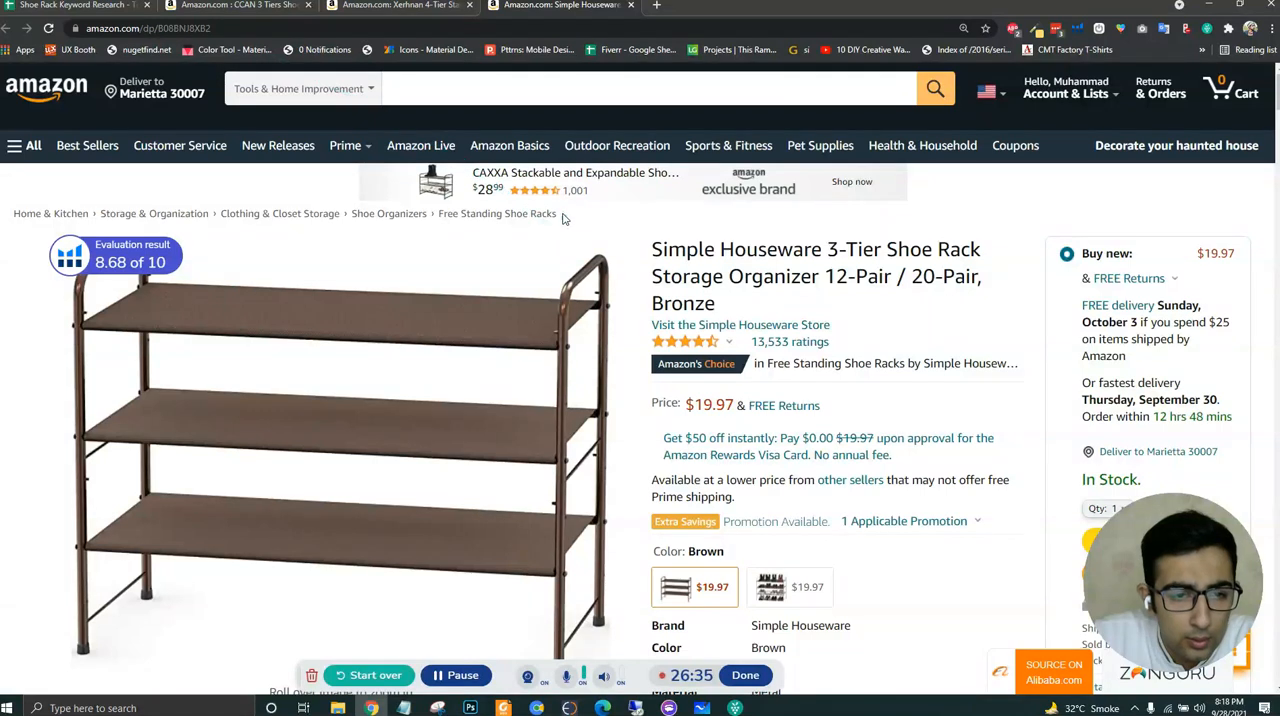
{"action": "left_click_drag", "start_coordinate": [362, 218], "coordinate": [587, 222]}
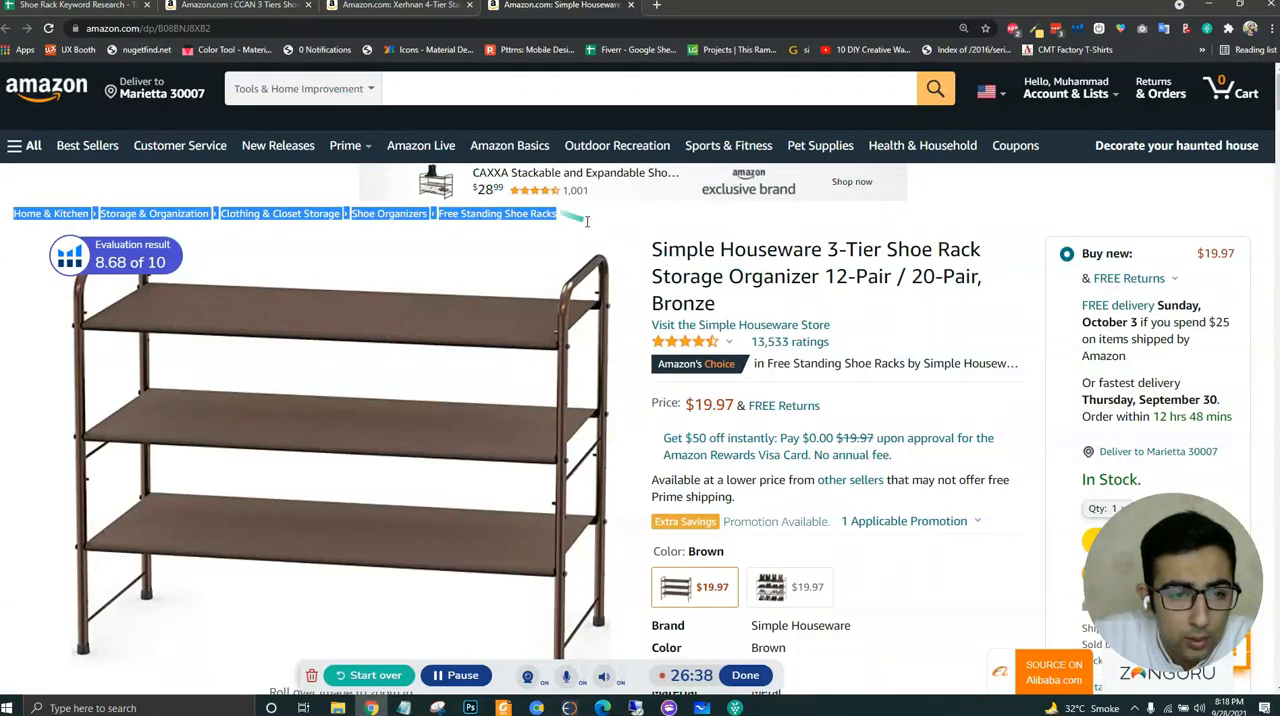
{"action": "left_click", "coordinate": [578, 221]}
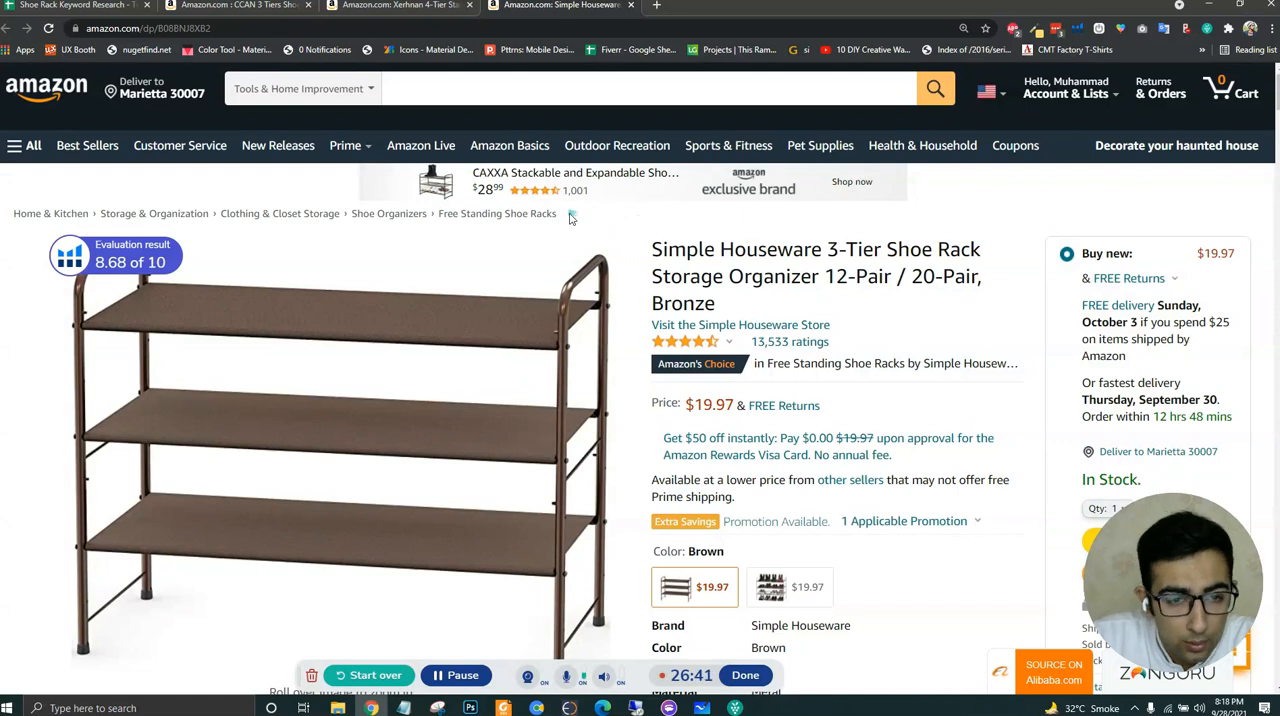
{"action": "left_click_drag", "start_coordinate": [390, 221], "coordinate": [12, 218]}
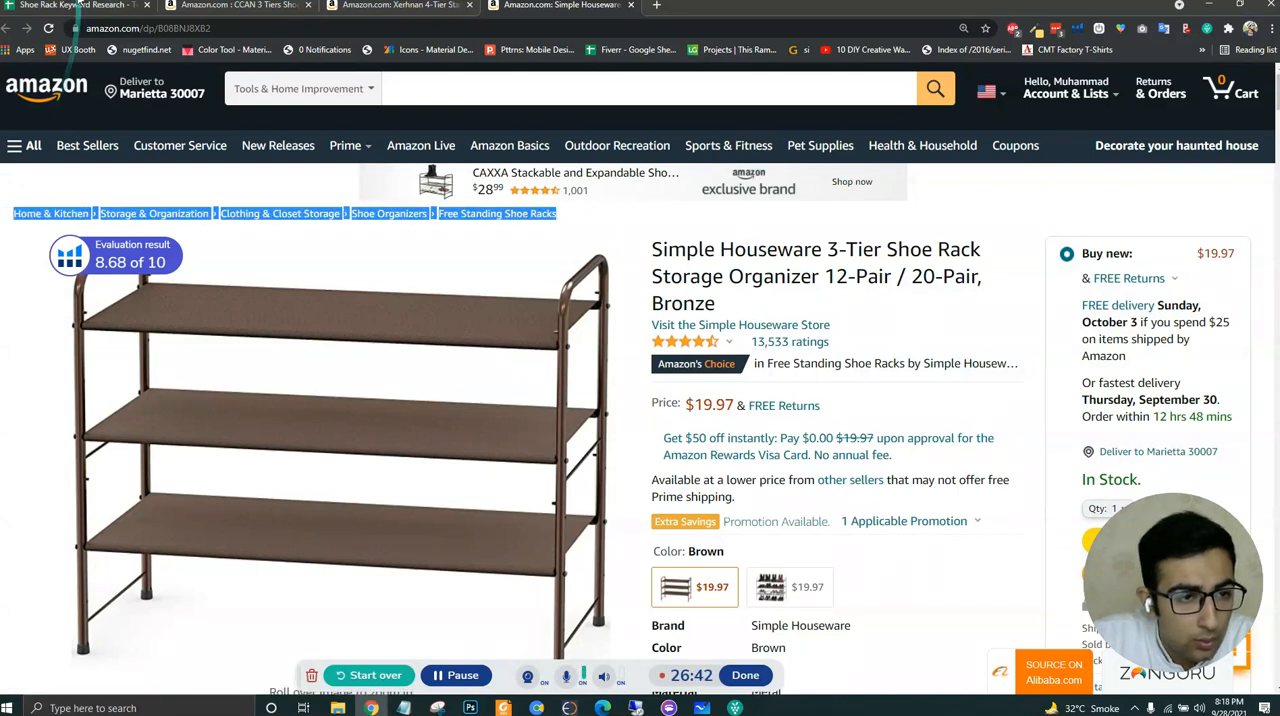
{"action": "left_click", "coordinate": [70, 5]}
{"action": "key", "text": "ctrl+c"}
{"action": "left_click", "coordinate": [718, 412]}
{"action": "left_click", "coordinate": [708, 391]}
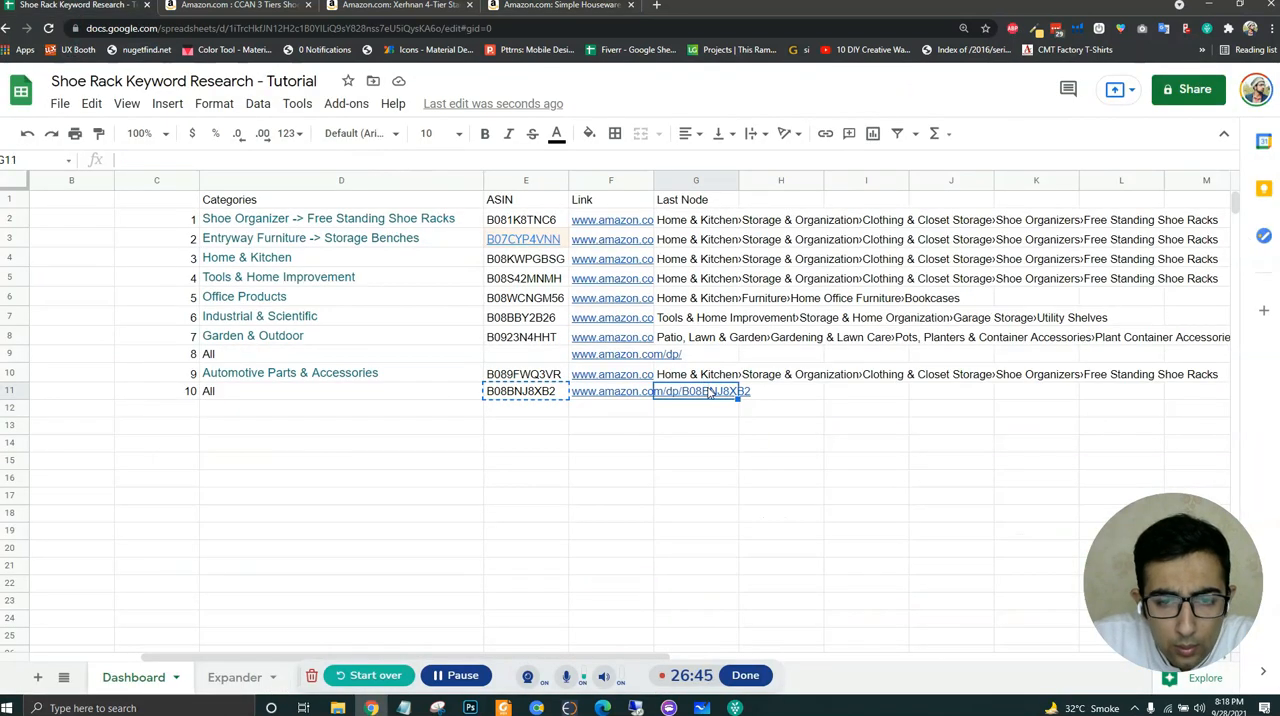
{"action": "key", "text": "ctrl+v"}
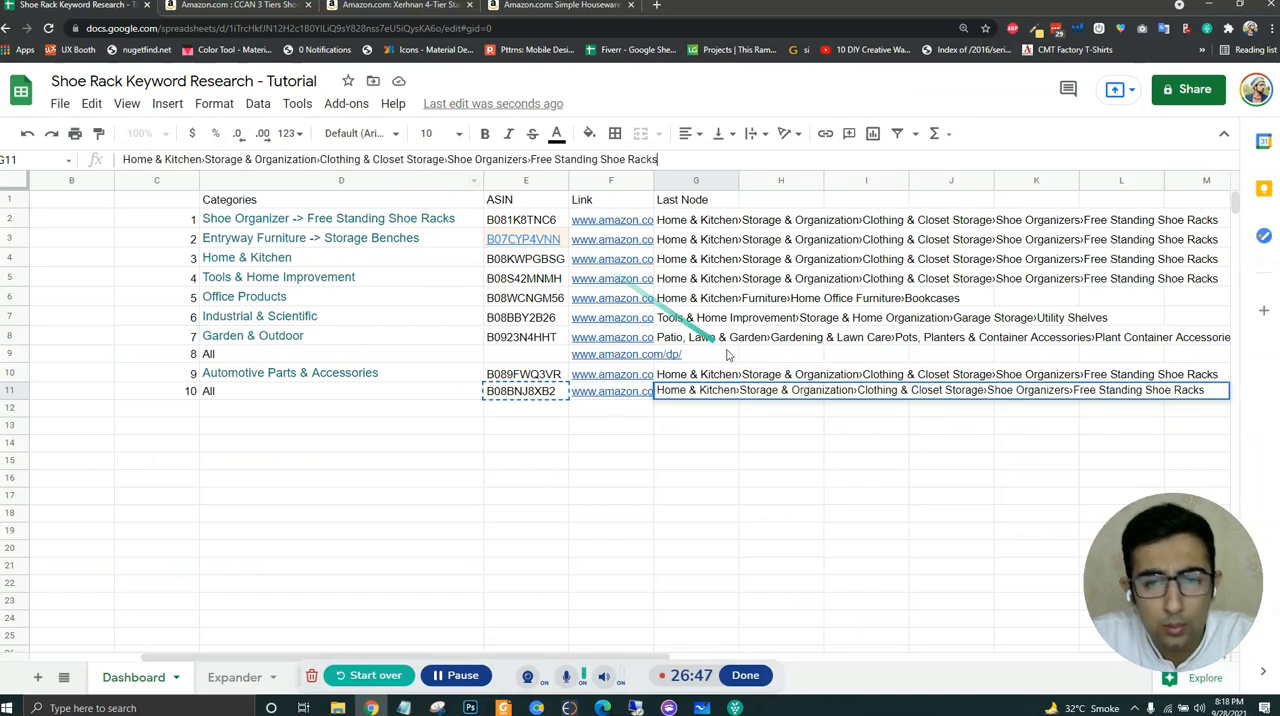
{"action": "left_click", "coordinate": [749, 407]}
{"action": "left_click", "coordinate": [720, 482]}
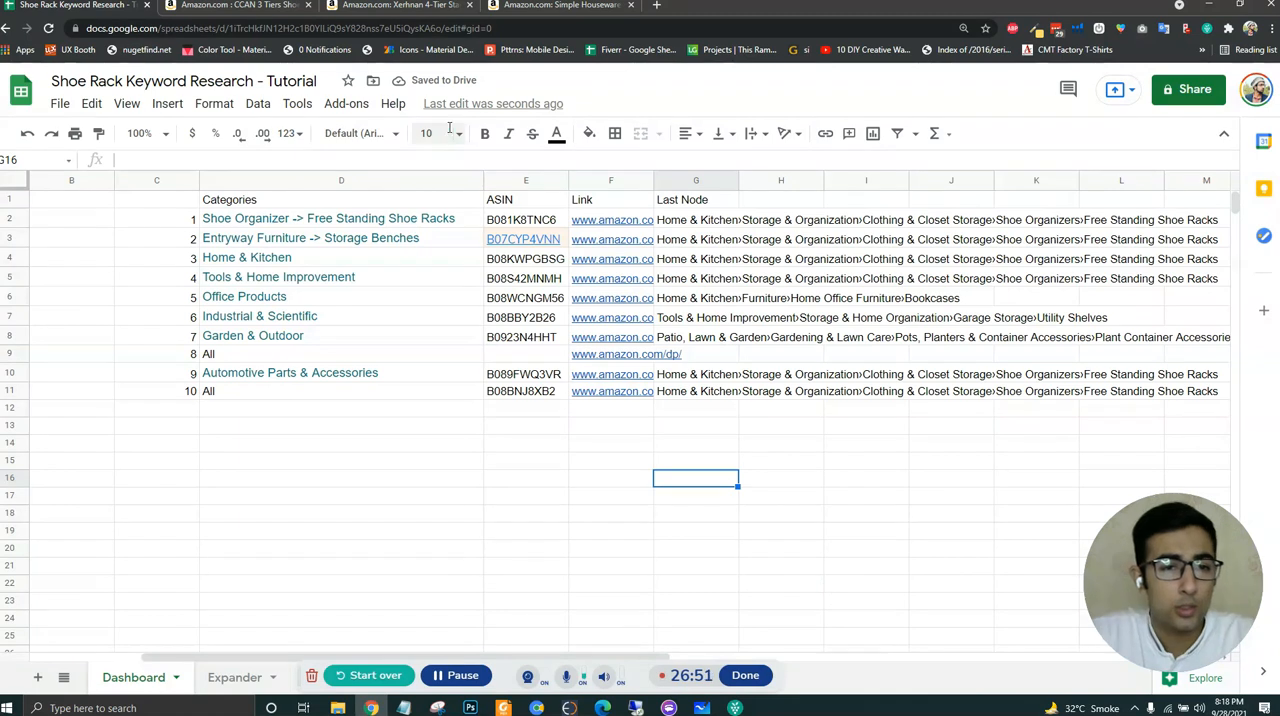
- Search Amazon for "shoe rack" in All Departments
{"action": "left_click", "coordinate": [510, 5]}
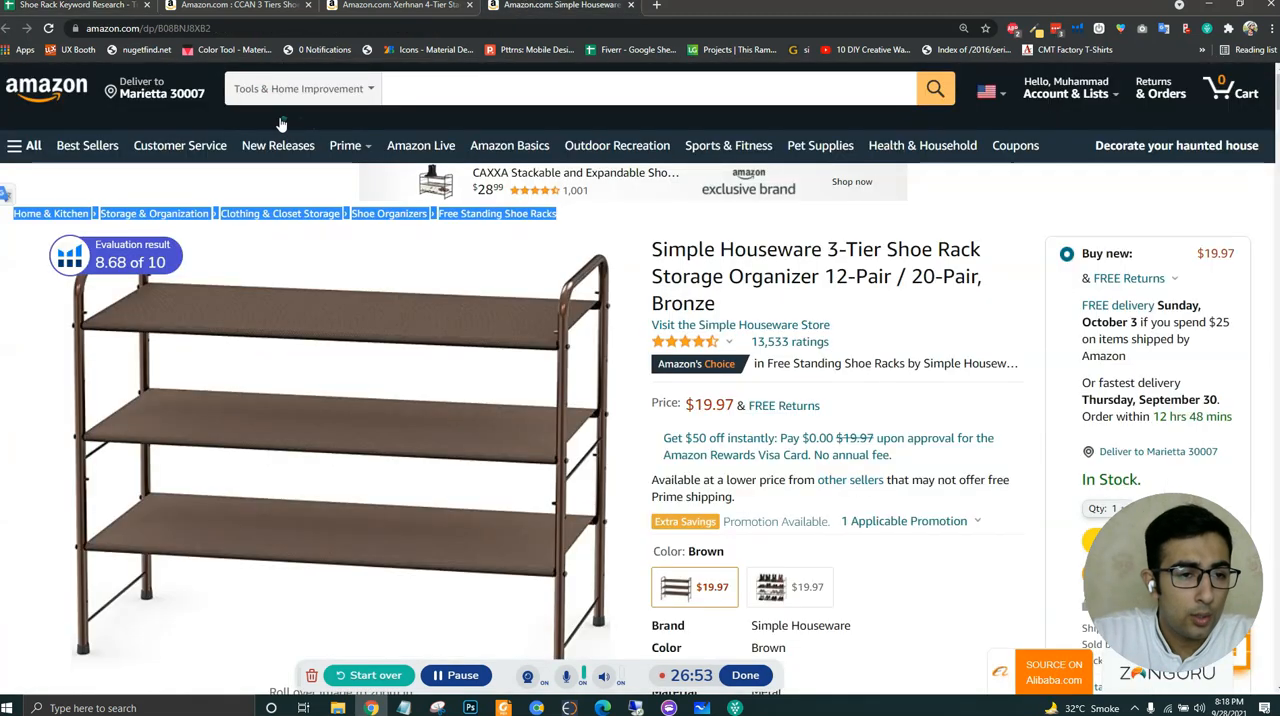
{"action": "left_click", "coordinate": [295, 89]}
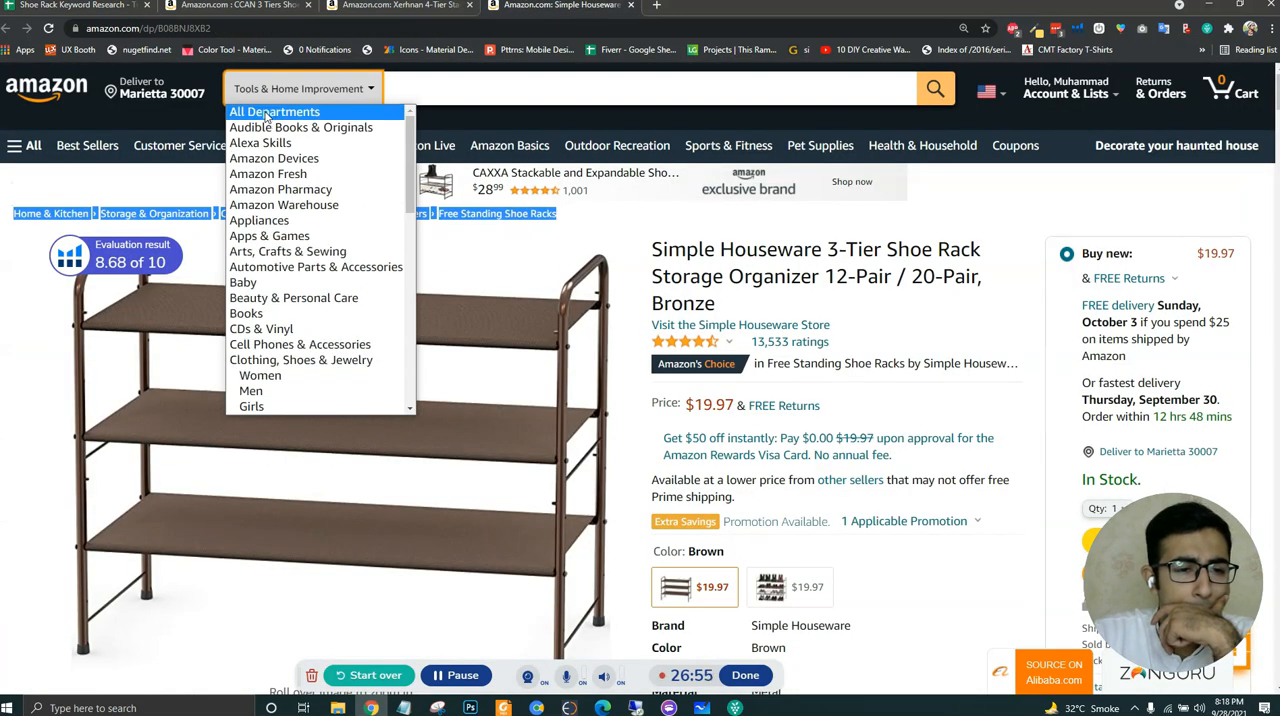
{"action": "left_click", "coordinate": [272, 112]}
{"action": "type", "text": "sh"}
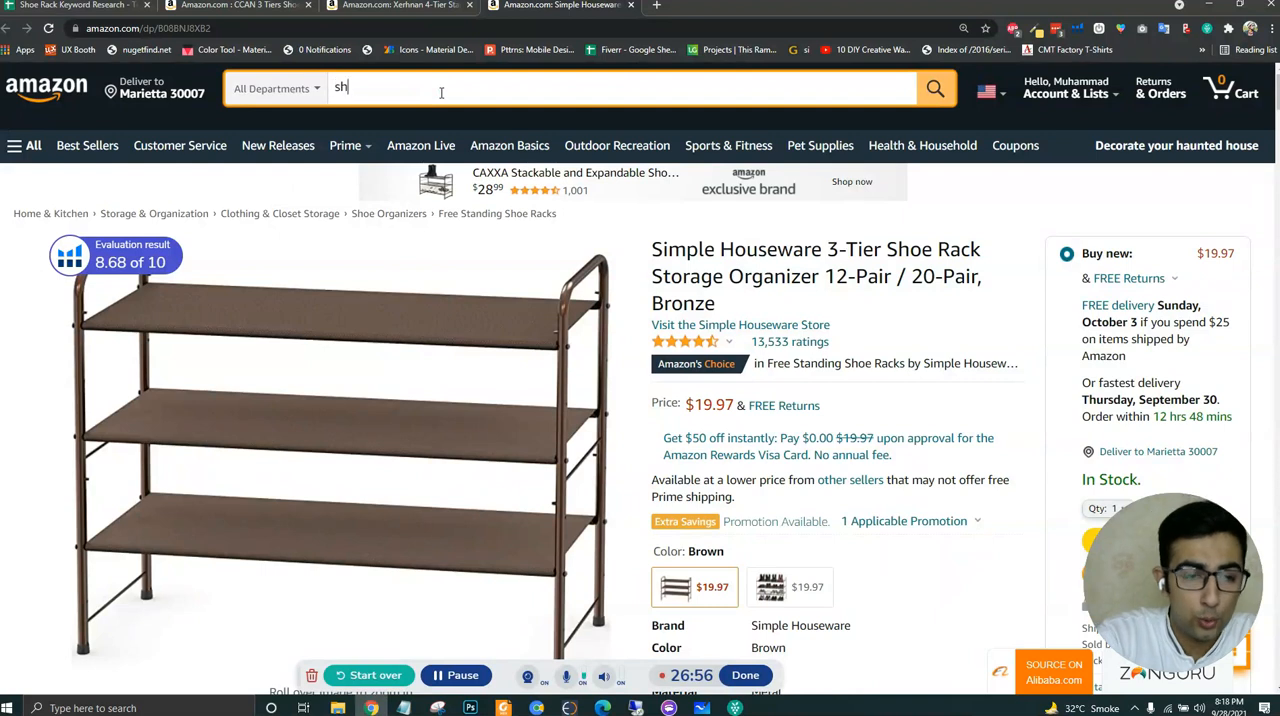
{"action": "type", "text": "oe rack"}
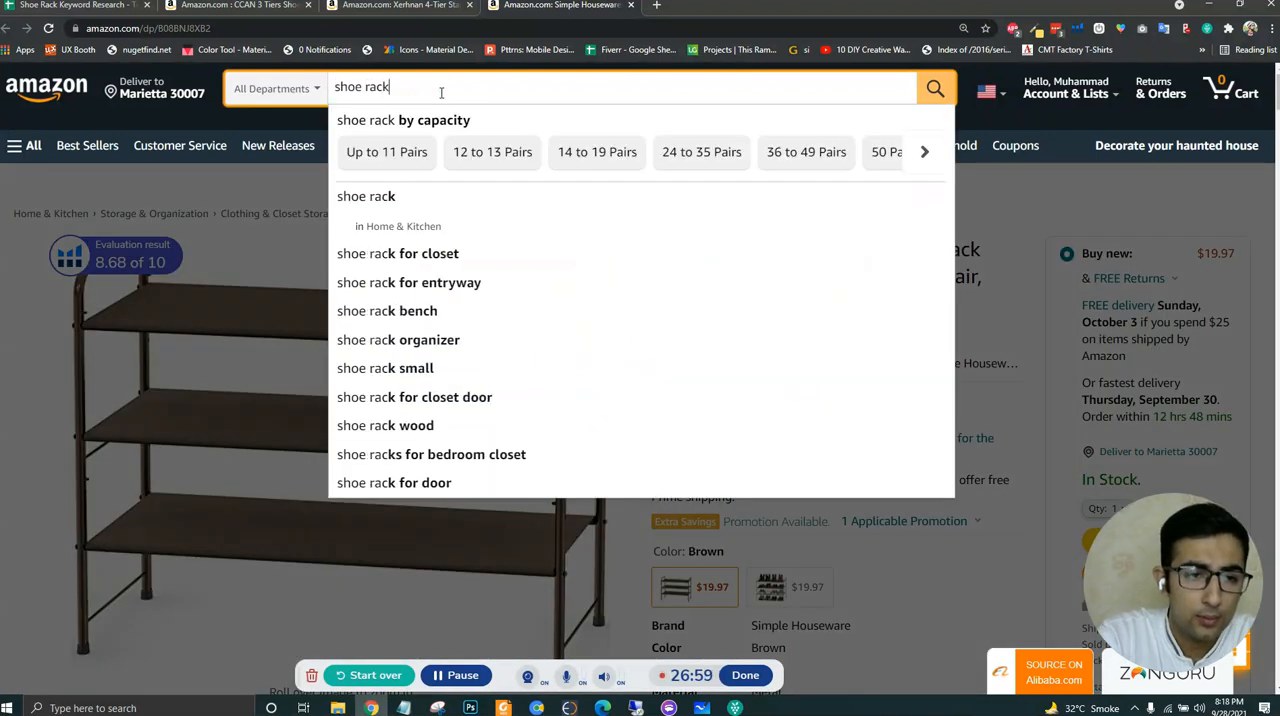
{"action": "key", "text": "Return"}
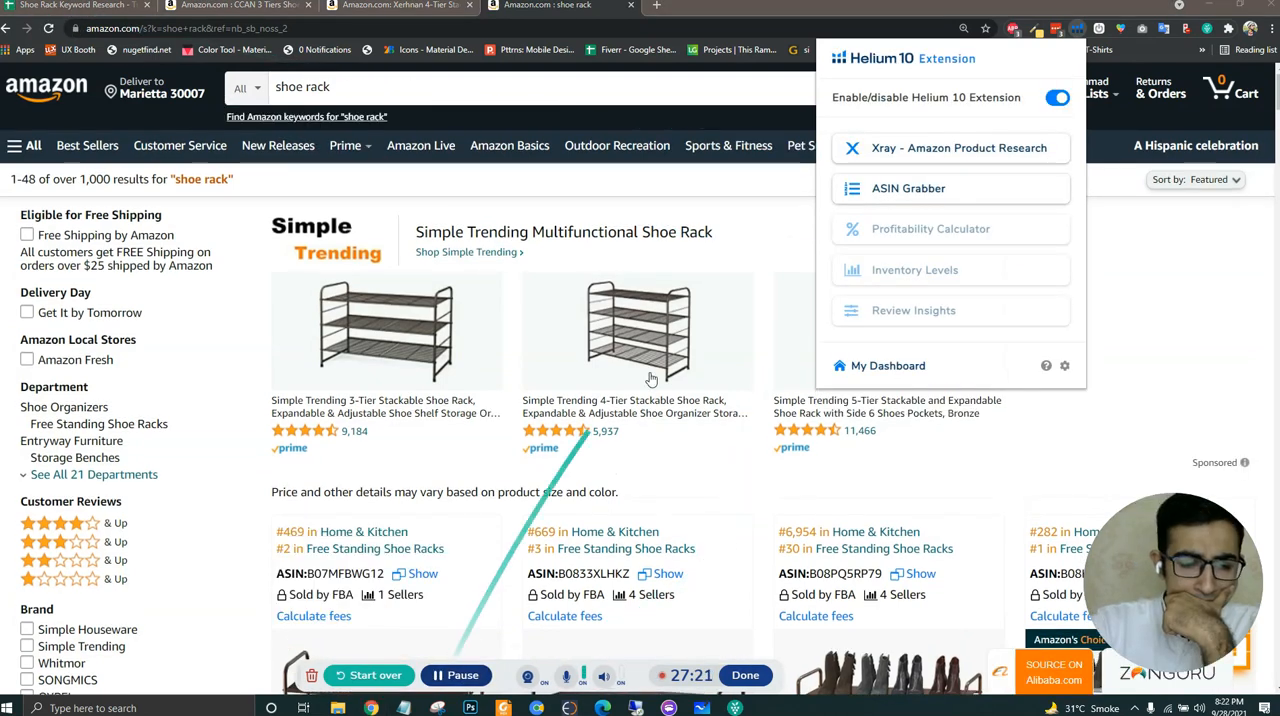
- Run Helium 10's Xray product research on the shoe rack results and sort the products by sales in descending order
{"action": "left_click", "coordinate": [896, 157]}
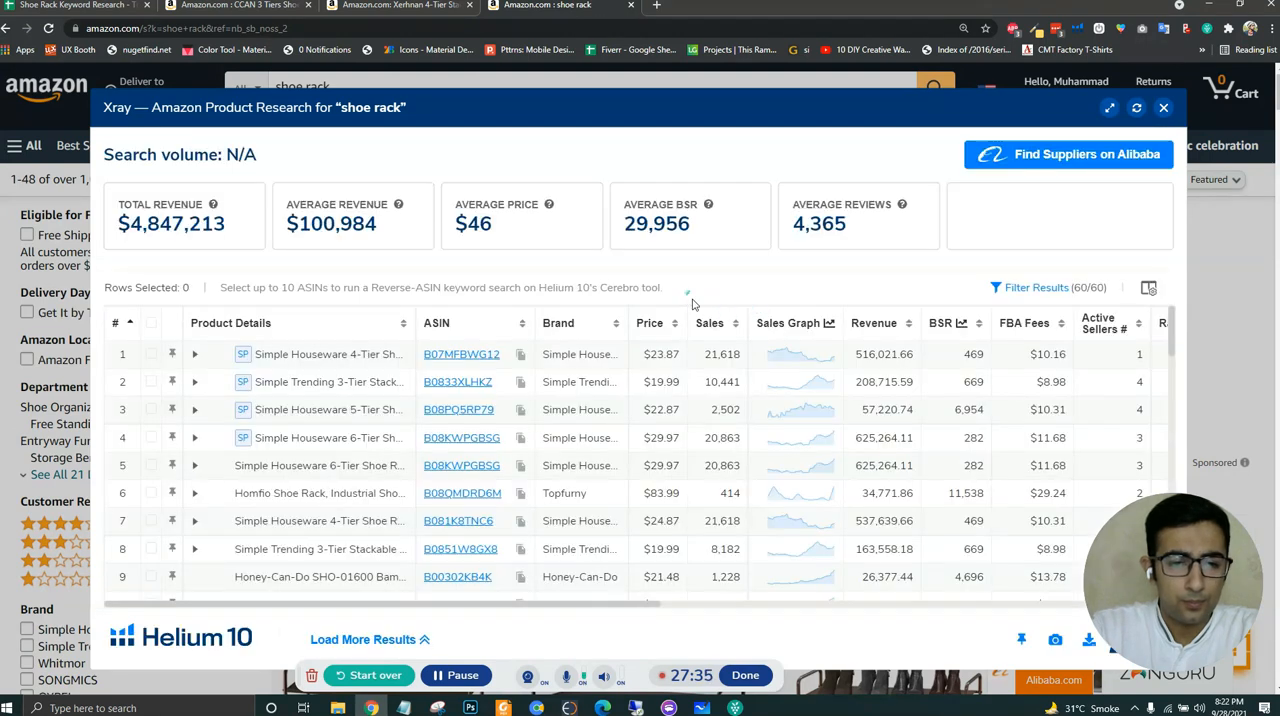
{"action": "left_click", "coordinate": [710, 322]}
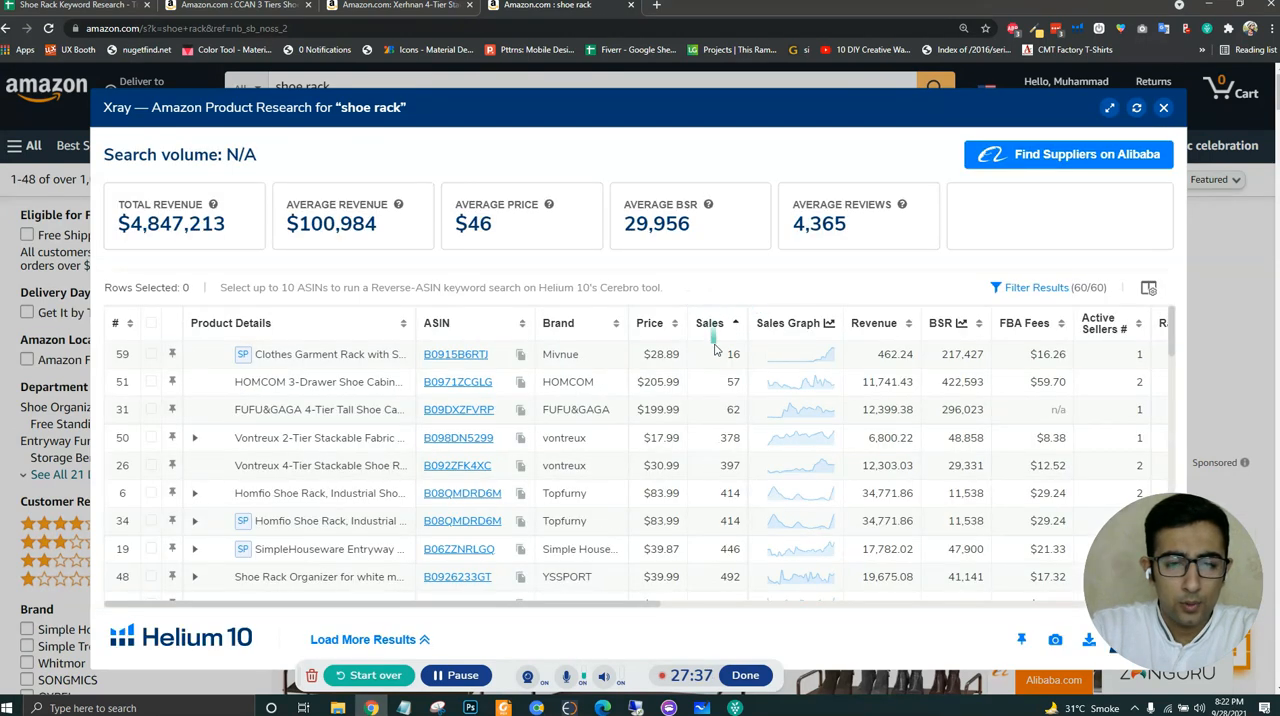
{"action": "left_click", "coordinate": [712, 322]}
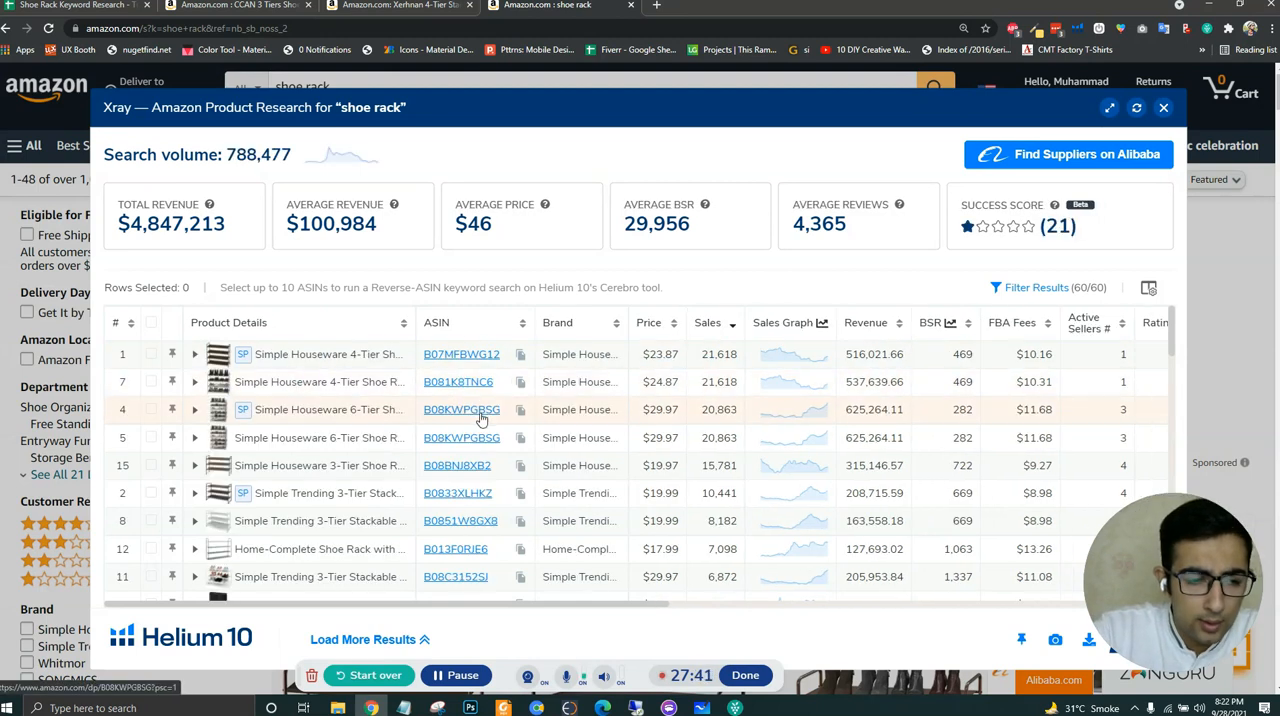
- Copy the ASIN B08KWPGBSG from the Xray results, check it against the ASINs in the spreadsheet and return to the results
{"action": "mouse_move", "coordinate": [483, 417]}
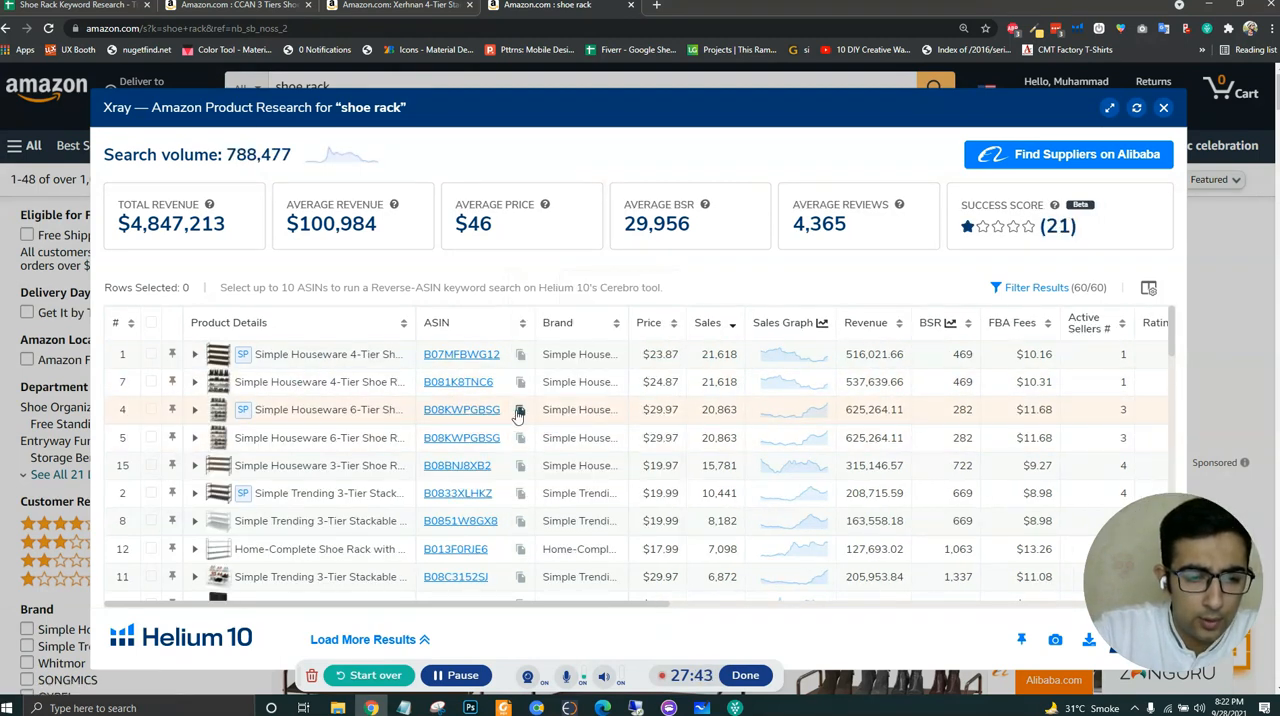
{"action": "left_click", "coordinate": [520, 410]}
{"action": "key", "text": "ctrl+1"}
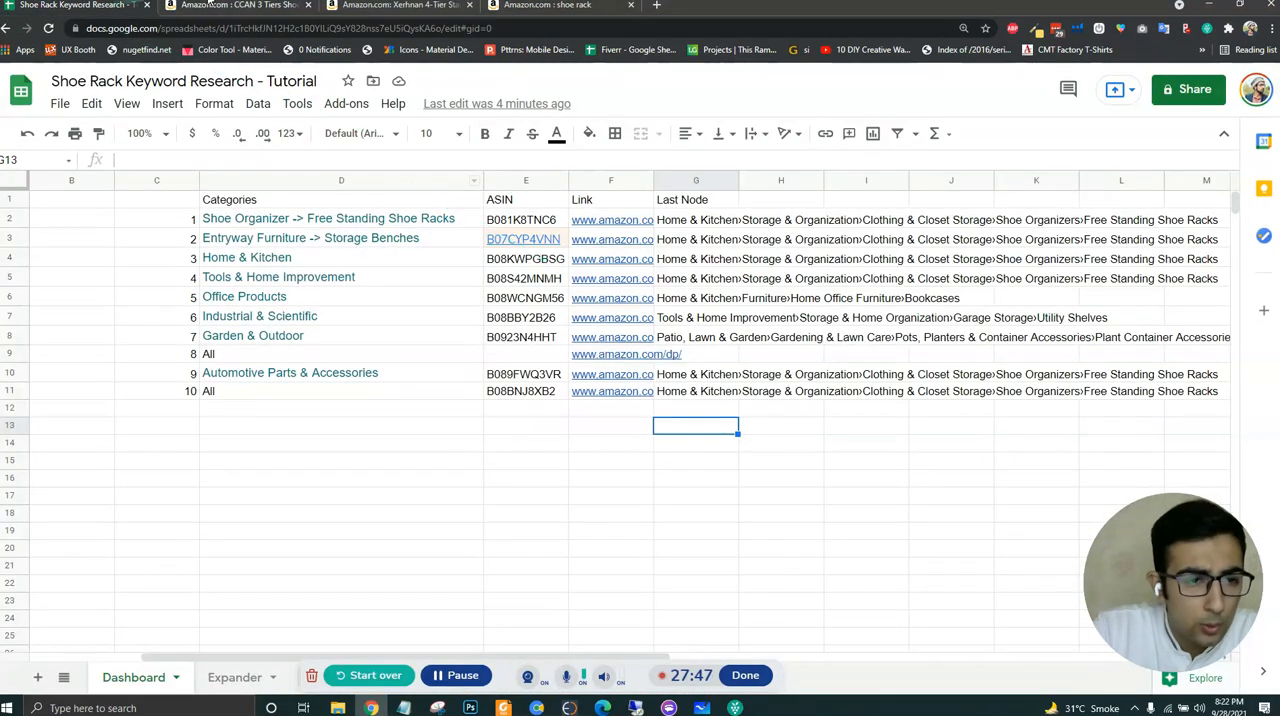
{"action": "key", "text": "ctrl+2"}
{"action": "key", "text": "ctrl+4"}
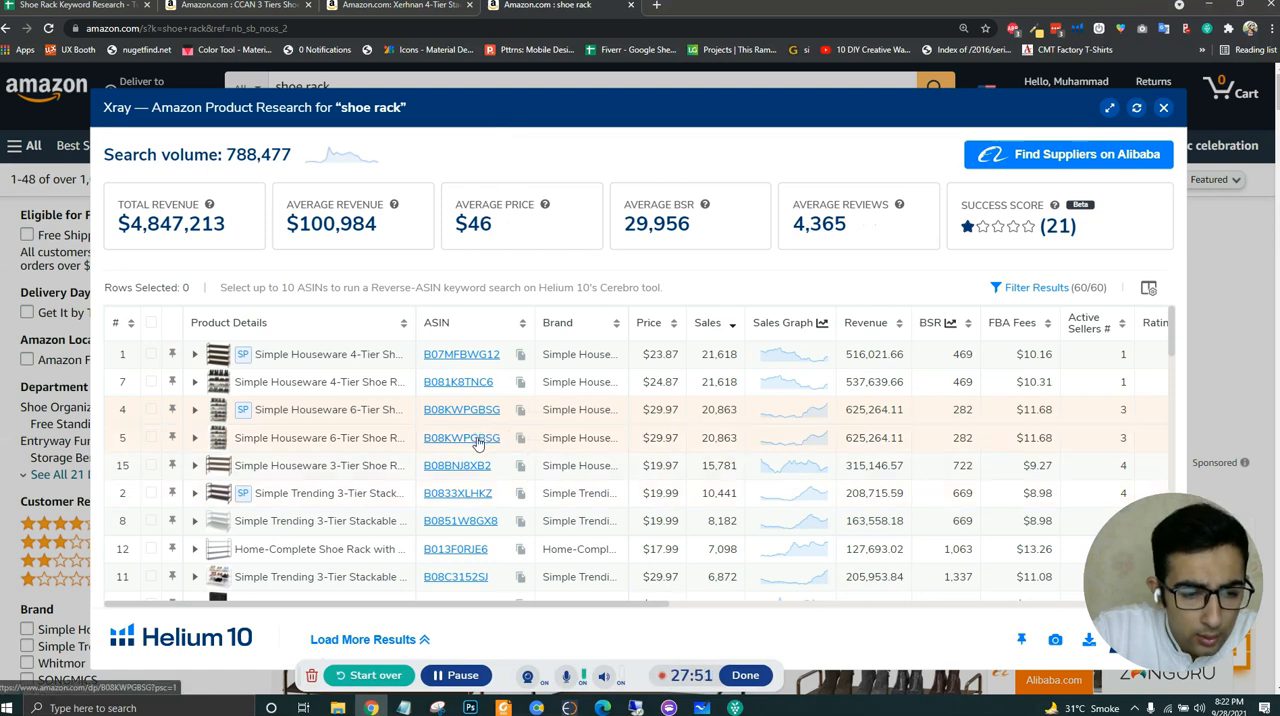
- Copy the ASIN B0833XLHKZ from the Xray results into E9 for the All category
{"action": "mouse_move", "coordinate": [471, 474]}
{"action": "mouse_move", "coordinate": [466, 497]}
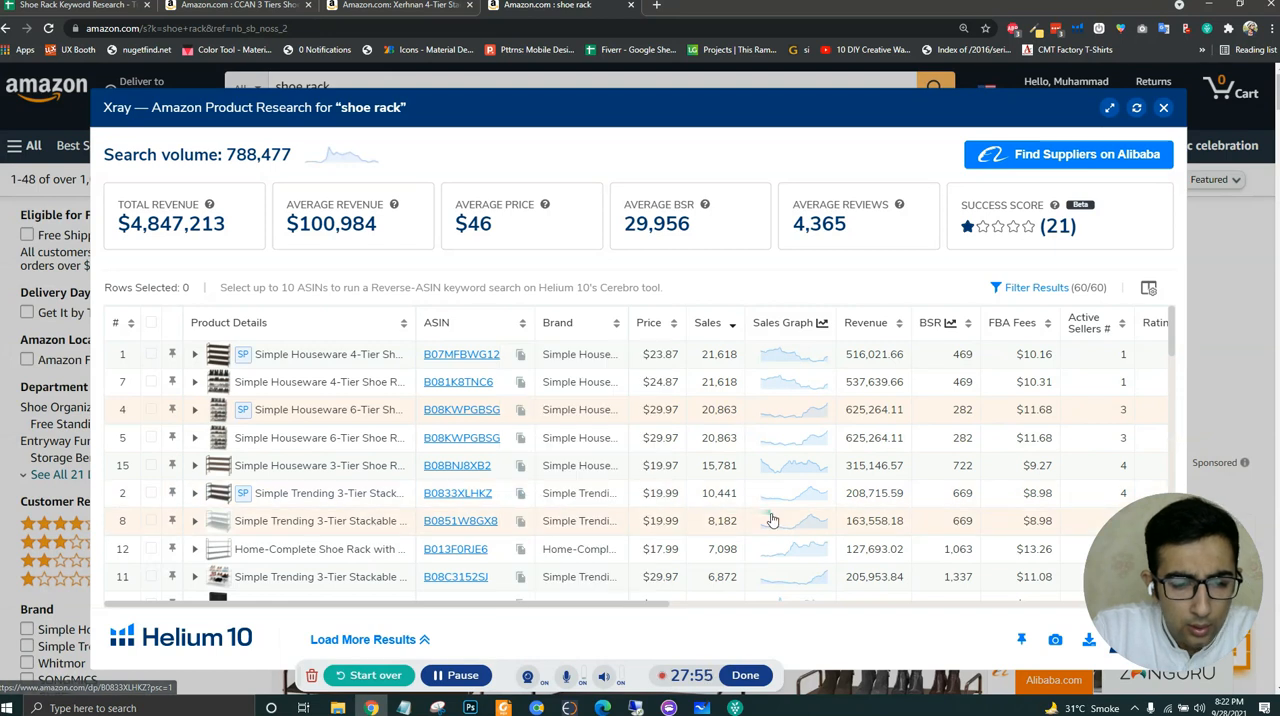
{"action": "scroll", "coordinate": [766, 520], "scroll_direction": "down", "scroll_amount": 1}
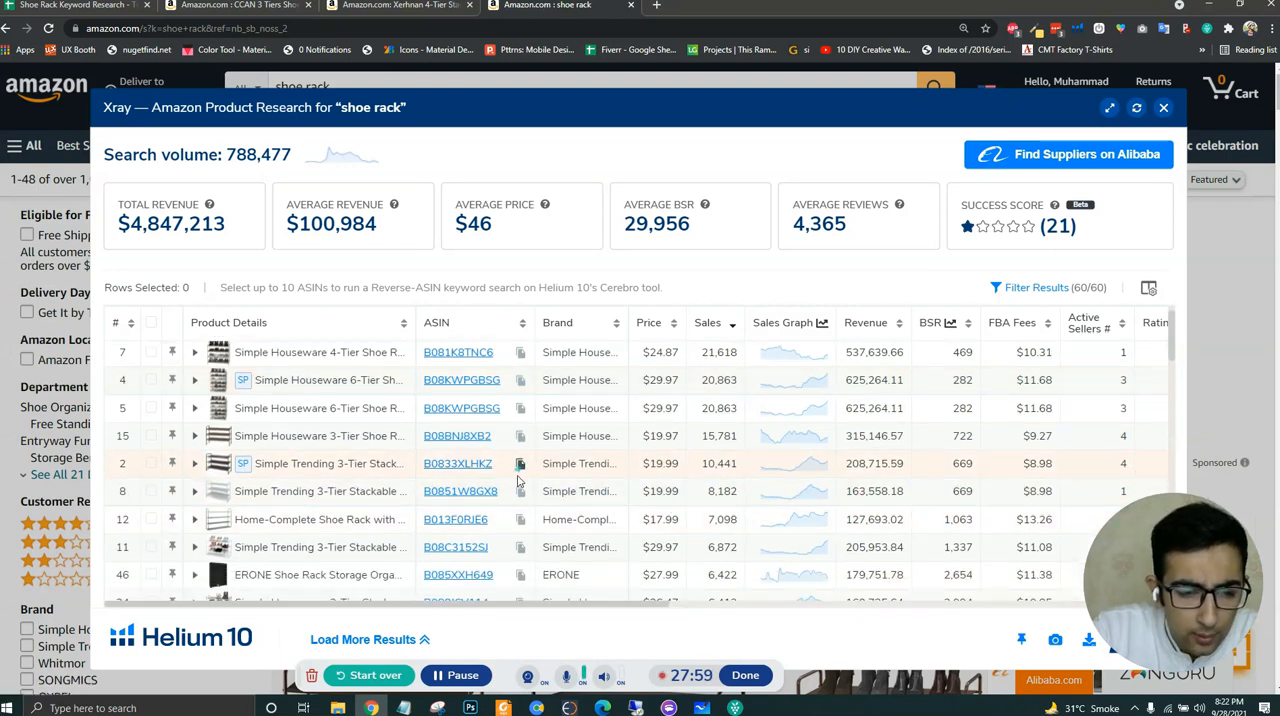
{"action": "left_click", "coordinate": [34, 5]}
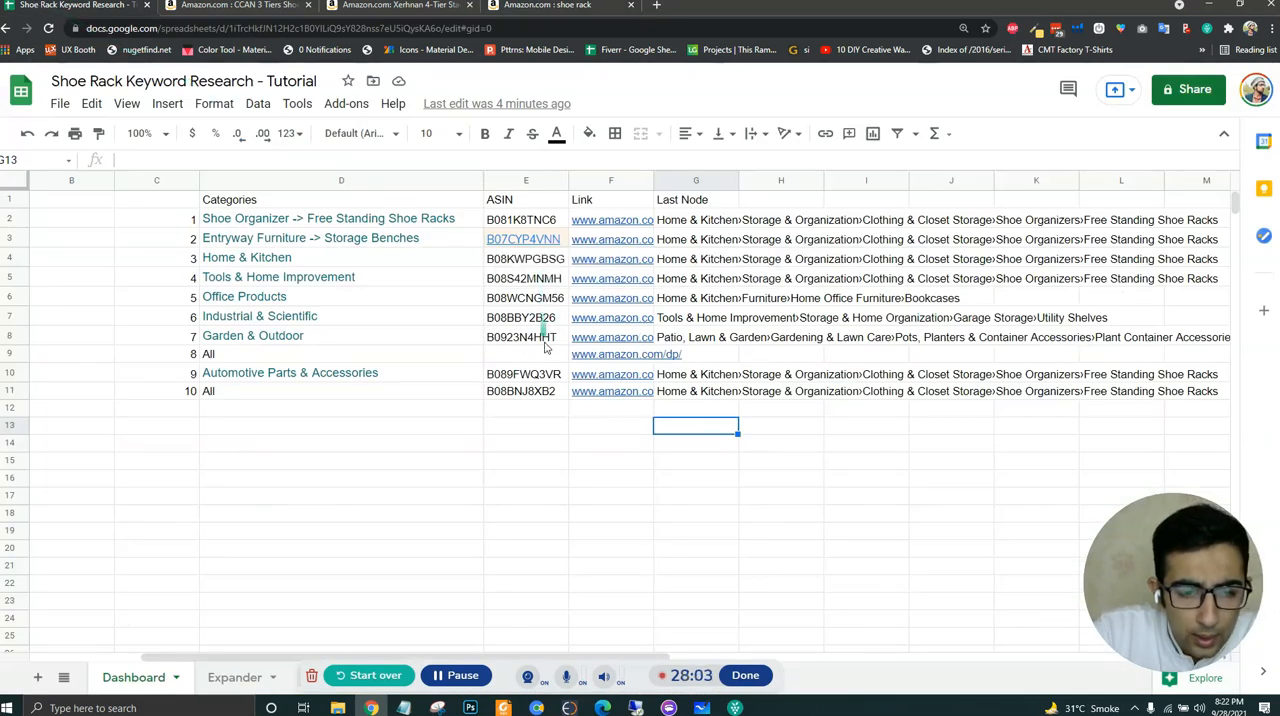
{"action": "left_click", "coordinate": [545, 360]}
{"action": "key", "text": "ctrl+v"}
{"action": "left_click", "coordinate": [543, 425]}
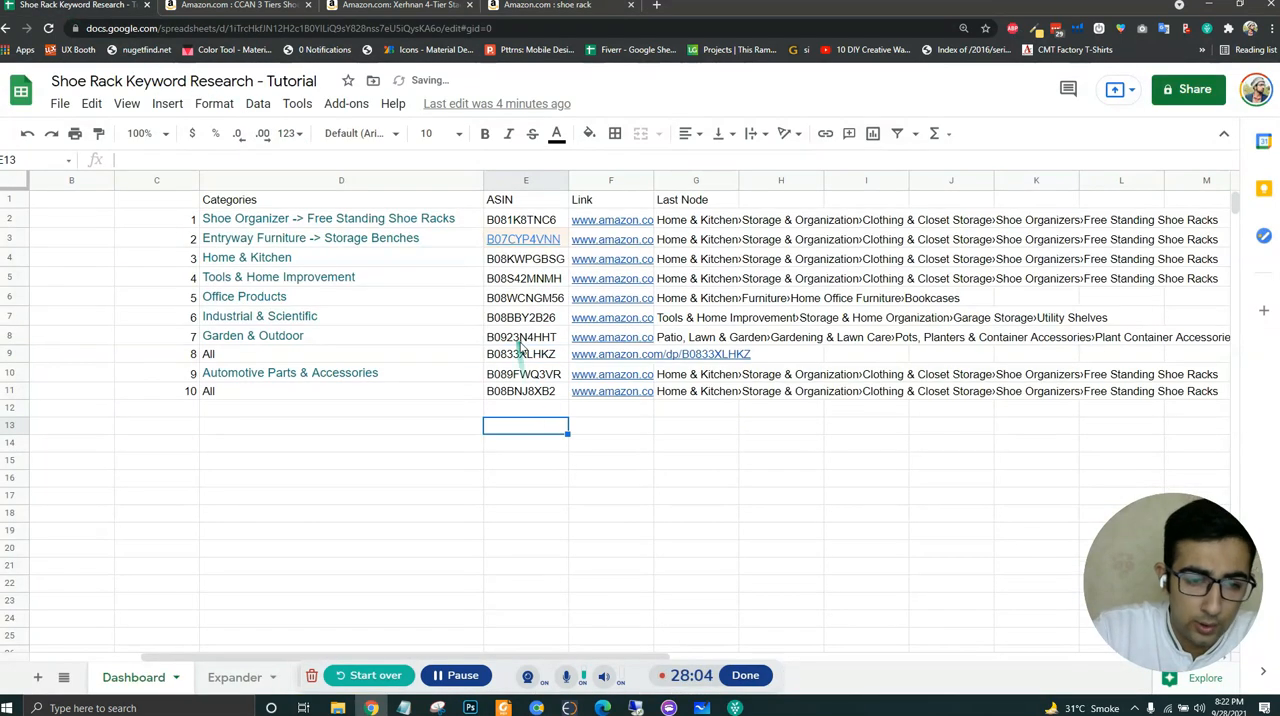
- Open the Amazon product page linked in F9 and copy its category breadcrumb from Home & Kitchen to Free Standing Shoe Racks
{"action": "left_click", "coordinate": [623, 358]}
{"action": "left_click", "coordinate": [690, 365]}
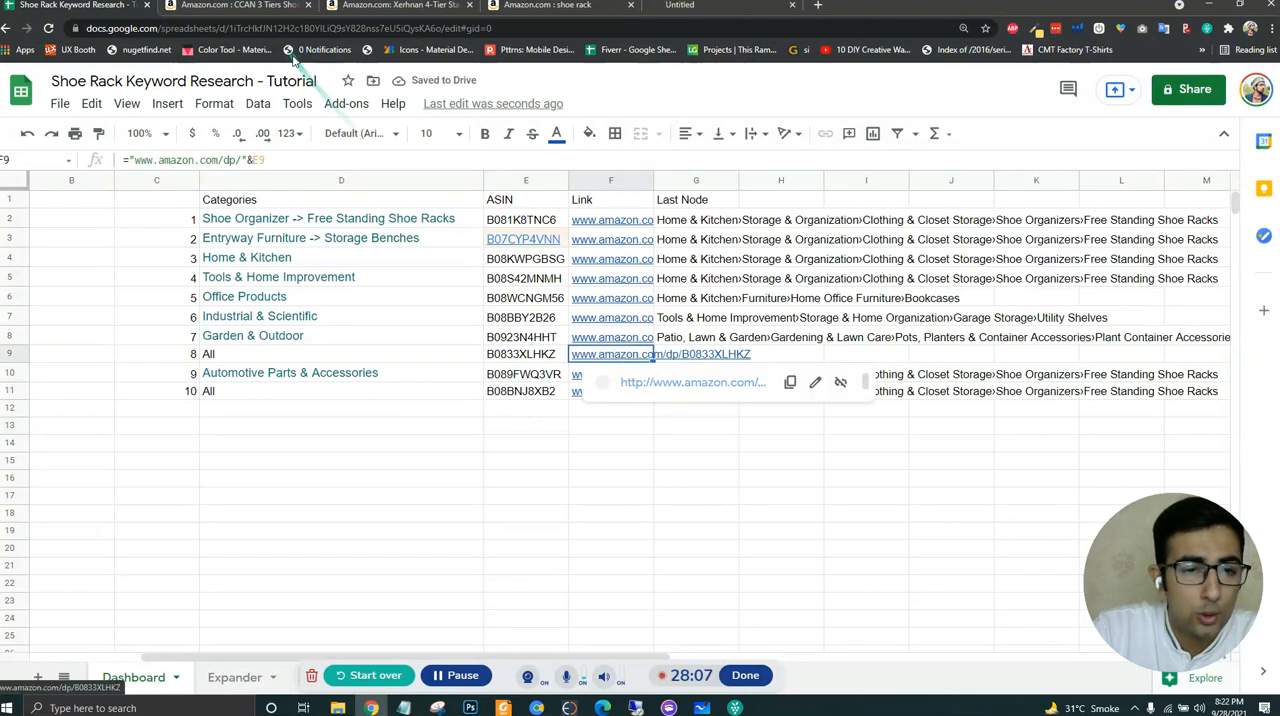
{"action": "left_click", "coordinate": [700, 6]}
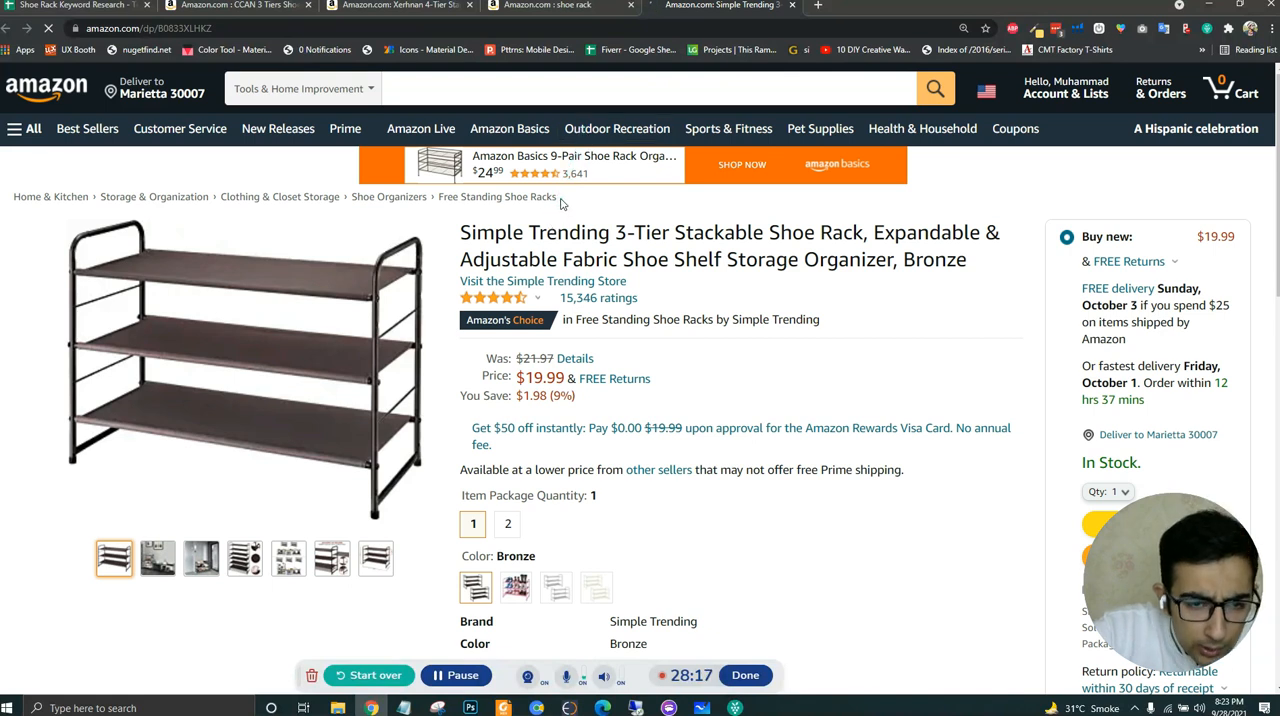
{"action": "left_click_drag", "start_coordinate": [560, 203], "coordinate": [15, 197]}
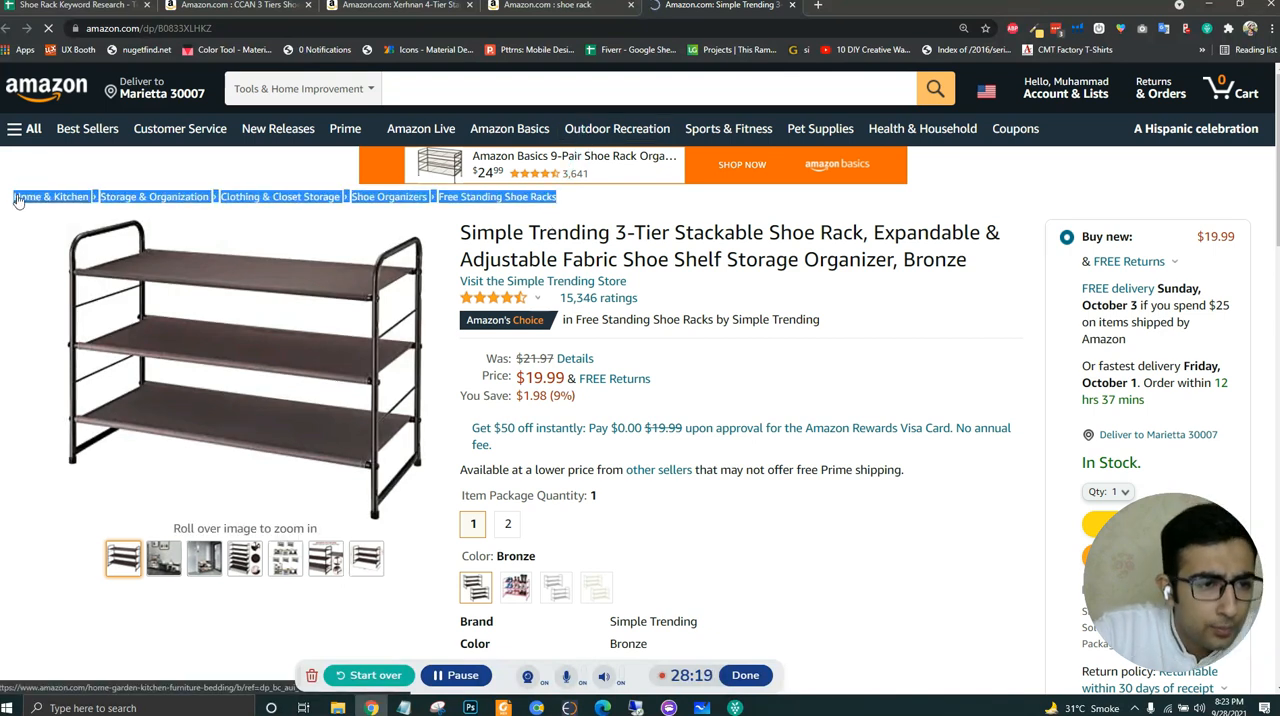
- Paste the copied Free Standing Shoe Racks breadcrumb into G9 of the spreadsheet as the last node for B0833XLHKZ
{"action": "left_click", "coordinate": [112, 6]}
{"action": "left_click", "coordinate": [714, 371]}
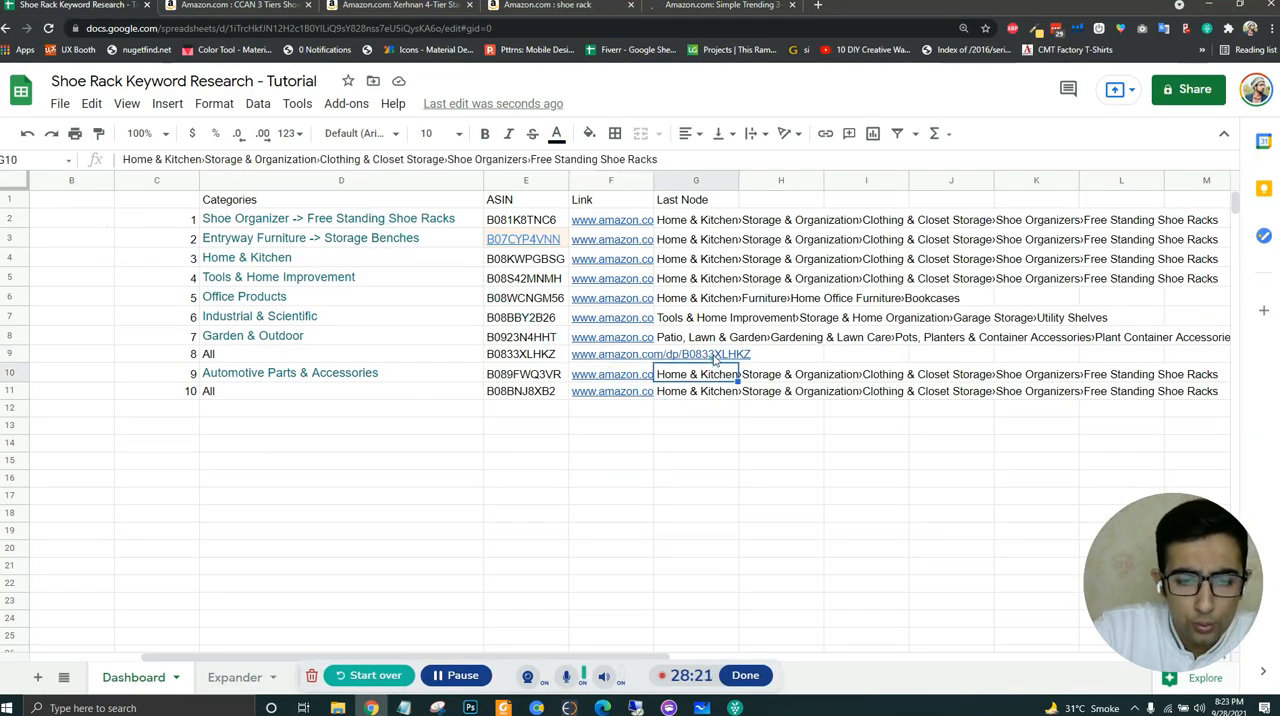
{"action": "left_click", "coordinate": [715, 358]}
{"action": "key", "text": "ctrl+v"}
{"action": "left_click", "coordinate": [728, 438]}
{"action": "key", "text": "ctrl+z"}
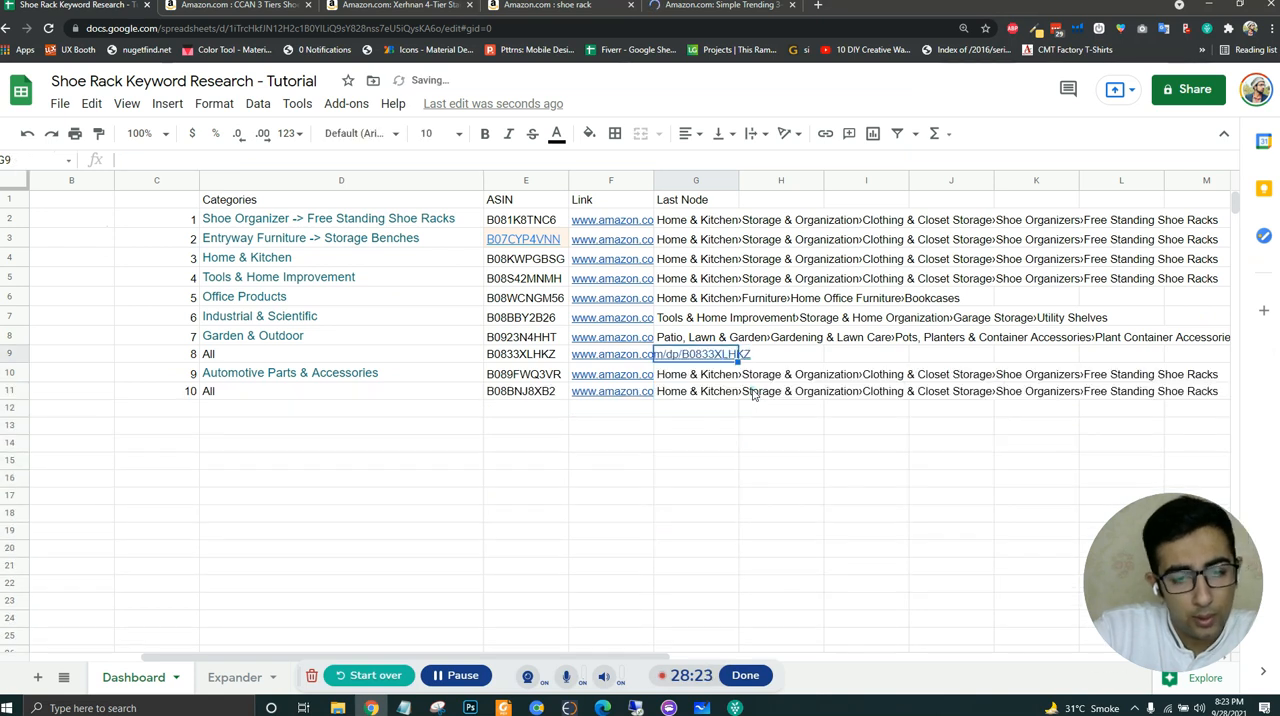
{"action": "key", "text": "ctrl+v"}
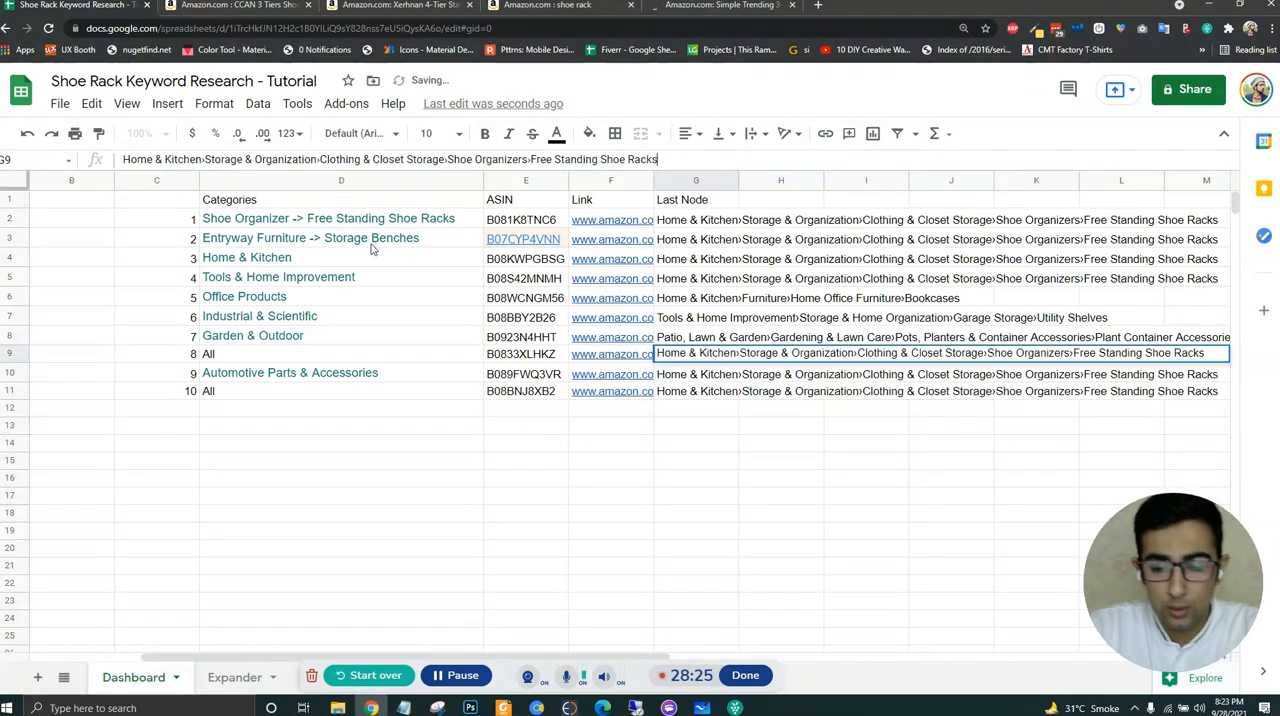
{"action": "key", "text": "Down"}
{"action": "left_click", "coordinate": [675, 478]}
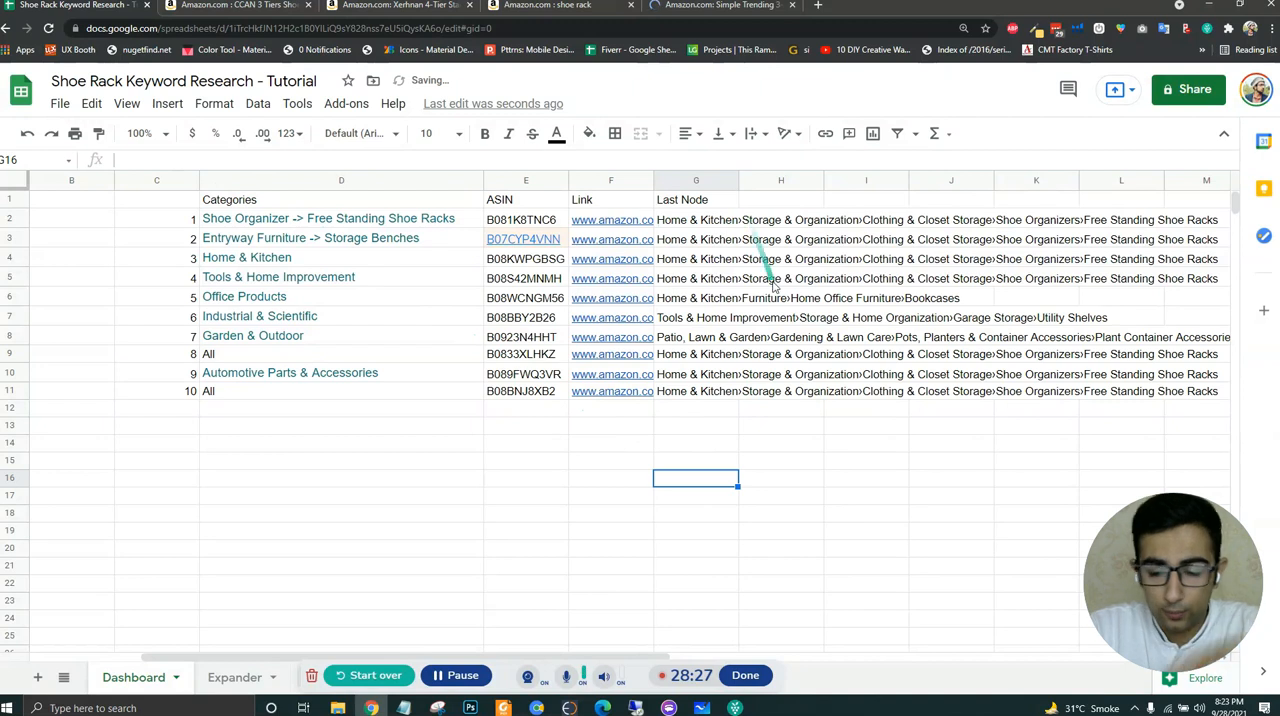
- Copy the › separator character from the breadcrumb text in G2
{"action": "key", "text": "Right"}
{"action": "key", "text": "Right"}
{"action": "key", "text": "Right"}
{"action": "key", "text": "Right"}
{"action": "key", "text": "Right"}
{"action": "key", "text": "Right"}
{"action": "key", "text": "Right"}
{"action": "key", "text": "Right"}
{"action": "key", "text": "Right"}
{"action": "key", "text": "Right"}
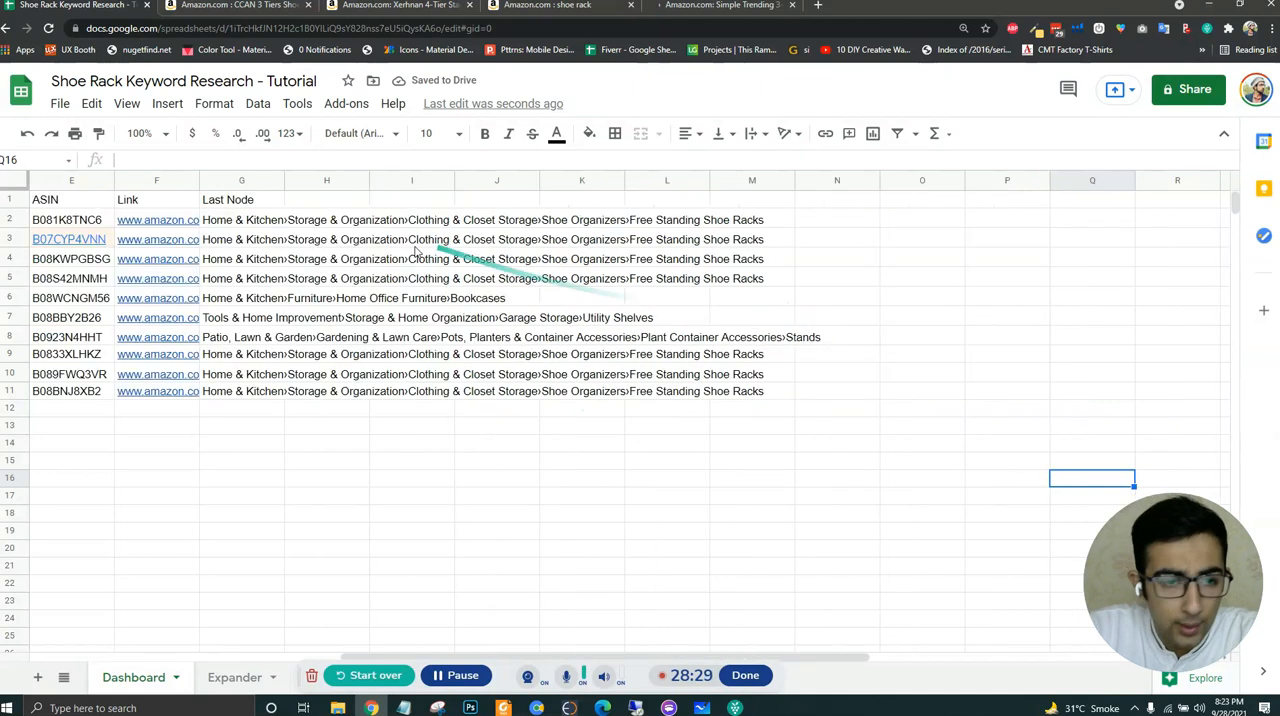
{"action": "left_click", "coordinate": [236, 222]}
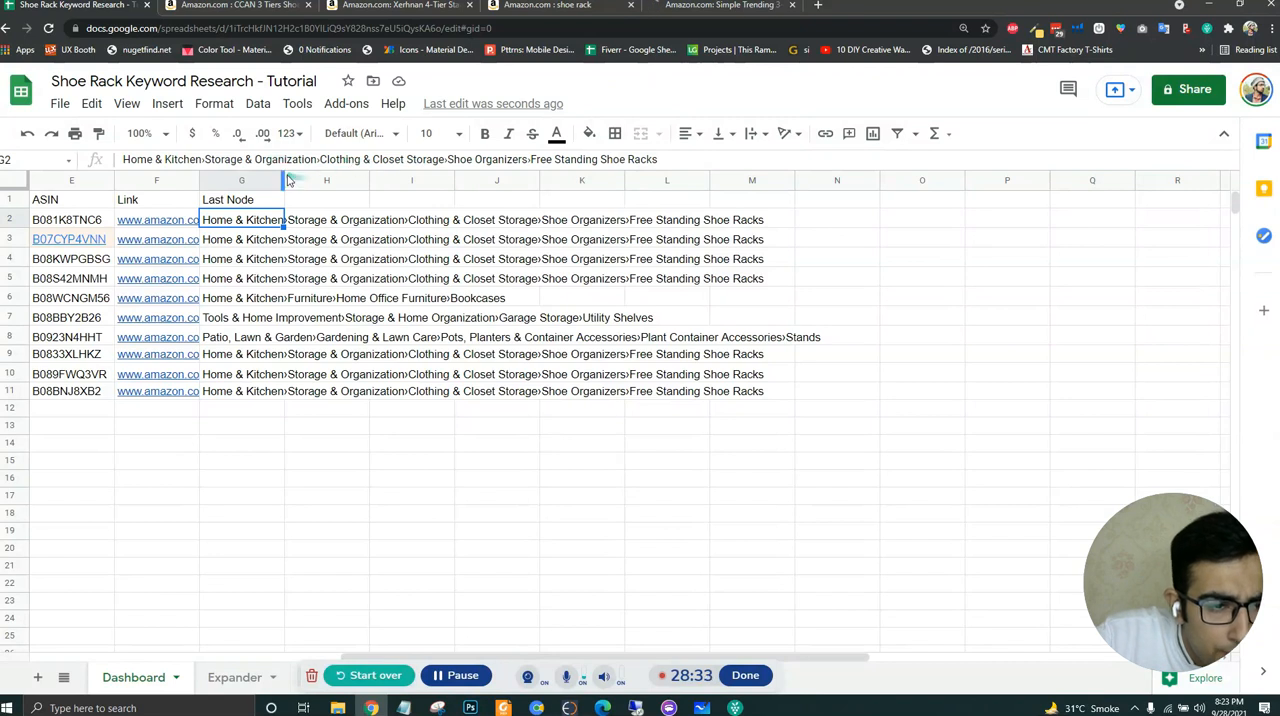
{"action": "left_click", "coordinate": [204, 160]}
{"action": "left_click", "coordinate": [253, 227]}
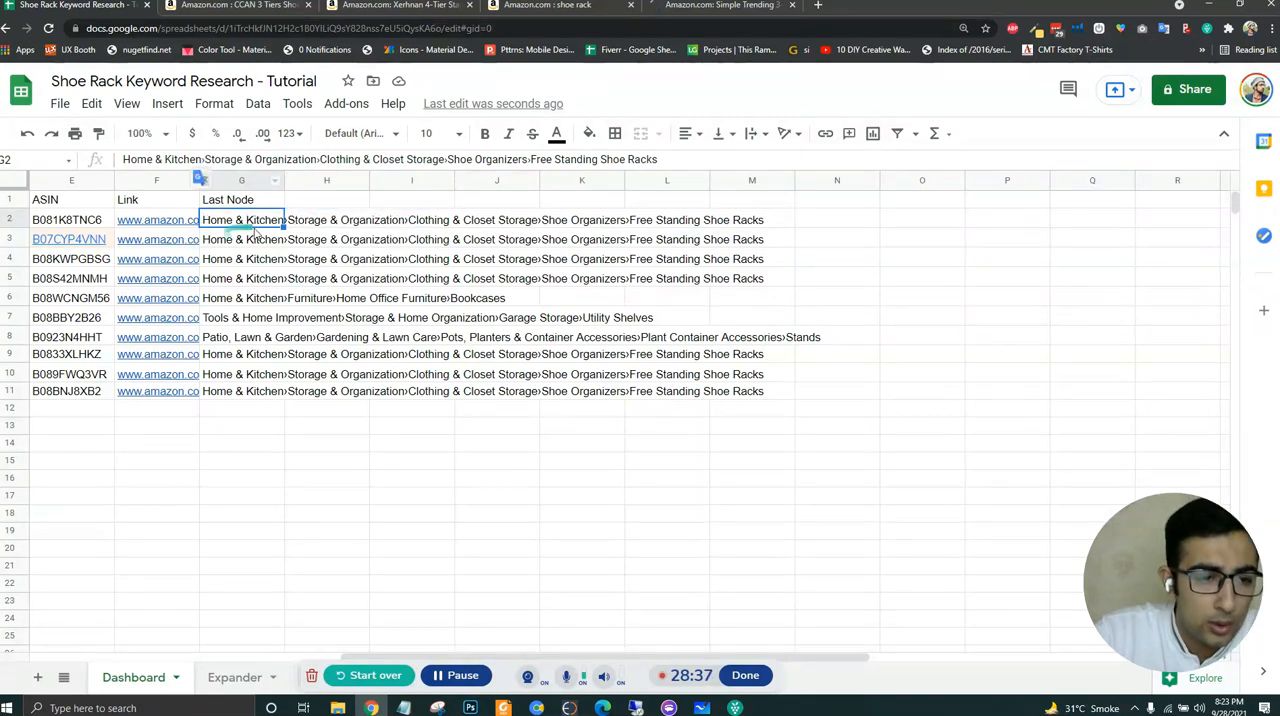
- Split the breadcrumb text in column G into separate columns, using › as the custom separator
{"action": "left_click", "coordinate": [244, 180]}
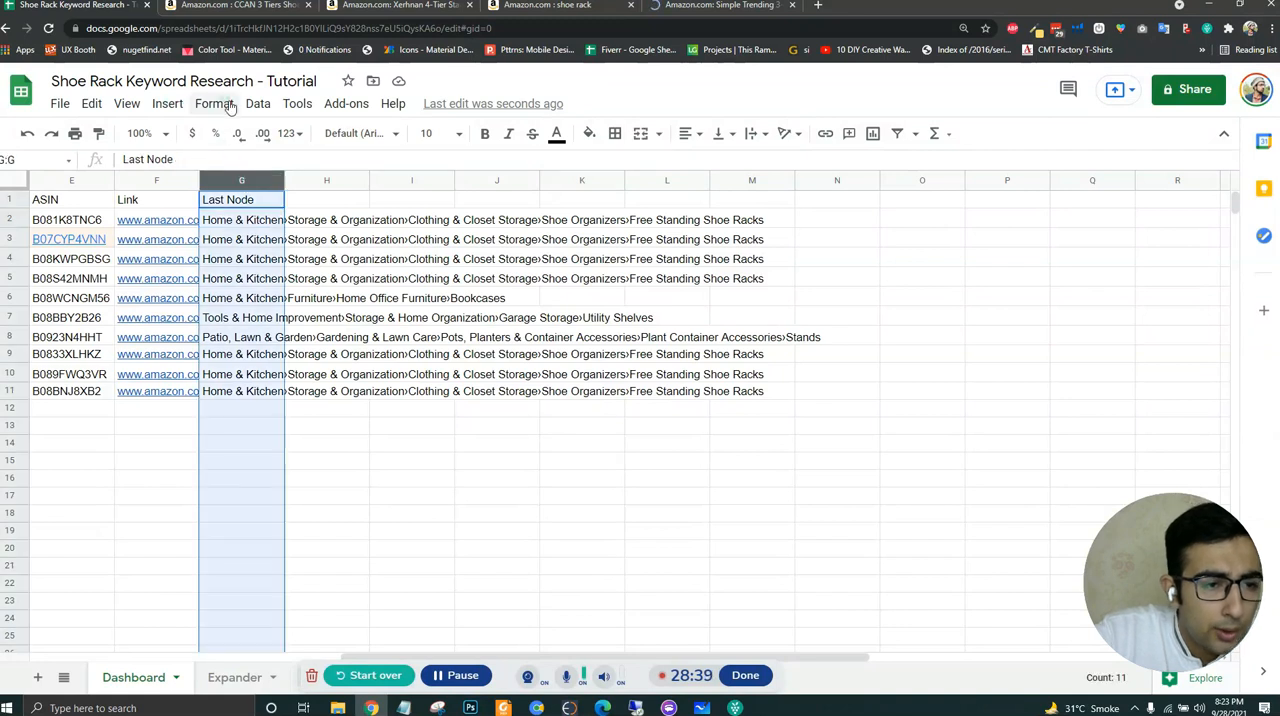
{"action": "left_click", "coordinate": [214, 104]}
{"action": "left_click", "coordinate": [270, 113]}
{"action": "left_click", "coordinate": [270, 113]}
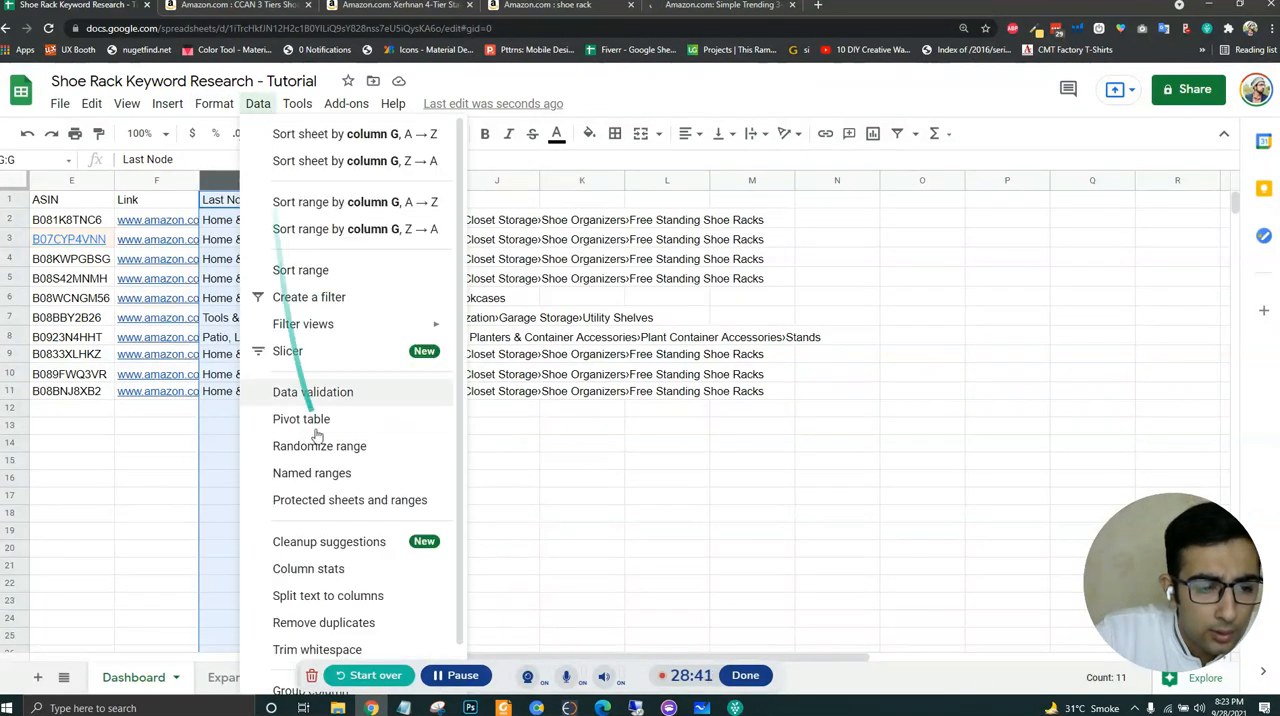
{"action": "left_click", "coordinate": [327, 594]}
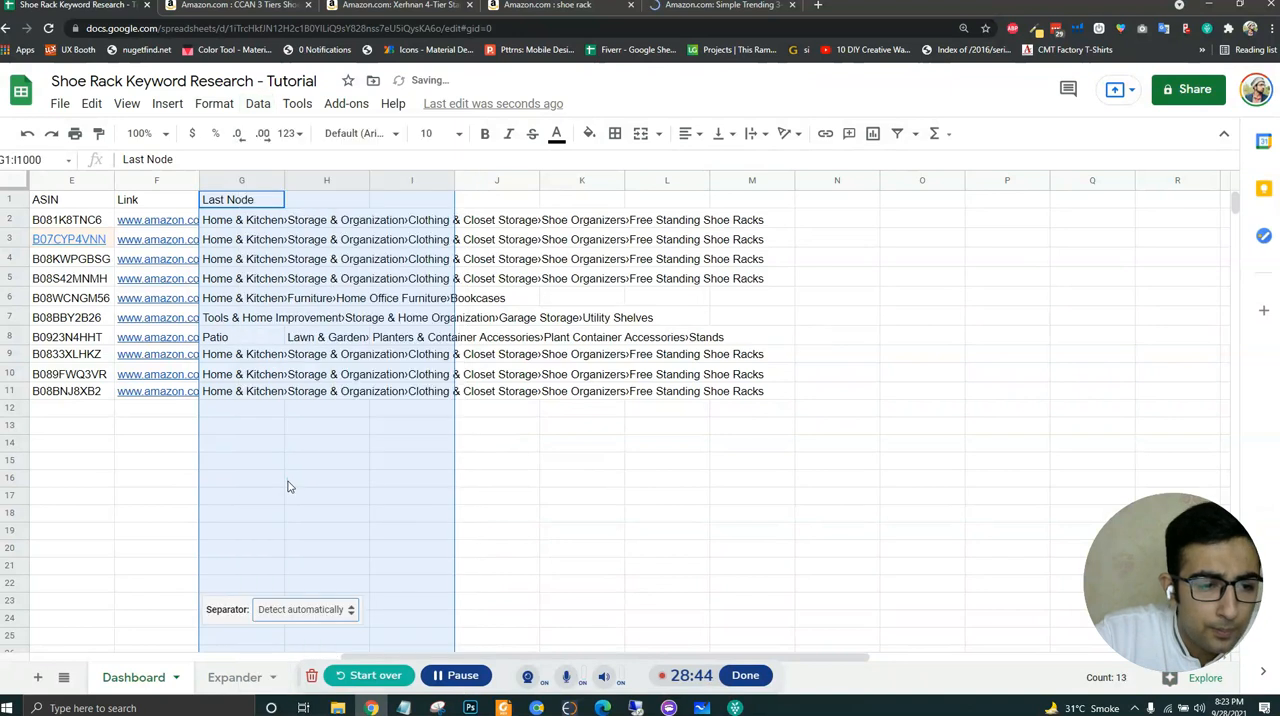
{"action": "left_click", "coordinate": [309, 613]}
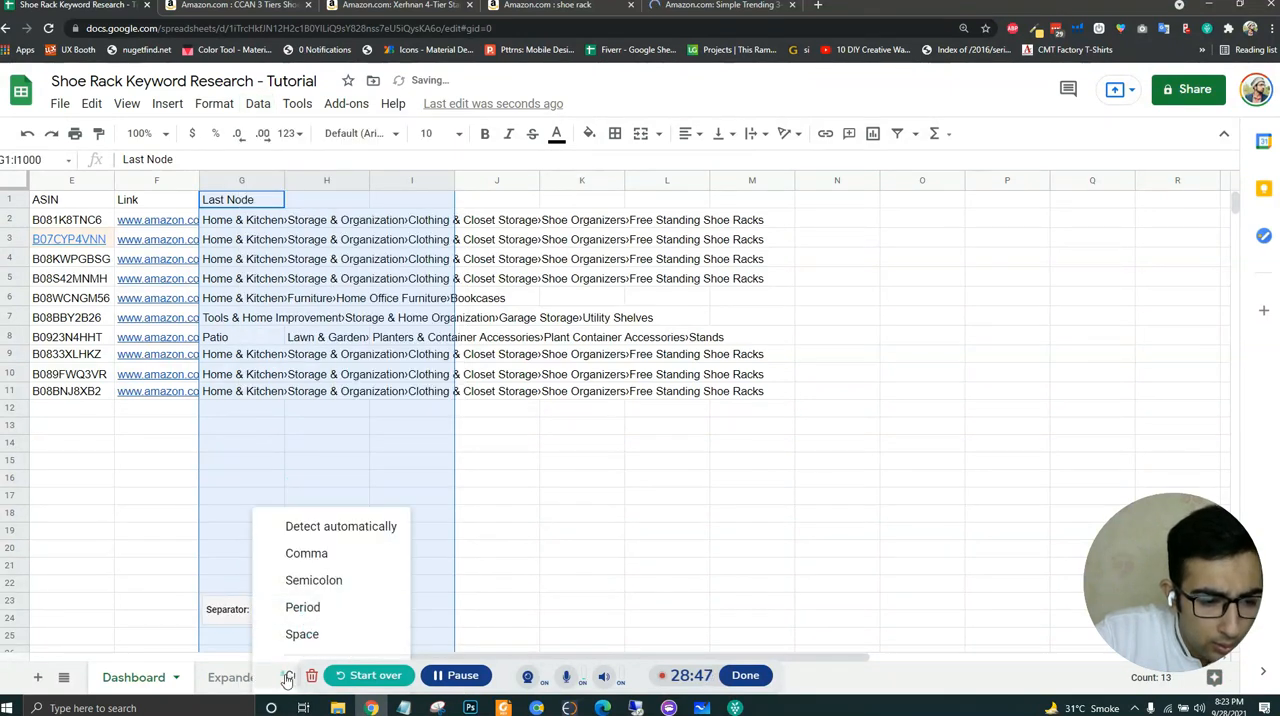
{"action": "left_click_drag", "start_coordinate": [287, 680], "coordinate": [690, 569]}
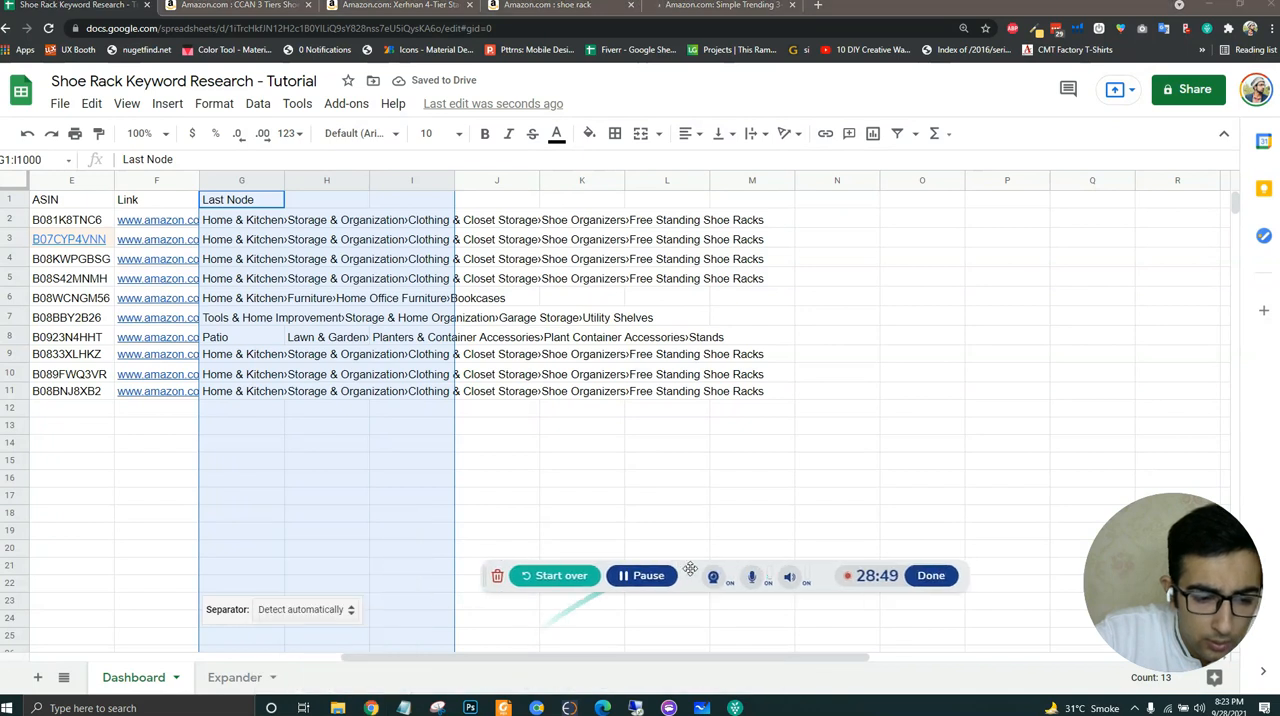
{"action": "left_click", "coordinate": [323, 609]}
{"action": "left_click", "coordinate": [314, 674]}
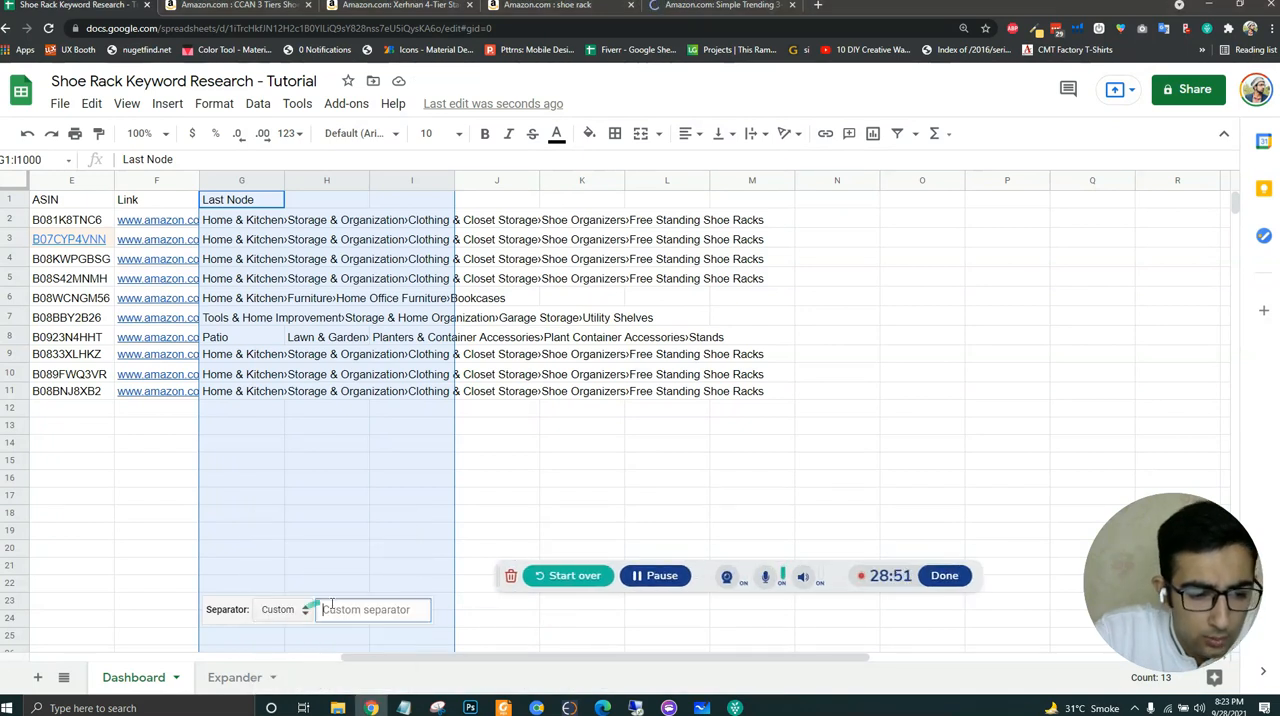
{"action": "type", "text": "›"}
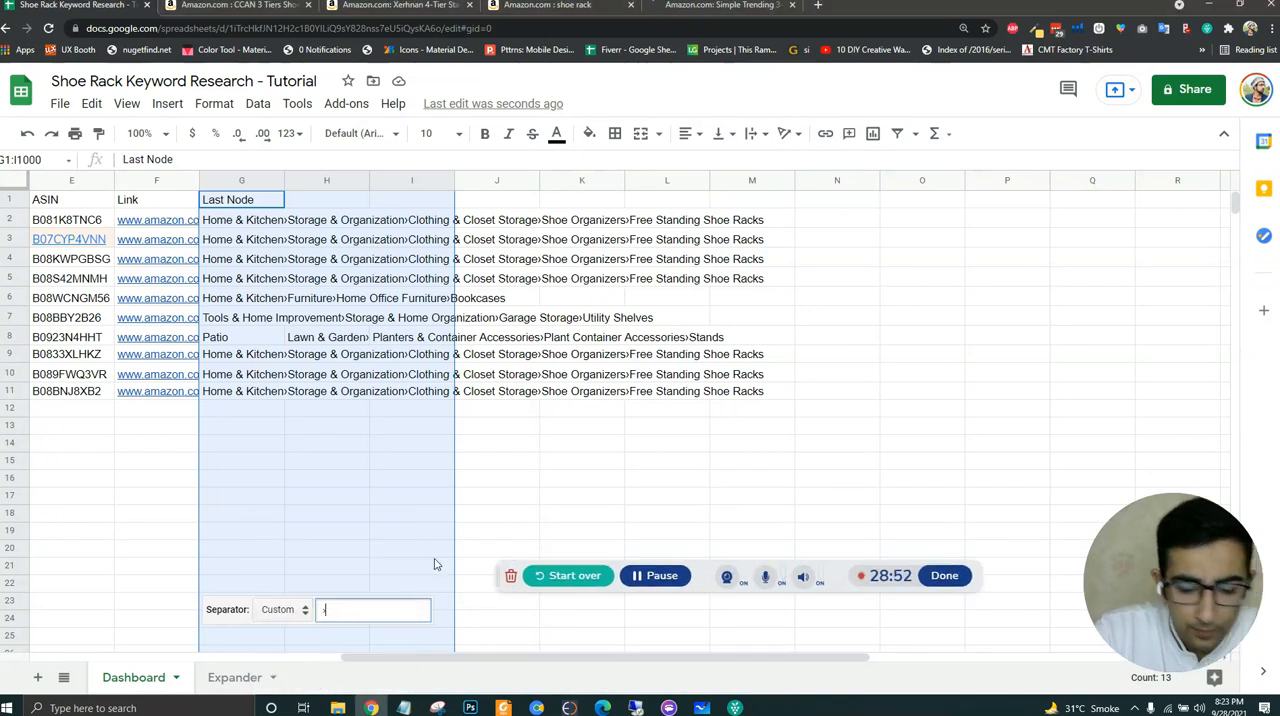
{"action": "left_click", "coordinate": [327, 462]}
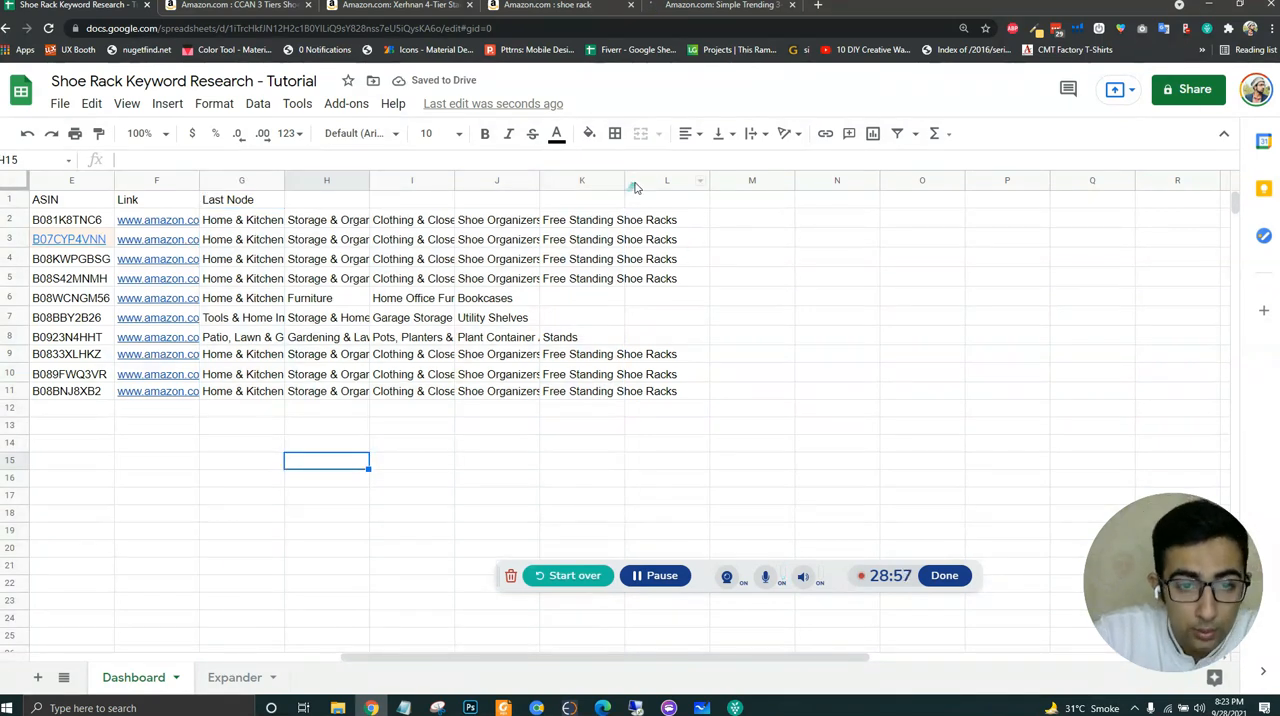
- Widen column K and change the header in G1 to Category Path 1
{"action": "left_click_drag", "start_coordinate": [624, 178], "coordinate": [742, 178]}
{"action": "left_click", "coordinate": [420, 428]}
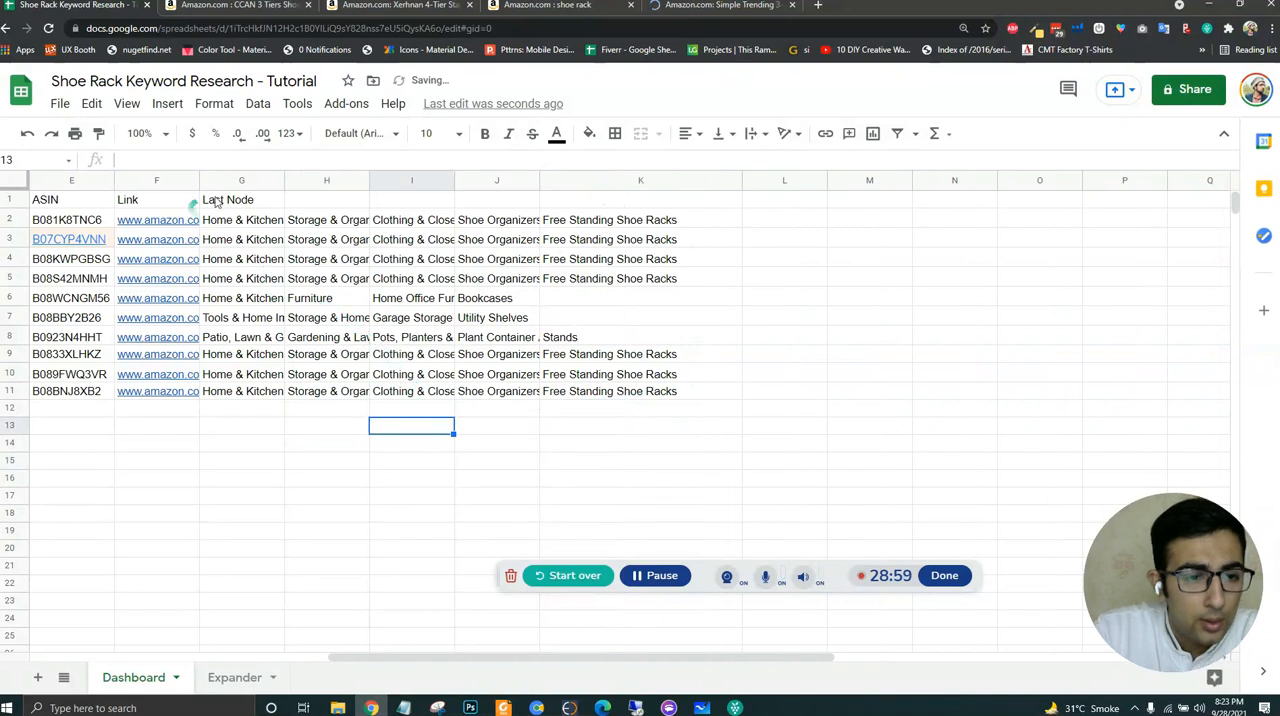
{"action": "left_click", "coordinate": [255, 200]}
{"action": "type", "text": "Category Path"}
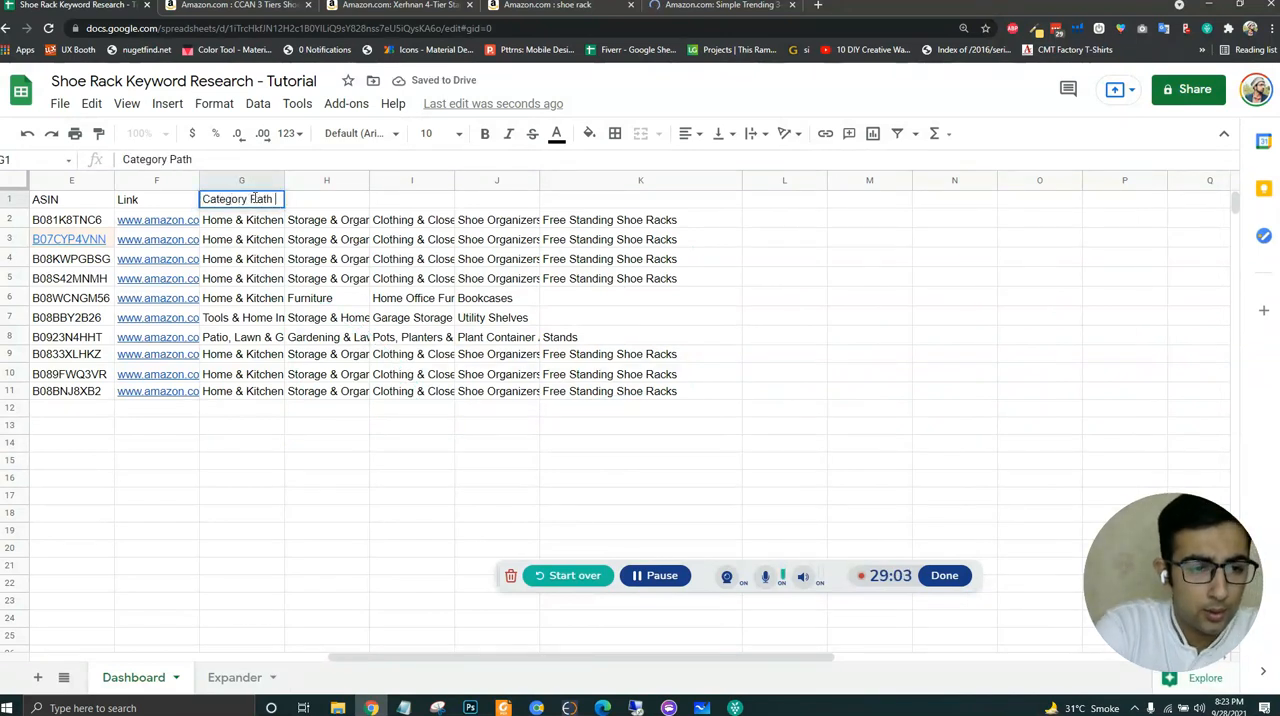
{"action": "type", "text": " 1"}
{"action": "key", "text": "Tab"}
- Fill the header series from G1 across to K1, ending at Category Path 5
{"action": "left_click", "coordinate": [255, 199]}
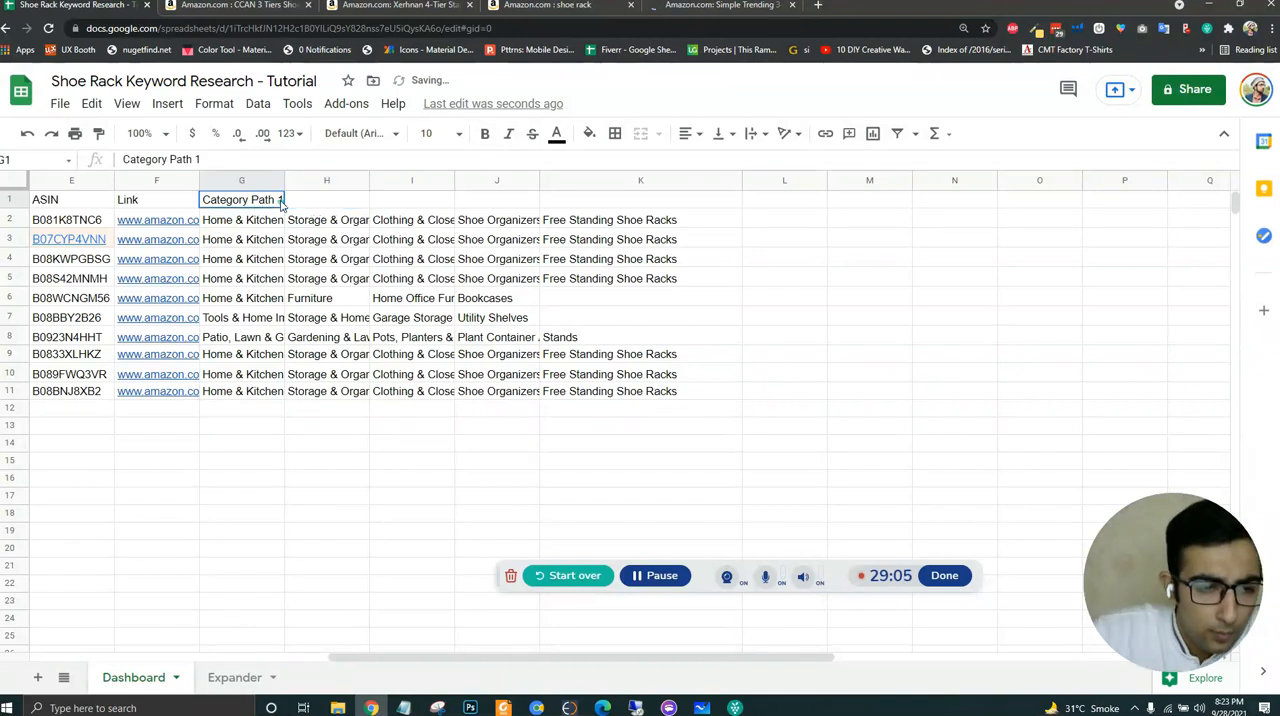
{"action": "left_click_drag", "start_coordinate": [283, 204], "coordinate": [668, 240]}
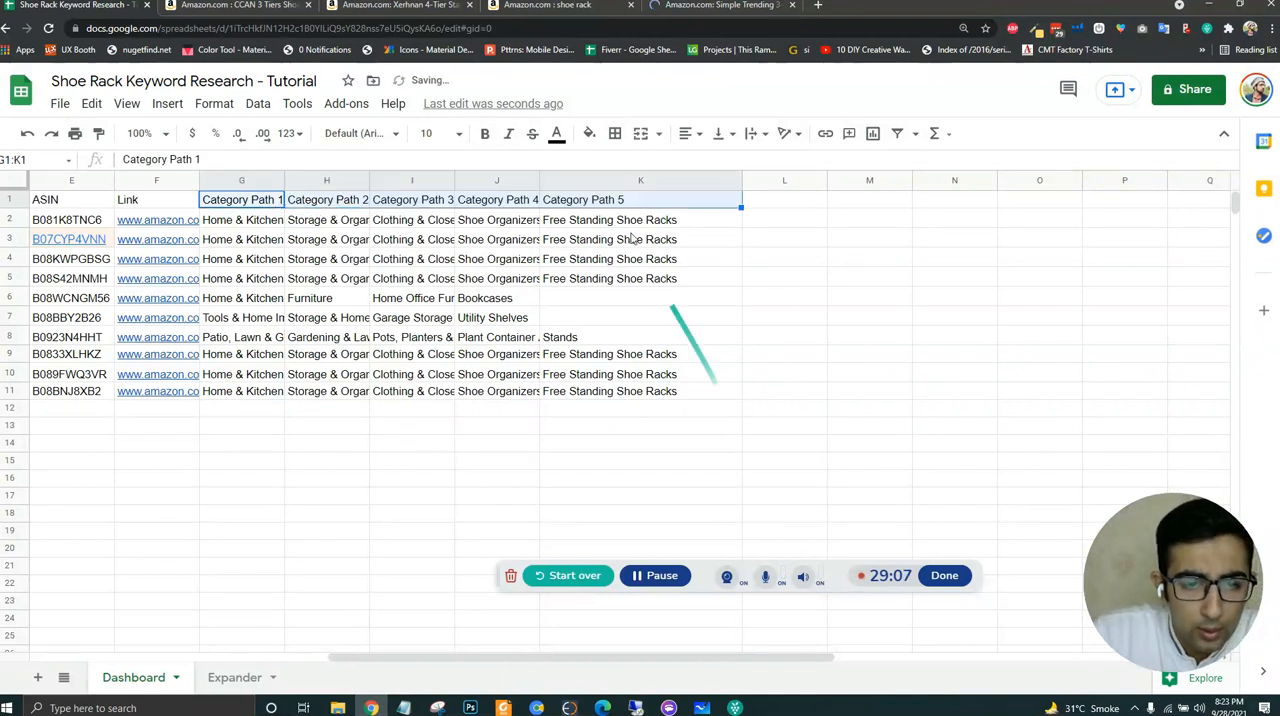
{"action": "left_click", "coordinate": [712, 391]}
{"action": "left_click", "coordinate": [625, 204]}
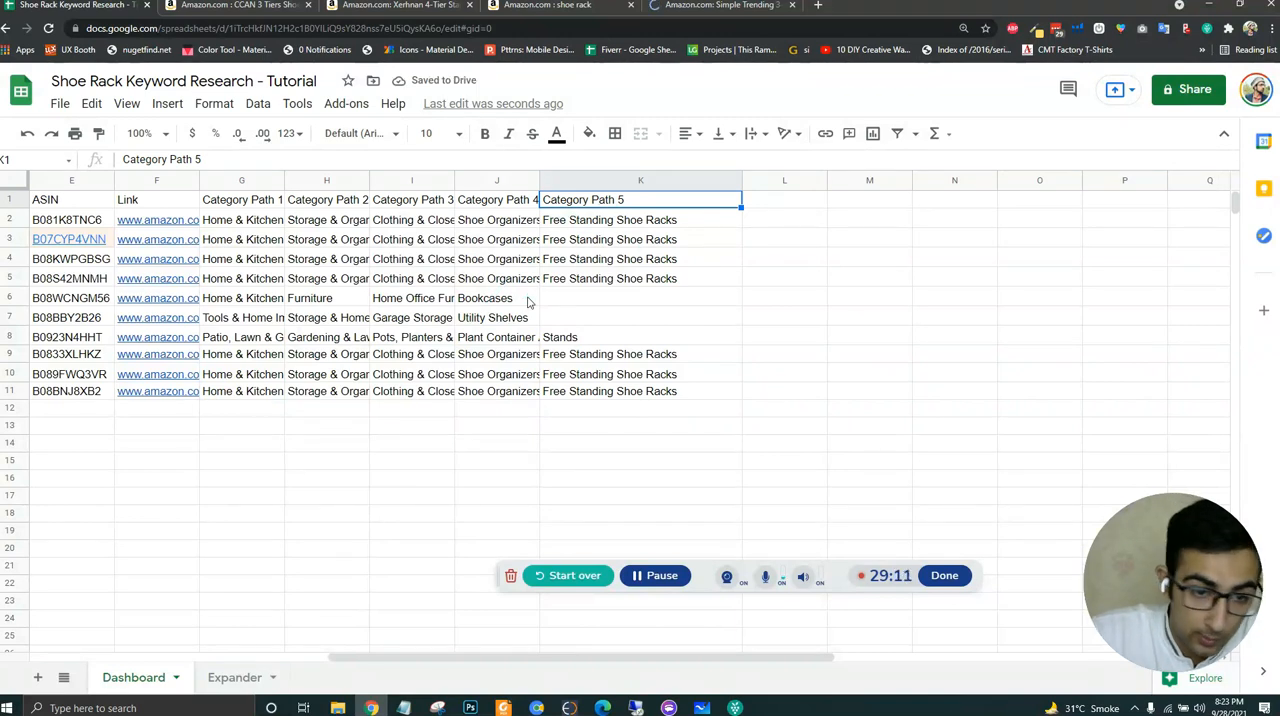
{"action": "left_click", "coordinate": [591, 298]}
- Add a Last Node header in L1 and copy the Category Path 5 values from K2:K11 into L2:L11
{"action": "left_click", "coordinate": [773, 207]}
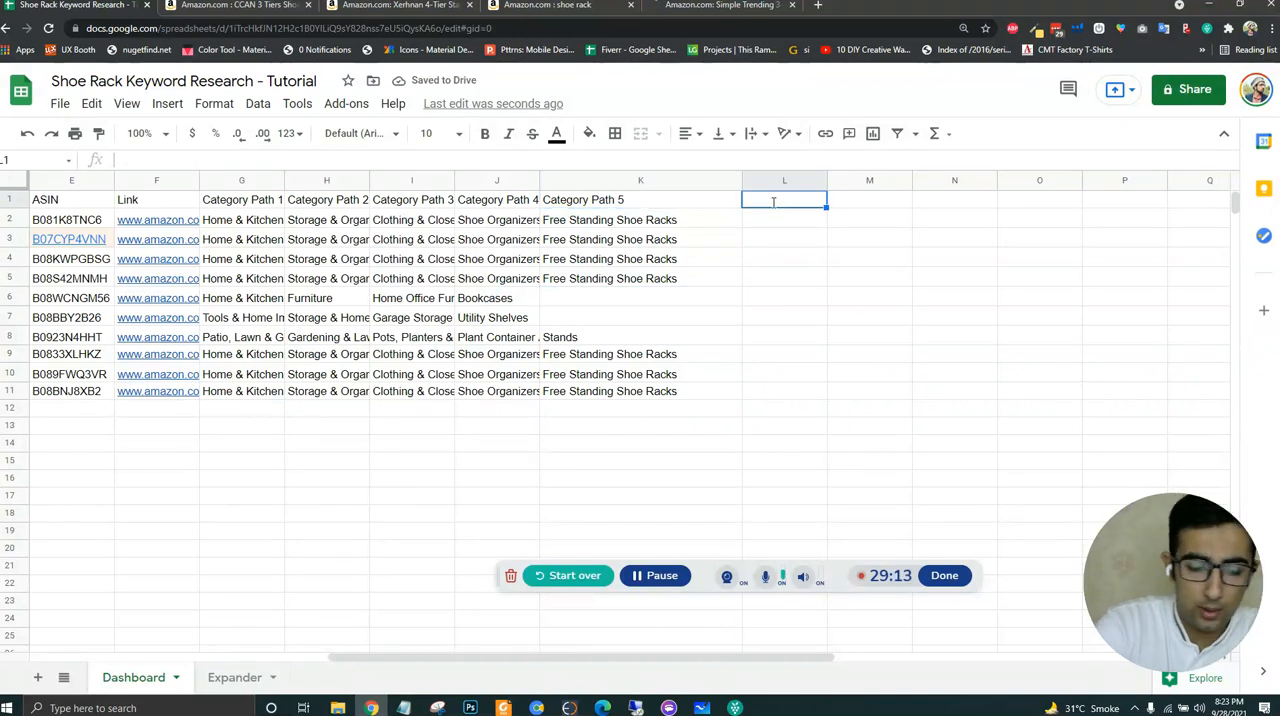
{"action": "type", "text": "Last Node"}
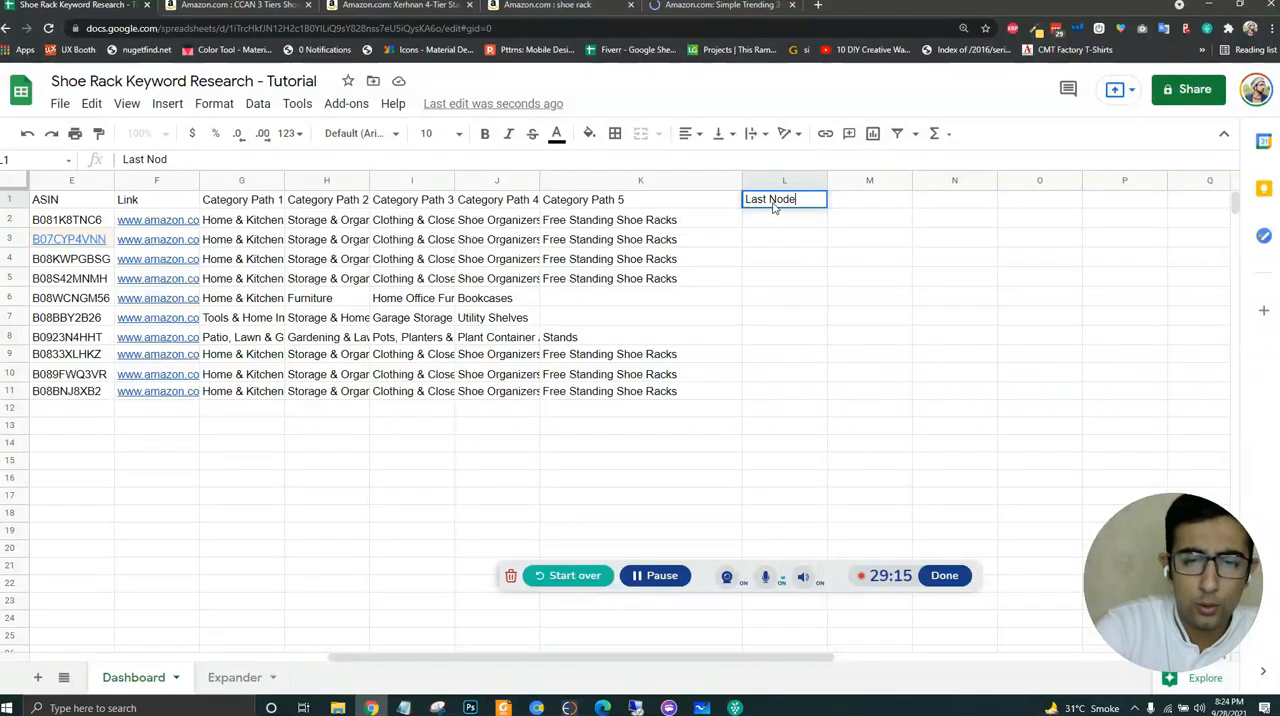
{"action": "key", "text": "Return"}
{"action": "left_click_drag", "start_coordinate": [668, 224], "coordinate": [674, 396]}
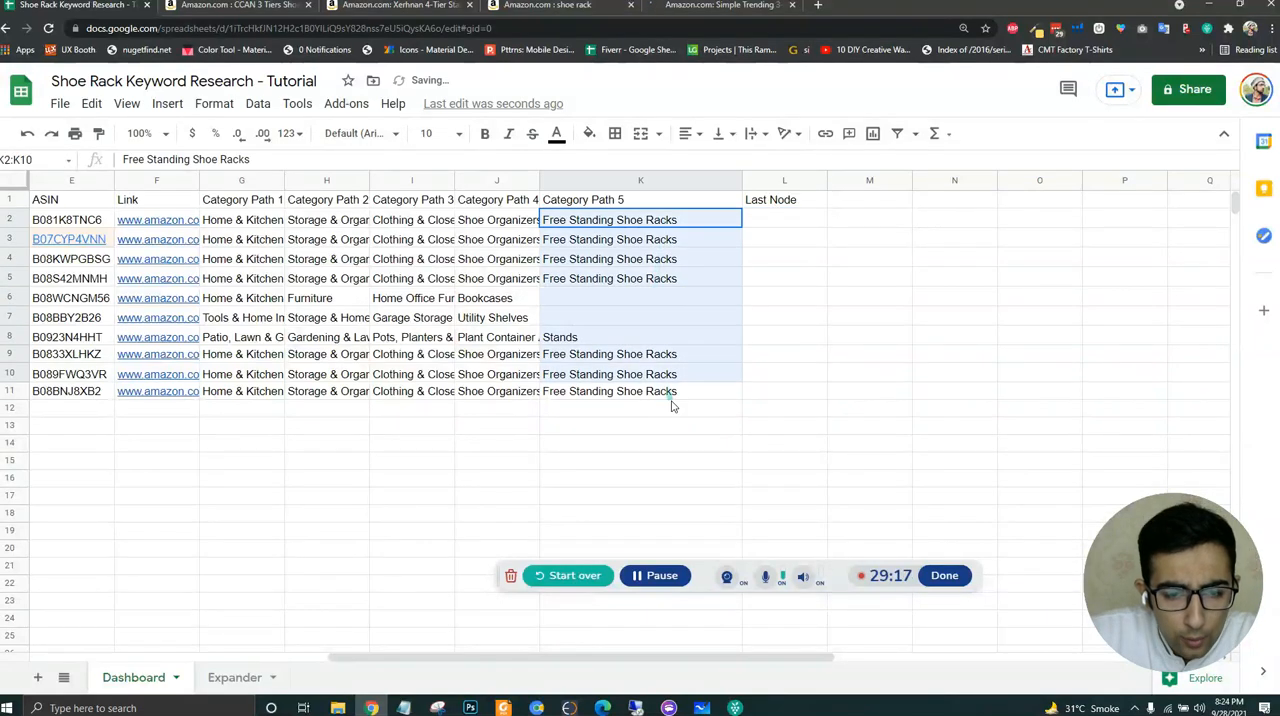
{"action": "key", "text": "ctrl+c"}
{"action": "left_click", "coordinate": [785, 224]}
{"action": "key", "text": "ctrl+v"}
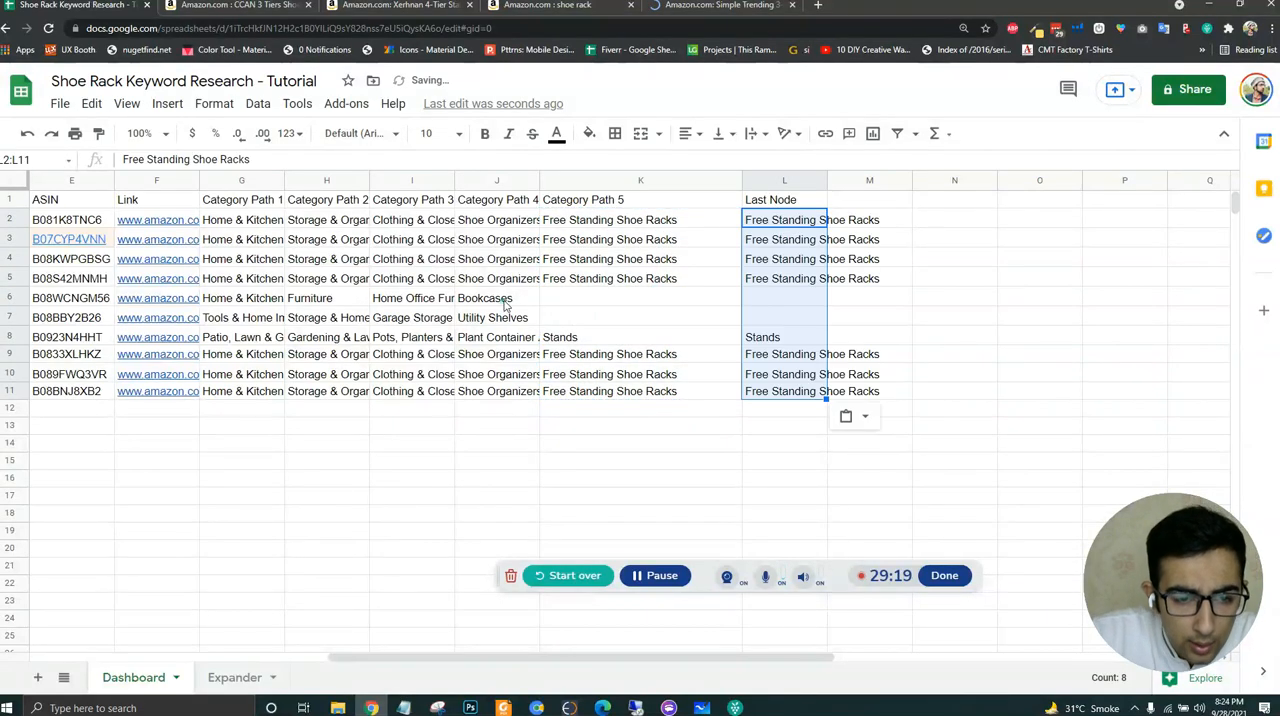
- Copy Bookcases and Utility Shelves from J6:J7 into the empty Last Node cells L6:L7
{"action": "left_click_drag", "start_coordinate": [505, 302], "coordinate": [523, 322]}
{"action": "key", "text": "ctrl+c"}
{"action": "left_click", "coordinate": [785, 302]}
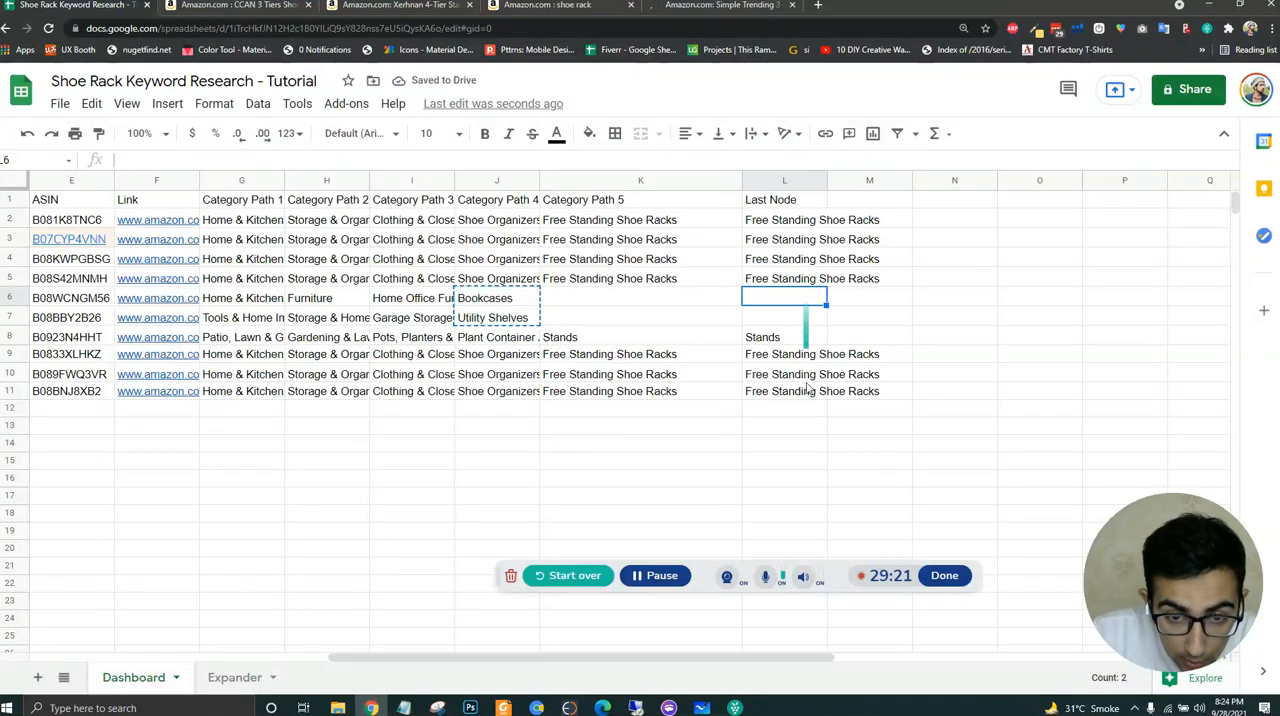
{"action": "key", "text": "ctrl+v"}
{"action": "left_click", "coordinate": [784, 443]}
- Hide the category path columns G to K and widen the Last Node column to fit its text
{"action": "left_click_drag", "start_coordinate": [657, 181], "coordinate": [244, 178]}
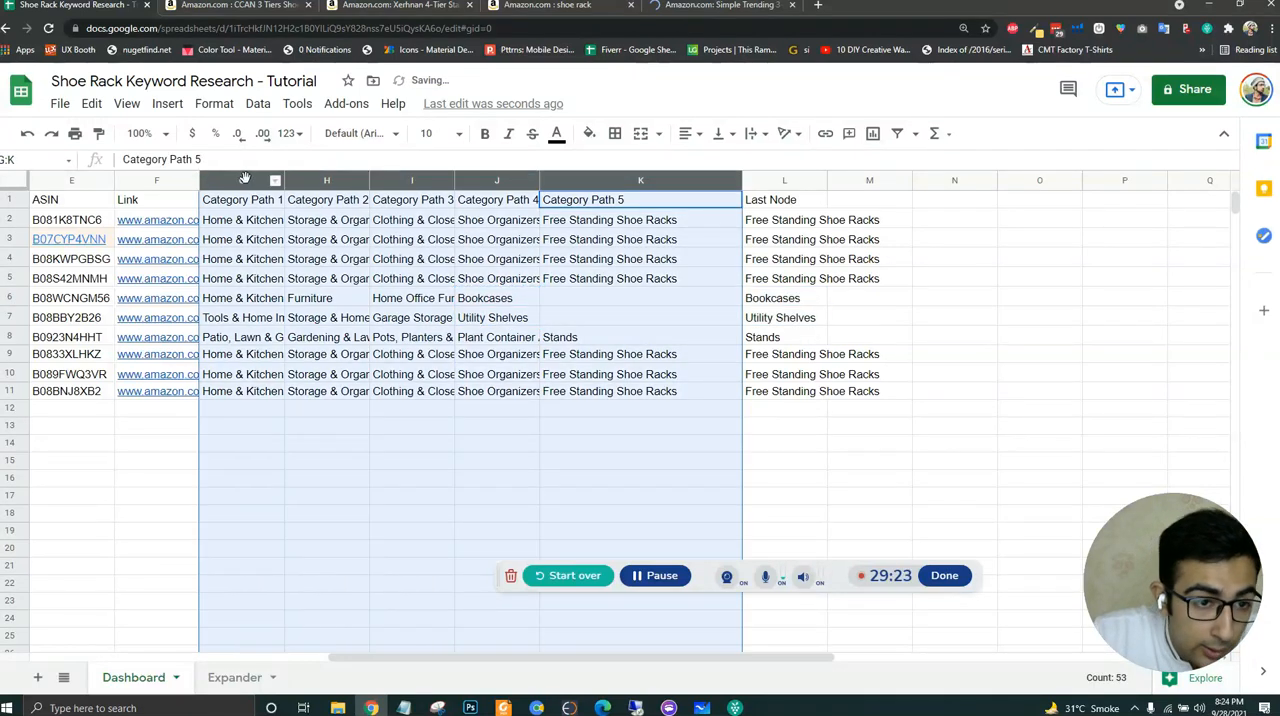
{"action": "right_click", "coordinate": [244, 179]}
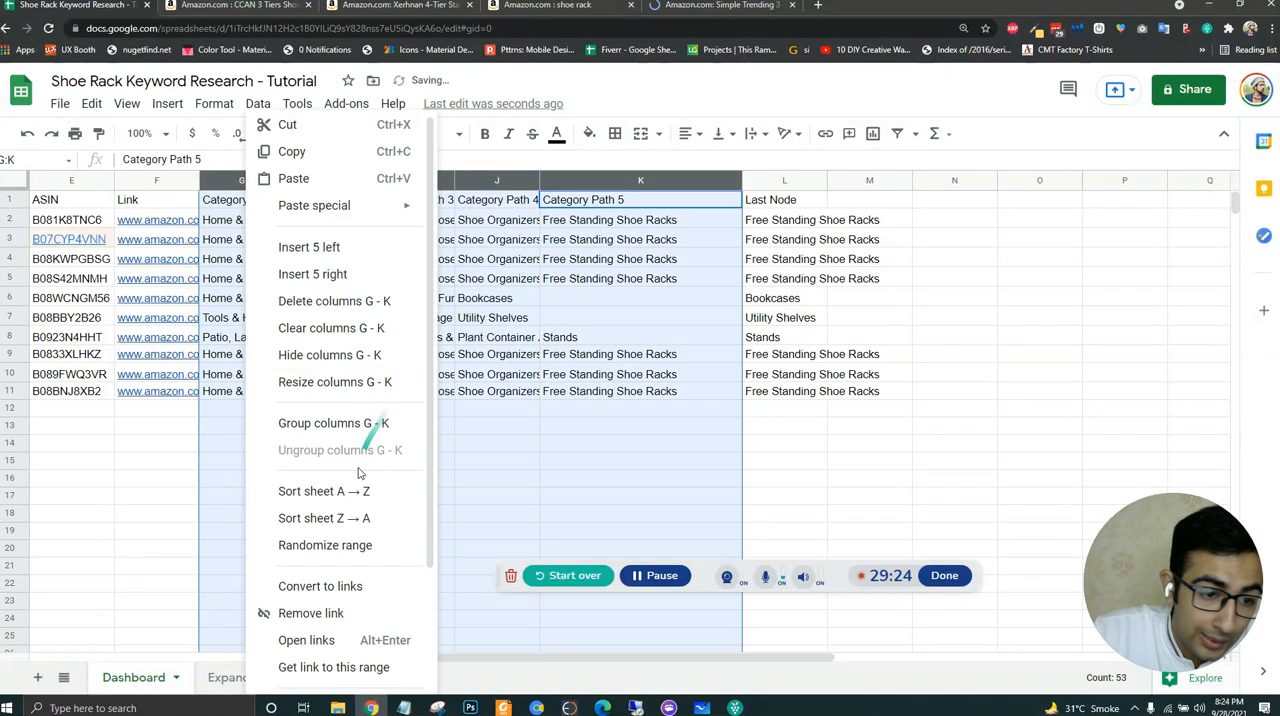
{"action": "left_click", "coordinate": [340, 356]}
{"action": "left_click", "coordinate": [330, 355]}
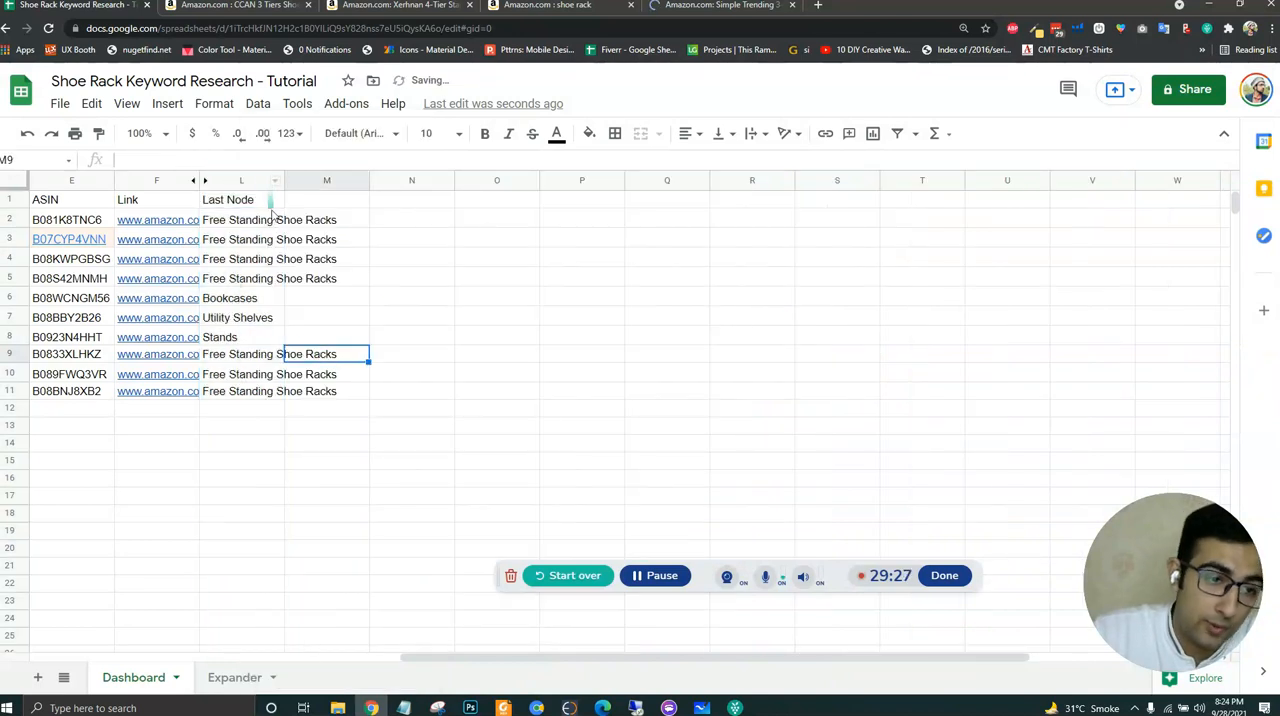
{"action": "left_click_drag", "start_coordinate": [289, 179], "coordinate": [405, 340]}
{"action": "left_click", "coordinate": [406, 375]}
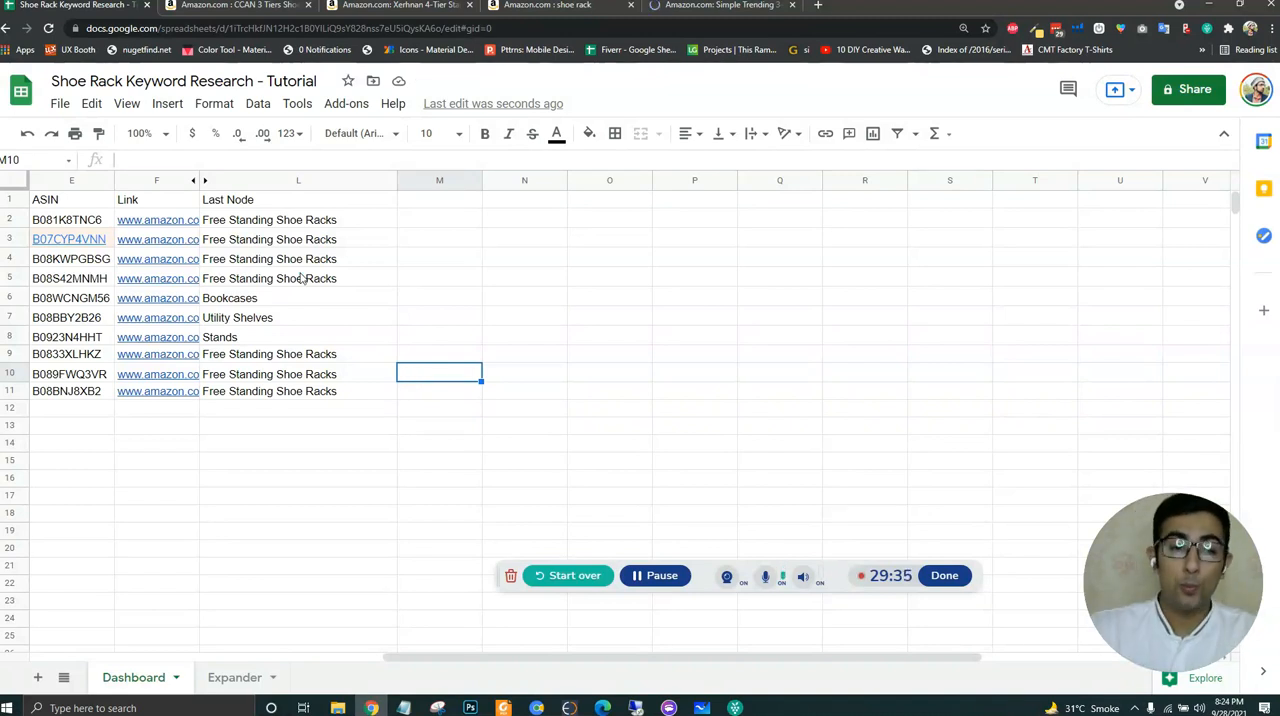
{"action": "left_click", "coordinate": [277, 357]}
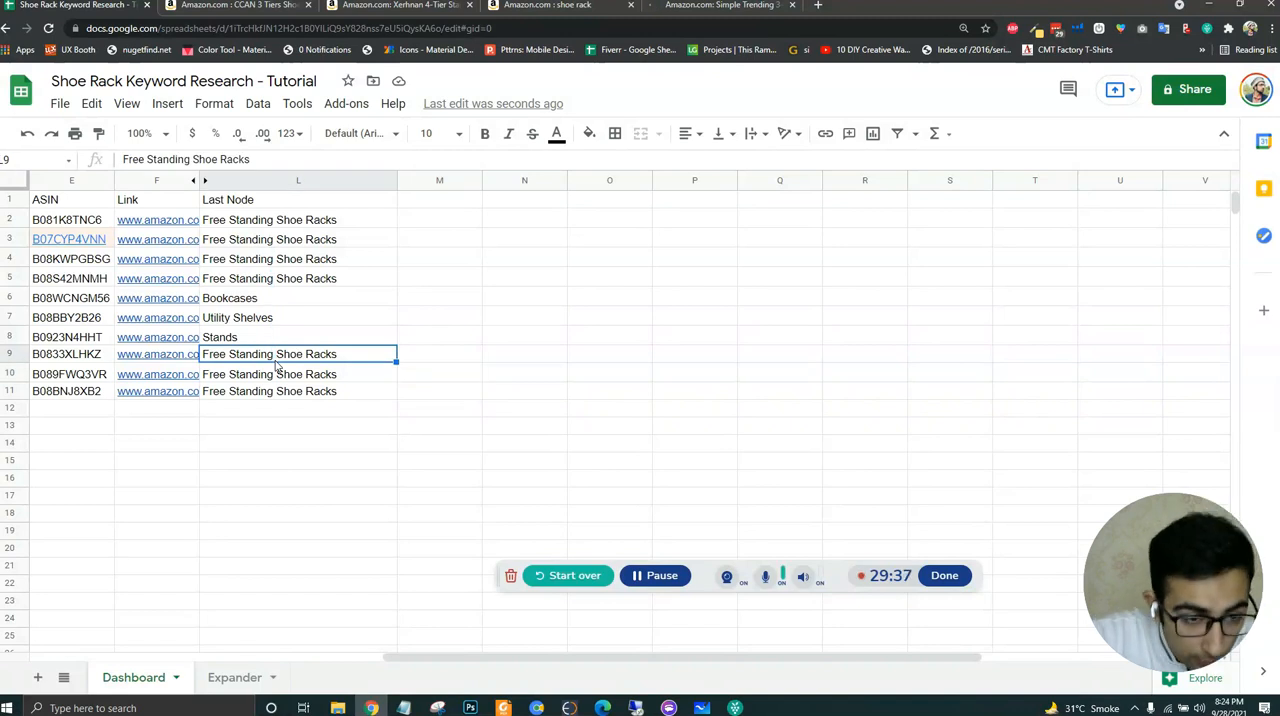
{"action": "key", "text": "Down"}
{"action": "key", "text": "Down"}
{"action": "key", "text": "Down"}
{"action": "key", "text": "Down"}
{"action": "key", "text": "Down"}
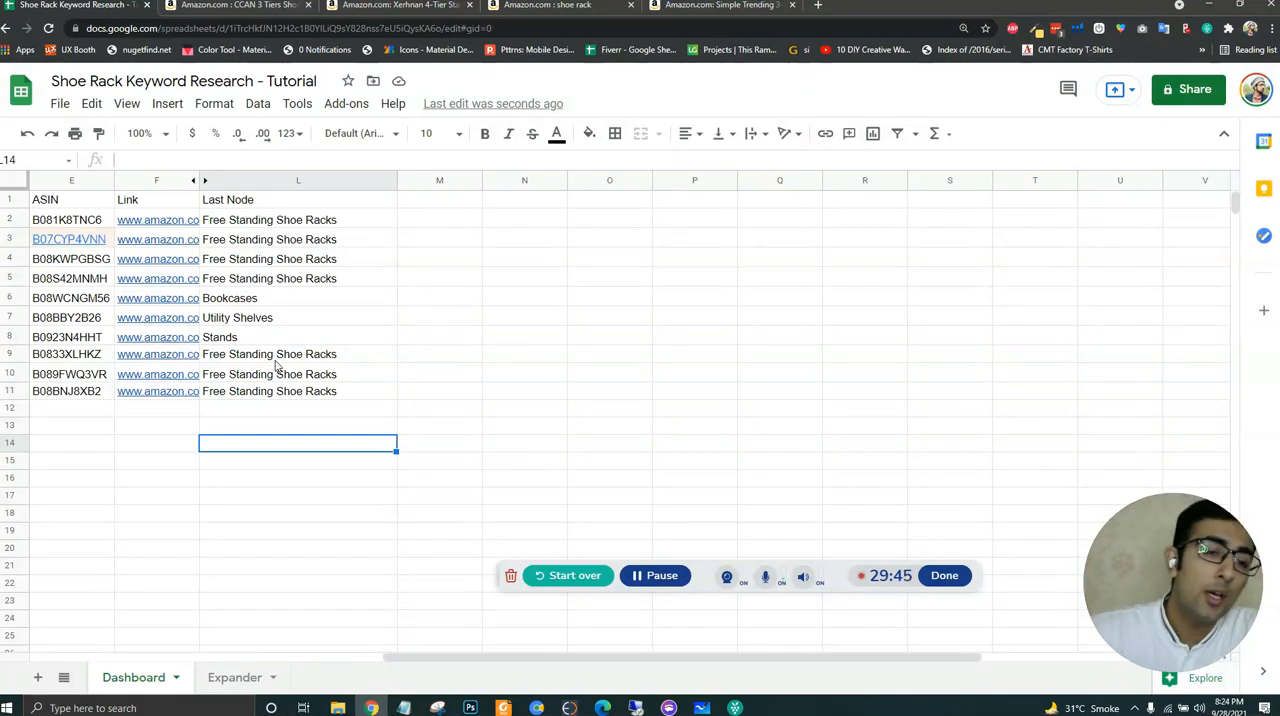
{"action": "left_click", "coordinate": [307, 284]}
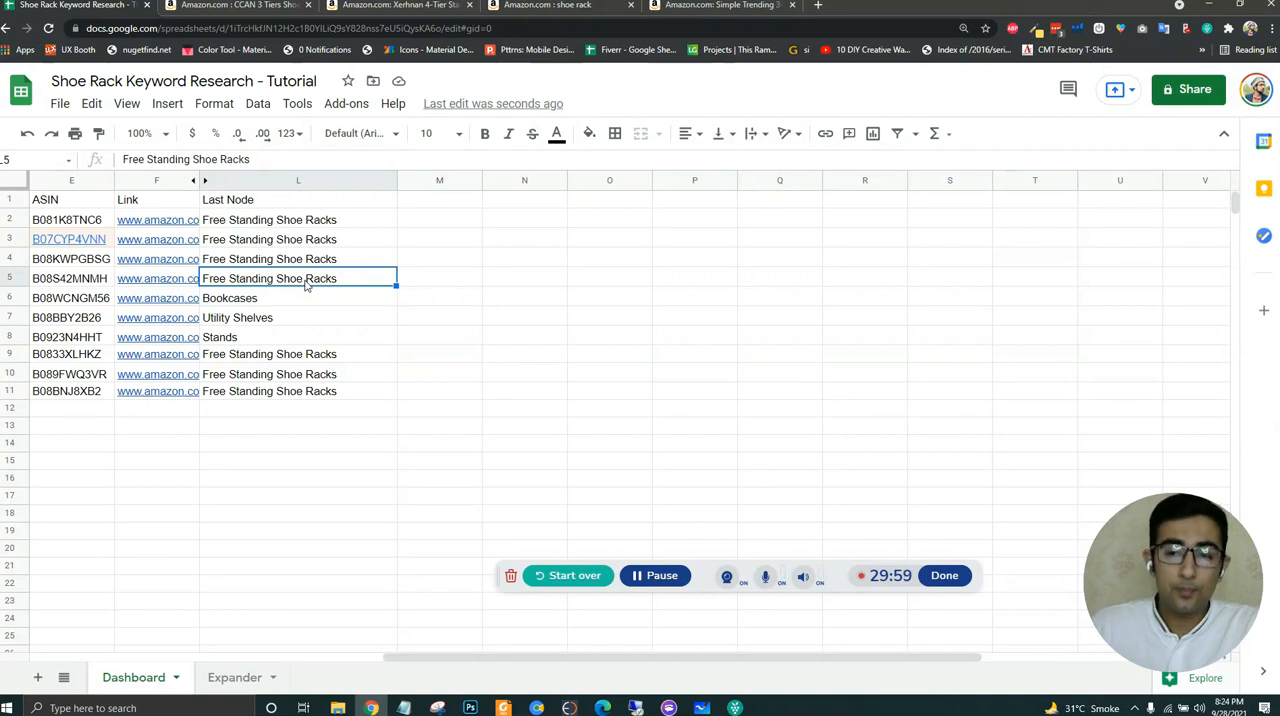
- Narrow the Categories column D so it takes up less width beside the ASIN column
{"action": "left_click_drag", "start_coordinate": [347, 222], "coordinate": [348, 398]}
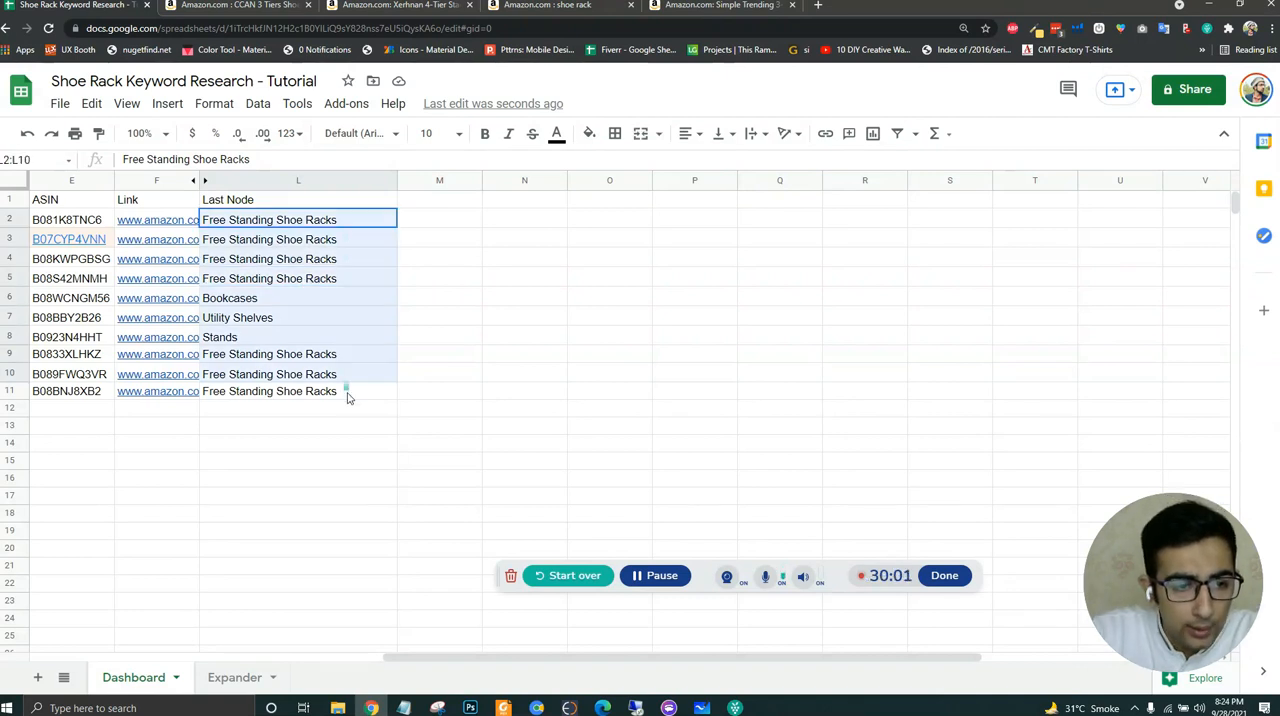
{"action": "left_click", "coordinate": [348, 398]}
{"action": "key", "text": "Left"}
{"action": "key", "text": "Left"}
{"action": "key", "text": "Left"}
{"action": "key", "text": "Left"}
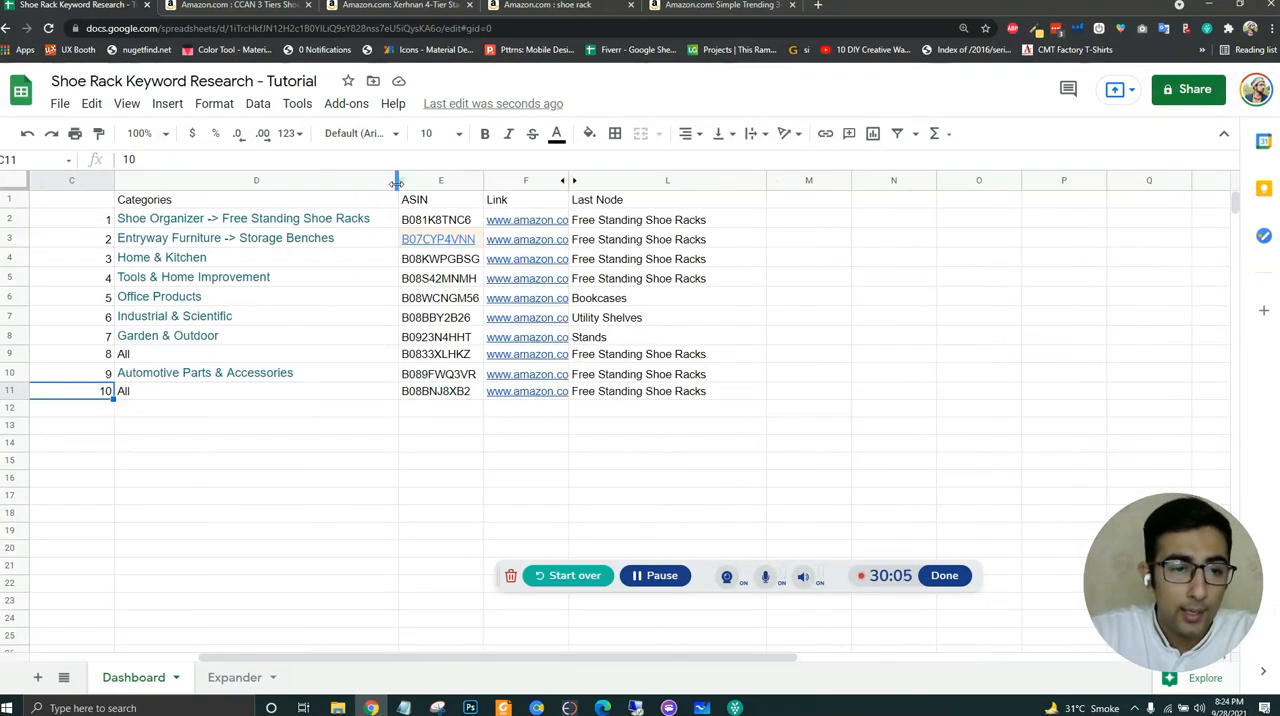
{"action": "left_click_drag", "start_coordinate": [396, 181], "coordinate": [350, 181]}
{"action": "left_click", "coordinate": [314, 475]}
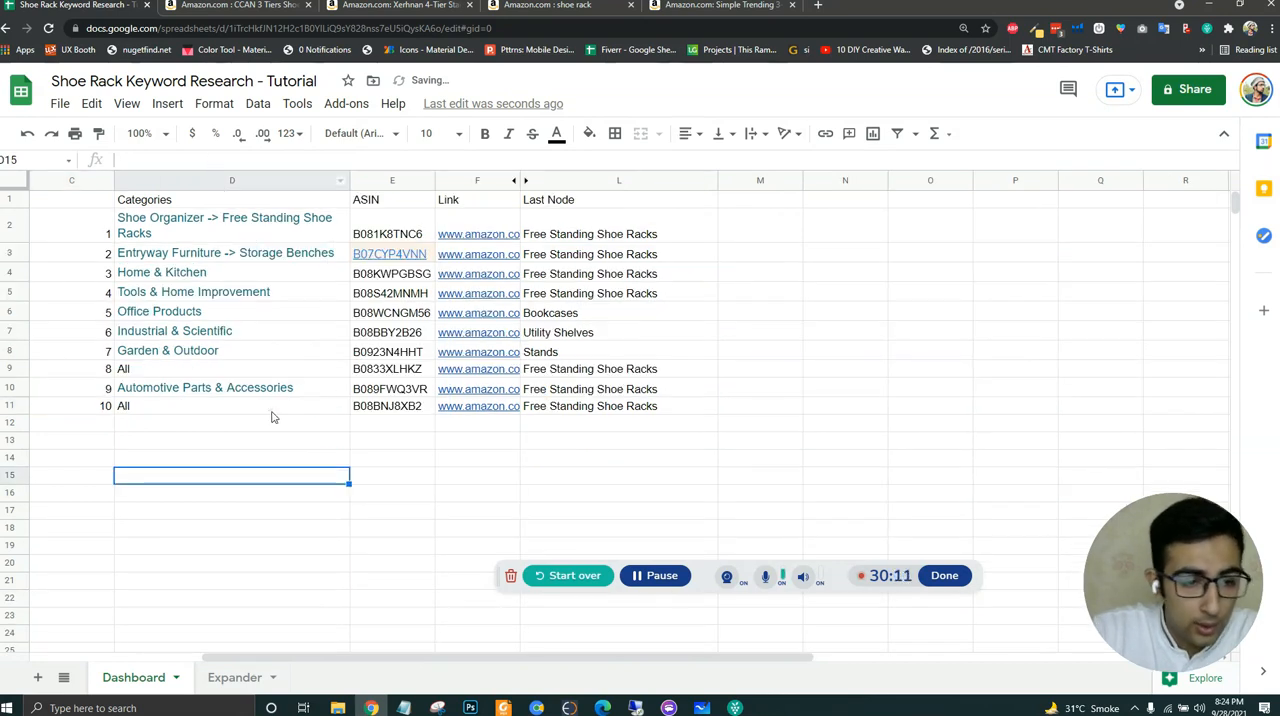
{"action": "key", "text": "ctrl+a"}
{"action": "left_click", "coordinate": [214, 104]}
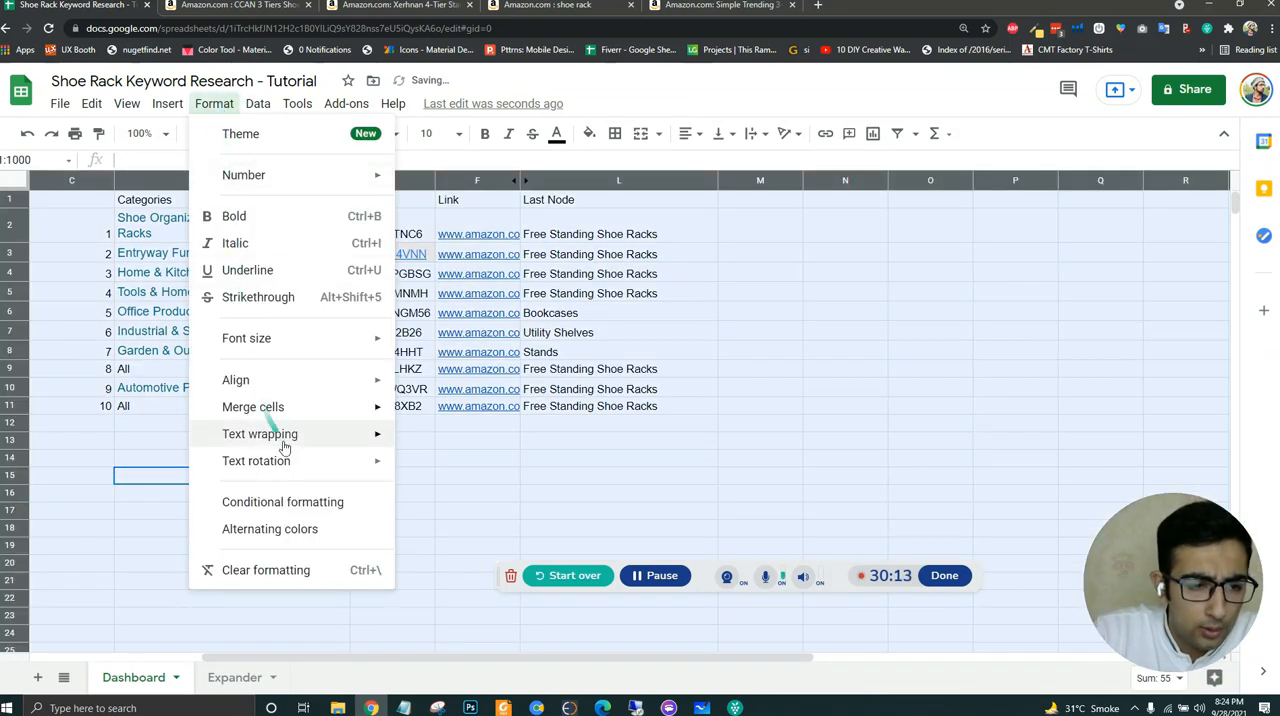
{"action": "left_click", "coordinate": [312, 500]}
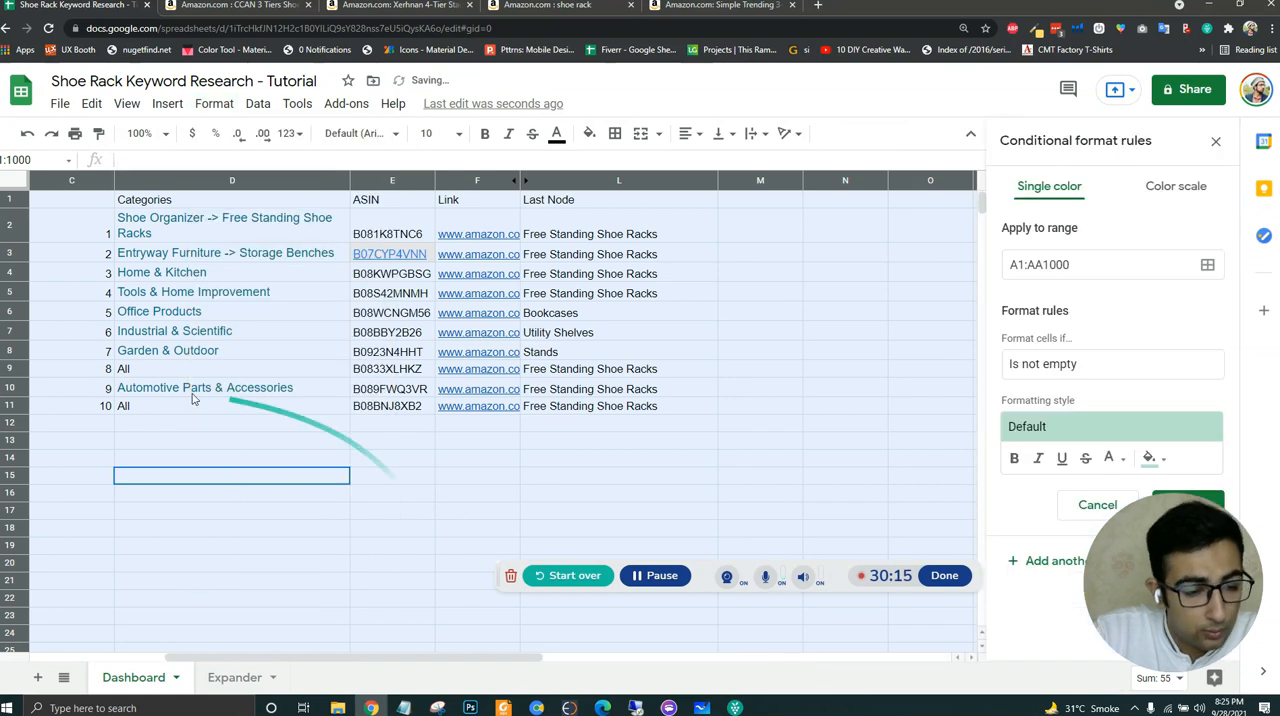
{"action": "left_click", "coordinate": [1215, 141]}
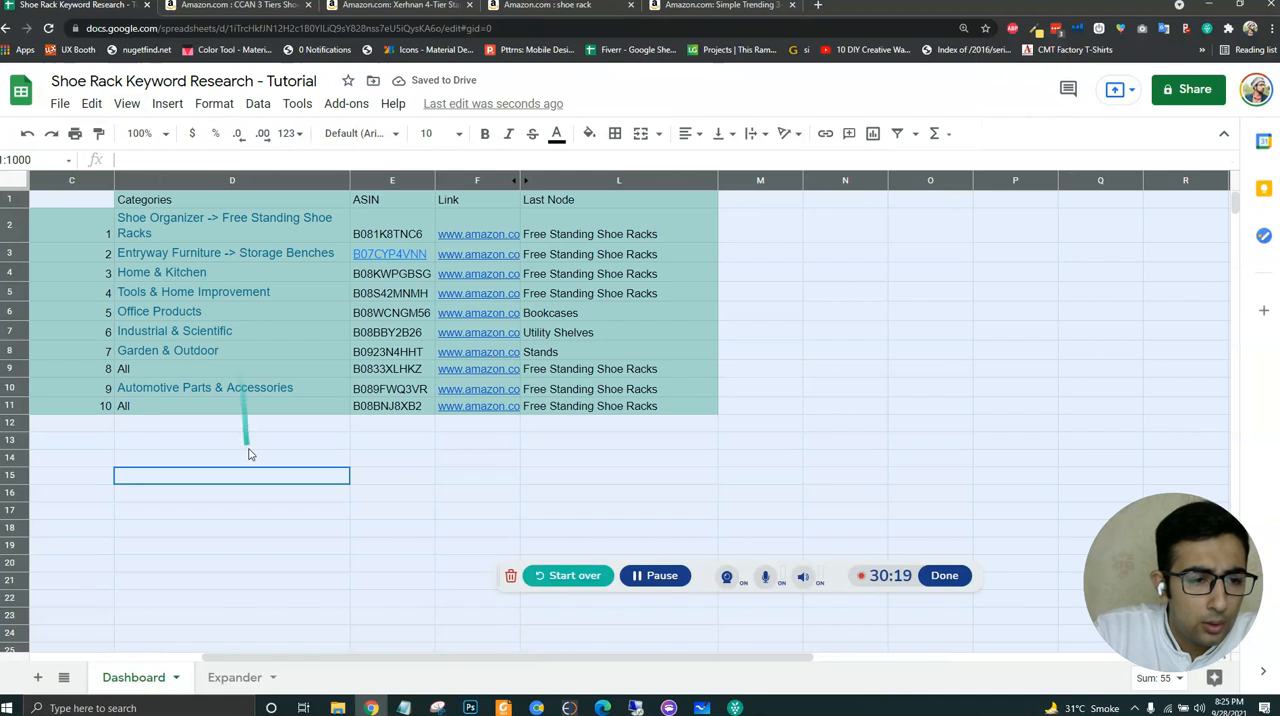
{"action": "left_click", "coordinate": [255, 442]}
{"action": "key", "text": "ctrl+z"}
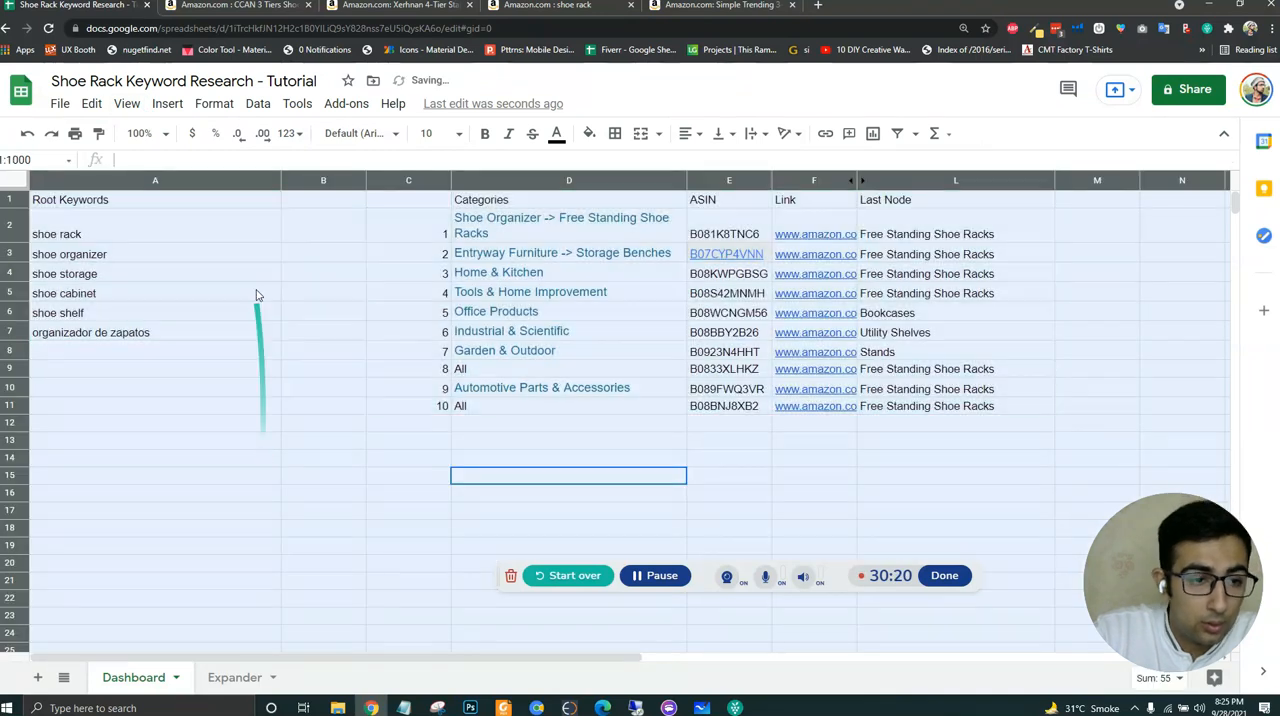
- Set the text wrapping of the category table C1:L11 to Clip
{"action": "left_click", "coordinate": [377, 326]}
{"action": "key", "text": "ctrl+a"}
{"action": "left_click", "coordinate": [214, 104]}
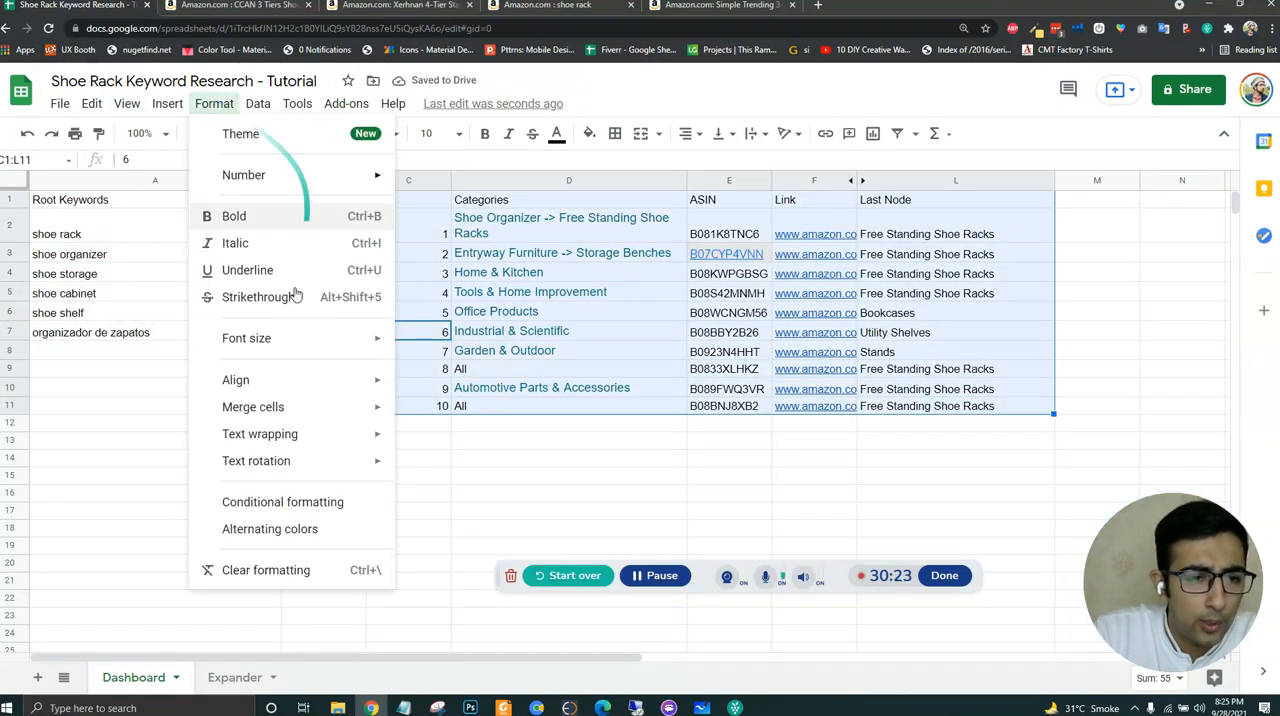
{"action": "mouse_move", "coordinate": [310, 462]}
{"action": "mouse_move", "coordinate": [351, 440]}
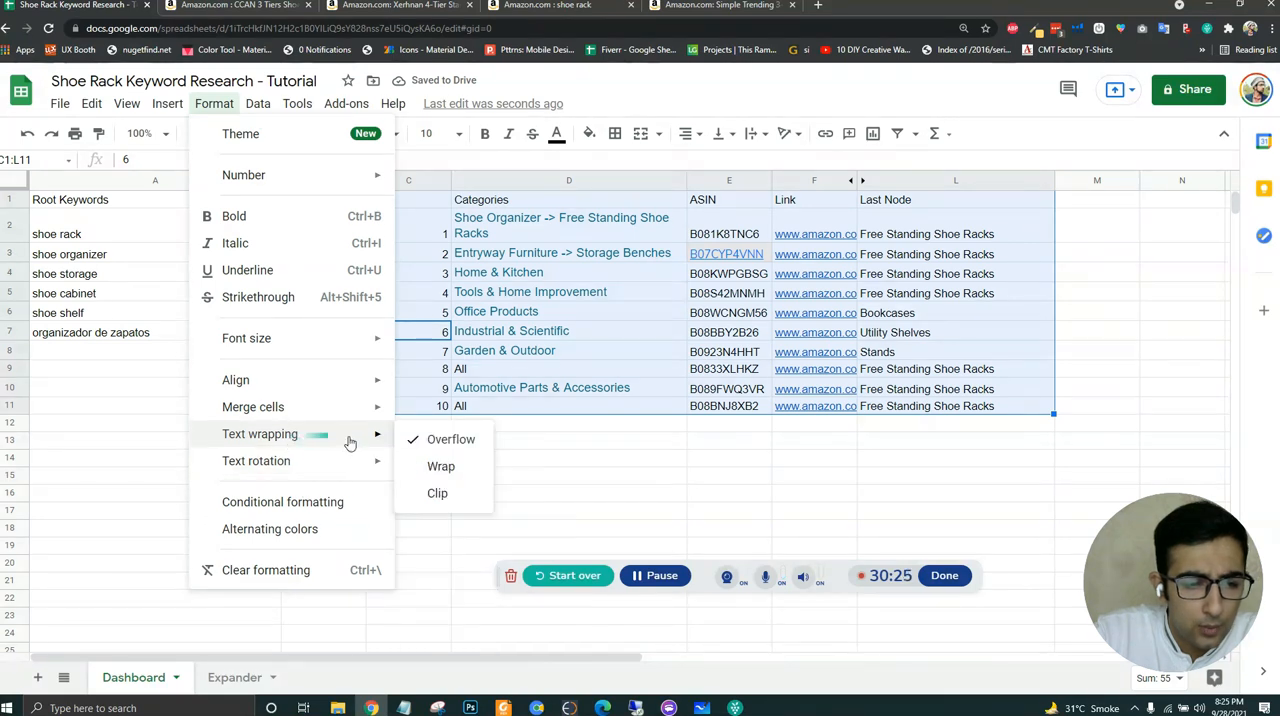
{"action": "left_click", "coordinate": [440, 492]}
{"action": "left_click", "coordinate": [578, 460]}
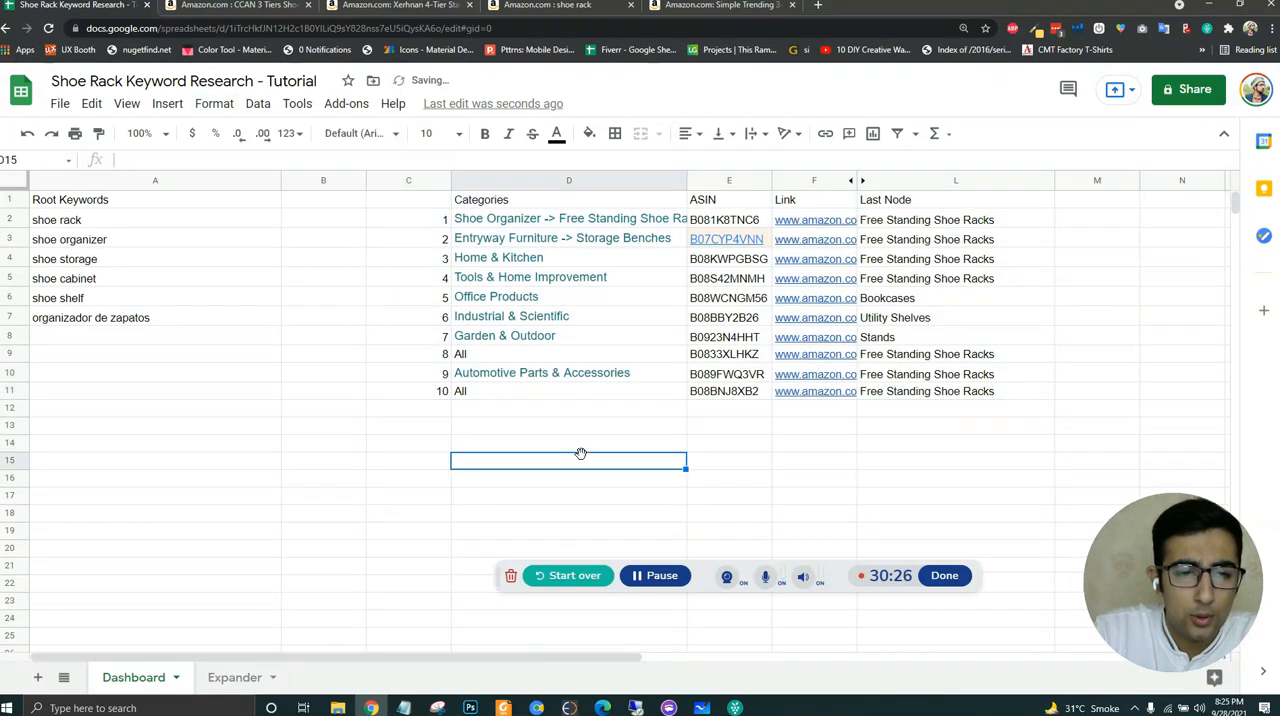
- Copy the plain formatting of Last Node cell L11 onto the keyword and category tables from A1 through column L with Paint format
{"action": "left_click", "coordinate": [715, 320]}
{"action": "left_click", "coordinate": [935, 393]}
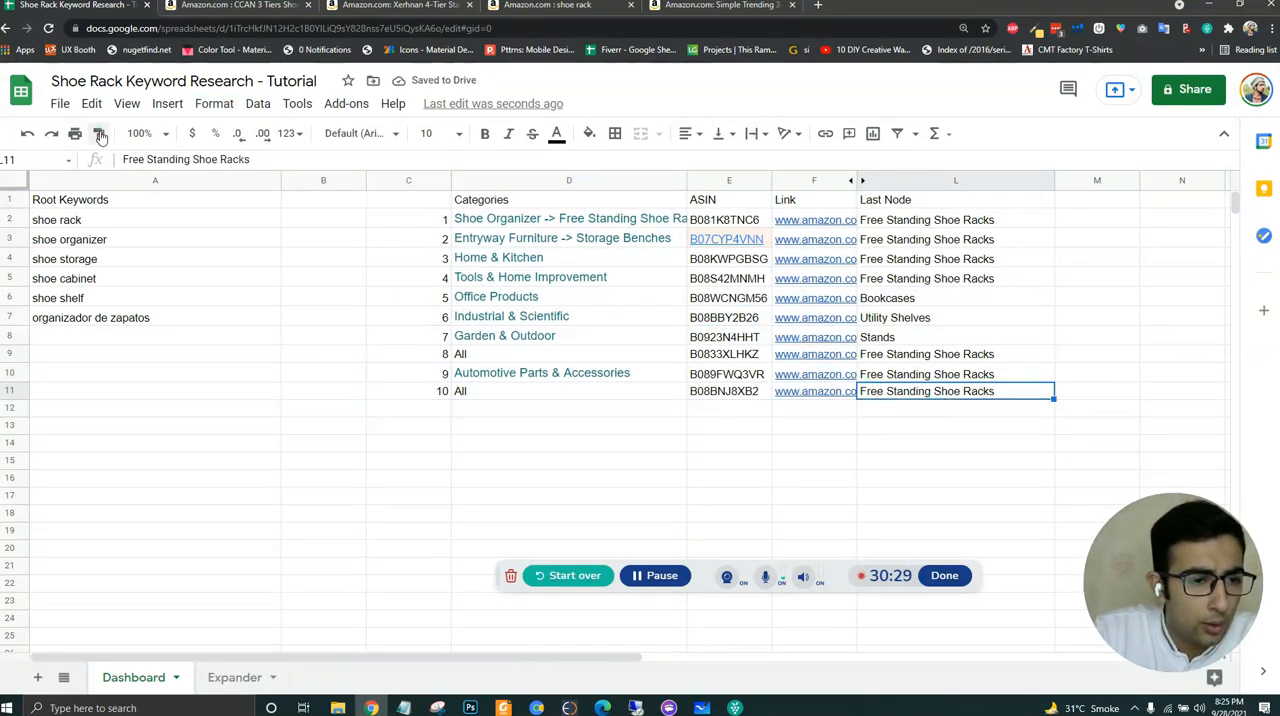
{"action": "mouse_move", "coordinate": [107, 196]}
{"action": "left_mouse_down"}
{"action": "mouse_move", "coordinate": [1040, 450]}
{"action": "mouse_move", "coordinate": [990, 478]}
{"action": "left_mouse_up"}
{"action": "left_click", "coordinate": [760, 445]}
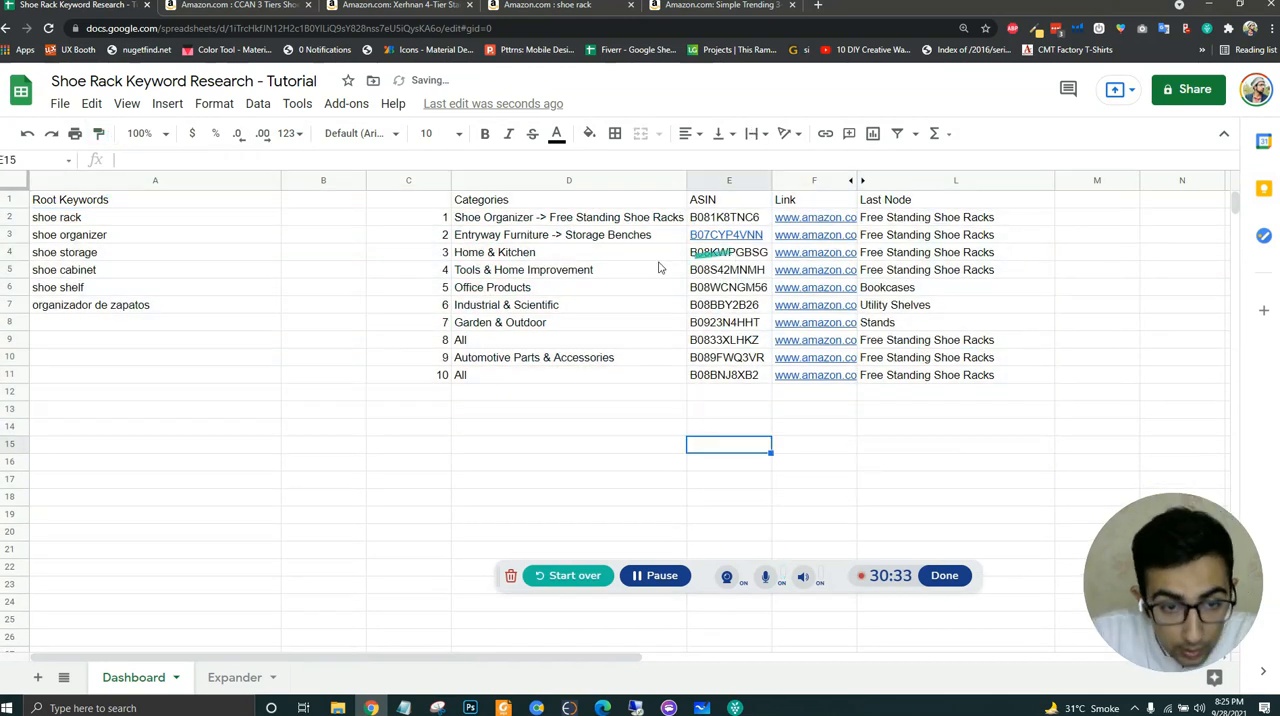
- Shrink the Categories column D to a narrow strip that shows only the start of each category name
{"action": "left_click", "coordinate": [684, 182]}
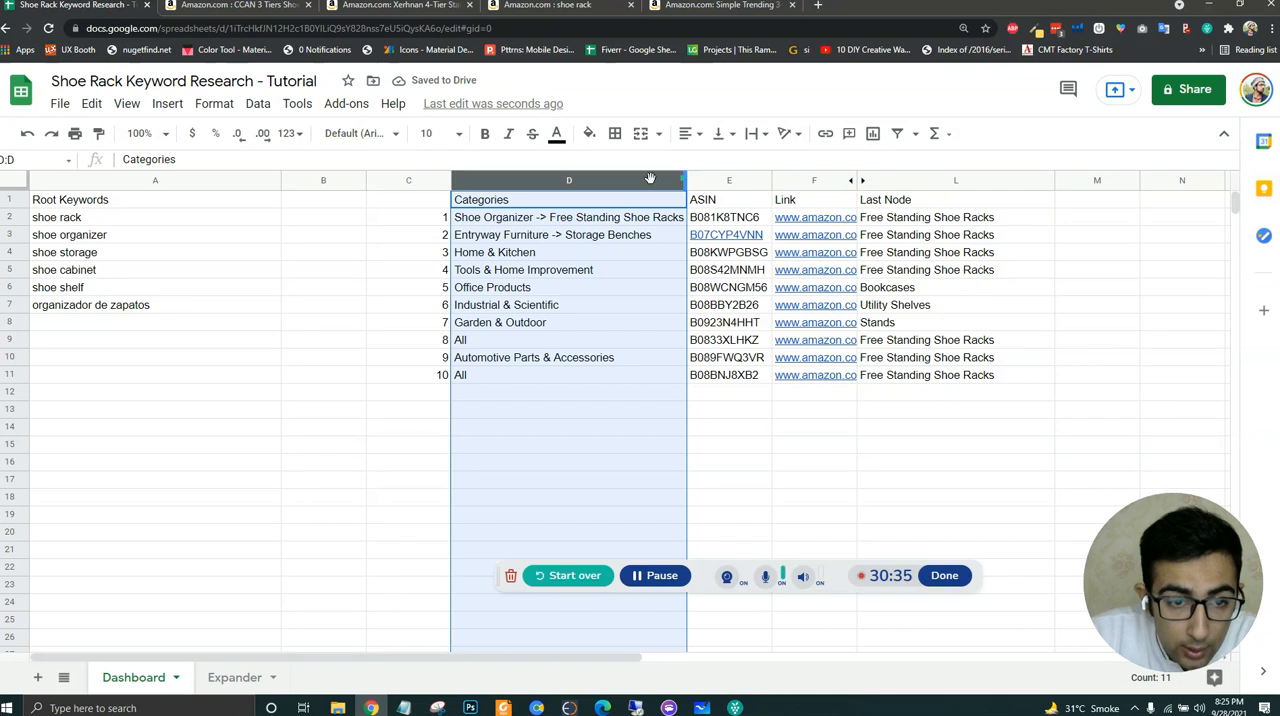
{"action": "left_click_drag", "start_coordinate": [684, 180], "coordinate": [501, 180]}
{"action": "left_click", "coordinate": [544, 427]}
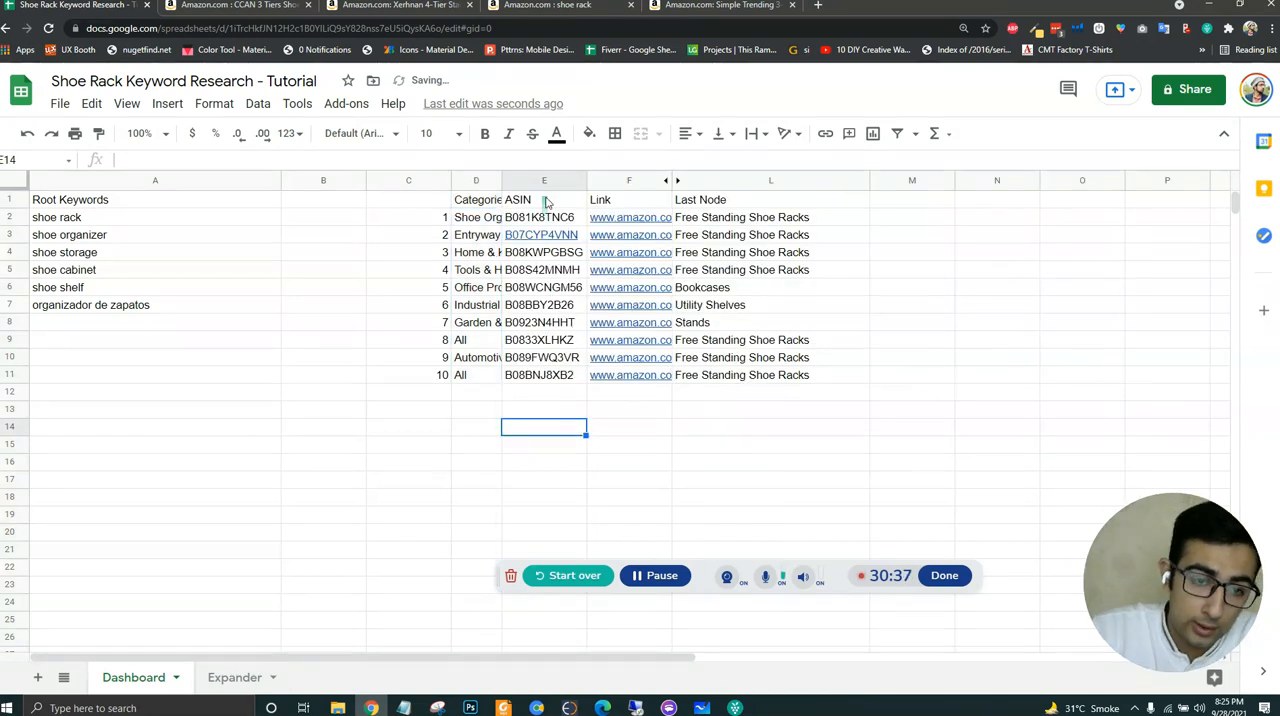
- Copy the ASINs in E2:E11 and open helium10.com in a new browser tab
{"action": "left_click_drag", "start_coordinate": [567, 222], "coordinate": [560, 376]}
{"action": "key", "text": "ctrl+c"}
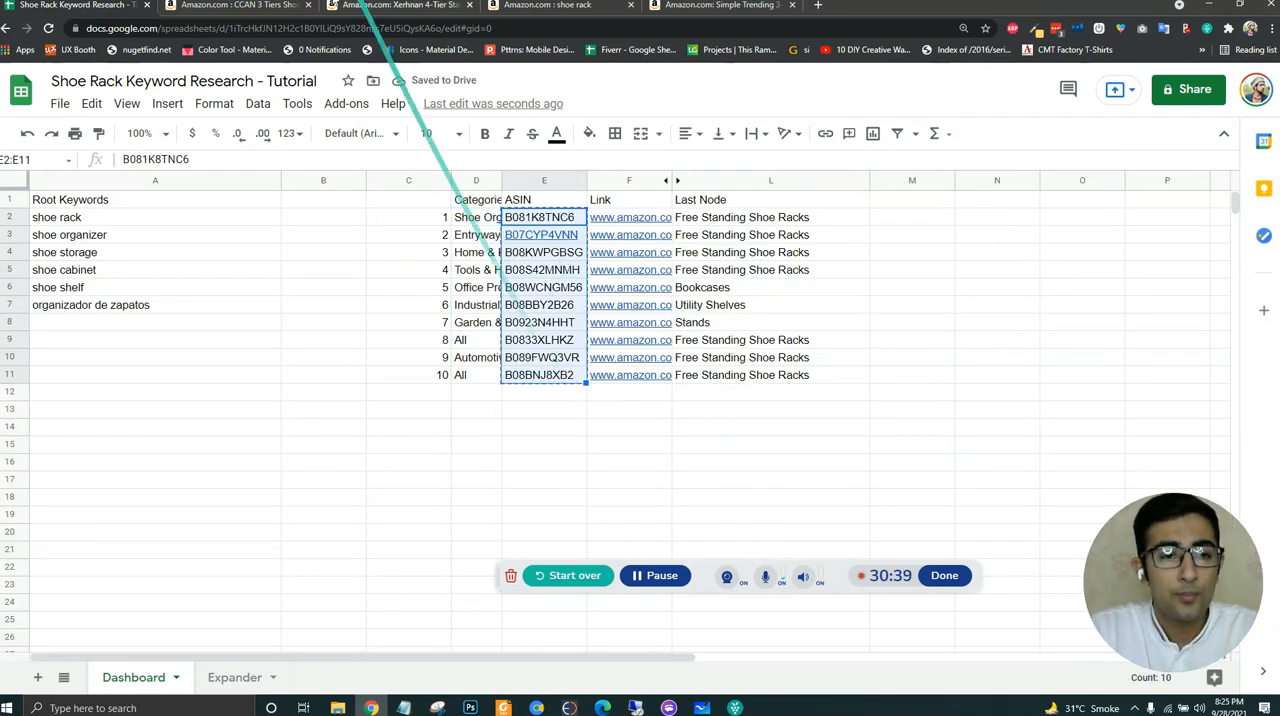
{"action": "left_click", "coordinate": [820, 8]}
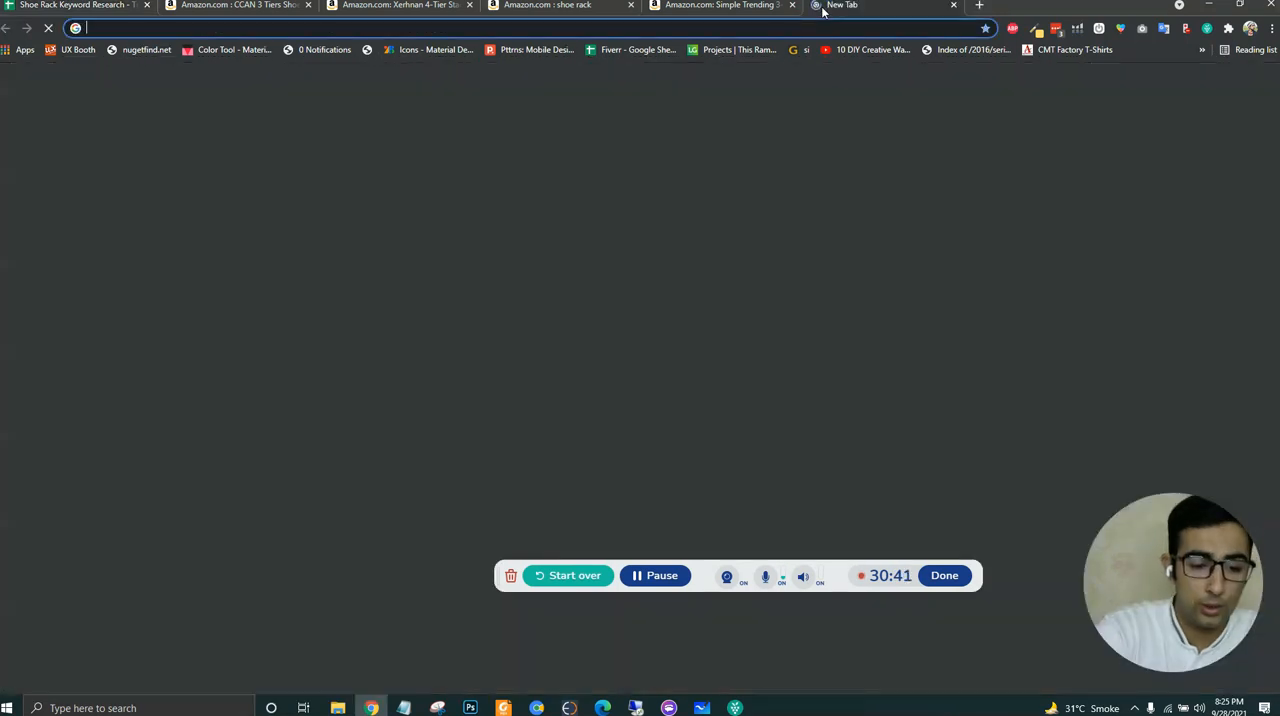
{"action": "type", "text": "hel4"}
{"action": "key", "text": "BackSpace"}
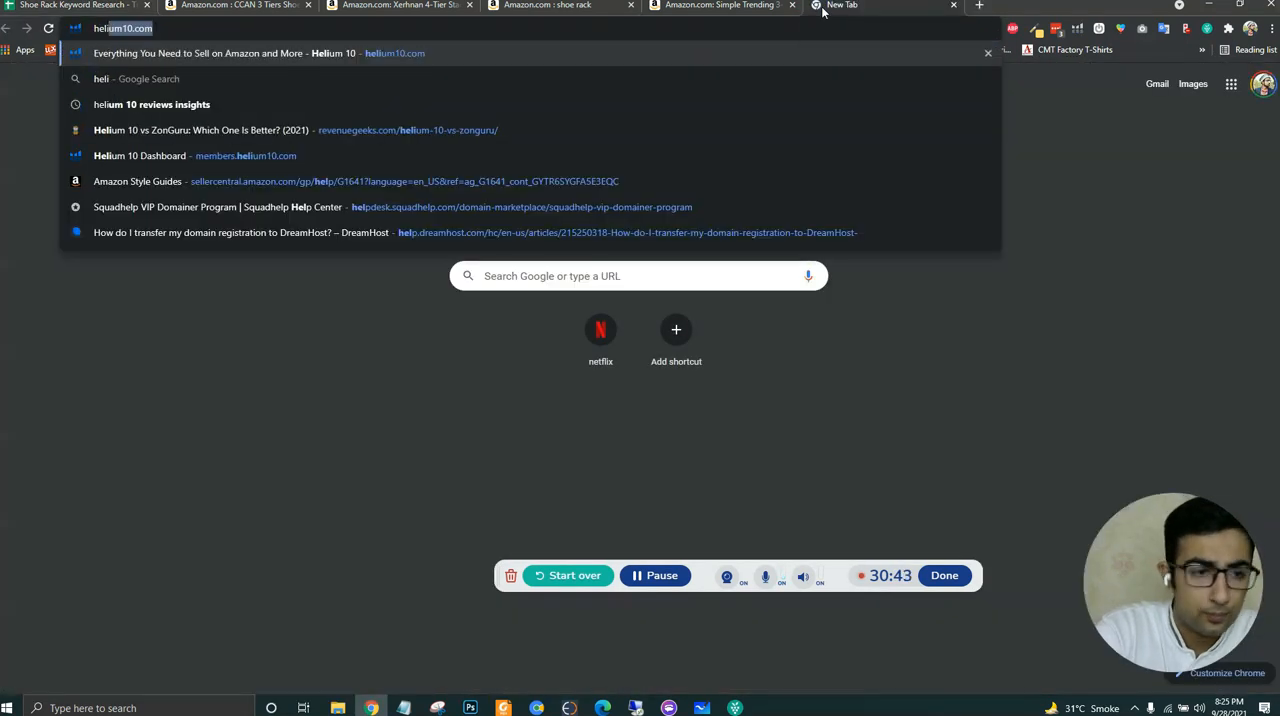
{"action": "key", "text": "Return"}
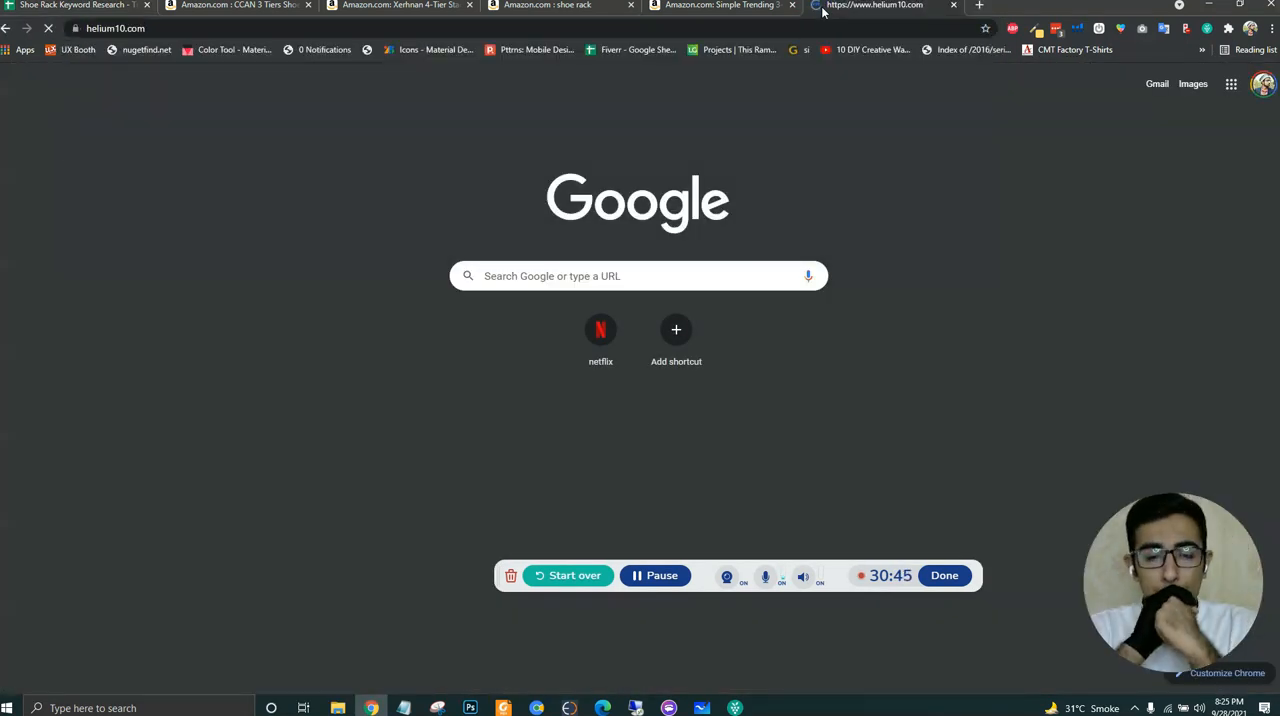